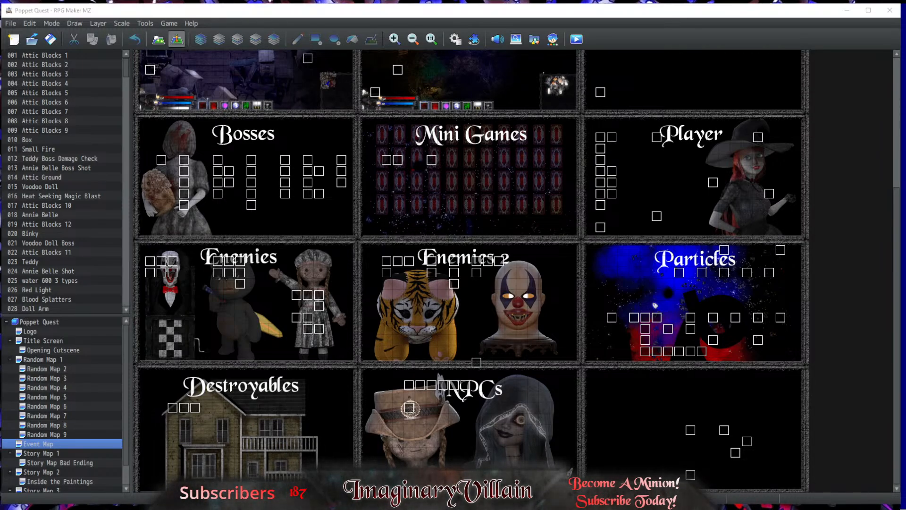
Step: Switch to the Poppet Quest Prototype 4 Changes document in Google Docs and read the Review Notes from Title Screen through Combat Area 1
{"action": "left_click_drag", "start_coordinate": [0, 86], "coordinate": [383, 61]}
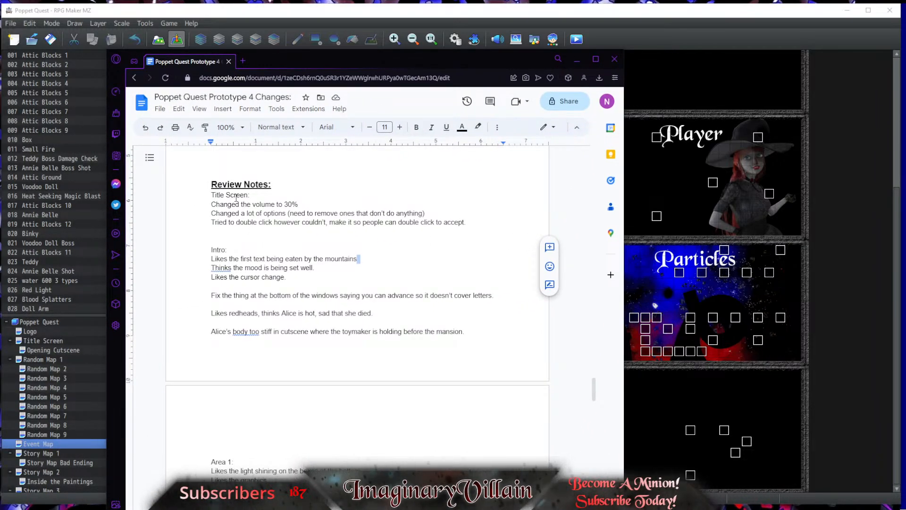
{"action": "scroll", "coordinate": [268, 219], "scroll_direction": "down", "scroll_amount": 1}
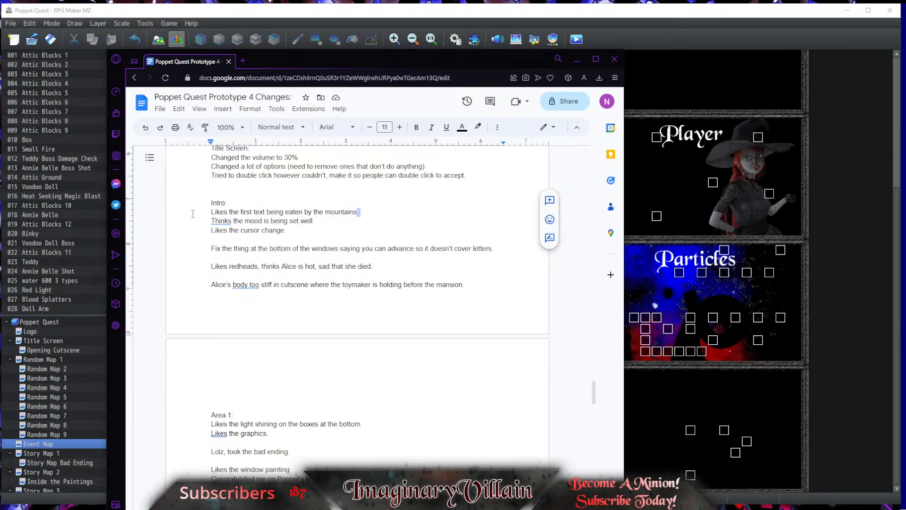
{"action": "left_click_drag", "start_coordinate": [465, 176], "coordinate": [212, 178]}
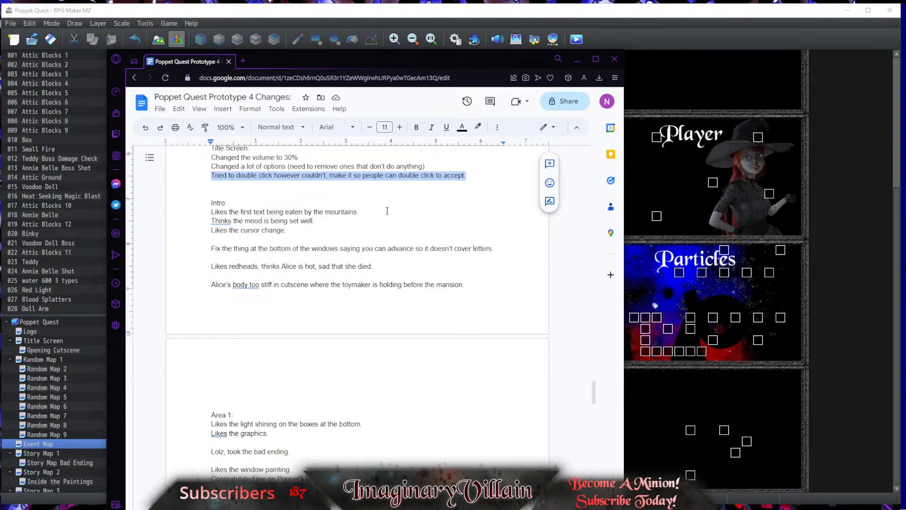
{"action": "scroll", "coordinate": [370, 267], "scroll_direction": "down", "scroll_amount": 1}
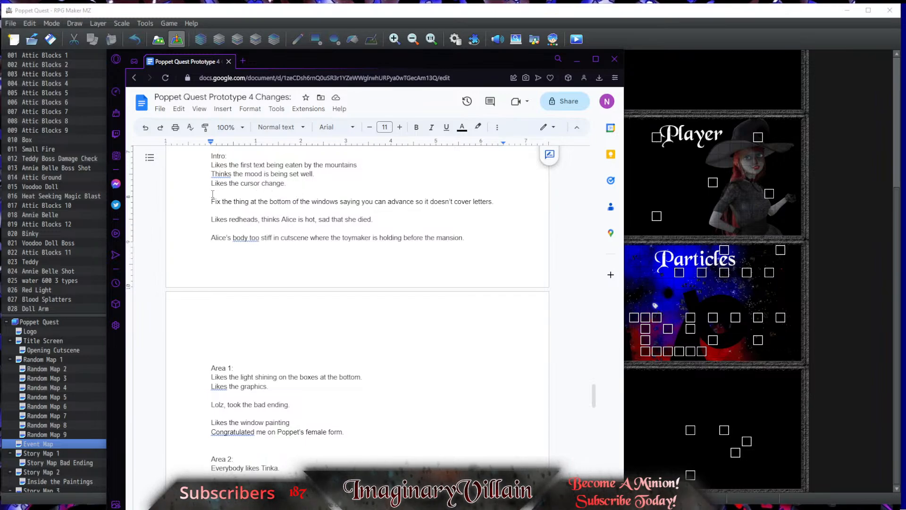
{"action": "scroll", "coordinate": [390, 330], "scroll_direction": "down", "scroll_amount": 1}
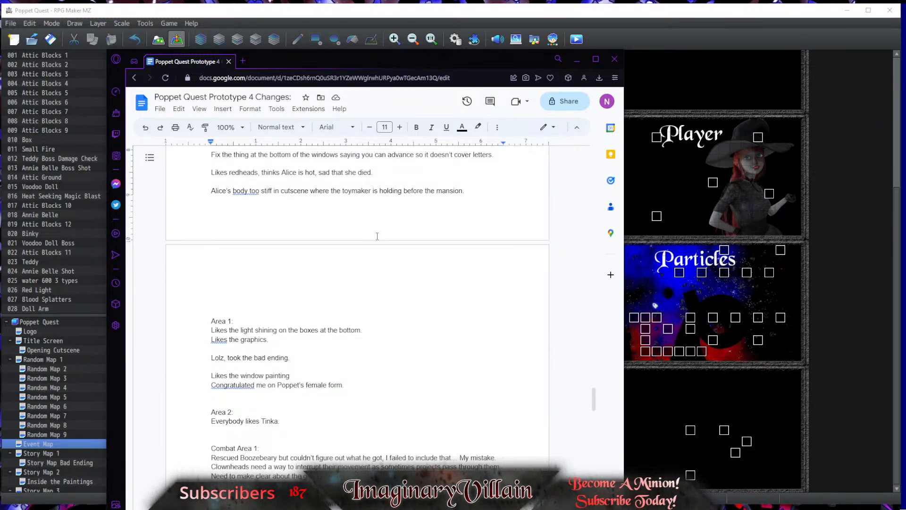
{"action": "scroll", "coordinate": [290, 253], "scroll_direction": "down", "scroll_amount": 1}
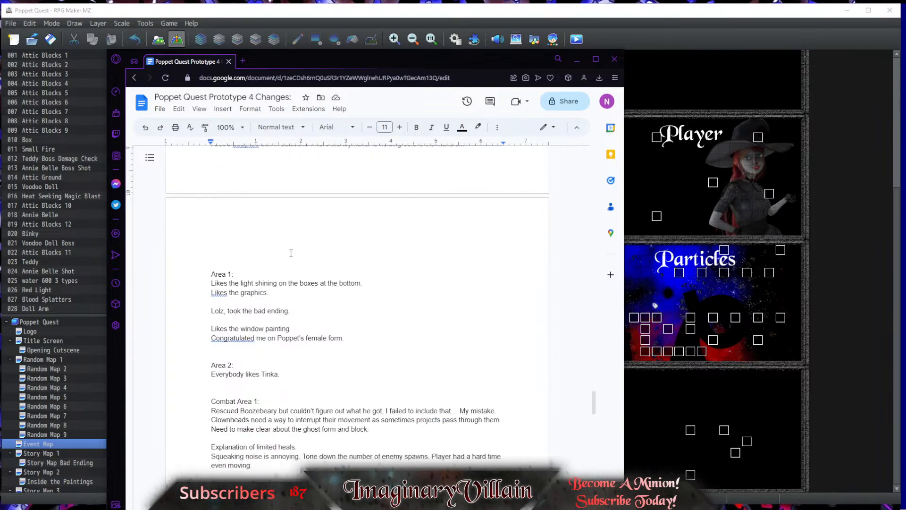
{"action": "scroll", "coordinate": [304, 278], "scroll_direction": "down", "scroll_amount": 1}
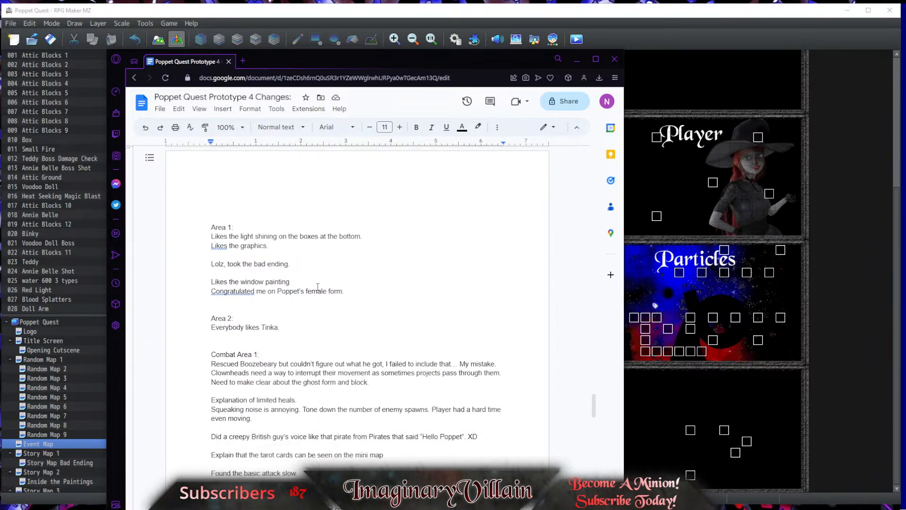
{"action": "scroll", "coordinate": [317, 287], "scroll_direction": "down", "scroll_amount": 1}
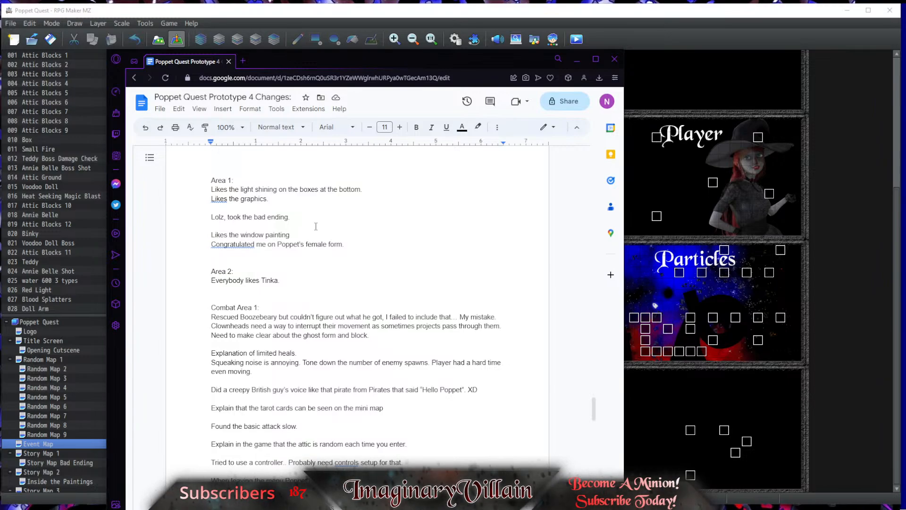
{"action": "scroll", "coordinate": [310, 253], "scroll_direction": "down", "scroll_amount": 1}
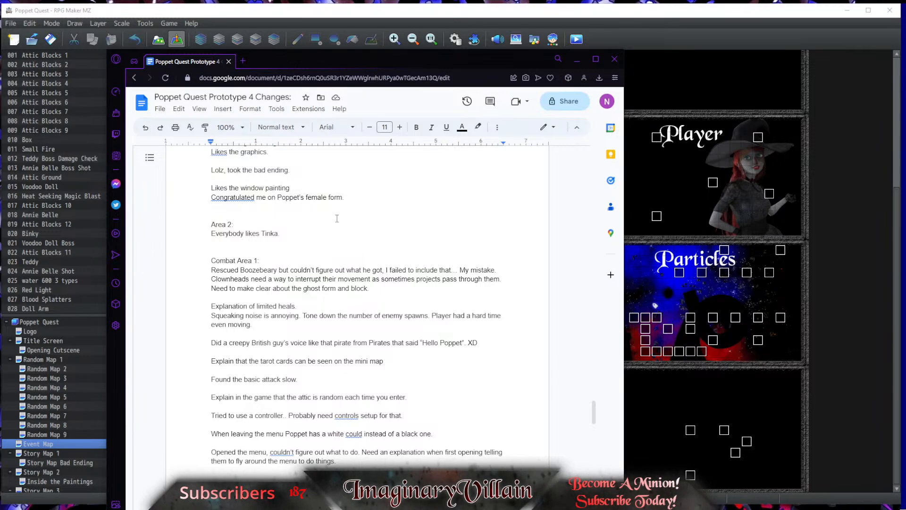
{"action": "scroll", "coordinate": [322, 206], "scroll_direction": "down", "scroll_amount": 1}
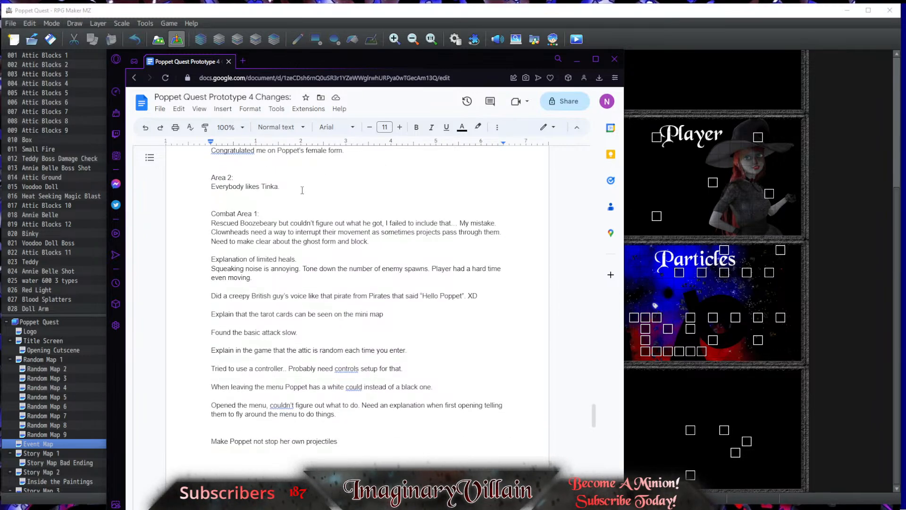
{"action": "scroll", "coordinate": [302, 190], "scroll_direction": "down", "scroll_amount": 2}
{"action": "scroll", "coordinate": [298, 217], "scroll_direction": "up", "scroll_amount": 2}
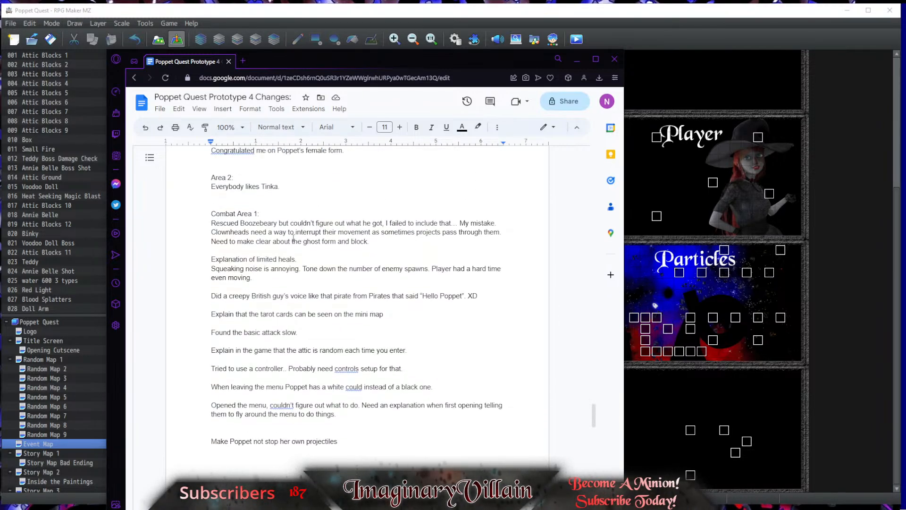
{"action": "scroll", "coordinate": [301, 228], "scroll_direction": "down", "scroll_amount": 1}
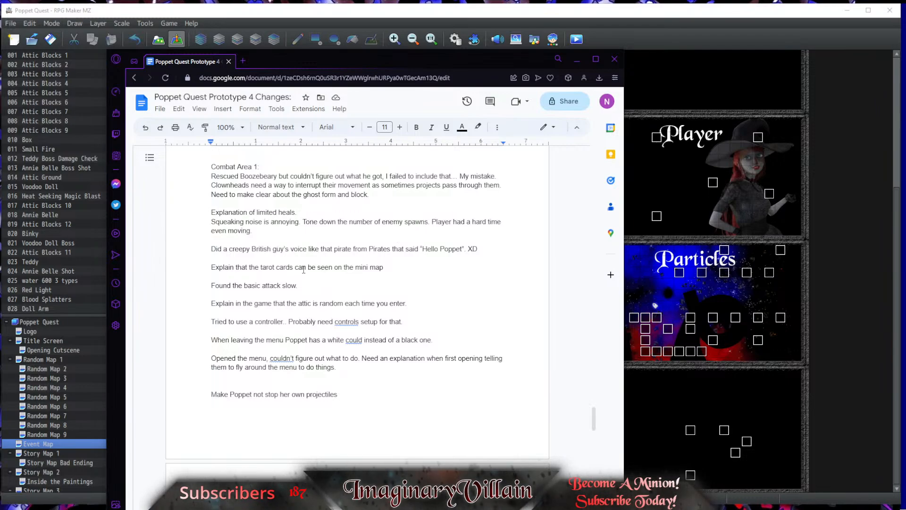
{"action": "left_click", "coordinate": [298, 212]}
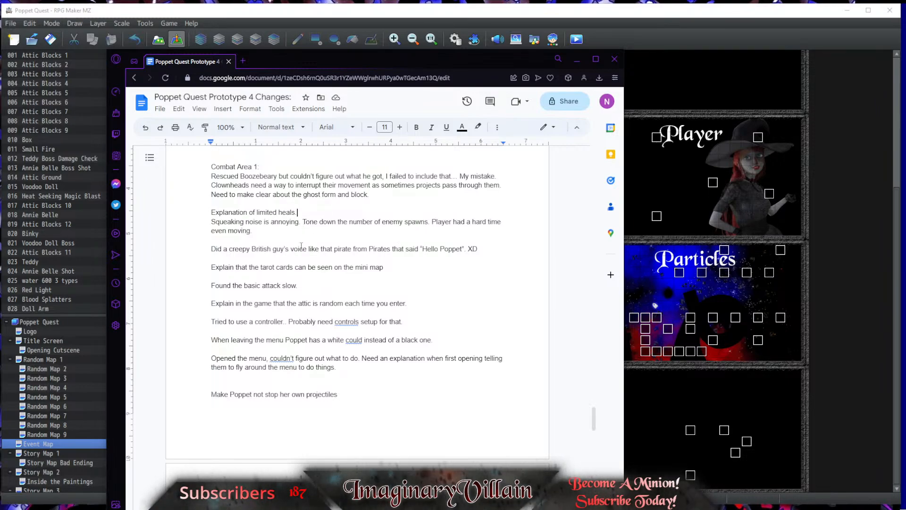
Step: Add a "Tutorial:" heading with an empty line below it under New Content in the To Do section, above Quests
{"action": "scroll", "coordinate": [301, 246], "scroll_direction": "up", "scroll_amount": 20}
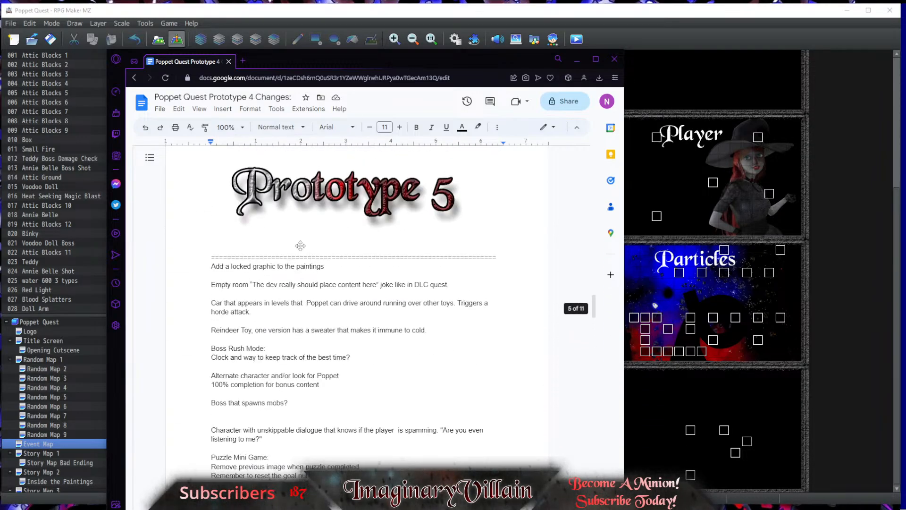
{"action": "scroll", "coordinate": [300, 246], "scroll_direction": "up", "scroll_amount": 20}
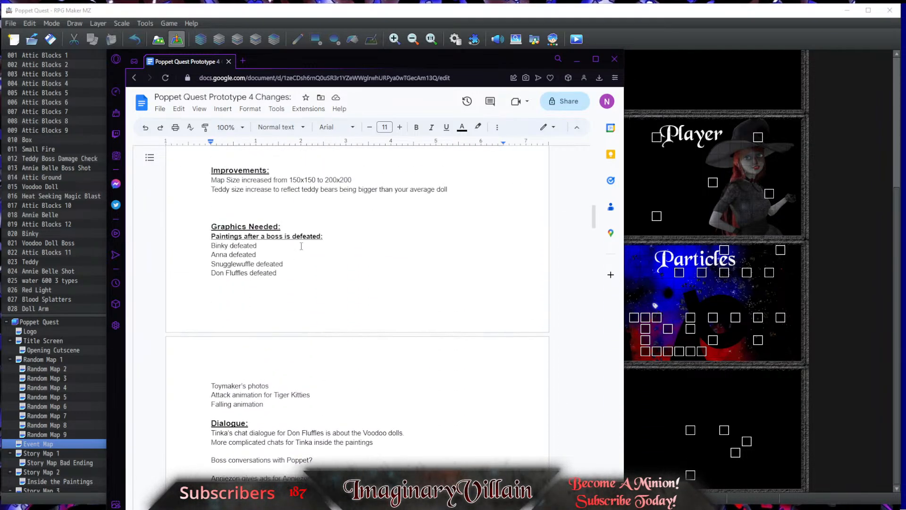
{"action": "scroll", "coordinate": [301, 246], "scroll_direction": "up", "scroll_amount": 20}
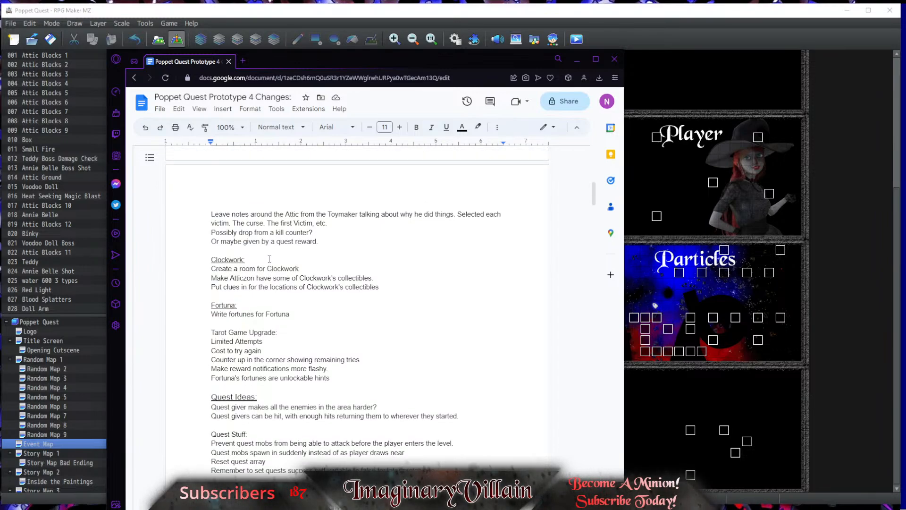
{"action": "scroll", "coordinate": [269, 259], "scroll_direction": "up", "scroll_amount": 3}
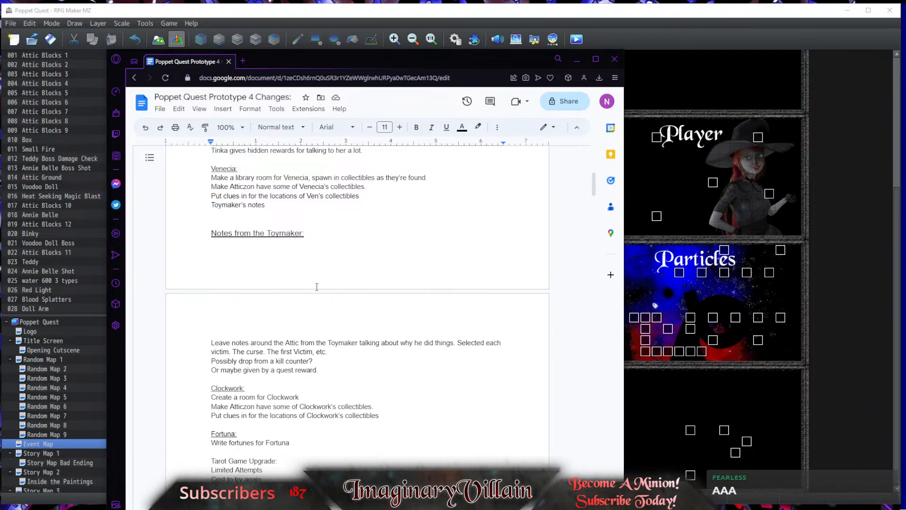
{"action": "scroll", "coordinate": [316, 286], "scroll_direction": "down", "scroll_amount": 3}
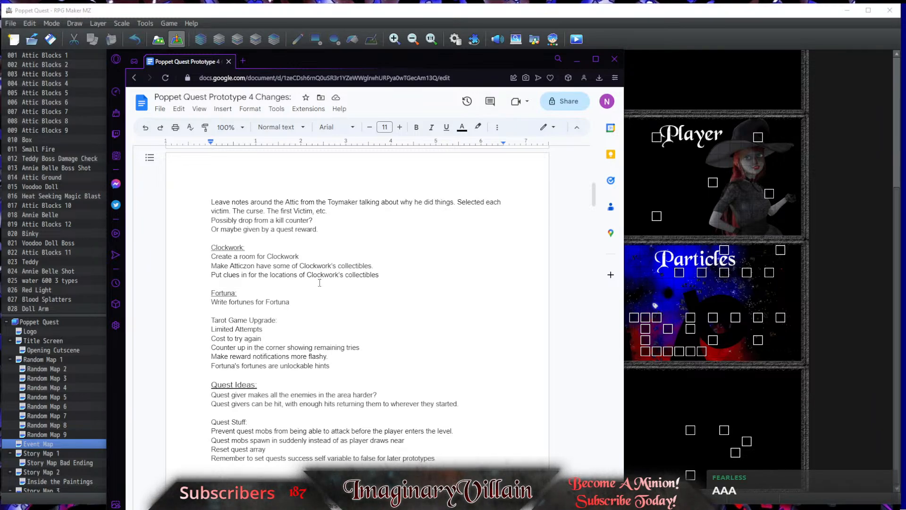
{"action": "scroll", "coordinate": [336, 335], "scroll_direction": "up", "scroll_amount": 6}
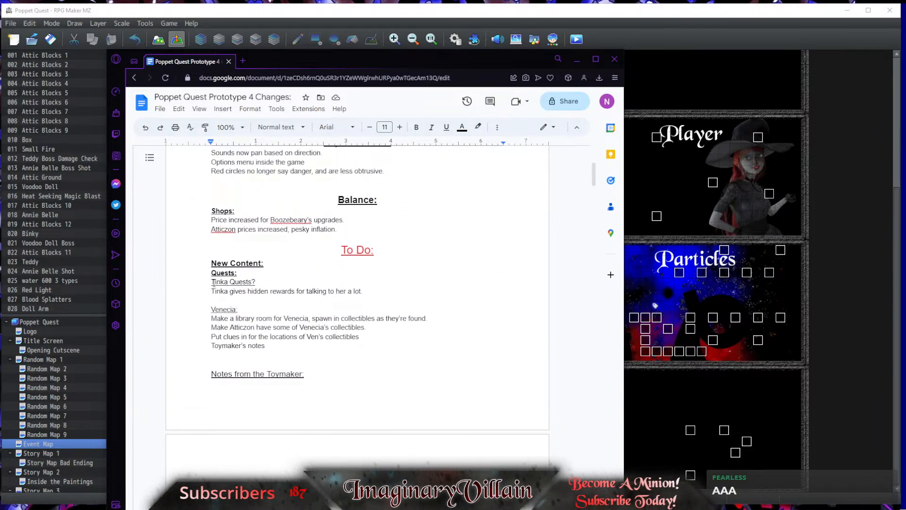
{"action": "left_click", "coordinate": [212, 273]}
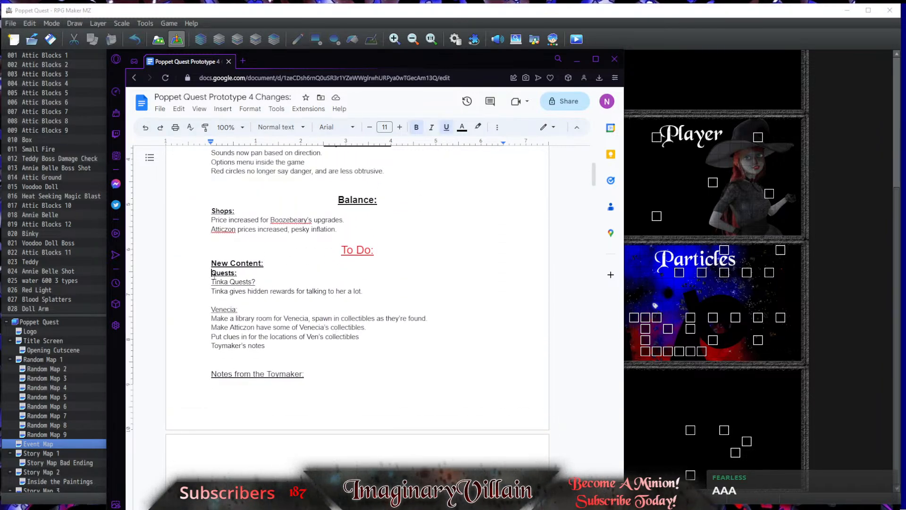
{"action": "key", "text": "Return"}
{"action": "key", "text": "Return"}
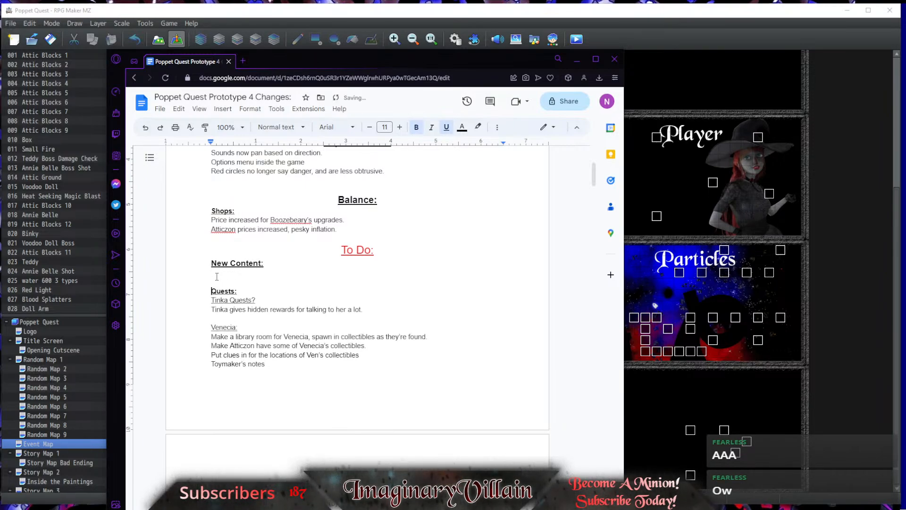
{"action": "left_click", "coordinate": [216, 277]}
{"action": "type", "text": "T"}
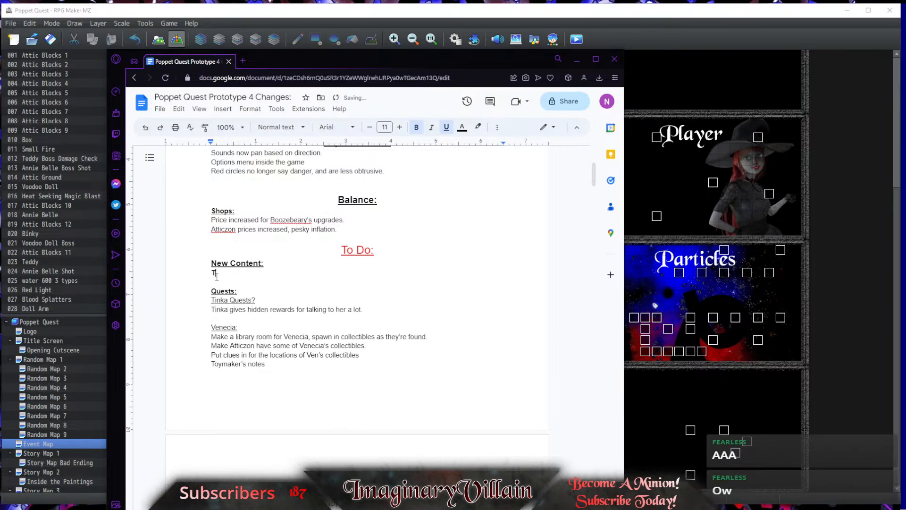
{"action": "type", "text": "utorial:"}
{"action": "key", "text": "Return"}
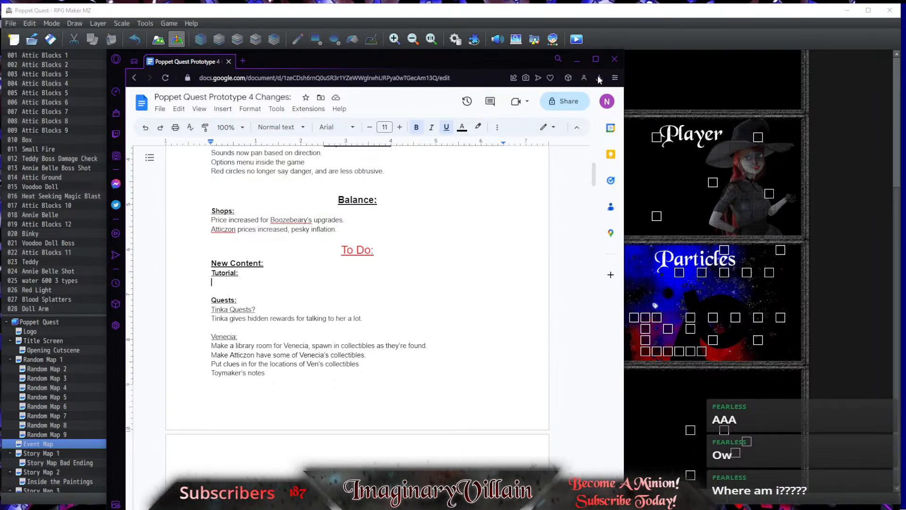
Step: Reposition and widen the browser window, and clear the text formatting on the empty line below the Tutorial heading
{"action": "left_click_drag", "start_coordinate": [505, 56], "coordinate": [410, 17]}
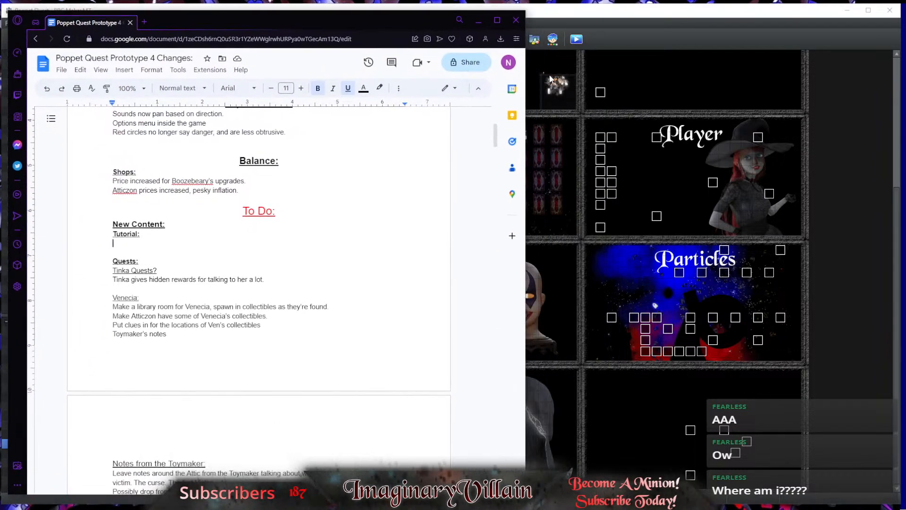
{"action": "left_click_drag", "start_coordinate": [526, 60], "coordinate": [777, 60]}
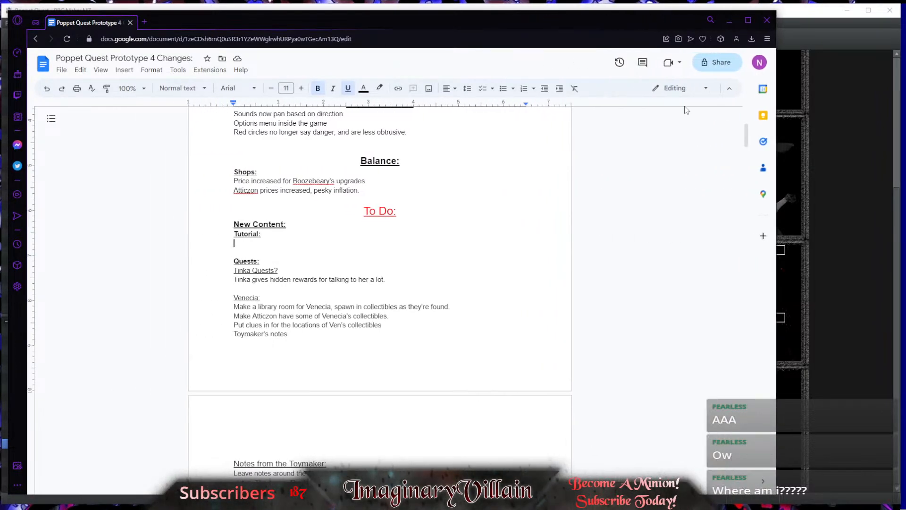
{"action": "left_click", "coordinate": [579, 86]}
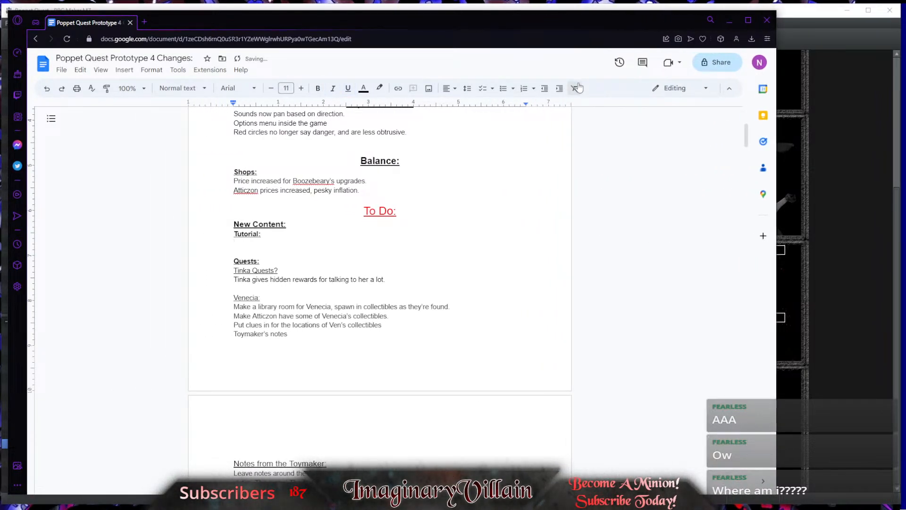
Step: Add "Anniebelles - " in front of "Teen Girl Voice (2)" in the Voices list
{"action": "scroll", "coordinate": [385, 296], "scroll_direction": "down", "scroll_amount": 4}
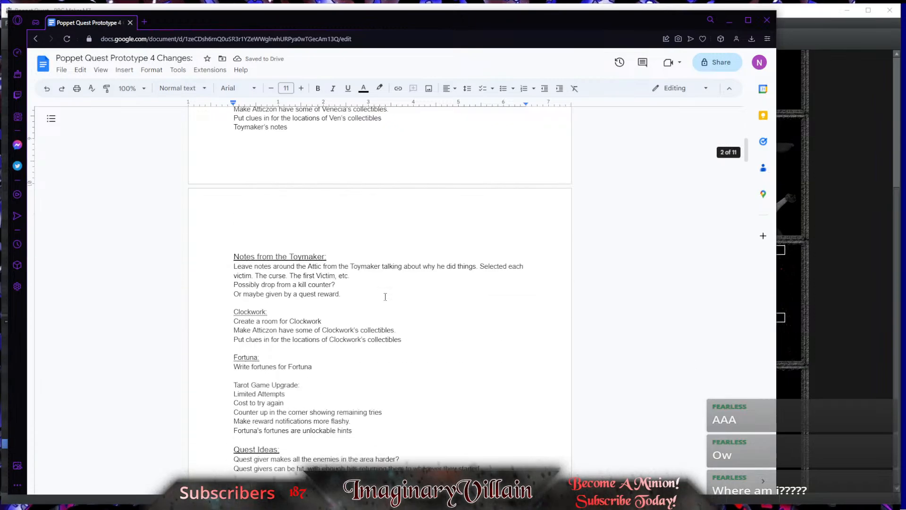
{"action": "scroll", "coordinate": [385, 296], "scroll_direction": "down", "scroll_amount": 20}
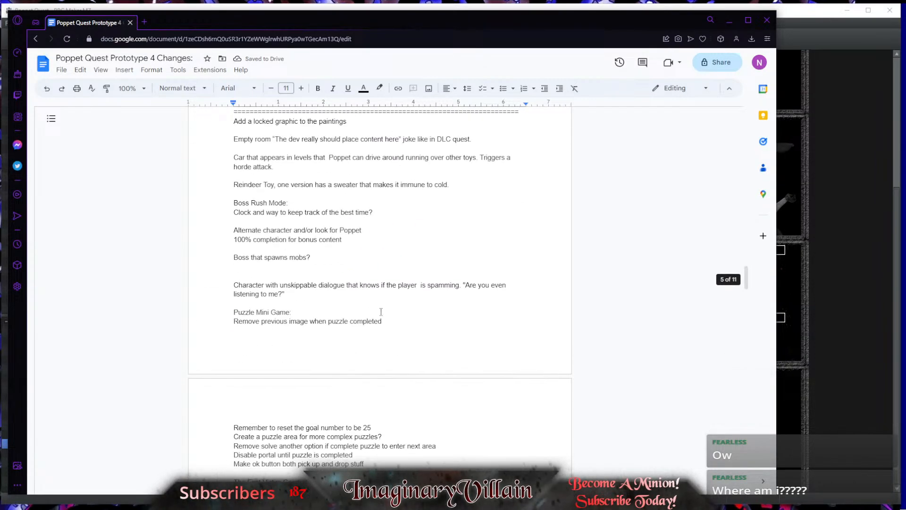
{"action": "scroll", "coordinate": [381, 311], "scroll_direction": "down", "scroll_amount": 11}
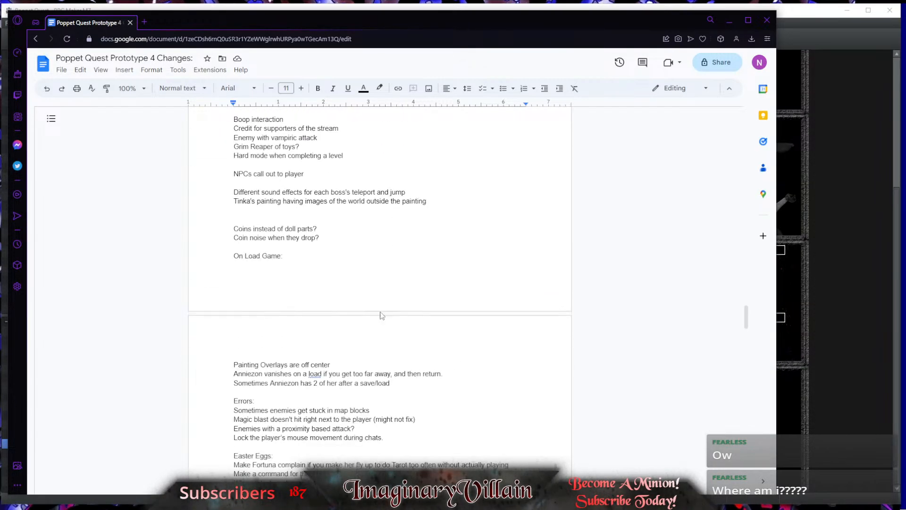
{"action": "scroll", "coordinate": [381, 314], "scroll_direction": "down", "scroll_amount": 10}
{"action": "scroll", "coordinate": [381, 311], "scroll_direction": "up", "scroll_amount": 5}
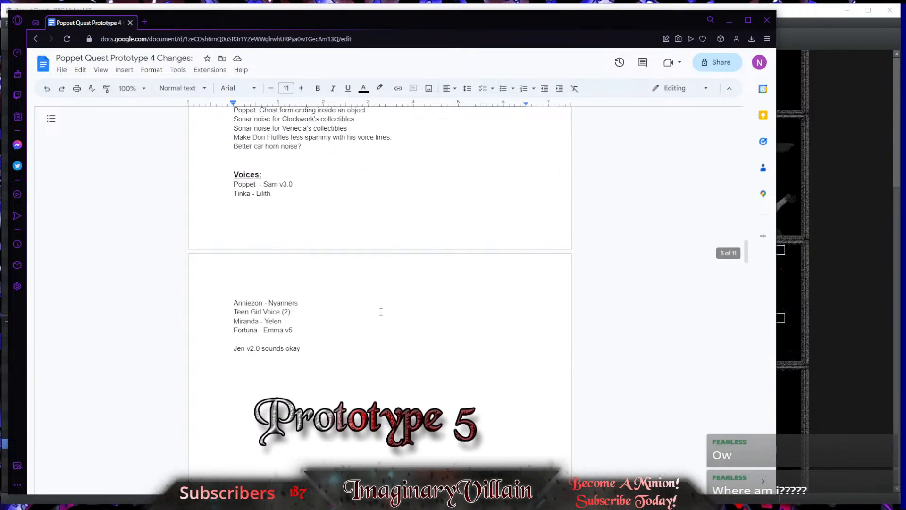
{"action": "scroll", "coordinate": [294, 329], "scroll_direction": "up", "scroll_amount": 1}
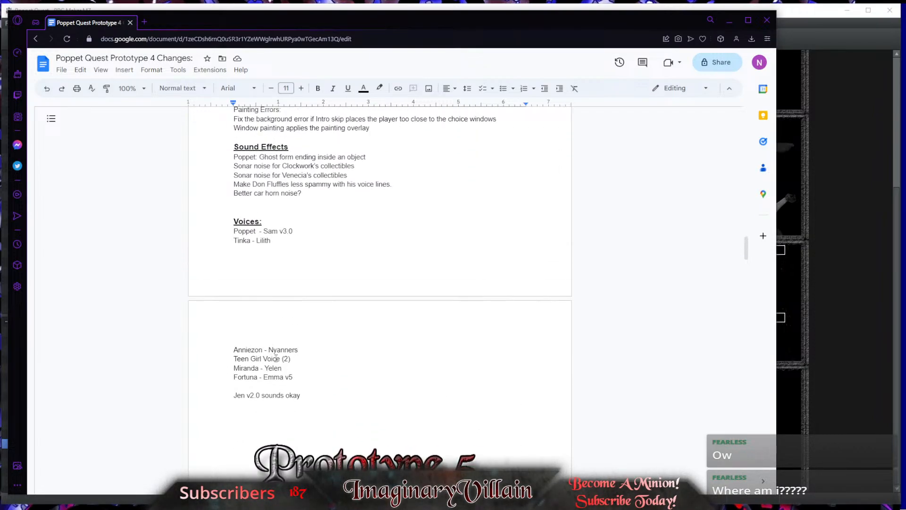
{"action": "left_click_drag", "start_coordinate": [298, 358], "coordinate": [230, 359]}
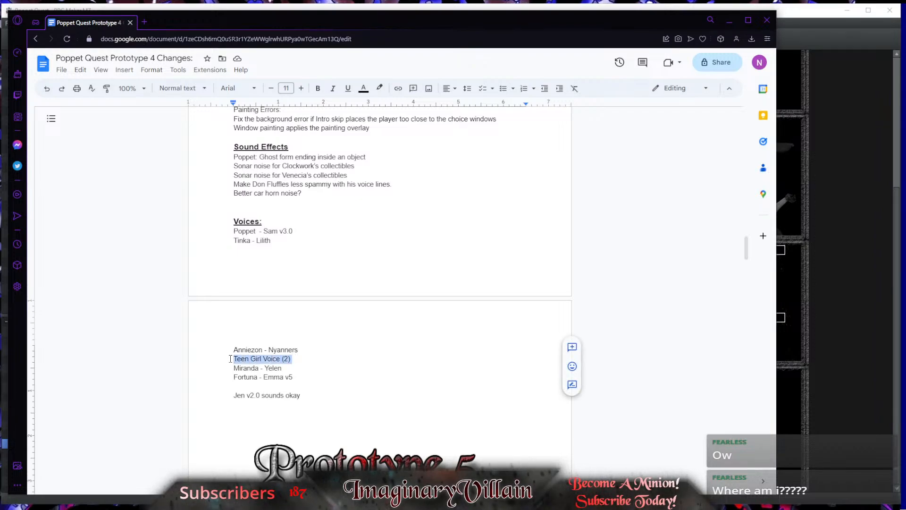
{"action": "left_click", "coordinate": [234, 361]}
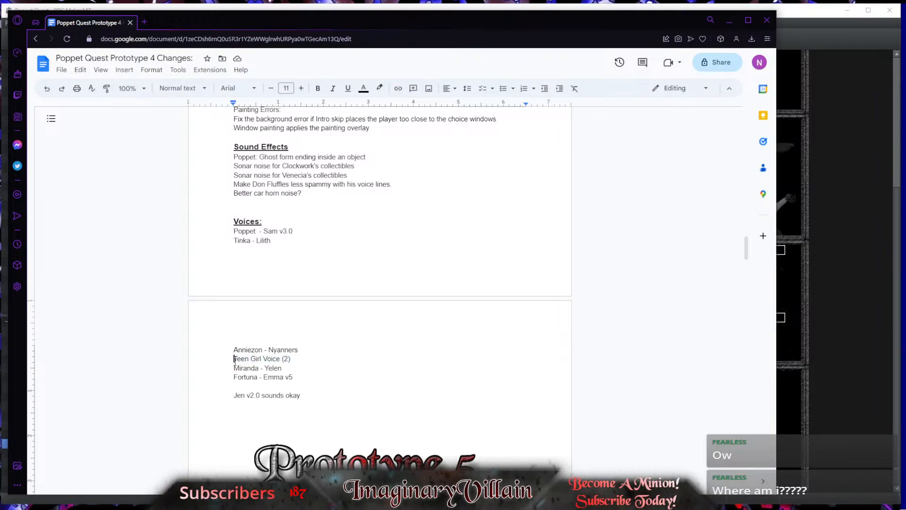
{"action": "type", "text": "Anniebel"}
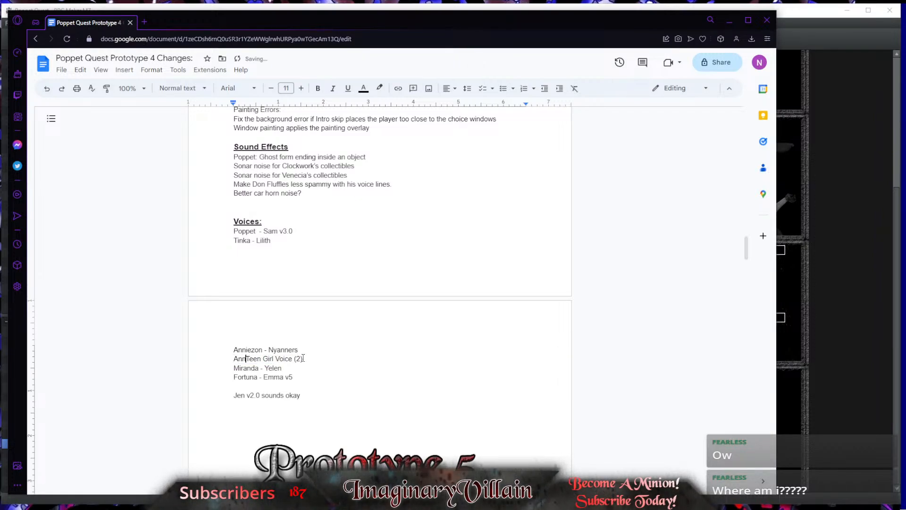
{"action": "type", "text": "les "}
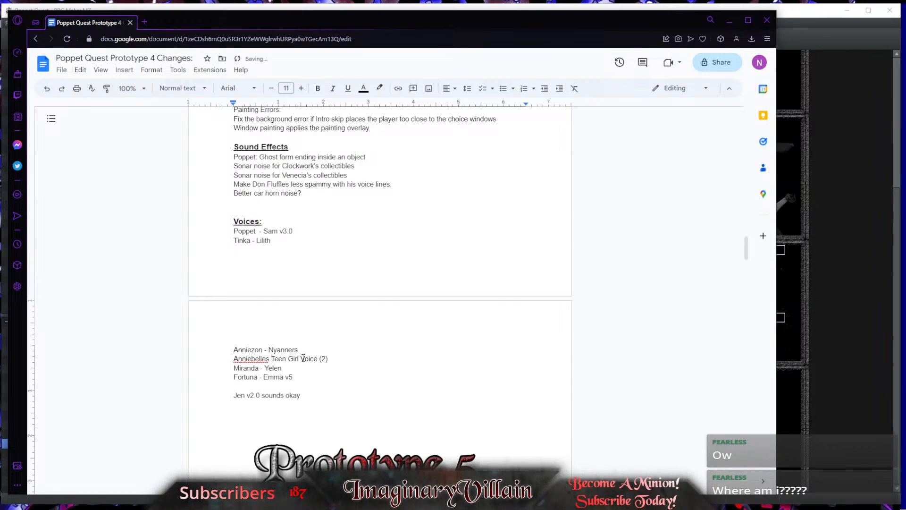
{"action": "type", "text": "-"}
{"action": "left_click", "coordinate": [317, 371]}
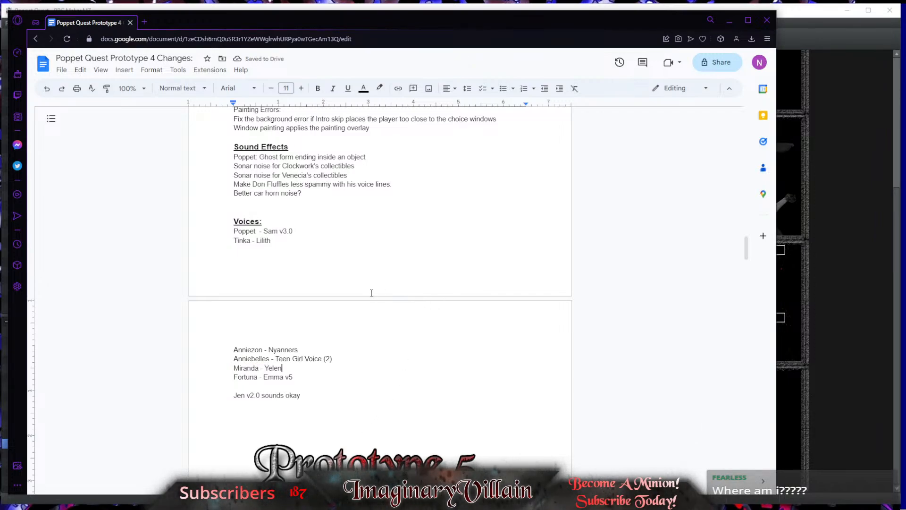
Step: Read through the document from the Voices list and the Prototype 5 ideas to Trailer ideas and Review Notes
{"action": "scroll", "coordinate": [371, 294], "scroll_direction": "down", "scroll_amount": 1}
{"action": "scroll", "coordinate": [371, 293], "scroll_direction": "down", "scroll_amount": 1}
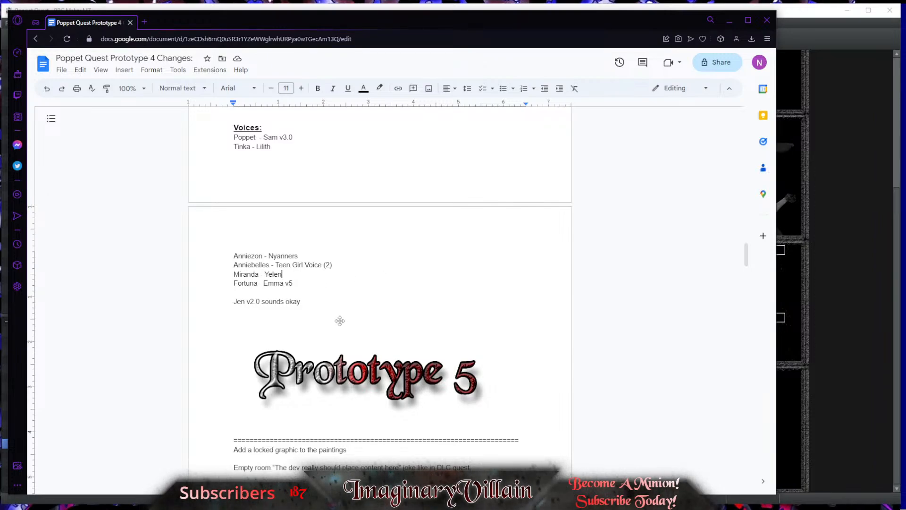
{"action": "scroll", "coordinate": [227, 345], "scroll_direction": "up", "scroll_amount": 1}
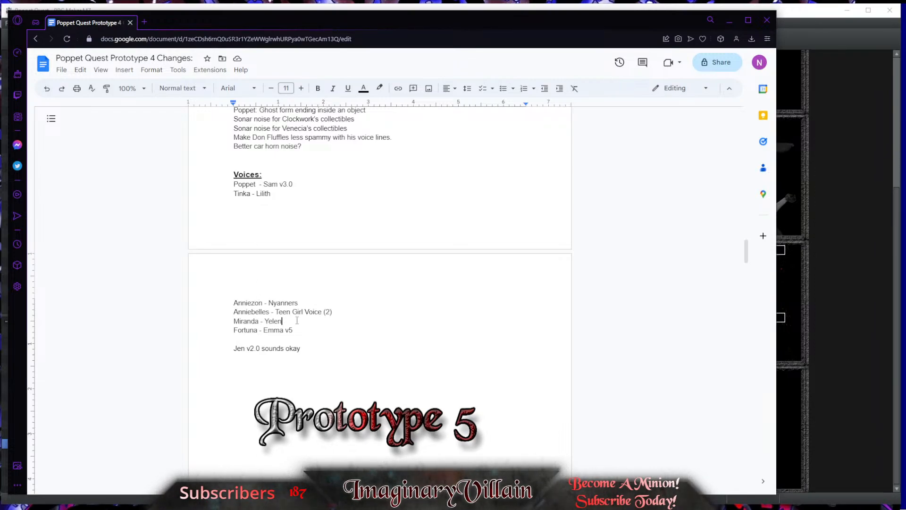
{"action": "scroll", "coordinate": [297, 321], "scroll_direction": "down", "scroll_amount": 2}
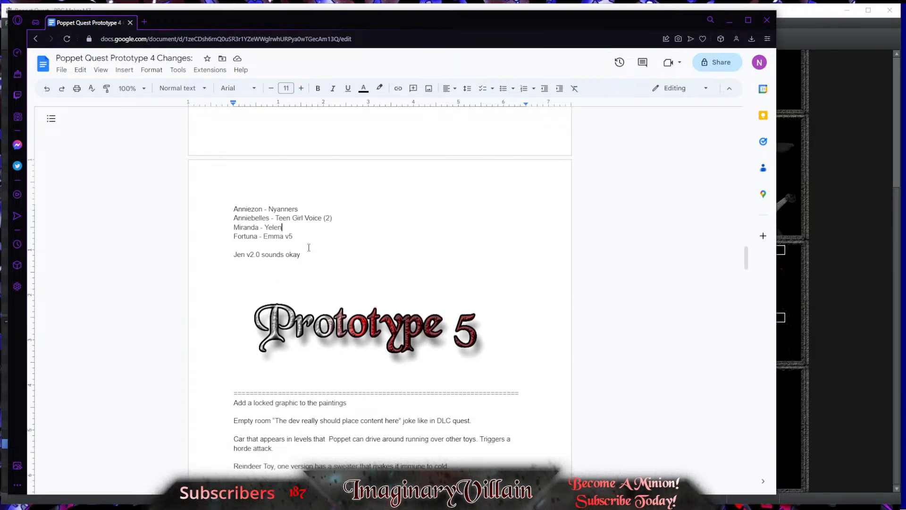
{"action": "scroll", "coordinate": [318, 259], "scroll_direction": "down", "scroll_amount": 2}
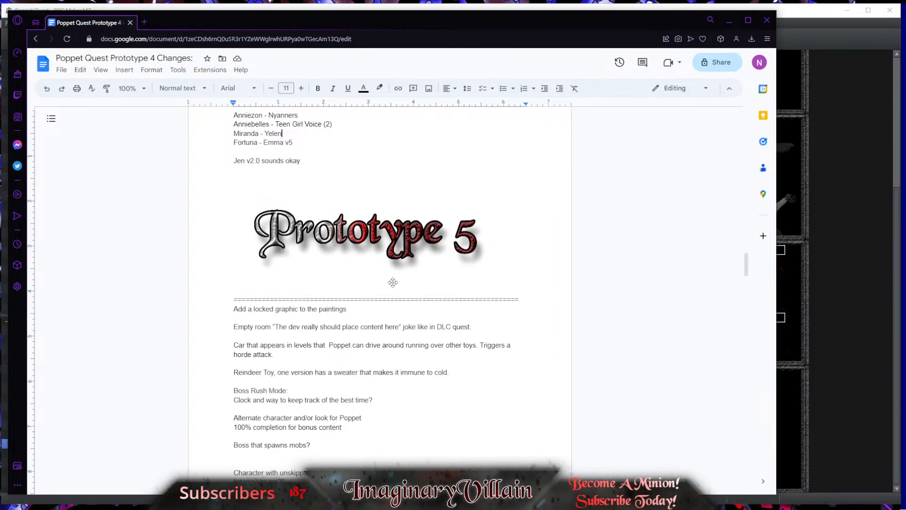
{"action": "scroll", "coordinate": [386, 347], "scroll_direction": "down", "scroll_amount": 2}
{"action": "scroll", "coordinate": [386, 346], "scroll_direction": "down", "scroll_amount": 8}
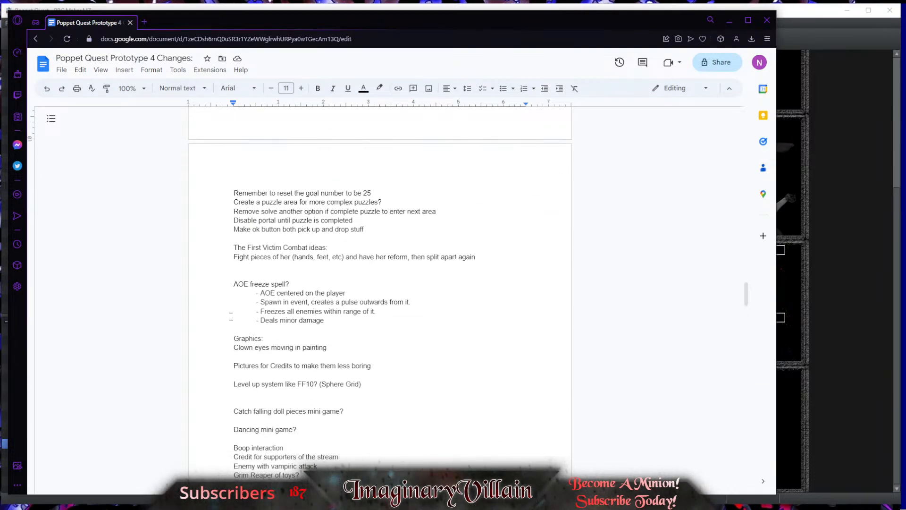
{"action": "scroll", "coordinate": [231, 316], "scroll_direction": "down", "scroll_amount": 11}
{"action": "scroll", "coordinate": [231, 317], "scroll_direction": "down", "scroll_amount": 4}
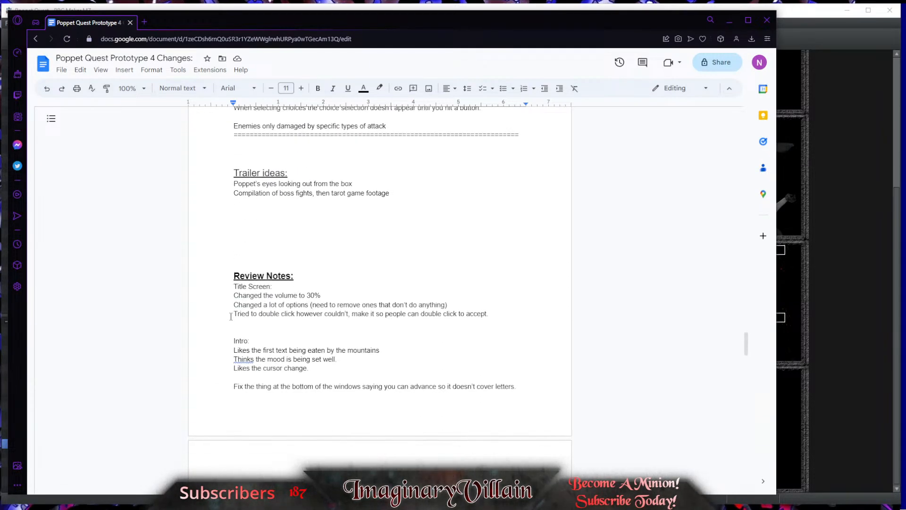
Step: Try to delete the Trailer ideas section above Review Notes, and look over the feedback down to Final criticisms
{"action": "left_click_drag", "start_coordinate": [429, 193], "coordinate": [190, 173]}
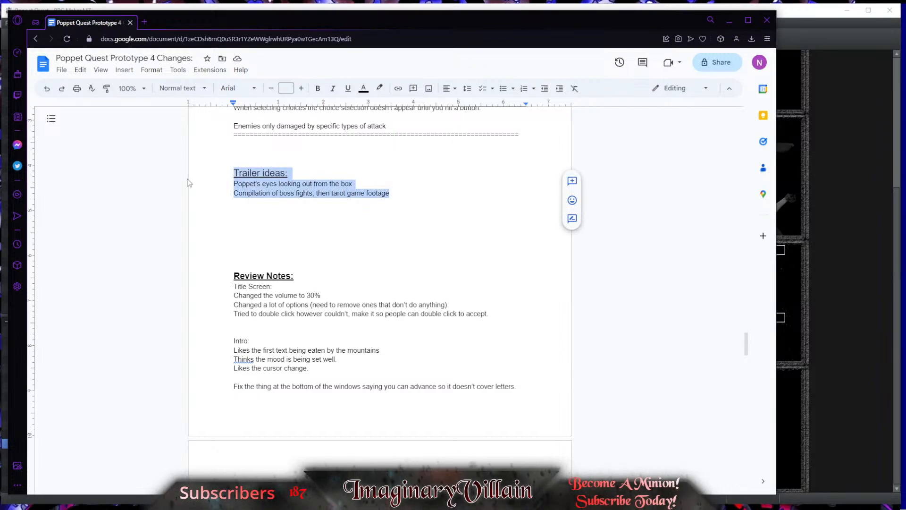
{"action": "key", "text": "BackSpace"}
{"action": "scroll", "coordinate": [274, 253], "scroll_direction": "down", "scroll_amount": 20}
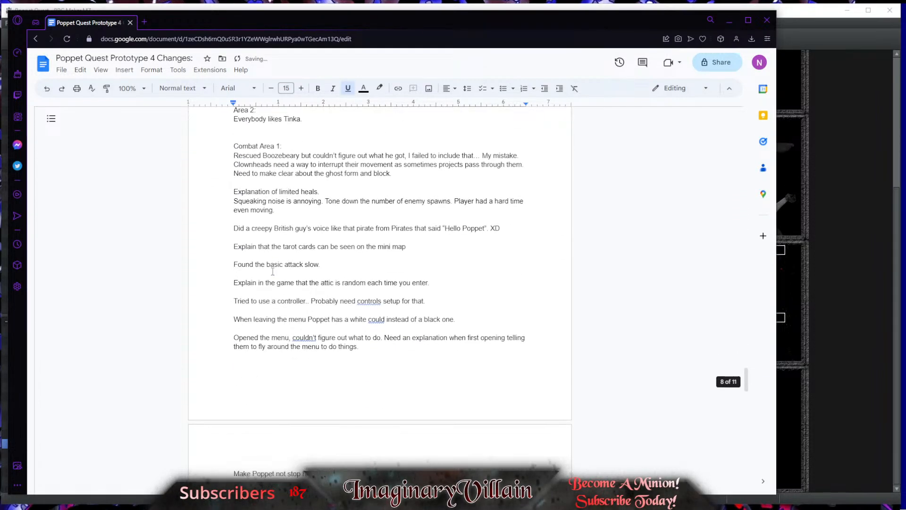
{"action": "scroll", "coordinate": [273, 273], "scroll_direction": "down", "scroll_amount": 10}
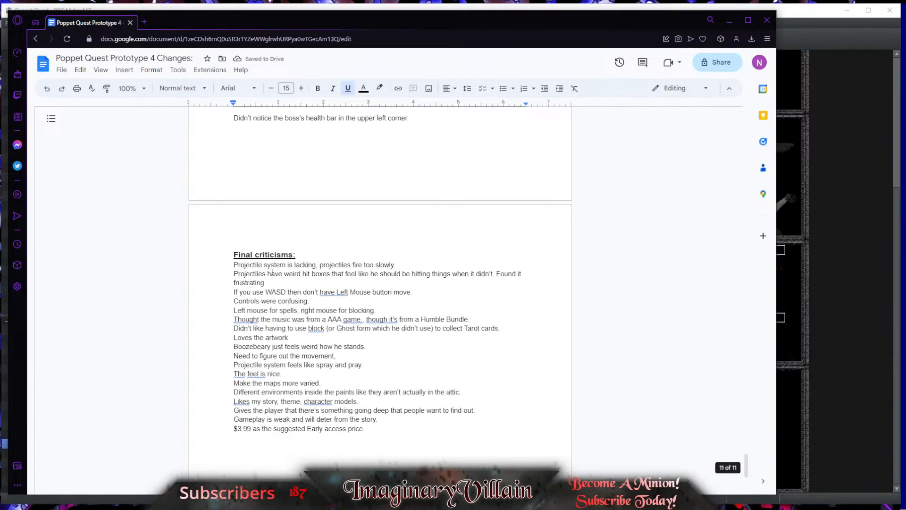
{"action": "scroll", "coordinate": [272, 272], "scroll_direction": "down", "scroll_amount": 4}
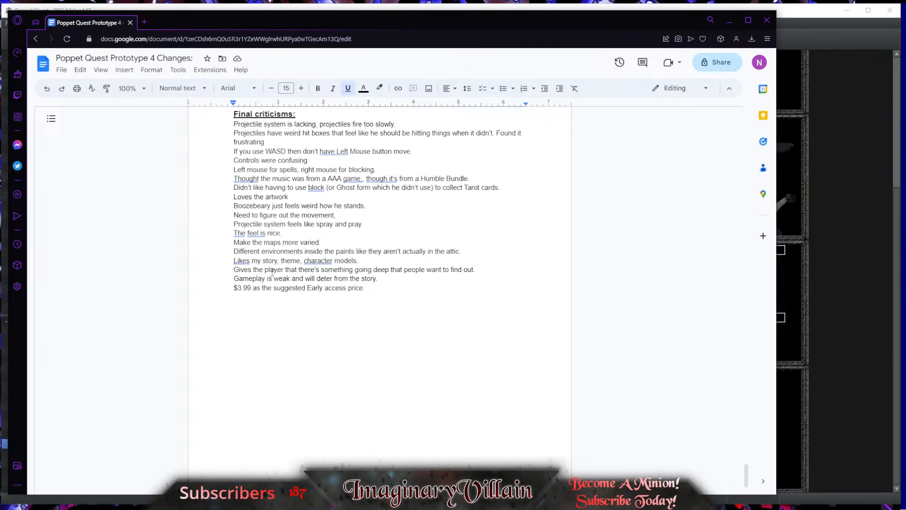
{"action": "scroll", "coordinate": [273, 272], "scroll_direction": "up", "scroll_amount": 10}
{"action": "scroll", "coordinate": [273, 273], "scroll_direction": "up", "scroll_amount": 20}
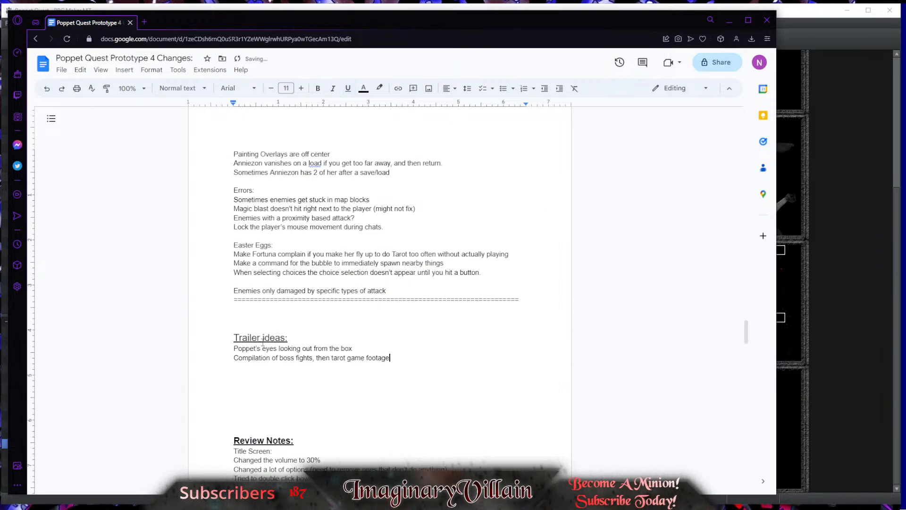
Step: Delete the Intro, Area 1 and Area 2 notes between Title Screen and Combat Area 1 in Review Notes
{"action": "scroll", "coordinate": [263, 341], "scroll_direction": "down", "scroll_amount": 8}
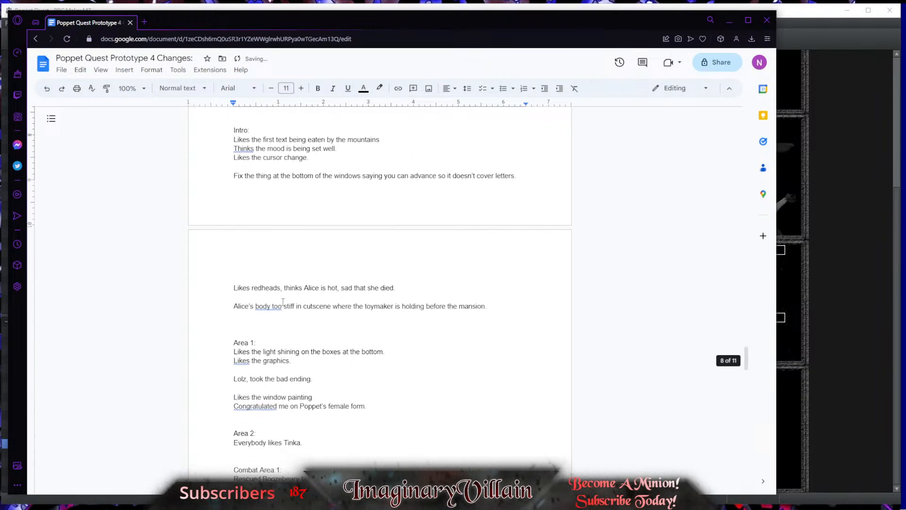
{"action": "scroll", "coordinate": [283, 302], "scroll_direction": "up", "scroll_amount": 2}
{"action": "scroll", "coordinate": [283, 302], "scroll_direction": "down", "scroll_amount": 1}
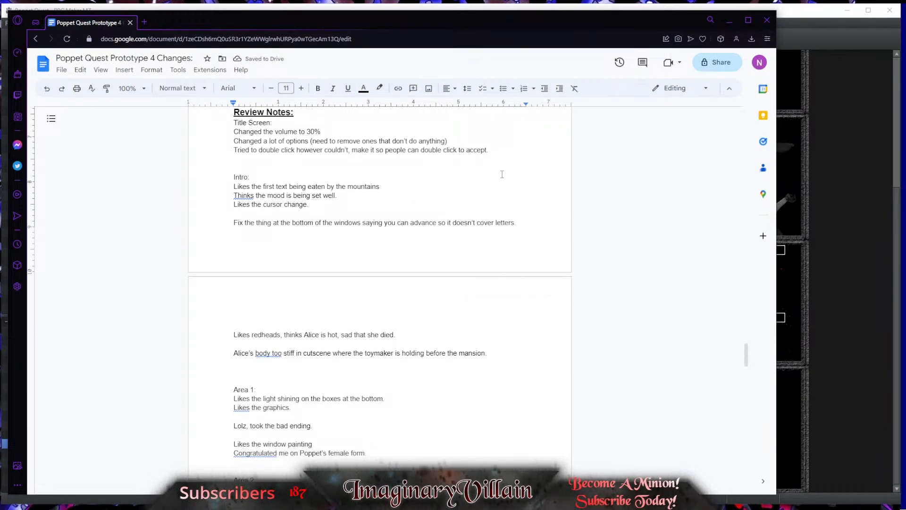
{"action": "scroll", "coordinate": [377, 219], "scroll_direction": "down", "scroll_amount": 2}
{"action": "scroll", "coordinate": [360, 222], "scroll_direction": "down", "scroll_amount": 3}
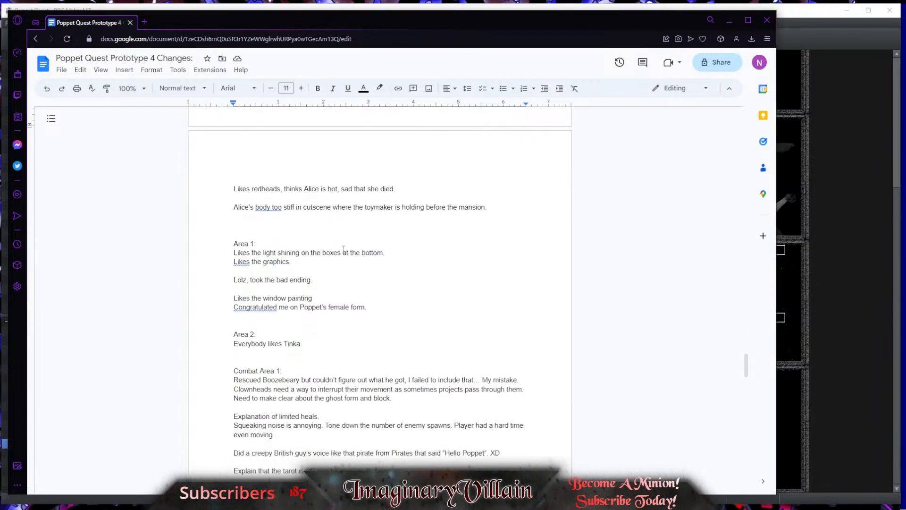
{"action": "scroll", "coordinate": [345, 253], "scroll_direction": "down", "scroll_amount": 2}
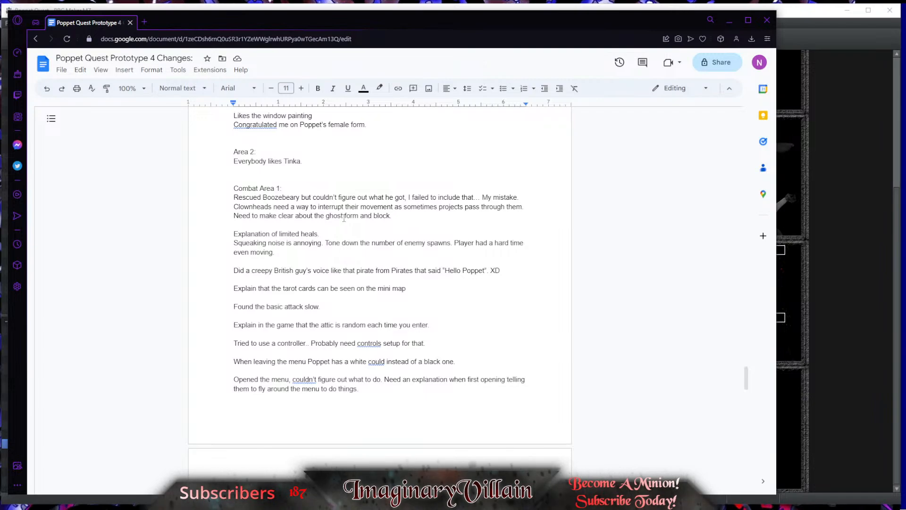
{"action": "scroll", "coordinate": [344, 218], "scroll_direction": "up", "scroll_amount": 4}
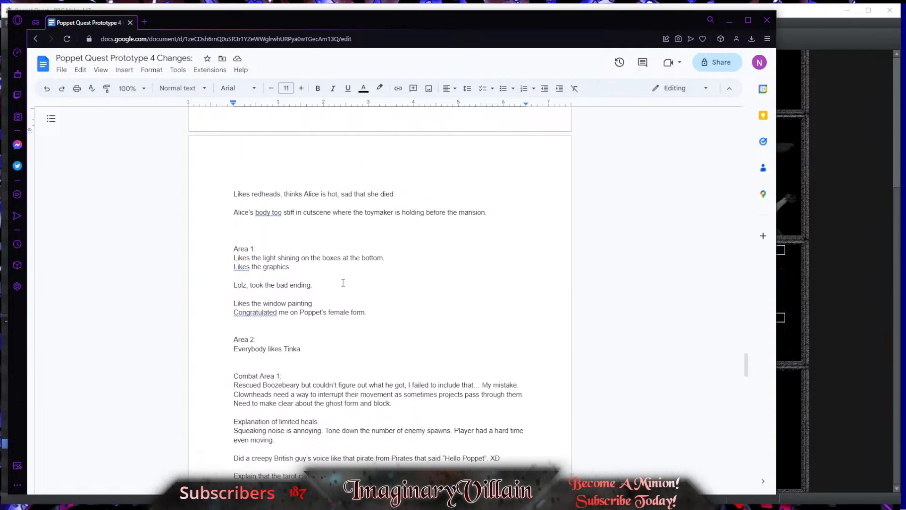
{"action": "scroll", "coordinate": [300, 346], "scroll_direction": "up", "scroll_amount": 1}
{"action": "left_click_drag", "start_coordinate": [312, 395], "coordinate": [214, 159]}
{"action": "key", "text": "Delete"}
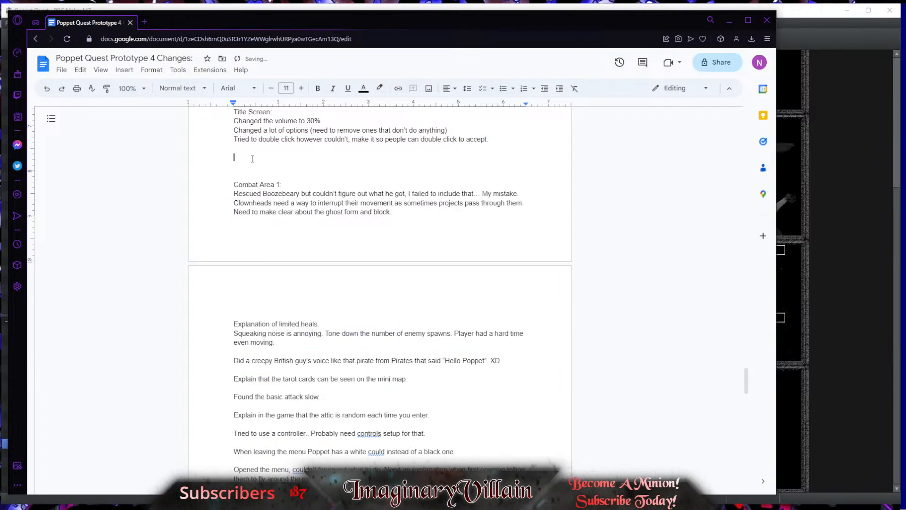
Step: Delete the "Changed the volume to 30%" line from the Title Screen notes and select the two remaining notes
{"action": "scroll", "coordinate": [285, 205], "scroll_direction": "up", "scroll_amount": 2}
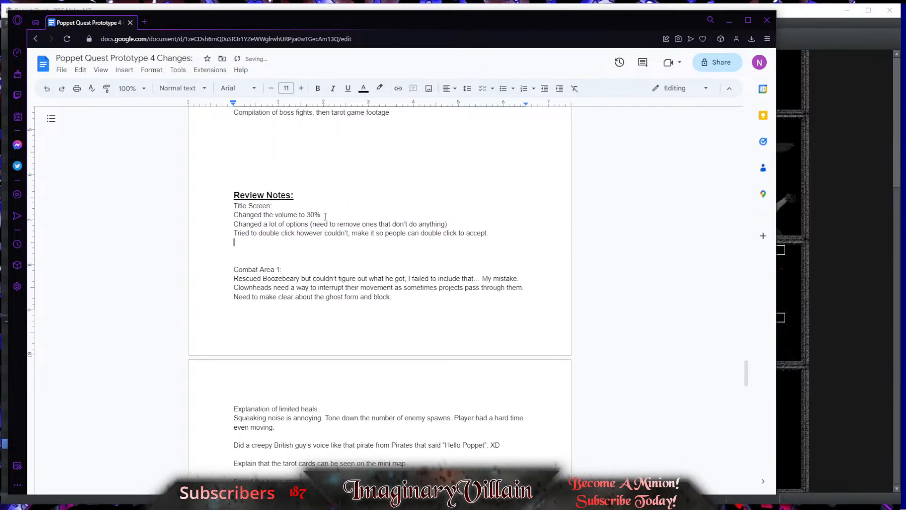
{"action": "left_click_drag", "start_coordinate": [321, 215], "coordinate": [233, 214]}
{"action": "key", "text": "BackSpace"}
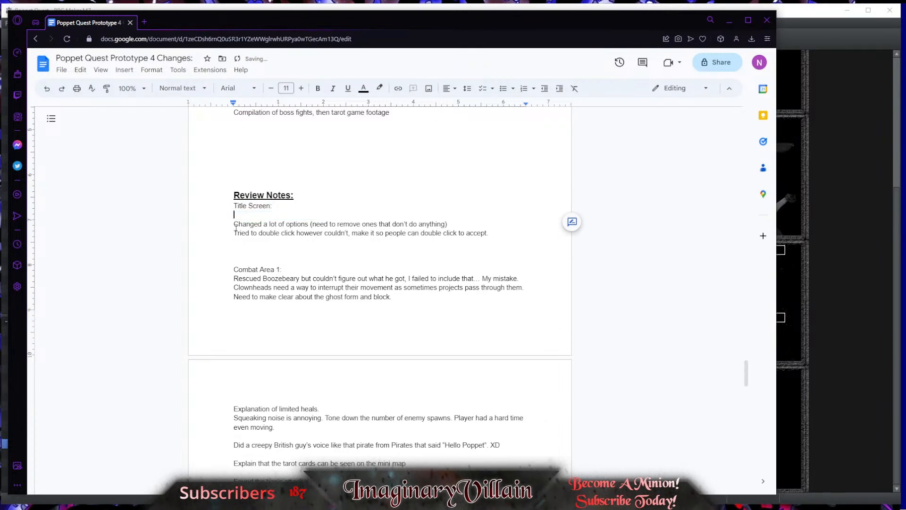
{"action": "key", "text": "BackSpace"}
{"action": "left_click_drag", "start_coordinate": [498, 220], "coordinate": [235, 220]}
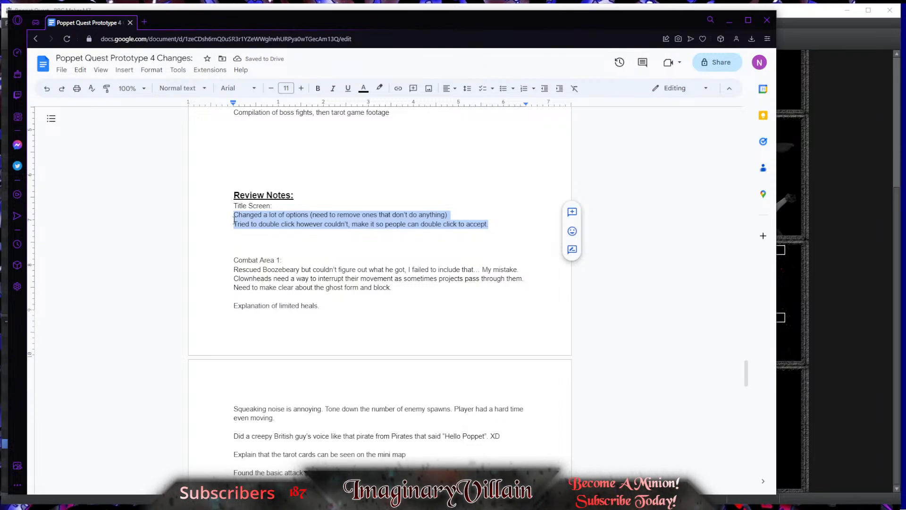
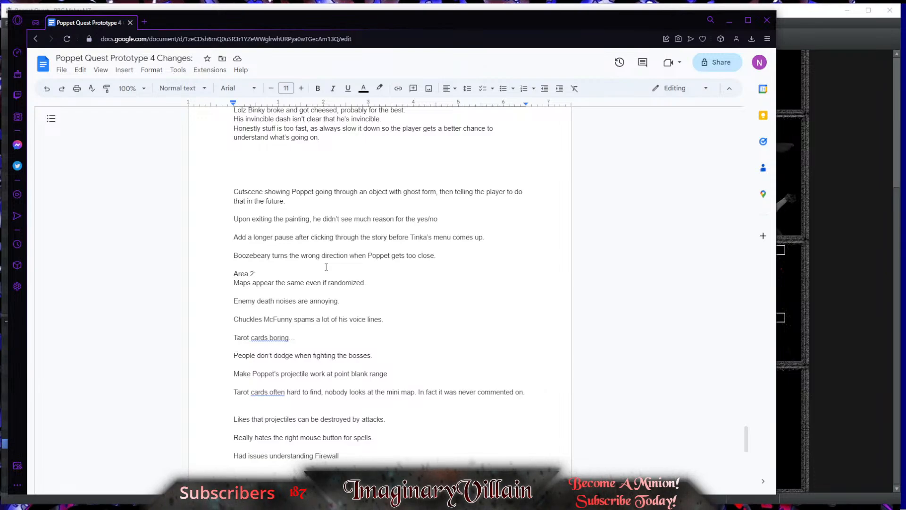
Step: Move the "People don't dodge when fighting the bosses." note directly below the Area 2 note about tarot cards often being hard to find
{"action": "scroll", "coordinate": [326, 267], "scroll_direction": "down", "scroll_amount": 2}
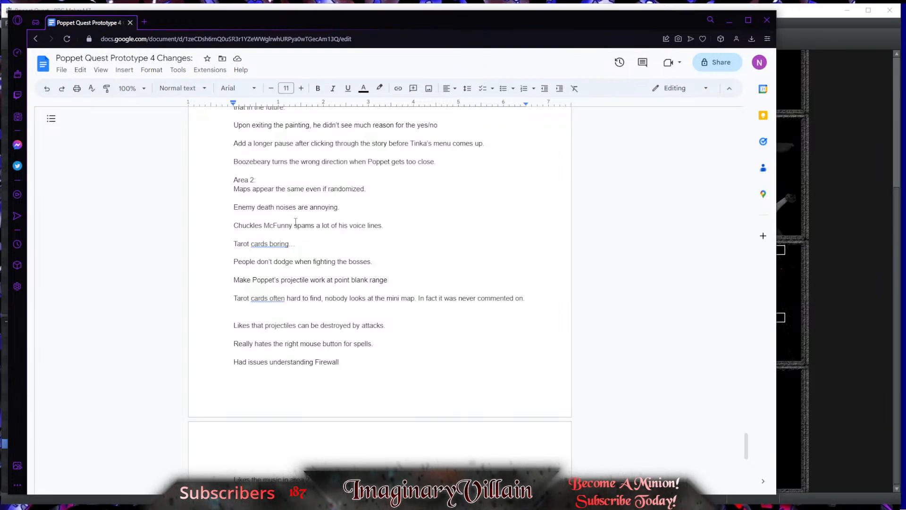
{"action": "scroll", "coordinate": [283, 233], "scroll_direction": "down", "scroll_amount": 1}
{"action": "scroll", "coordinate": [282, 233], "scroll_direction": "down", "scroll_amount": 2}
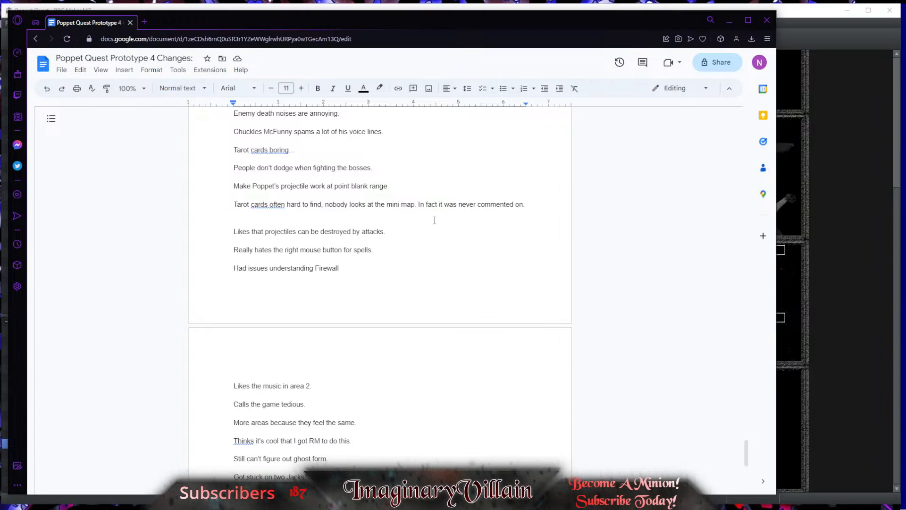
{"action": "left_click", "coordinate": [534, 205]}
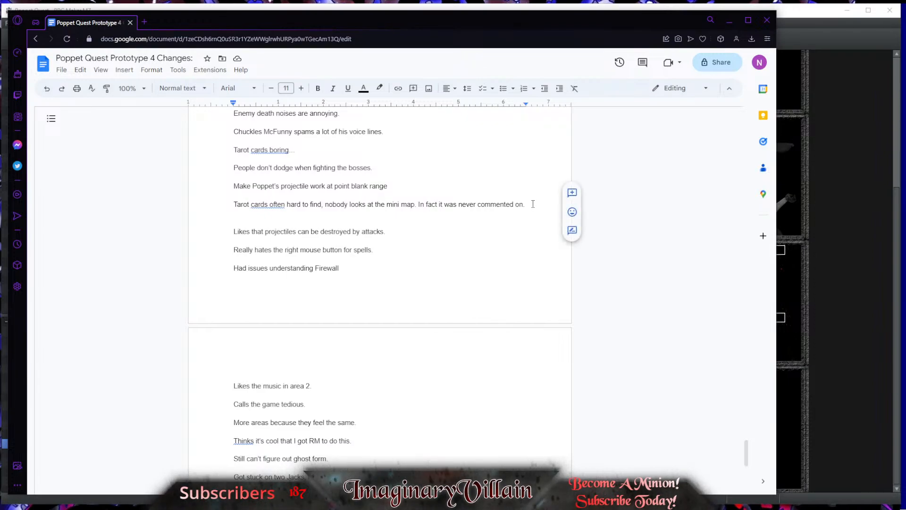
{"action": "left_click_drag", "start_coordinate": [533, 204], "coordinate": [234, 202]}
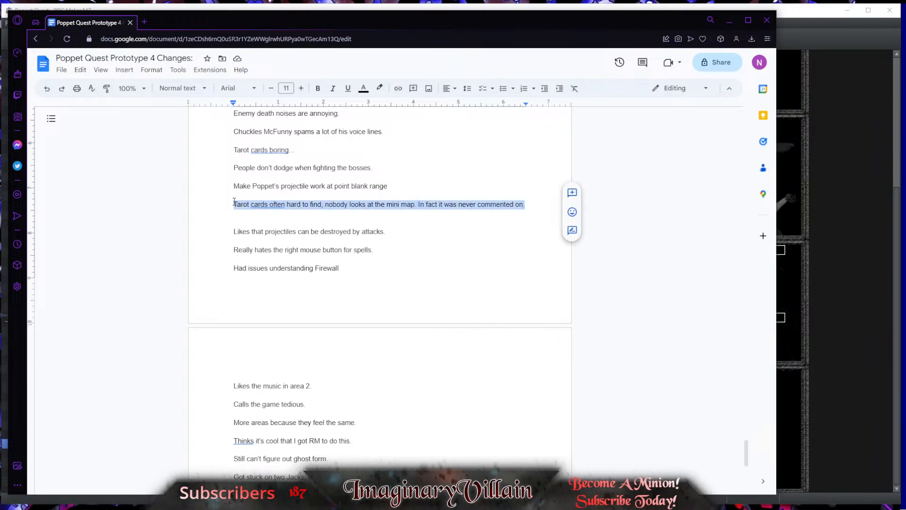
{"action": "left_click_drag", "start_coordinate": [379, 168], "coordinate": [234, 168]}
{"action": "key", "text": "ctrl+c"}
{"action": "key", "text": "BackSpace"}
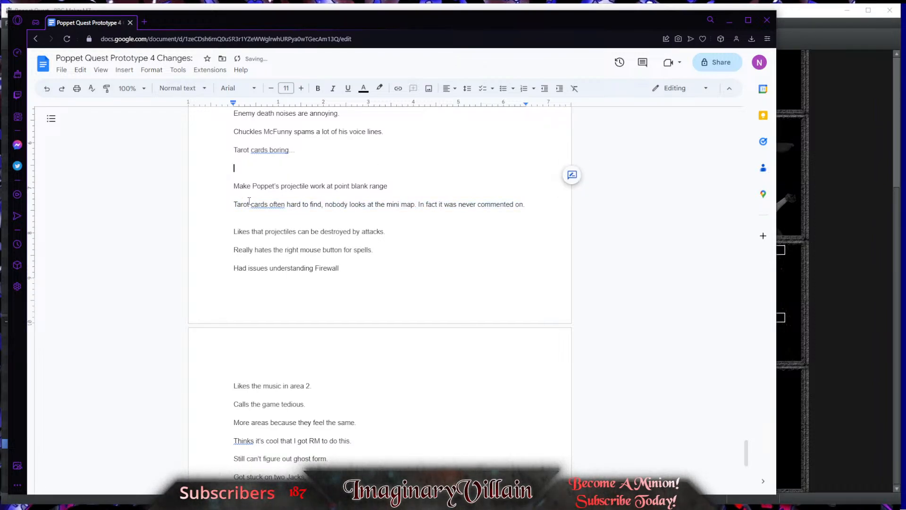
{"action": "key", "text": "ctrl+v"}
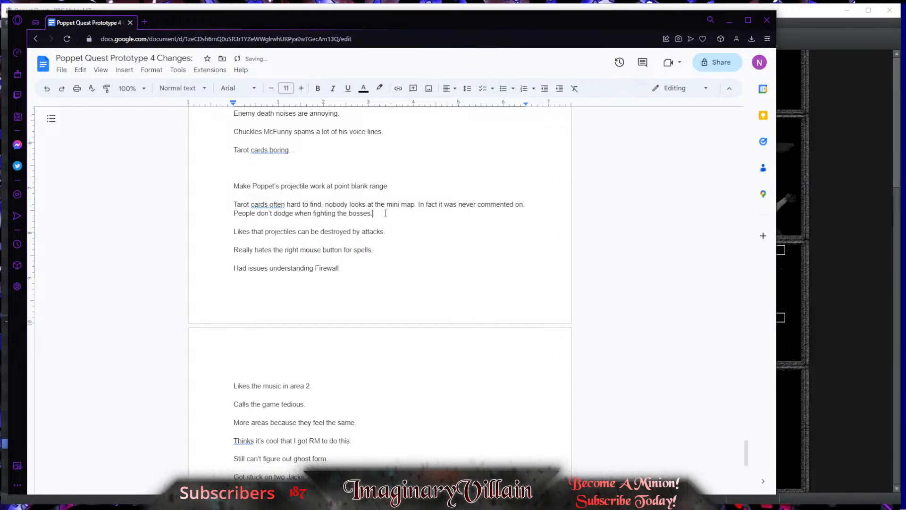
Step: Move the "Had issues understanding Firewall" note up below the note about people not dodging bosses, with a blank line between them
{"action": "scroll", "coordinate": [363, 255], "scroll_direction": "down", "scroll_amount": 1}
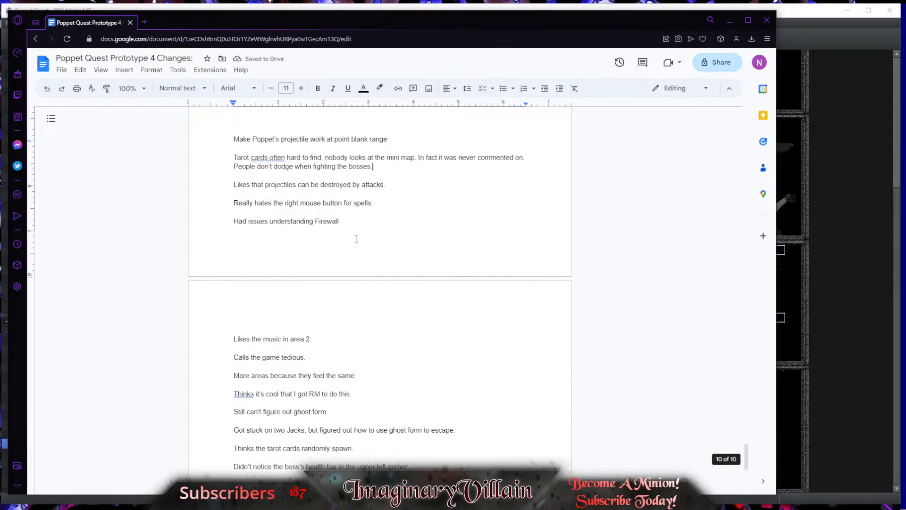
{"action": "key", "text": "Return"}
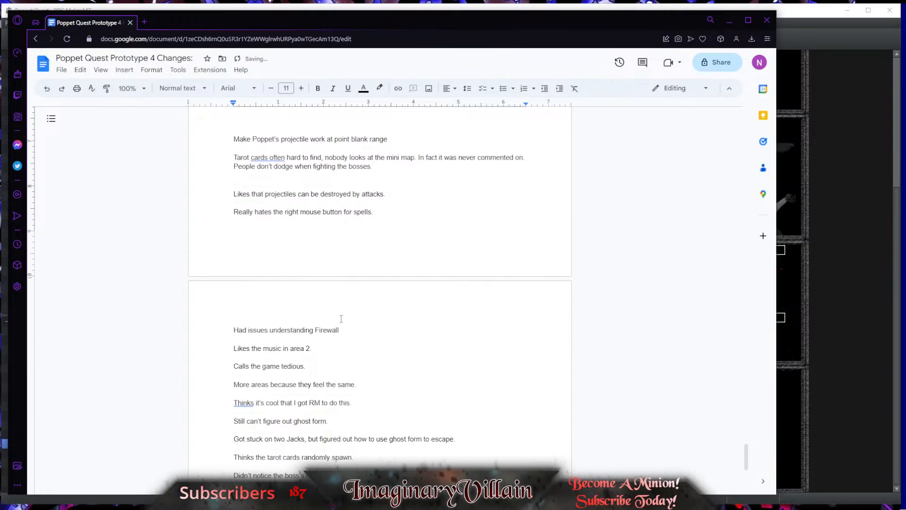
{"action": "left_click_drag", "start_coordinate": [353, 331], "coordinate": [231, 330]}
{"action": "key", "text": "ctrl+c"}
{"action": "key", "text": "BackSpace"}
{"action": "left_click", "coordinate": [303, 184]}
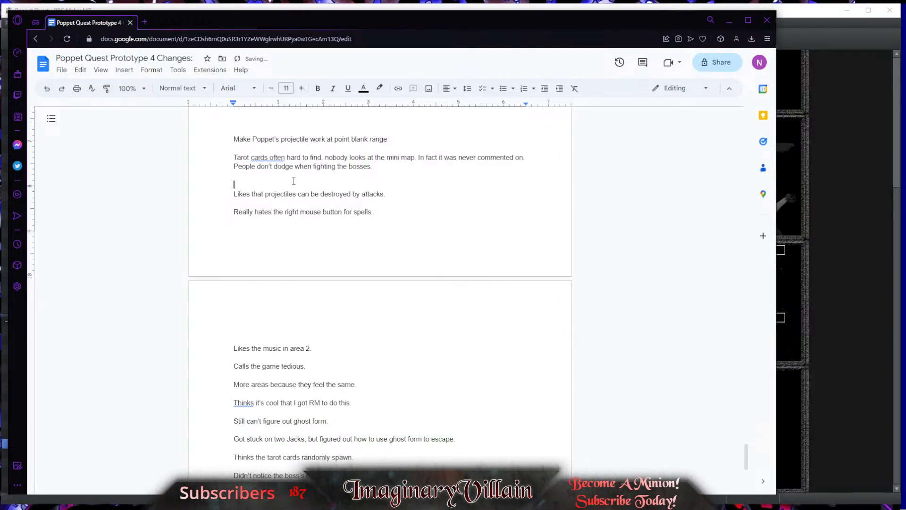
{"action": "key", "text": "Return"}
{"action": "key", "text": "ctrl+v"}
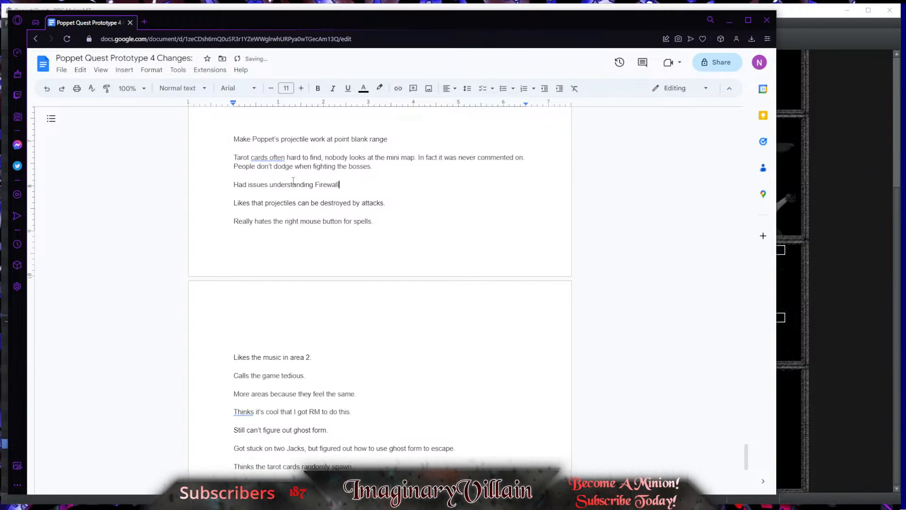
{"action": "key", "text": "Return"}
Step: Move the "Still can't figure out ghost form." note from the Area 2 feedback to the end of the Tutorial list above Review Notes
{"action": "scroll", "coordinate": [341, 235], "scroll_direction": "down", "scroll_amount": 3}
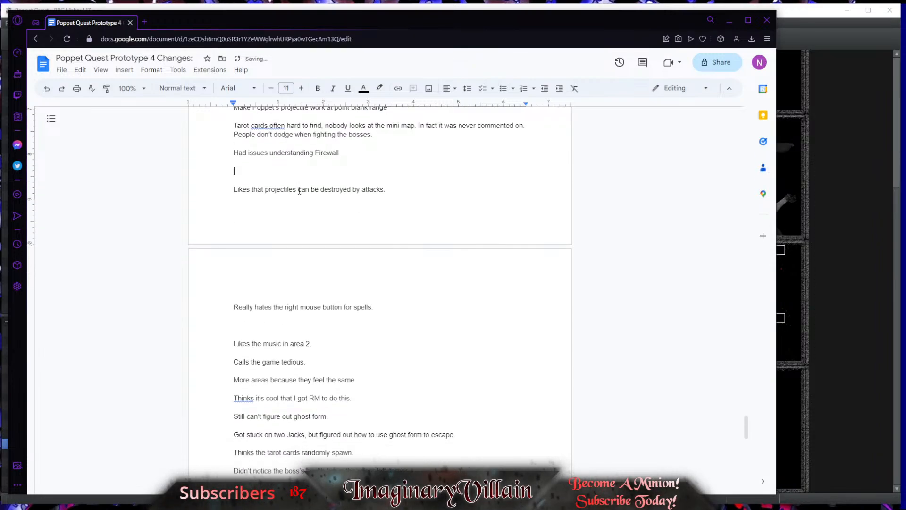
{"action": "scroll", "coordinate": [341, 235], "scroll_direction": "up", "scroll_amount": 1}
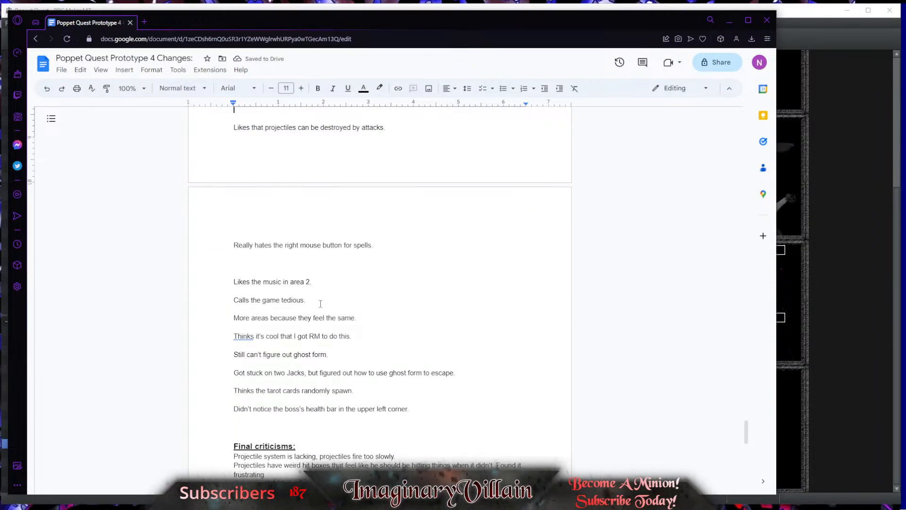
{"action": "scroll", "coordinate": [321, 304], "scroll_direction": "down", "scroll_amount": 1}
{"action": "left_click_drag", "start_coordinate": [311, 253], "coordinate": [223, 256]}
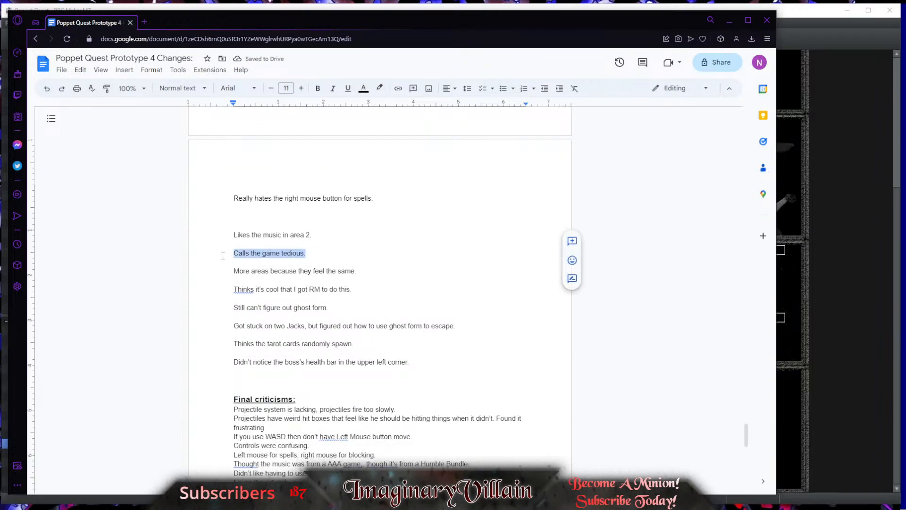
{"action": "left_click", "coordinate": [384, 271]}
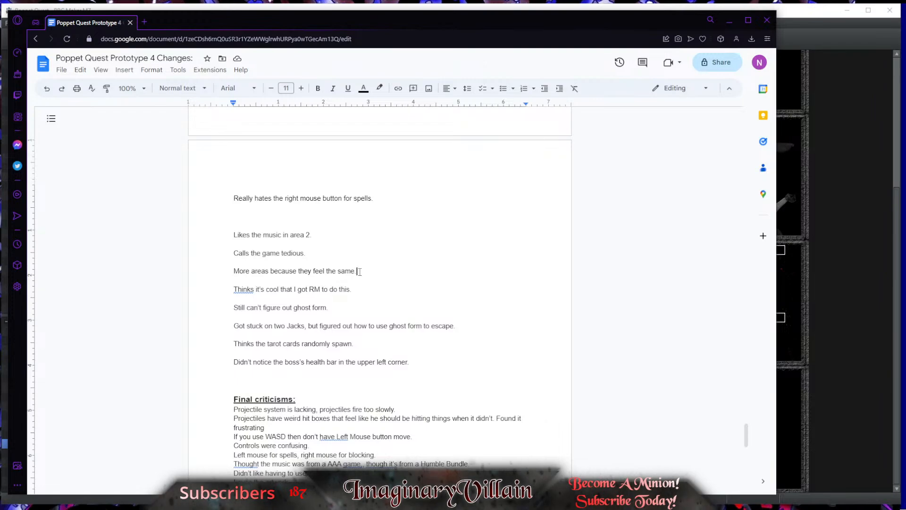
{"action": "scroll", "coordinate": [359, 272], "scroll_direction": "down", "scroll_amount": 1}
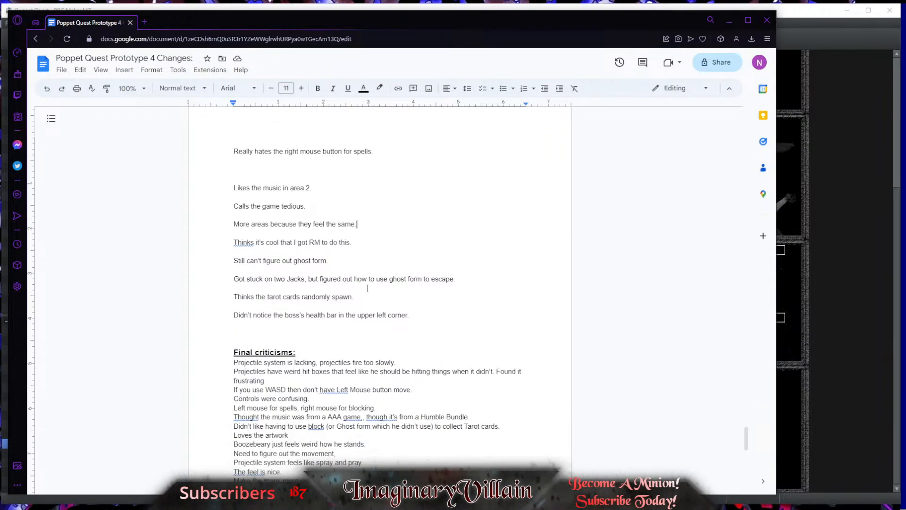
{"action": "left_click_drag", "start_coordinate": [329, 261], "coordinate": [213, 265]}
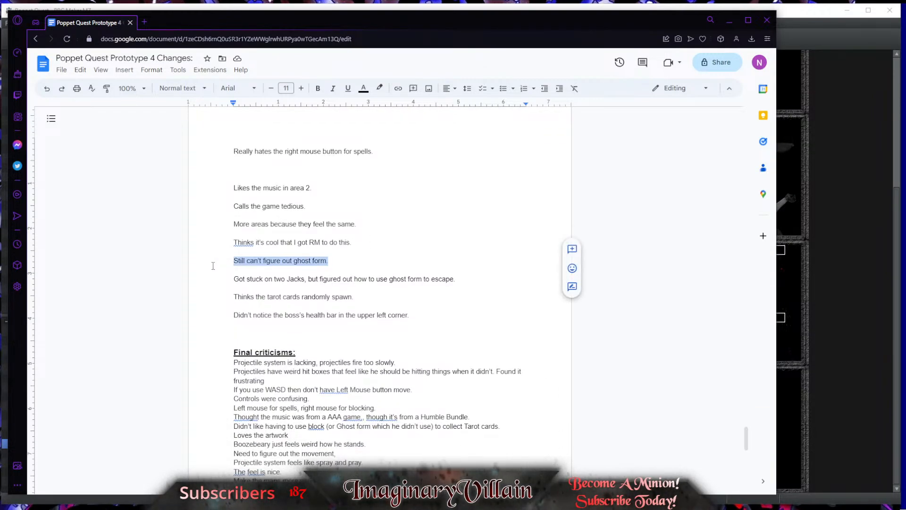
{"action": "key", "text": "BackSpace"}
{"action": "scroll", "coordinate": [293, 328], "scroll_direction": "up", "scroll_amount": 6}
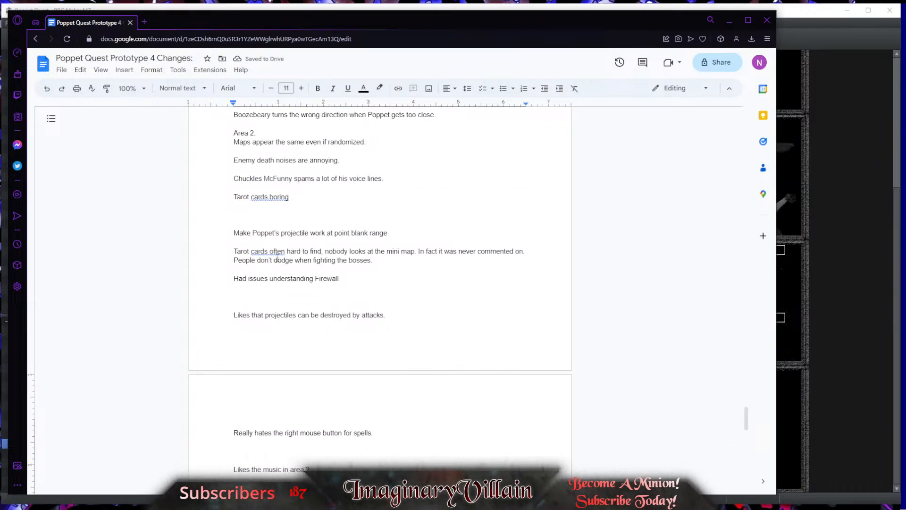
{"action": "scroll", "coordinate": [284, 266], "scroll_direction": "up", "scroll_amount": 3}
{"action": "scroll", "coordinate": [285, 266], "scroll_direction": "up", "scroll_amount": 13}
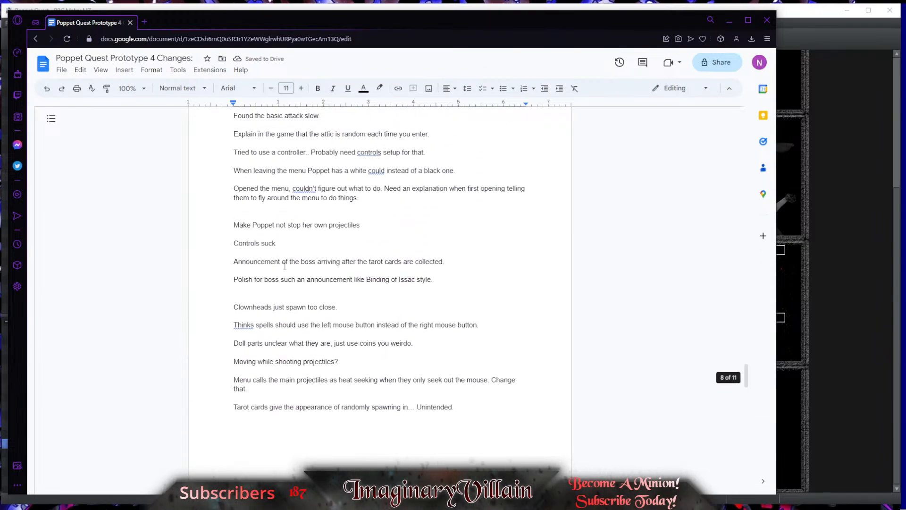
{"action": "scroll", "coordinate": [285, 266], "scroll_direction": "up", "scroll_amount": 4}
{"action": "scroll", "coordinate": [284, 266], "scroll_direction": "up", "scroll_amount": 5}
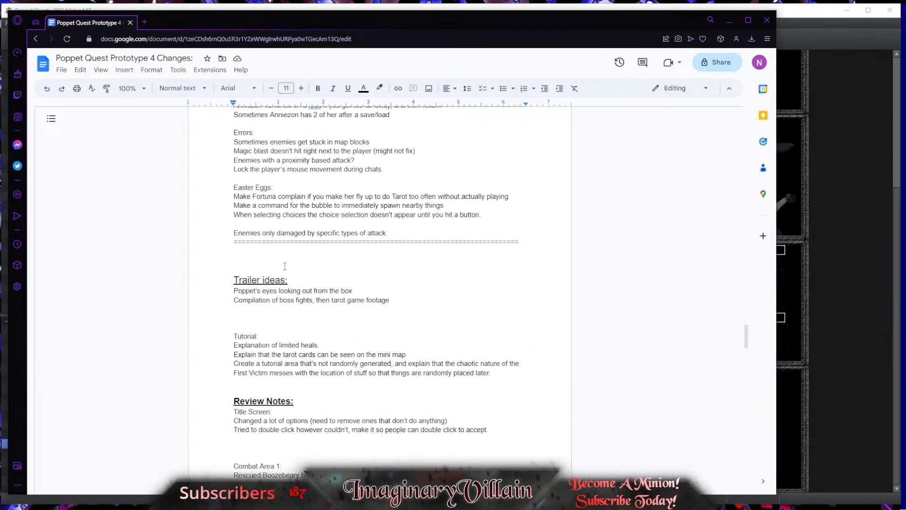
{"action": "left_click", "coordinate": [299, 383]}
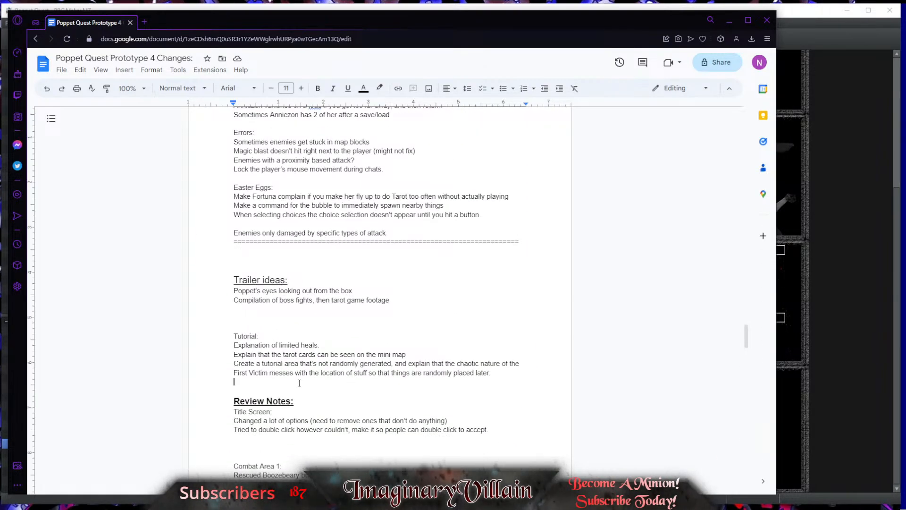
{"action": "type", "text": "Still can't figure out ghost form."}
{"action": "key", "text": "Return"}
Step: Read through the remaining Review Notes, from Combat Area 1 and Area 2 down to the end of Final criticisms
{"action": "scroll", "coordinate": [299, 383], "scroll_direction": "down", "scroll_amount": 18}
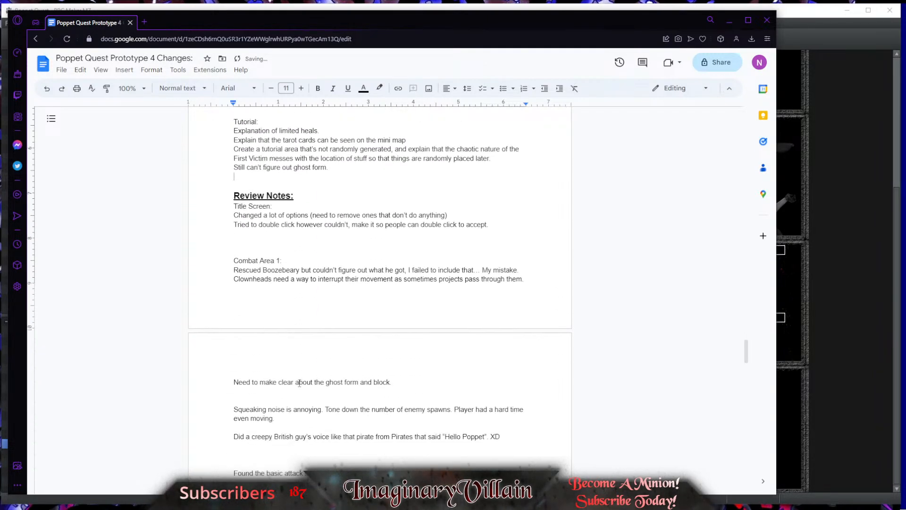
{"action": "scroll", "coordinate": [300, 383], "scroll_direction": "down", "scroll_amount": 4}
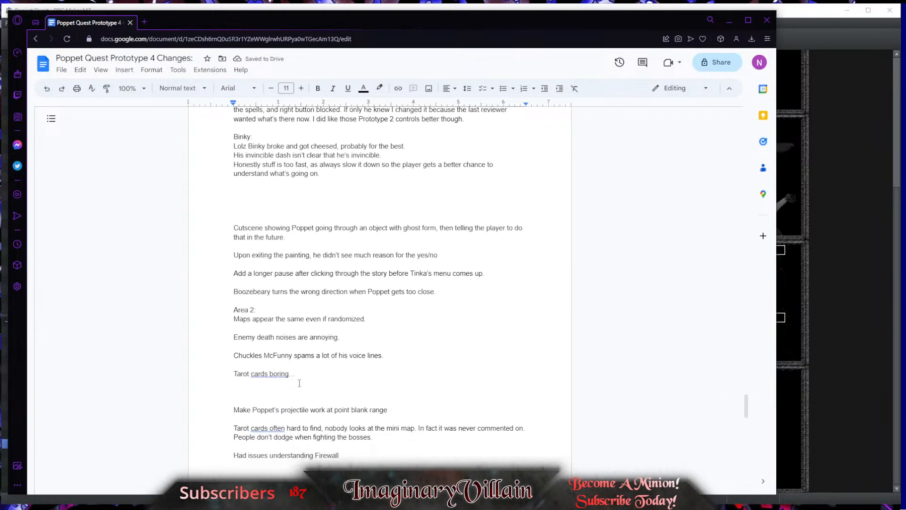
{"action": "scroll", "coordinate": [300, 383], "scroll_direction": "down", "scroll_amount": 3}
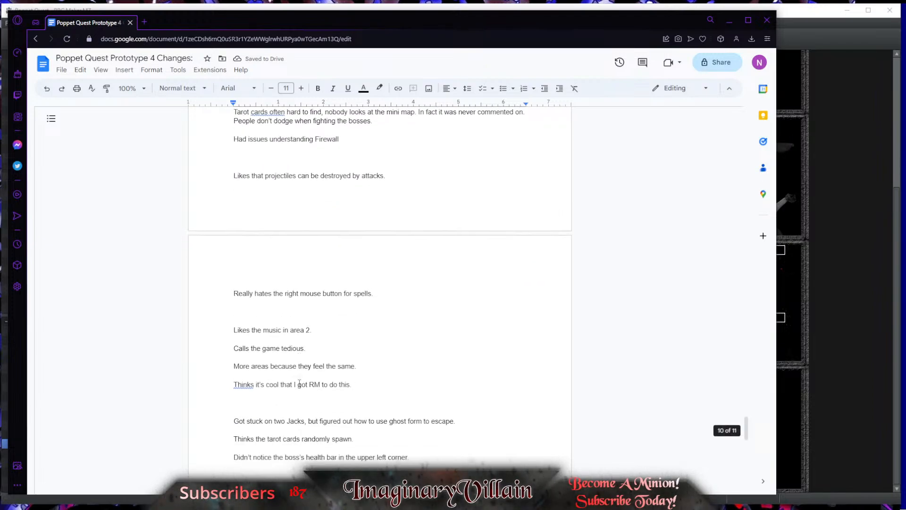
{"action": "scroll", "coordinate": [299, 383], "scroll_direction": "down", "scroll_amount": 3}
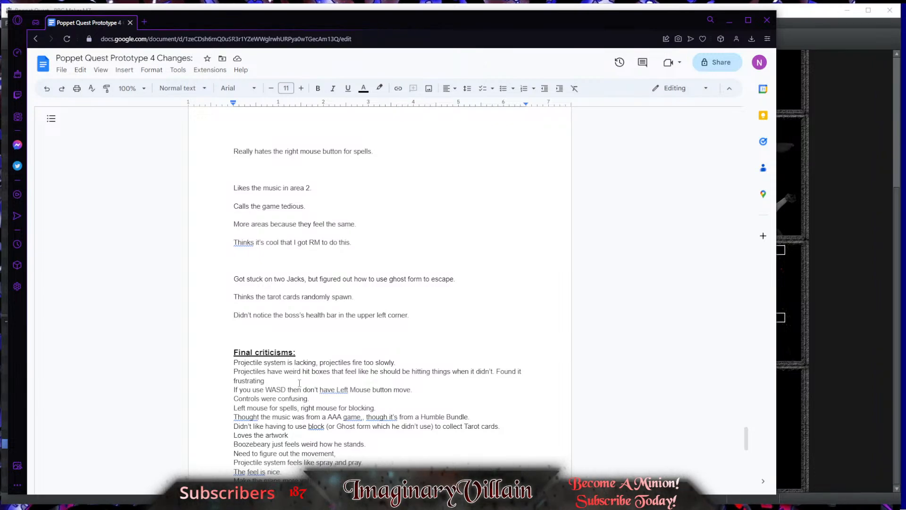
{"action": "scroll", "coordinate": [299, 383], "scroll_direction": "up", "scroll_amount": 9}
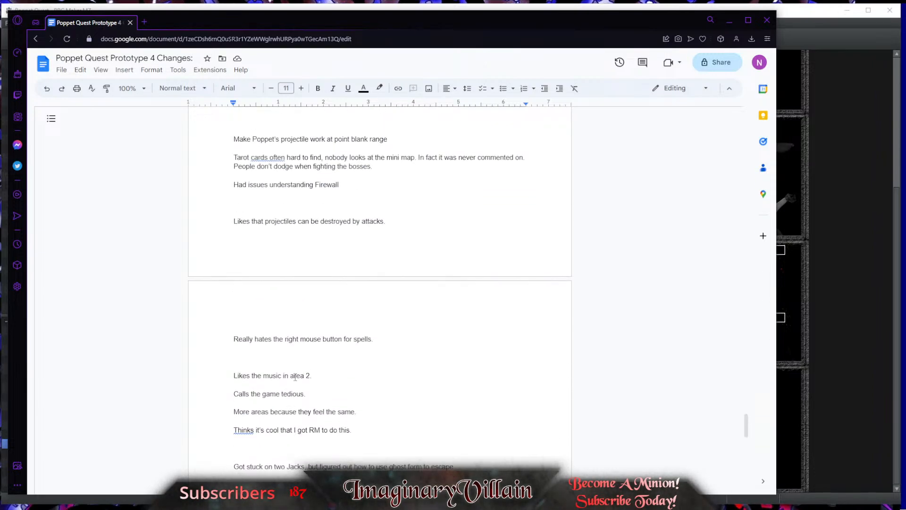
{"action": "scroll", "coordinate": [295, 376], "scroll_direction": "up", "scroll_amount": 1}
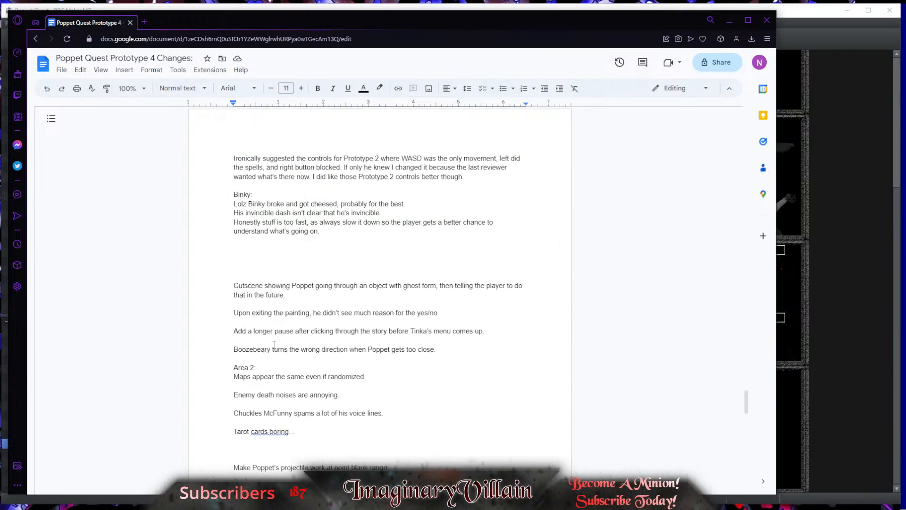
{"action": "scroll", "coordinate": [273, 345], "scroll_direction": "down", "scroll_amount": 4}
{"action": "scroll", "coordinate": [274, 345], "scroll_direction": "down", "scroll_amount": 6}
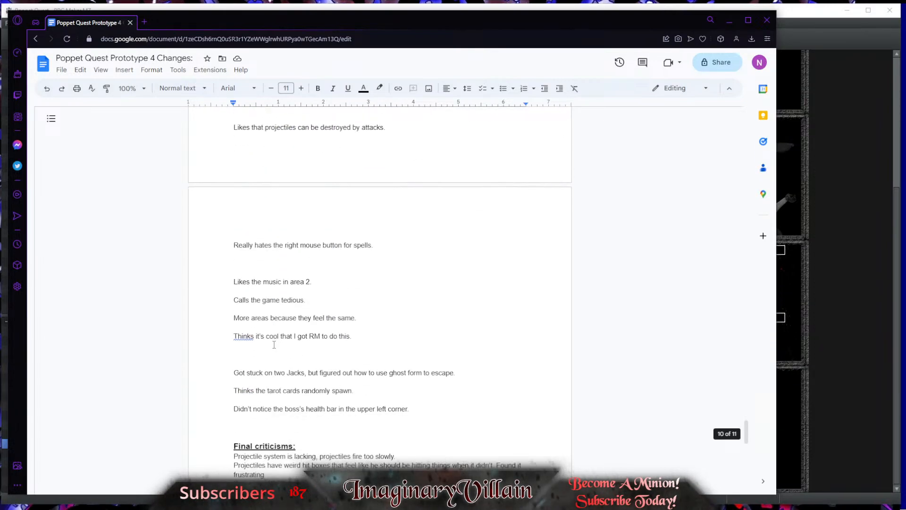
{"action": "scroll", "coordinate": [274, 344], "scroll_direction": "down", "scroll_amount": 3}
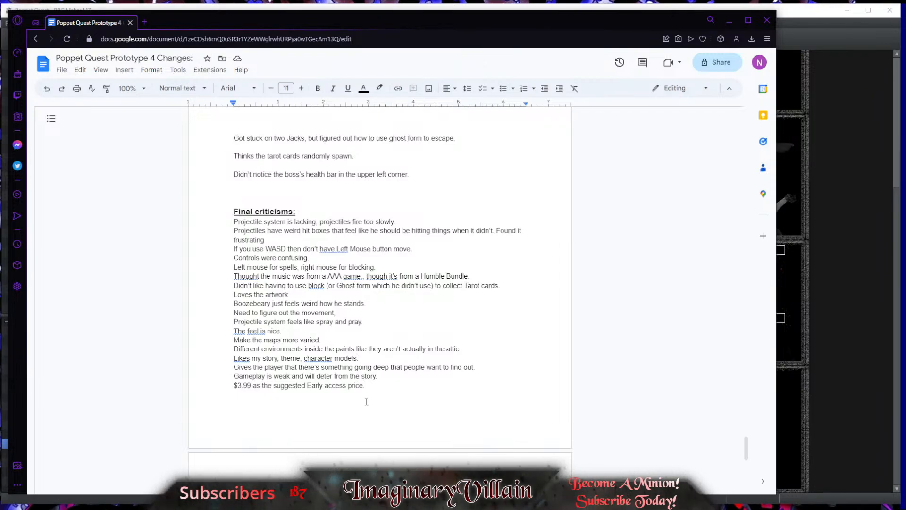
{"action": "scroll", "coordinate": [386, 447], "scroll_direction": "down", "scroll_amount": 1}
{"action": "scroll", "coordinate": [385, 448], "scroll_direction": "down", "scroll_amount": 3}
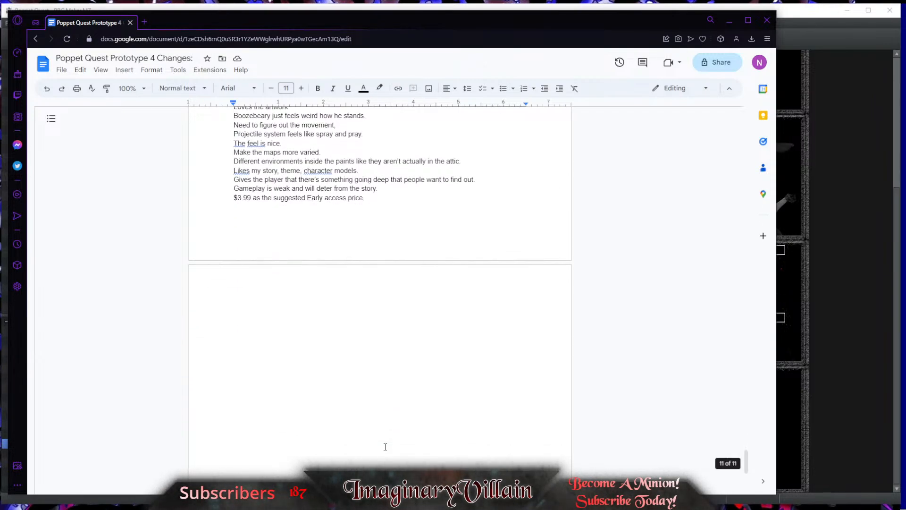
{"action": "scroll", "coordinate": [305, 301], "scroll_direction": "up", "scroll_amount": 2}
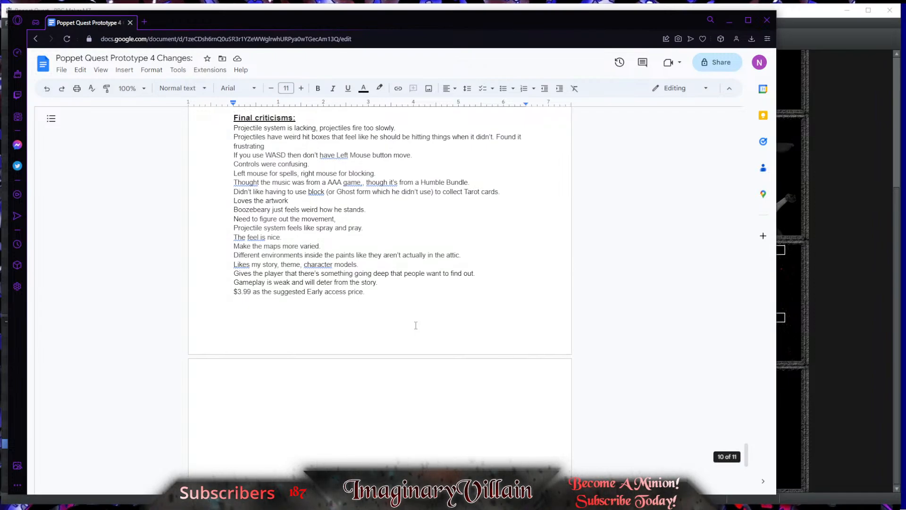
Step: Move the "Had issues understanding Firewall" note from the Area 2 feedback to the Tutorial list, below the ghost form line
{"action": "scroll", "coordinate": [413, 361], "scroll_direction": "up", "scroll_amount": 2}
{"action": "scroll", "coordinate": [401, 368], "scroll_direction": "up", "scroll_amount": 8}
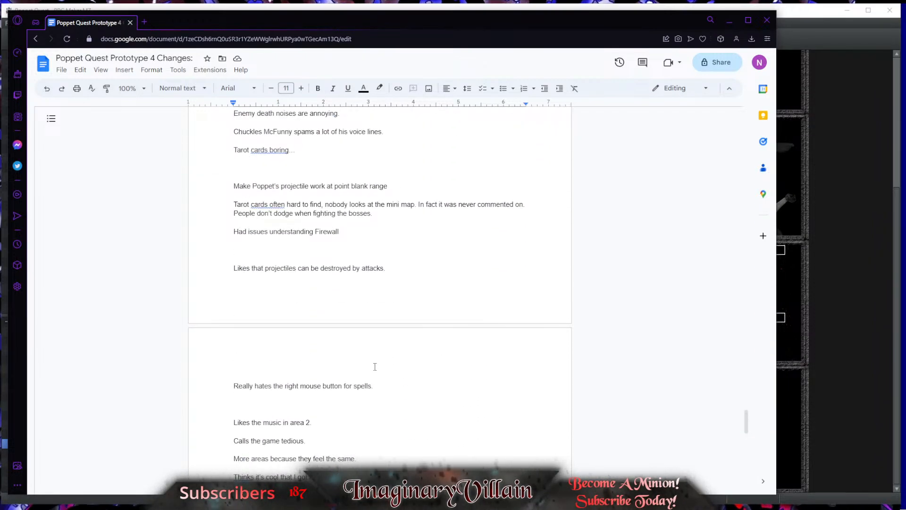
{"action": "scroll", "coordinate": [375, 367], "scroll_direction": "up", "scroll_amount": 1}
{"action": "scroll", "coordinate": [375, 366], "scroll_direction": "up", "scroll_amount": 3}
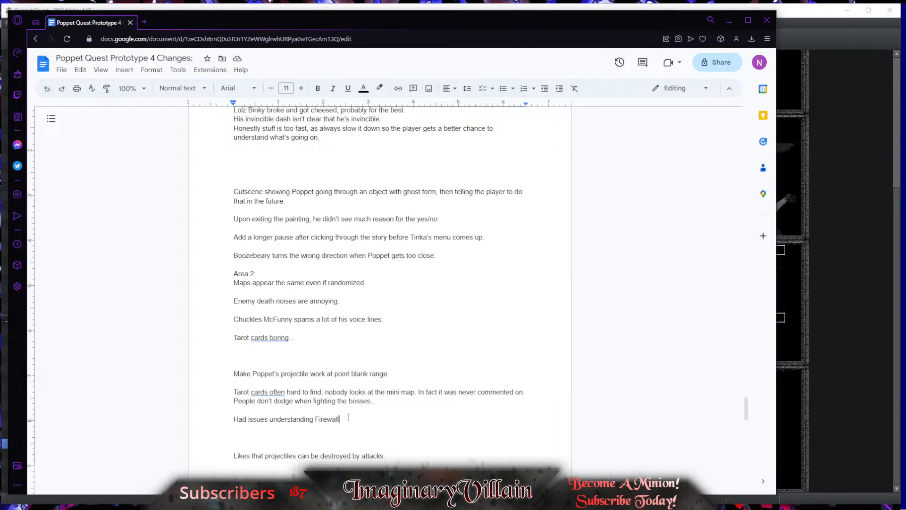
{"action": "left_click_drag", "start_coordinate": [340, 419], "coordinate": [236, 419]}
{"action": "key", "text": "ctrl+c"}
{"action": "key", "text": "BackSpace"}
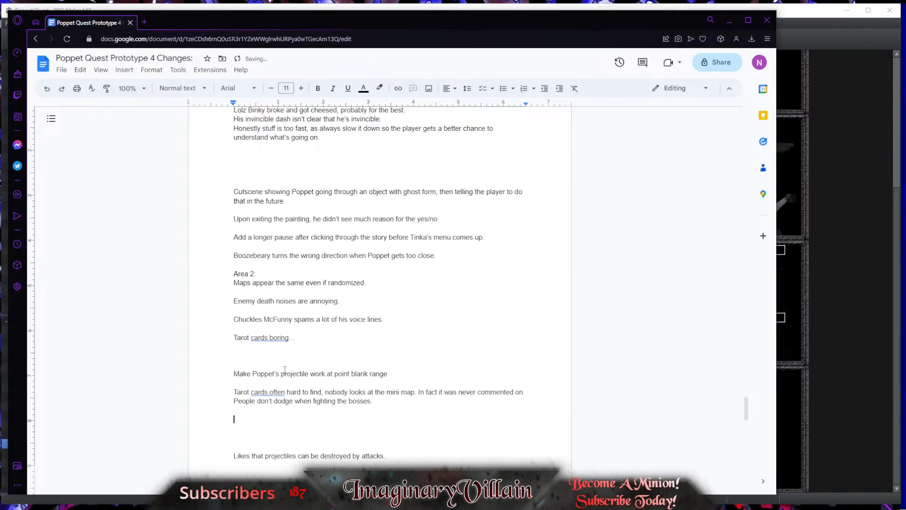
{"action": "scroll", "coordinate": [296, 384], "scroll_direction": "up", "scroll_amount": 10}
{"action": "scroll", "coordinate": [296, 384], "scroll_direction": "up", "scroll_amount": 9}
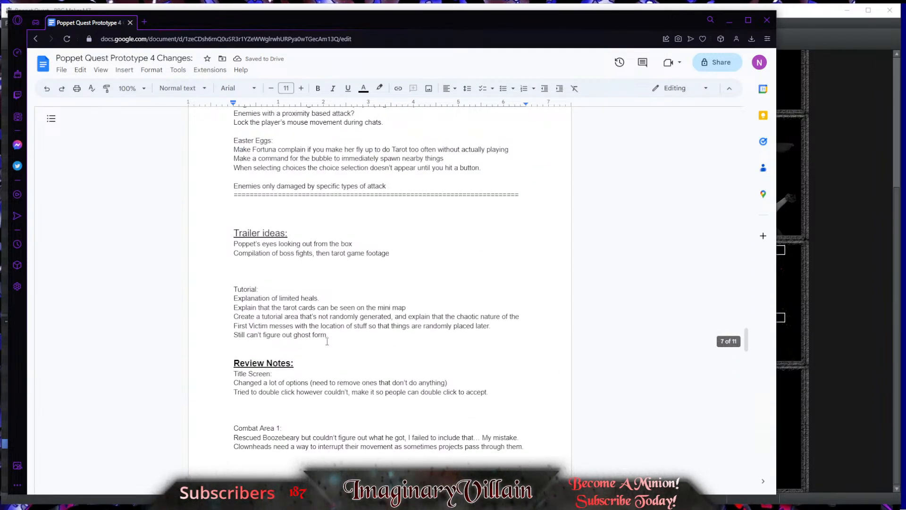
{"action": "left_click", "coordinate": [331, 335]}
{"action": "key", "text": "Return"}
{"action": "key", "text": "ctrl+v"}
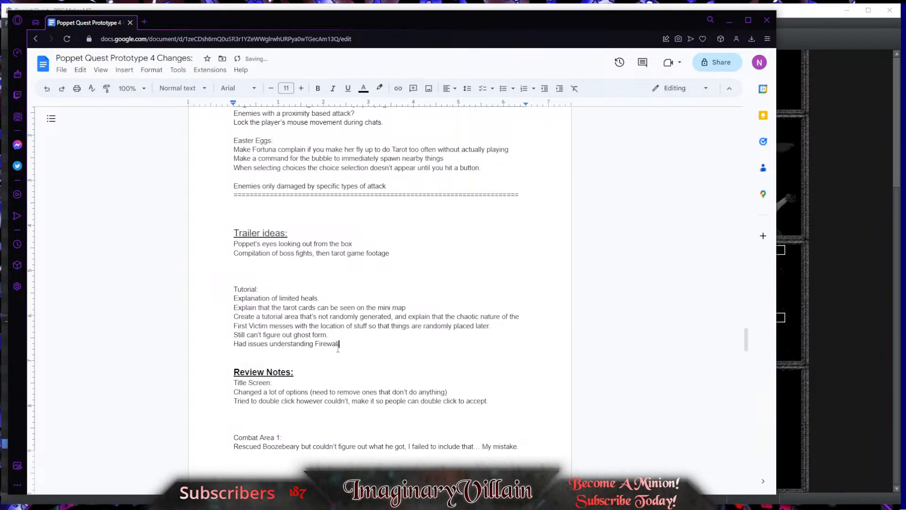
Step: Cut the notes listed under the Tutorial heading above Review Notes, and delete that leftover heading
{"action": "left_click_drag", "start_coordinate": [338, 347], "coordinate": [205, 300]}
{"action": "scroll", "coordinate": [272, 322], "scroll_direction": "up", "scroll_amount": 5}
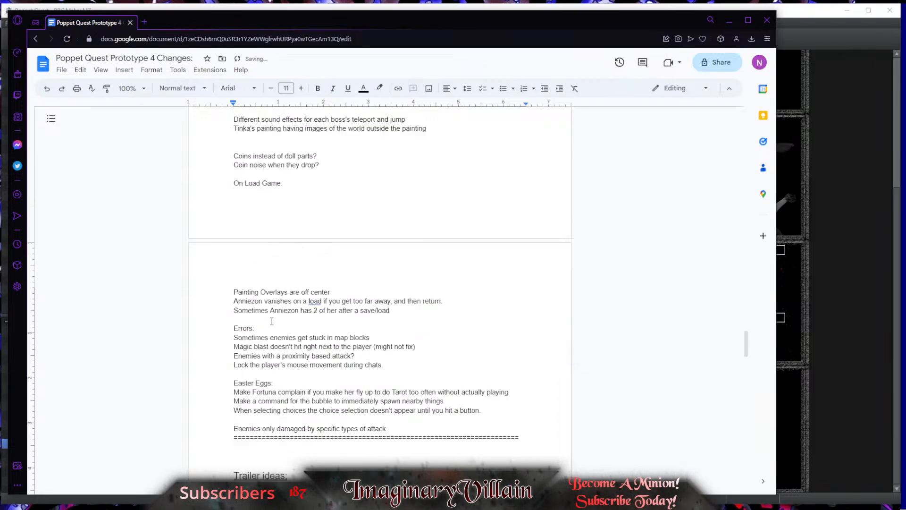
{"action": "scroll", "coordinate": [272, 321], "scroll_direction": "down", "scroll_amount": 4}
{"action": "left_click_drag", "start_coordinate": [278, 348], "coordinate": [228, 321]}
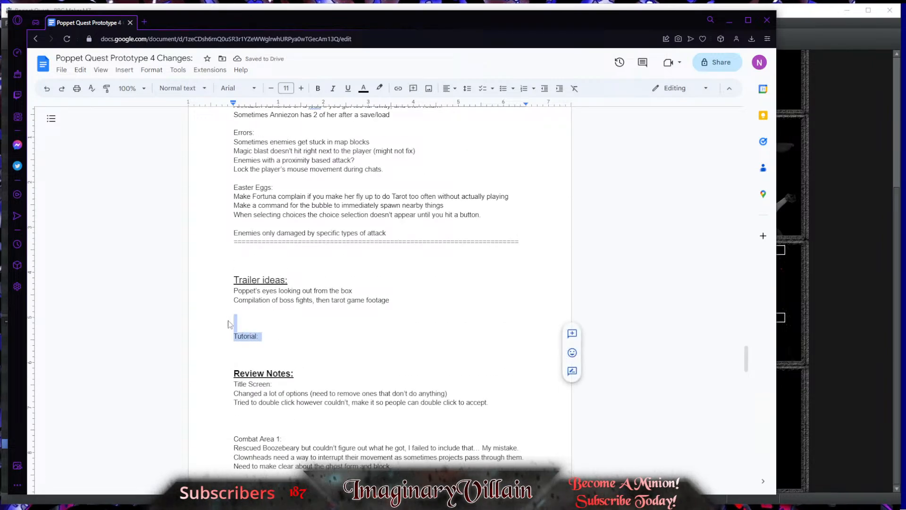
{"action": "key", "text": "BackSpace"}
Step: Paste the cut notes under the Tutorial heading of New Content in the To Do section
{"action": "scroll", "coordinate": [231, 322], "scroll_direction": "up", "scroll_amount": 20}
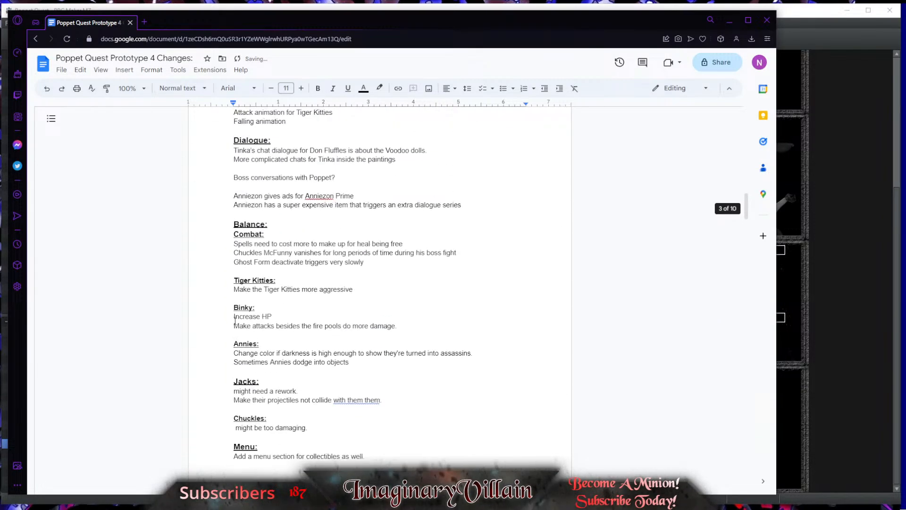
{"action": "scroll", "coordinate": [235, 321], "scroll_direction": "up", "scroll_amount": 20}
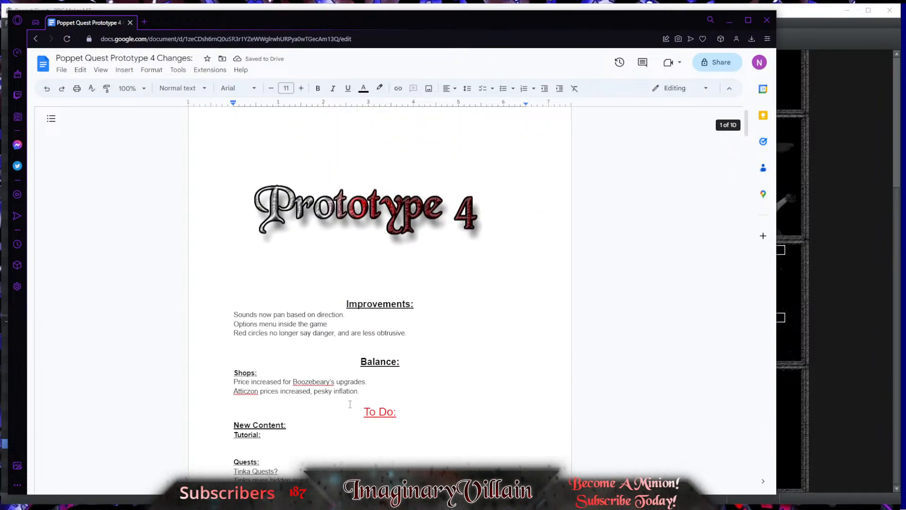
{"action": "left_click", "coordinate": [263, 444]}
{"action": "key", "text": "ctrl+v"}
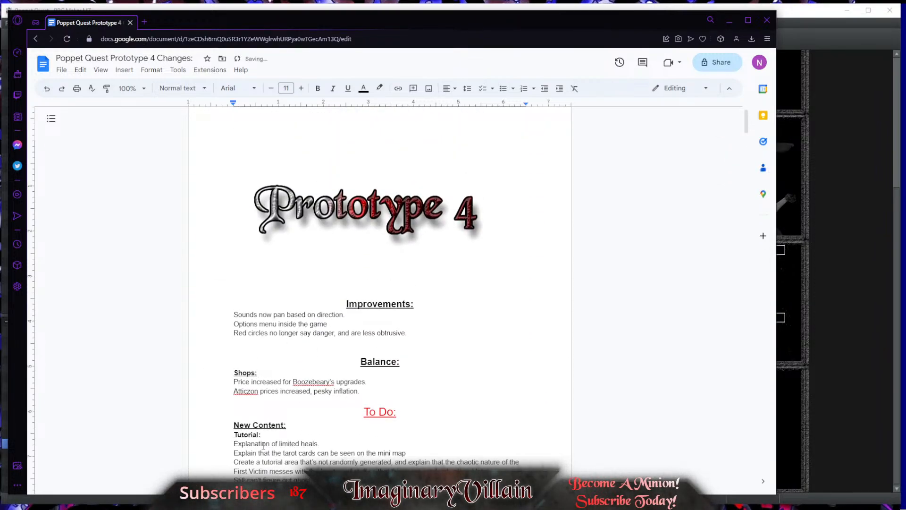
{"action": "scroll", "coordinate": [265, 445], "scroll_direction": "down", "scroll_amount": 4}
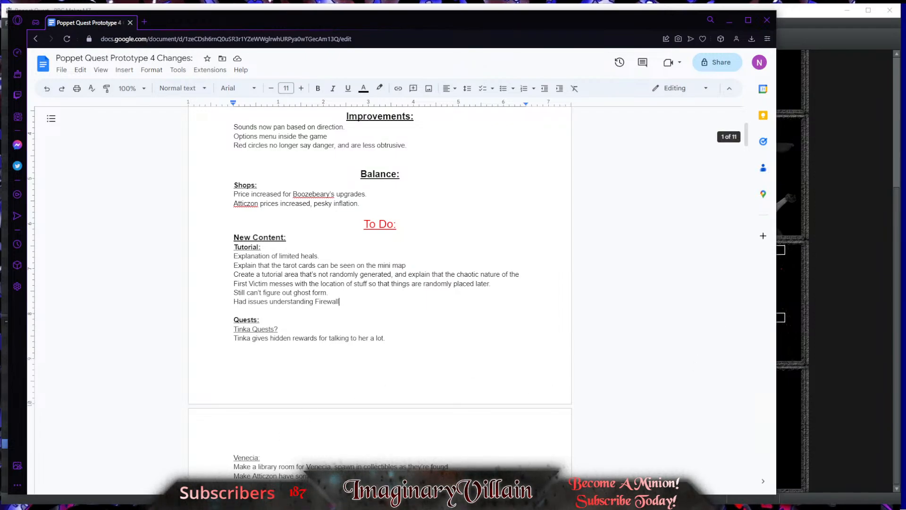
Step: Switch from the change list to the Poppet Quest project folder and open its img/pictures folder
{"action": "left_click", "coordinate": [780, 32]}
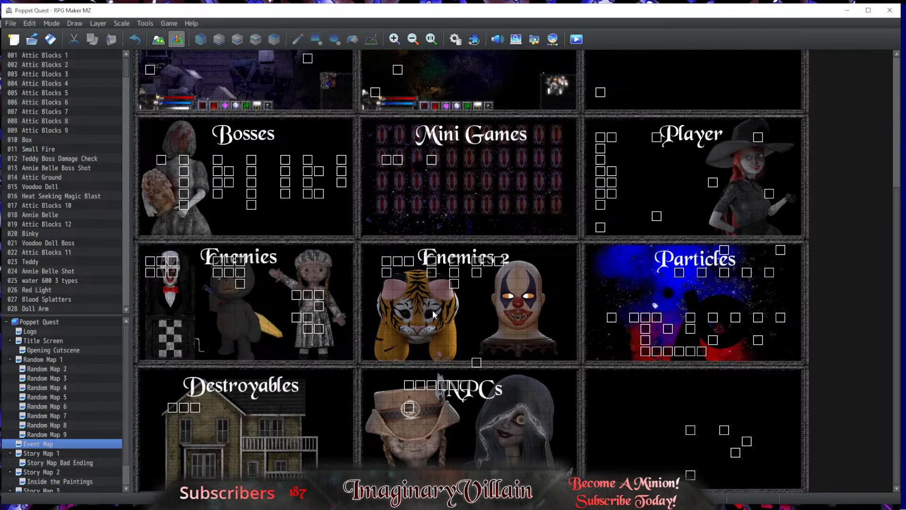
{"action": "scroll", "coordinate": [435, 313], "scroll_direction": "up", "scroll_amount": 5}
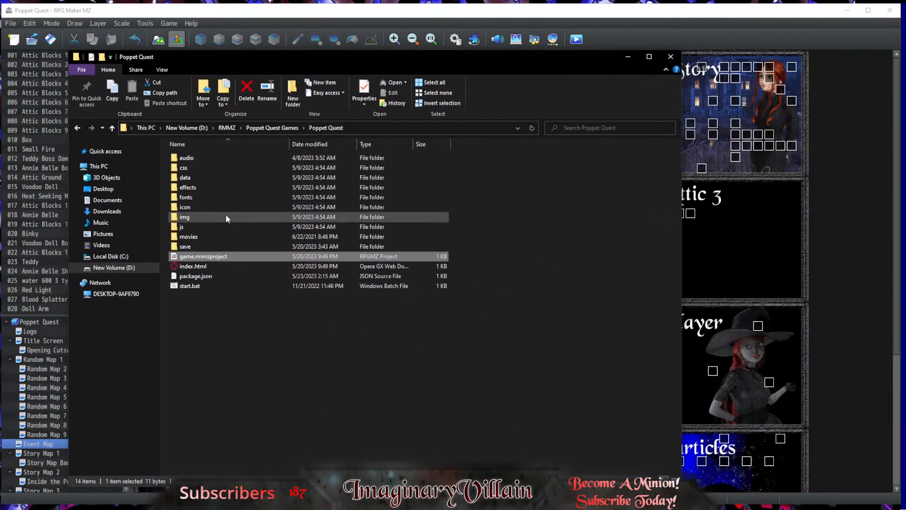
{"action": "left_click", "coordinate": [225, 216]}
{"action": "double_click", "coordinate": [225, 217]}
{"action": "double_click", "coordinate": [203, 238]}
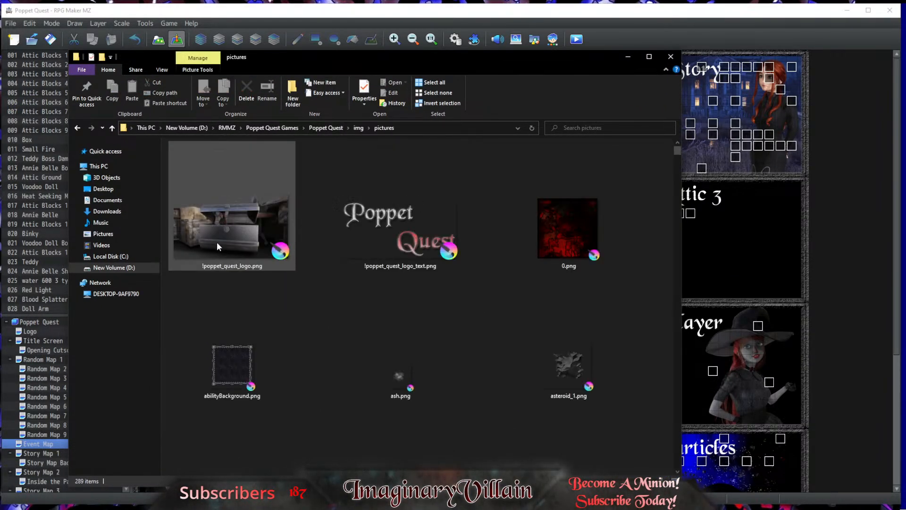
Step: Copy the realWorldForest pictures into Poppet Quest's pictures folder, replacing files with the same names, and move the folder window out of the way
{"action": "scroll", "coordinate": [362, 285], "scroll_direction": "down", "scroll_amount": 5}
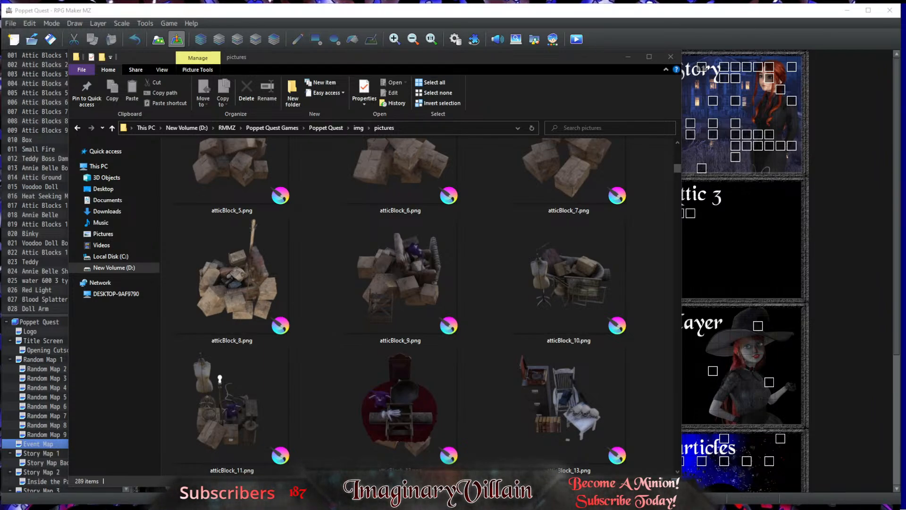
{"action": "key", "text": "ctrl+c"}
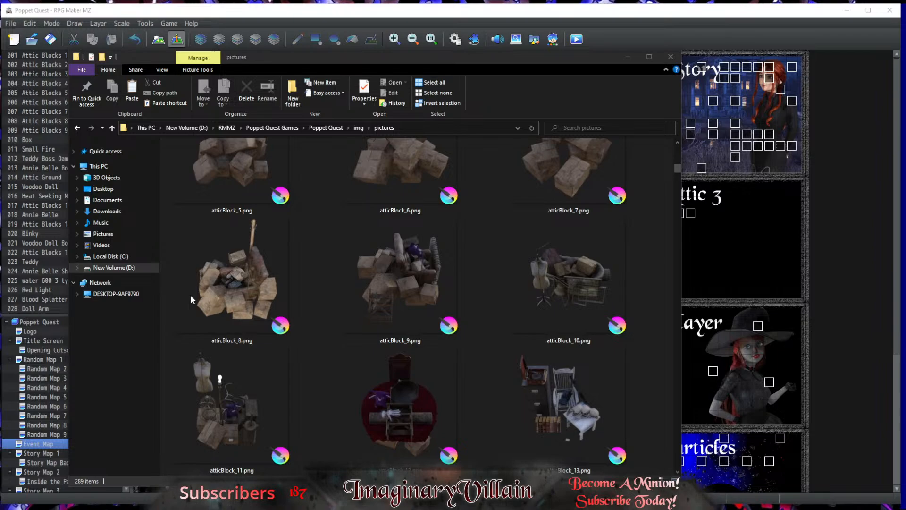
{"action": "left_click", "coordinate": [307, 337]}
{"action": "key", "text": "ctrl+v"}
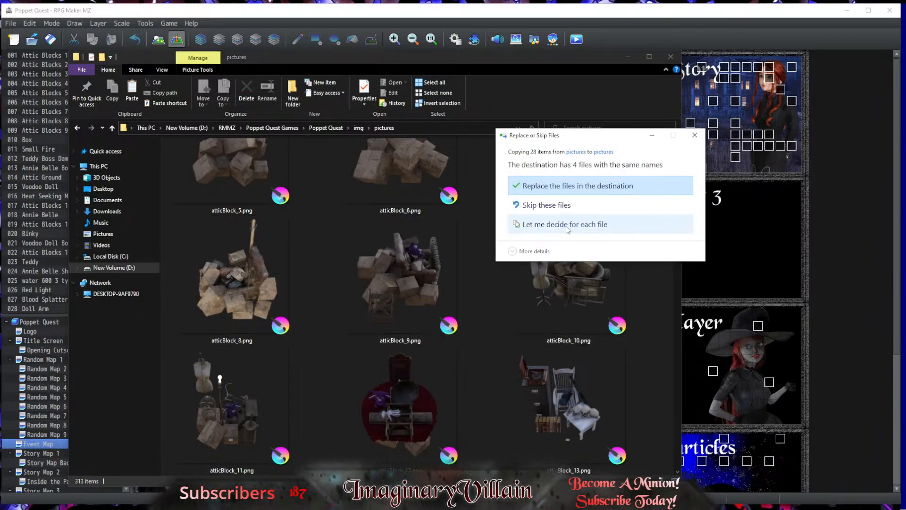
{"action": "left_click", "coordinate": [557, 187]}
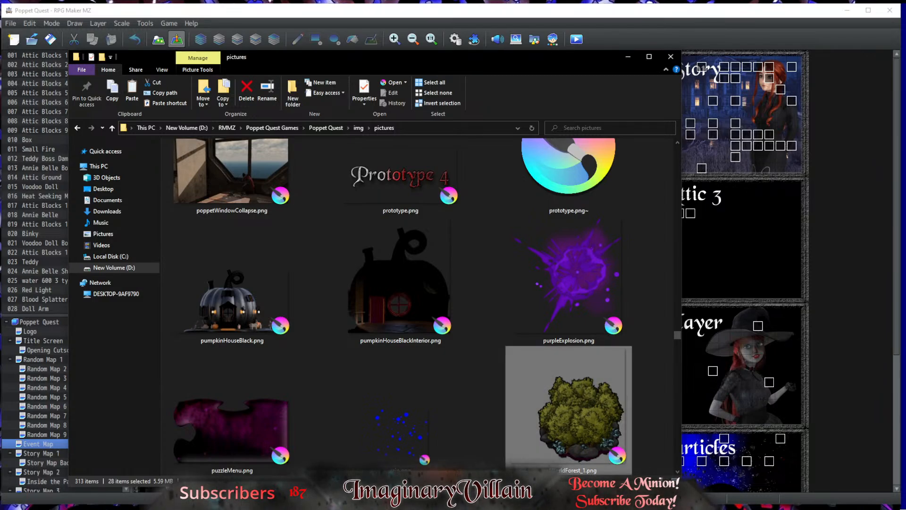
{"action": "scroll", "coordinate": [435, 356], "scroll_direction": "down", "scroll_amount": 3}
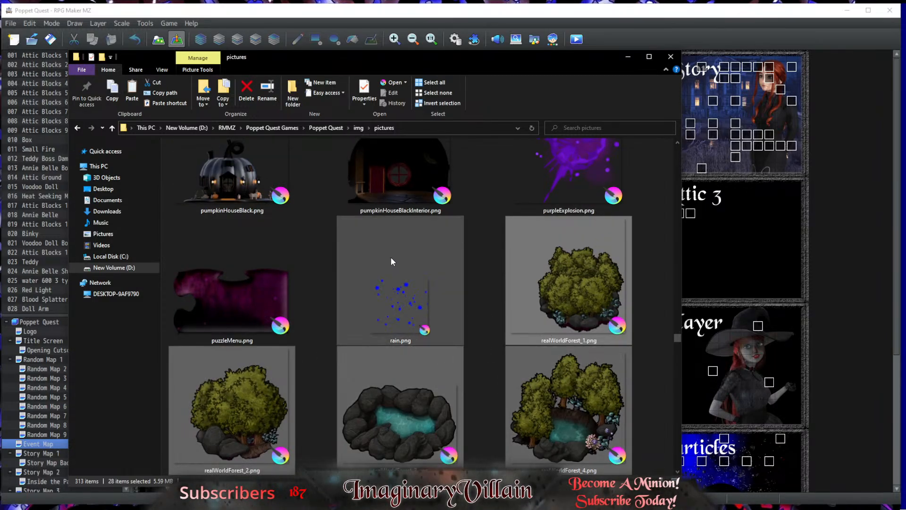
{"action": "left_click_drag", "start_coordinate": [500, 58], "coordinate": [0, 58]}
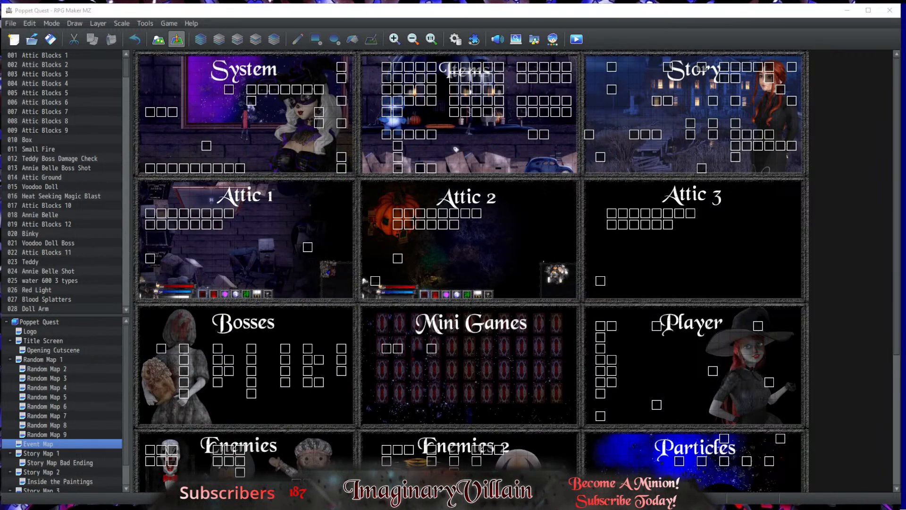
Step: Check the first block event in Attic 2, and rename the first block event in Attic 3 to Forest 1
{"action": "double_click", "coordinate": [401, 215]}
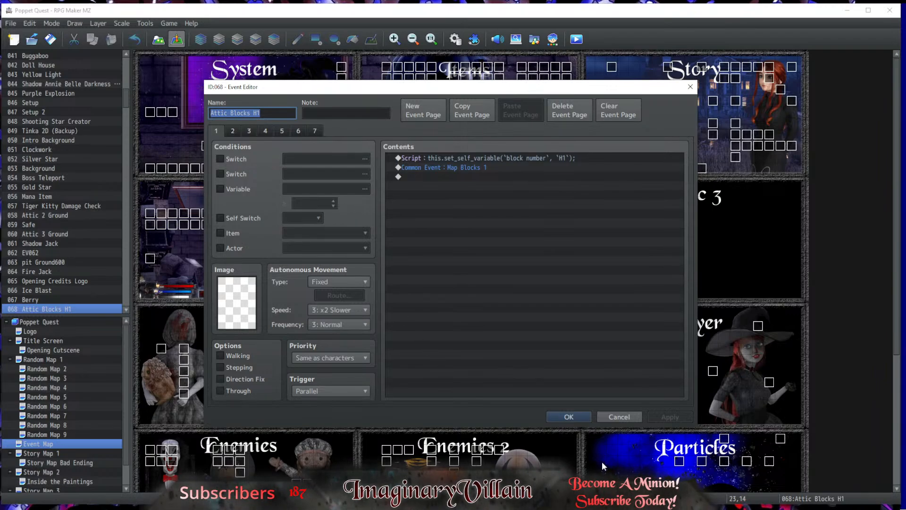
{"action": "left_click", "coordinate": [570, 417]}
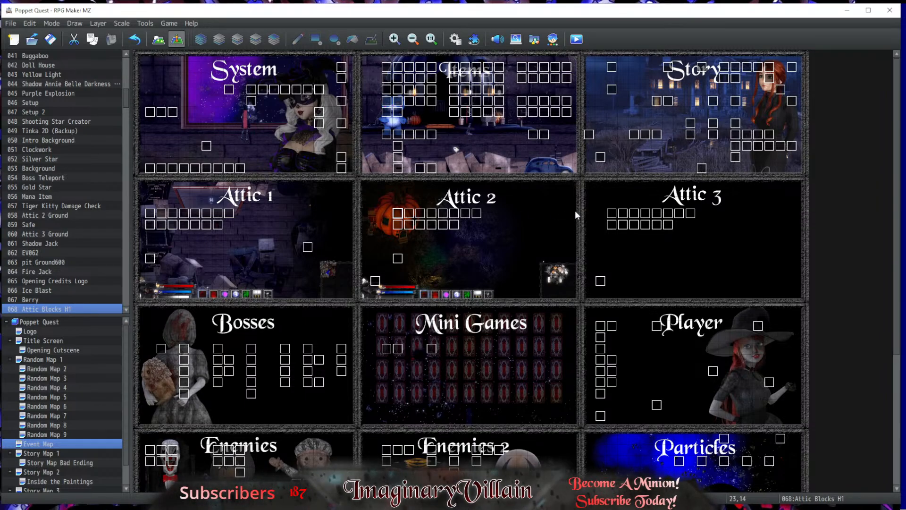
{"action": "left_click", "coordinate": [611, 214]}
{"action": "double_click", "coordinate": [609, 214]}
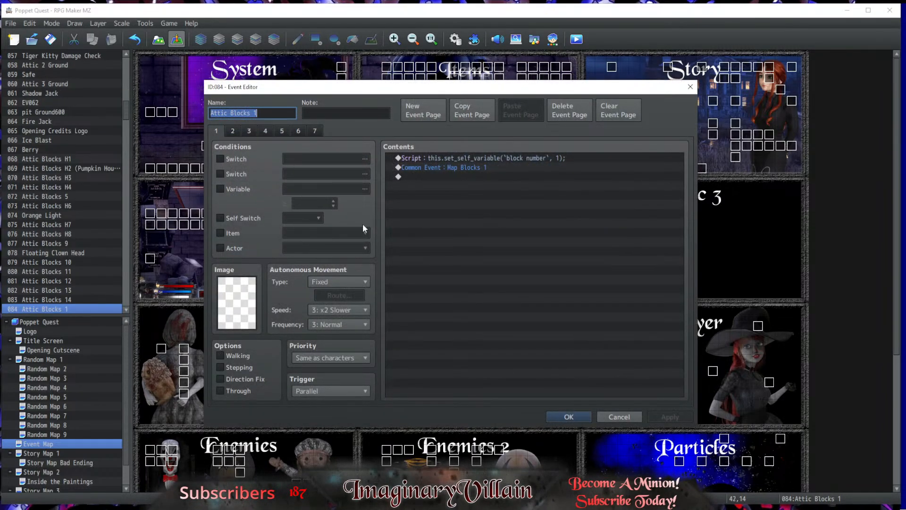
{"action": "left_click_drag", "start_coordinate": [250, 113], "coordinate": [199, 114]}
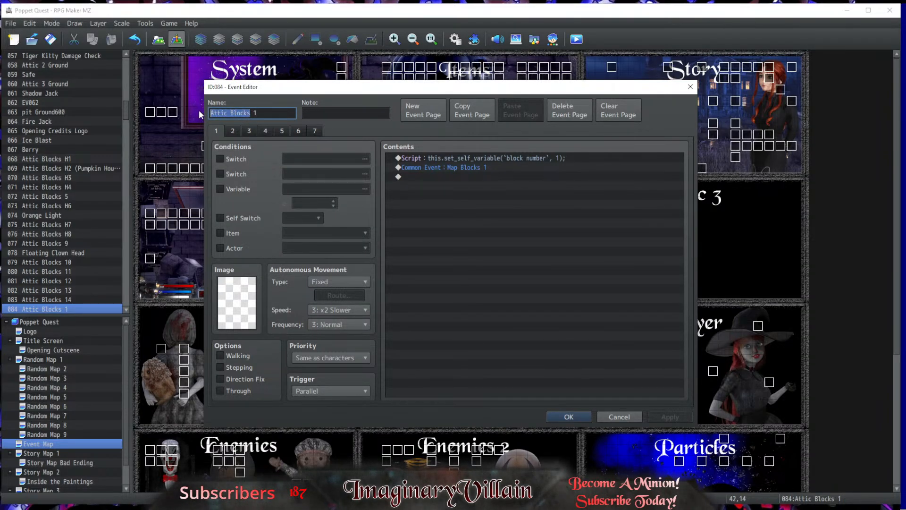
{"action": "type", "text": "Forest"}
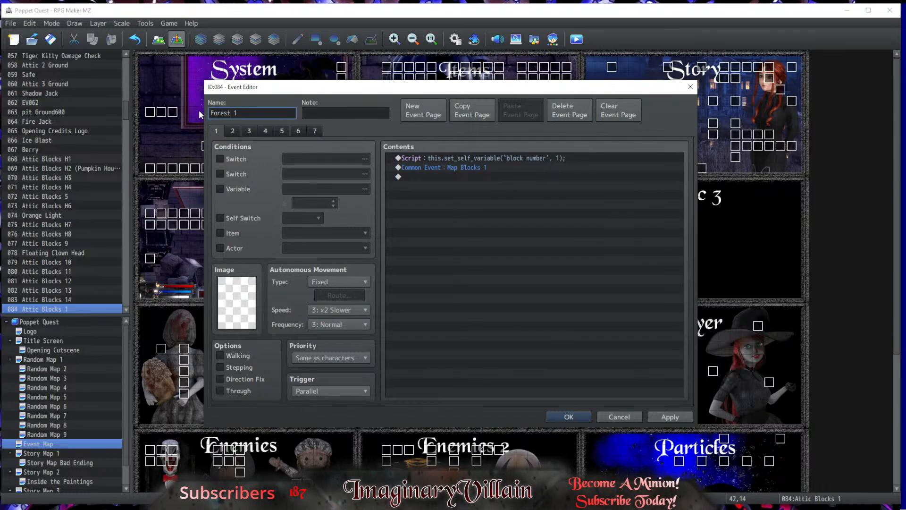
{"action": "left_click", "coordinate": [463, 162]}
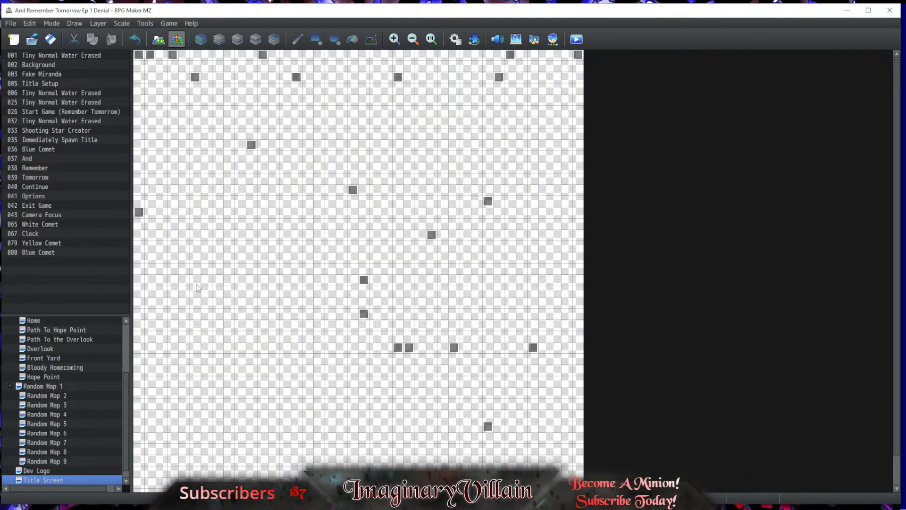
Step: Open the Real World Forest 1 event on the Event Map of the And Remember Tomorrow Ep 1 Denial project
{"action": "scroll", "coordinate": [114, 367], "scroll_direction": "up", "scroll_amount": 3}
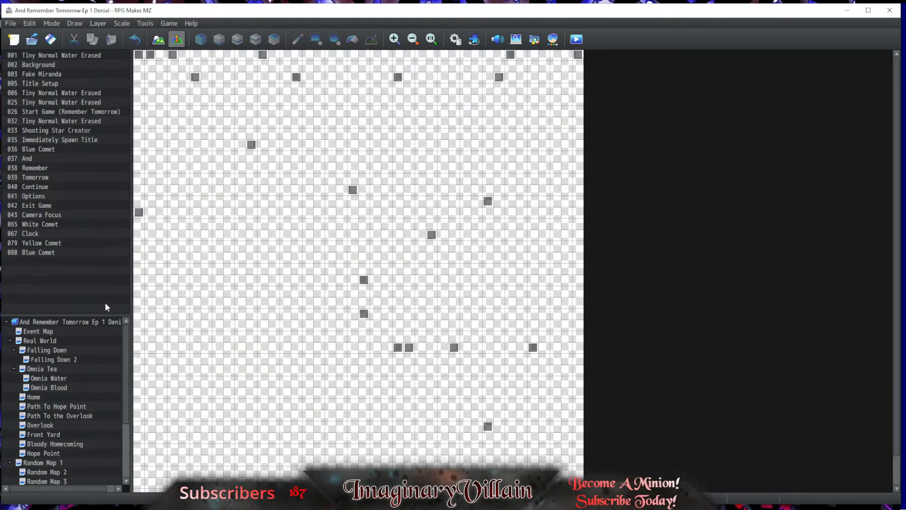
{"action": "left_click", "coordinate": [66, 331]}
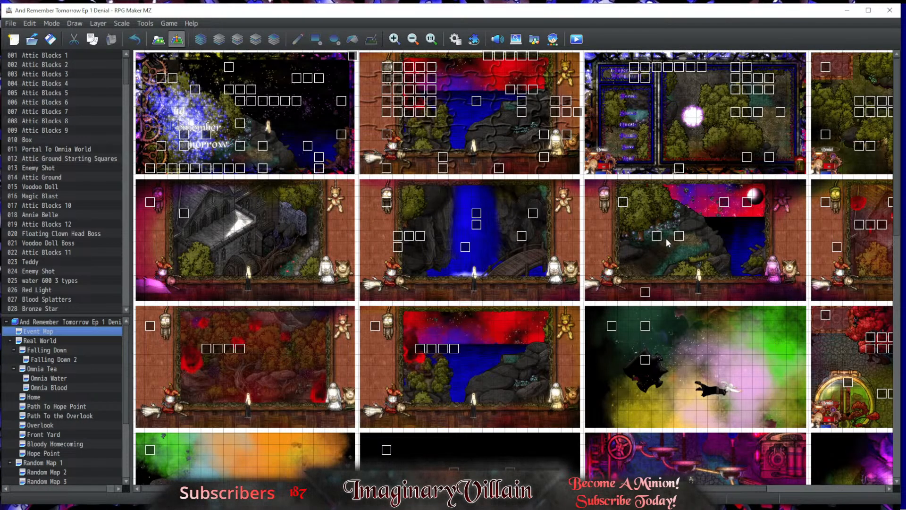
{"action": "scroll", "coordinate": [668, 242], "scroll_direction": "down", "scroll_amount": 5}
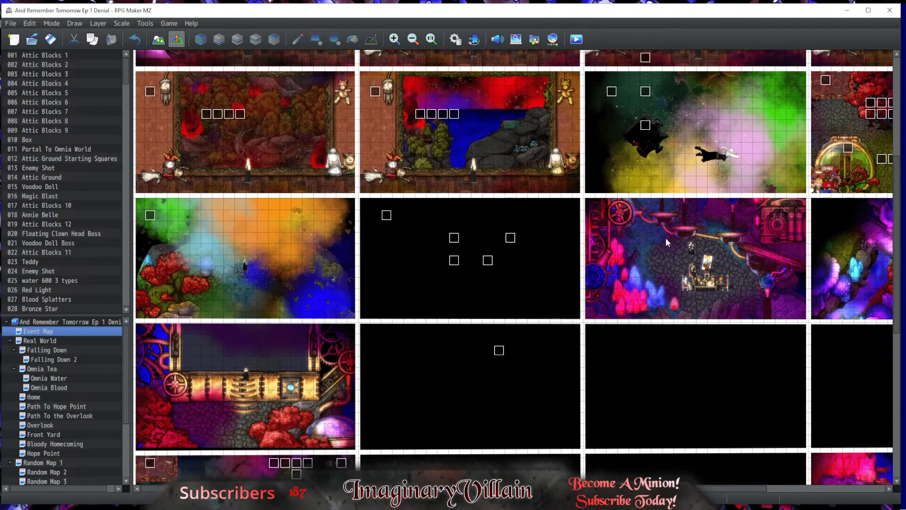
{"action": "scroll", "coordinate": [666, 242], "scroll_direction": "down", "scroll_amount": 1}
{"action": "scroll", "coordinate": [666, 241], "scroll_direction": "up", "scroll_amount": 6}
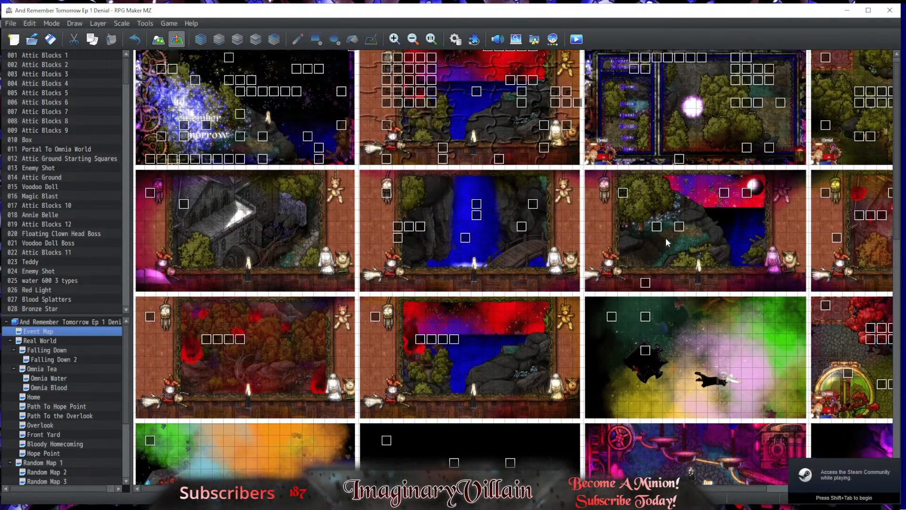
{"action": "scroll", "coordinate": [666, 240], "scroll_direction": "up", "scroll_amount": 1}
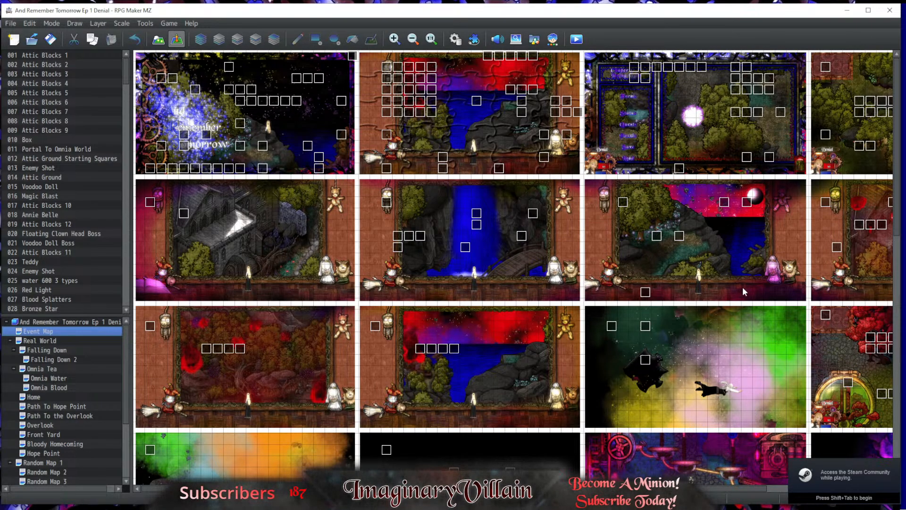
{"action": "left_click_drag", "start_coordinate": [609, 489], "coordinate": [738, 489]}
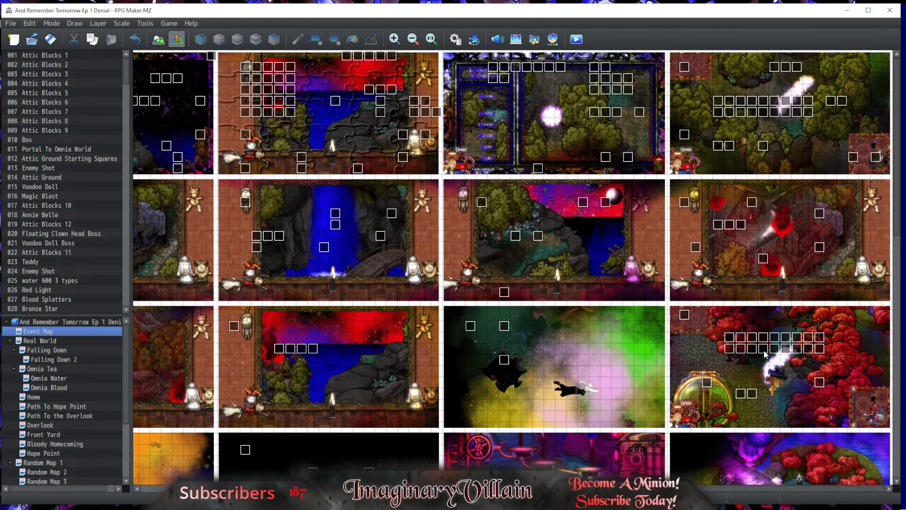
{"action": "double_click", "coordinate": [718, 101]}
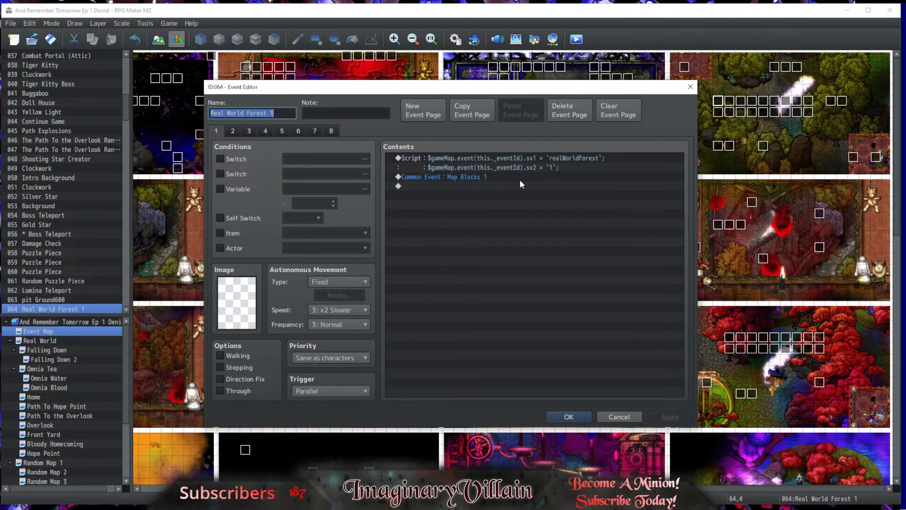
Step: Examine the conditions, scripts and common event calls on the pages of the Real World Forest 1 event
{"action": "left_click", "coordinate": [233, 131]}
{"action": "left_click", "coordinate": [250, 131]}
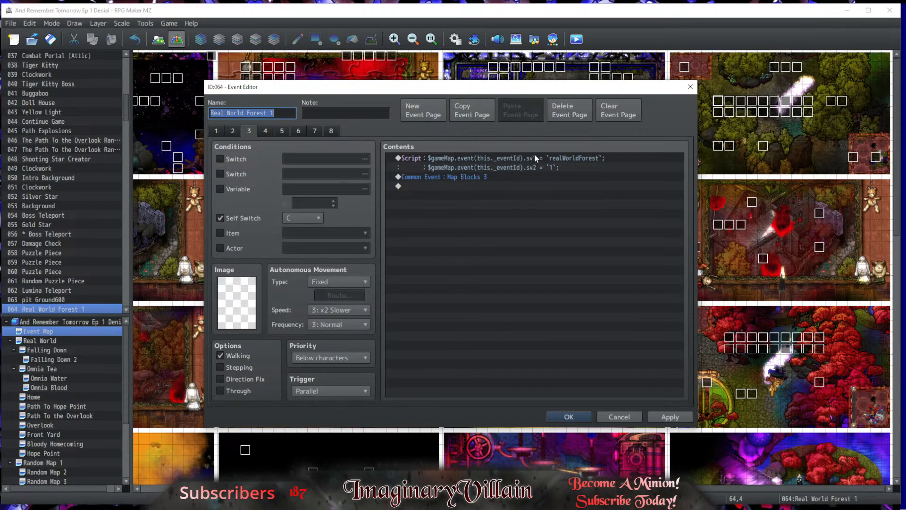
{"action": "left_click", "coordinate": [269, 132]}
{"action": "left_click", "coordinate": [282, 133]}
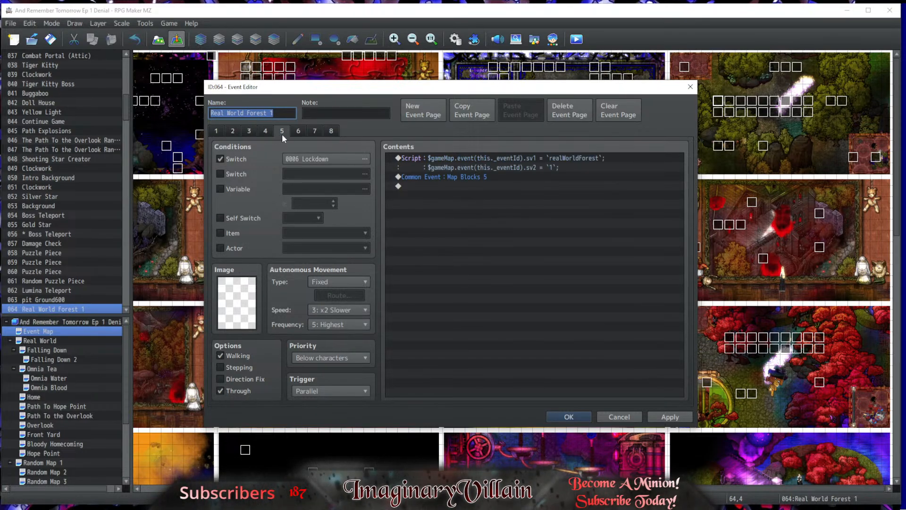
{"action": "left_click", "coordinate": [303, 133]}
{"action": "left_click", "coordinate": [316, 130]}
{"action": "left_click", "coordinate": [330, 131]}
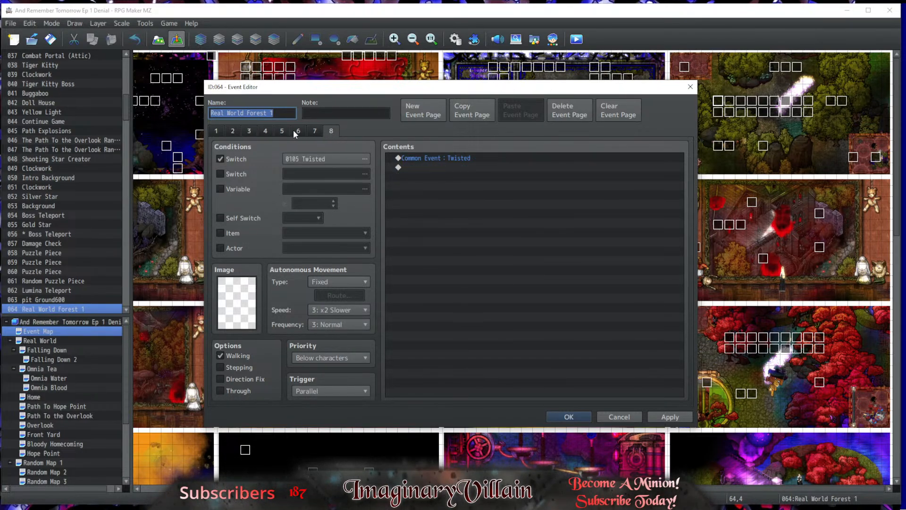
{"action": "left_click", "coordinate": [281, 131]}
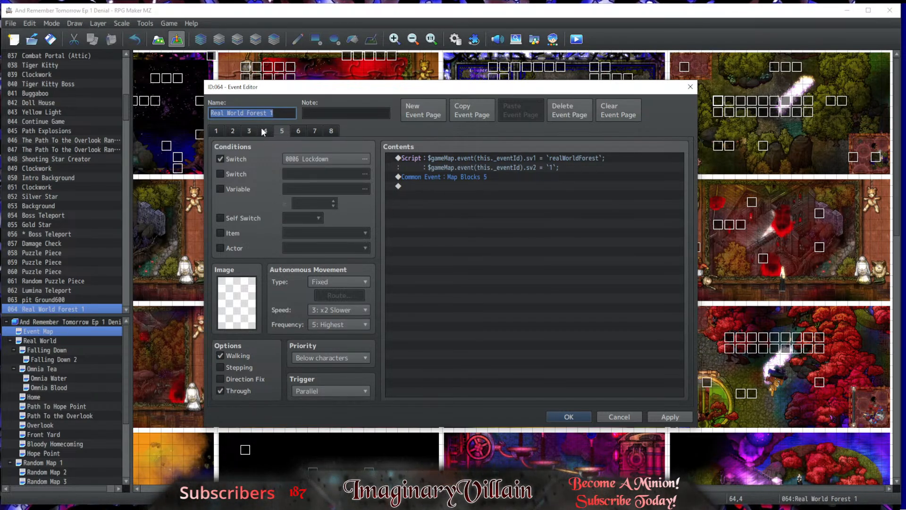
{"action": "left_click", "coordinate": [249, 131]}
{"action": "left_click", "coordinate": [234, 131]}
{"action": "left_click", "coordinate": [220, 131]}
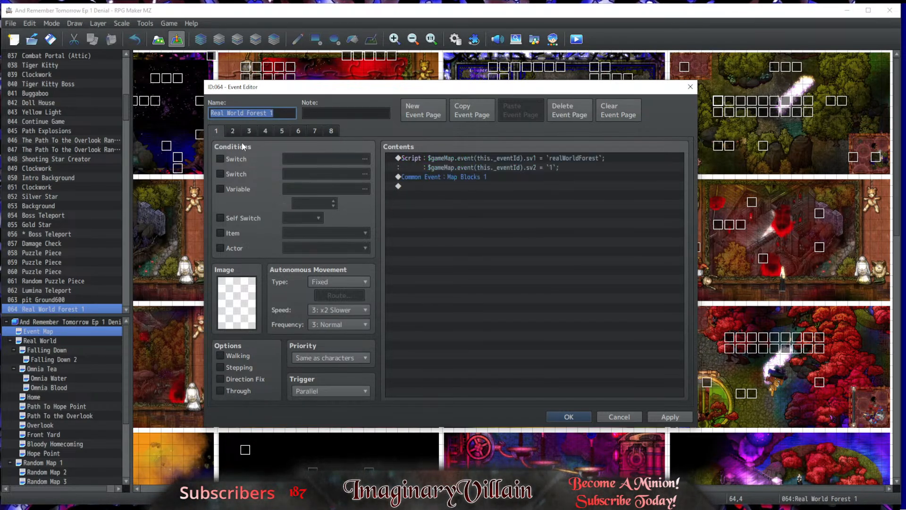
{"action": "left_click", "coordinate": [236, 132]}
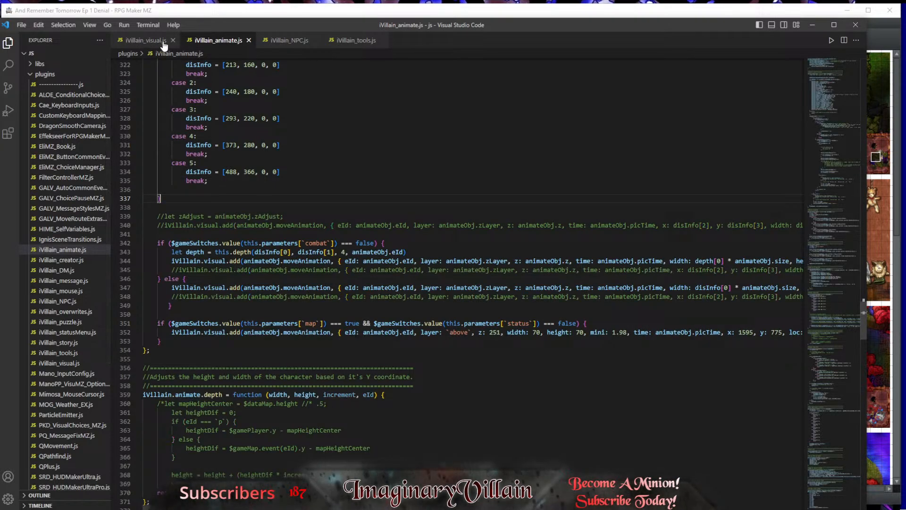
Step: Open the iVillain_DM.js plugin in Visual Studio Code and look through its area setup and item cases
{"action": "left_click", "coordinate": [56, 273]}
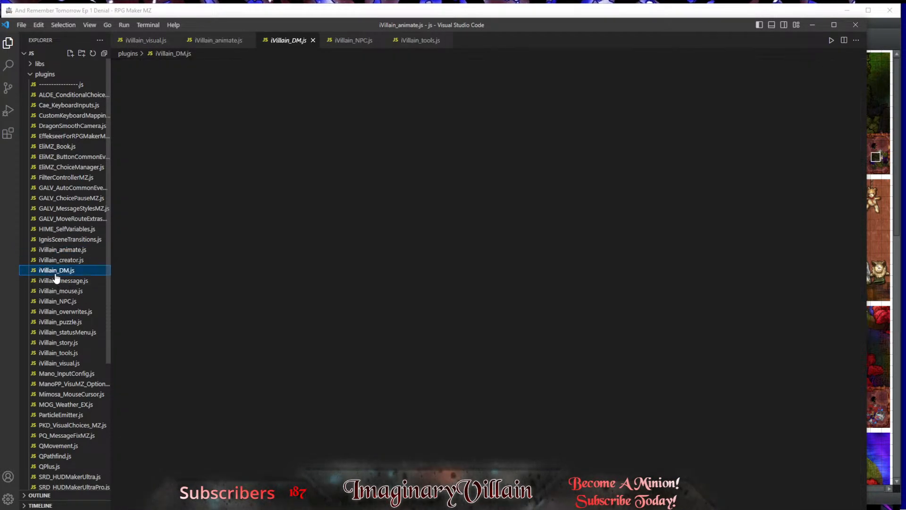
{"action": "scroll", "coordinate": [360, 347], "scroll_direction": "down", "scroll_amount": 13}
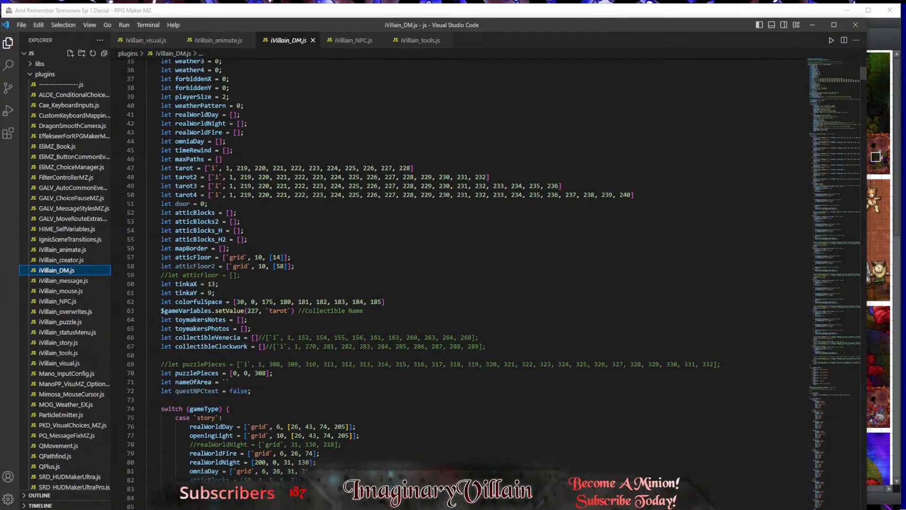
{"action": "scroll", "coordinate": [361, 346], "scroll_direction": "down", "scroll_amount": 10}
{"action": "scroll", "coordinate": [360, 346], "scroll_direction": "down", "scroll_amount": 11}
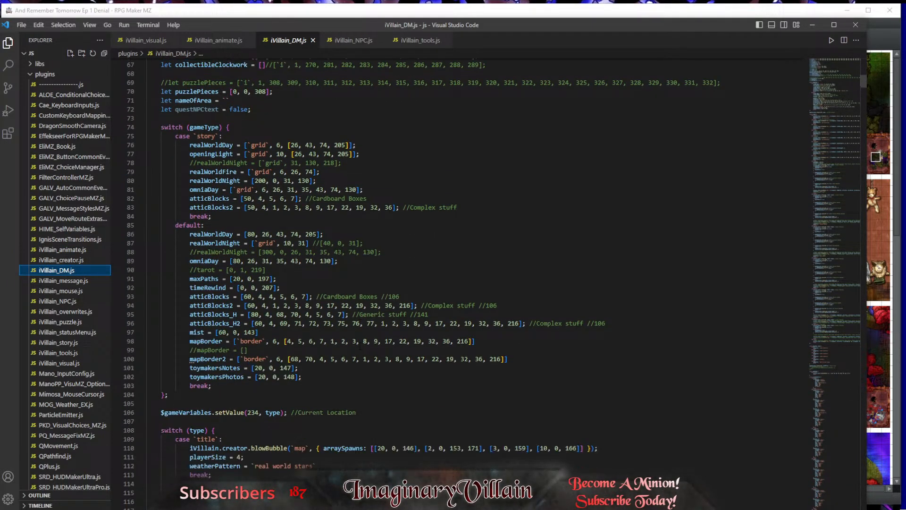
{"action": "scroll", "coordinate": [361, 346], "scroll_direction": "down", "scroll_amount": 4}
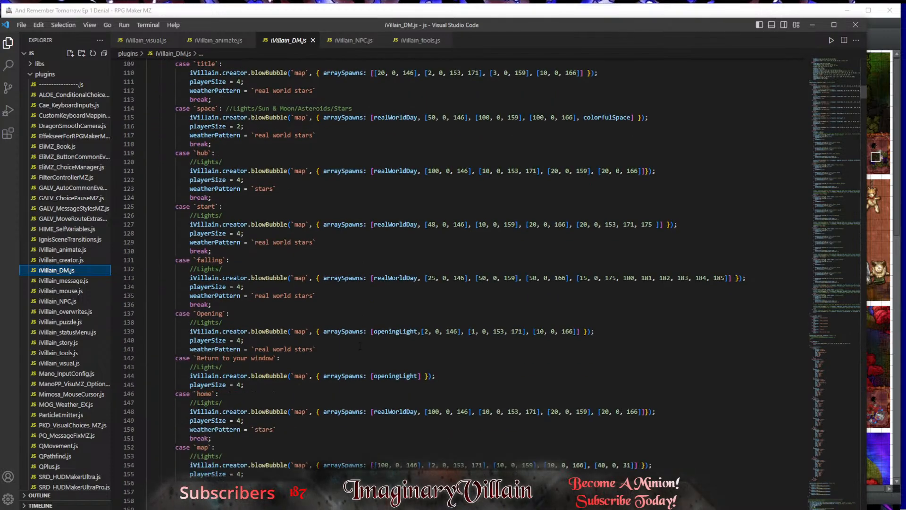
{"action": "scroll", "coordinate": [360, 346], "scroll_direction": "down", "scroll_amount": 4}
{"action": "scroll", "coordinate": [361, 347], "scroll_direction": "down", "scroll_amount": 4}
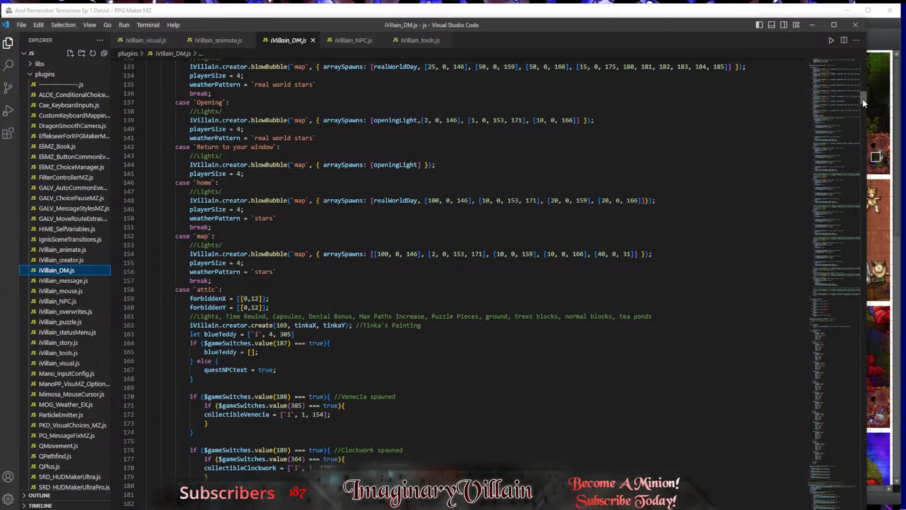
{"action": "left_click_drag", "start_coordinate": [863, 98], "coordinate": [872, 429]}
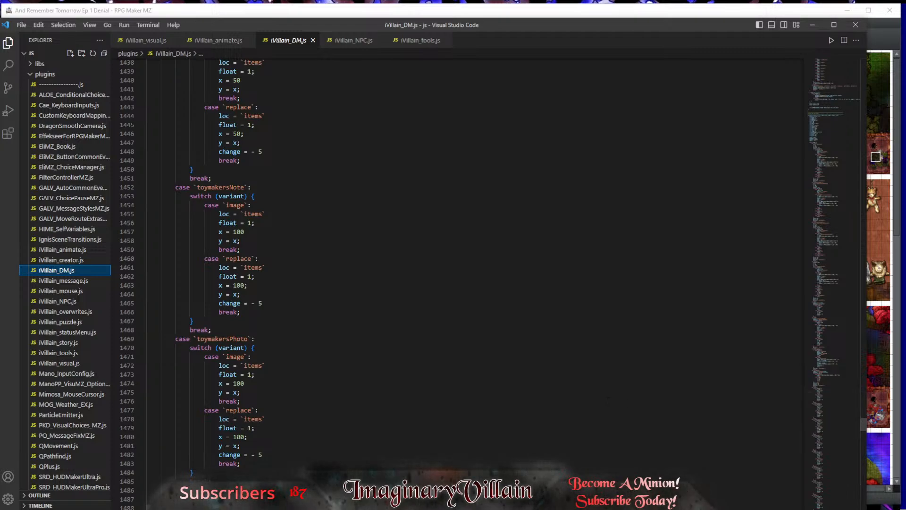
{"action": "scroll", "coordinate": [870, 427], "scroll_direction": "down", "scroll_amount": 15}
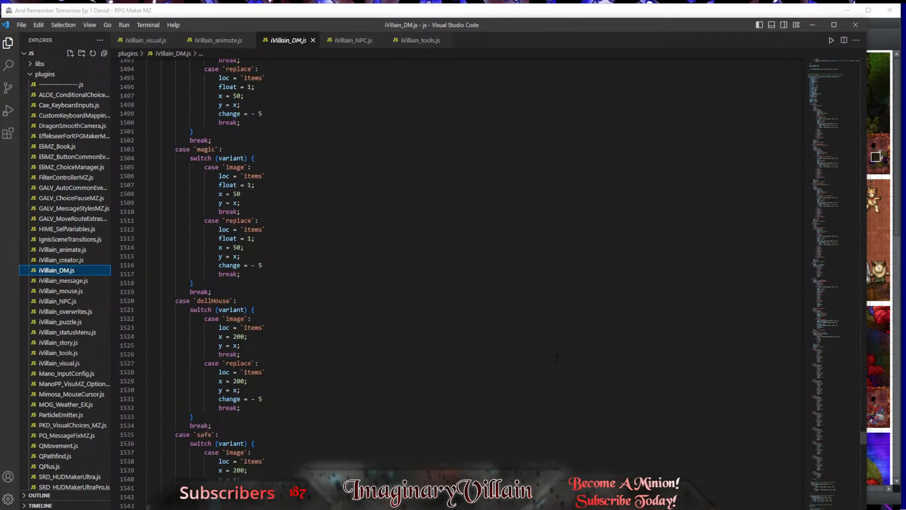
{"action": "scroll", "coordinate": [557, 359], "scroll_direction": "down", "scroll_amount": 10}
{"action": "scroll", "coordinate": [557, 359], "scroll_direction": "up", "scroll_amount": 11}
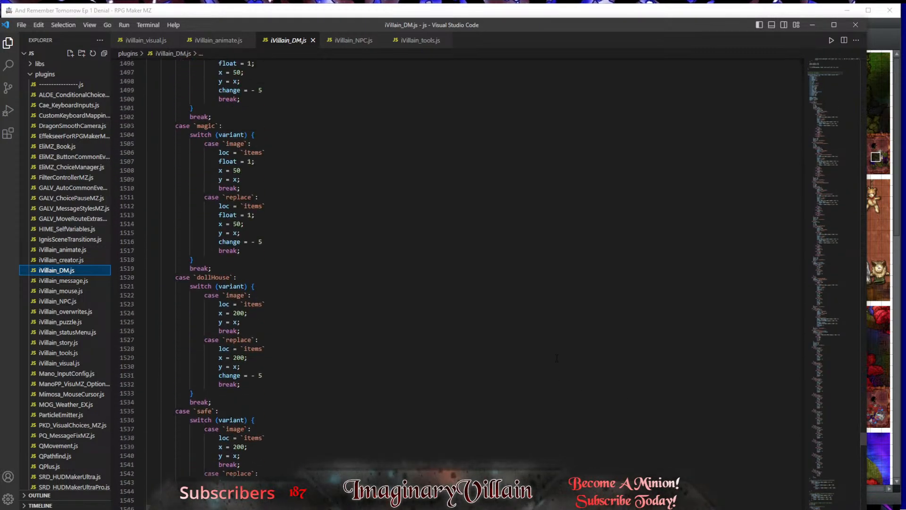
{"action": "scroll", "coordinate": [557, 359], "scroll_direction": "up", "scroll_amount": 1}
Step: Search iVillain_DM.js for atticblock and go to the last match
{"action": "left_click", "coordinate": [413, 299]}
{"action": "key", "text": "ctrl+f"}
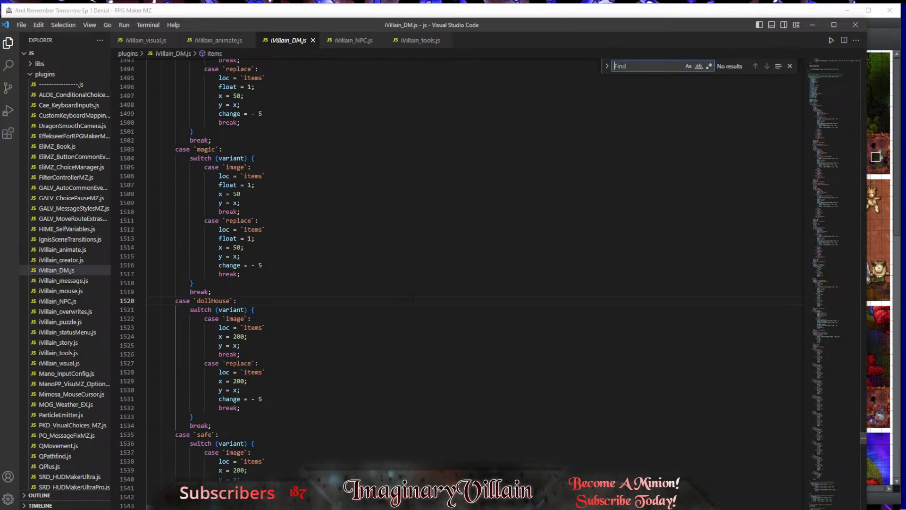
{"action": "type", "text": "attic"}
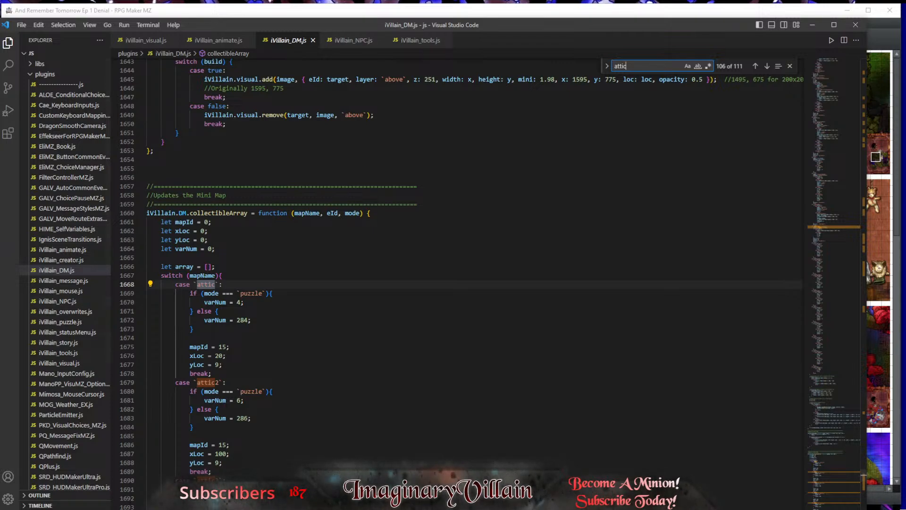
{"action": "type", "text": "bloc"}
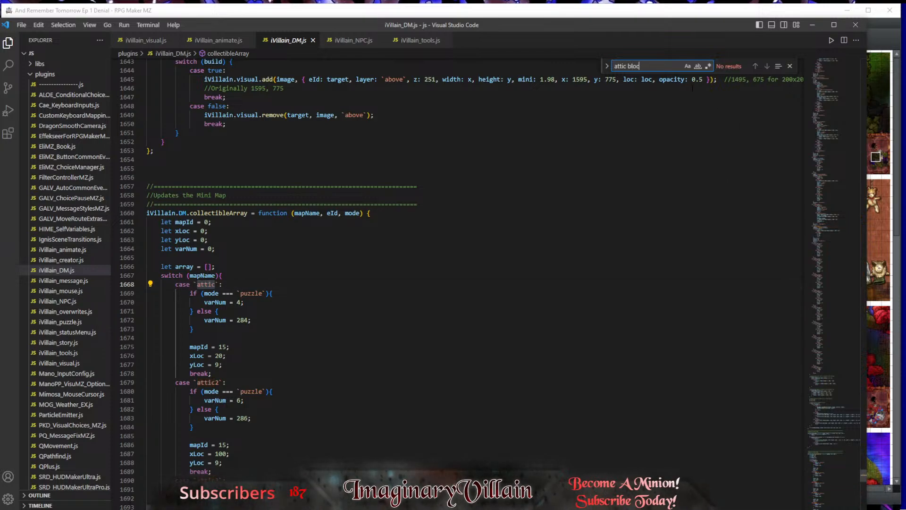
{"action": "type", "text": "k"}
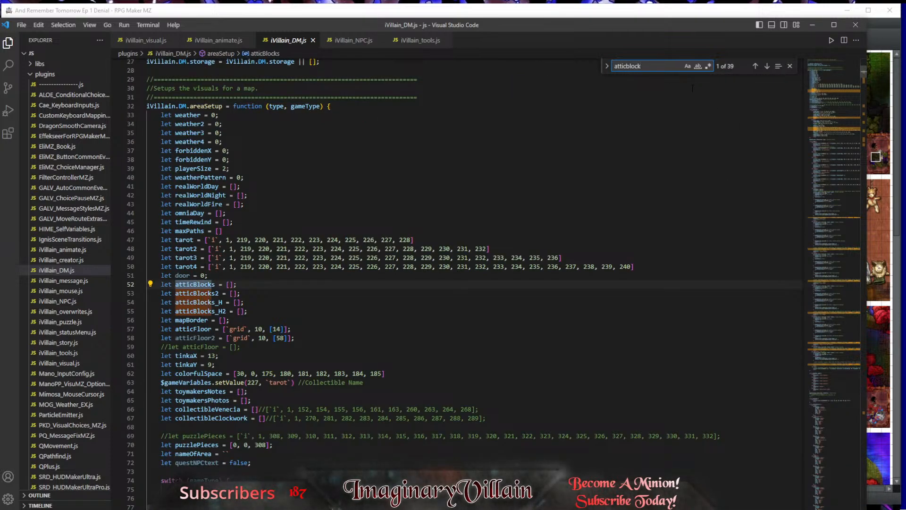
{"action": "scroll", "coordinate": [689, 94], "scroll_direction": "down", "scroll_amount": 6}
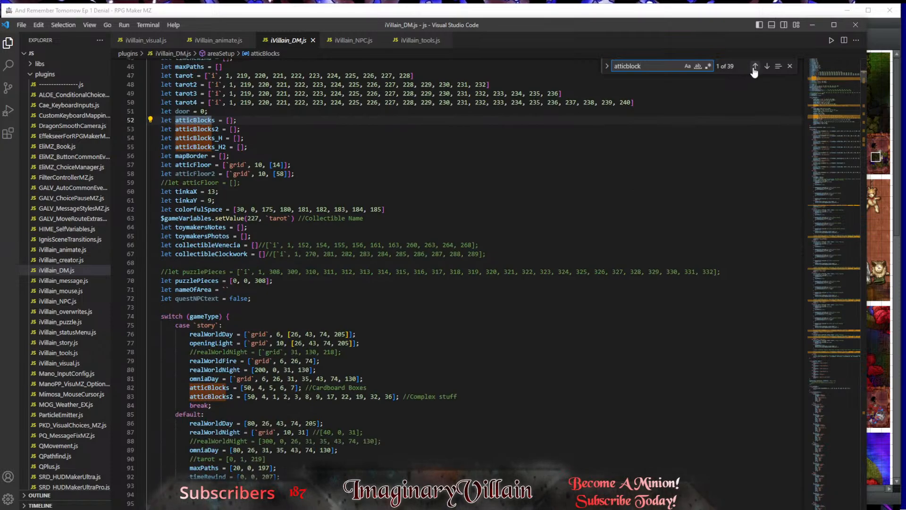
{"action": "left_click", "coordinate": [755, 69]}
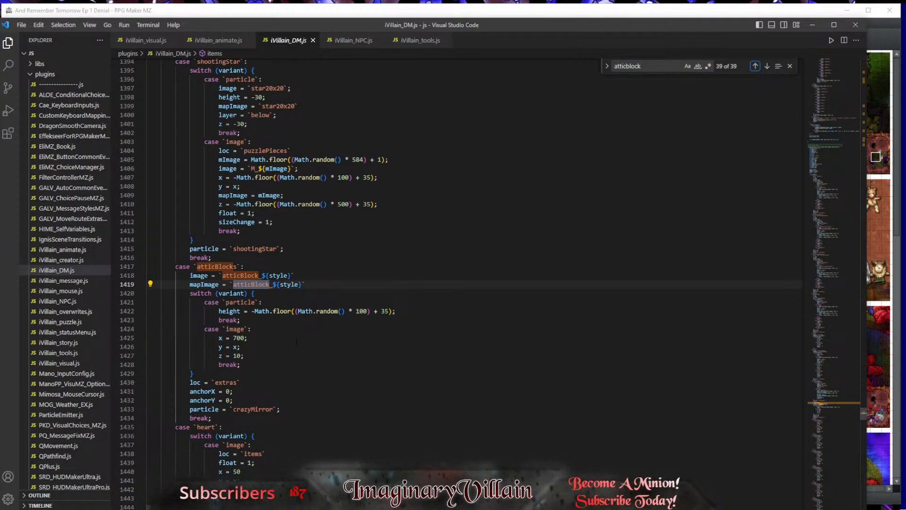
Step: Examine the settings around the atticBlocks case and select the whole case from its first line through its final break
{"action": "scroll", "coordinate": [297, 341], "scroll_direction": "up", "scroll_amount": 3}
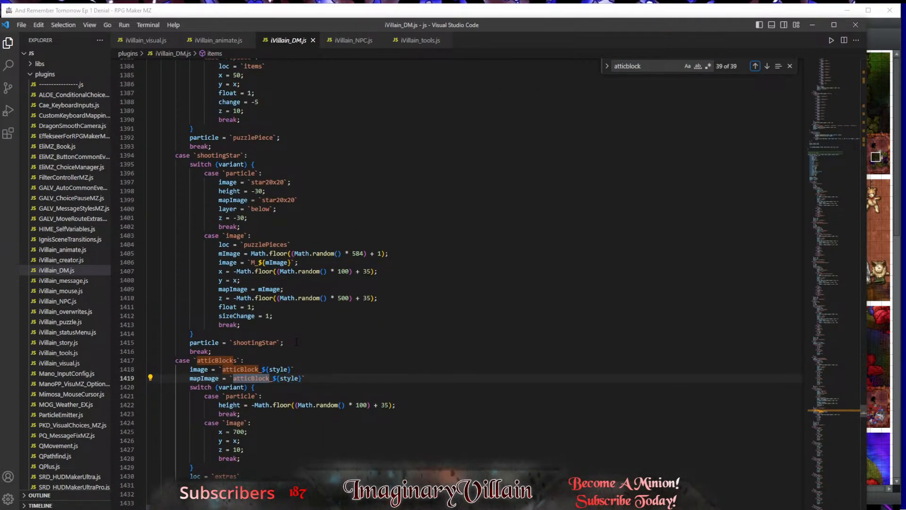
{"action": "scroll", "coordinate": [296, 341], "scroll_direction": "down", "scroll_amount": 7}
{"action": "scroll", "coordinate": [297, 341], "scroll_direction": "down", "scroll_amount": 4}
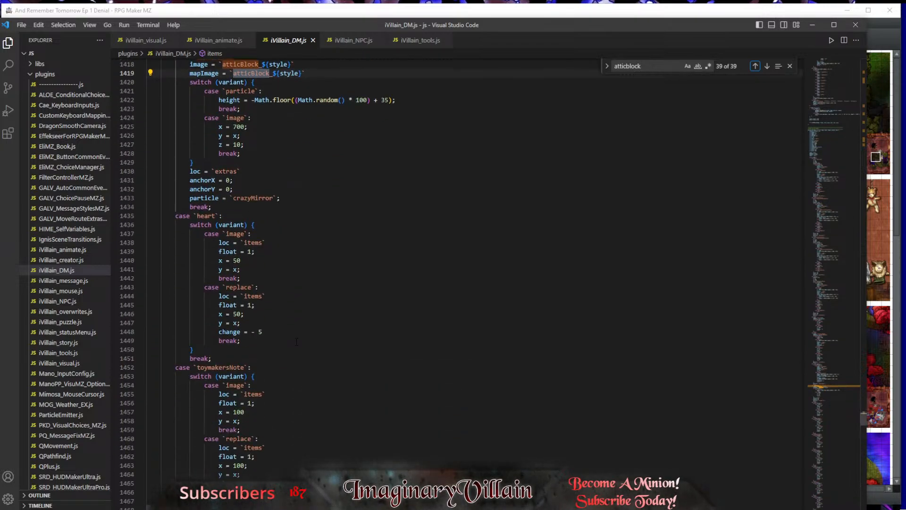
{"action": "scroll", "coordinate": [297, 341], "scroll_direction": "up", "scroll_amount": 4}
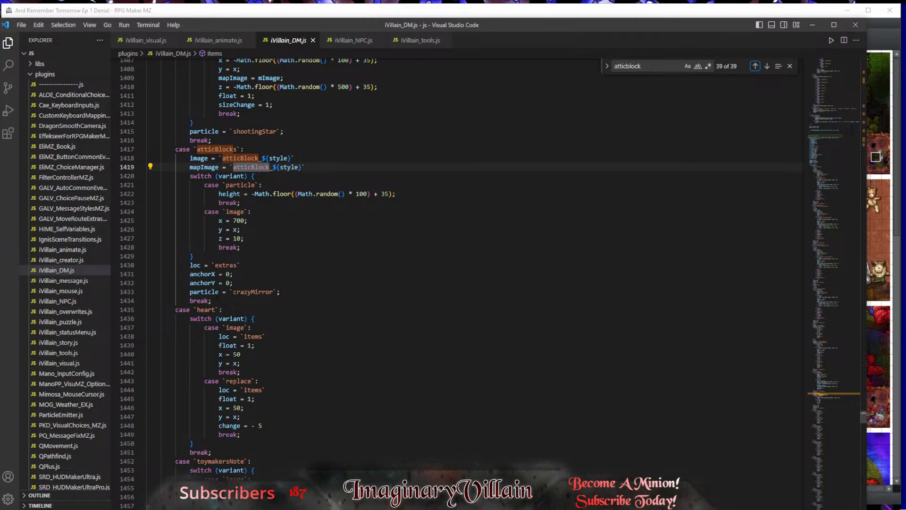
{"action": "left_click_drag", "start_coordinate": [212, 301], "coordinate": [175, 149]}
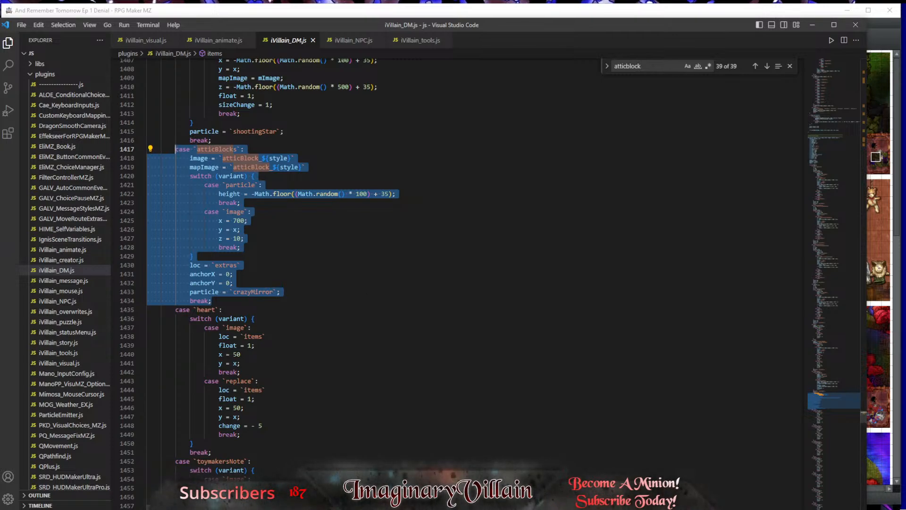
Step: Check the atticBlock image files in Poppet Quest's pictures folder, and move the folder window out of the way
{"action": "left_click_drag", "start_coordinate": [0, 83], "coordinate": [472, 67]}
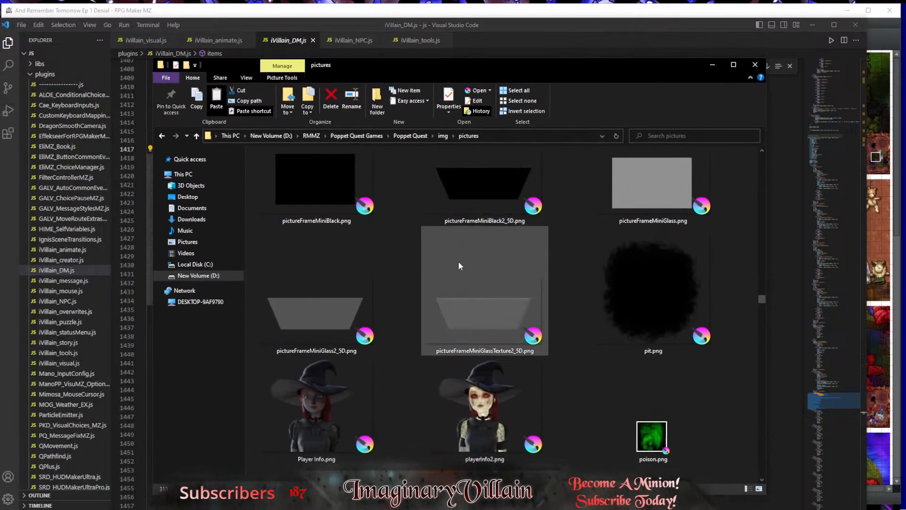
{"action": "scroll", "coordinate": [462, 309], "scroll_direction": "up", "scroll_amount": 20}
{"action": "scroll", "coordinate": [463, 309], "scroll_direction": "up", "scroll_amount": 10}
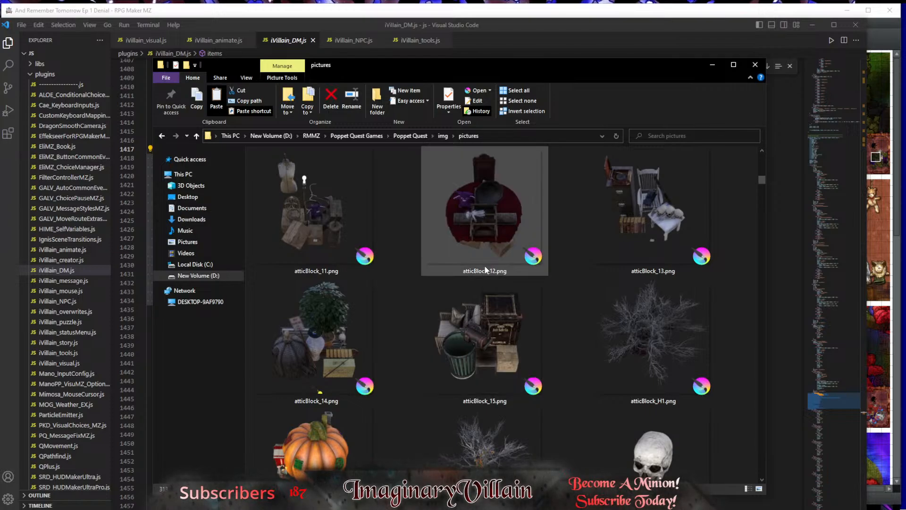
{"action": "scroll", "coordinate": [482, 269], "scroll_direction": "down", "scroll_amount": 5}
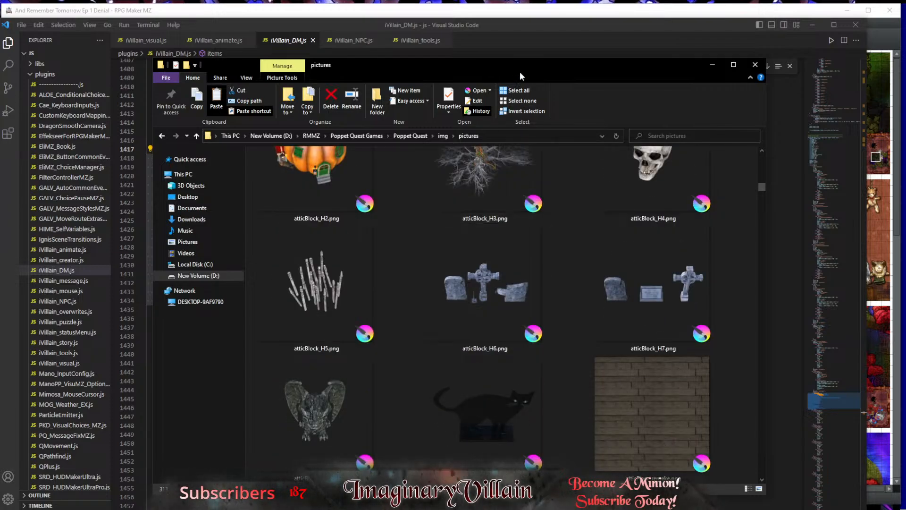
{"action": "left_click_drag", "start_coordinate": [521, 72], "coordinate": [0, 80]}
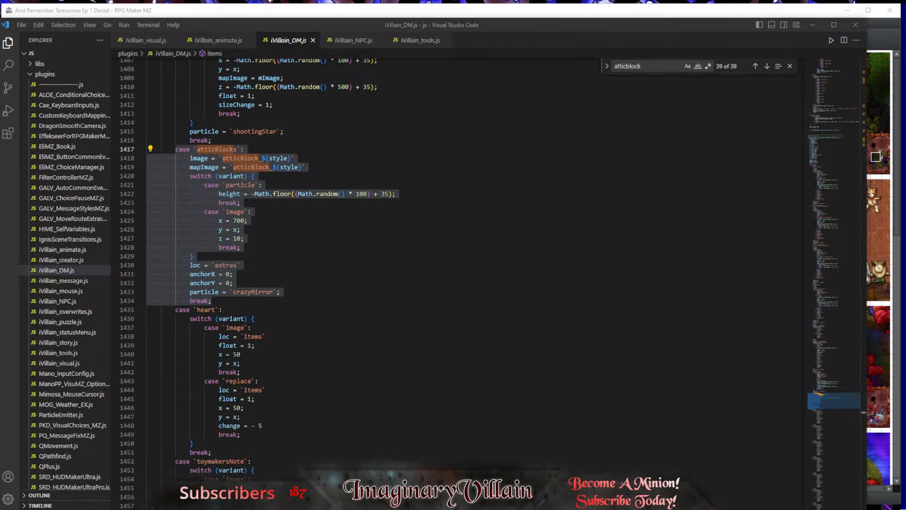
Step: Minimize the code editor, close the Real World Forest 1 event, and confirm the Forest 1 event in the Poppet Quest project
{"action": "left_click", "coordinate": [814, 24]}
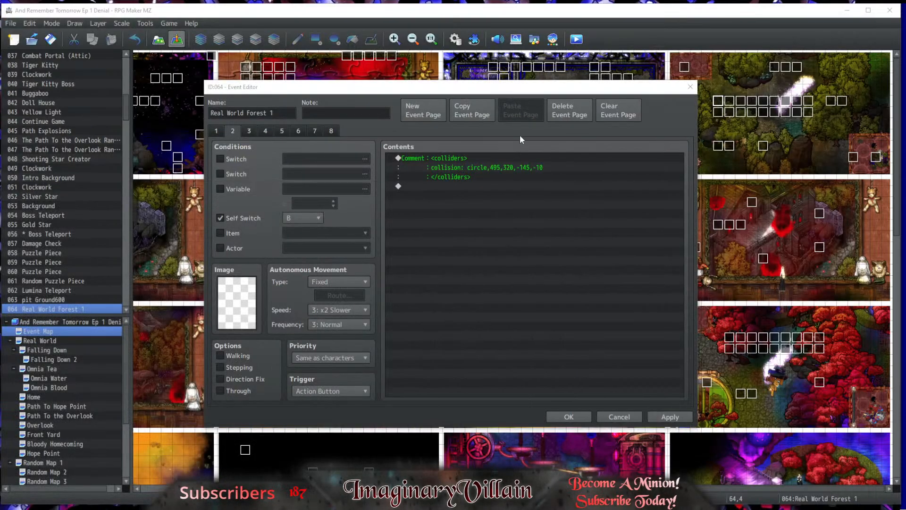
{"action": "left_click", "coordinate": [576, 416]}
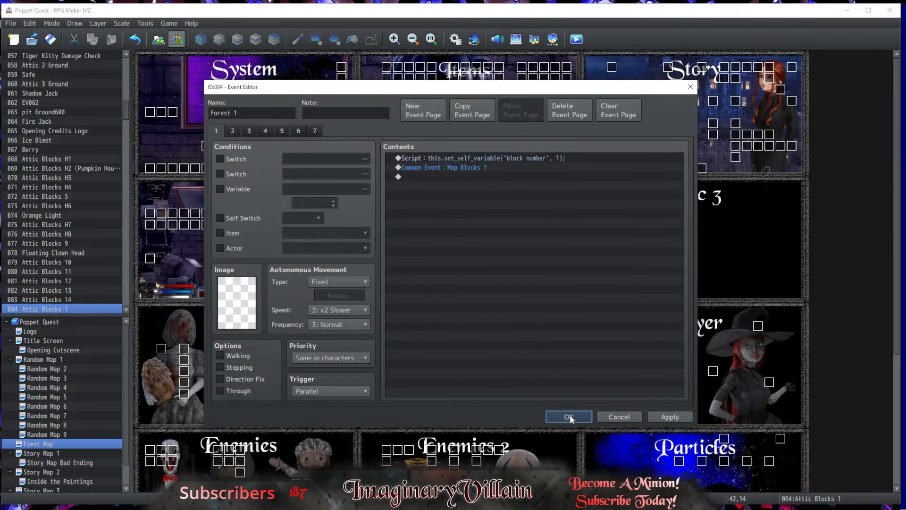
{"action": "left_click", "coordinate": [569, 417]}
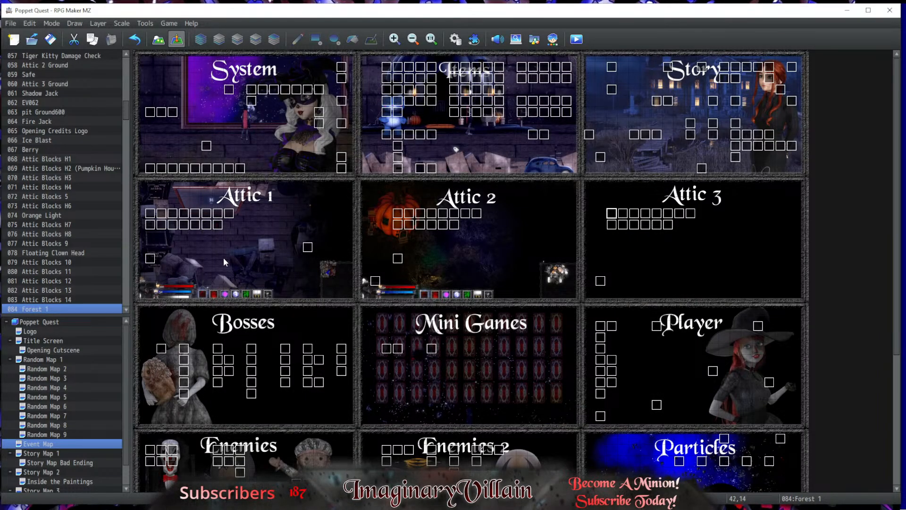
Step: Check the pages of the first block event in Attic 1 for its block number script and collider comments
{"action": "double_click", "coordinate": [150, 213]}
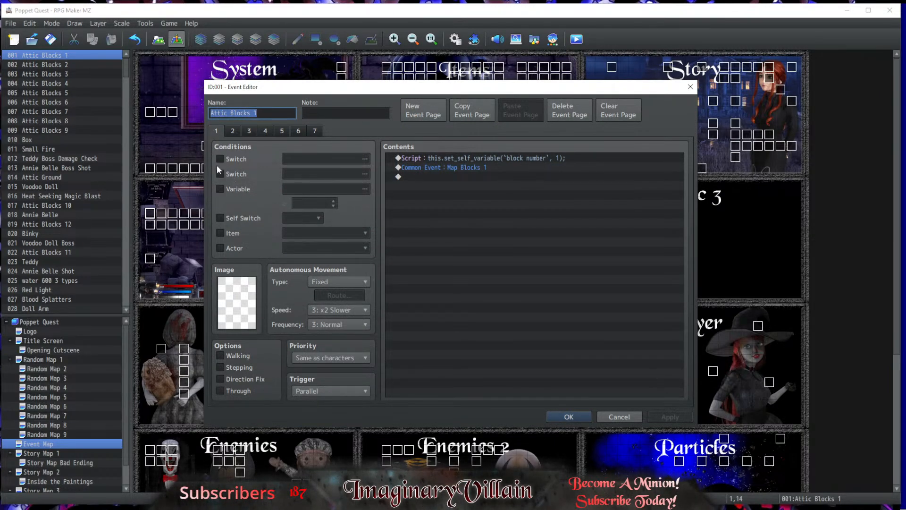
{"action": "left_click", "coordinate": [232, 130]}
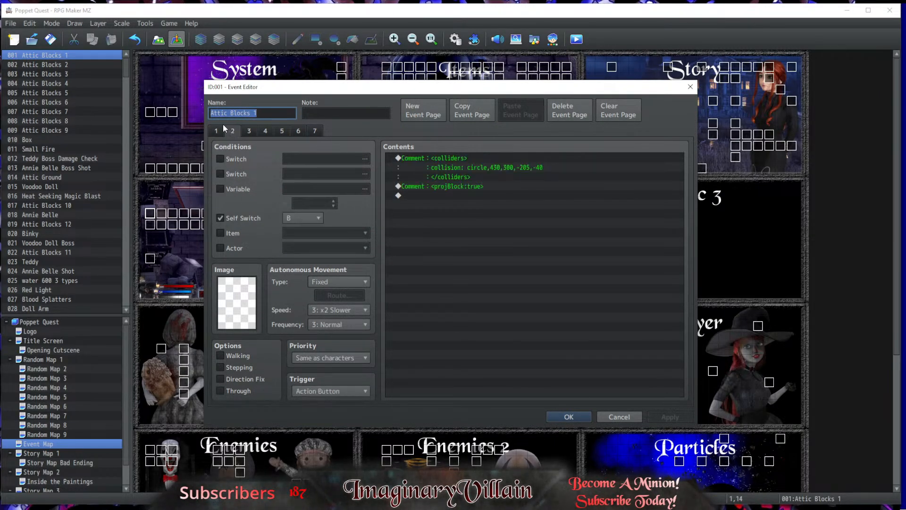
{"action": "left_click", "coordinate": [249, 131]}
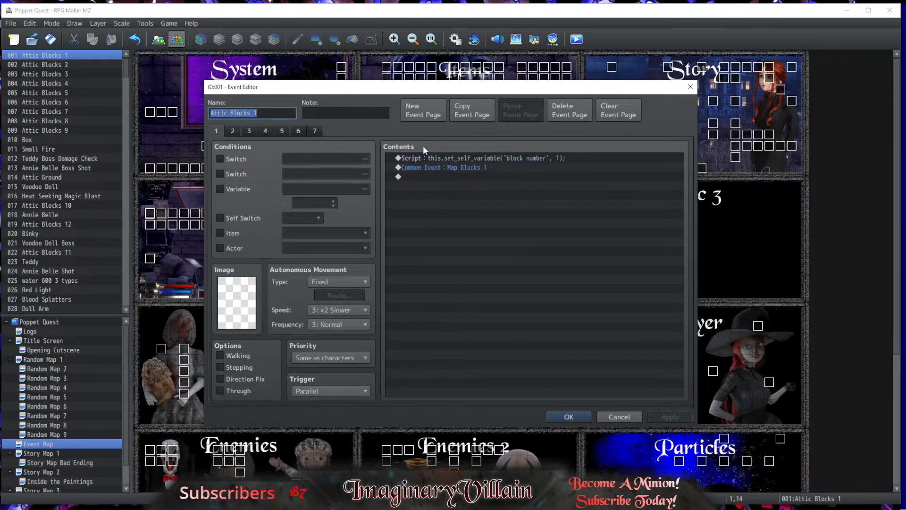
{"action": "left_click", "coordinate": [268, 131]}
{"action": "left_click", "coordinate": [217, 130]}
{"action": "left_click", "coordinate": [569, 416]}
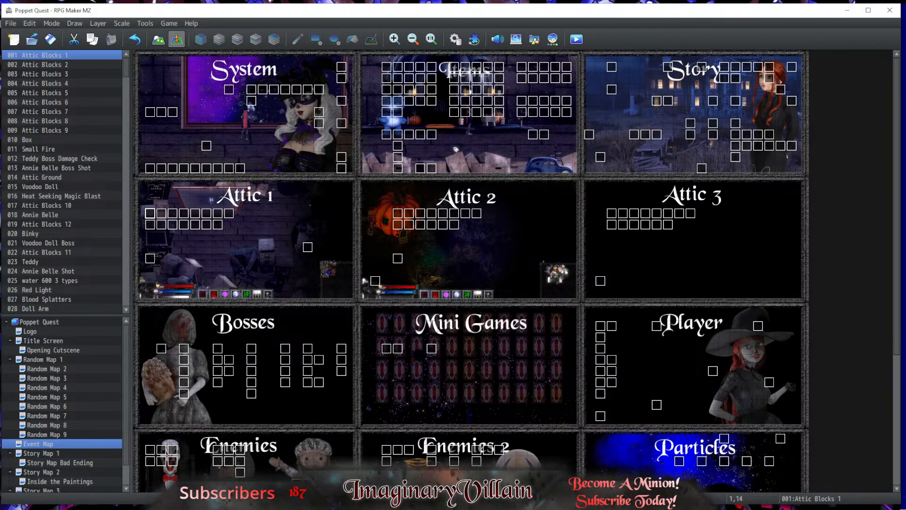
Step: Look through the images in Poppet Quest's pictures folder and find the atticBlock files
{"action": "left_click_drag", "start_coordinate": [0, 66], "coordinate": [487, 66]}
{"action": "scroll", "coordinate": [542, 319], "scroll_direction": "down", "scroll_amount": 15}
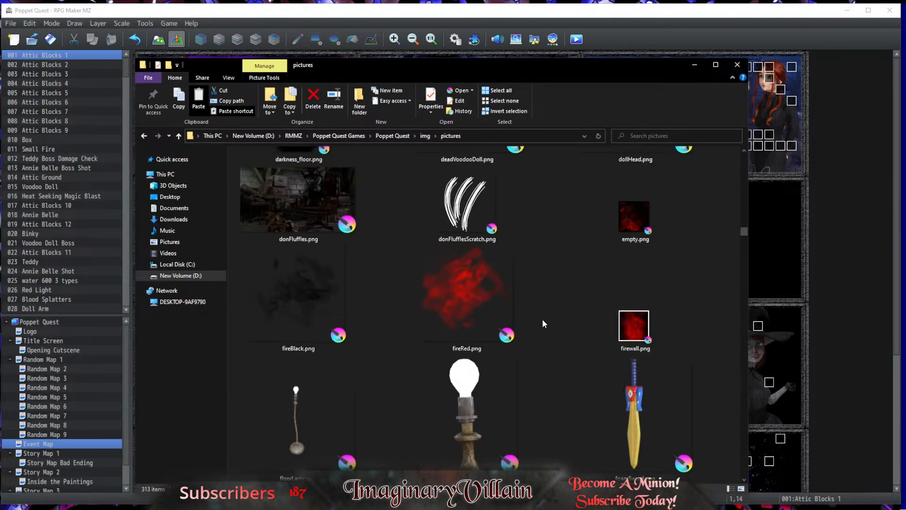
{"action": "scroll", "coordinate": [543, 320], "scroll_direction": "down", "scroll_amount": 15}
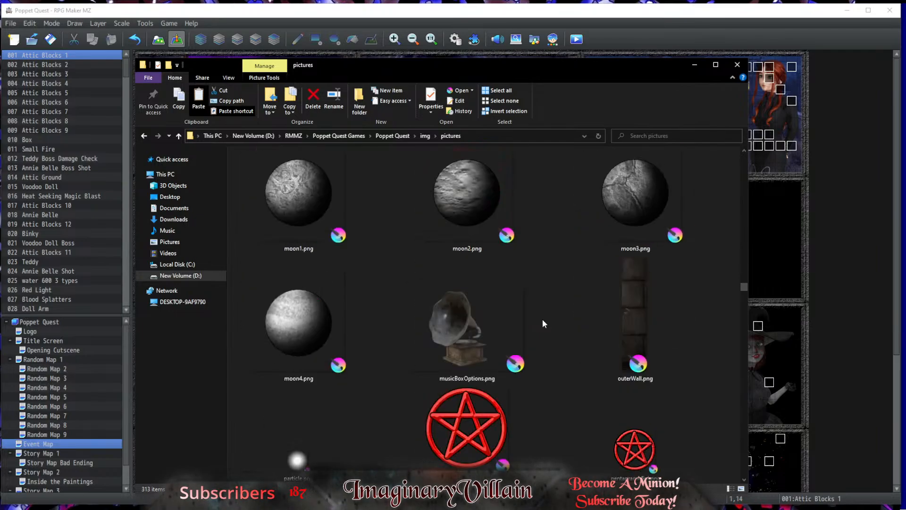
{"action": "scroll", "coordinate": [542, 319], "scroll_direction": "down", "scroll_amount": 10}
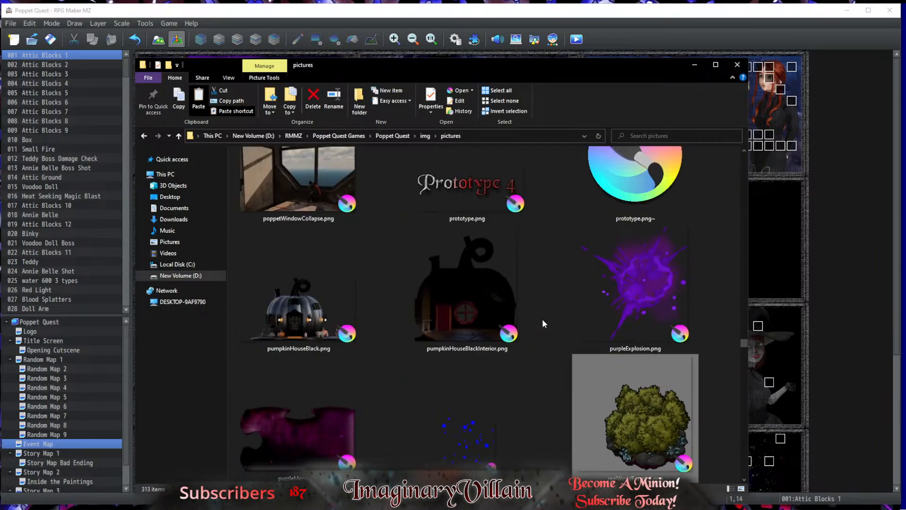
{"action": "scroll", "coordinate": [542, 324], "scroll_direction": "down", "scroll_amount": 3}
{"action": "scroll", "coordinate": [545, 324], "scroll_direction": "up", "scroll_amount": 20}
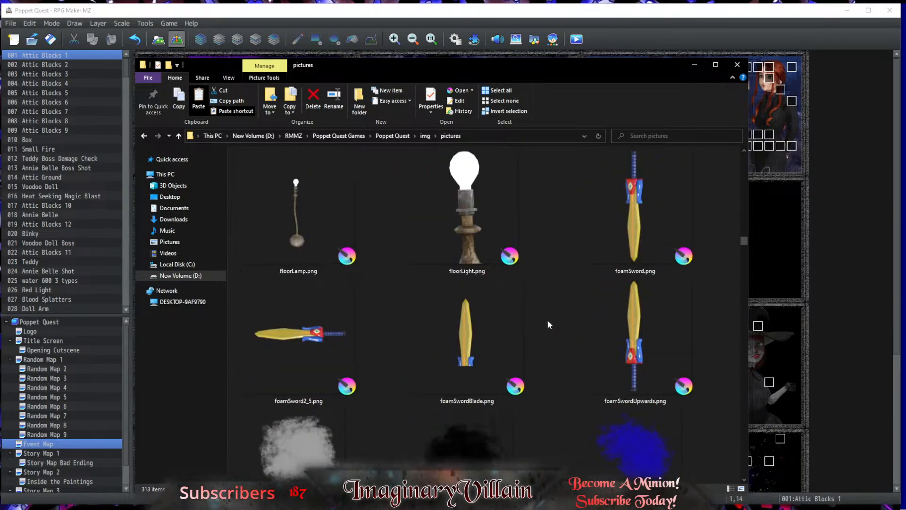
{"action": "scroll", "coordinate": [548, 320], "scroll_direction": "up", "scroll_amount": 15}
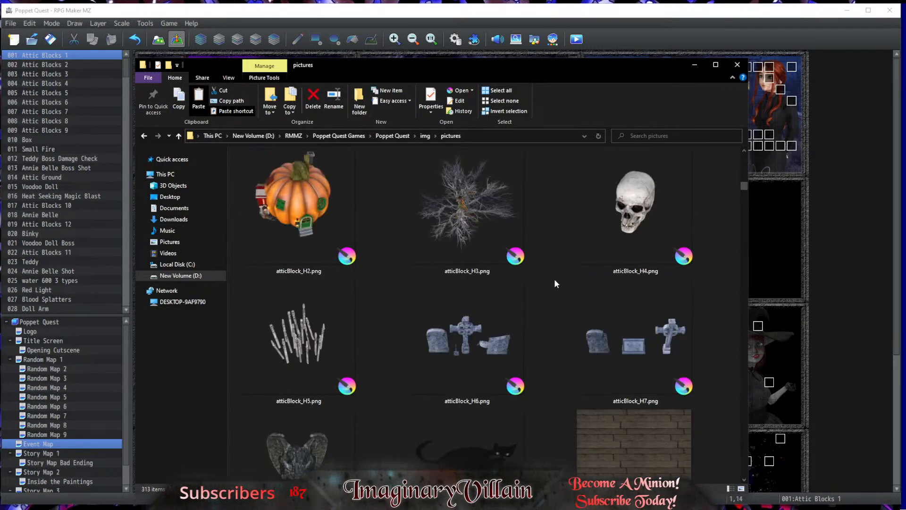
Step: Open the name of atticBlock_H3.png for editing and select its "atticBlock_" prefix
{"action": "left_click", "coordinate": [468, 271]}
{"action": "left_click", "coordinate": [467, 272]}
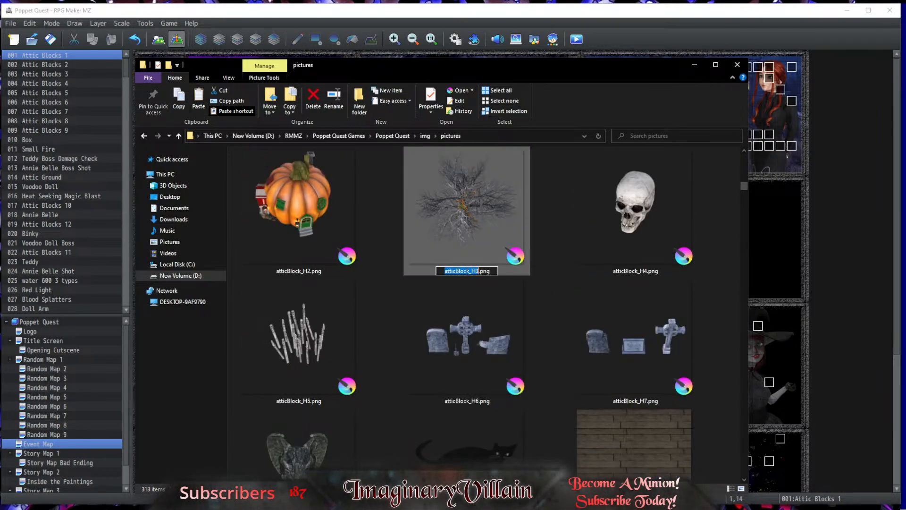
{"action": "left_click_drag", "start_coordinate": [472, 272], "coordinate": [435, 269]}
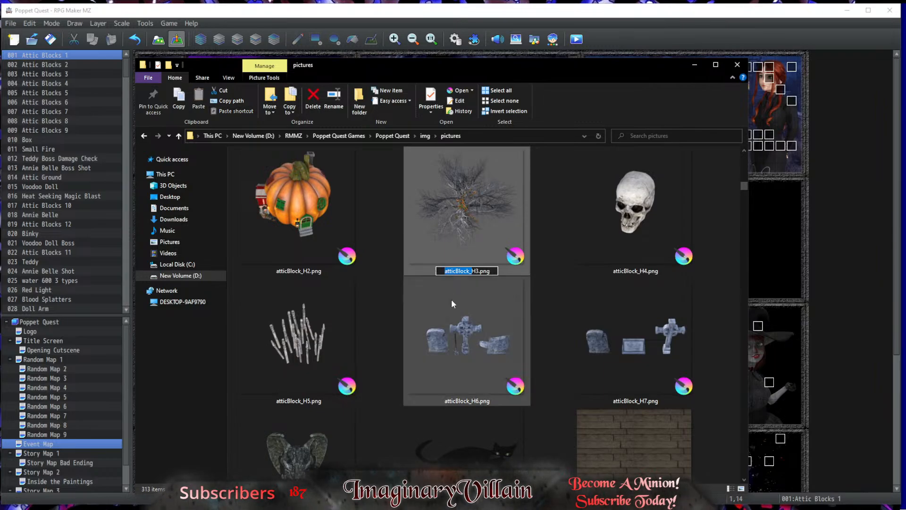
{"action": "scroll", "coordinate": [393, 311], "scroll_direction": "down", "scroll_amount": 10}
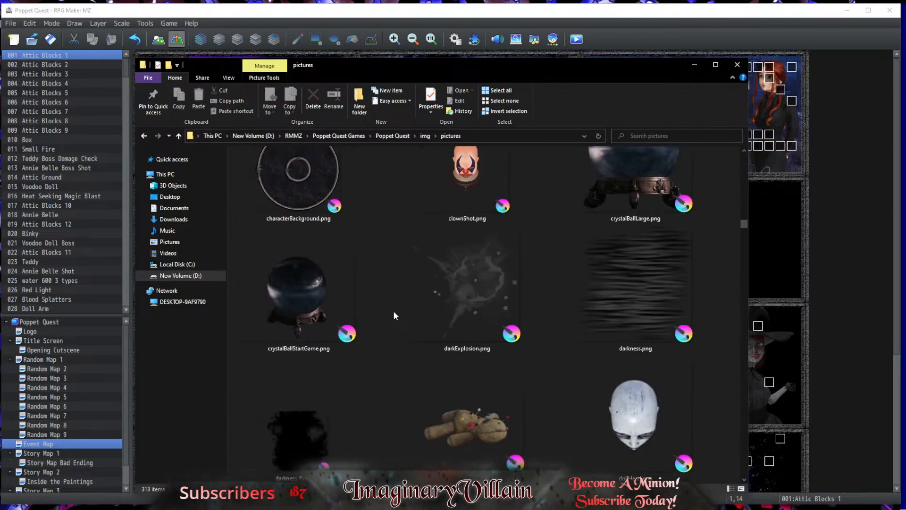
{"action": "scroll", "coordinate": [395, 316], "scroll_direction": "down", "scroll_amount": 5}
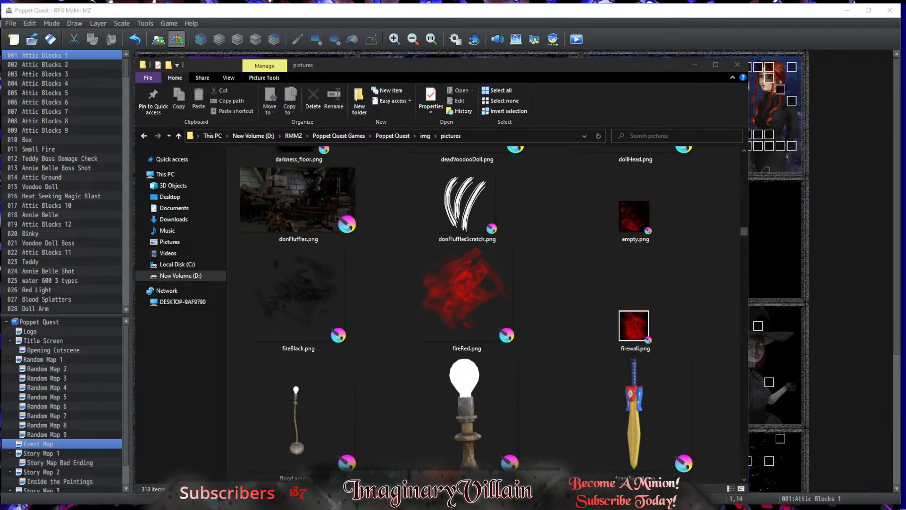
Step: Switch to Bulk Rename Utility and look through the subfolders of Poppet Quest's img folder
{"action": "left_click_drag", "start_coordinate": [0, 137], "coordinate": [465, 93]}
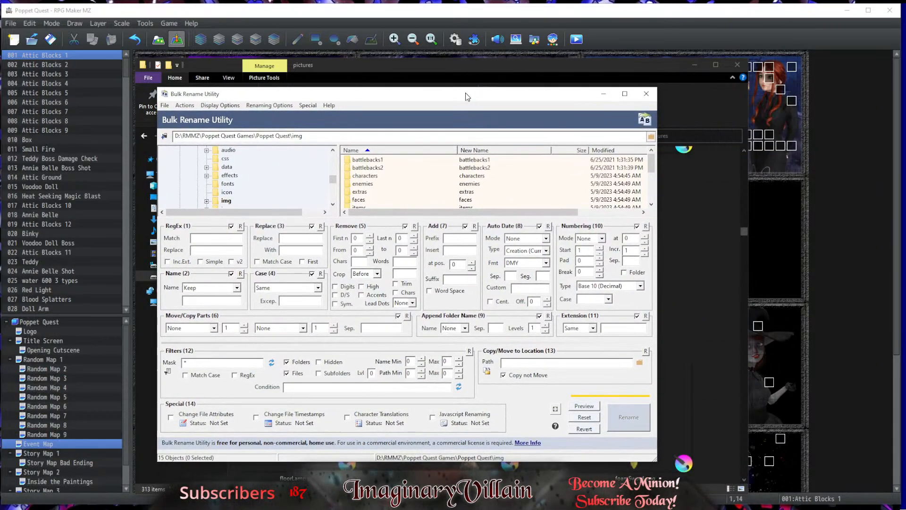
{"action": "scroll", "coordinate": [426, 179], "scroll_direction": "down", "scroll_amount": 3}
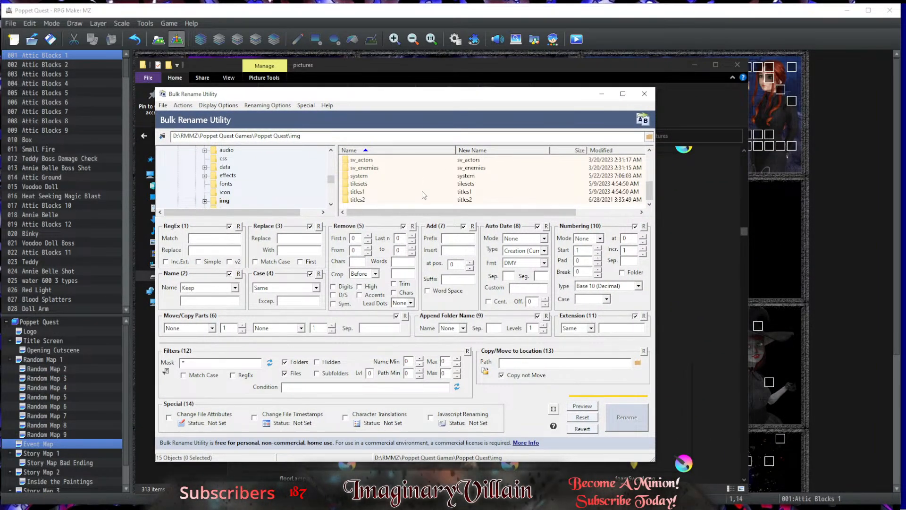
{"action": "scroll", "coordinate": [396, 173], "scroll_direction": "up", "scroll_amount": 1}
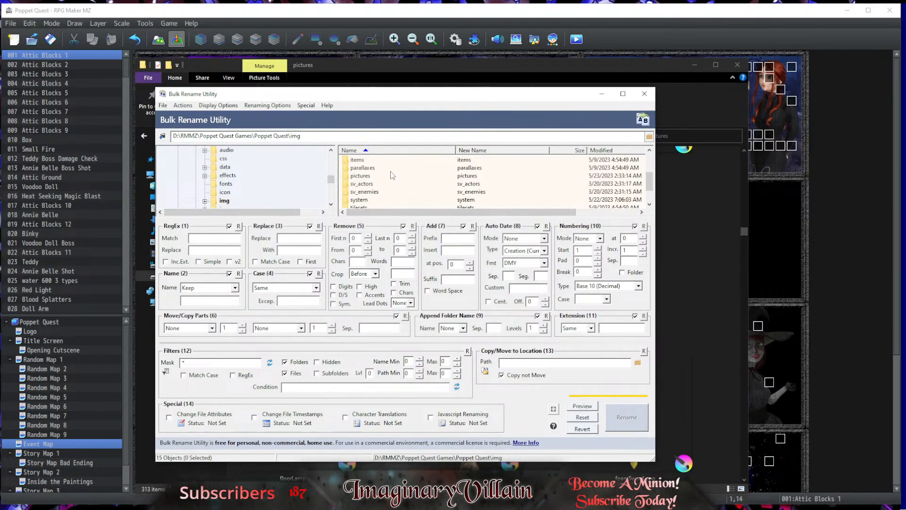
{"action": "left_click", "coordinate": [373, 183]}
{"action": "scroll", "coordinate": [372, 182], "scroll_direction": "up", "scroll_amount": 2}
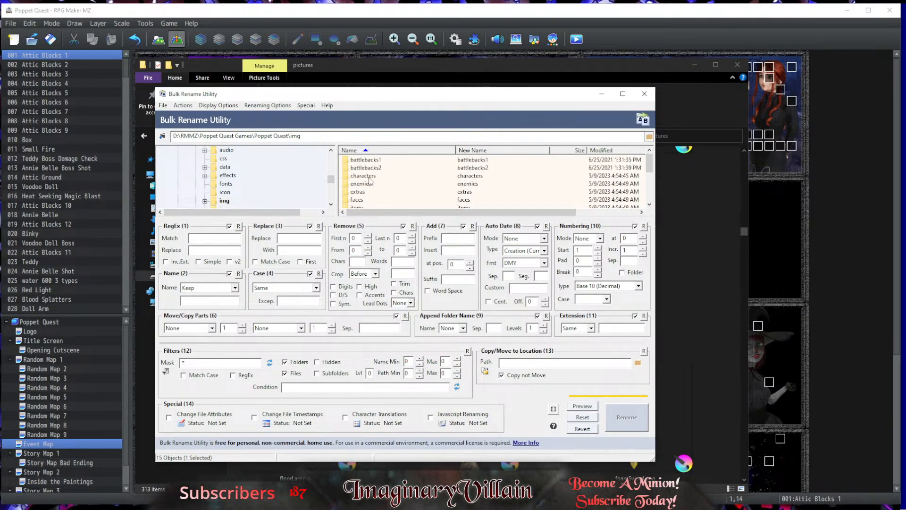
{"action": "double_click", "coordinate": [370, 178]}
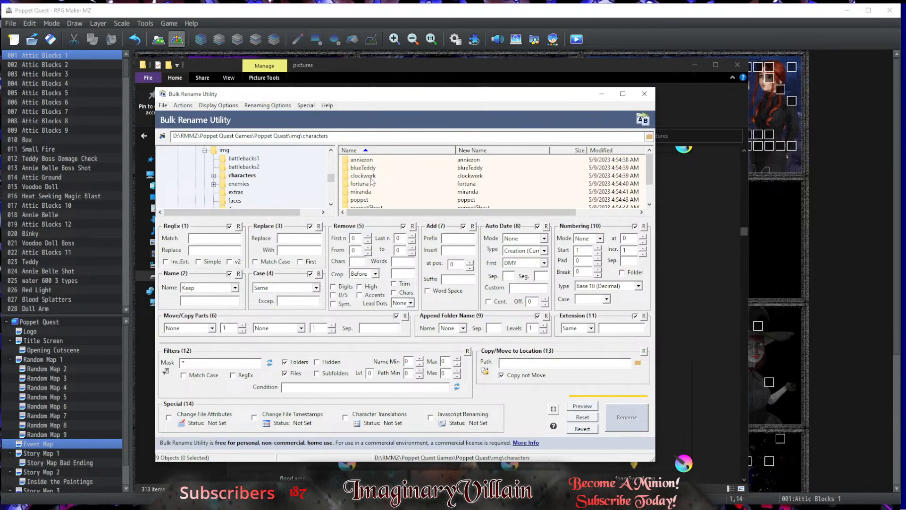
{"action": "scroll", "coordinate": [369, 194], "scroll_direction": "up", "scroll_amount": 1}
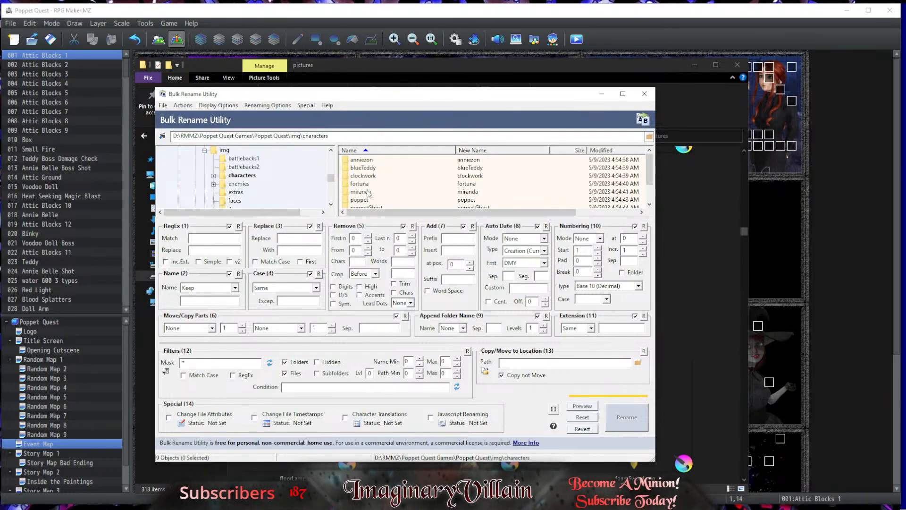
{"action": "scroll", "coordinate": [256, 183], "scroll_direction": "up", "scroll_amount": 2}
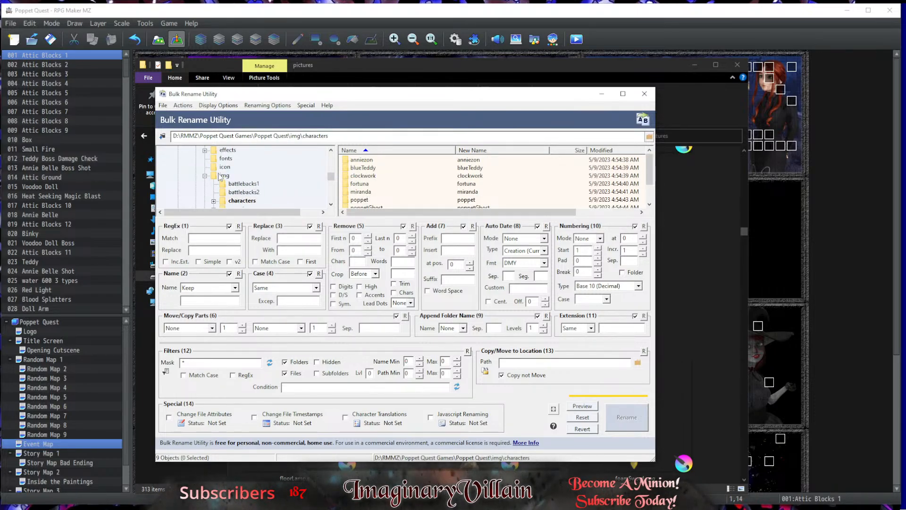
{"action": "left_click", "coordinate": [205, 176]}
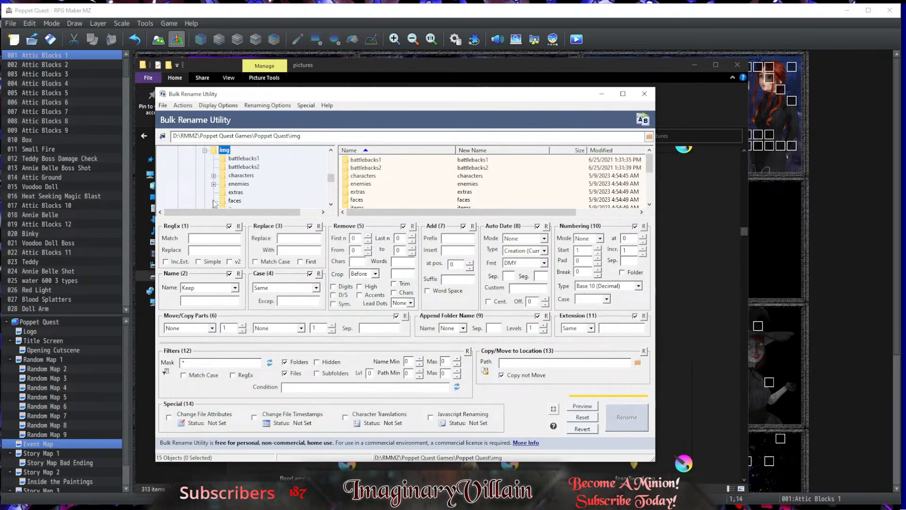
Step: Open Poppet Quest's img\pictures folder in the renaming utility and enlarge the window upward to show more files
{"action": "scroll", "coordinate": [236, 189], "scroll_direction": "down", "scroll_amount": 2}
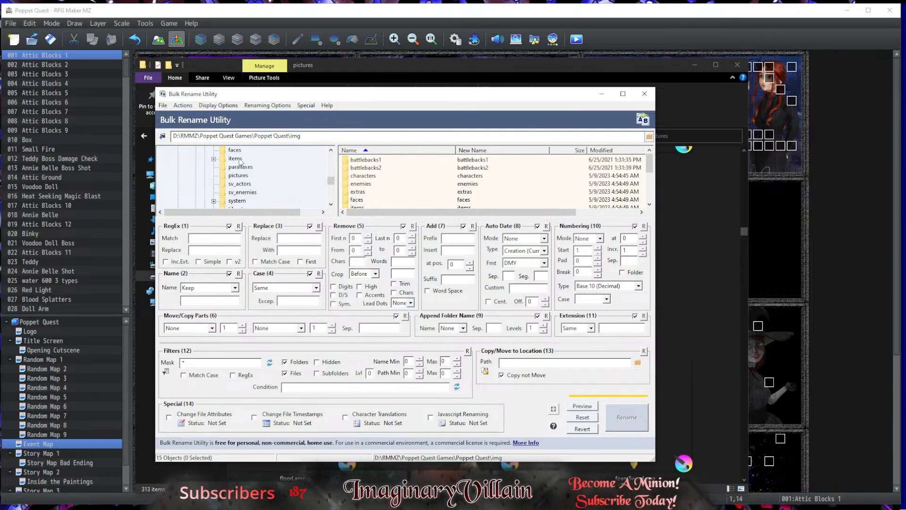
{"action": "left_click", "coordinate": [238, 175]}
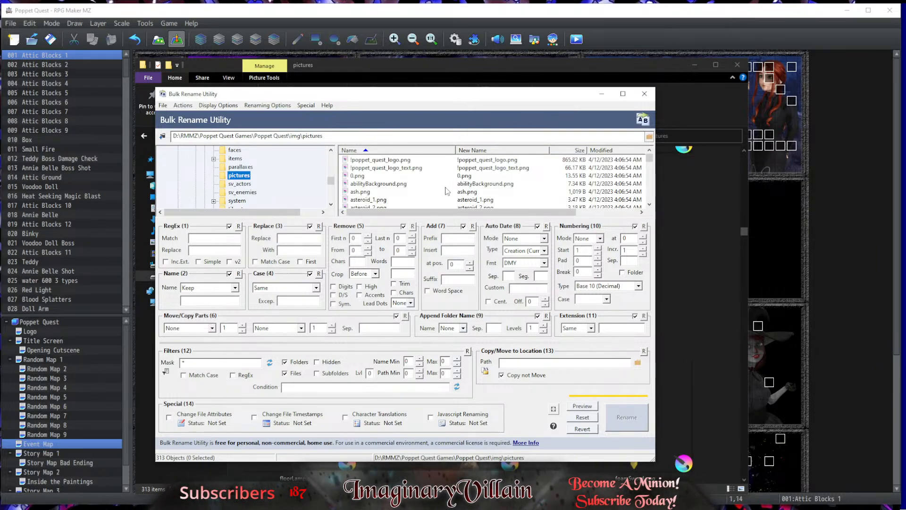
{"action": "left_click_drag", "start_coordinate": [501, 89], "coordinate": [508, 25]}
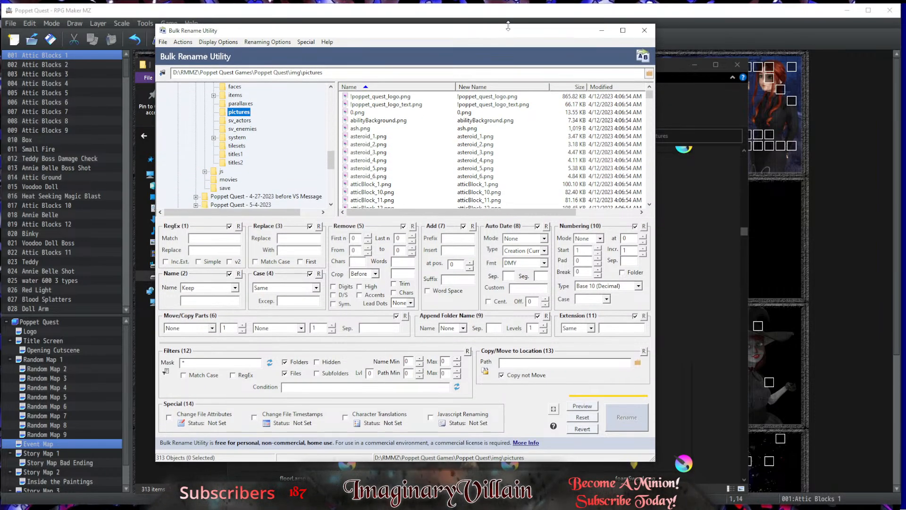
Step: Select all files from realWorldForest_1.png through realWorldForest_9.png in the file list, leaving out the realWorldForestGround images
{"action": "scroll", "coordinate": [451, 163], "scroll_direction": "down", "scroll_amount": 20}
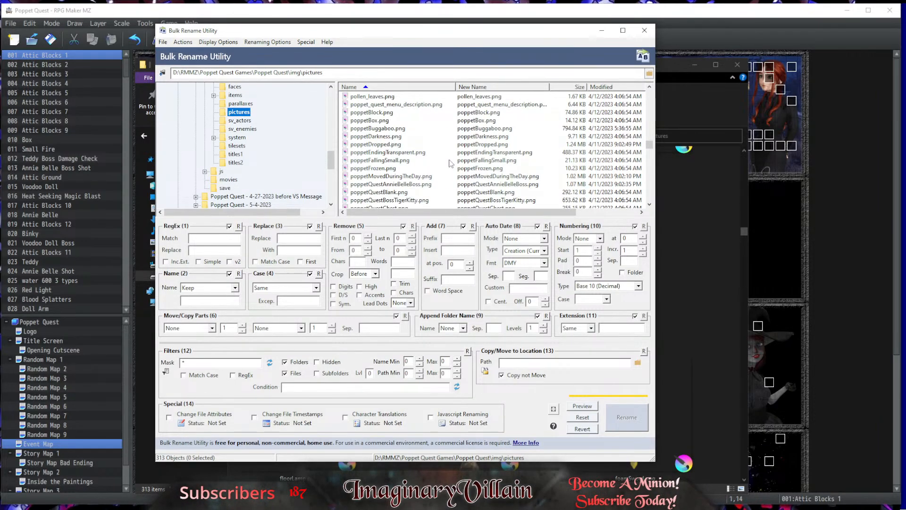
{"action": "scroll", "coordinate": [451, 163], "scroll_direction": "down", "scroll_amount": 2}
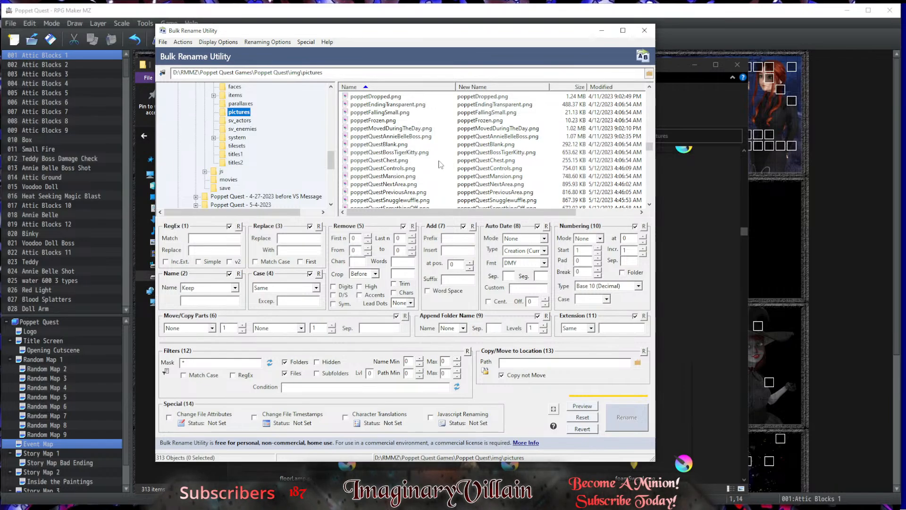
{"action": "scroll", "coordinate": [406, 165], "scroll_direction": "down", "scroll_amount": 15}
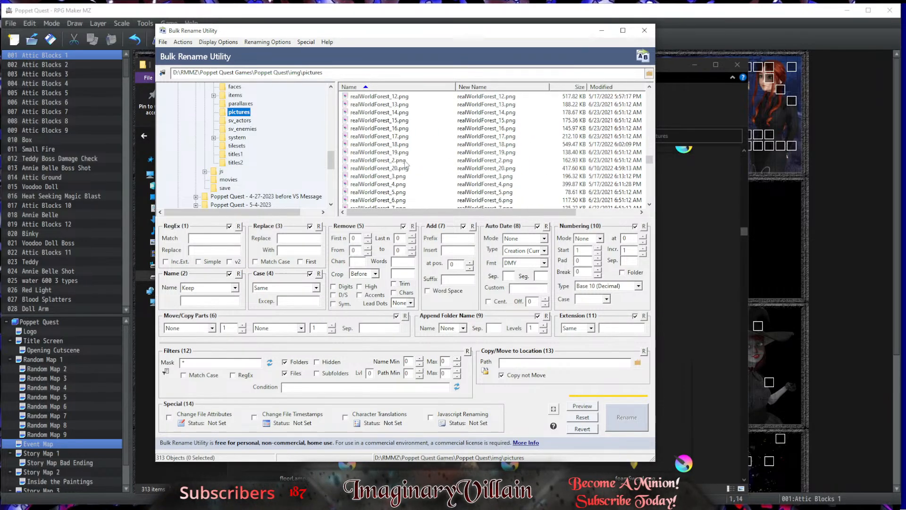
{"action": "scroll", "coordinate": [405, 165], "scroll_direction": "up", "scroll_amount": 2}
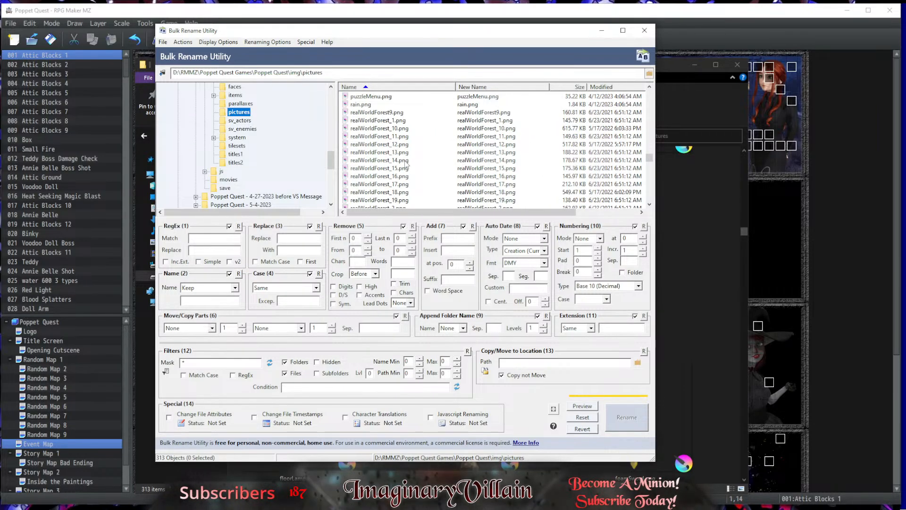
{"action": "left_click", "coordinate": [373, 113]}
{"action": "scroll", "coordinate": [376, 127], "scroll_direction": "down", "scroll_amount": 2}
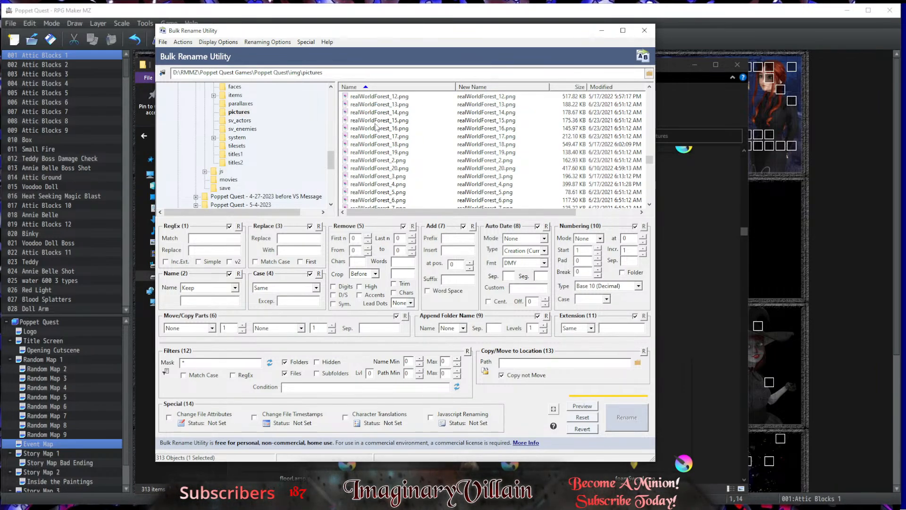
{"action": "scroll", "coordinate": [376, 127], "scroll_direction": "down", "scroll_amount": 2}
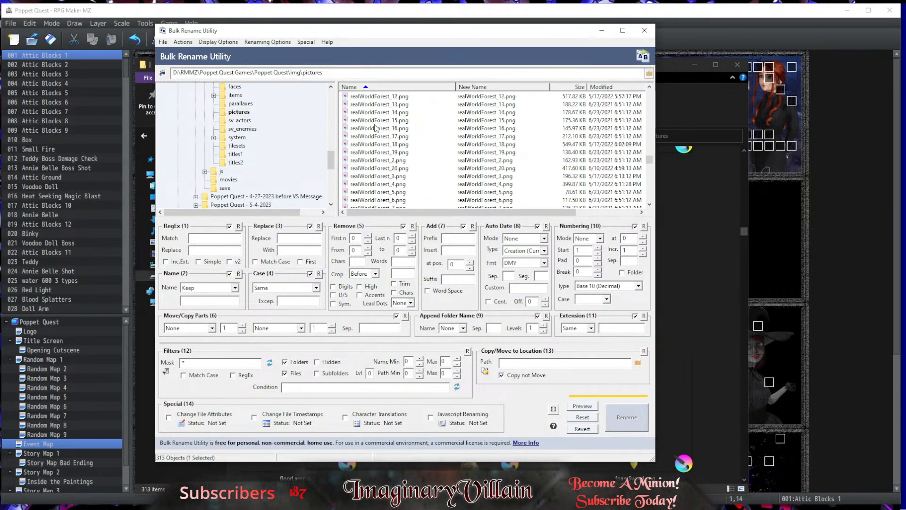
{"action": "scroll", "coordinate": [377, 127], "scroll_direction": "up", "scroll_amount": 4}
{"action": "left_click", "coordinate": [380, 121]}
{"action": "scroll", "coordinate": [386, 129], "scroll_direction": "down", "scroll_amount": 4}
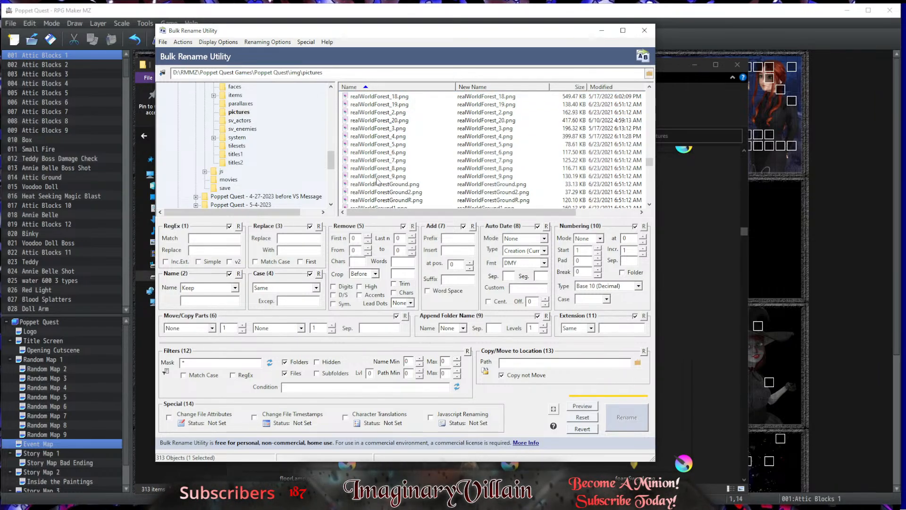
{"action": "left_click", "coordinate": [377, 178], "text": "shift"}
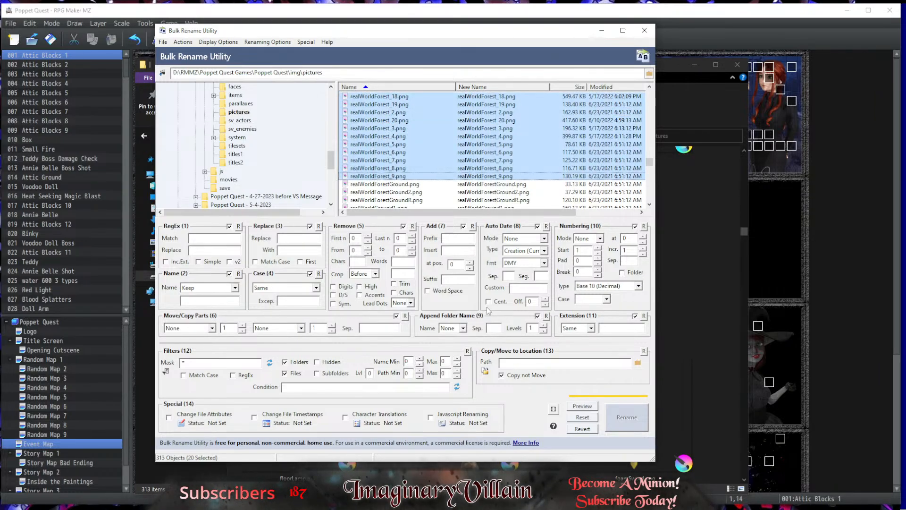
Step: Rename the selected files by replacing "realWorldForest_" with "atticBlock_Forest" in their names
{"action": "left_click", "coordinate": [292, 239]}
{"action": "type", "text": "r"}
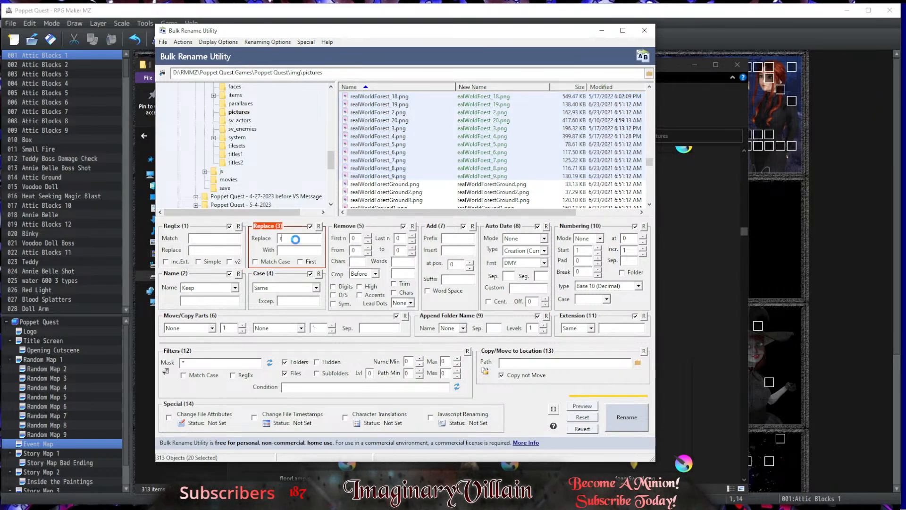
{"action": "type", "text": "ealWorldForest_"}
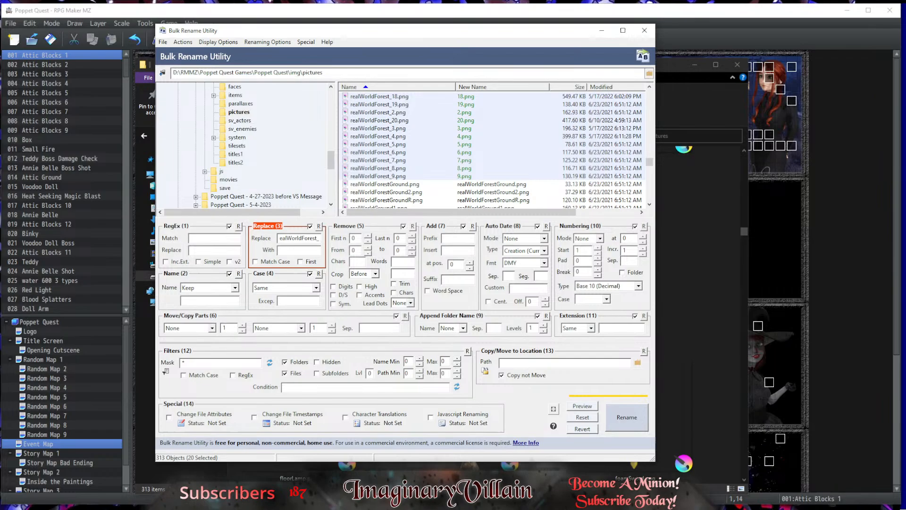
{"action": "left_click", "coordinate": [298, 250]}
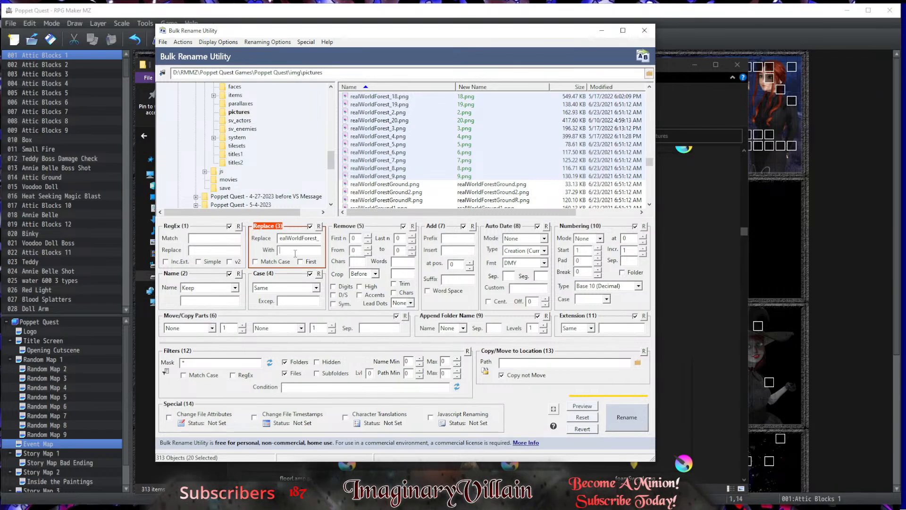
{"action": "type", "text": "atticBlock_"}
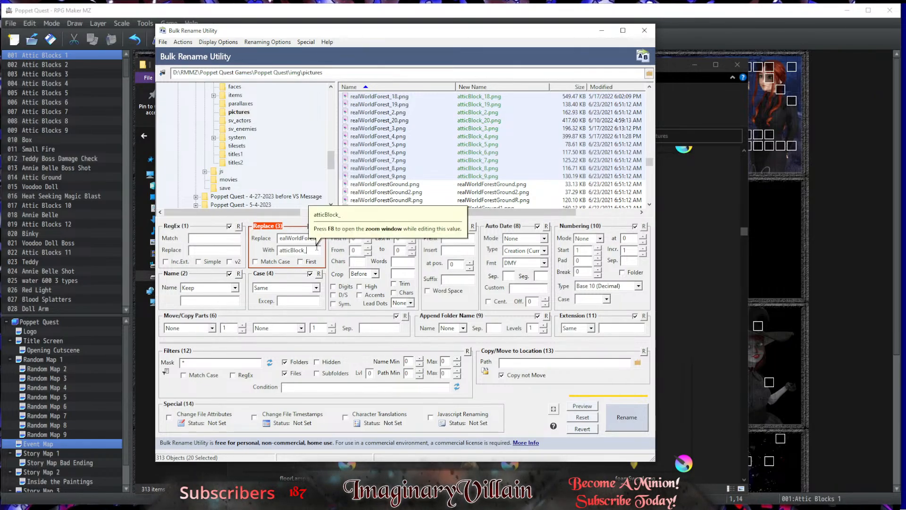
{"action": "type", "text": "F"}
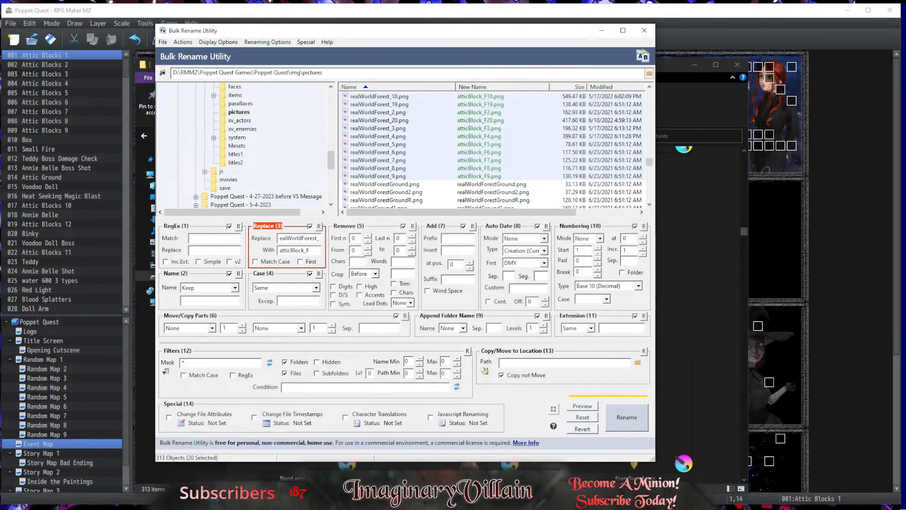
{"action": "type", "text": "orest"}
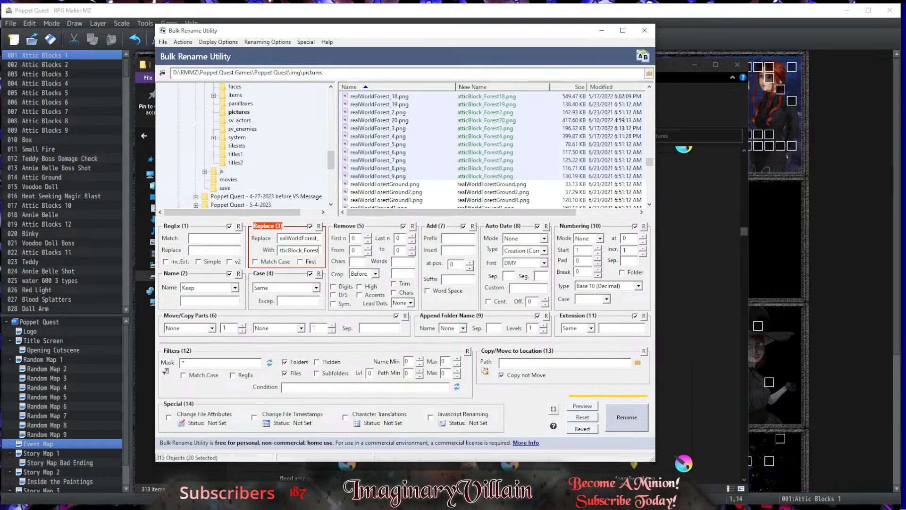
{"action": "left_click", "coordinate": [633, 414]}
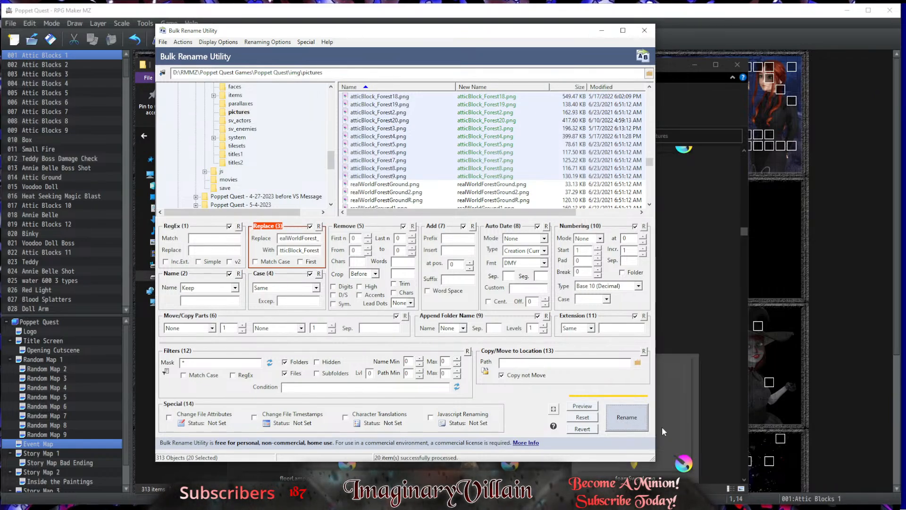
Step: Select realWorldForestGround.png, switch to Visual Studio Code and search iVillain_DM.js for "ground" to reach the landscape function's ground case
{"action": "left_click", "coordinate": [379, 185]}
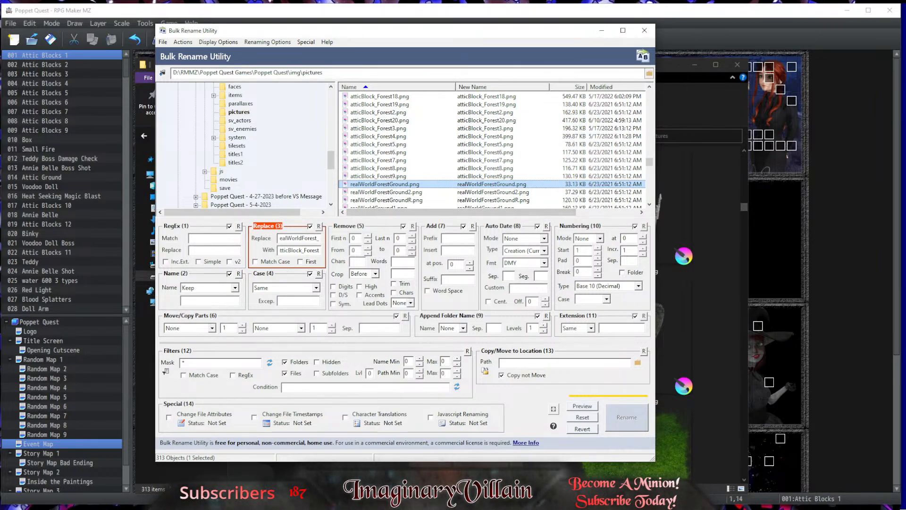
{"action": "key", "text": "alt+Tab"}
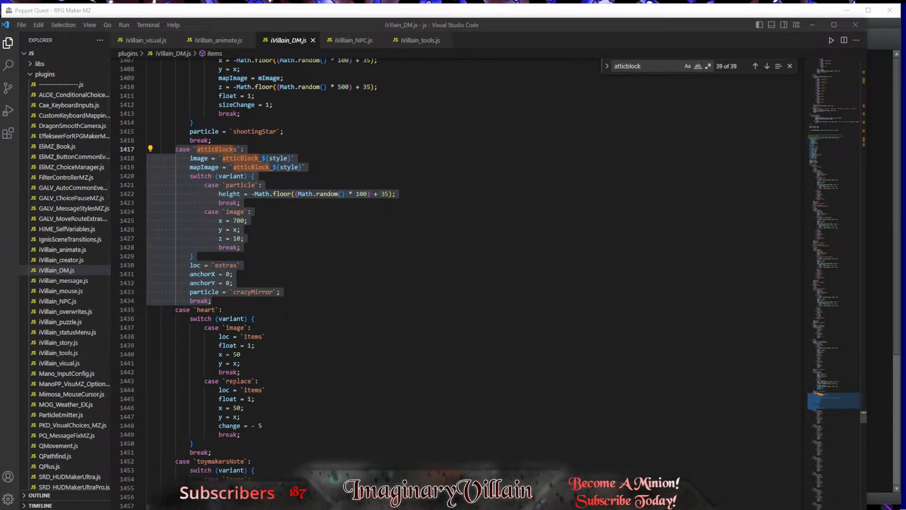
{"action": "scroll", "coordinate": [287, 314], "scroll_direction": "up", "scroll_amount": 20}
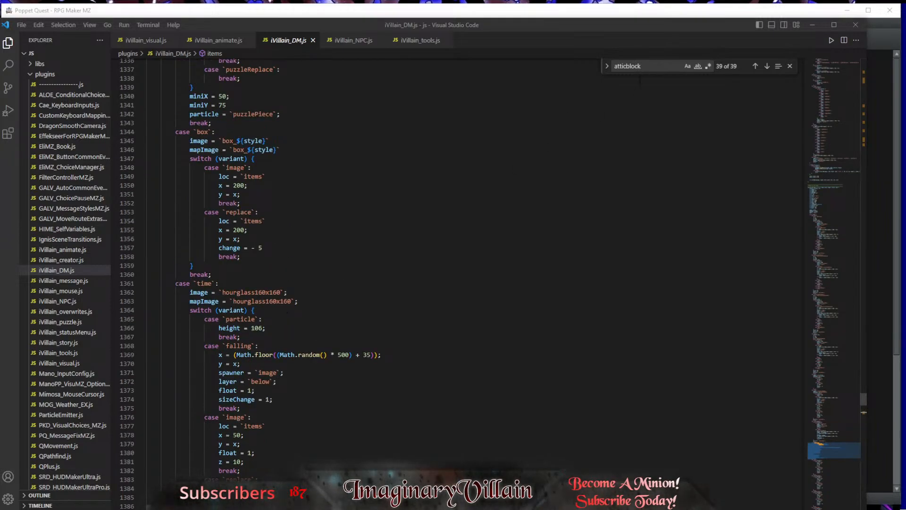
{"action": "left_click_drag", "start_coordinate": [642, 66], "coordinate": [625, 66]}
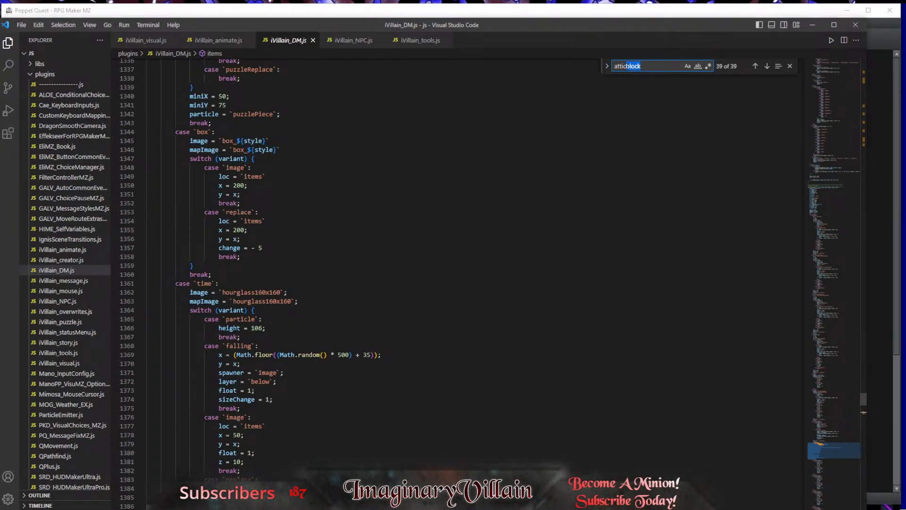
{"action": "key", "text": "BackSpace"}
{"action": "key", "text": "Return"}
{"action": "key", "text": "BackSpace"}
{"action": "key", "text": "BackSpace"}
{"action": "key", "text": "BackSpace"}
{"action": "key", "text": "BackSpace"}
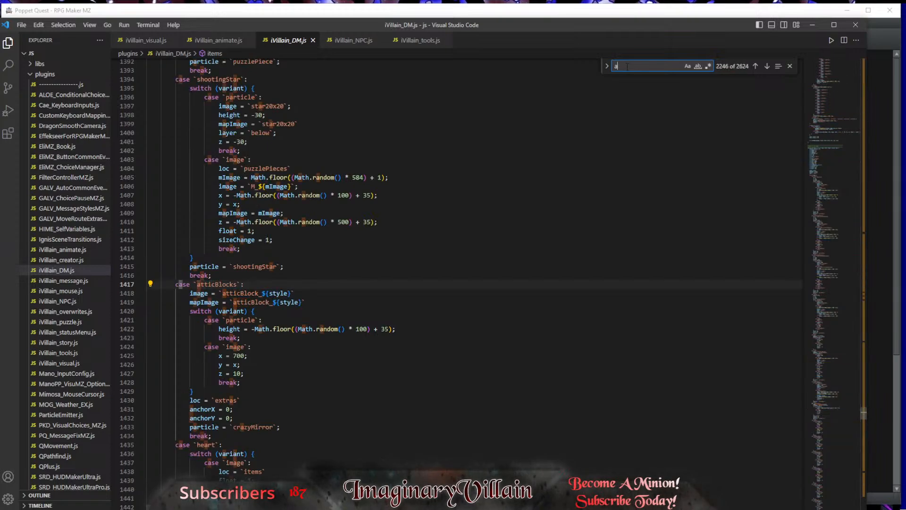
{"action": "type", "text": "ground"}
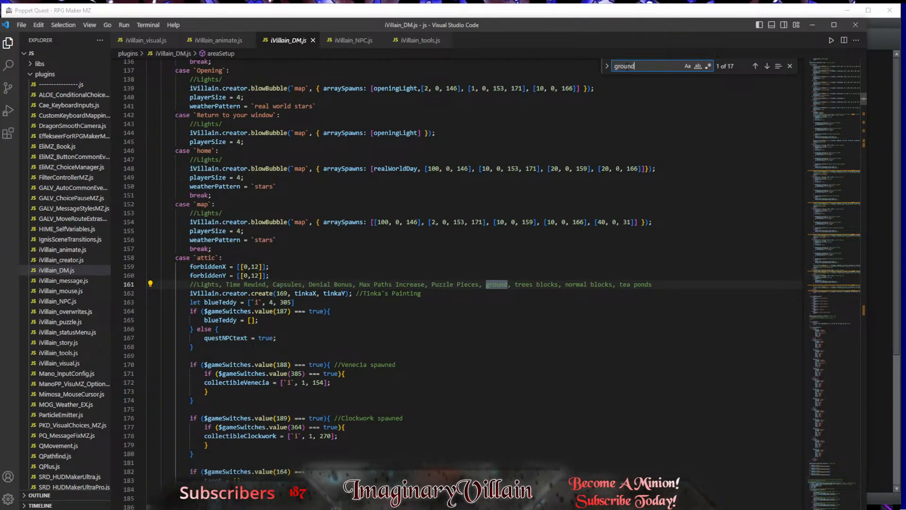
{"action": "left_click", "coordinate": [755, 67]}
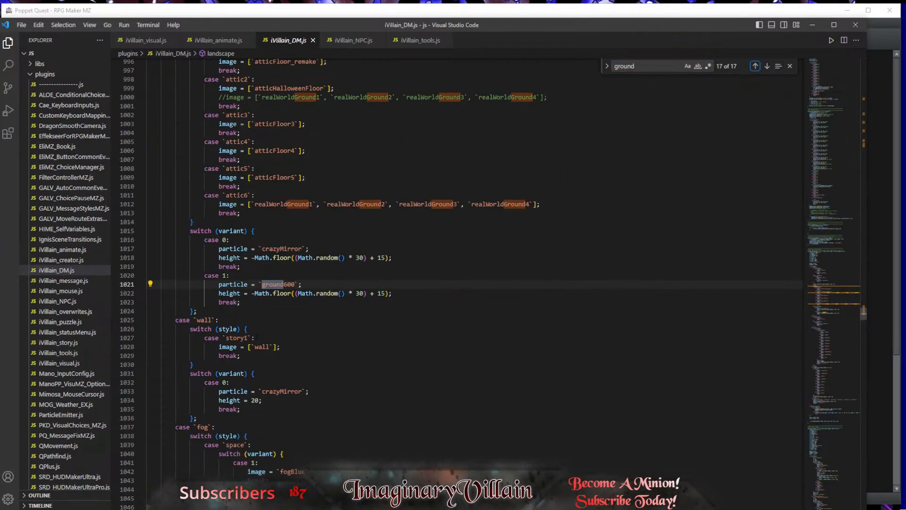
{"action": "scroll", "coordinate": [215, 367], "scroll_direction": "up", "scroll_amount": 4}
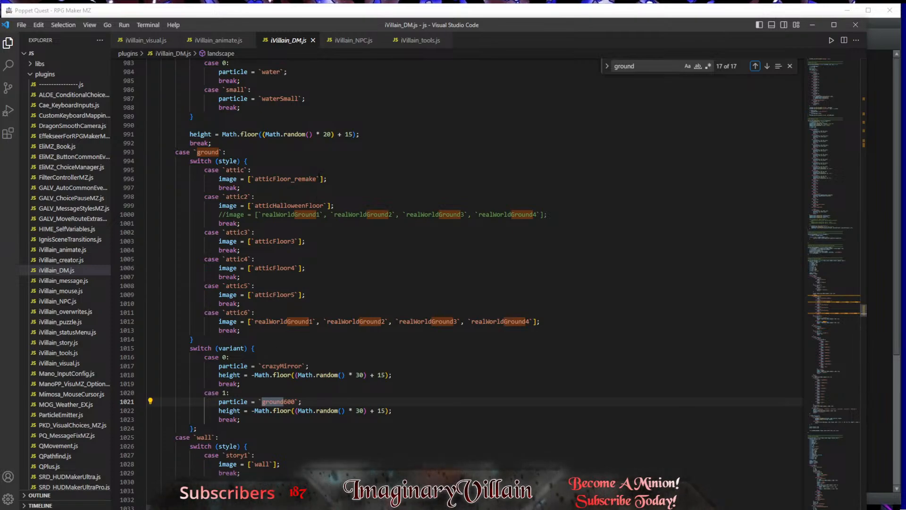
Step: Copy the image name atticFloor_remake from the attic ground style and use it as the attic5 ground style's image
{"action": "left_click_drag", "start_coordinate": [317, 179], "coordinate": [256, 179]}
{"action": "key", "text": "ctrl+c"}
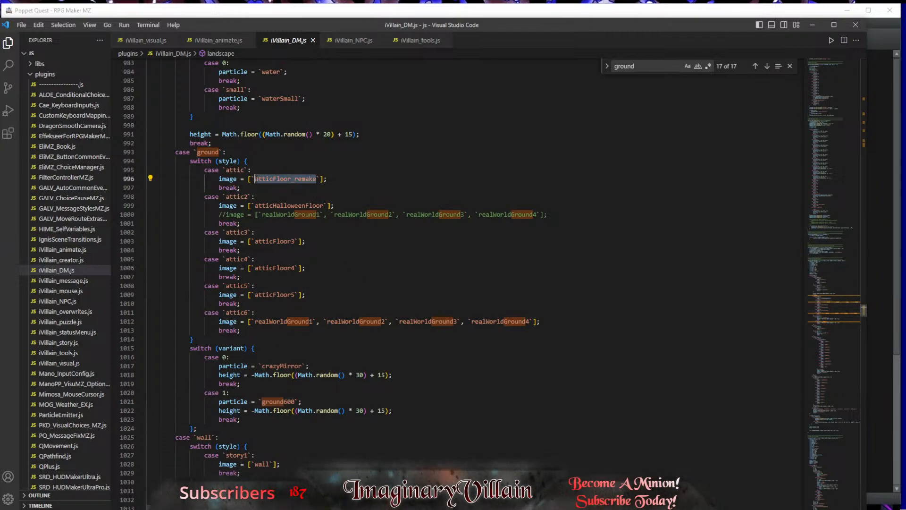
{"action": "left_click_drag", "start_coordinate": [295, 295], "coordinate": [254, 295]}
{"action": "key", "text": "ctrl+v"}
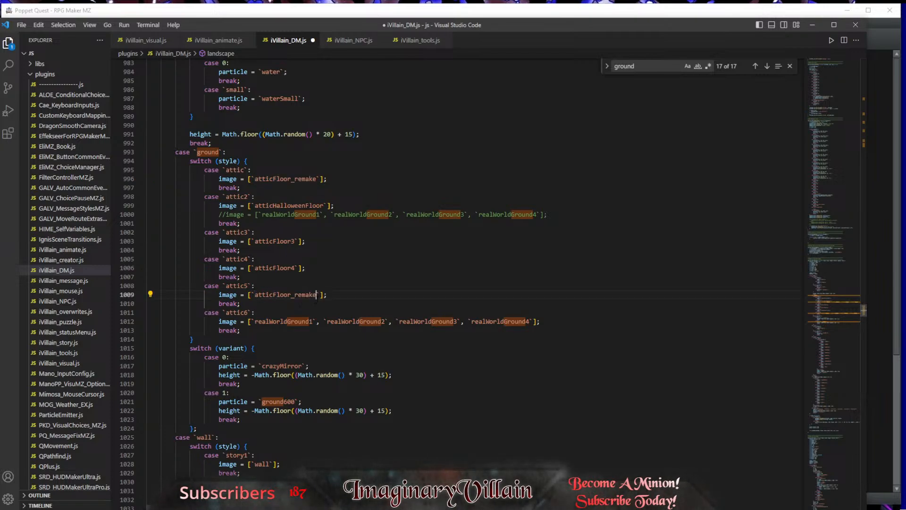
{"action": "left_click", "coordinate": [361, 294]}
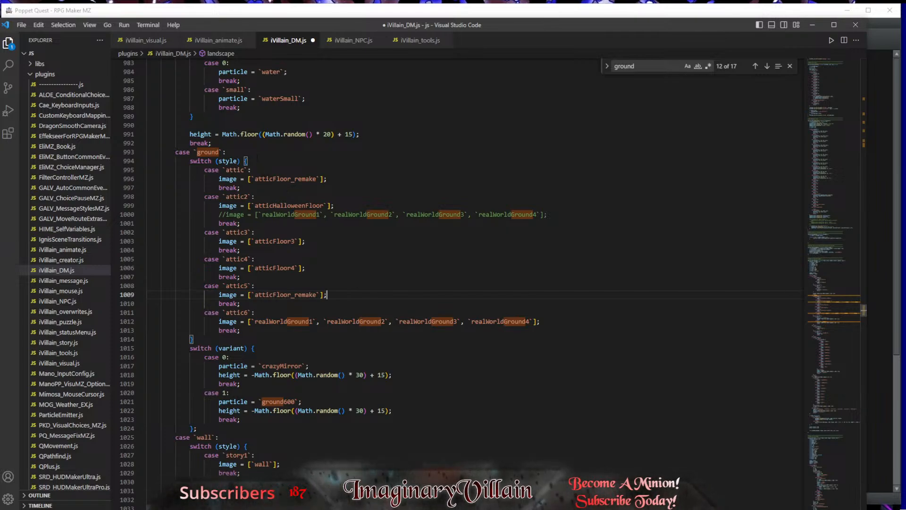
Step: Add a `tutorial` case containing only break; at the start of the ground case's style switch
{"action": "left_click", "coordinate": [257, 161]}
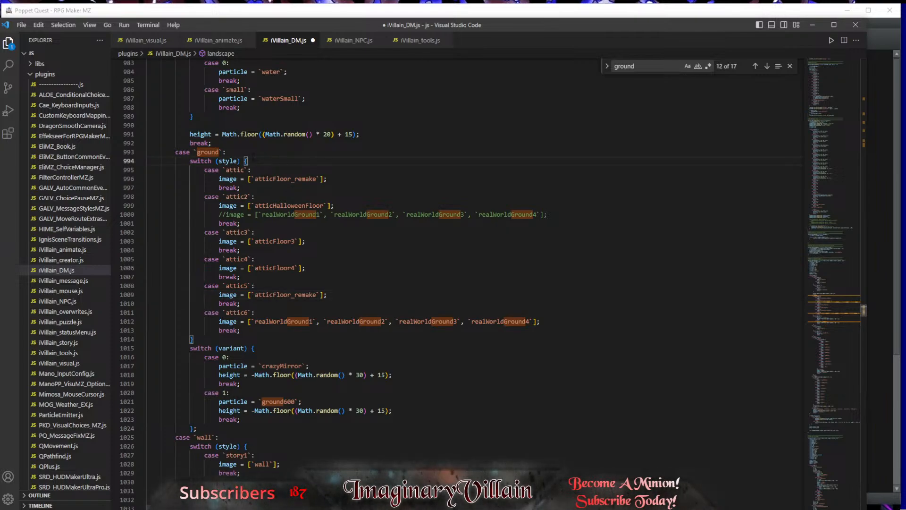
{"action": "key", "text": "Return"}
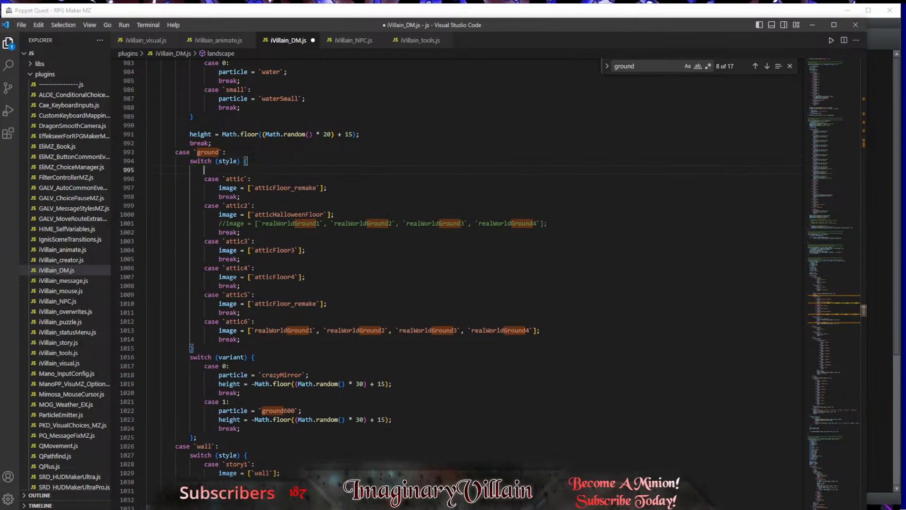
{"action": "type", "text": "case:"}
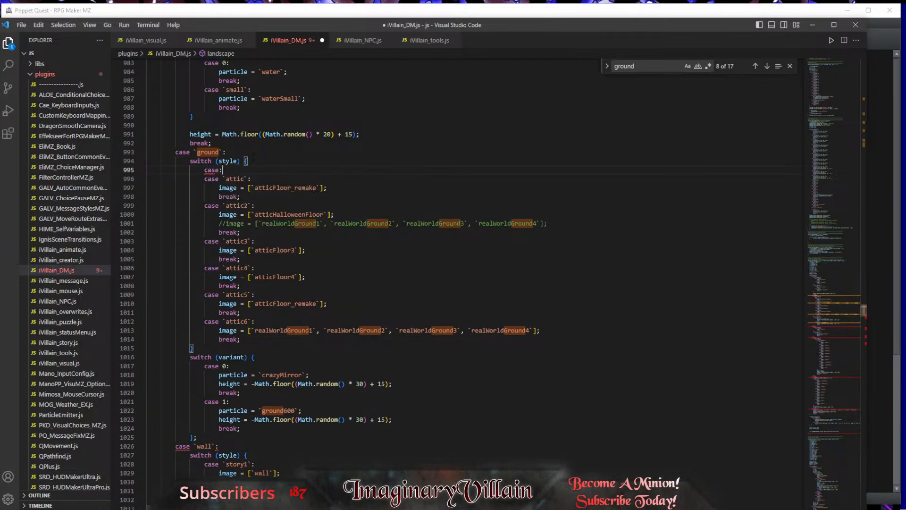
{"action": "key", "text": "BackSpace"}
{"action": "key", "text": "BackSpace"}
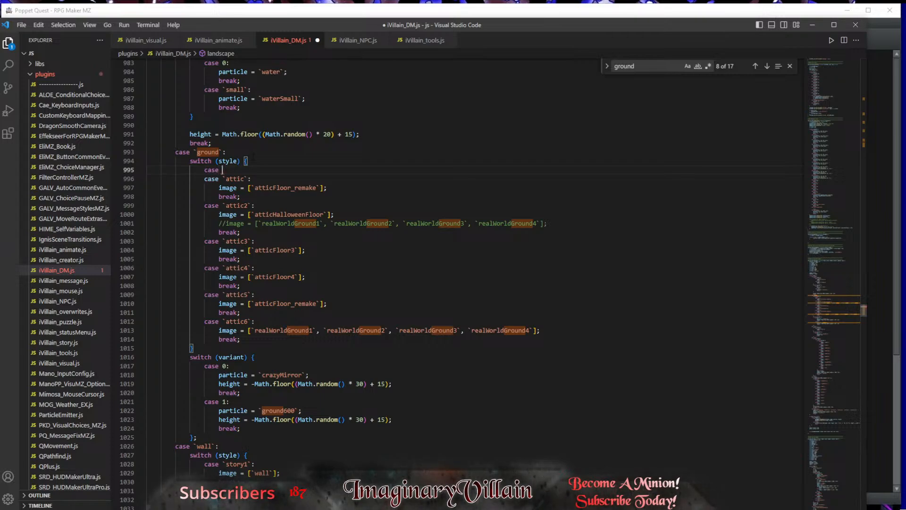
{"action": "type", "text": "`tu"}
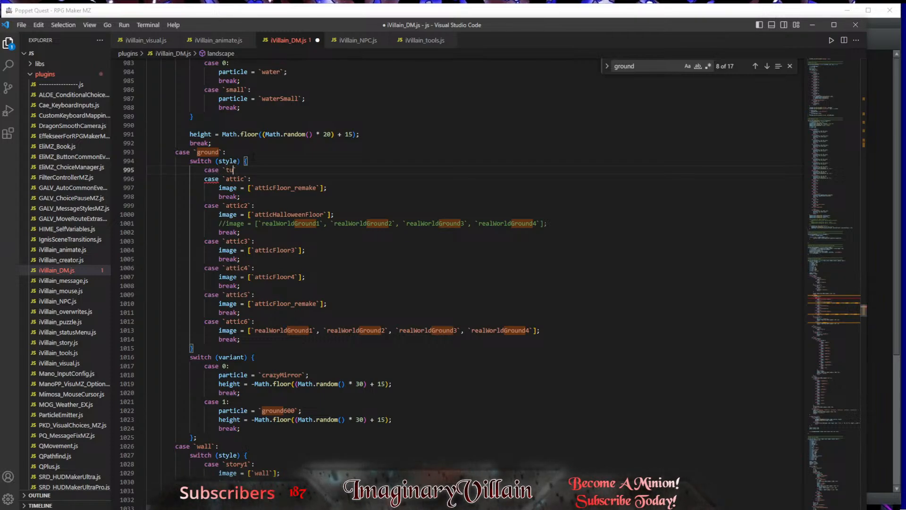
{"action": "type", "text": "torial`:b"}
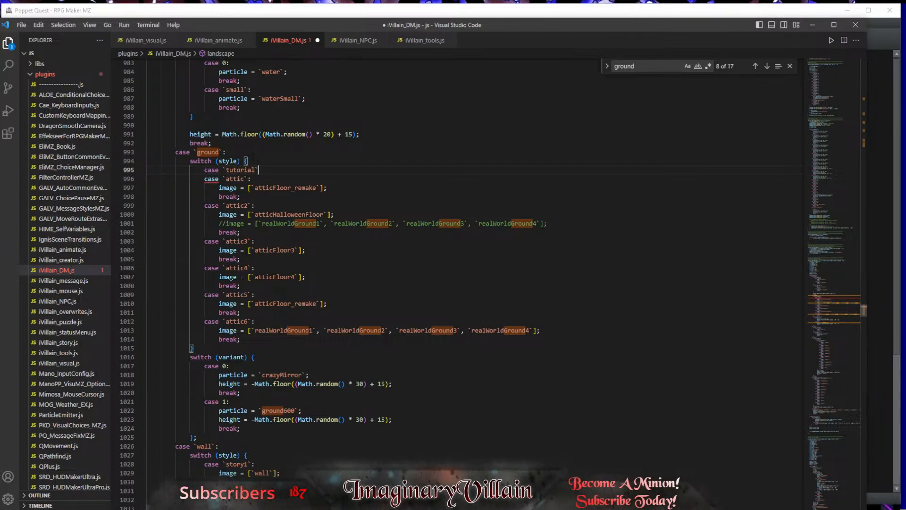
{"action": "key", "text": "Escape"}
{"action": "key", "text": "BackSpace"}
{"action": "key", "text": "Return"}
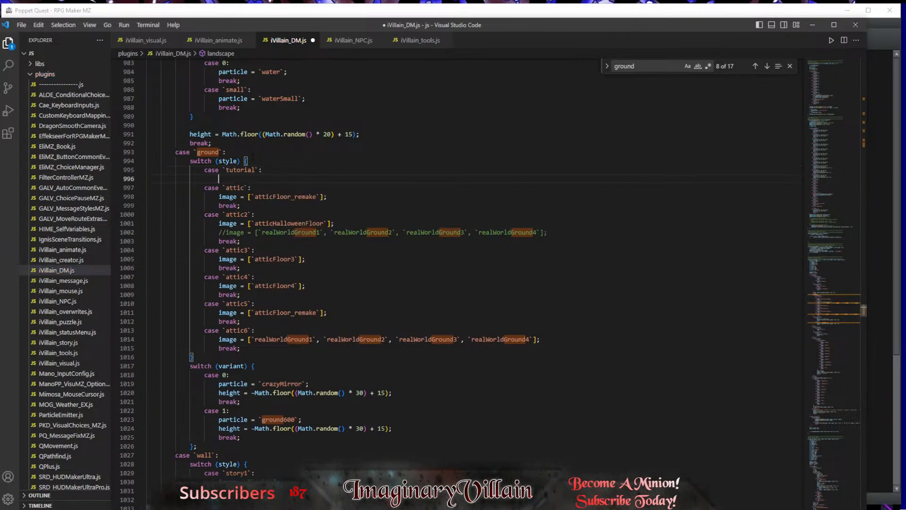
{"action": "type", "text": "break;"}
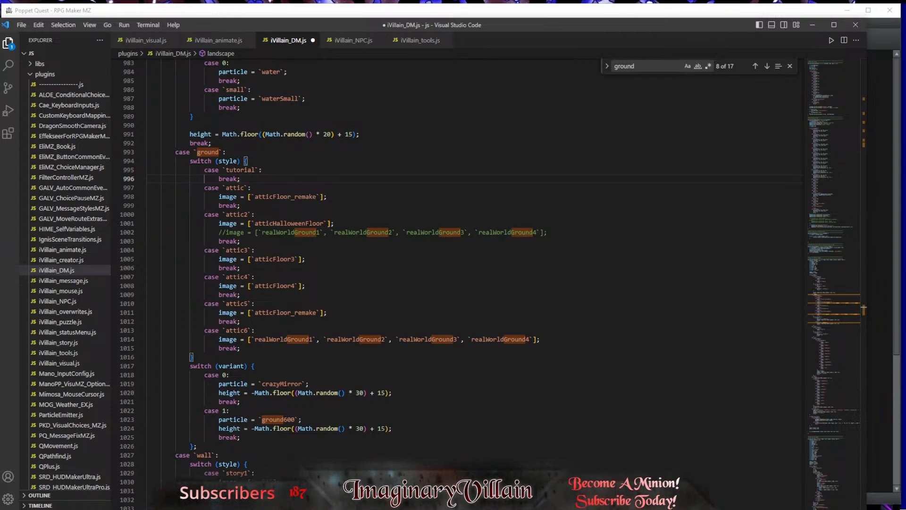
Step: Open And Remember Tomorrow's iVillain_DM.js, find its ground case and copy the realWorldForest image list from realWorldGround1 through realWorldGround4
{"action": "key", "text": "alt+Tab"}
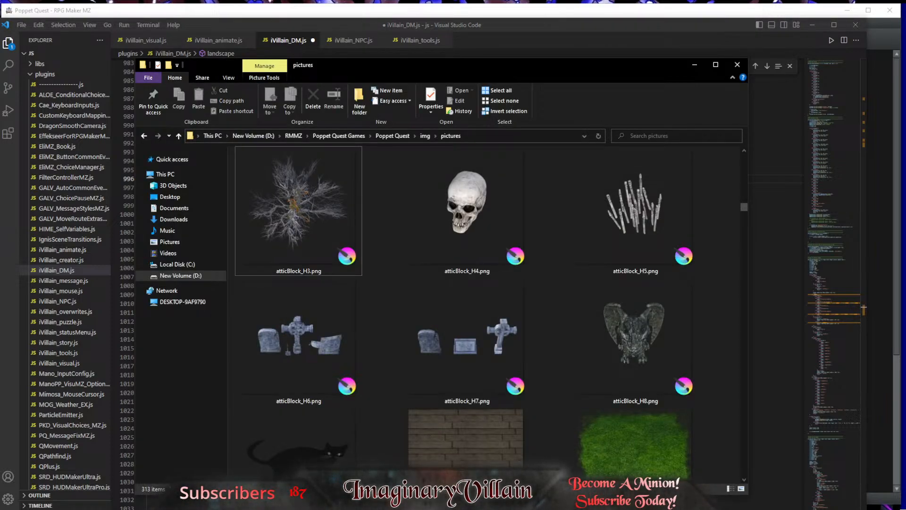
{"action": "key", "text": "alt+Tab"}
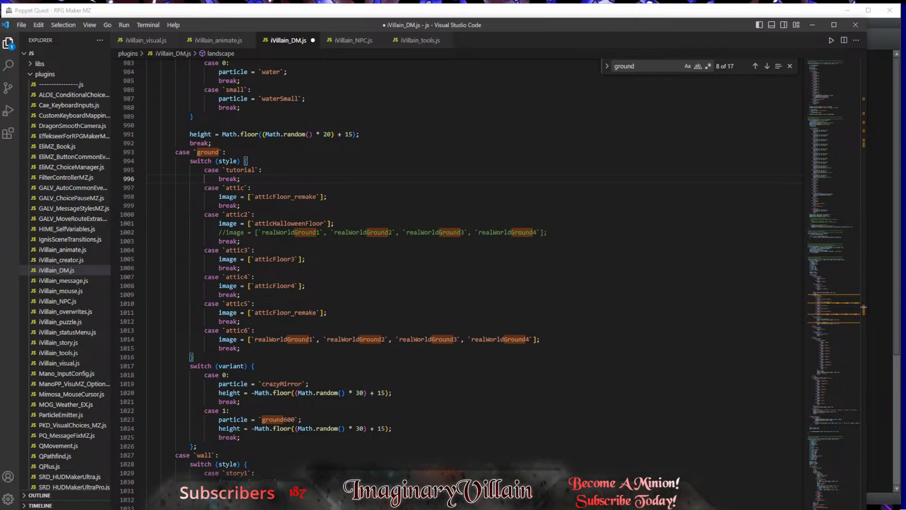
{"action": "key", "text": "alt+Tab"}
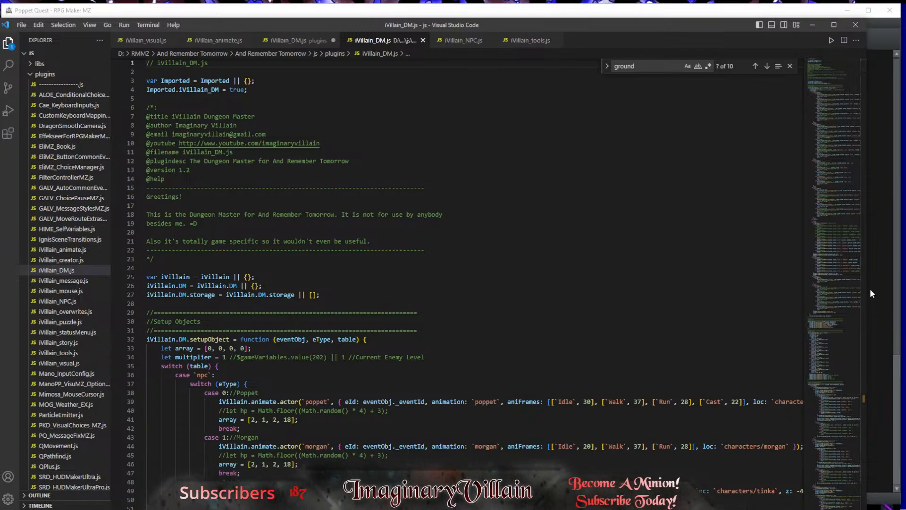
{"action": "scroll", "coordinate": [855, 249], "scroll_direction": "down", "scroll_amount": 3}
{"action": "scroll", "coordinate": [855, 249], "scroll_direction": "up", "scroll_amount": 3}
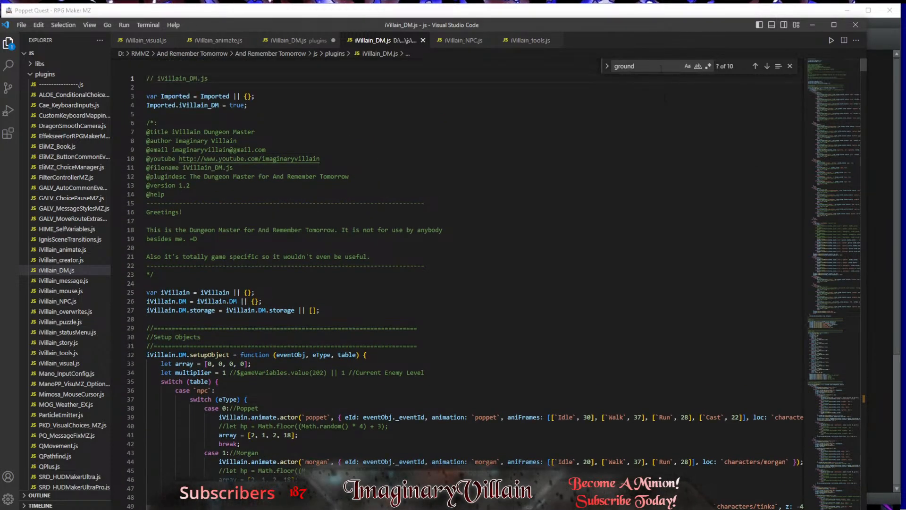
{"action": "left_click", "coordinate": [756, 67]}
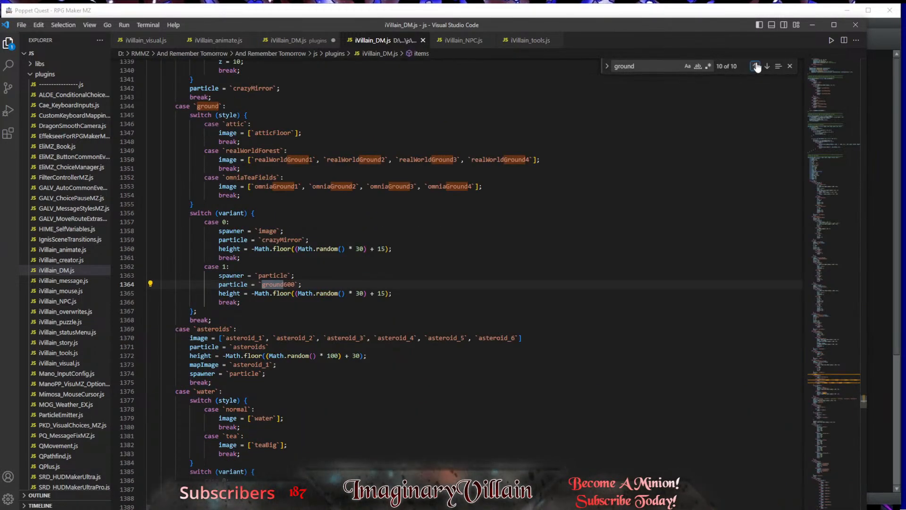
{"action": "scroll", "coordinate": [270, 373], "scroll_direction": "up", "scroll_amount": 3}
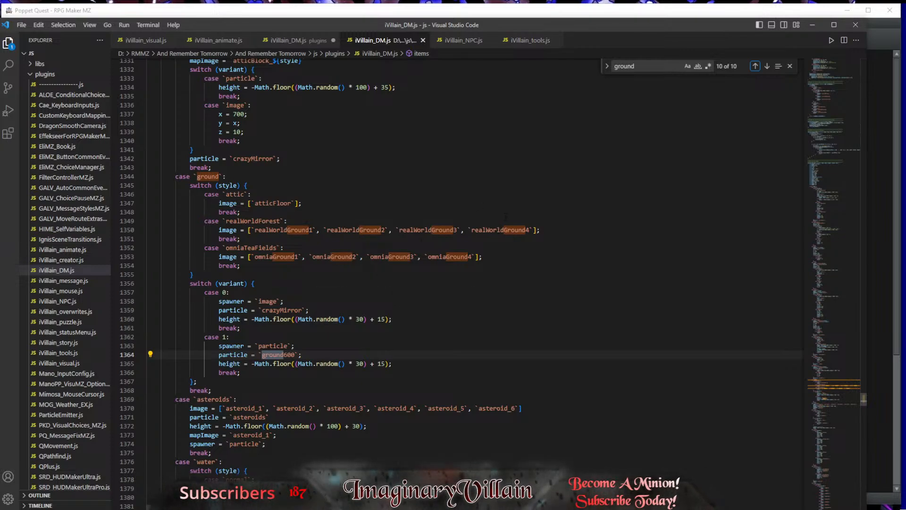
{"action": "left_click_drag", "start_coordinate": [530, 230], "coordinate": [250, 230]}
{"action": "key", "text": "ctrl+c"}
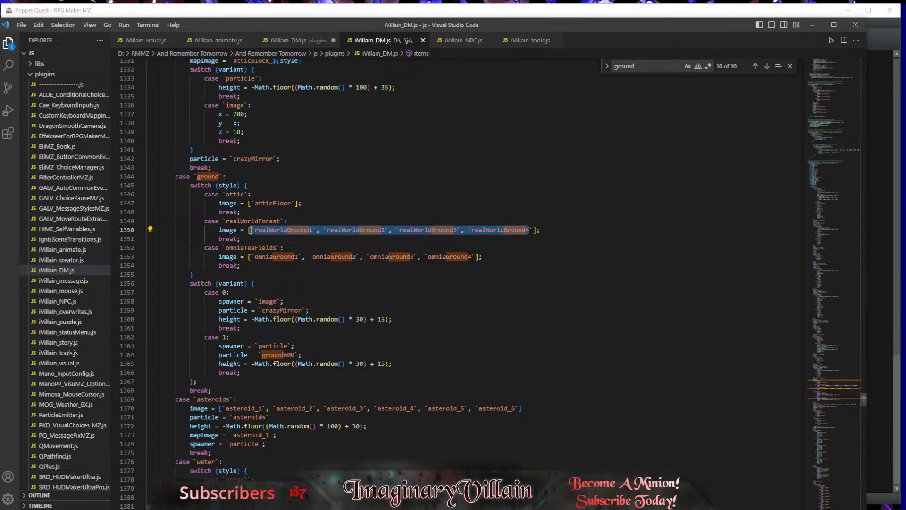
{"action": "key", "text": "alt+Tab"}
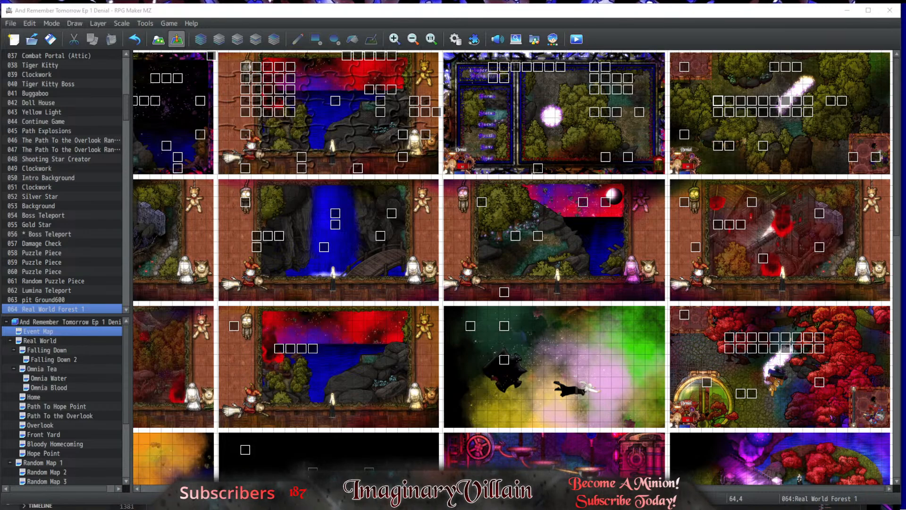
{"action": "key", "text": "alt+Tab"}
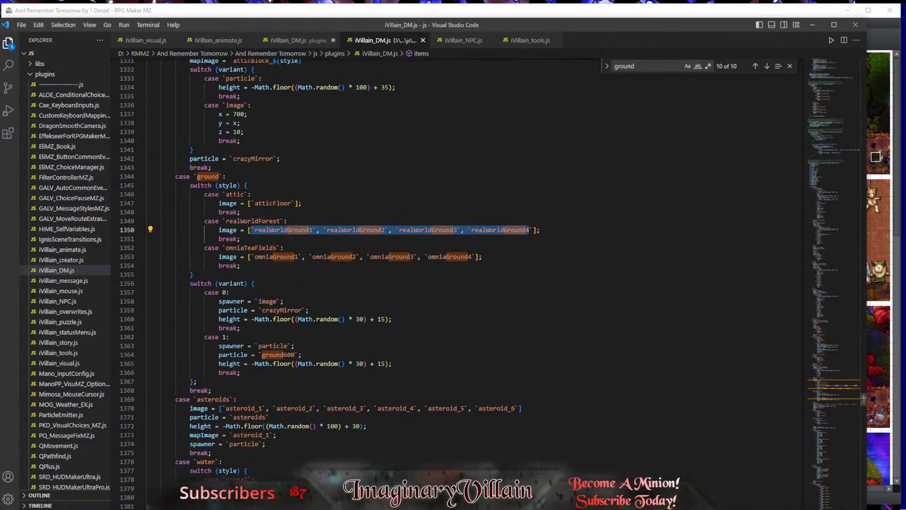
Step: In Poppet Quest's iVillain_DM.js, replace the attic ground style's image with realWorldGround1 through realWorldGround4 and save the file
{"action": "left_click", "coordinate": [289, 40]}
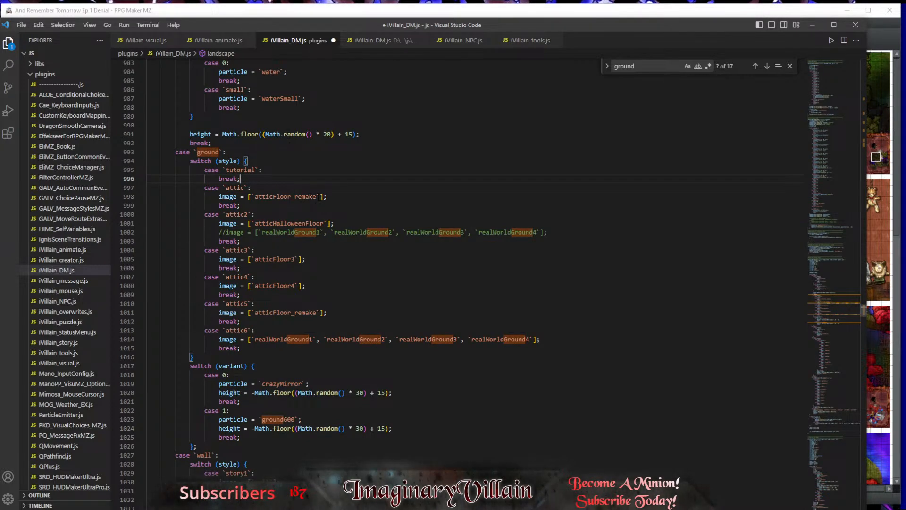
{"action": "left_click_drag", "start_coordinate": [317, 197], "coordinate": [255, 197]}
{"action": "key", "text": "ctrl+v"}
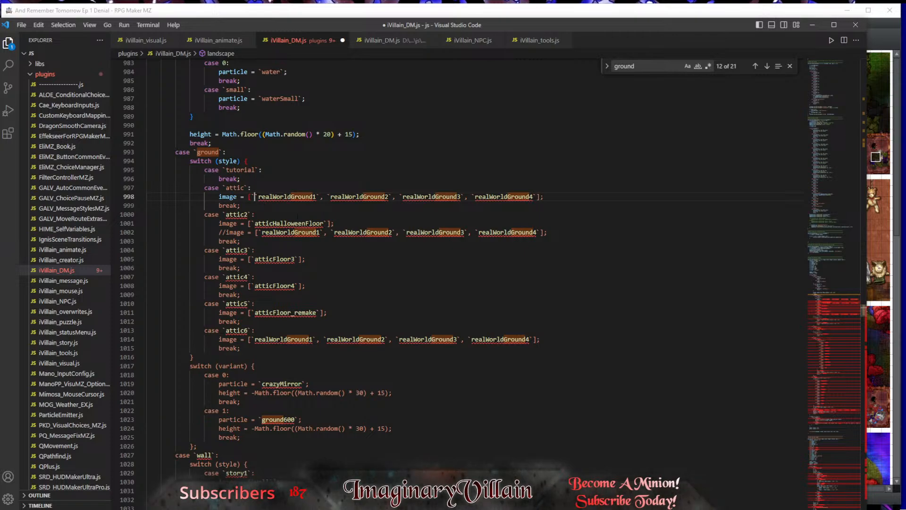
{"action": "key", "text": "BackSpace"}
{"action": "left_click", "coordinate": [291, 188]}
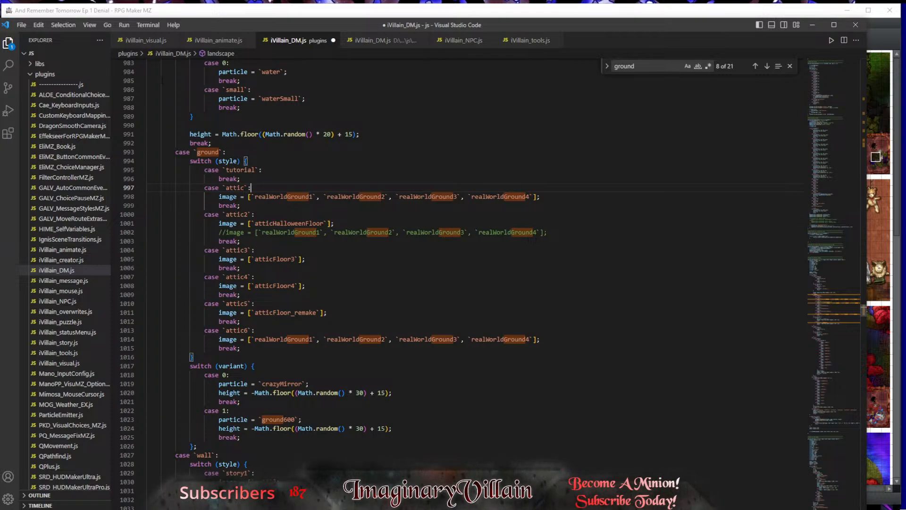
{"action": "key", "text": "ctrl+s"}
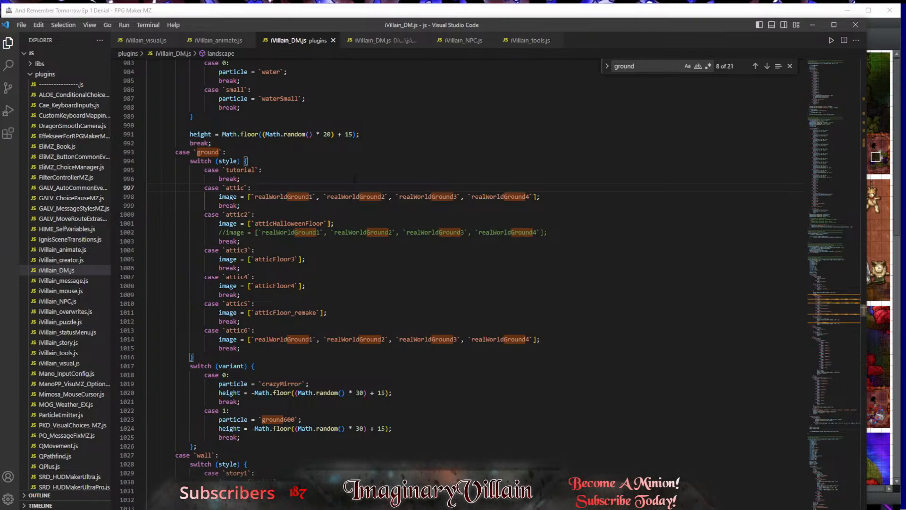
Step: Minimize the code editor, file browser and rename utility, and open the Forest 1 event in RPG Maker MZ's Attic 3 section
{"action": "left_click", "coordinate": [812, 24]}
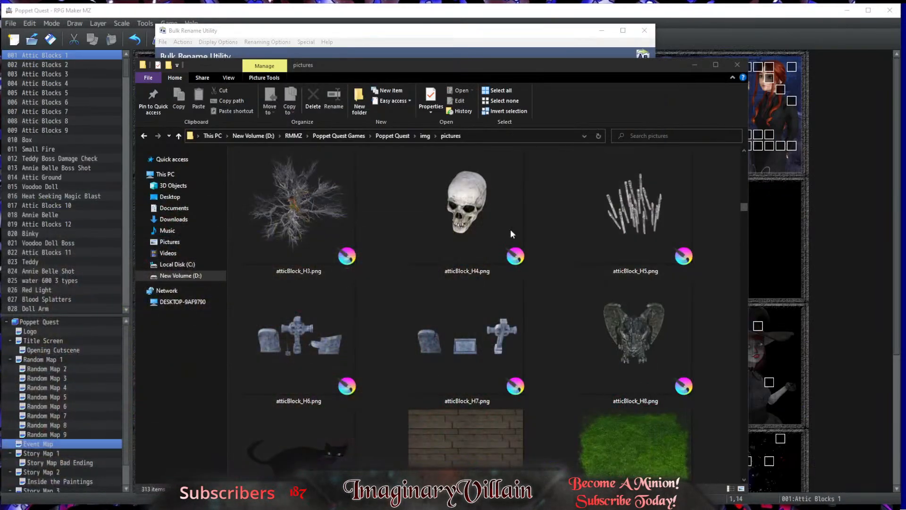
{"action": "left_click", "coordinate": [694, 65]}
{"action": "left_click", "coordinate": [698, 35]}
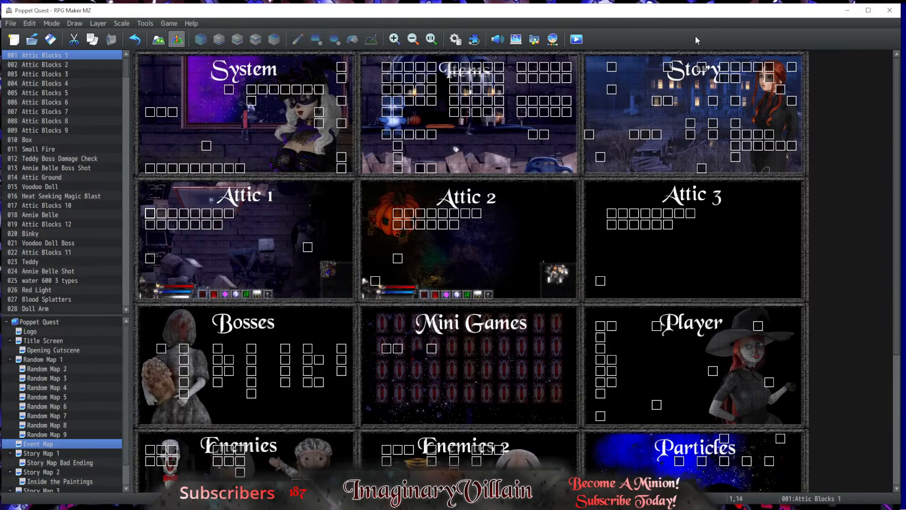
{"action": "double_click", "coordinate": [611, 214]}
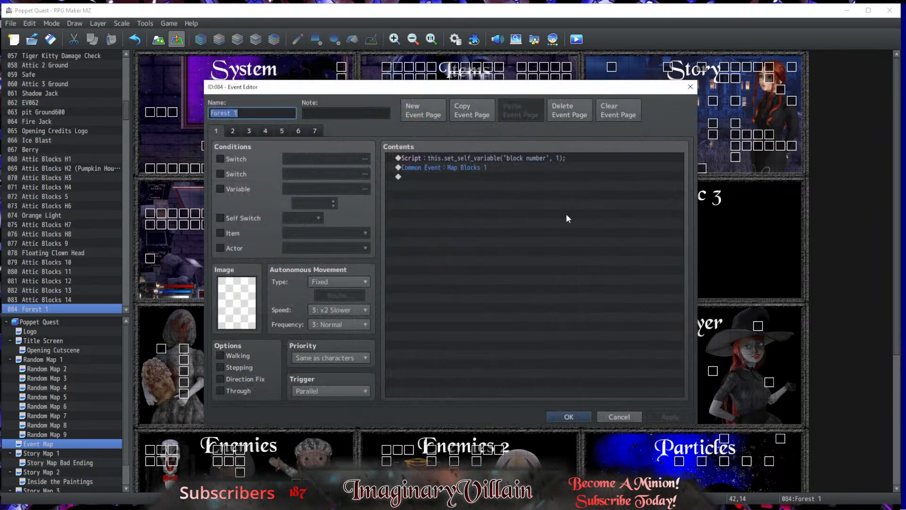
Step: In the Forest 1 event, set page 1's 'block number' self variable script value to Forest1 and save the event
{"action": "left_click", "coordinate": [495, 159]}
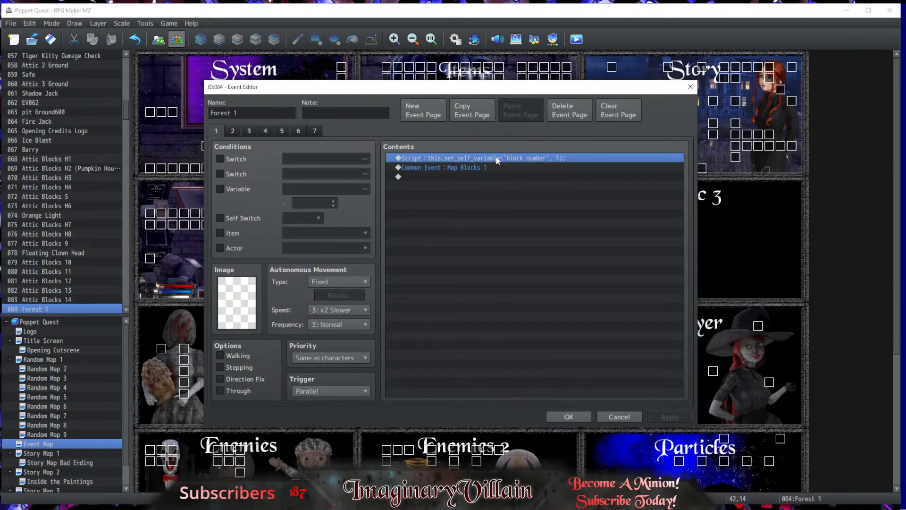
{"action": "key", "text": "alt+Tab"}
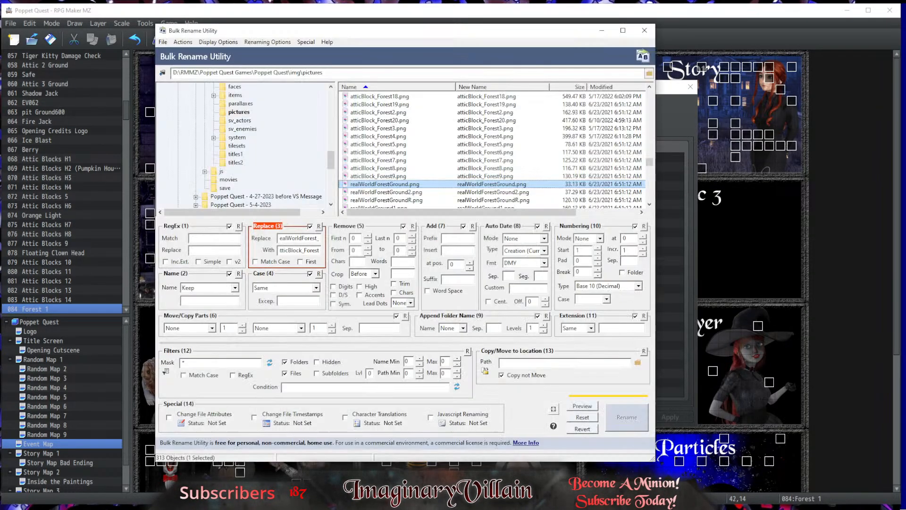
{"action": "left_click", "coordinate": [601, 32]}
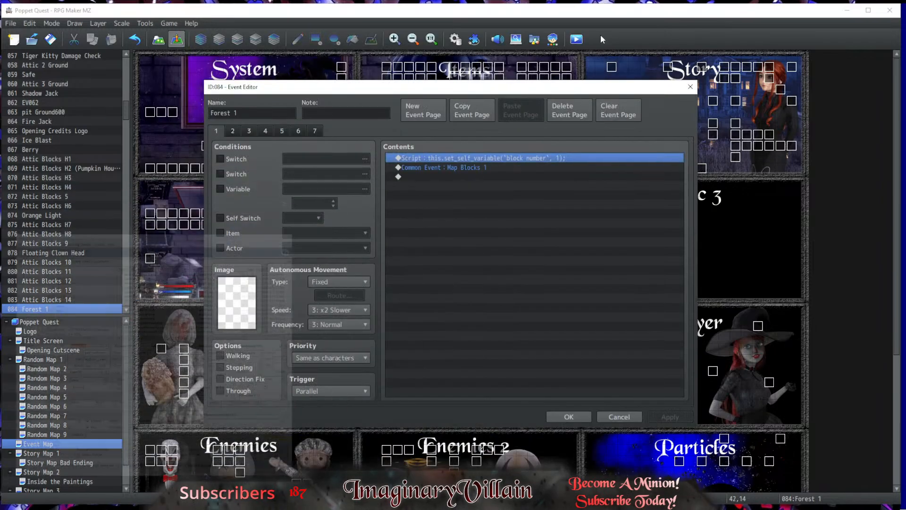
{"action": "double_click", "coordinate": [546, 157]}
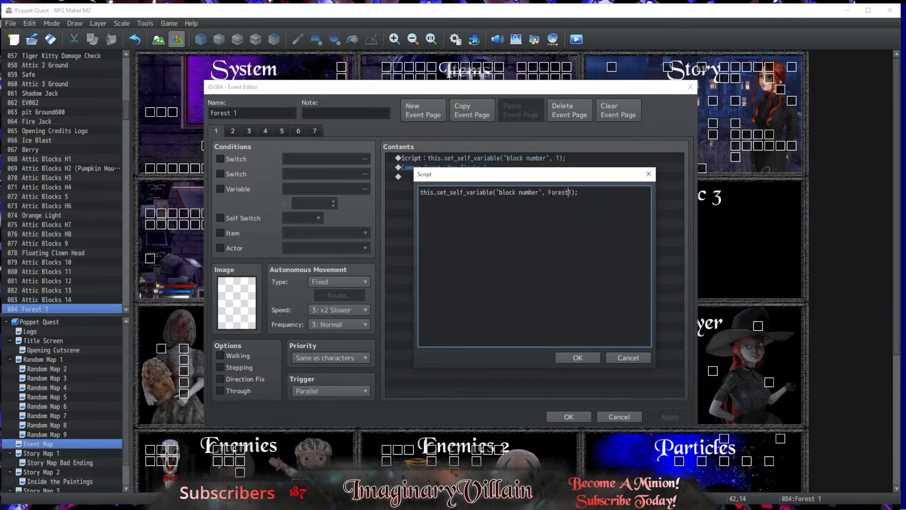
{"action": "left_click", "coordinate": [569, 192]}
{"action": "key", "text": "Delete"}
{"action": "left_click_drag", "start_coordinate": [569, 193], "coordinate": [551, 192]}
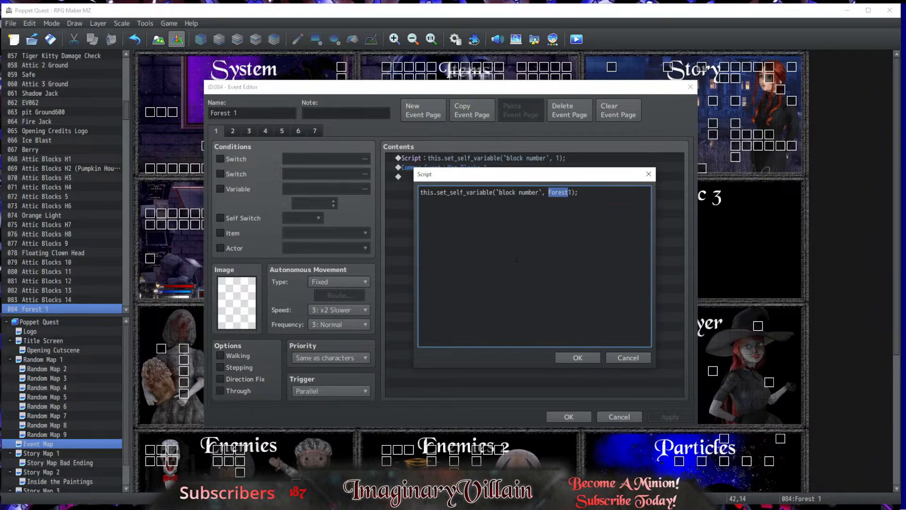
{"action": "left_click", "coordinate": [578, 358]}
{"action": "left_click", "coordinate": [571, 415]}
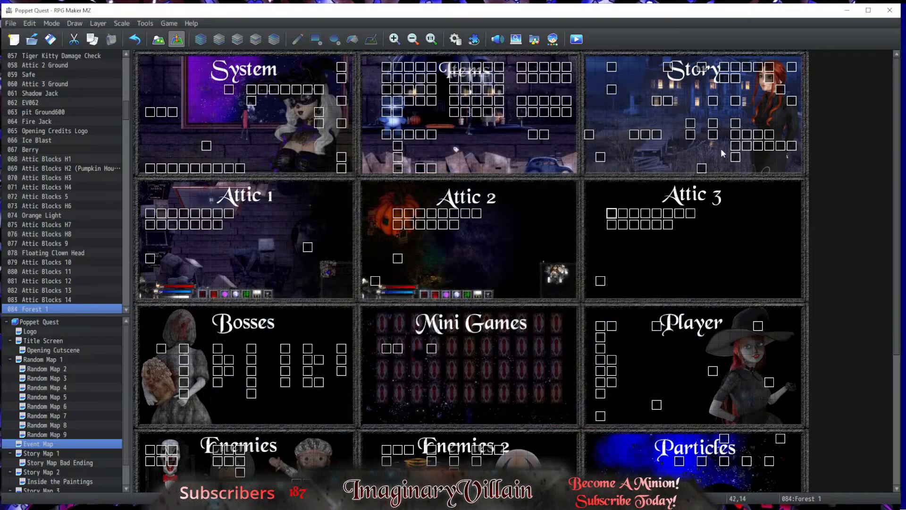
Step: Rename the Attic Blocks 2 event as Forest 2 and set page 1's 'block number' script value to Forest2
{"action": "double_click", "coordinate": [624, 216]}
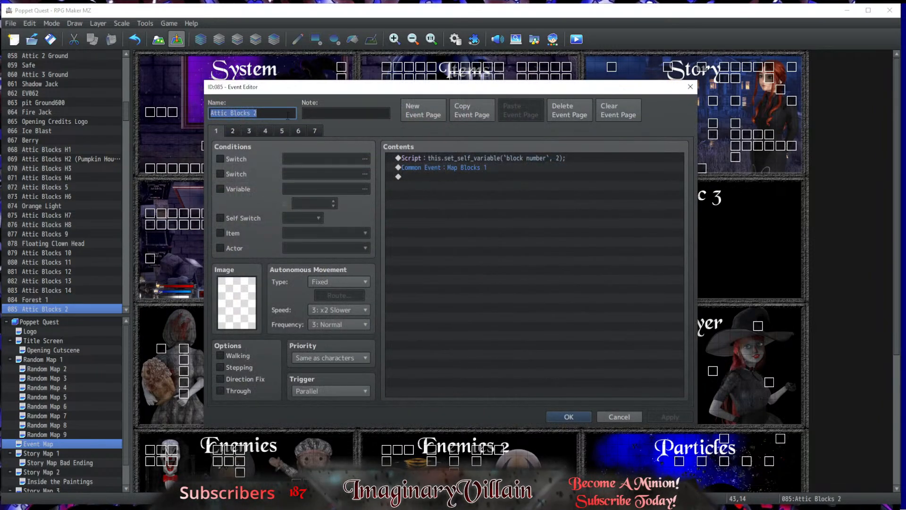
{"action": "type", "text": "Forest"}
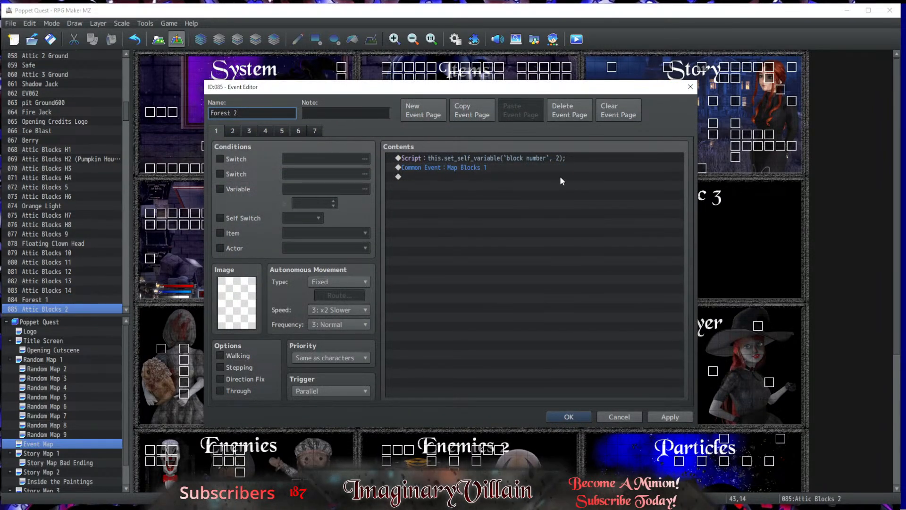
{"action": "double_click", "coordinate": [560, 157]}
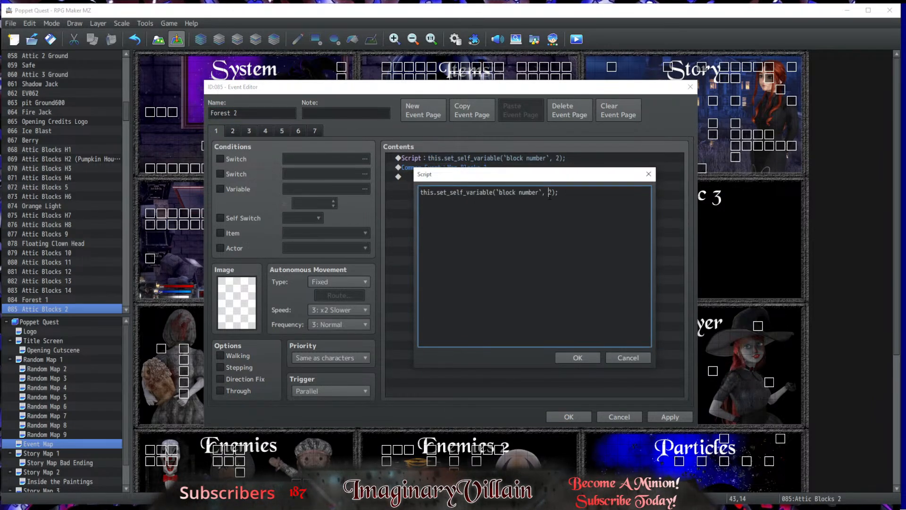
{"action": "left_click", "coordinate": [578, 358]}
Step: Copy the Forest2 script from page 1 of the Forest 2 event and replace page 3's block number script with it
{"action": "left_click", "coordinate": [251, 131]}
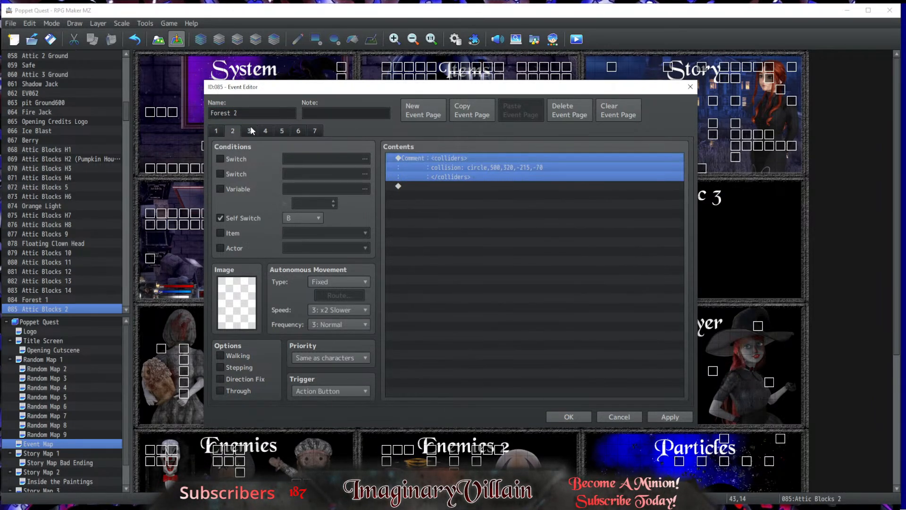
{"action": "left_click", "coordinate": [267, 131]}
{"action": "left_click", "coordinate": [282, 131]}
{"action": "left_click", "coordinate": [301, 131]}
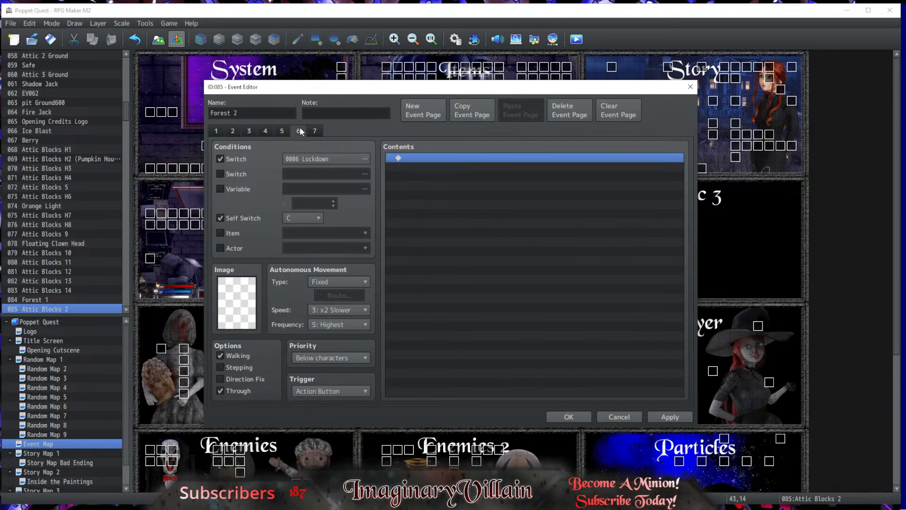
{"action": "left_click", "coordinate": [218, 132]}
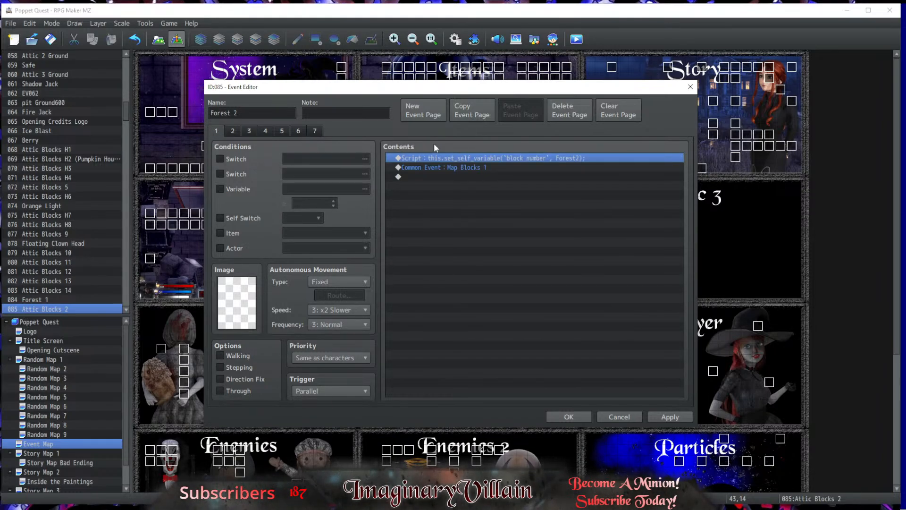
{"action": "left_click", "coordinate": [249, 131]}
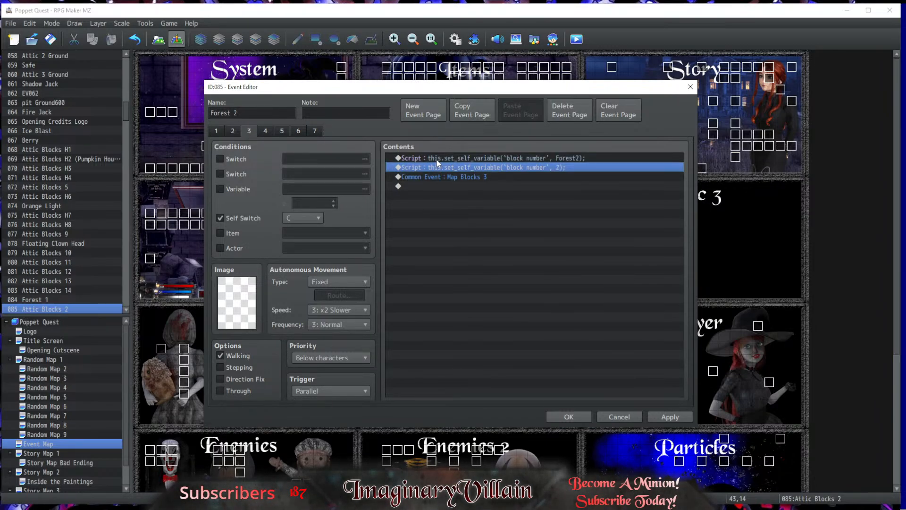
{"action": "left_click", "coordinate": [265, 131]}
Step: Replace page 5's block number script in Forest 2 with the copied Forest2 script, check the remaining pages and save the event
{"action": "left_click", "coordinate": [282, 132]}
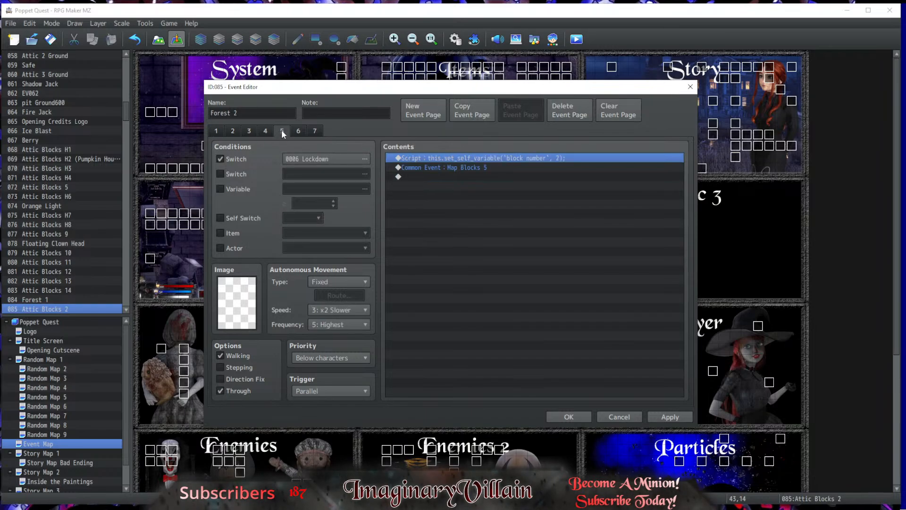
{"action": "double_click", "coordinate": [466, 167]}
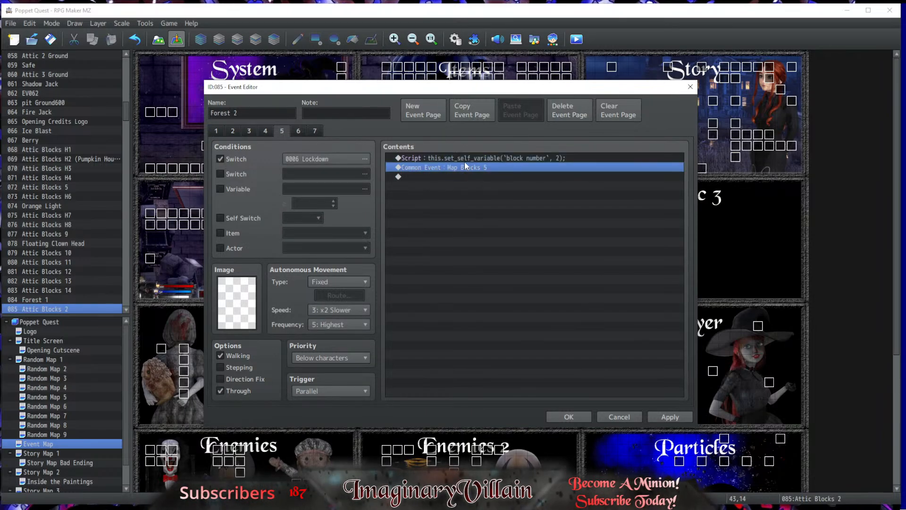
{"action": "left_click", "coordinate": [639, 416]}
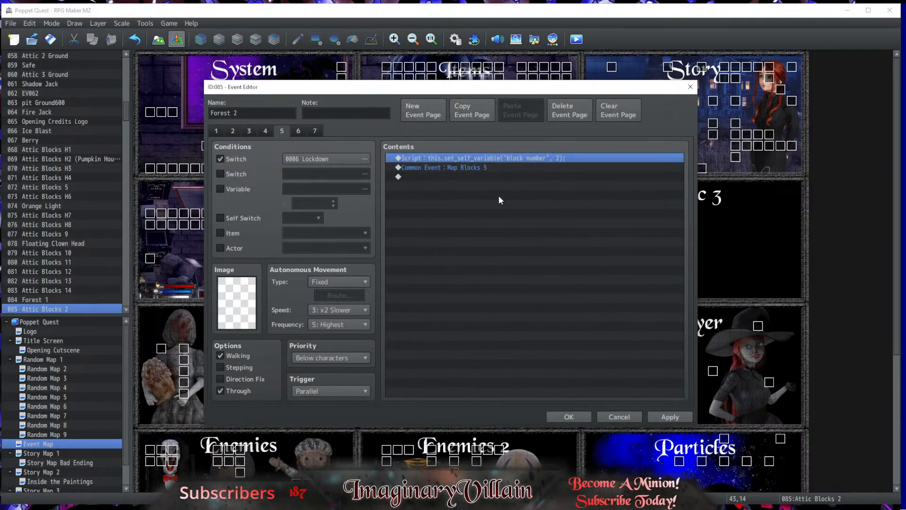
{"action": "left_click", "coordinate": [480, 168]}
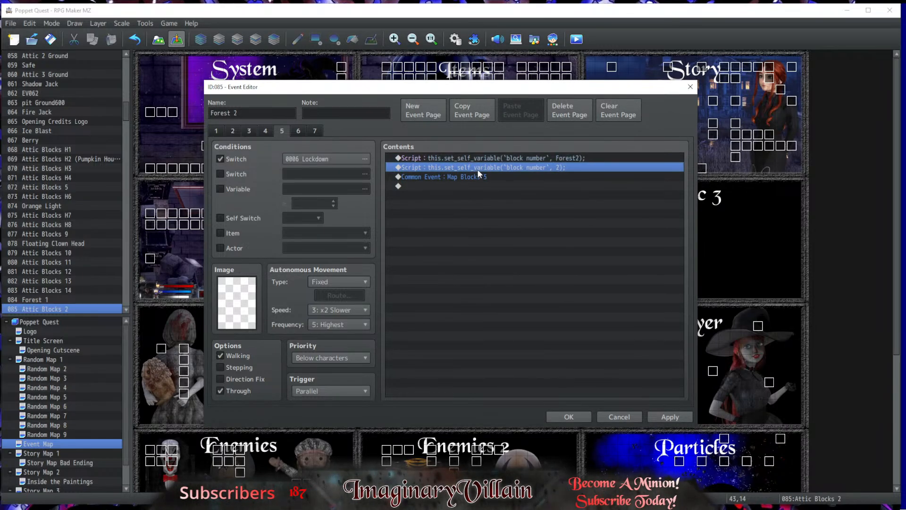
{"action": "left_click", "coordinate": [298, 131]}
{"action": "left_click", "coordinate": [313, 132]}
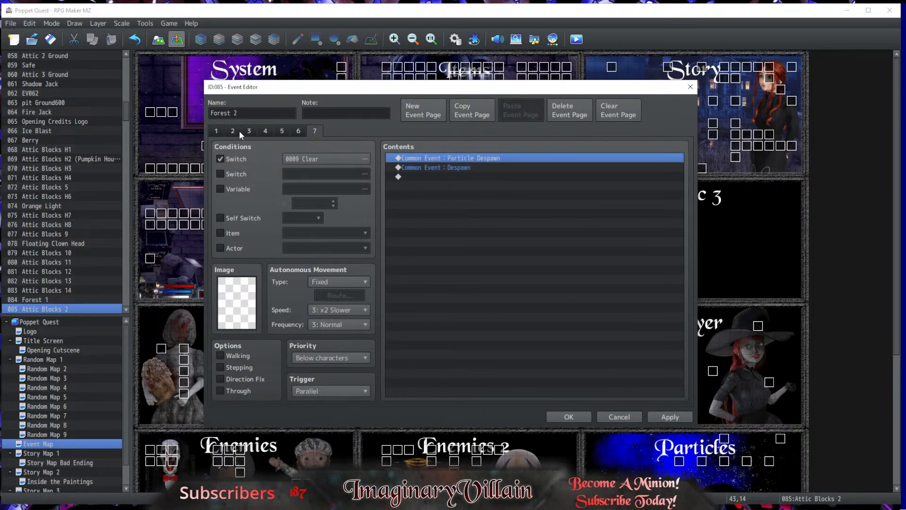
{"action": "left_click", "coordinate": [220, 132]}
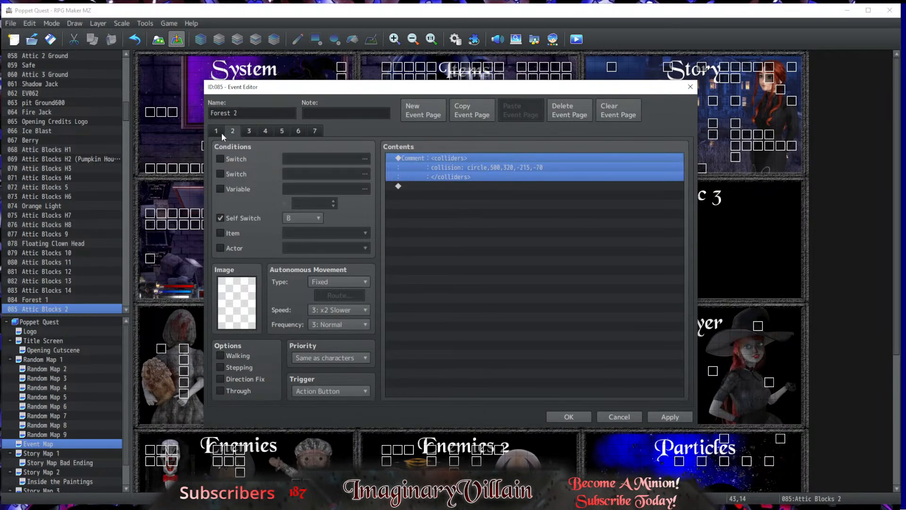
{"action": "left_click", "coordinate": [567, 417]}
Step: Copy Forest 1's page 1 script over the block number scripts on pages 3 and 5, and save the event
{"action": "double_click", "coordinate": [611, 215]}
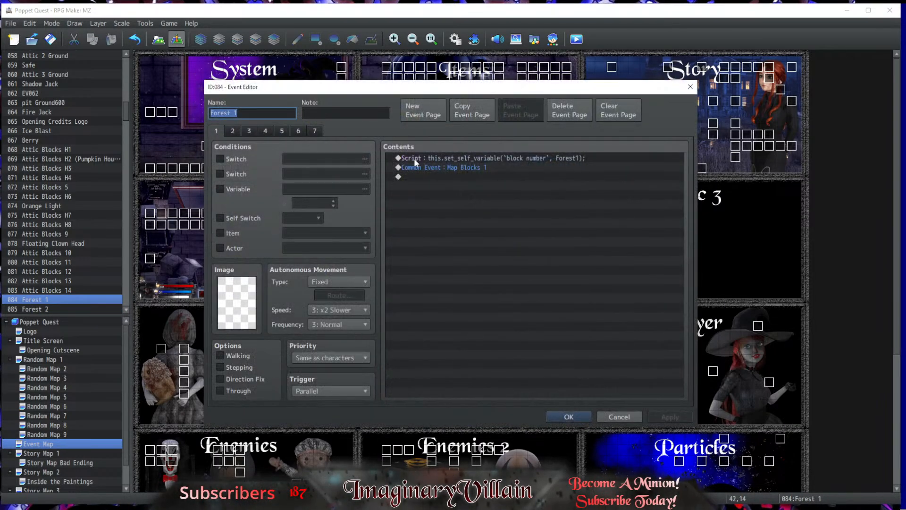
{"action": "left_click", "coordinate": [415, 160]}
{"action": "left_click", "coordinate": [250, 131]}
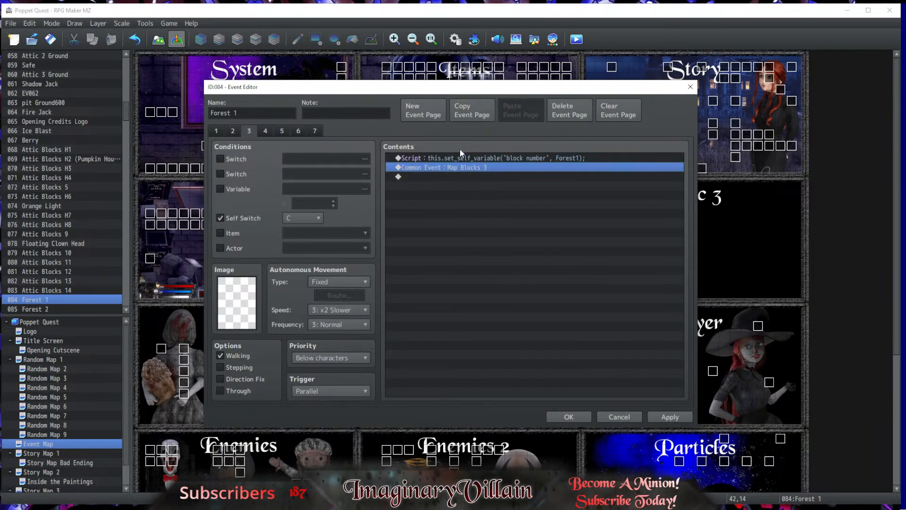
{"action": "left_click", "coordinate": [282, 131]}
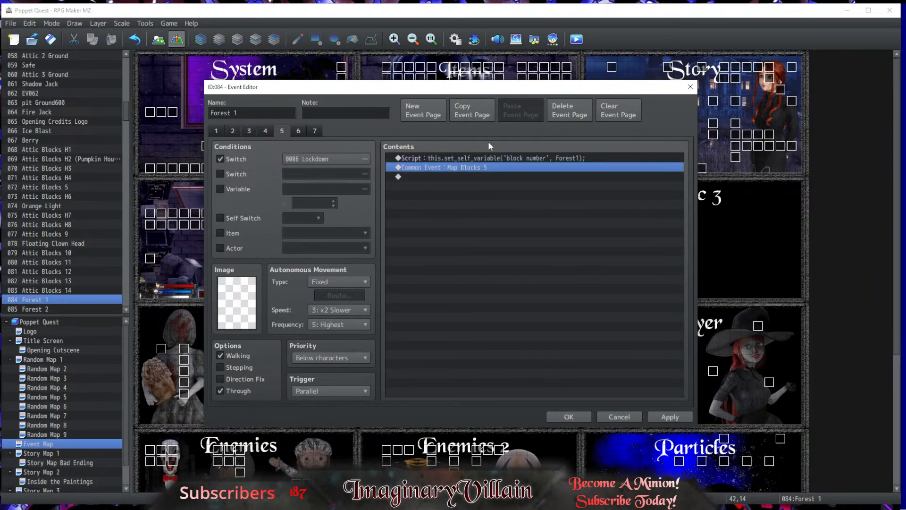
{"action": "left_click", "coordinate": [569, 418]}
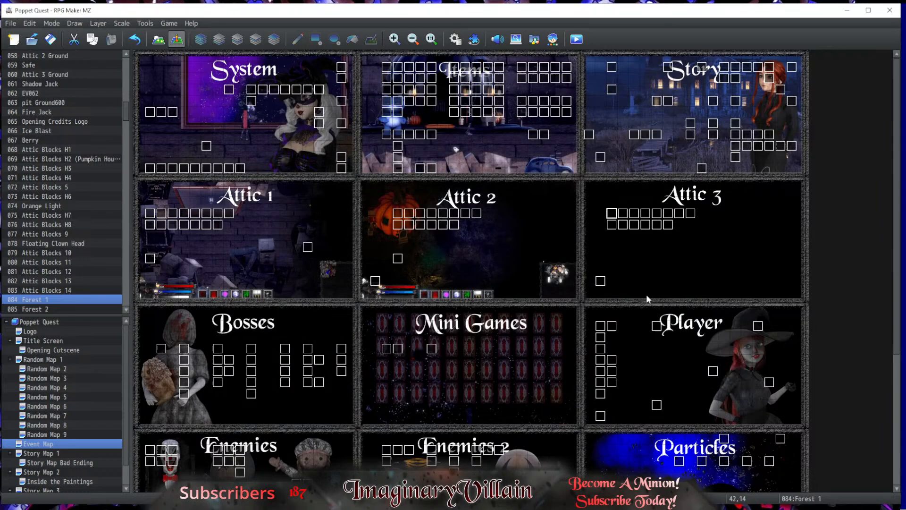
Step: Rename the Attic Blocks 3 event as Forest 3 and replace page 1's block number script with the pasted one, set to Forest3
{"action": "double_click", "coordinate": [636, 215]}
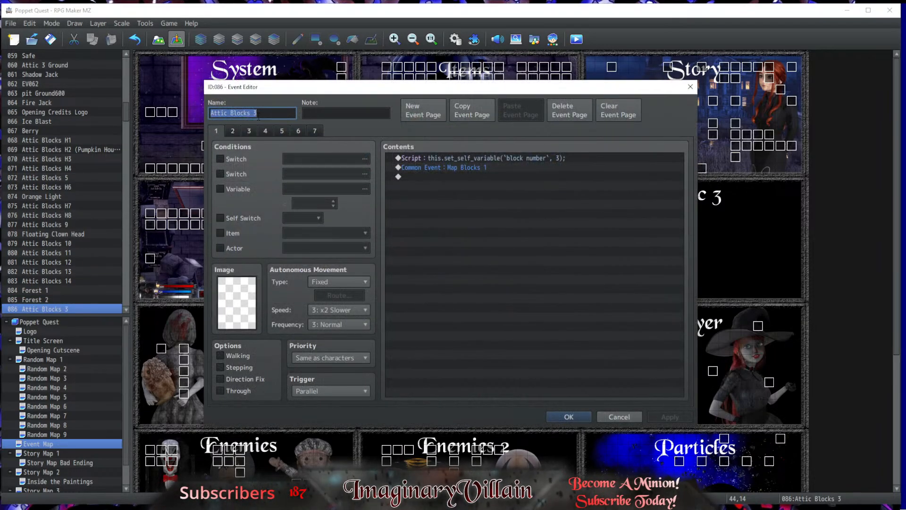
{"action": "left_click_drag", "start_coordinate": [250, 113], "coordinate": [188, 113]}
{"action": "type", "text": "Forest"}
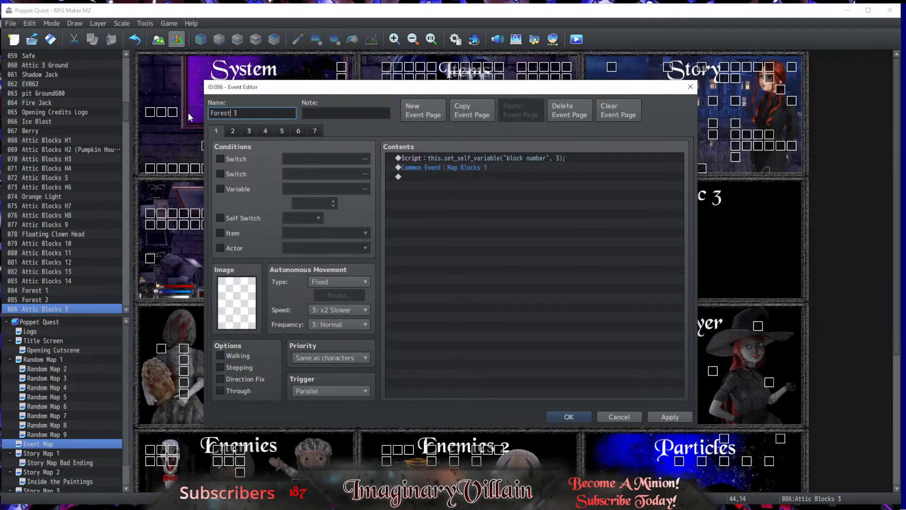
{"action": "left_click", "coordinate": [442, 158]}
{"action": "key", "text": "ctrl+v"}
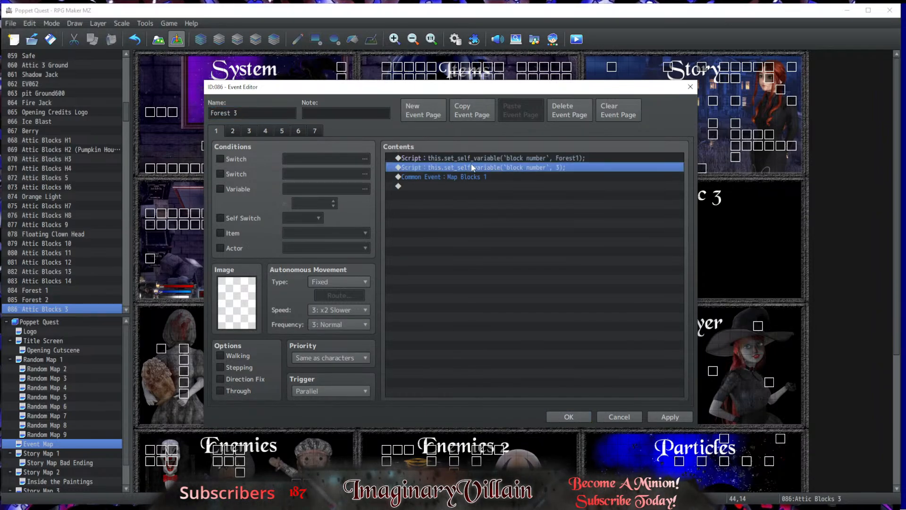
{"action": "key", "text": "Delete"}
{"action": "double_click", "coordinate": [516, 159]}
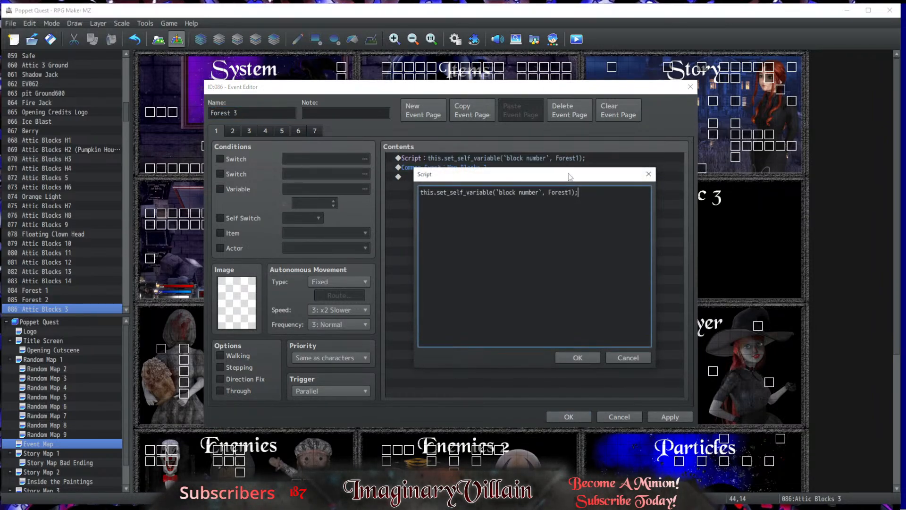
{"action": "left_click", "coordinate": [571, 192]}
{"action": "key", "text": "BackSpace"}
{"action": "type", "text": "3"}
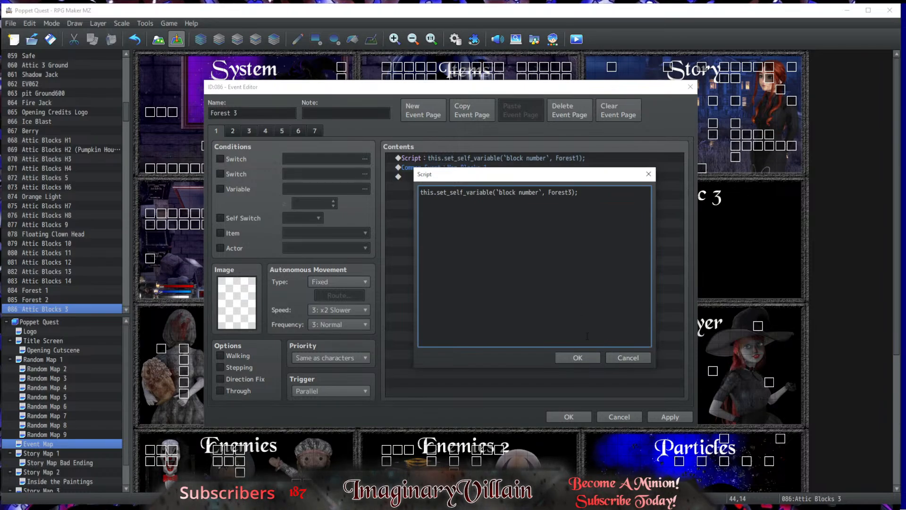
{"action": "left_click", "coordinate": [578, 358]}
Step: Replace page 3's block number script in Forest 3 with the copied Forest1 script
{"action": "left_click", "coordinate": [248, 131]}
{"action": "left_click", "coordinate": [558, 166]}
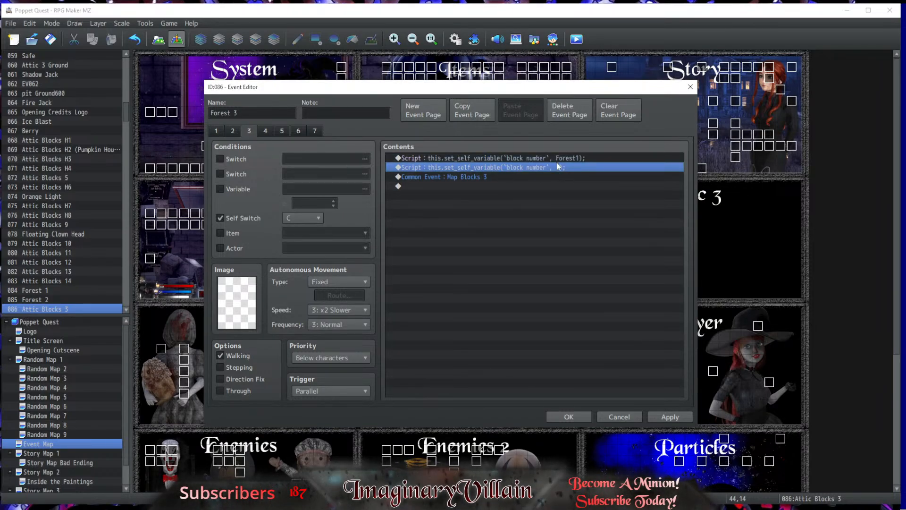
{"action": "key", "text": "Delete"}
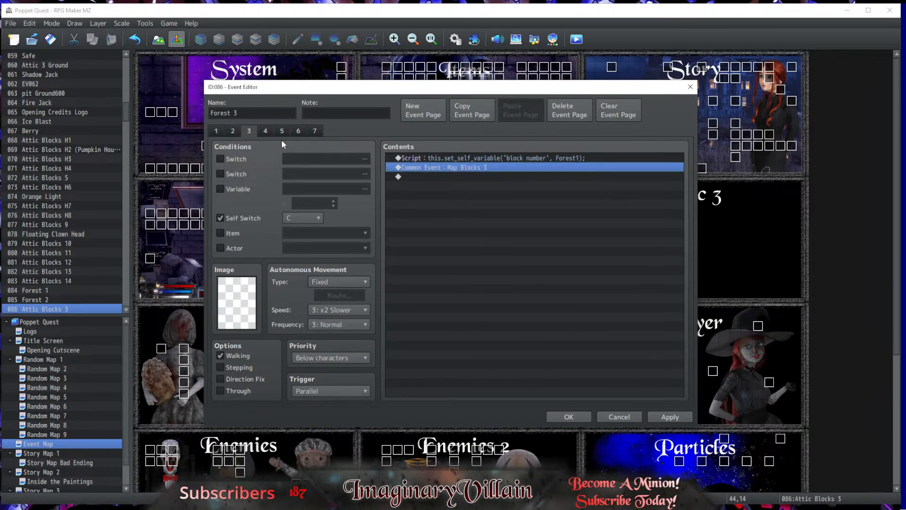
Step: Copy the Forest3 script from page 1 of Forest 3 and put it in place of page 3's Forest1 script
{"action": "left_click", "coordinate": [216, 131]}
{"action": "left_click", "coordinate": [513, 158]}
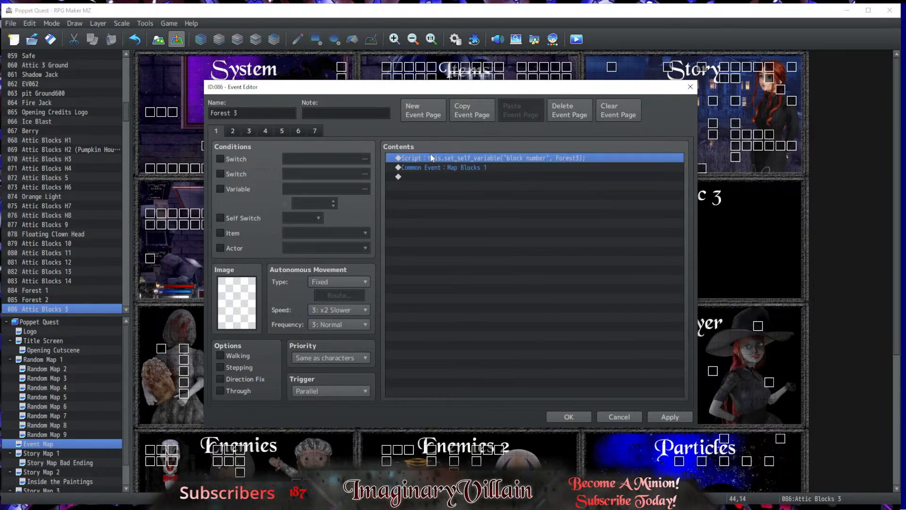
{"action": "left_click", "coordinate": [249, 131]}
{"action": "left_click", "coordinate": [456, 157]}
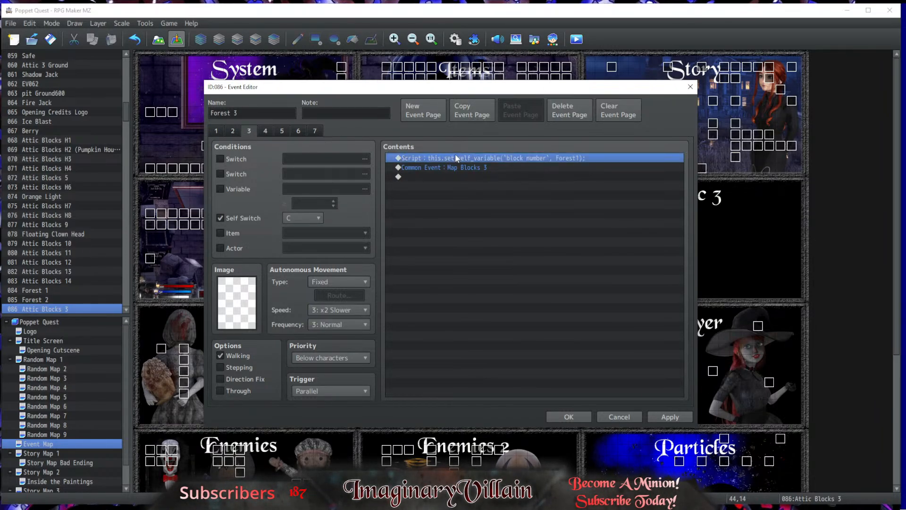
{"action": "key", "text": "Down"}
Step: Replace page 5's block number script in Forest 3 with the Forest3 script, check pages 6 and 7, and save the event
{"action": "left_click", "coordinate": [280, 132]}
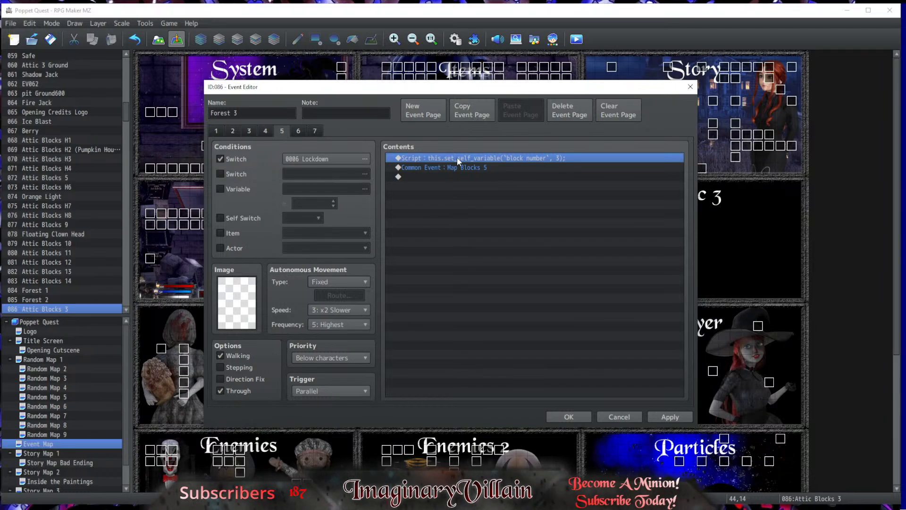
{"action": "key", "text": "Delete"}
{"action": "type", "text": "◆Script：this.set_self_variable(`block number`, Forest3);"}
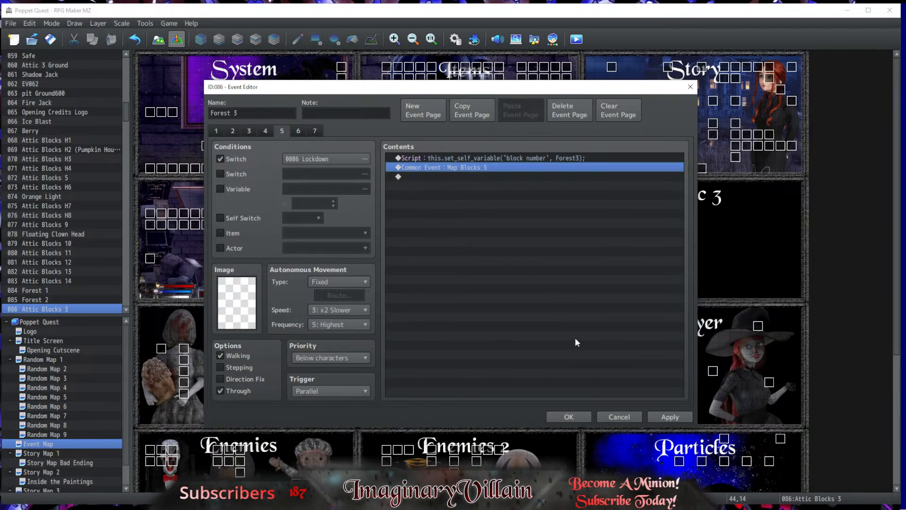
{"action": "left_click", "coordinate": [298, 131]}
{"action": "left_click", "coordinate": [314, 131]}
{"action": "left_click", "coordinate": [573, 417]}
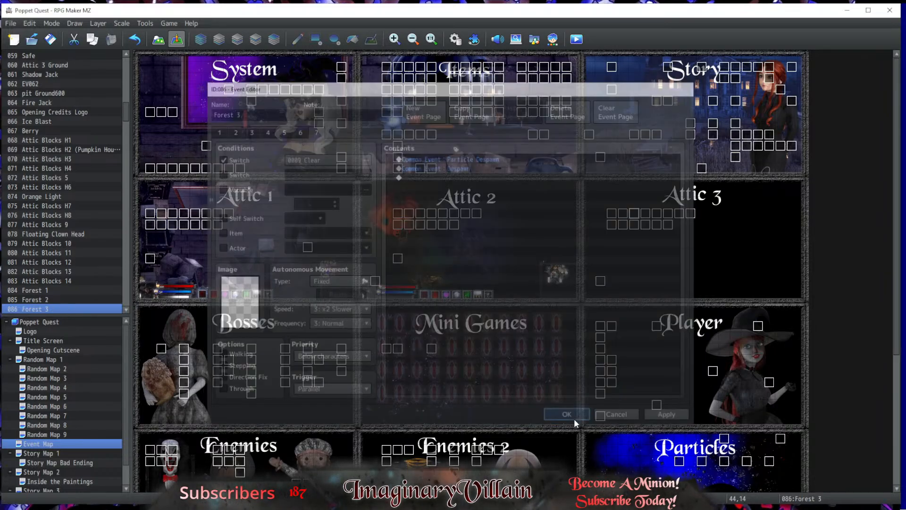
Step: Open the Attic Blocks 4 event on the Event Map and rename it as Forest 4
{"action": "double_click", "coordinate": [646, 214]}
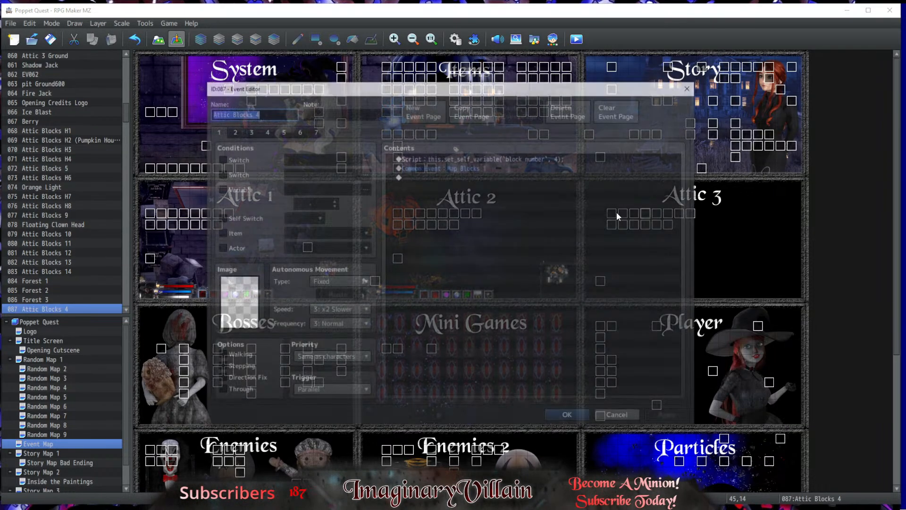
{"action": "left_click", "coordinate": [252, 112]}
{"action": "left_click_drag", "start_coordinate": [251, 113], "coordinate": [188, 115]}
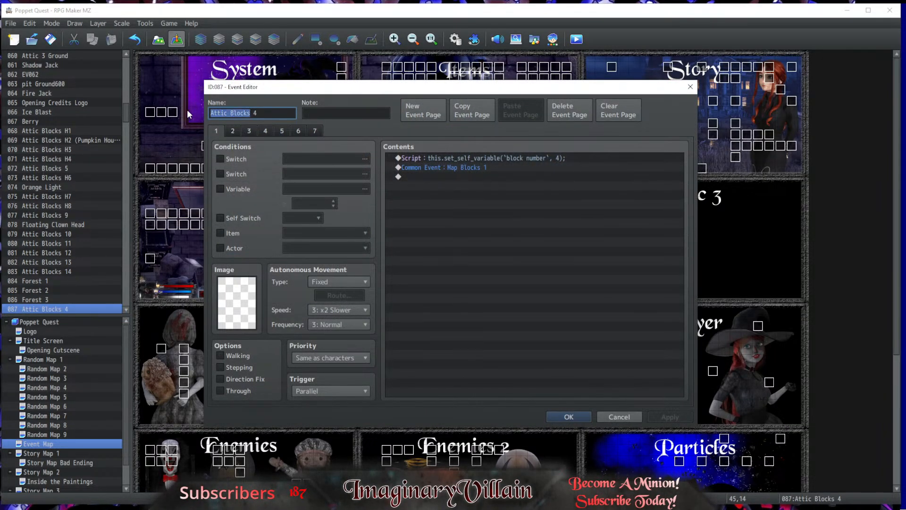
{"action": "type", "text": "Forest"}
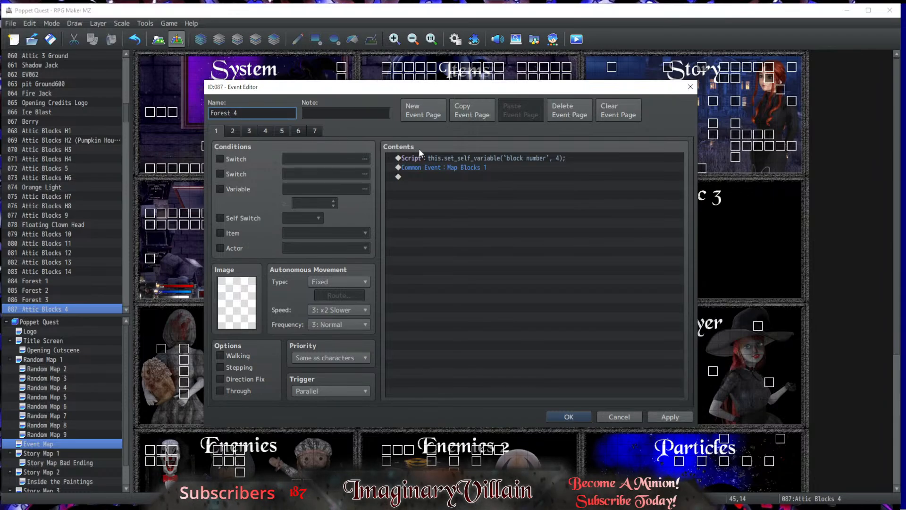
Step: Replace page 1's block number script in Forest 4 with the pasted script, changing its value to Forest4
{"action": "left_click", "coordinate": [436, 164]}
{"action": "key", "text": "ctrl+v"}
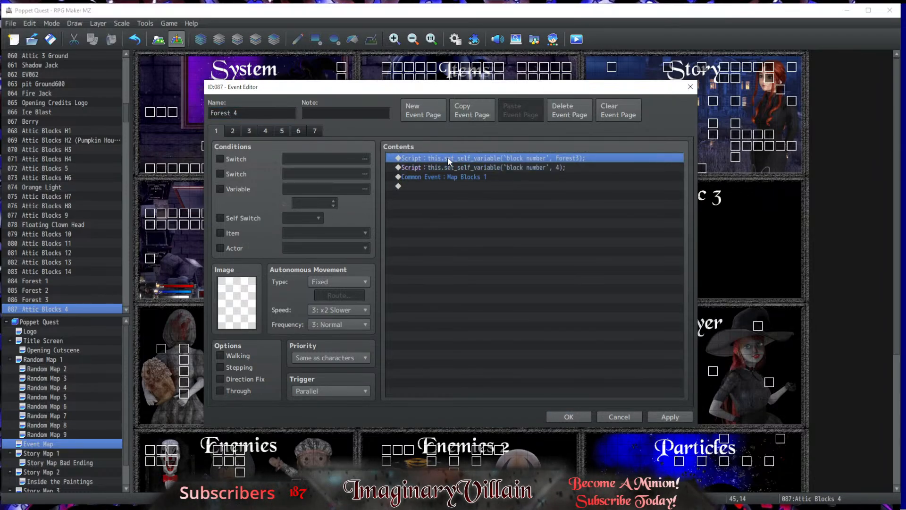
{"action": "double_click", "coordinate": [448, 157]}
{"action": "key", "text": "BackSpace"}
{"action": "type", "text": "4);"}
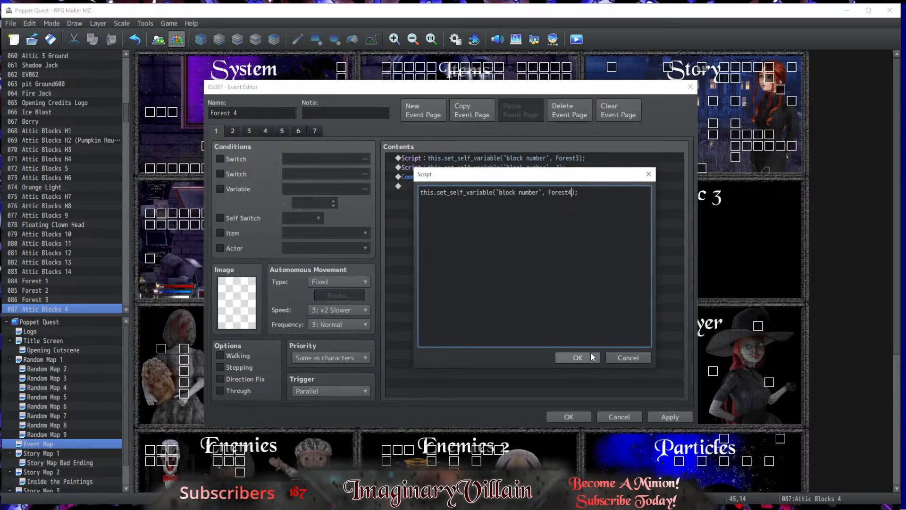
{"action": "left_click", "coordinate": [578, 358]}
{"action": "left_click", "coordinate": [537, 167]}
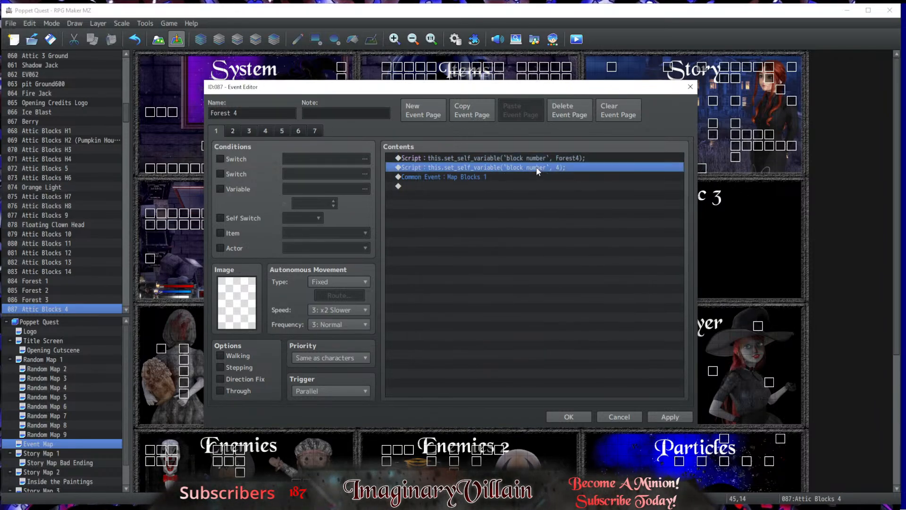
{"action": "key", "text": "Delete"}
{"action": "left_click", "coordinate": [526, 157]}
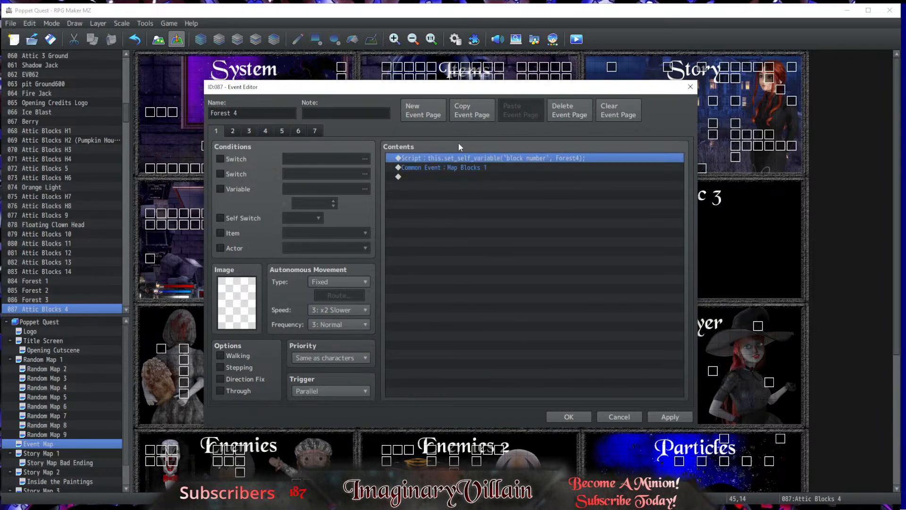
Step: Replace the block number scripts on pages 3 and 5 of Forest 4 with the Forest4 script and save the event
{"action": "left_click", "coordinate": [248, 129]}
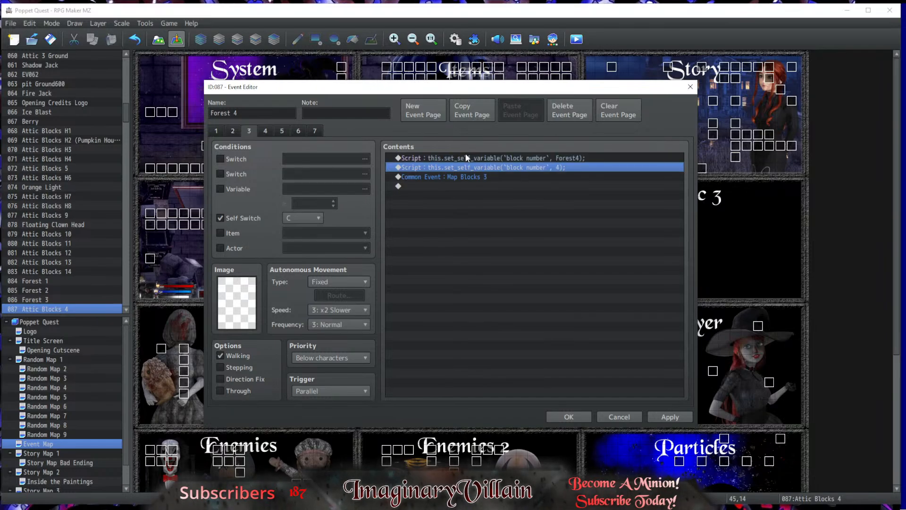
{"action": "left_click", "coordinate": [232, 132]}
{"action": "left_click", "coordinate": [264, 134]}
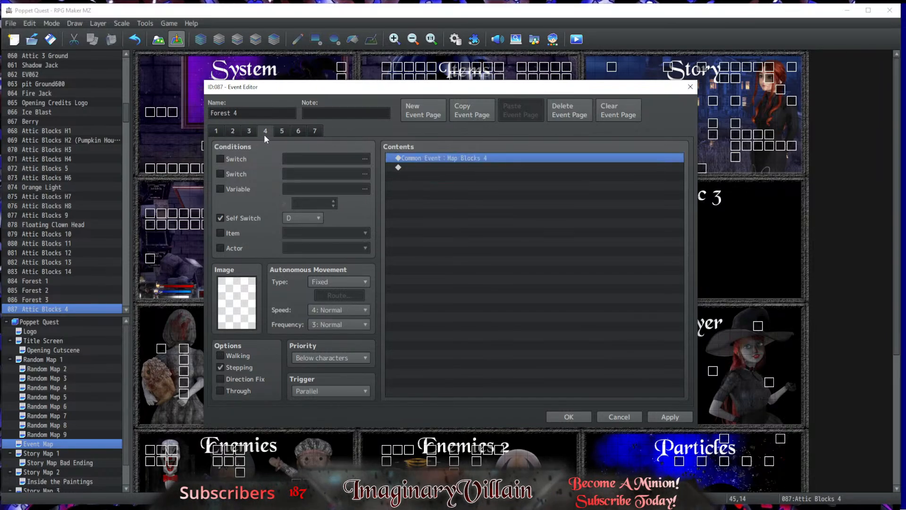
{"action": "left_click", "coordinate": [278, 132]}
{"action": "key", "text": "Delete"}
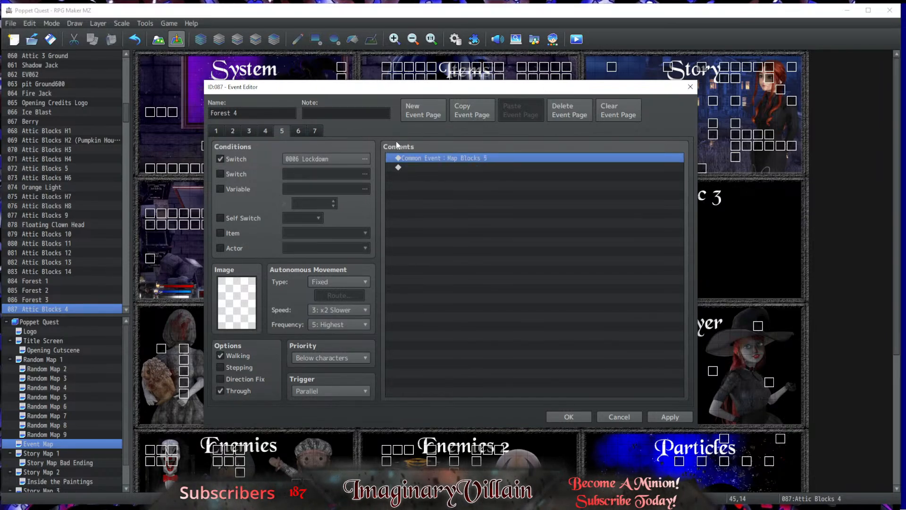
{"action": "key", "text": "ctrl+v"}
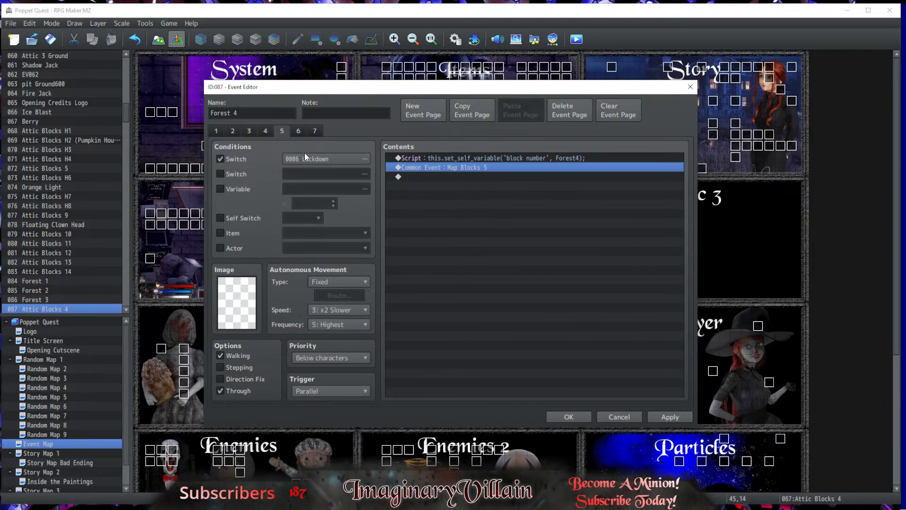
{"action": "left_click", "coordinate": [569, 417]}
{"action": "key", "text": "ctrl+v"}
Step: Rename the Attic Blocks 5 event as Forest 5 and replace page 1's block number script with the copied Forest4 script
{"action": "double_click", "coordinate": [661, 219]}
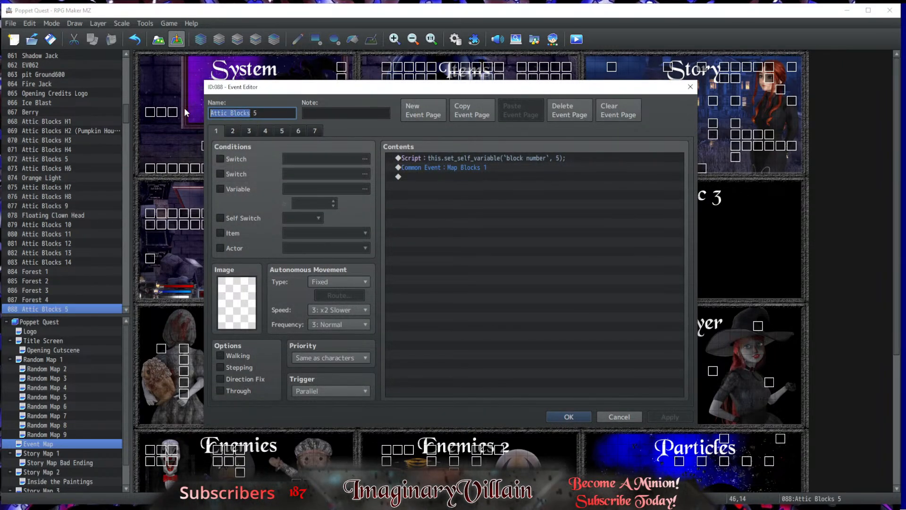
{"action": "type", "text": "Forest 5"}
{"action": "left_click", "coordinate": [529, 157]}
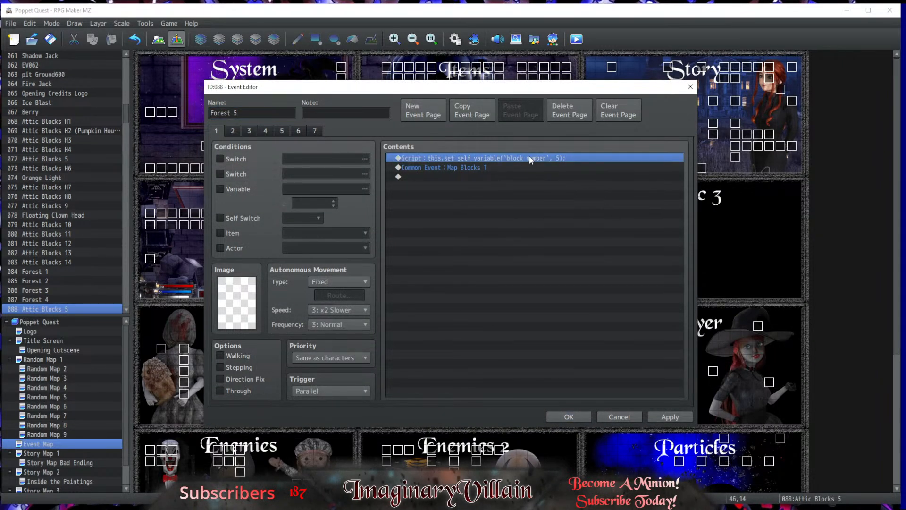
{"action": "key", "text": "ctrl+v"}
{"action": "left_click", "coordinate": [532, 160]}
{"action": "left_click", "coordinate": [530, 168]}
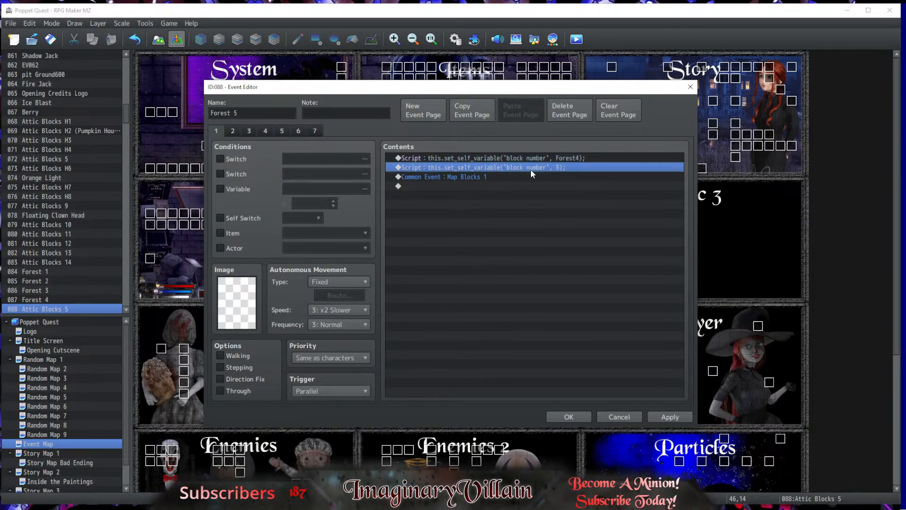
{"action": "key", "text": "Delete"}
Step: Change the block number value in Forest 5's page 1 script to Forest5
{"action": "double_click", "coordinate": [529, 160]}
{"action": "left_click", "coordinate": [572, 193]}
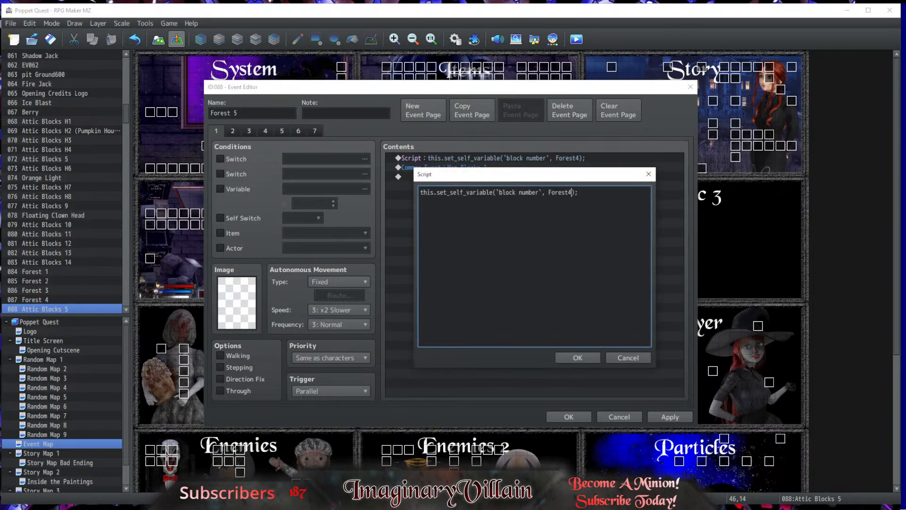
{"action": "key", "text": "BackSpace"}
{"action": "type", "text": "5"}
{"action": "left_click", "coordinate": [571, 357]}
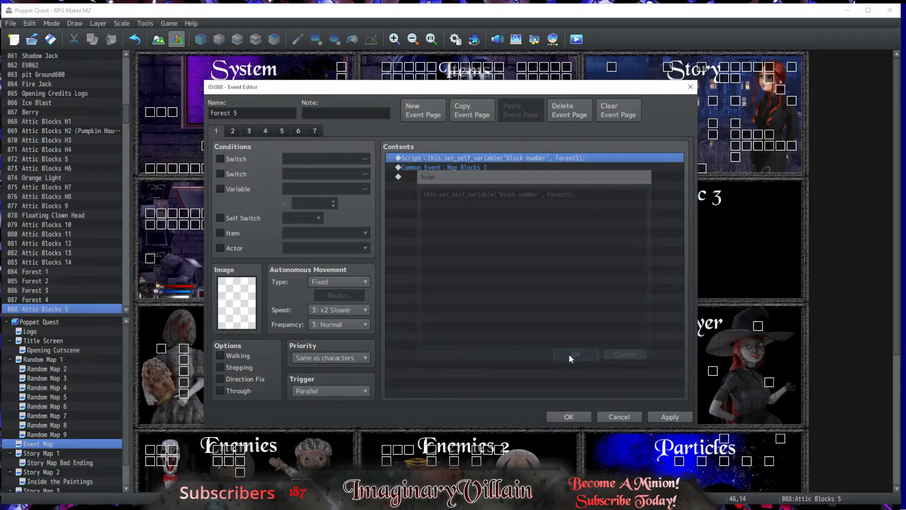
Step: Replace the block number scripts on pages 3 and 5 of Forest 5 with the Forest5 script, check page 7, and save the event
{"action": "left_click", "coordinate": [249, 130]}
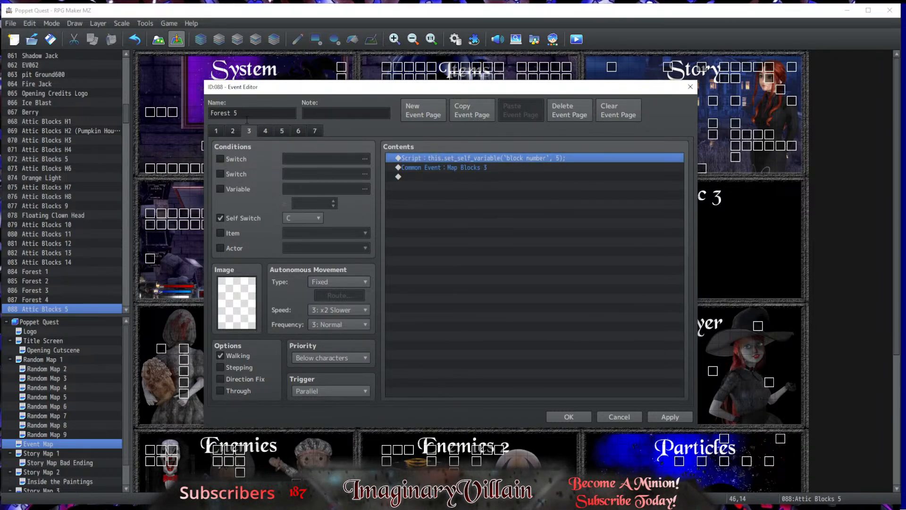
{"action": "left_click", "coordinate": [216, 130]}
{"action": "left_click", "coordinate": [249, 130]}
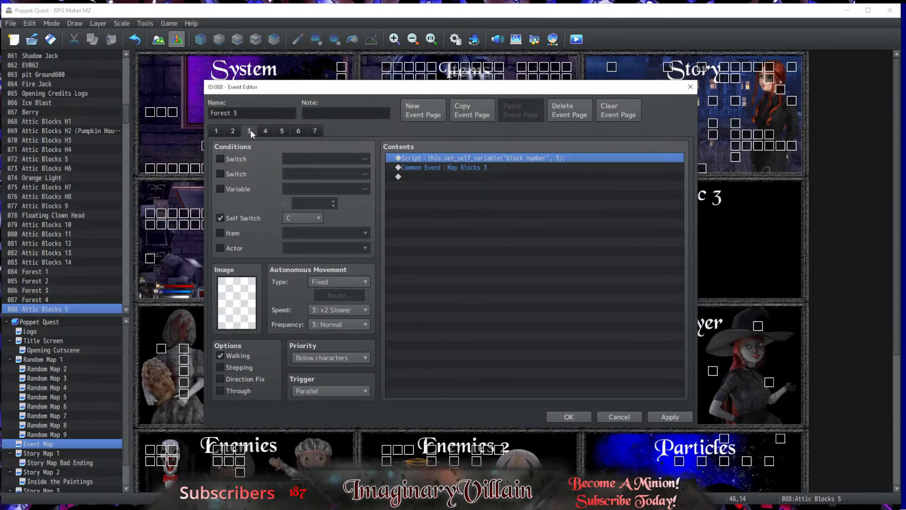
{"action": "left_click", "coordinate": [427, 167]}
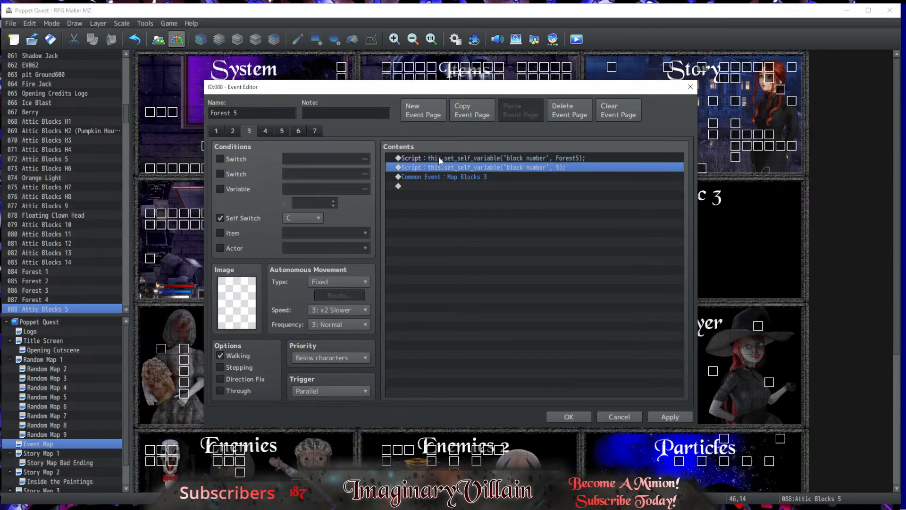
{"action": "left_click", "coordinate": [282, 131]}
{"action": "key", "text": "Down"}
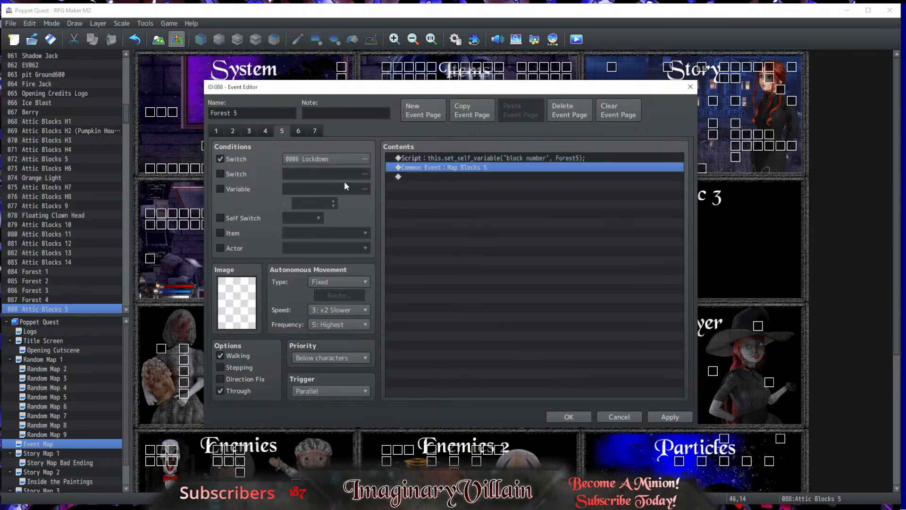
{"action": "left_click", "coordinate": [314, 131]}
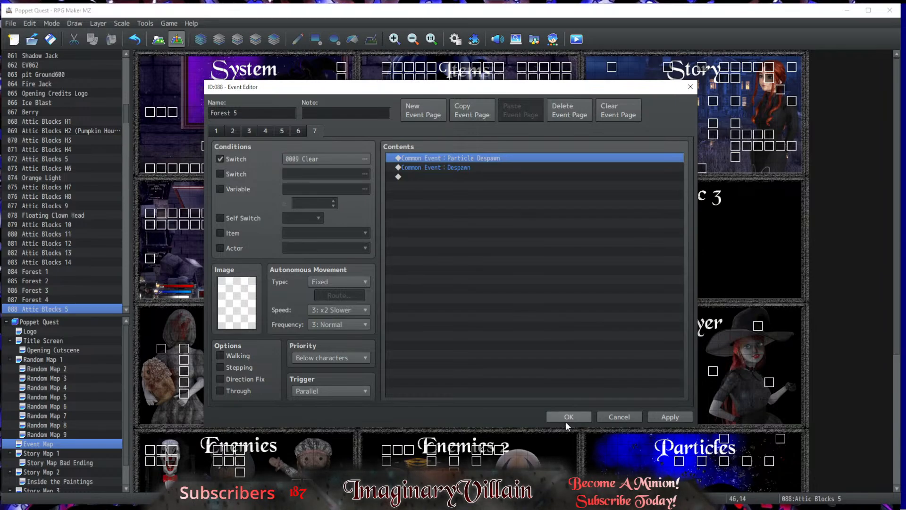
{"action": "left_click", "coordinate": [569, 416]}
Step: Rename the Attic Blocks 6 event as Forest 6 and replace page 1's block number script with the copied Forest5 script
{"action": "double_click", "coordinate": [665, 222]}
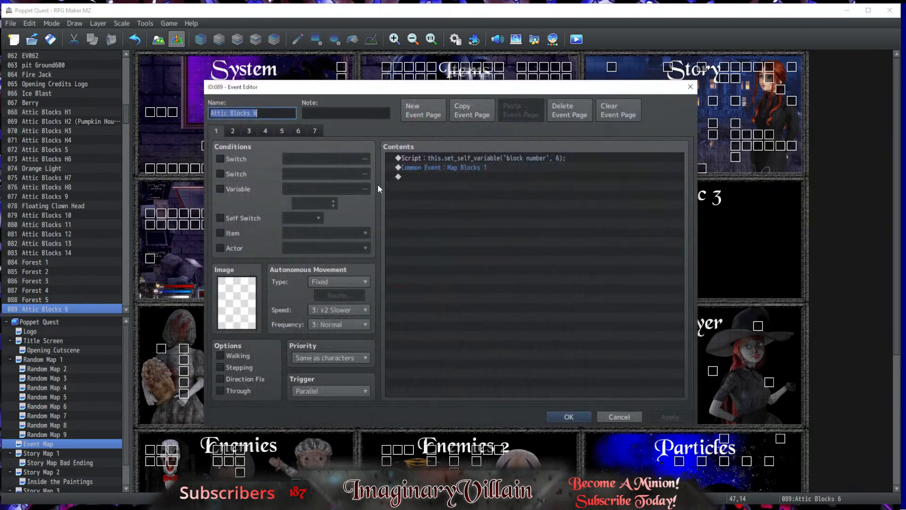
{"action": "left_click_drag", "start_coordinate": [251, 113], "coordinate": [200, 116]}
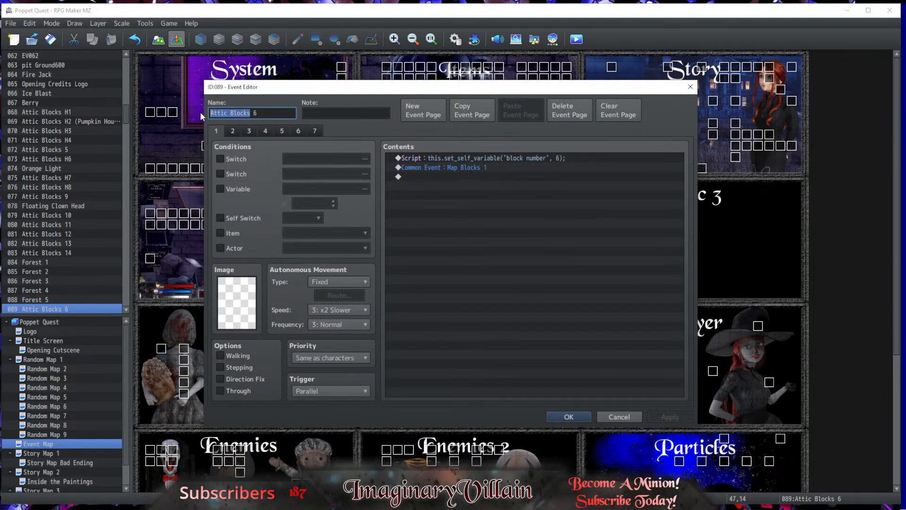
{"action": "type", "text": "Forest"}
{"action": "left_click", "coordinate": [536, 159]}
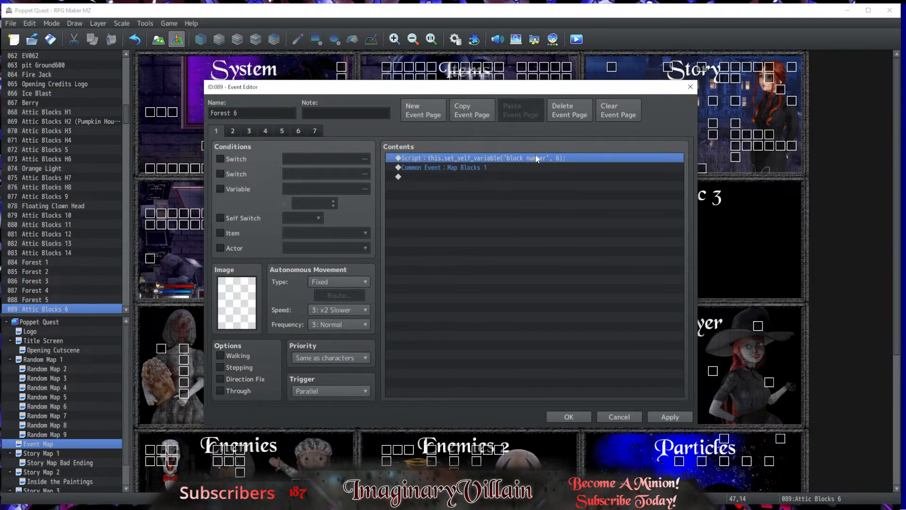
{"action": "key", "text": "ctrl+v"}
{"action": "key", "text": "Delete"}
{"action": "left_click", "coordinate": [540, 159]}
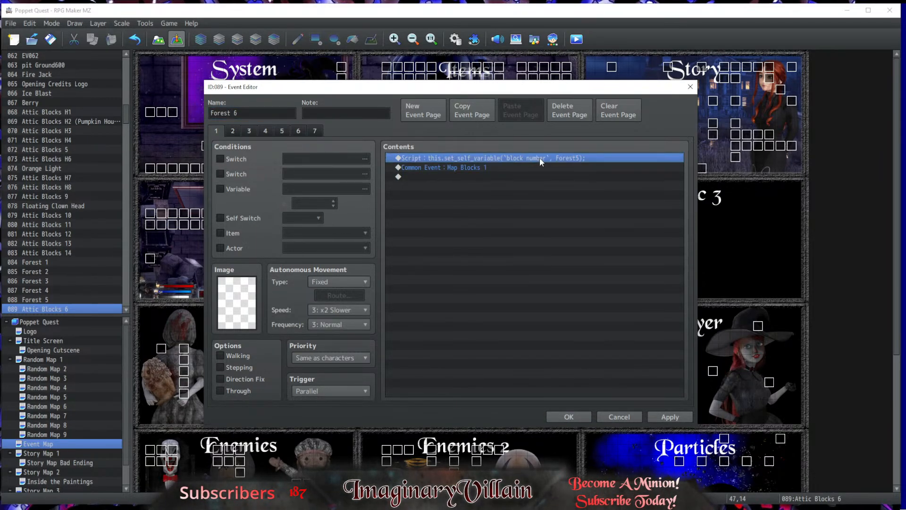
Step: Change the block number value in Forest 6's page 1 script to Forest6
{"action": "double_click", "coordinate": [539, 158]}
{"action": "left_click", "coordinate": [572, 192]}
{"action": "key", "text": "BackSpace"}
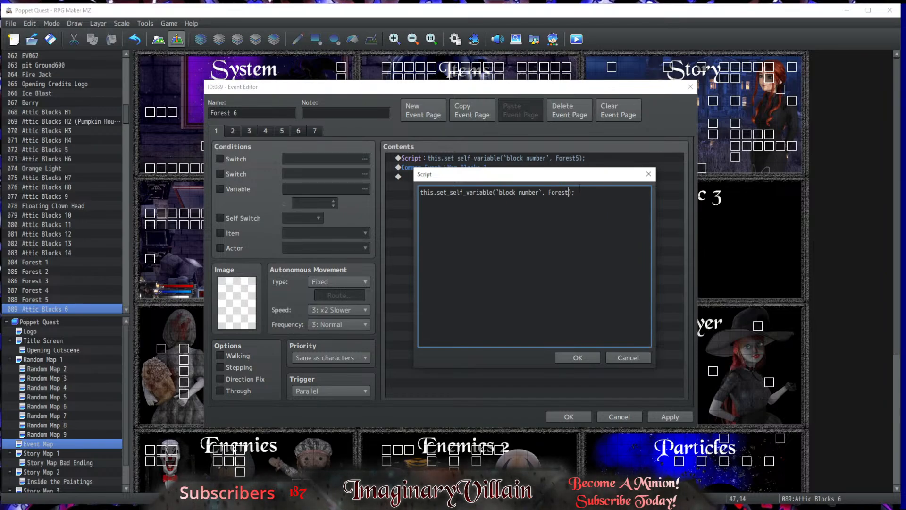
{"action": "type", "text": "6"}
{"action": "left_click", "coordinate": [584, 359]}
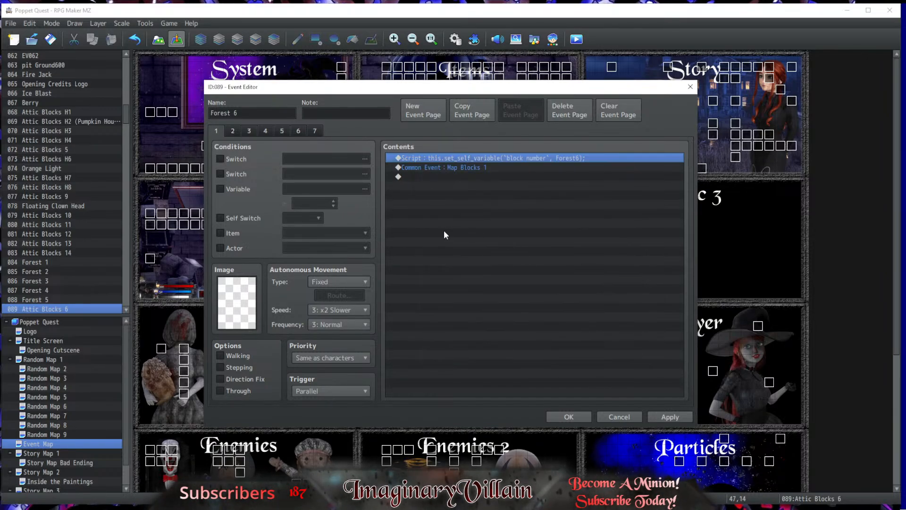
Step: Replace the block number scripts on pages 3 and 5 of Forest 6 with the Forest6 script and save the event
{"action": "left_click", "coordinate": [250, 131]}
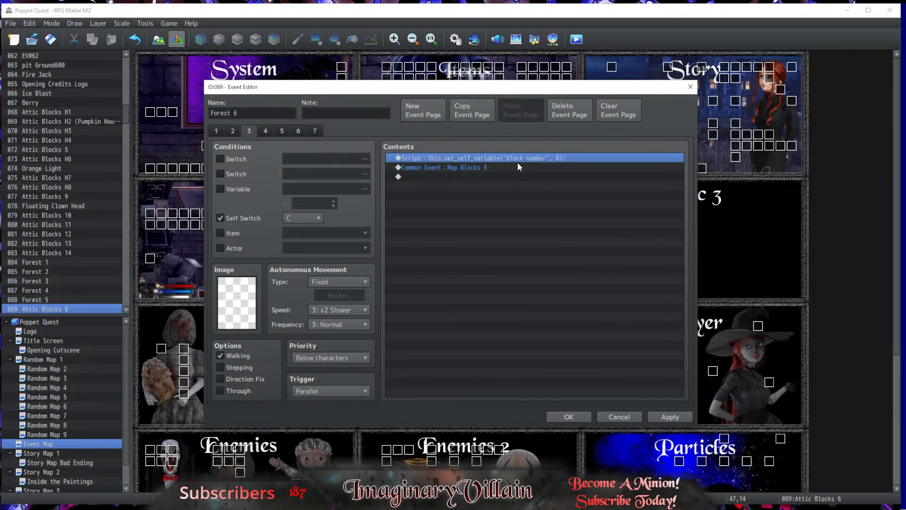
{"action": "left_click", "coordinate": [518, 164]}
{"action": "left_click", "coordinate": [282, 131]}
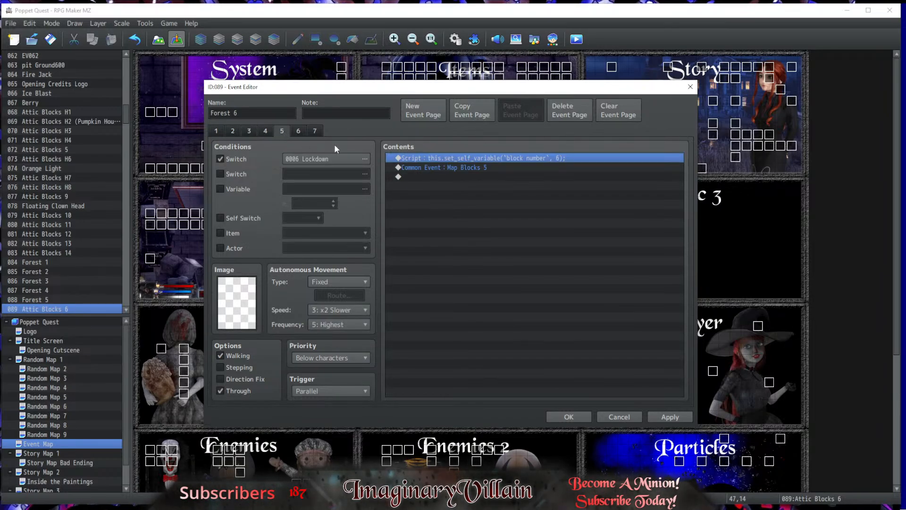
{"action": "key", "text": "Delete"}
{"action": "key", "text": "ctrl+v"}
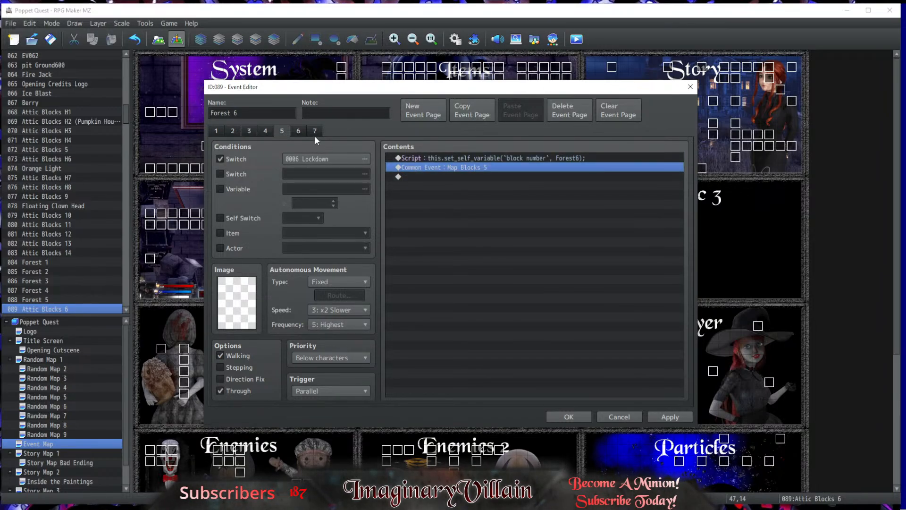
{"action": "left_click", "coordinate": [568, 416]}
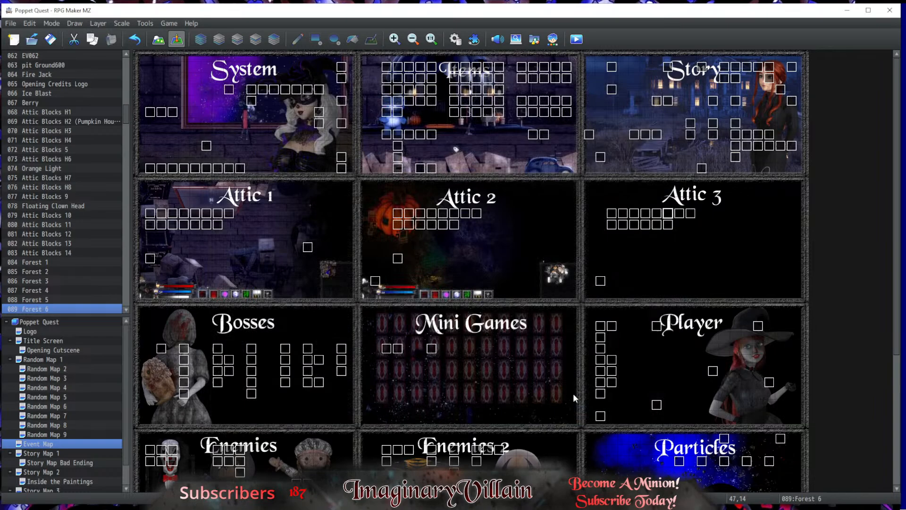
Step: Rename the Attic Blocks 7 event as Forest 7 and replace page 1's block number script with the copied Forest6 script
{"action": "double_click", "coordinate": [659, 234]}
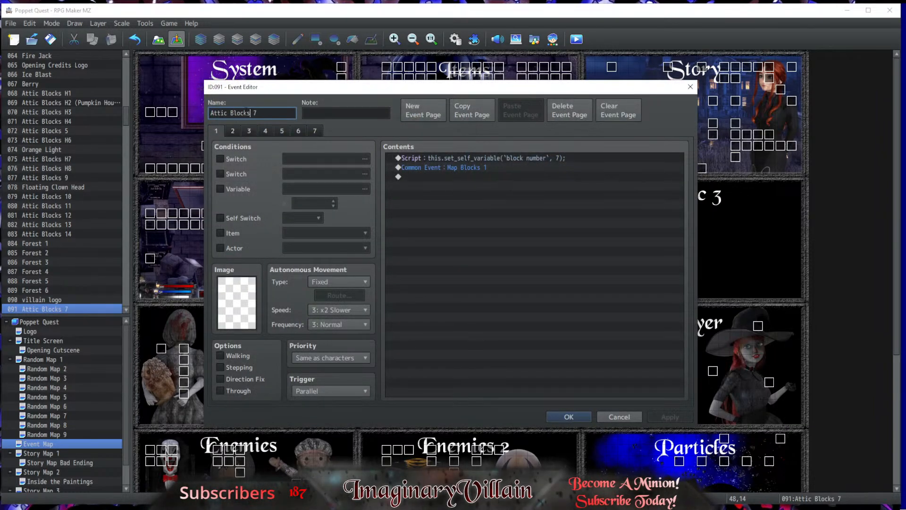
{"action": "left_click_drag", "start_coordinate": [250, 114], "coordinate": [171, 112]}
{"action": "type", "text": "Forest"}
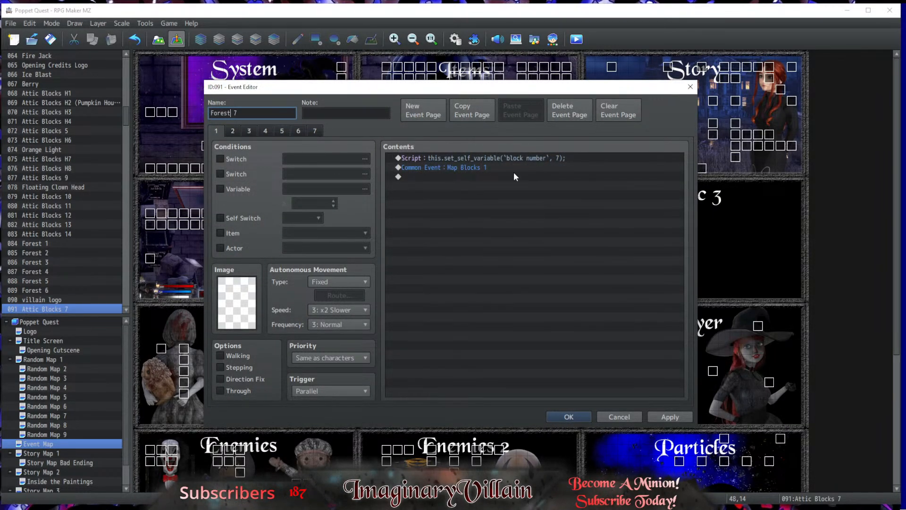
{"action": "left_click", "coordinate": [520, 158]}
{"action": "key", "text": "Delete"}
{"action": "key", "text": "ctrl+v"}
Step: Change the block number value in Forest 7's page 1 script to Forest7
{"action": "double_click", "coordinate": [517, 157]}
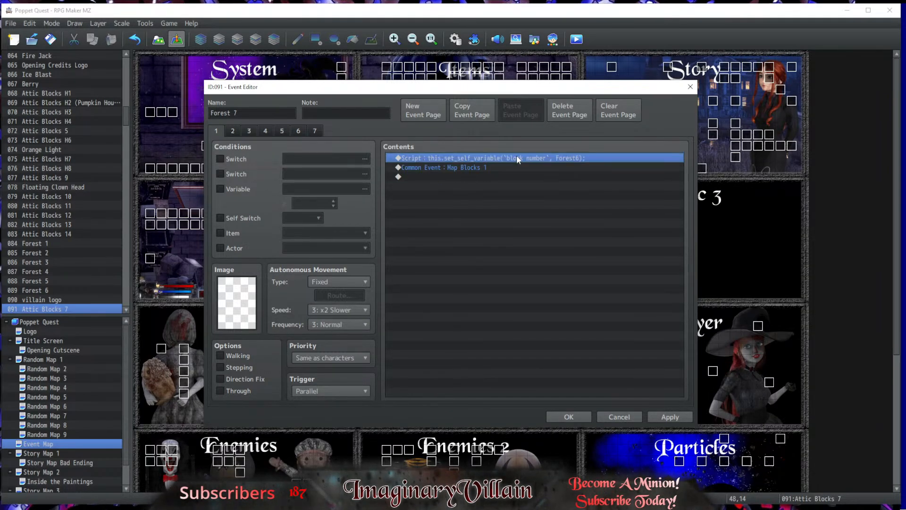
{"action": "left_click_drag", "start_coordinate": [572, 192], "coordinate": [569, 192]}
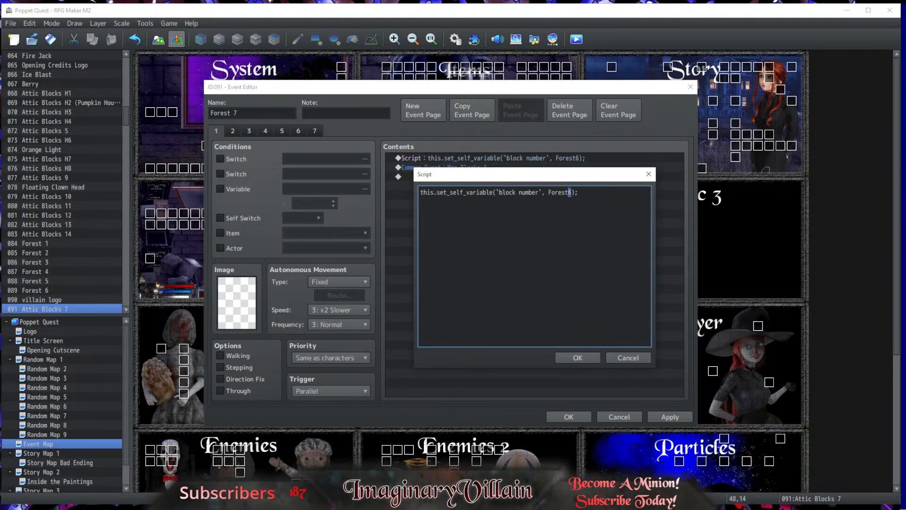
{"action": "type", "text": "7"}
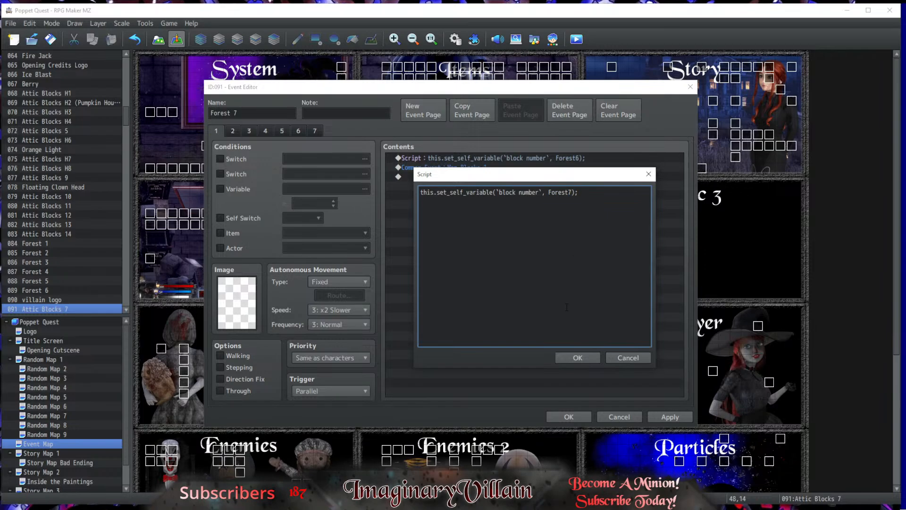
{"action": "left_click", "coordinate": [570, 356]}
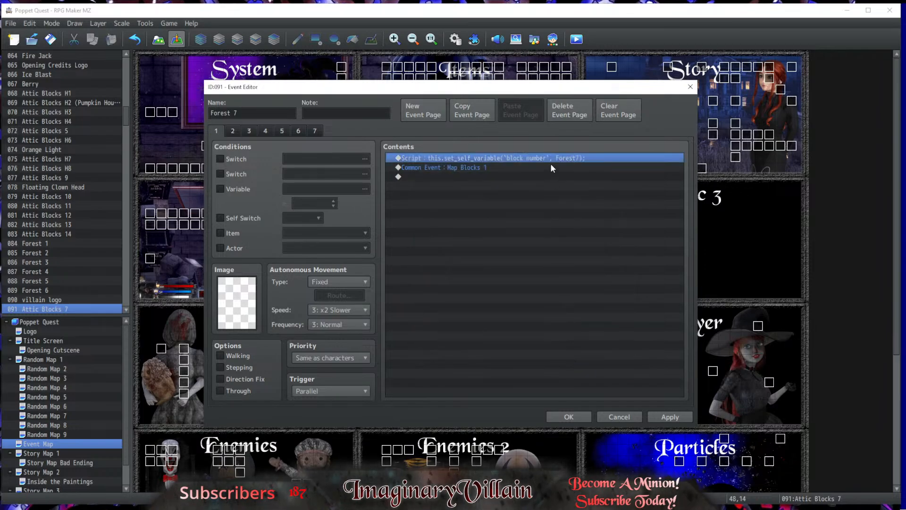
Step: Replace the block number scripts on pages 3 and 5 of Forest 7 with the Forest7 script and save the event
{"action": "left_click", "coordinate": [247, 131]}
{"action": "left_click", "coordinate": [427, 155]}
{"action": "key", "text": "Delete"}
{"action": "key", "text": "ctrl+v"}
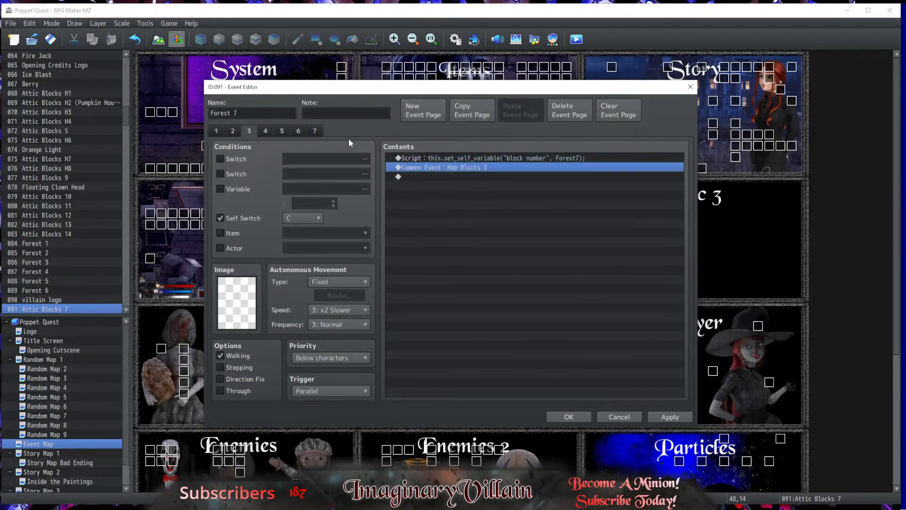
{"action": "left_click", "coordinate": [282, 132]}
{"action": "key", "text": "Delete"}
{"action": "key", "text": "ctrl+v"}
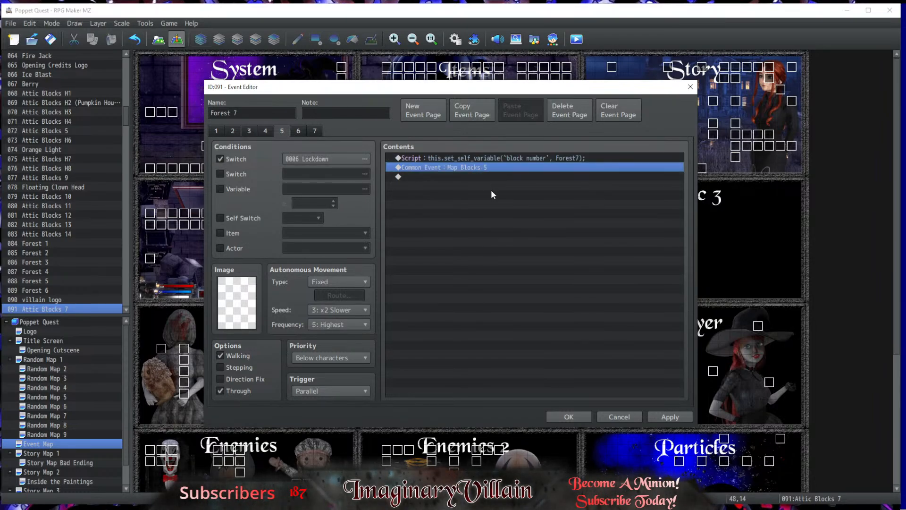
{"action": "left_click", "coordinate": [568, 417]}
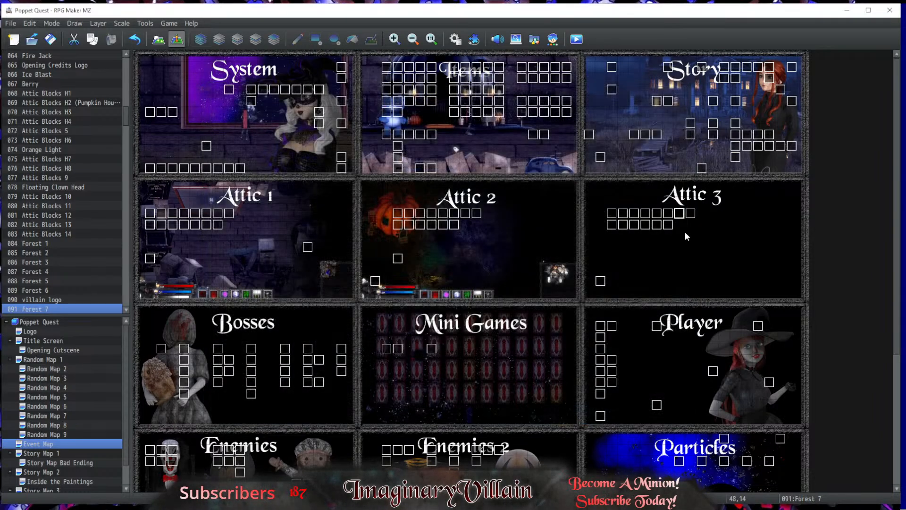
Step: Switch to File Explorer to review the atticBlock_Forest images in the pictures folder, then check the block events in the Attic 3 area
{"action": "left_click", "coordinate": [77, 508]}
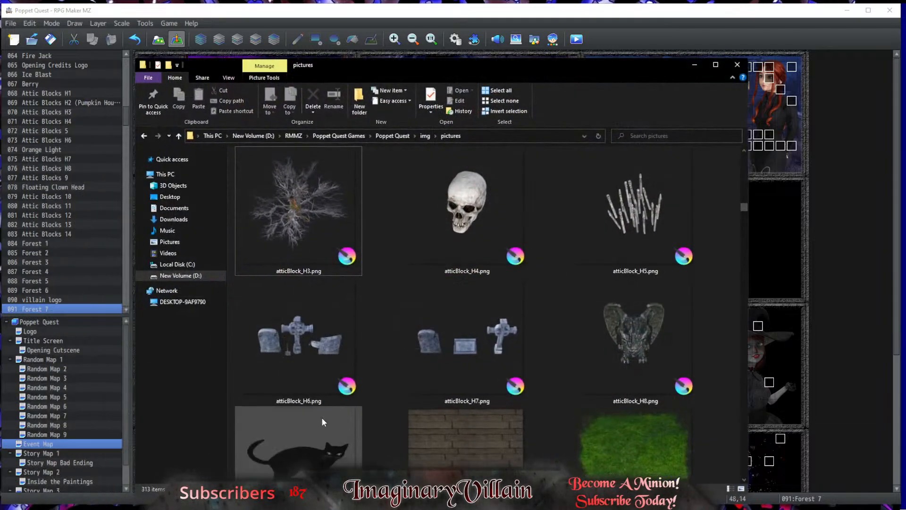
{"action": "scroll", "coordinate": [427, 373], "scroll_direction": "down", "scroll_amount": 10}
{"action": "scroll", "coordinate": [427, 373], "scroll_direction": "down", "scroll_amount": 20}
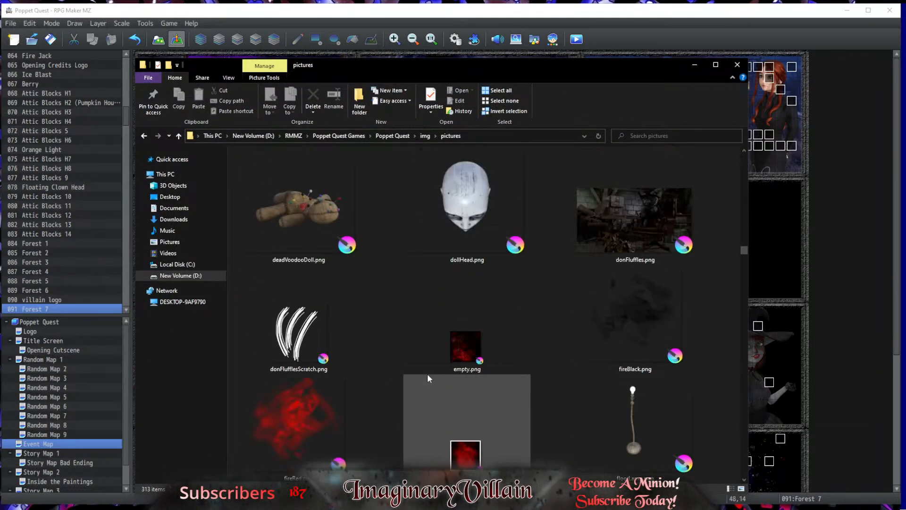
{"action": "scroll", "coordinate": [428, 376], "scroll_direction": "down", "scroll_amount": 2}
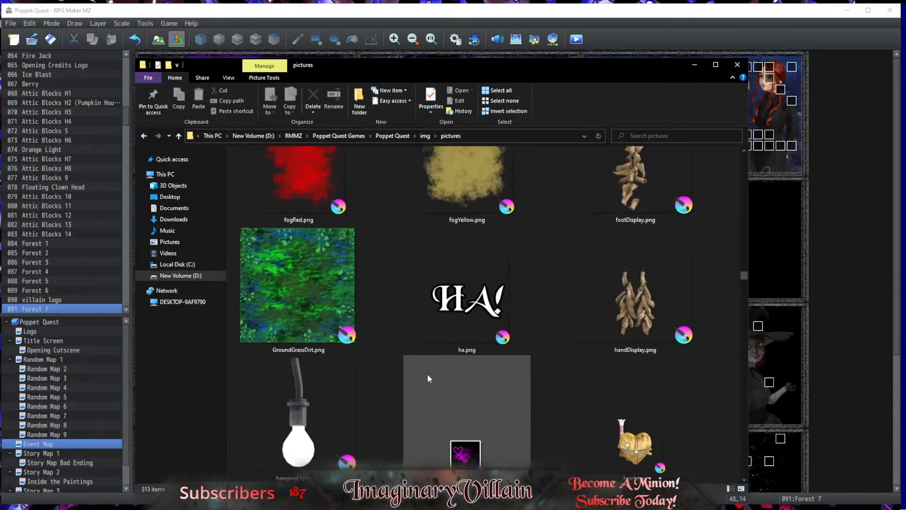
{"action": "scroll", "coordinate": [429, 376], "scroll_direction": "up", "scroll_amount": 15}
{"action": "scroll", "coordinate": [427, 373], "scroll_direction": "up", "scroll_amount": 15}
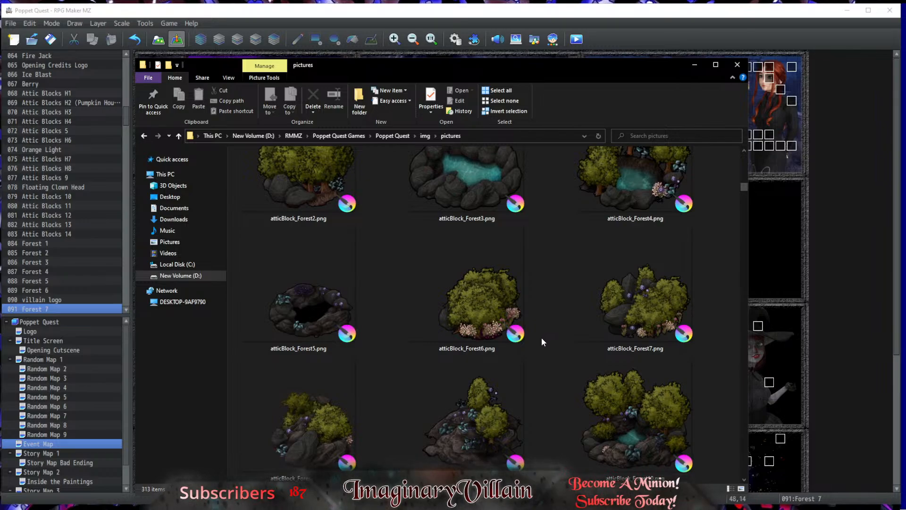
{"action": "scroll", "coordinate": [541, 338], "scroll_direction": "down", "scroll_amount": 5}
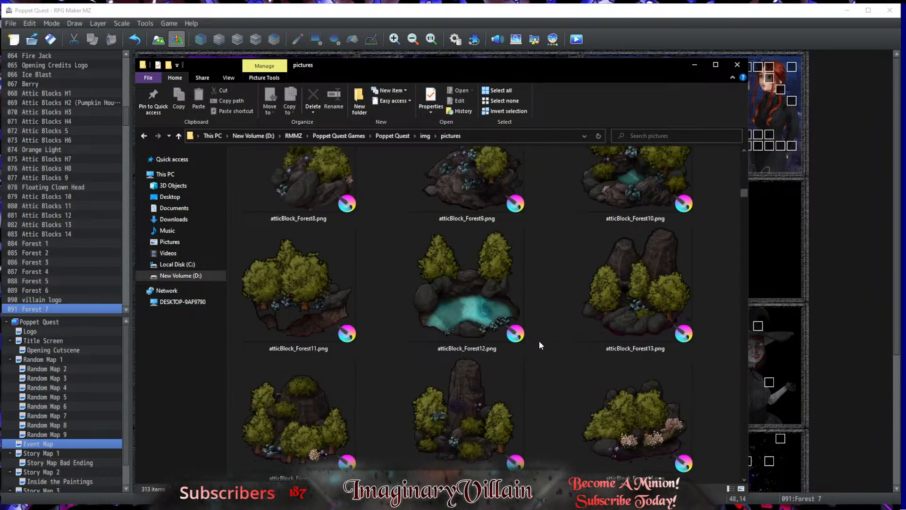
{"action": "scroll", "coordinate": [538, 343], "scroll_direction": "down", "scroll_amount": 3}
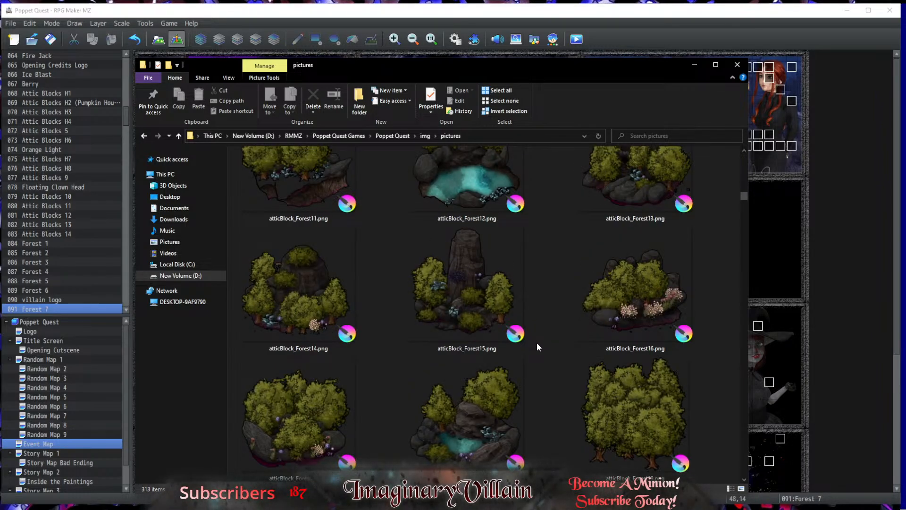
{"action": "scroll", "coordinate": [537, 346], "scroll_direction": "down", "scroll_amount": 5}
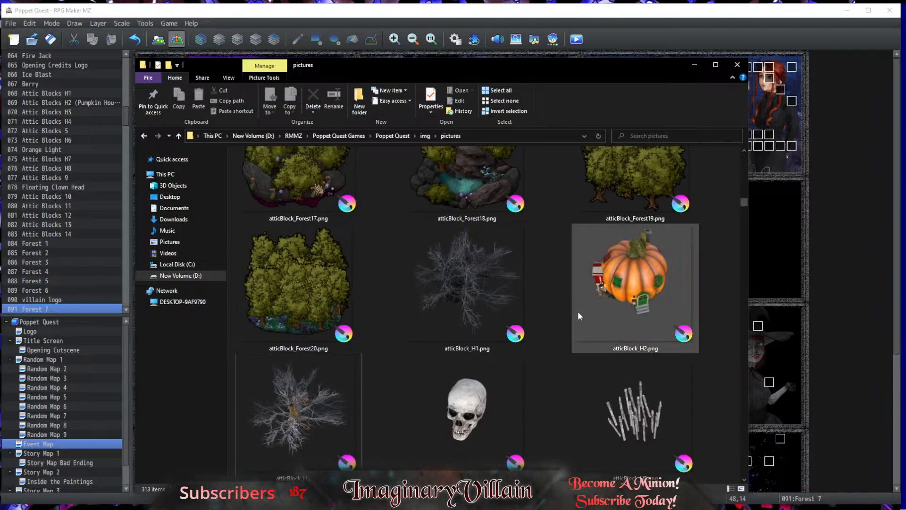
{"action": "left_click", "coordinate": [696, 66]}
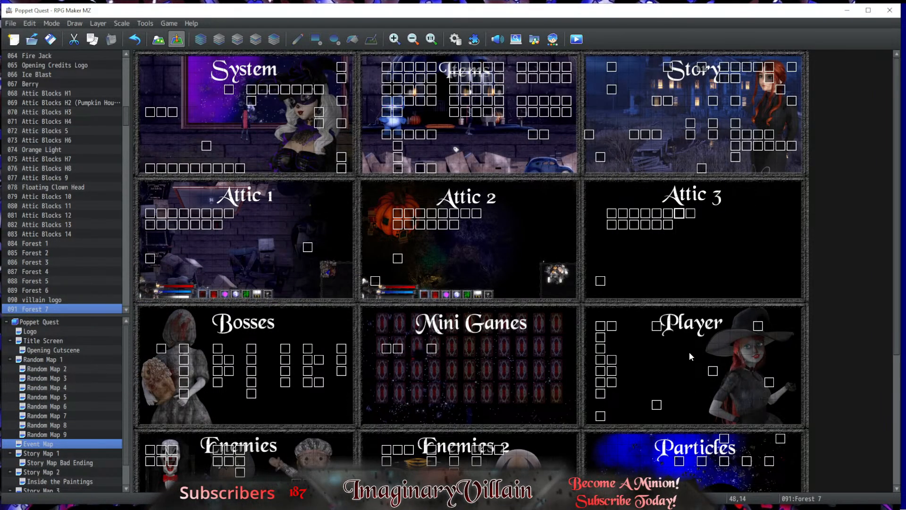
{"action": "left_click", "coordinate": [671, 216]}
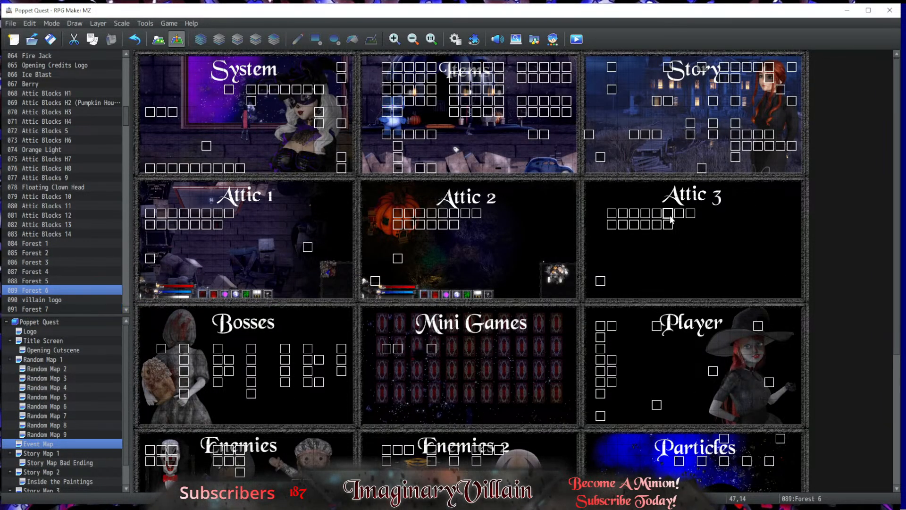
{"action": "left_click", "coordinate": [668, 225]}
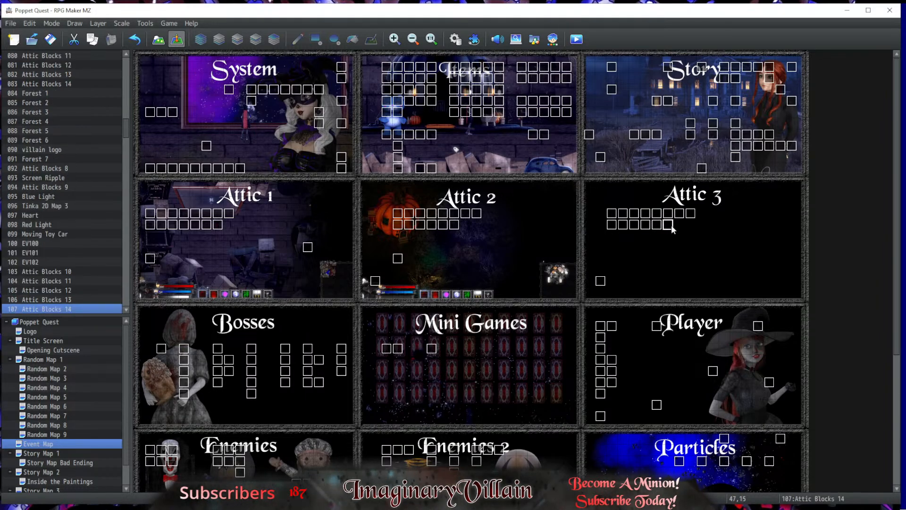
{"action": "left_click", "coordinate": [680, 214]}
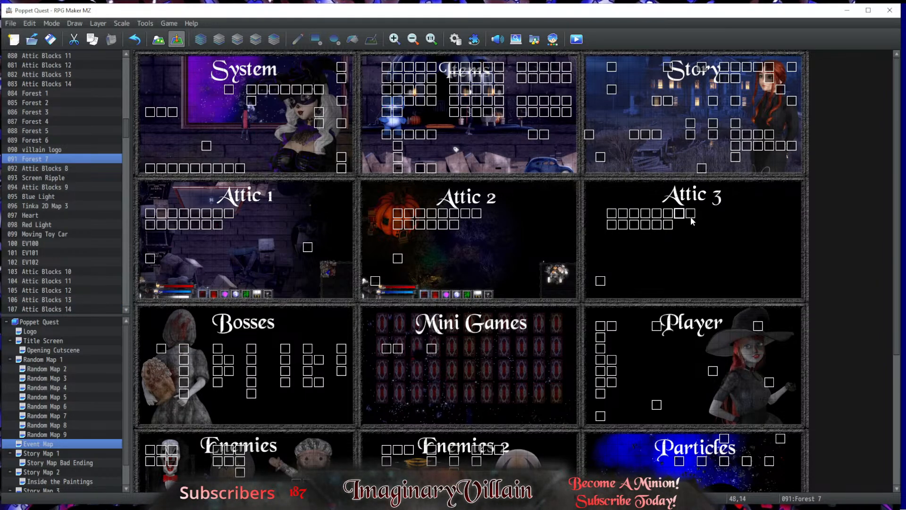
Step: Replace page 1's block number script in the Attic Blocks 8 event with the copied Forest7 script, changing its value to Forest8
{"action": "double_click", "coordinate": [690, 215]}
{"action": "left_click", "coordinate": [517, 157]}
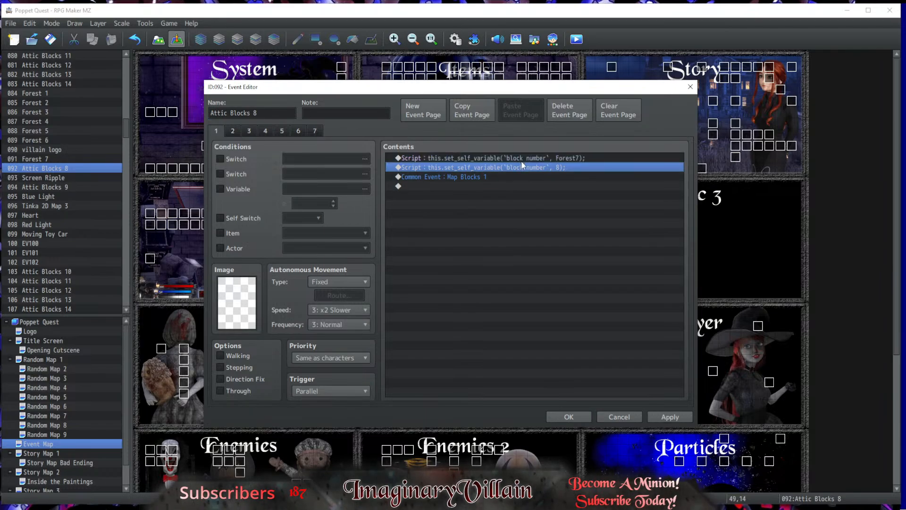
{"action": "double_click", "coordinate": [520, 158]}
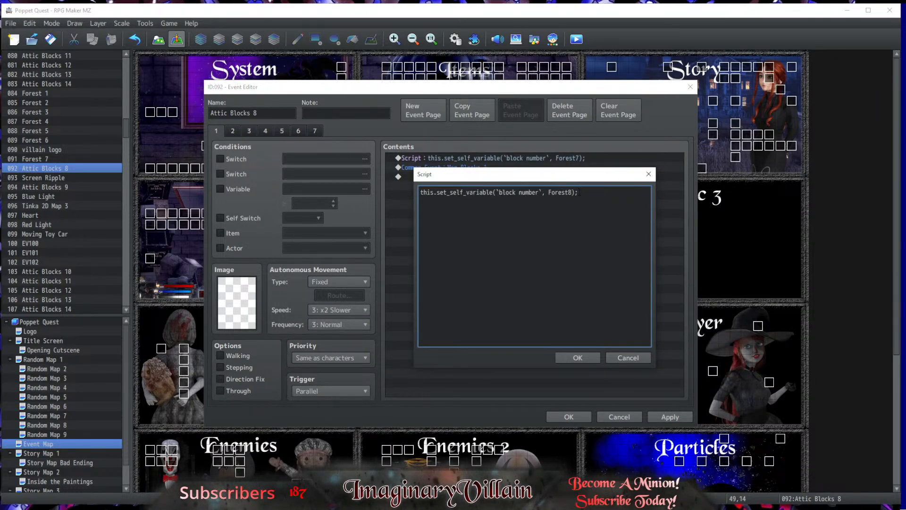
{"action": "left_click", "coordinate": [568, 357]}
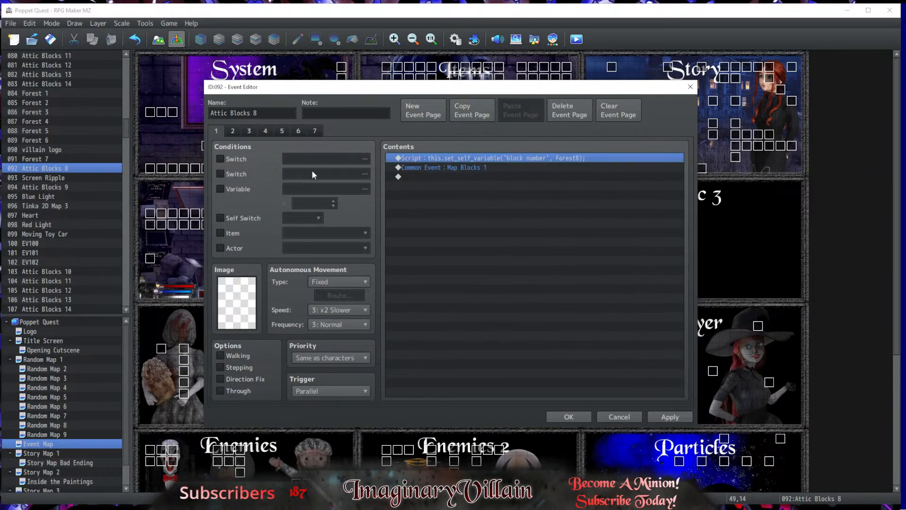
Step: Replace the block number scripts on pages 3 and 5 of Attic Blocks 8 with the Forest8 script
{"action": "left_click", "coordinate": [255, 130]}
{"action": "left_click", "coordinate": [523, 174]}
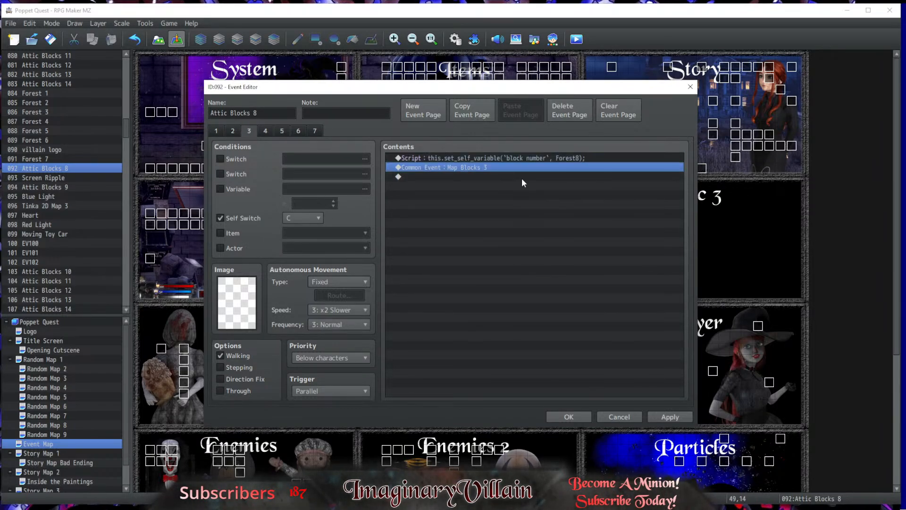
{"action": "left_click", "coordinate": [282, 131]}
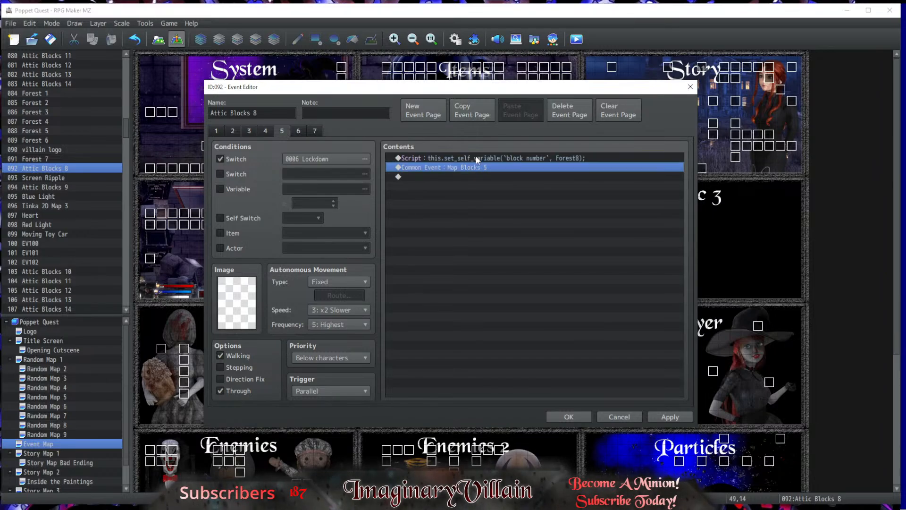
Step: Rename the Attic Blocks 8 event as Forest 8 and save it
{"action": "left_click_drag", "start_coordinate": [256, 113], "coordinate": [210, 113]}
{"action": "type", "text": "Froe"}
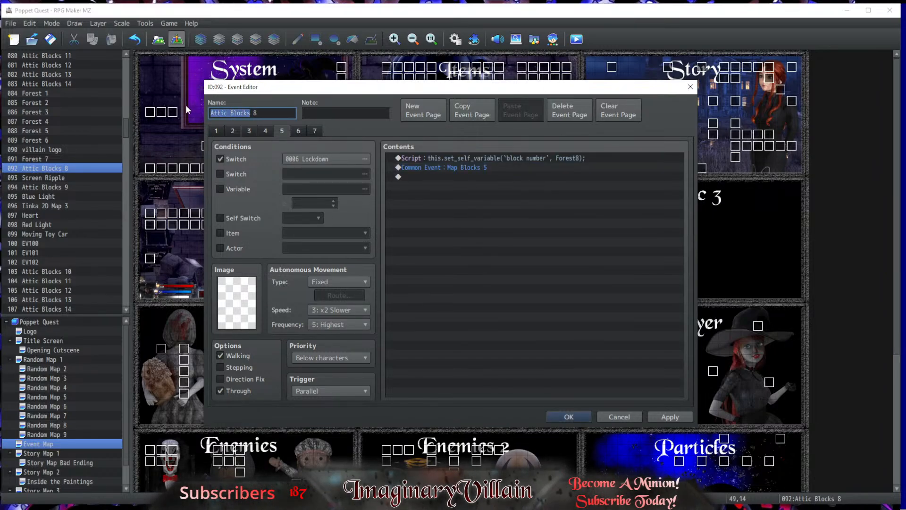
{"action": "key", "text": "BackSpace"}
{"action": "key", "text": "BackSpace"}
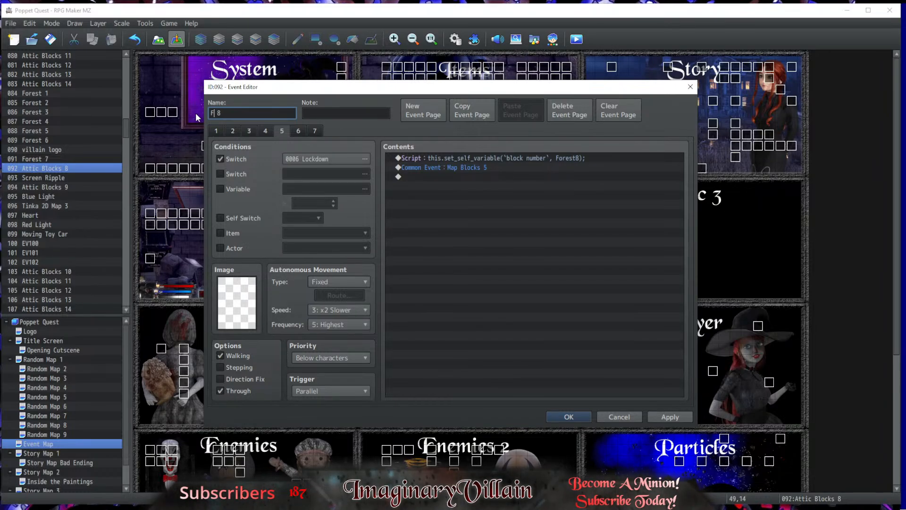
{"action": "key", "text": "BackSpace"}
{"action": "type", "text": "orest"}
{"action": "left_click", "coordinate": [587, 417]}
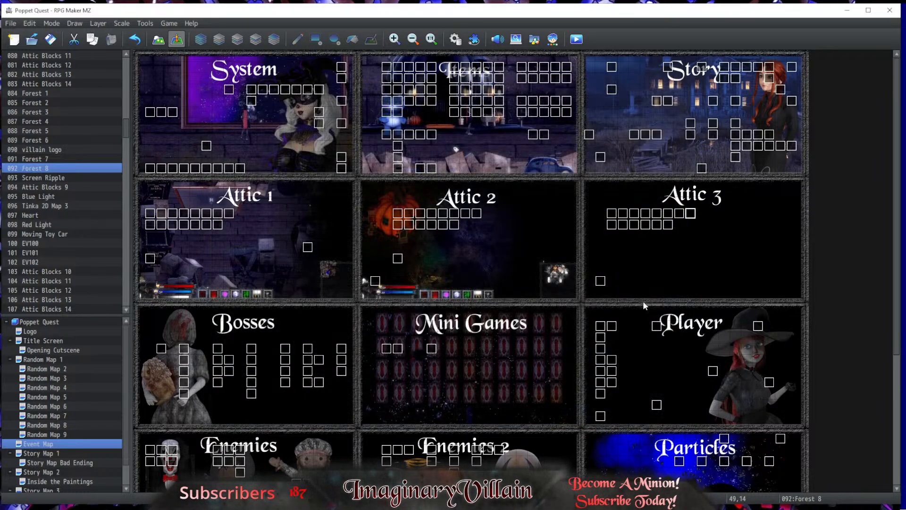
Step: Open the Attic Blocks 9 event in the Attic 3 area and rename it as Forest 9
{"action": "double_click", "coordinate": [608, 225]}
{"action": "left_click", "coordinate": [261, 116]}
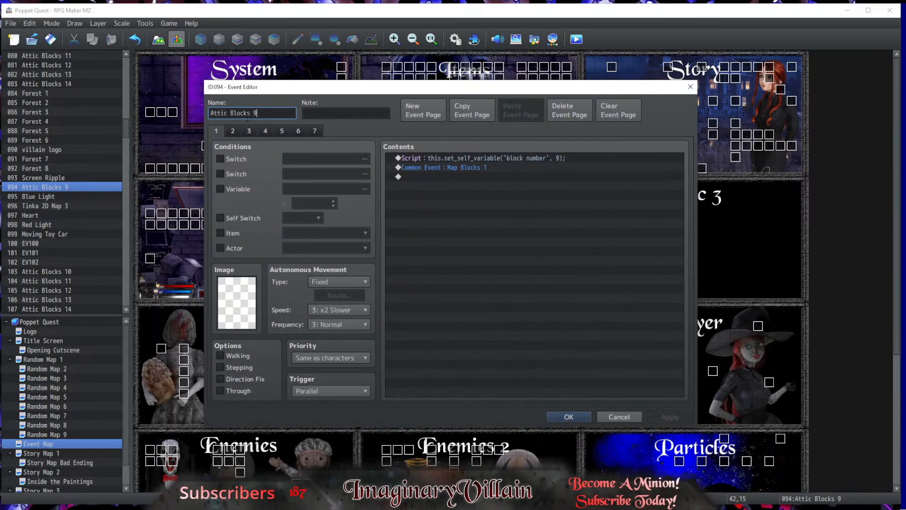
{"action": "left_click_drag", "start_coordinate": [231, 113], "coordinate": [210, 113]}
{"action": "type", "text": "Forest"}
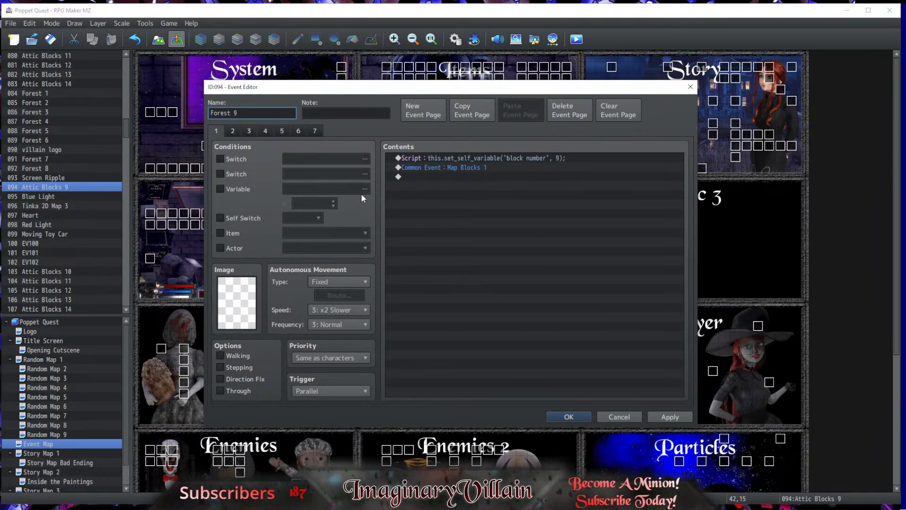
Step: Replace Forest 9's page 1 block number script with the copied Forest8 script and change its value to Forest9
{"action": "left_click", "coordinate": [476, 158]}
{"action": "key", "text": "ctrl+v"}
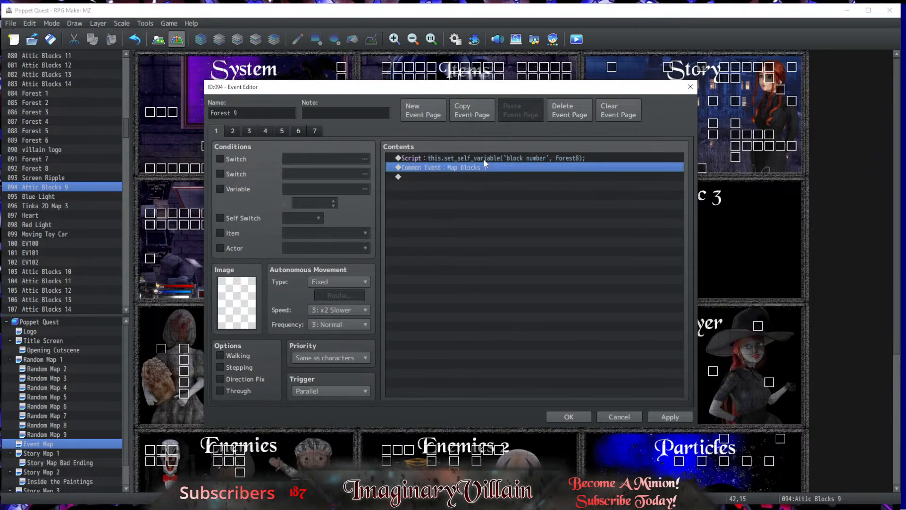
{"action": "key", "text": "Delete"}
{"action": "double_click", "coordinate": [505, 158]}
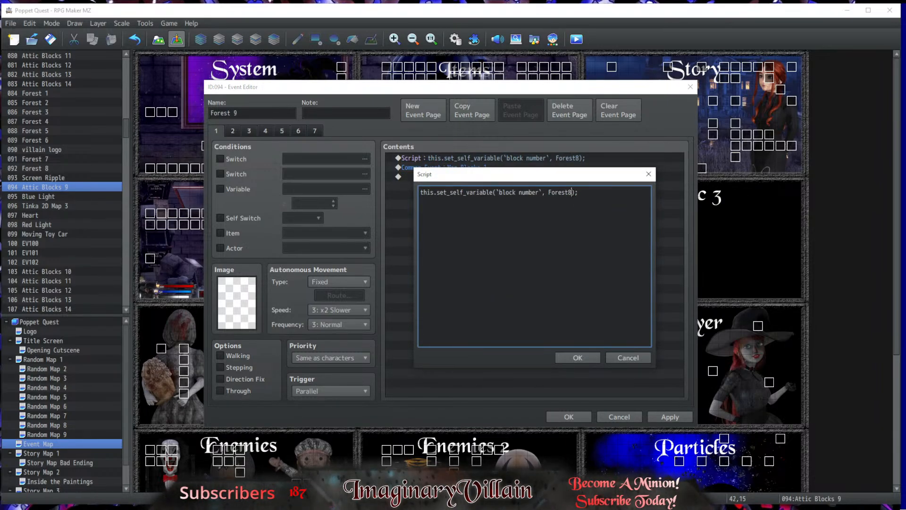
{"action": "left_click", "coordinate": [577, 358]}
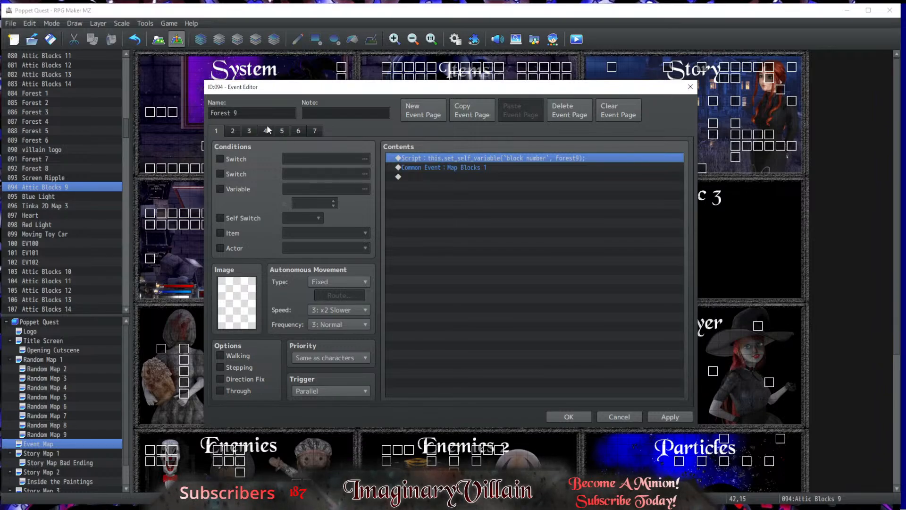
Step: Replace the block number scripts on pages 3 and 5 of Forest 9 with the Forest9 script and save the event
{"action": "left_click", "coordinate": [250, 131]}
{"action": "key", "text": "Delete"}
{"action": "key", "text": "ctrl+v"}
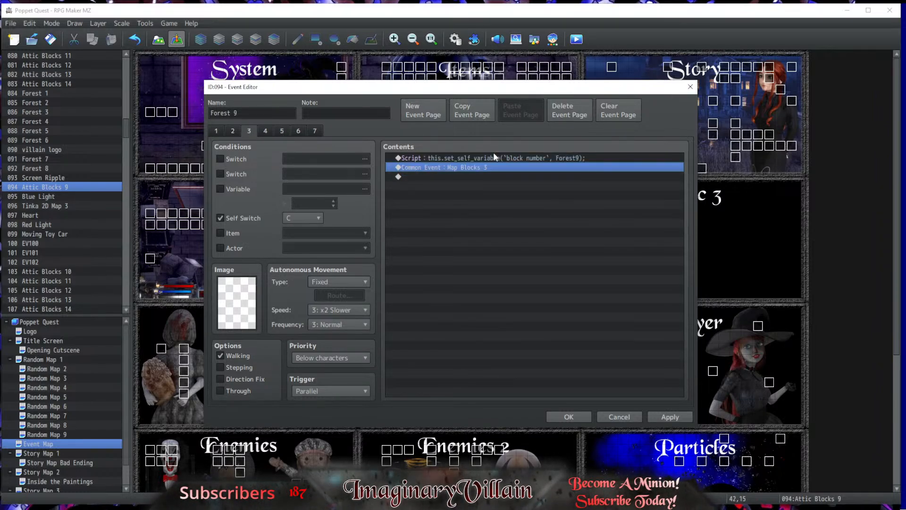
{"action": "left_click", "coordinate": [282, 131]}
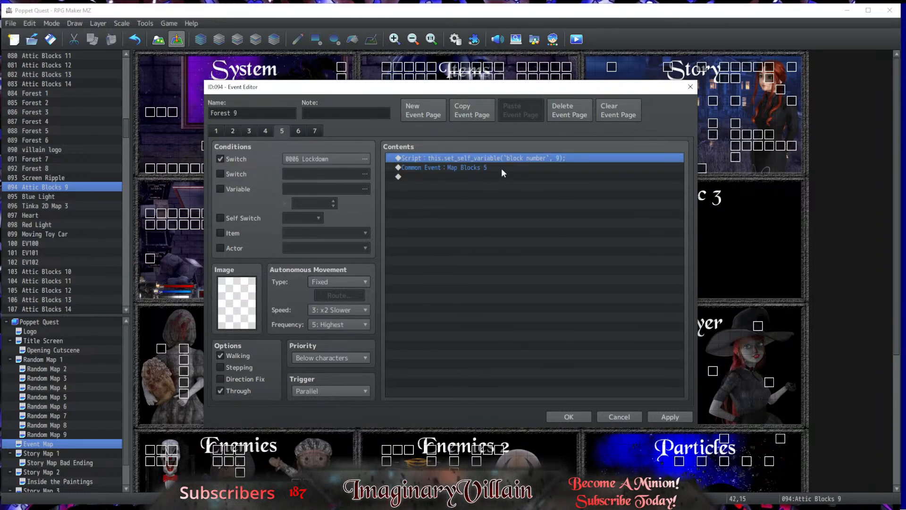
{"action": "key", "text": "Delete"}
{"action": "key", "text": "ctrl+v"}
{"action": "left_click", "coordinate": [569, 417]}
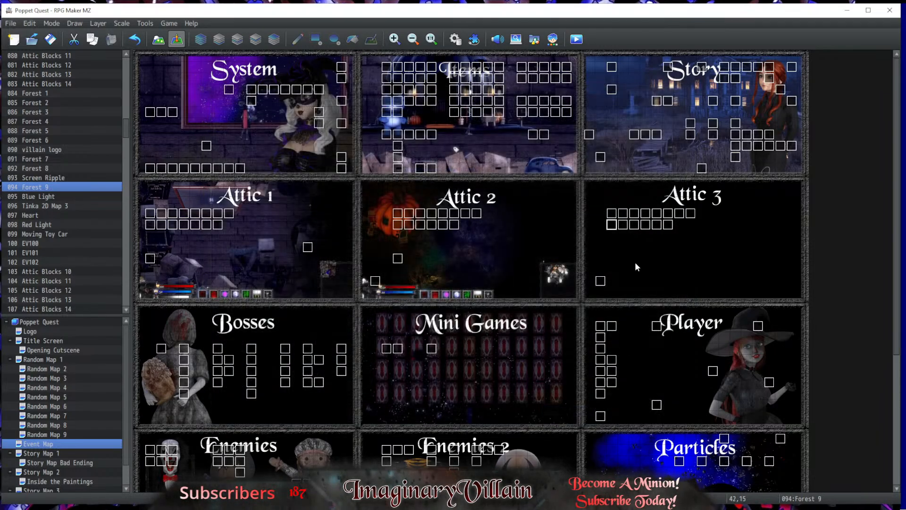
Step: Open the Attic Blocks 10 event in the Attic 3 area and rename it as Forest 10
{"action": "double_click", "coordinate": [635, 262]}
{"action": "left_click_drag", "start_coordinate": [250, 112], "coordinate": [170, 112]}
{"action": "type", "text": "Forest"}
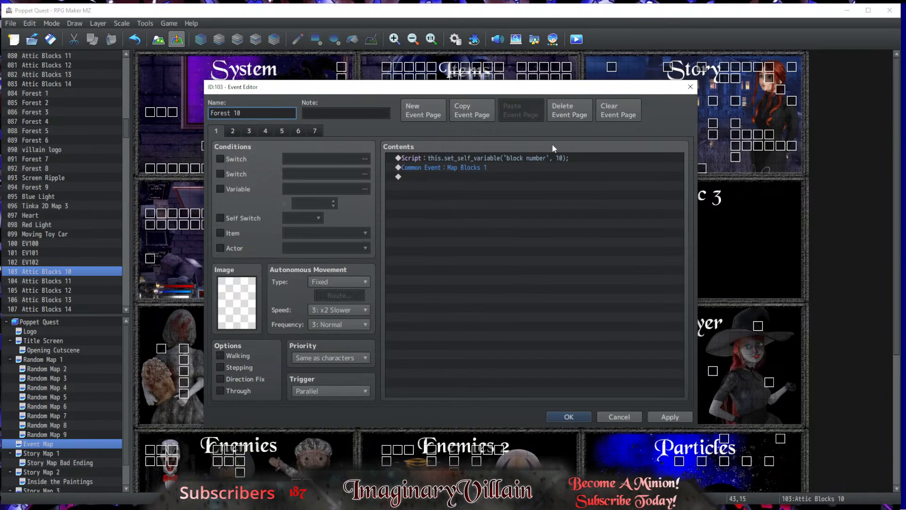
Step: Replace Forest 10's page 1 block number script with the copied Forest9 script and change its value to Forest10
{"action": "left_click", "coordinate": [539, 163]}
{"action": "left_click", "coordinate": [534, 158]}
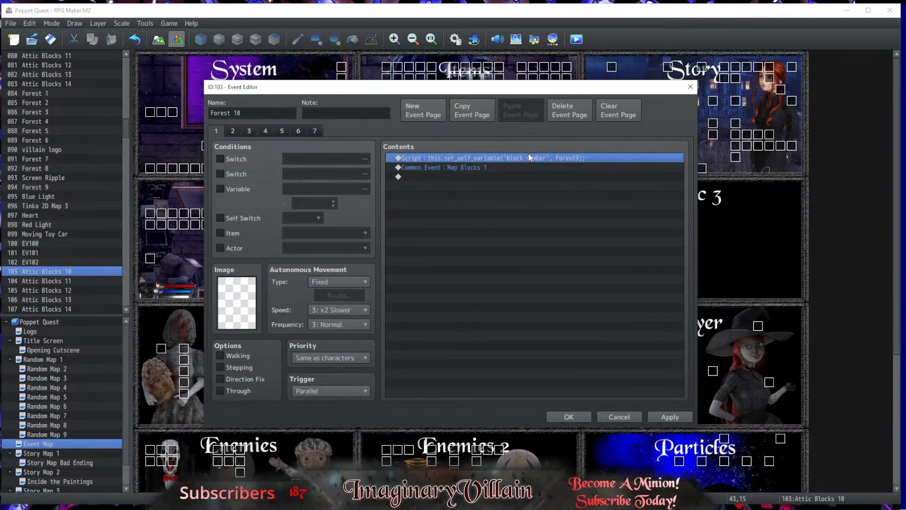
{"action": "double_click", "coordinate": [529, 158]}
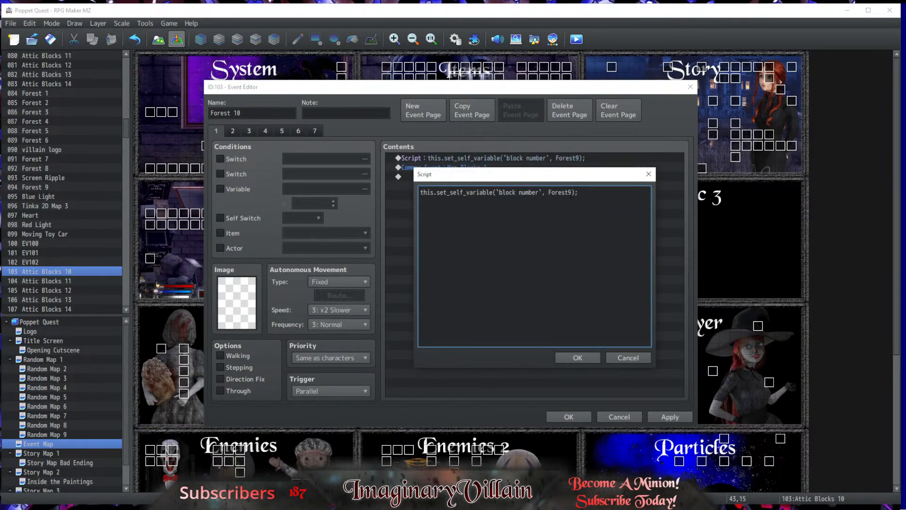
{"action": "key", "text": "BackSpace"}
{"action": "type", "text": "10"}
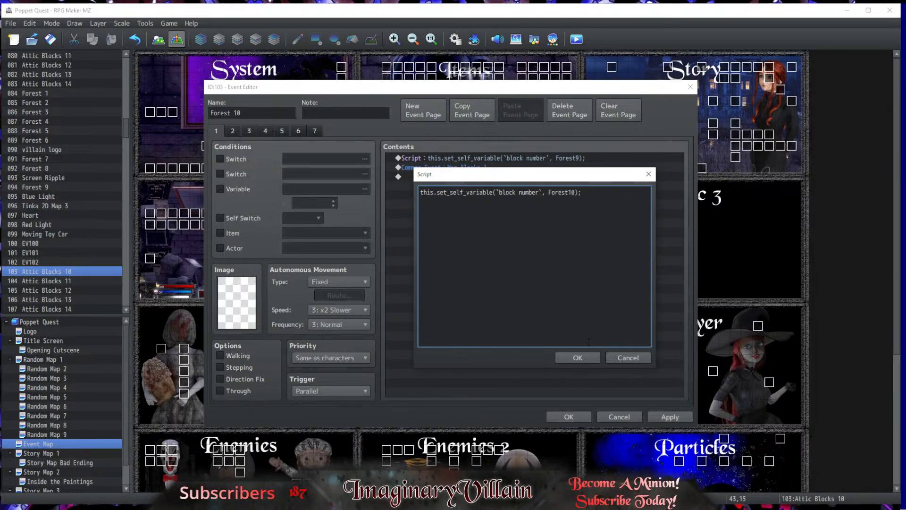
{"action": "left_click", "coordinate": [576, 359]}
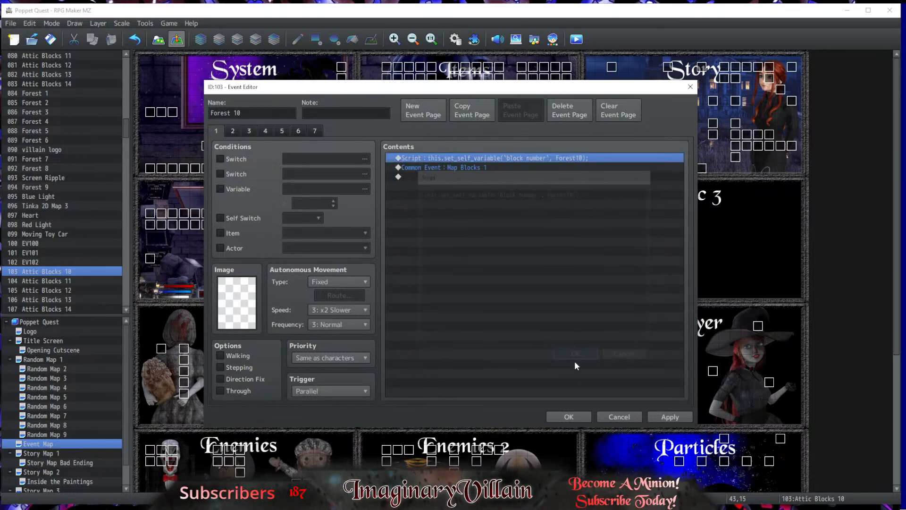
Step: Replace the block number scripts on pages 3 and 5 of Forest 10 with the Forest10 script and save the event
{"action": "left_click", "coordinate": [250, 131]}
{"action": "left_click", "coordinate": [430, 157]}
{"action": "key", "text": "Delete"}
{"action": "type", "text": "◆Script：this.set_self_variable(`block number`, Forest10);"}
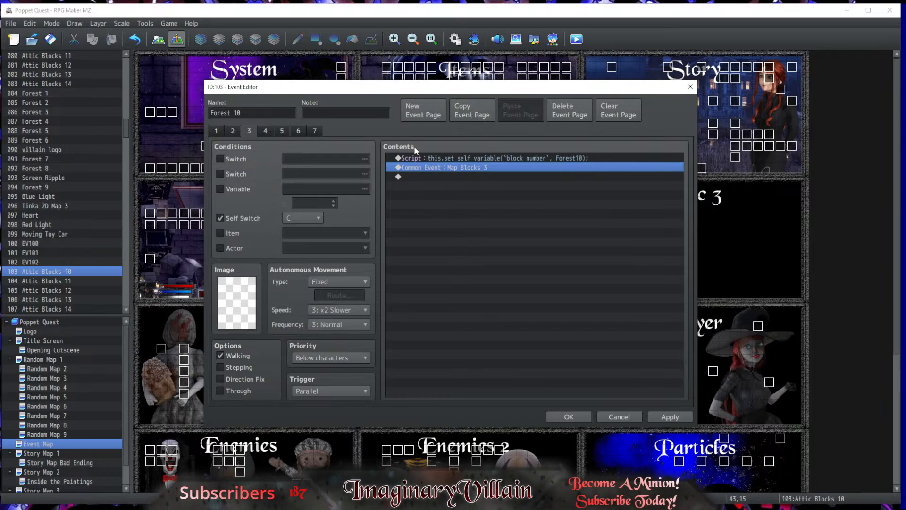
{"action": "left_click", "coordinate": [279, 132]}
{"action": "left_click", "coordinate": [475, 170]}
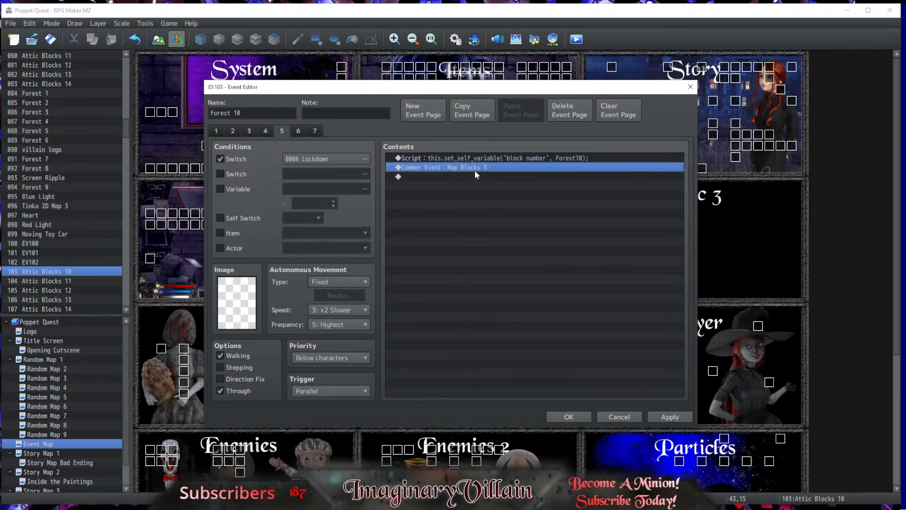
{"action": "left_click", "coordinate": [576, 417]}
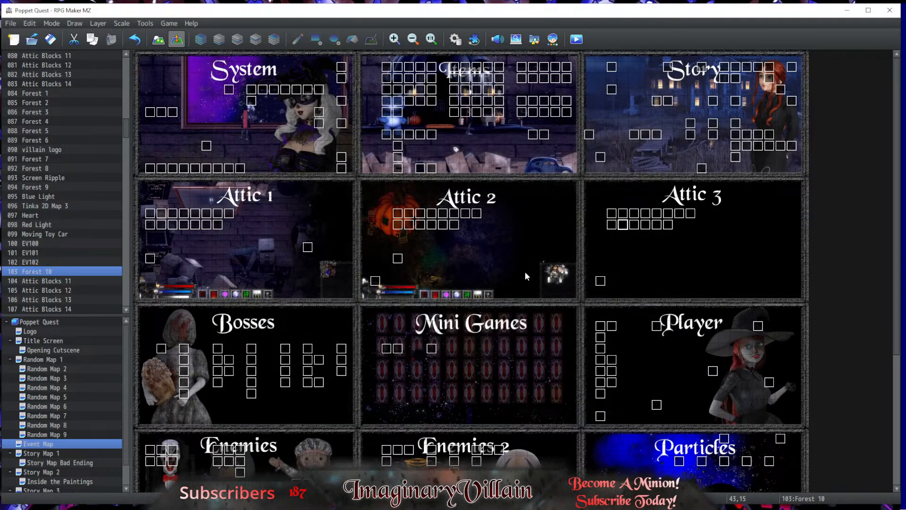
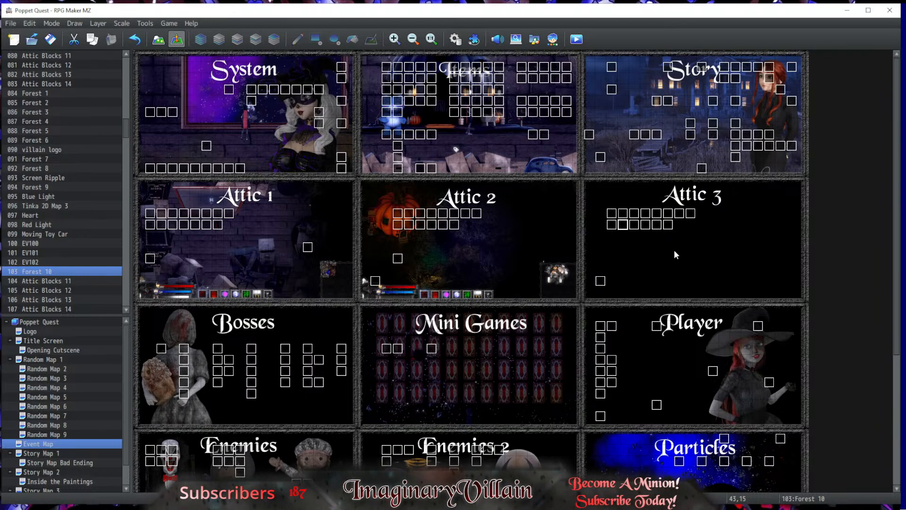
Step: Open the Attic Blocks 11 event in the Attic 3 area and rename it as Forest 11
{"action": "double_click", "coordinate": [635, 225]}
{"action": "left_click_drag", "start_coordinate": [251, 113], "coordinate": [203, 109]}
{"action": "type", "text": "Forest 11"}
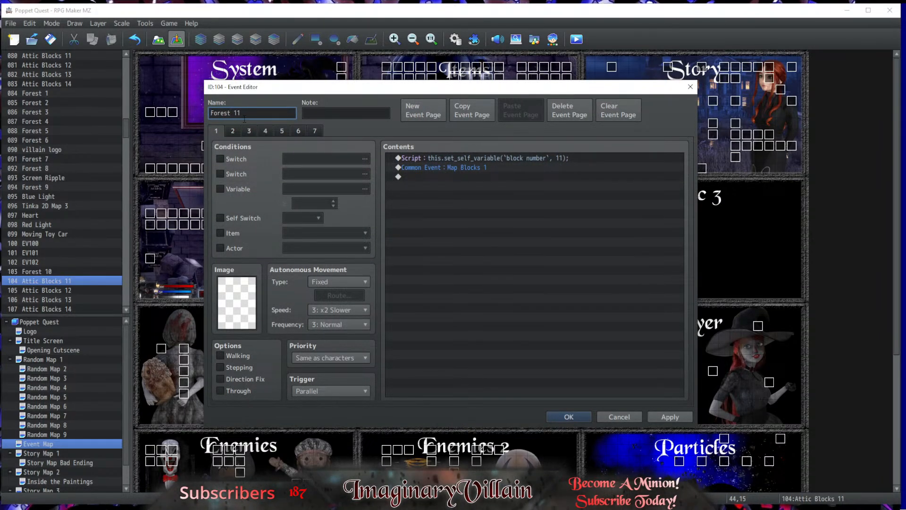
Step: Replace Forest 11's page 1 block number script with the copied Forest10 script and change its value to Forest11
{"action": "left_click", "coordinate": [517, 165]}
{"action": "left_click", "coordinate": [508, 158]}
{"action": "type", "text": "◆Script：this.set_self_variable(`block number`, Forest10);"}
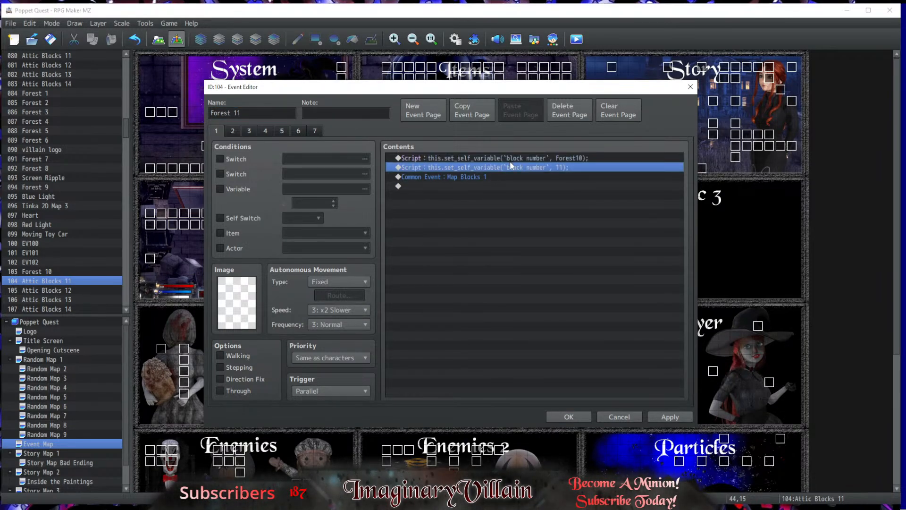
{"action": "key", "text": "Delete"}
{"action": "double_click", "coordinate": [515, 158]}
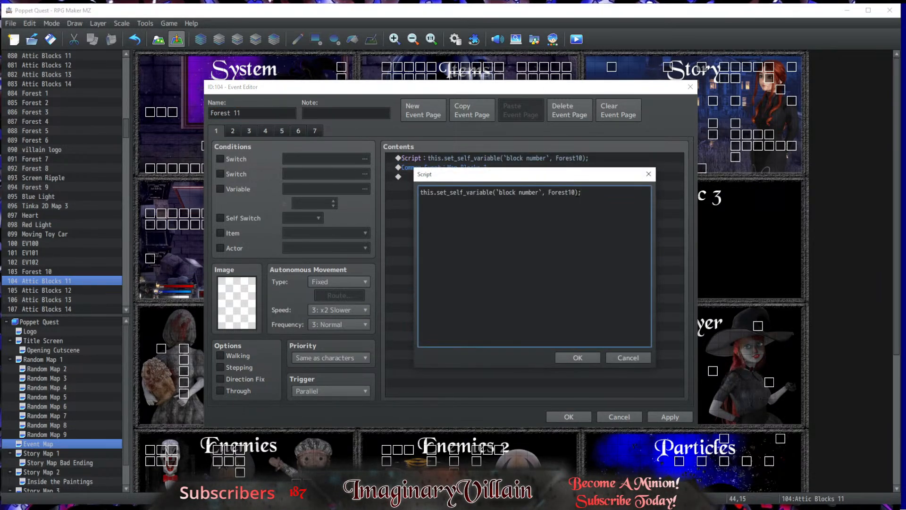
{"action": "left_click", "coordinate": [575, 193]}
{"action": "key", "text": "BackSpace"}
{"action": "type", "text": "1"}
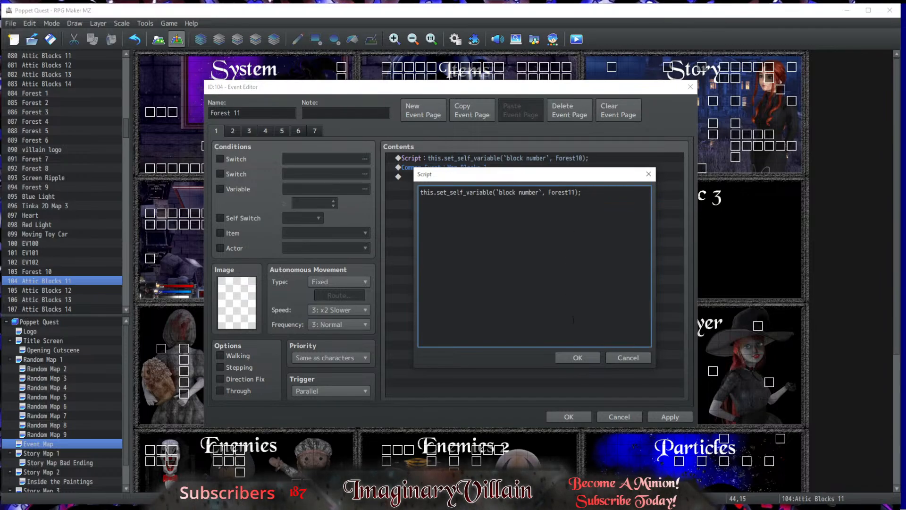
{"action": "left_click", "coordinate": [580, 356]}
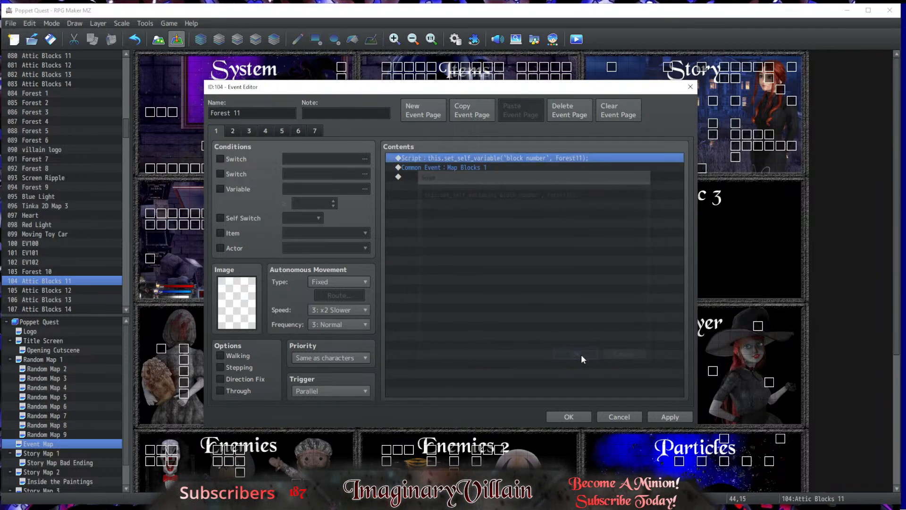
Step: Replace the block number scripts on pages 3 and 5 of Forest 11 with the Forest11 script and save the event
{"action": "left_click", "coordinate": [254, 133]}
{"action": "left_click", "coordinate": [436, 166]}
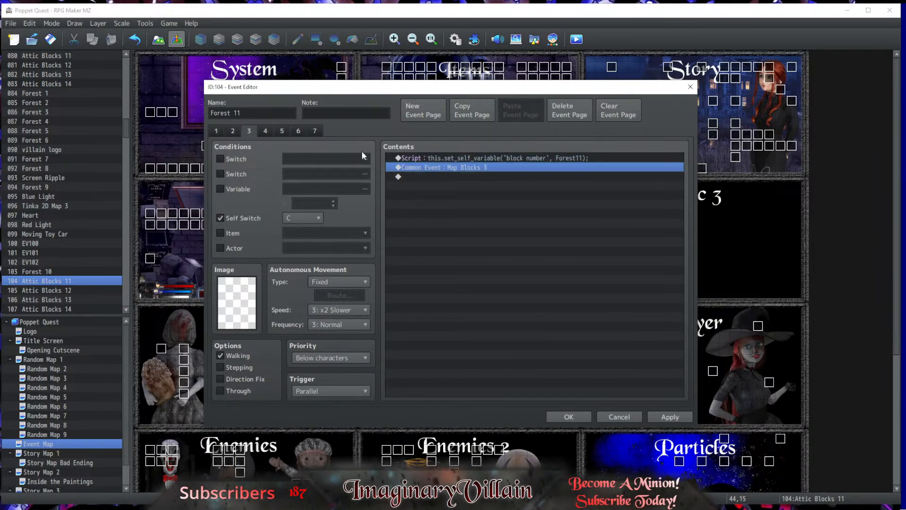
{"action": "left_click", "coordinate": [283, 131]}
{"action": "left_click", "coordinate": [441, 170]}
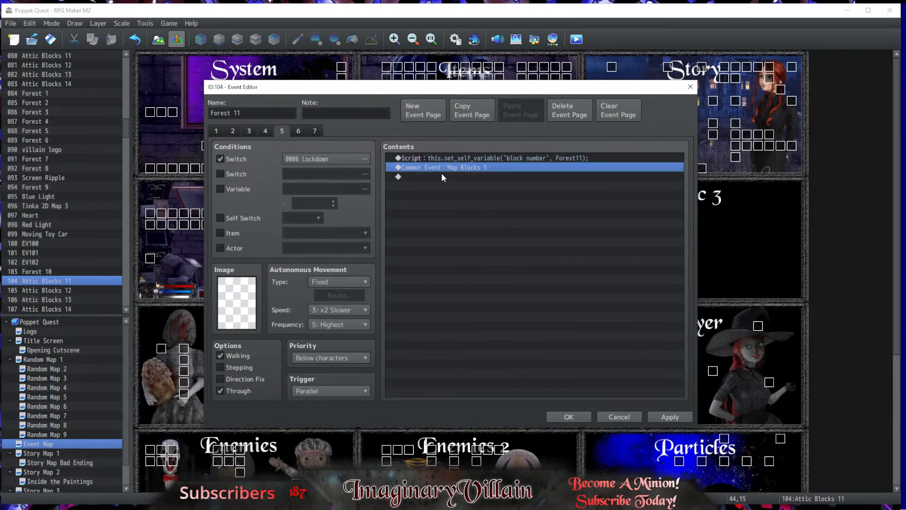
{"action": "left_click", "coordinate": [299, 131]}
{"action": "left_click", "coordinate": [315, 131]}
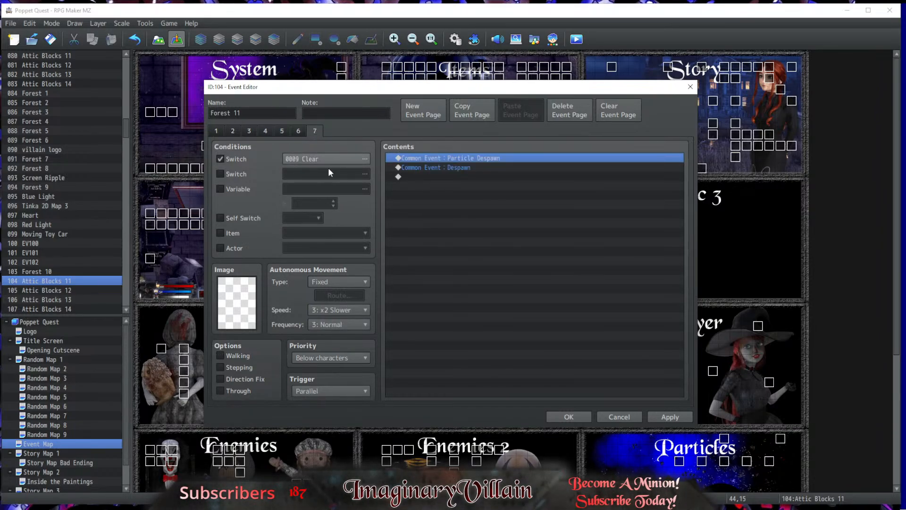
{"action": "left_click", "coordinate": [569, 417]}
Step: Open Attic Blocks 12 in the Attic 3 area and replace its page 1 block number script with the copied one, set to Forest12
{"action": "double_click", "coordinate": [645, 226]}
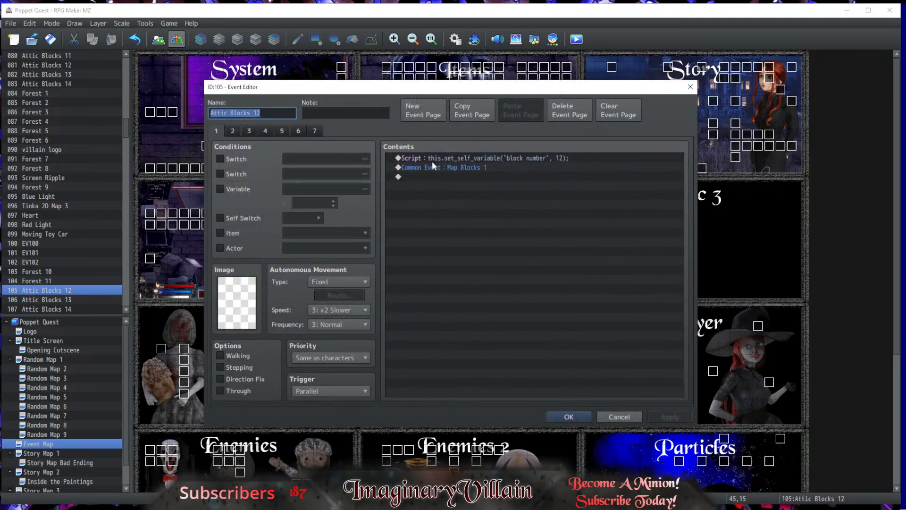
{"action": "left_click", "coordinate": [432, 158]}
{"action": "key", "text": "ctrl+v"}
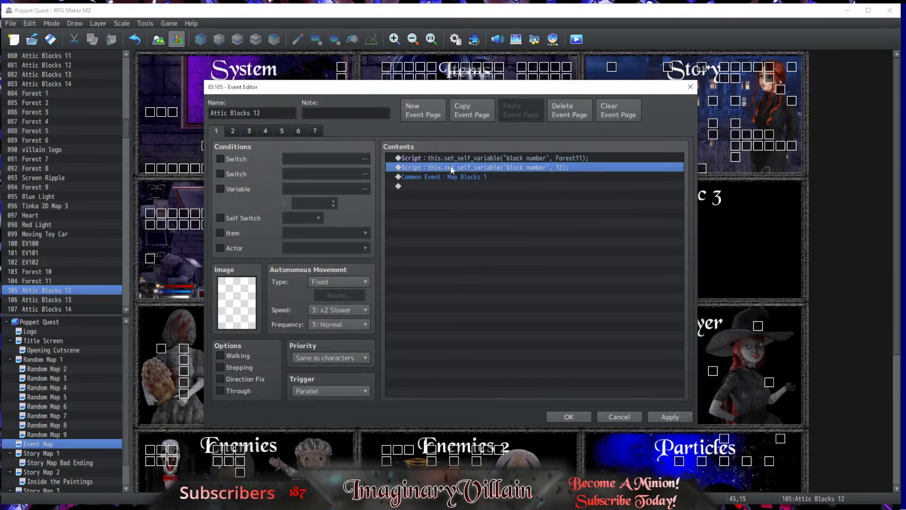
{"action": "key", "text": "Delete"}
{"action": "double_click", "coordinate": [452, 165]}
{"action": "left_click", "coordinate": [578, 286]}
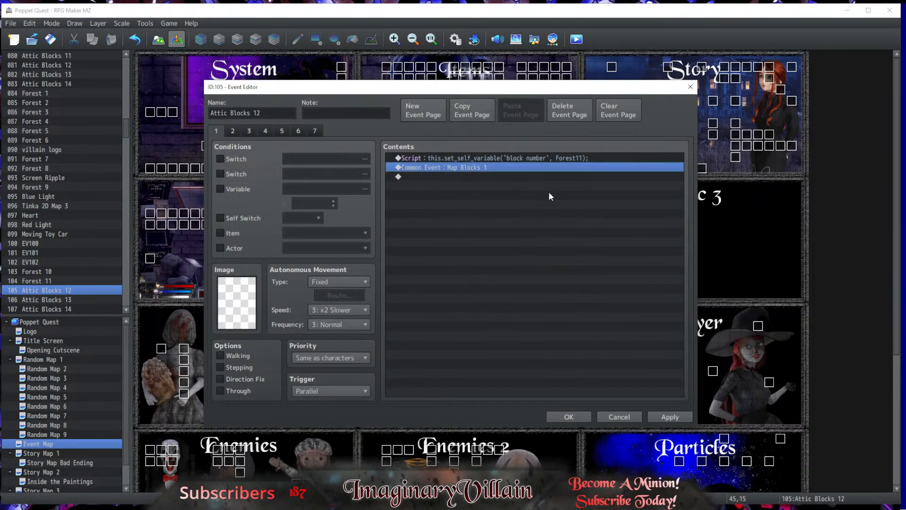
{"action": "double_click", "coordinate": [555, 159]}
{"action": "left_click", "coordinate": [575, 193]}
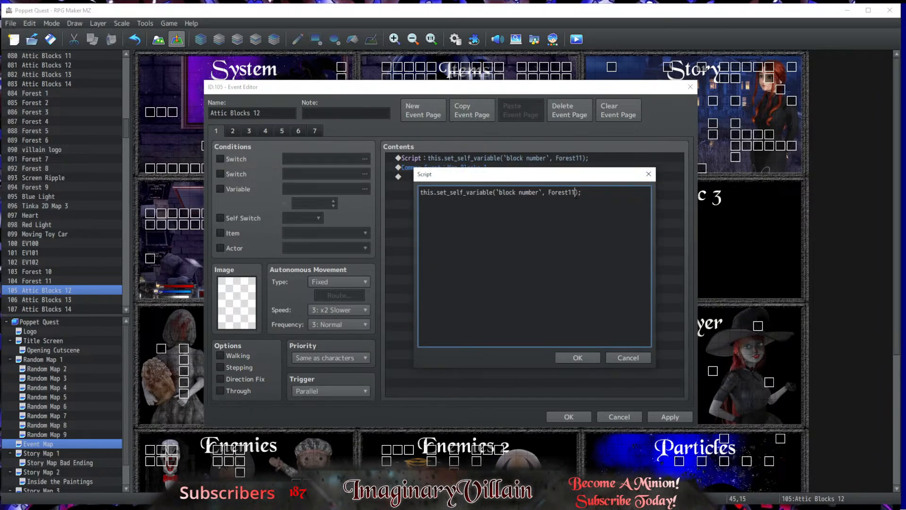
{"action": "left_click", "coordinate": [579, 358]}
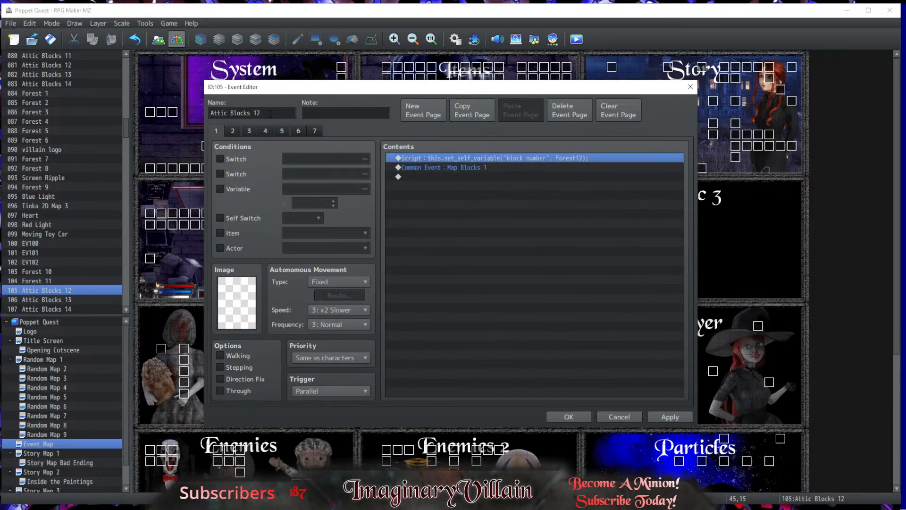
Step: Rename the Attic Blocks 12 event as Forest 12 and copy its page 1 block number script
{"action": "left_click_drag", "start_coordinate": [210, 113], "coordinate": [251, 117]}
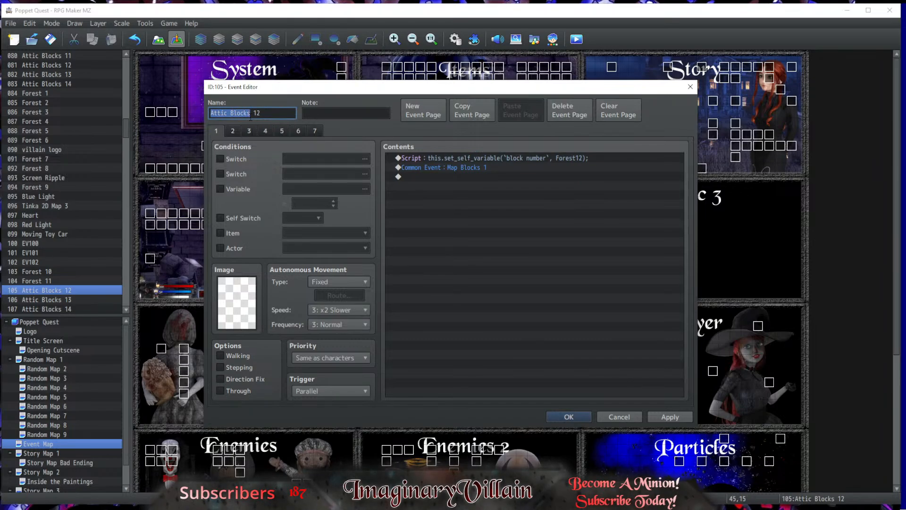
{"action": "type", "text": "Forest"}
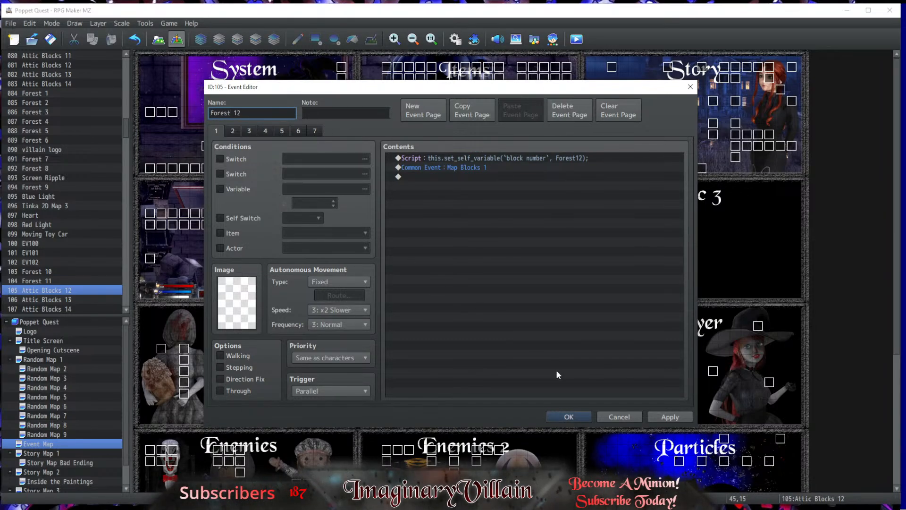
{"action": "left_click", "coordinate": [469, 158]}
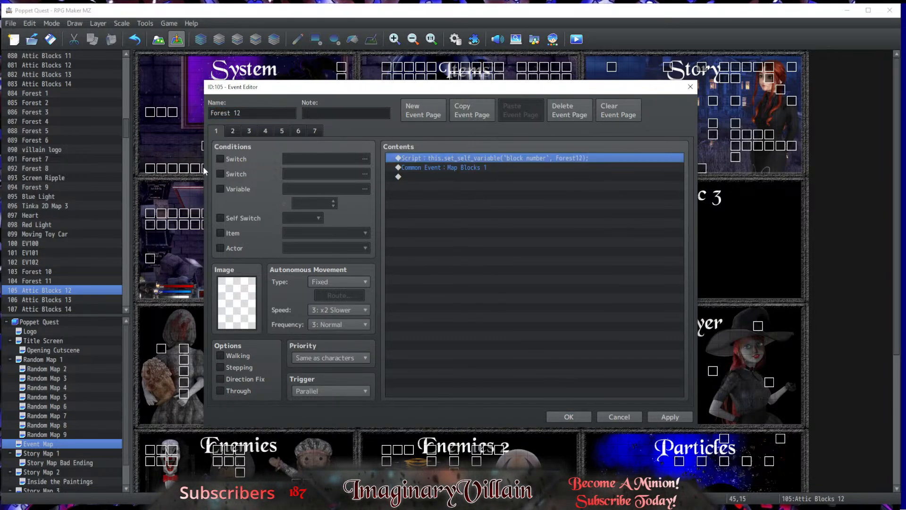
Step: Replace the block number scripts on pages 3 and 5 of Forest 12 with the Forest12 script and save the event
{"action": "left_click", "coordinate": [249, 131]}
{"action": "left_click", "coordinate": [539, 163]}
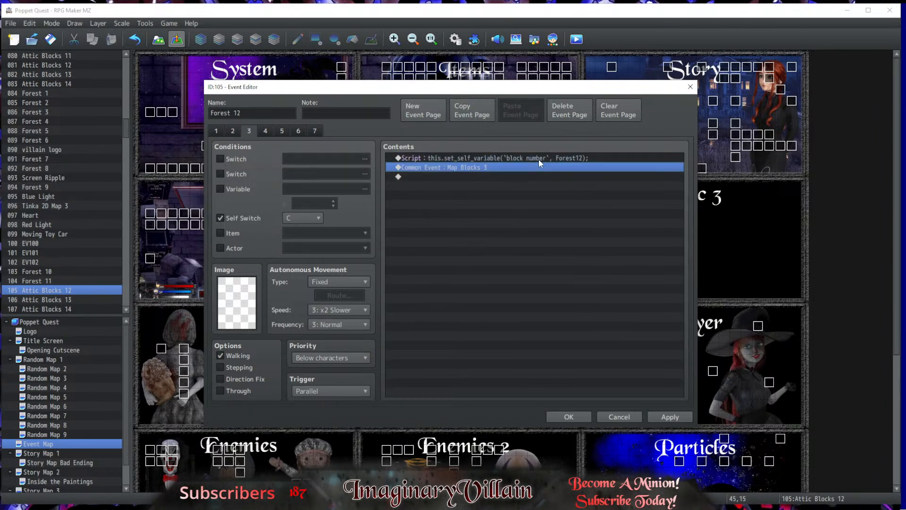
{"action": "left_click", "coordinate": [282, 131]}
{"action": "left_click", "coordinate": [461, 154]}
{"action": "key", "text": "Delete"}
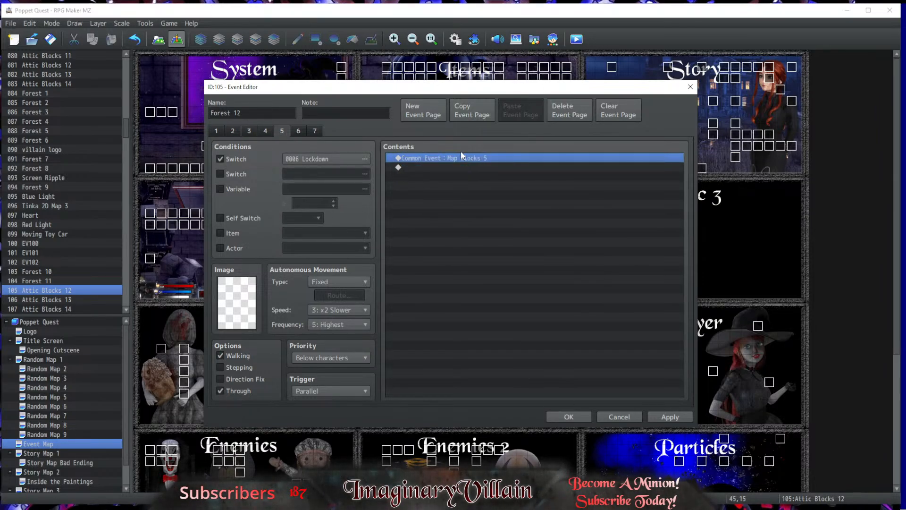
{"action": "key", "text": "ctrl+v"}
{"action": "left_click", "coordinate": [570, 416]}
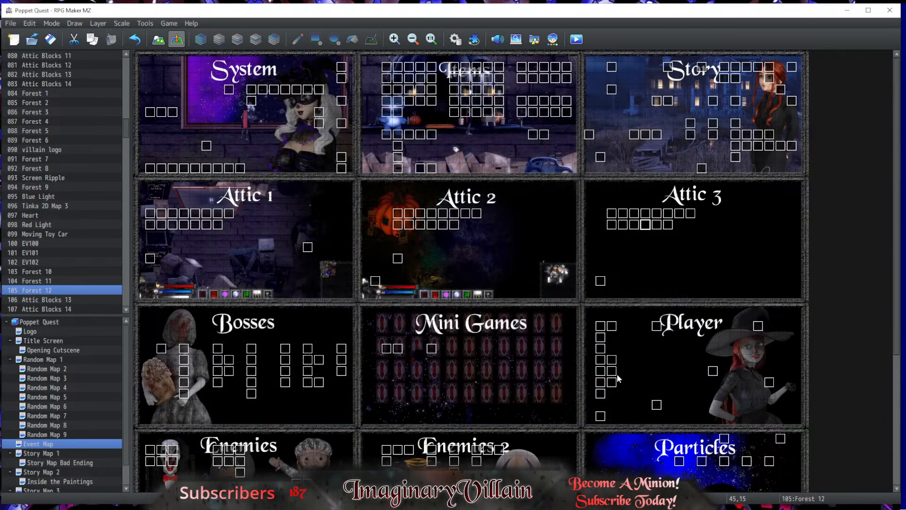
Step: Open Attic Blocks 13 in the Attic 3 area and replace its page 1 block number script with the copied one, set to Forest13
{"action": "double_click", "coordinate": [656, 225]}
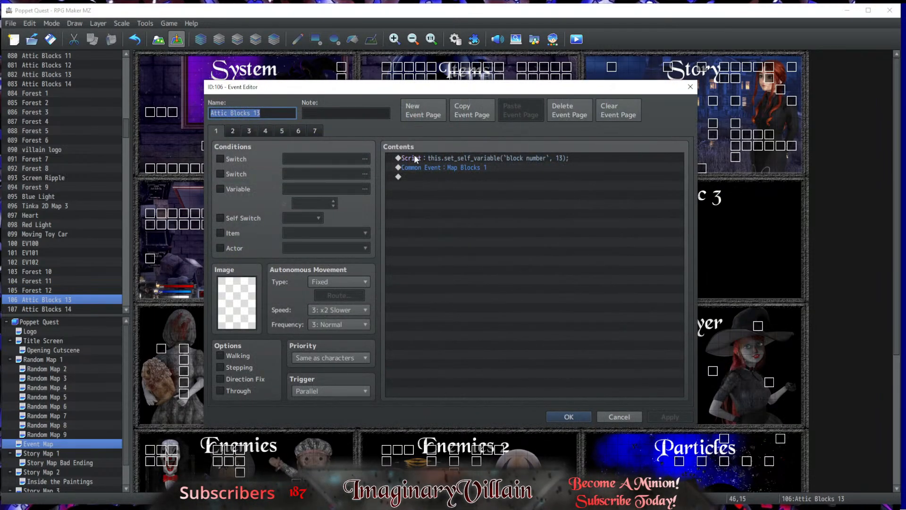
{"action": "left_click", "coordinate": [423, 156]}
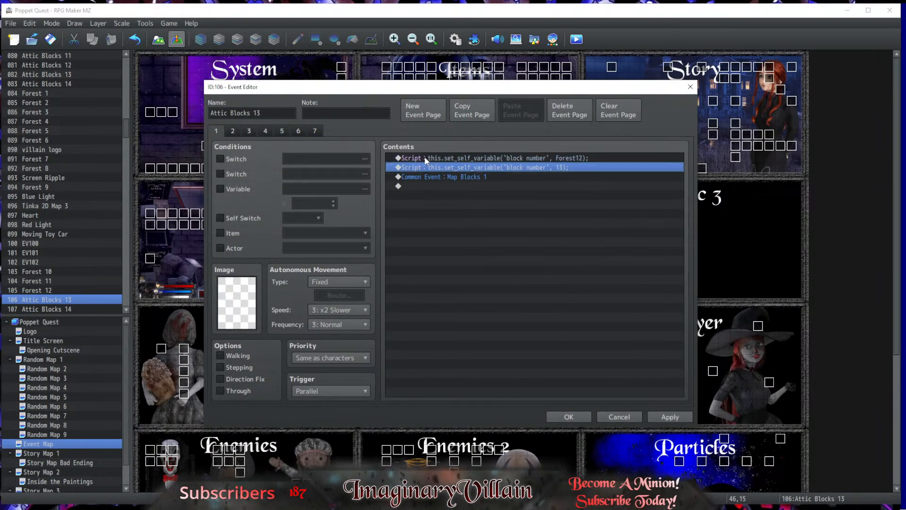
{"action": "double_click", "coordinate": [465, 158]}
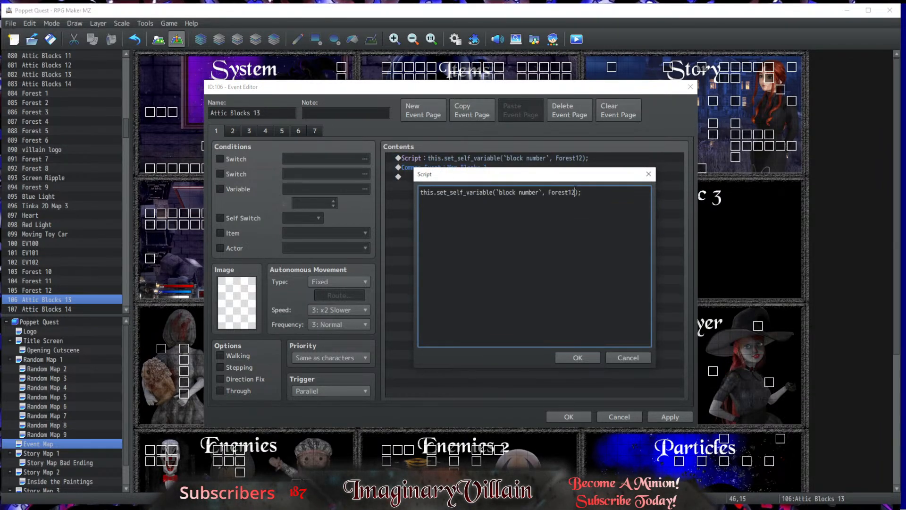
{"action": "key", "text": "BackSpace"}
{"action": "type", "text": "3"}
{"action": "left_click", "coordinate": [572, 358]}
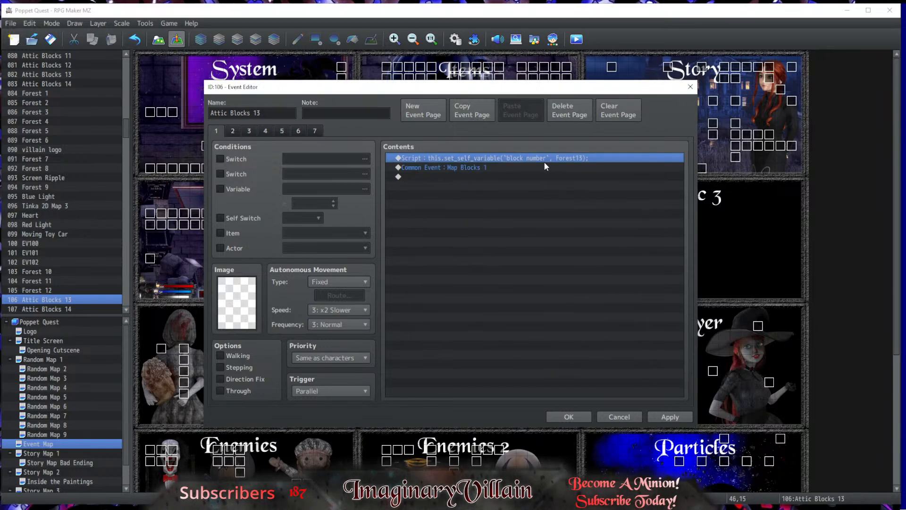
Step: Replace the block number scripts on pages 3 and 5 of the Attic Blocks 13 event with the Forest13 script
{"action": "left_click", "coordinate": [251, 131]}
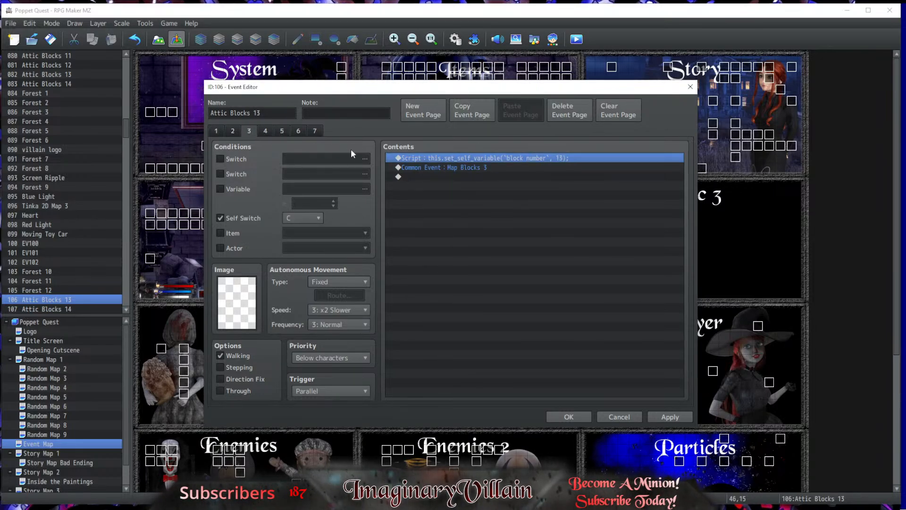
{"action": "left_click", "coordinate": [449, 157]}
{"action": "key", "text": "Delete"}
{"action": "key", "text": "ctrl+v"}
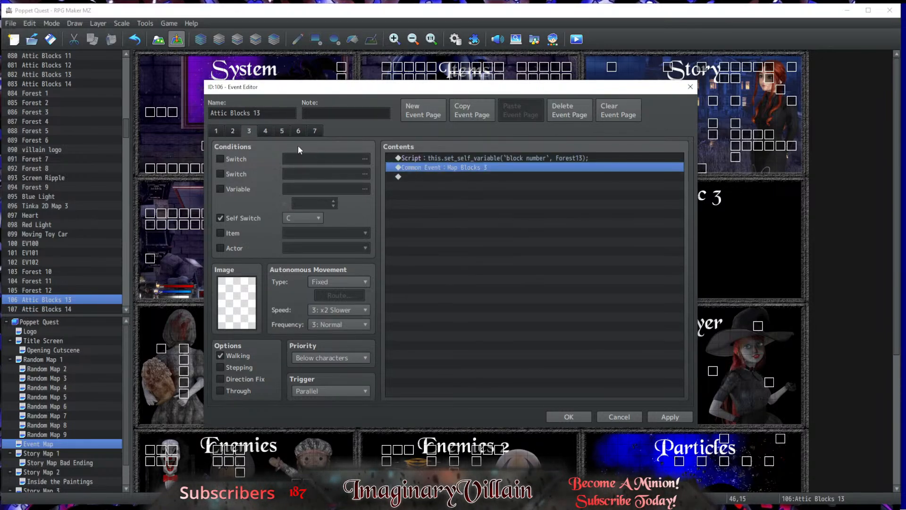
{"action": "left_click", "coordinate": [282, 131]}
{"action": "key", "text": "Delete"}
{"action": "key", "text": "ctrl+v"}
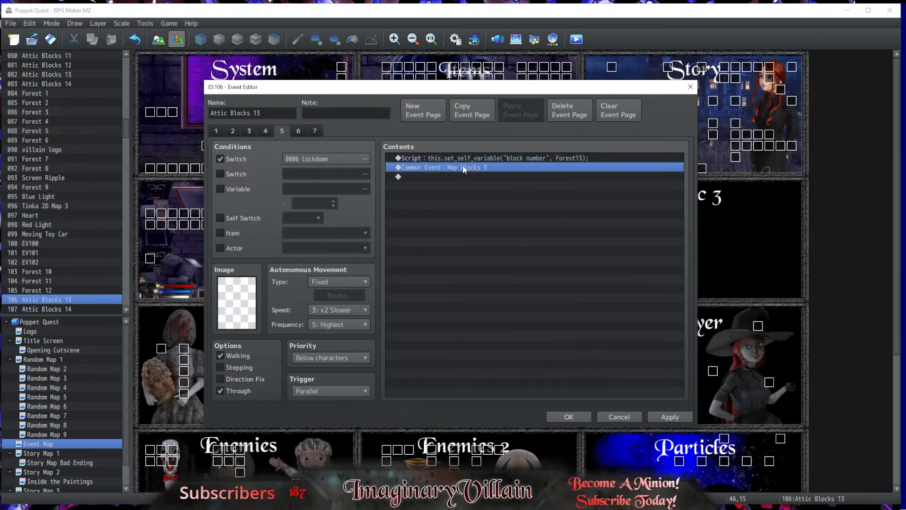
Step: Rename the Attic Blocks 13 event as Forest 13 and save the event
{"action": "left_click_drag", "start_coordinate": [210, 112], "coordinate": [252, 113]}
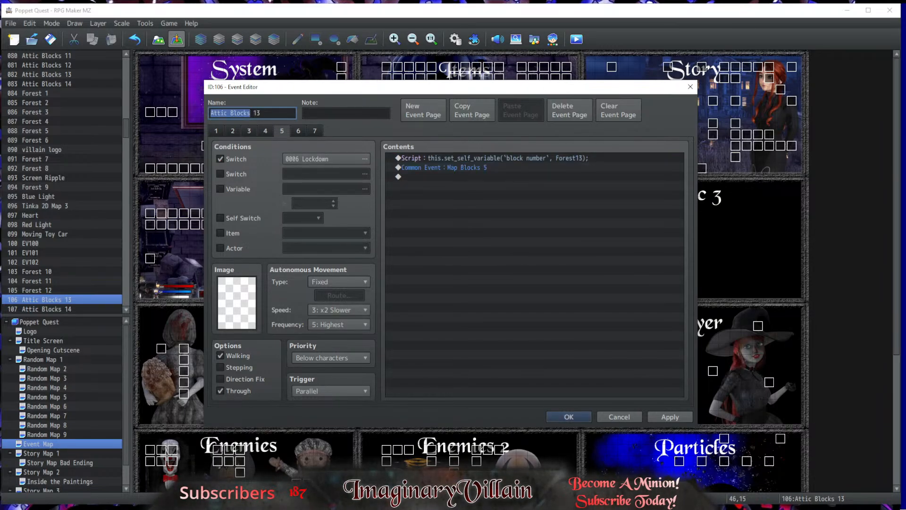
{"action": "type", "text": "Forest"}
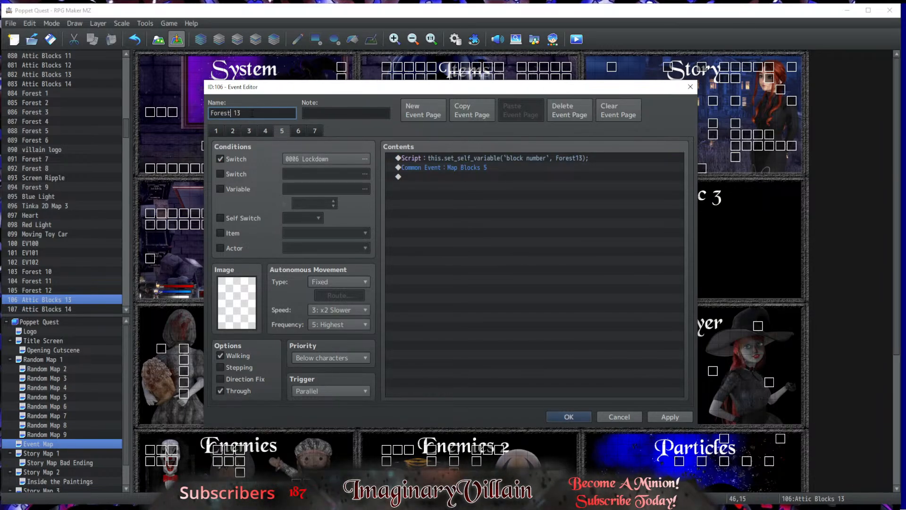
{"action": "left_click", "coordinate": [574, 415]}
Step: Open the Attic Blocks 14 event in the Attic 3 area and rename it as Forest 14
{"action": "double_click", "coordinate": [657, 225]}
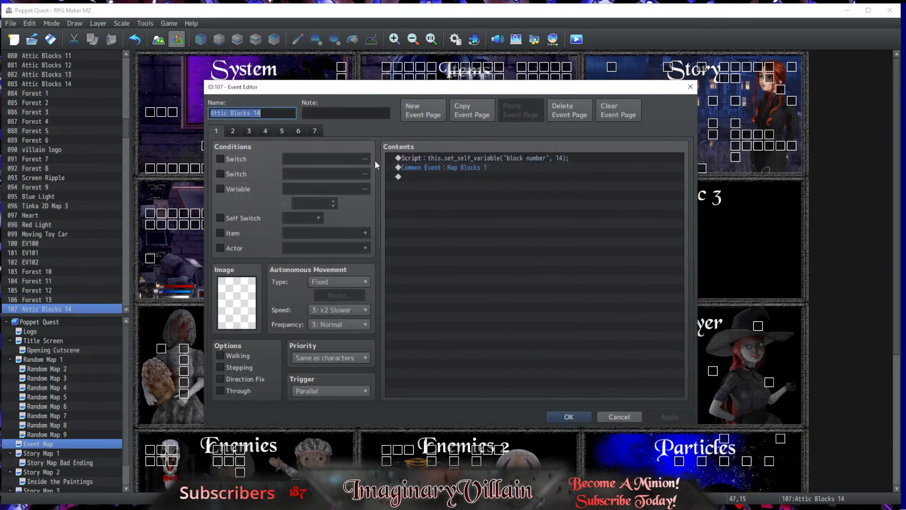
{"action": "left_click_drag", "start_coordinate": [211, 113], "coordinate": [250, 113]}
{"action": "type", "text": "Forest"}
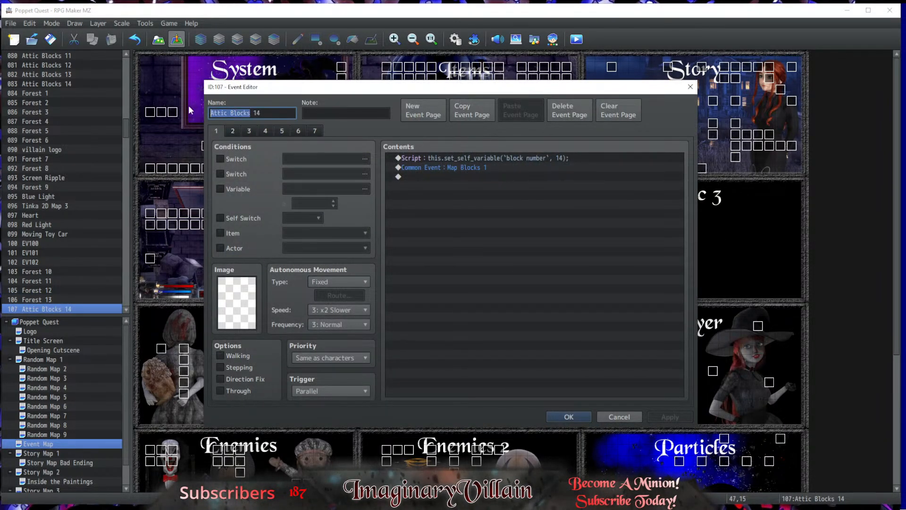
Step: Rename the event as Forest 14 and set the 'block number' self variable in its page 1 script to Forest14
{"action": "left_click", "coordinate": [541, 156]}
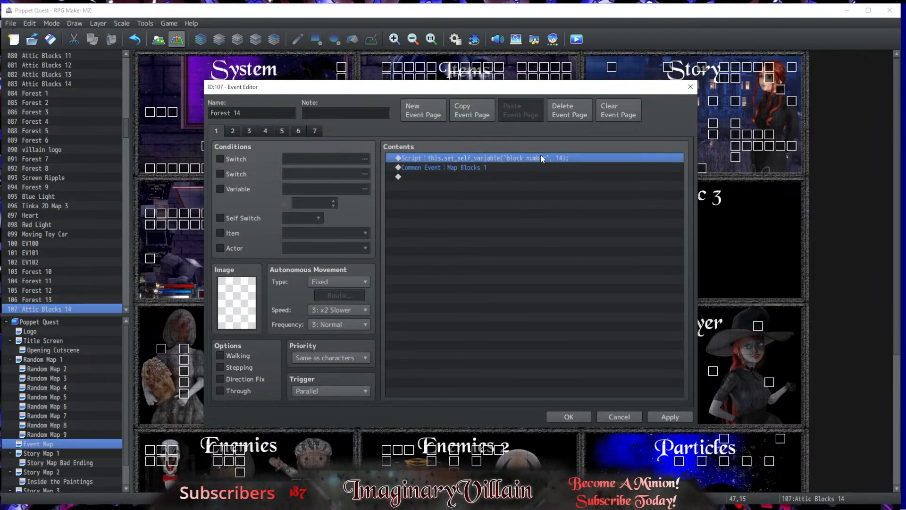
{"action": "key", "text": "ctrl+v"}
{"action": "key", "text": "Delete"}
{"action": "double_click", "coordinate": [544, 158]}
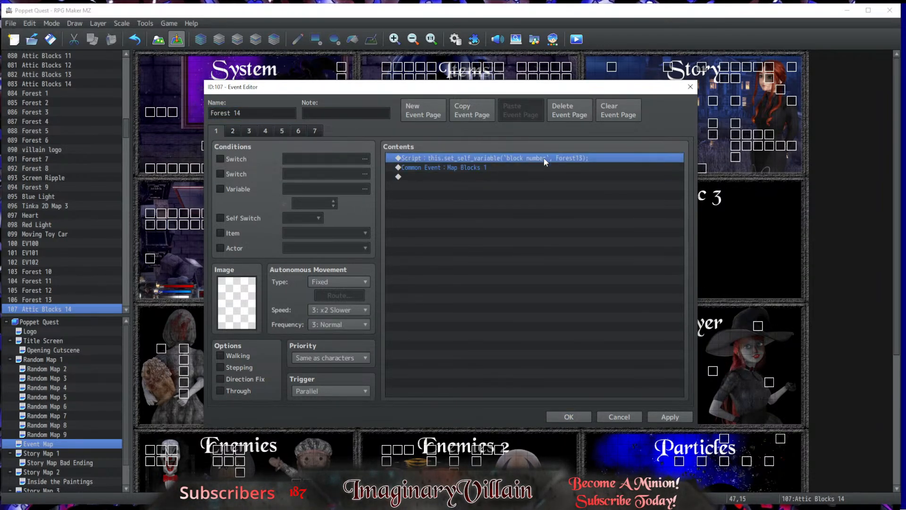
{"action": "left_click", "coordinate": [575, 192]}
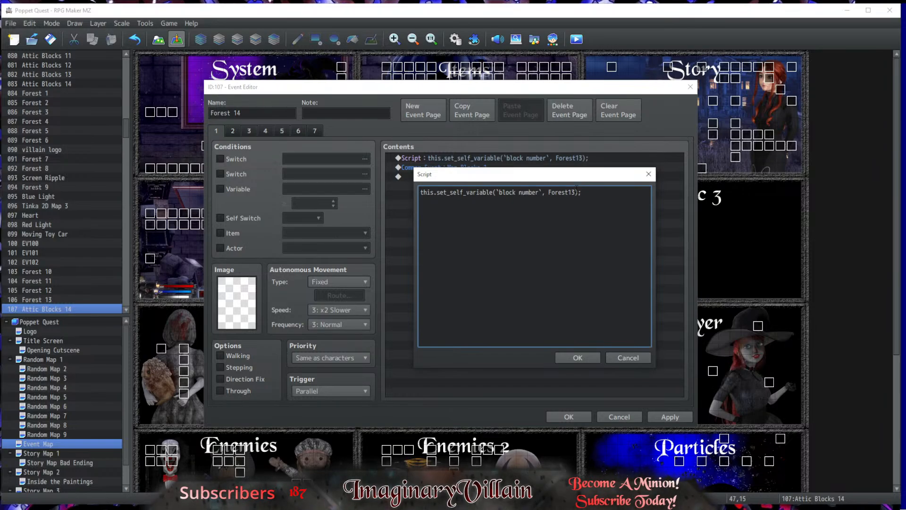
{"action": "key", "text": "BackSpace"}
{"action": "type", "text": "4"}
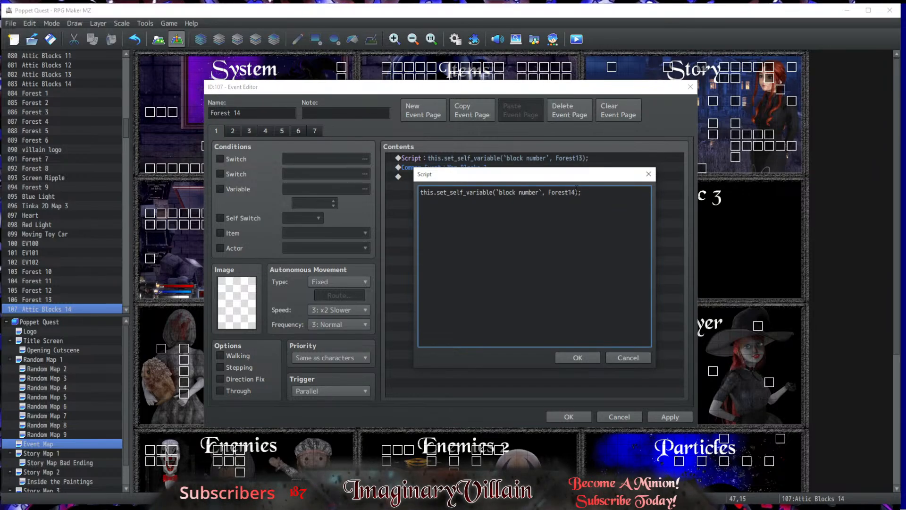
{"action": "left_click", "coordinate": [571, 360]}
Step: Replace the 'block number' script lines on pages 3 and 5 of the event with the Forest14 version, and save the event
{"action": "left_click", "coordinate": [249, 131]}
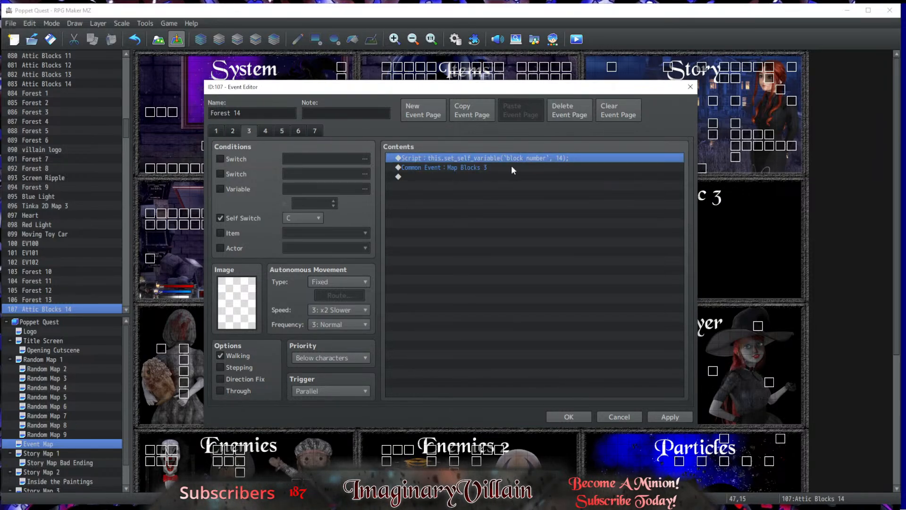
{"action": "key", "text": "Delete"}
{"action": "type", "text": "Script：this.set_self_variable(`block number`, Forest14);"}
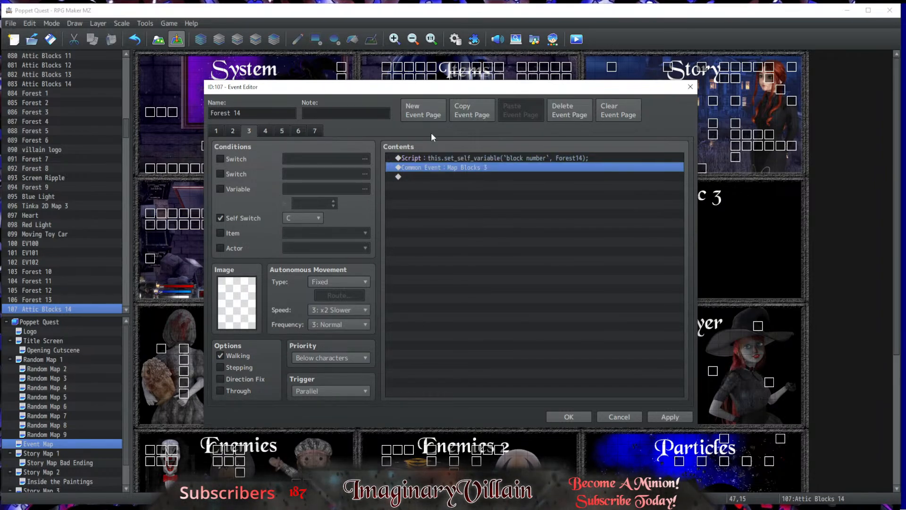
{"action": "left_click", "coordinate": [282, 132]}
{"action": "key", "text": "Delete"}
{"action": "key", "text": "ctrl+v"}
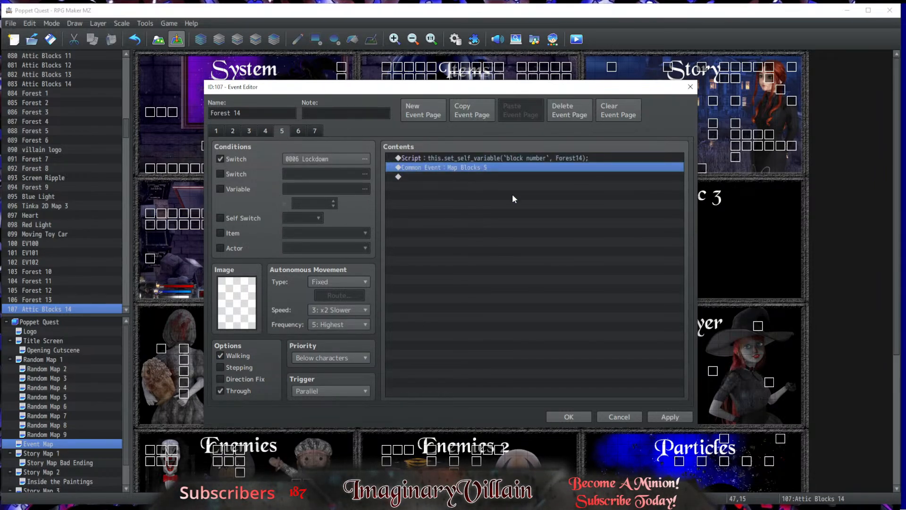
{"action": "left_click", "coordinate": [563, 417]}
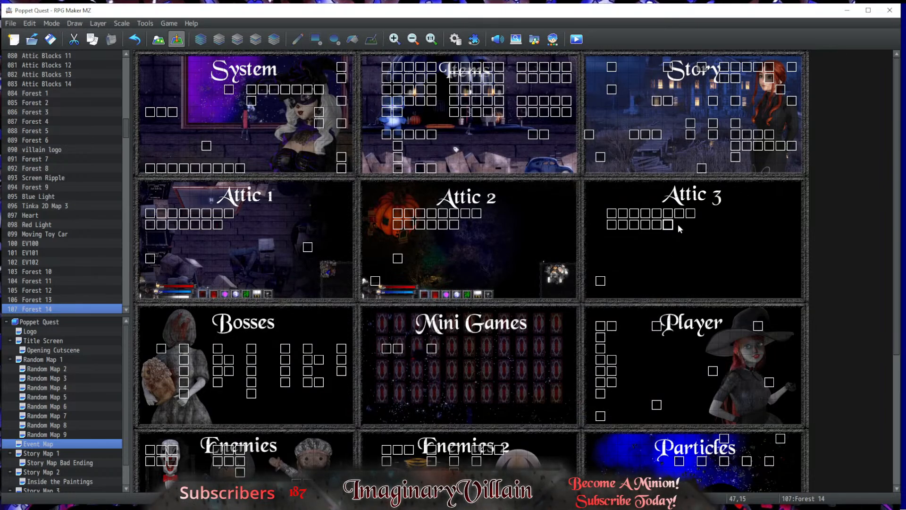
Step: Copy the Forest 14 event into the next two free cells at the end of Attic 3's second event row
{"action": "key", "text": "ctrl+c"}
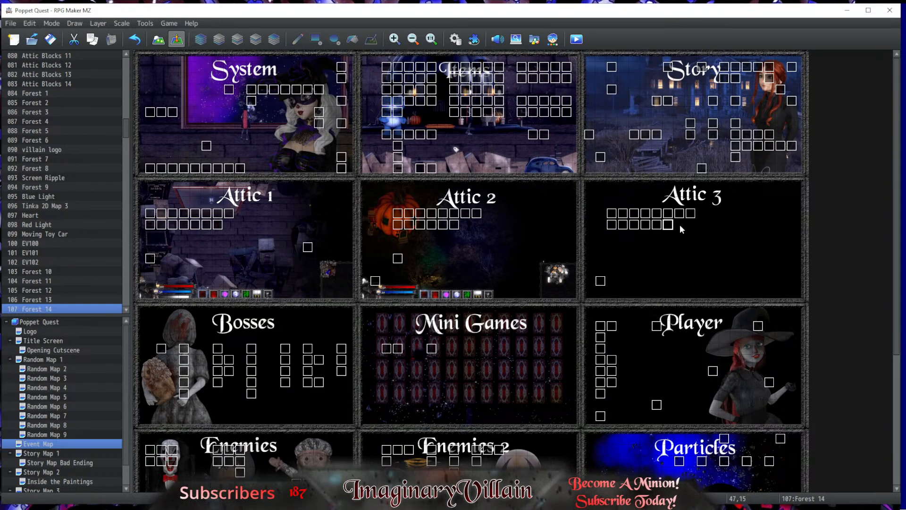
{"action": "left_click", "coordinate": [680, 225]}
{"action": "key", "text": "ctrl+v"}
{"action": "left_click", "coordinate": [691, 224]}
{"action": "key", "text": "ctrl+v"}
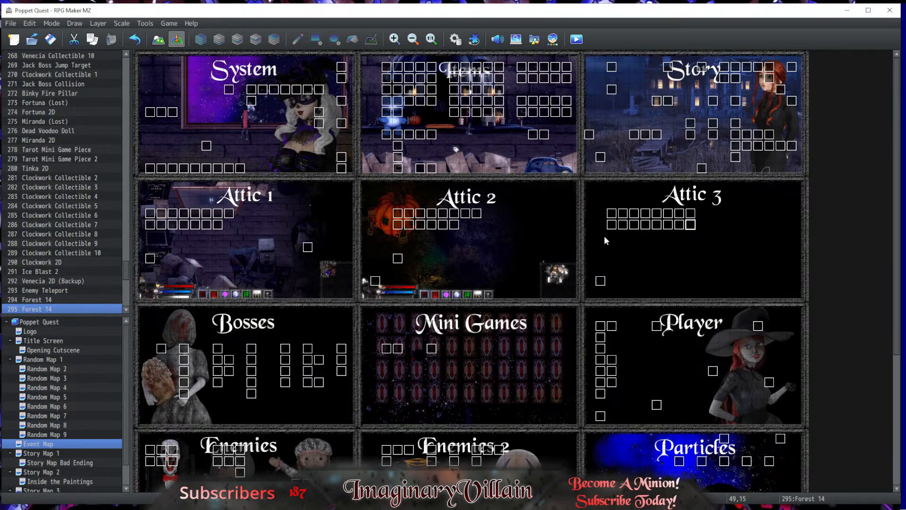
Step: Paste four more copies of the Forest 14 event side by side to start a third event row in Attic 3
{"action": "left_click", "coordinate": [612, 236]}
{"action": "key", "text": "ctrl+v"}
{"action": "left_click", "coordinate": [622, 236]}
{"action": "key", "text": "ctrl+v"}
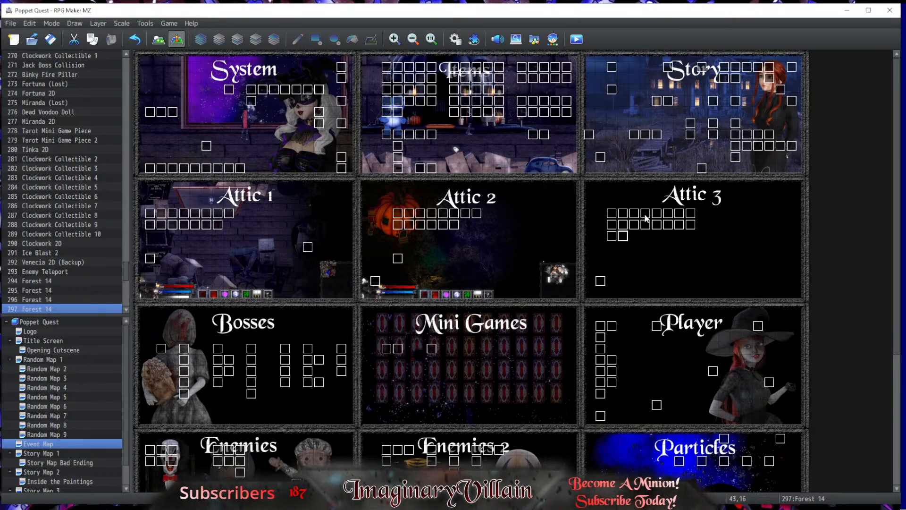
{"action": "left_click", "coordinate": [634, 235]}
{"action": "key", "text": "ctrl+v"}
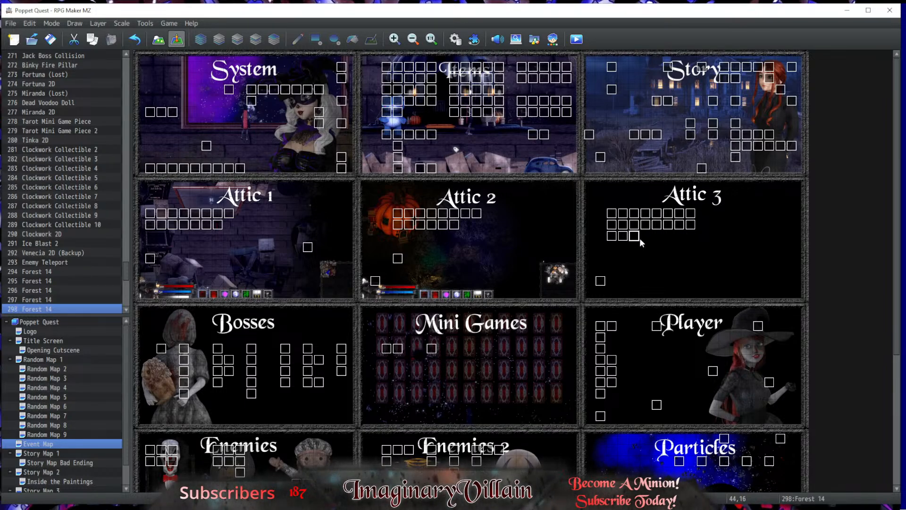
{"action": "left_click", "coordinate": [646, 236]}
{"action": "key", "text": "ctrl+v"}
{"action": "left_click", "coordinate": [679, 225]}
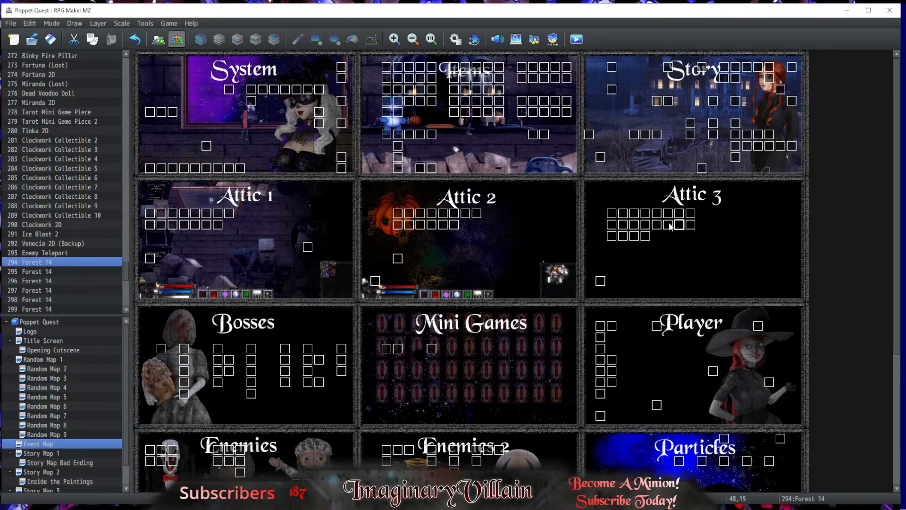
{"action": "double_click", "coordinate": [669, 226]}
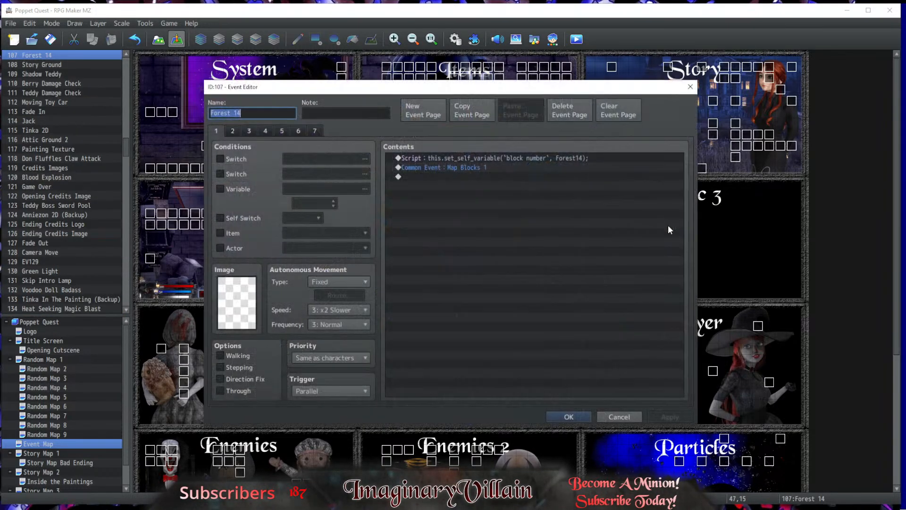
{"action": "left_click", "coordinate": [589, 417]}
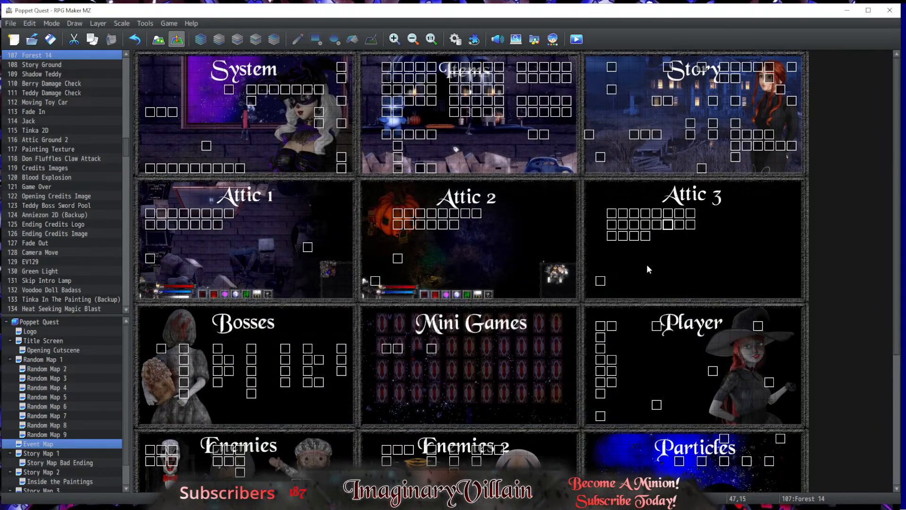
{"action": "key", "text": "ctrl+v"}
Step: Rename the first copied event, just after the original in Attic 3's second row, as Forest 15
{"action": "double_click", "coordinate": [682, 226]}
{"action": "left_click", "coordinate": [275, 115]}
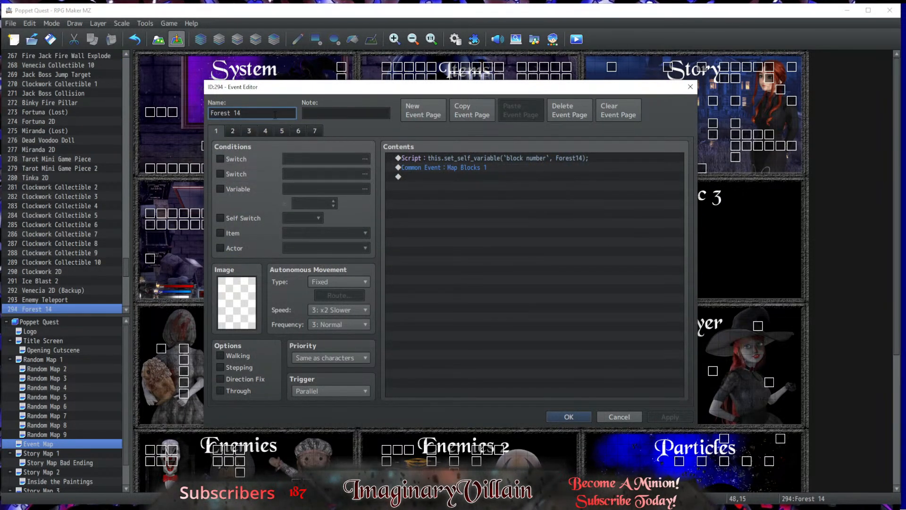
{"action": "key", "text": "BackSpace"}
{"action": "type", "text": "5"}
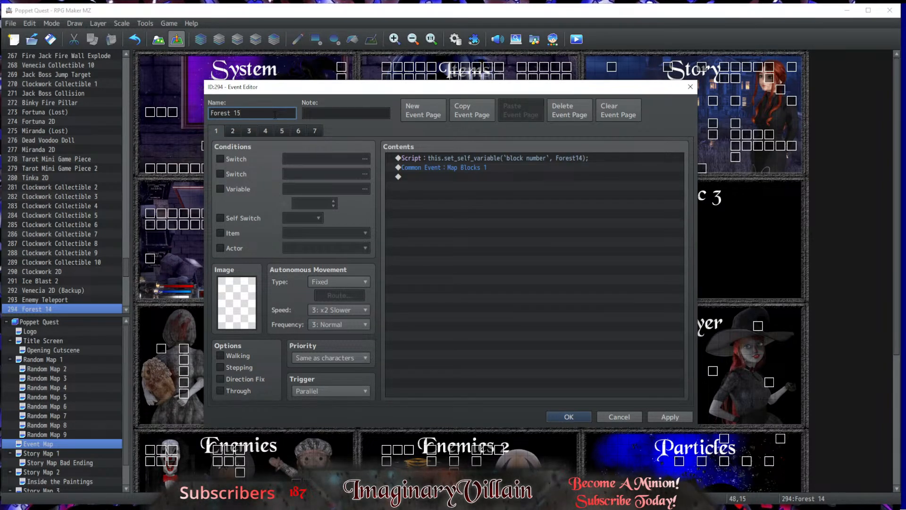
Step: Set the 'block number' self variable to Forest15 in the page 1 script of the Forest 15 event
{"action": "left_click", "coordinate": [452, 160]}
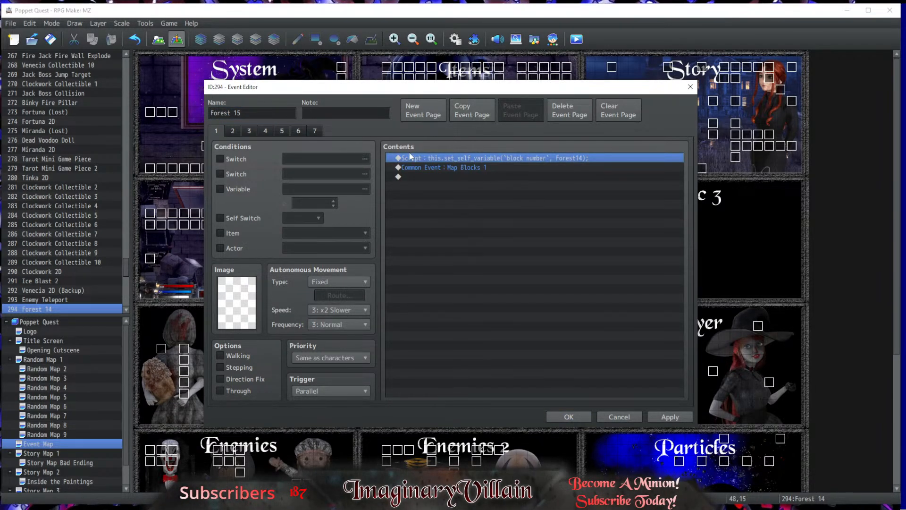
{"action": "double_click", "coordinate": [464, 158]}
{"action": "left_click", "coordinate": [576, 194]}
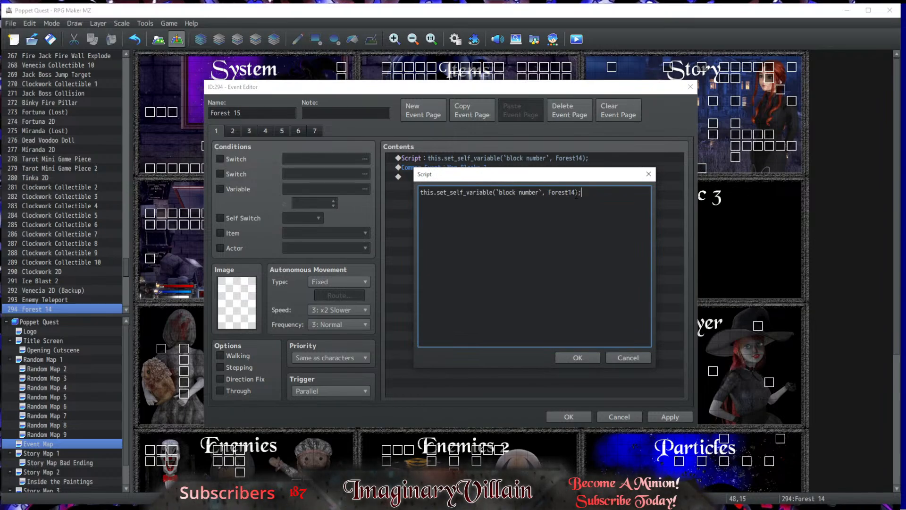
{"action": "key", "text": "BackSpace"}
{"action": "type", "text": "5"}
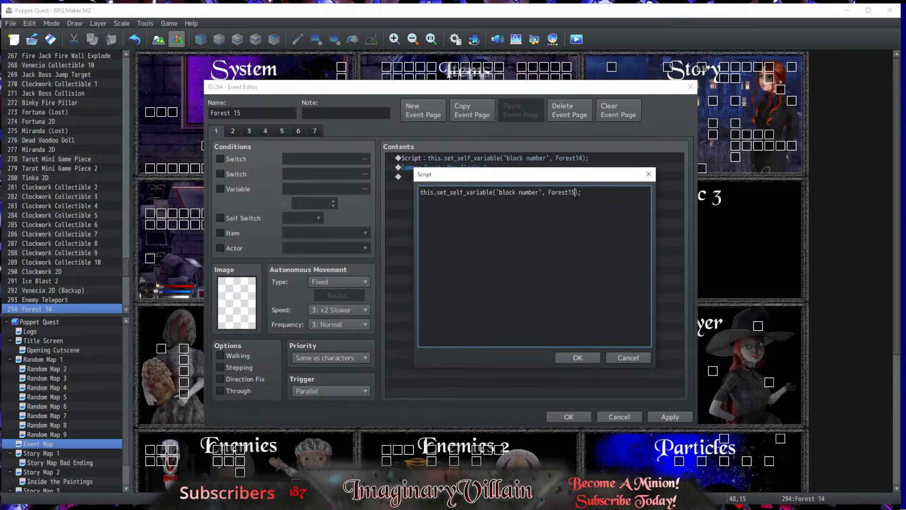
{"action": "left_click", "coordinate": [577, 357]}
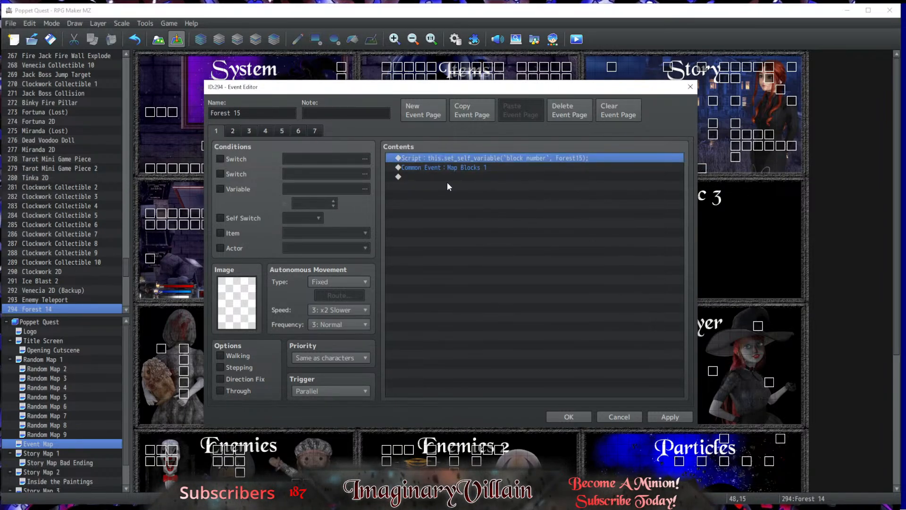
Step: Replace the 'block number' script lines on pages 3 and 5 with the Forest15 version, and save the event
{"action": "left_click", "coordinate": [249, 131]}
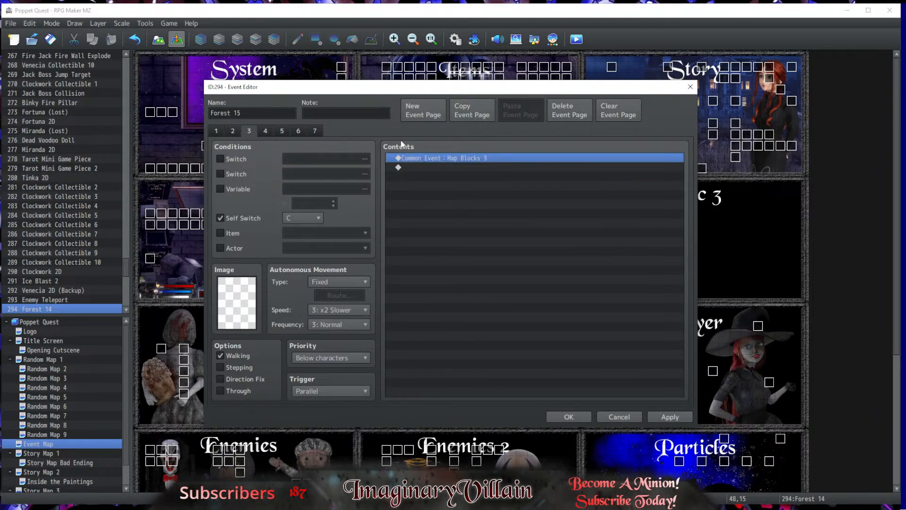
{"action": "left_click", "coordinate": [265, 130]}
{"action": "left_click", "coordinate": [282, 131]}
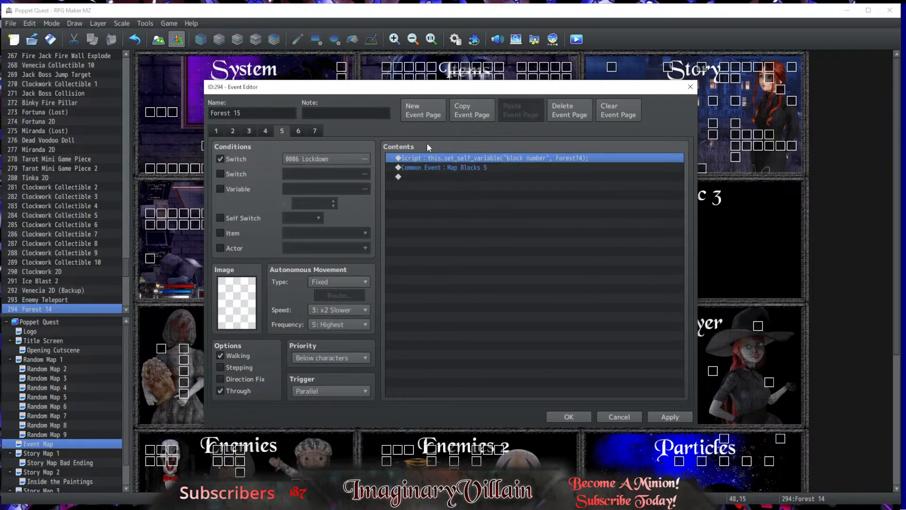
{"action": "key", "text": "Delete"}
{"action": "key", "text": "ctrl+v"}
{"action": "left_click", "coordinate": [569, 417]}
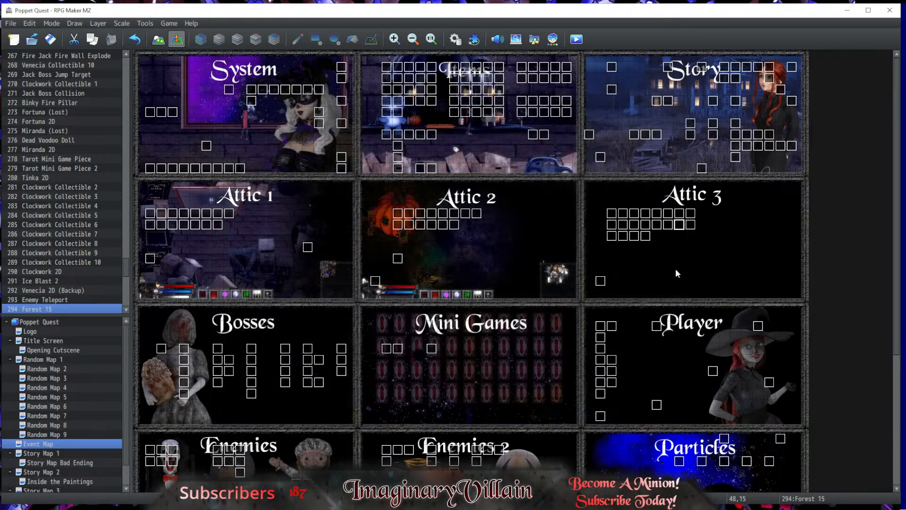
Step: Rename the last copied event in Attic 3's second row as Forest 16
{"action": "key", "text": "ctrl+v"}
{"action": "double_click", "coordinate": [686, 227]}
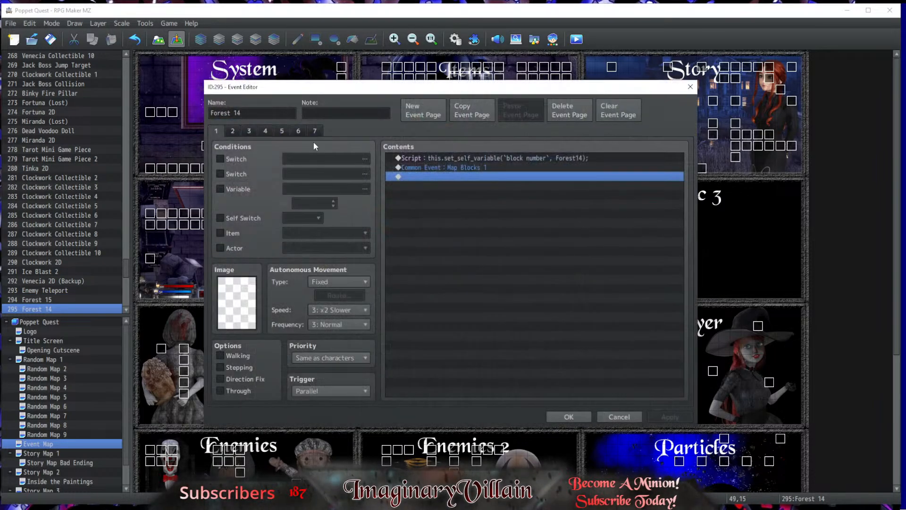
{"action": "left_click", "coordinate": [253, 112]}
{"action": "type", "text": "Forest 16"}
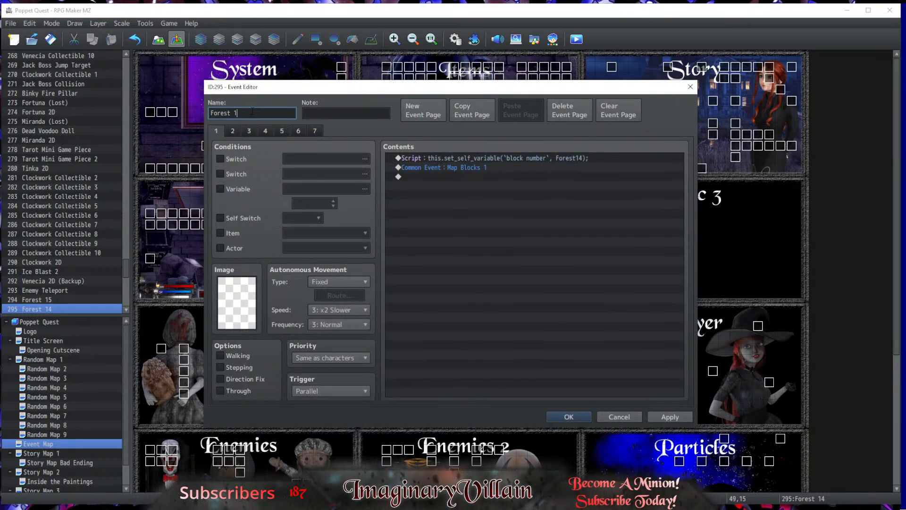
Step: Set the 'block number' self variable to Forest16 in the page 1 script of the Forest 16 event
{"action": "double_click", "coordinate": [491, 168]}
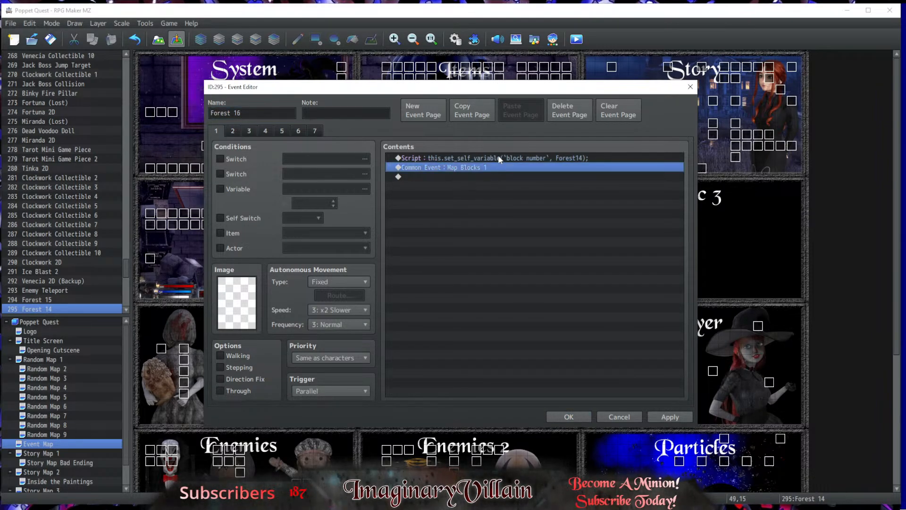
{"action": "left_click", "coordinate": [556, 285]}
{"action": "double_click", "coordinate": [543, 158]}
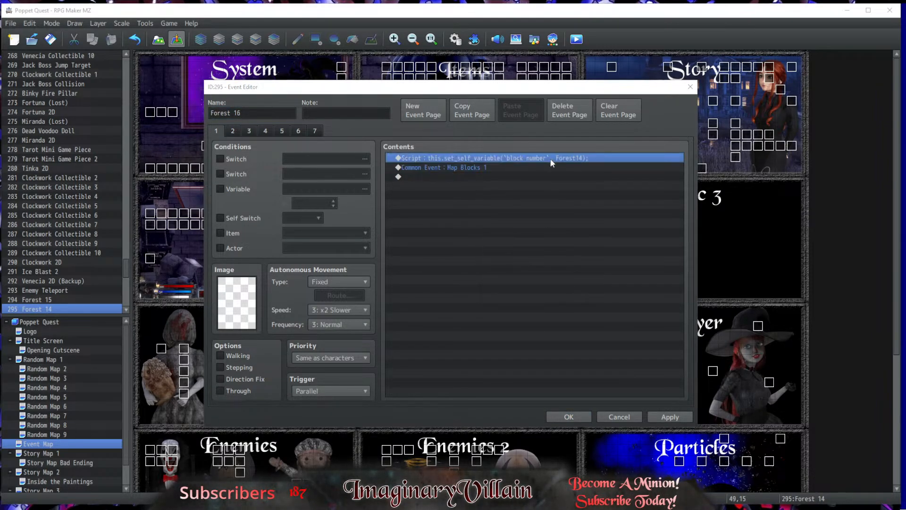
{"action": "key", "text": "BackSpace"}
{"action": "type", "text": "6);"}
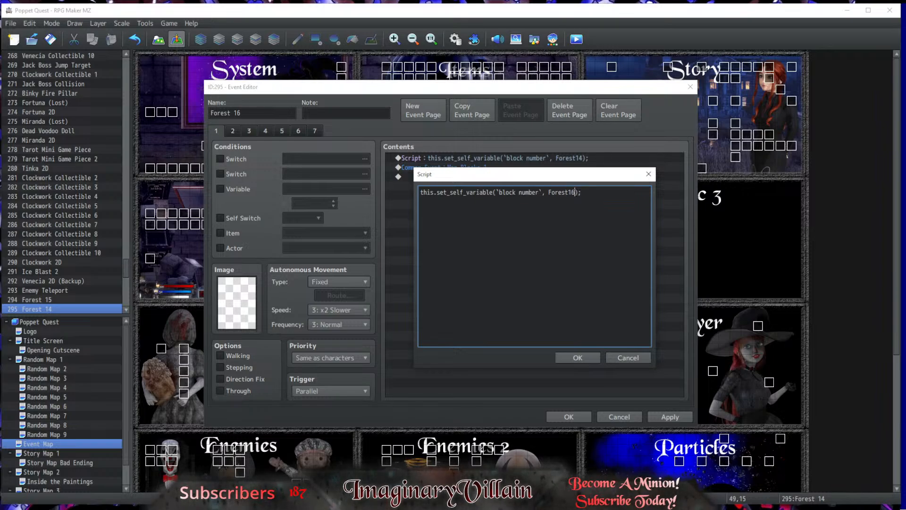
{"action": "left_click", "coordinate": [577, 357]}
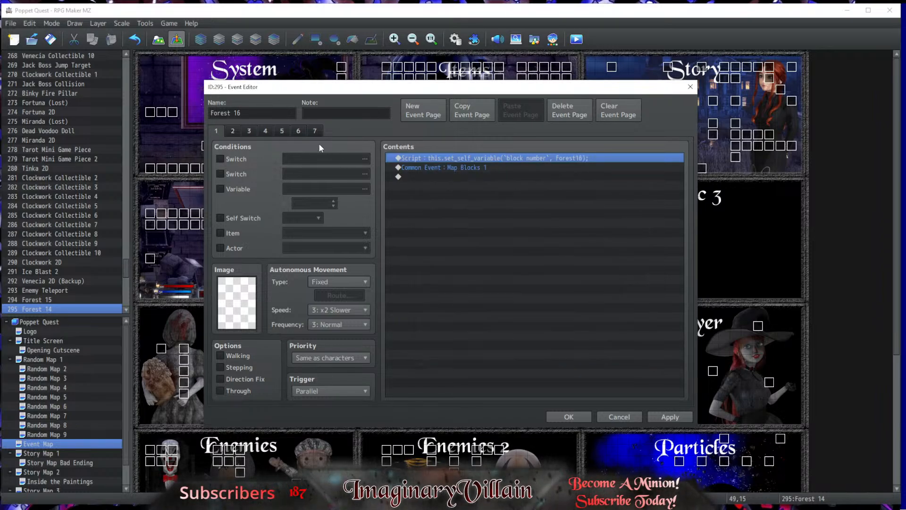
Step: Replace the 'block number' script lines on pages 3 and 5 with the Forest16 version, and save the event
{"action": "left_click", "coordinate": [250, 131]}
{"action": "key", "text": "Delete"}
{"action": "key", "text": "ctrl+v"}
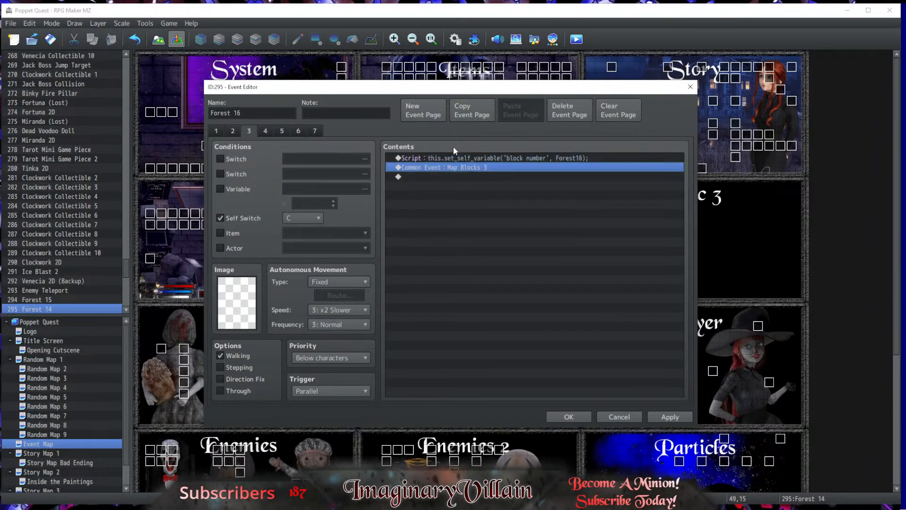
{"action": "left_click", "coordinate": [282, 130]}
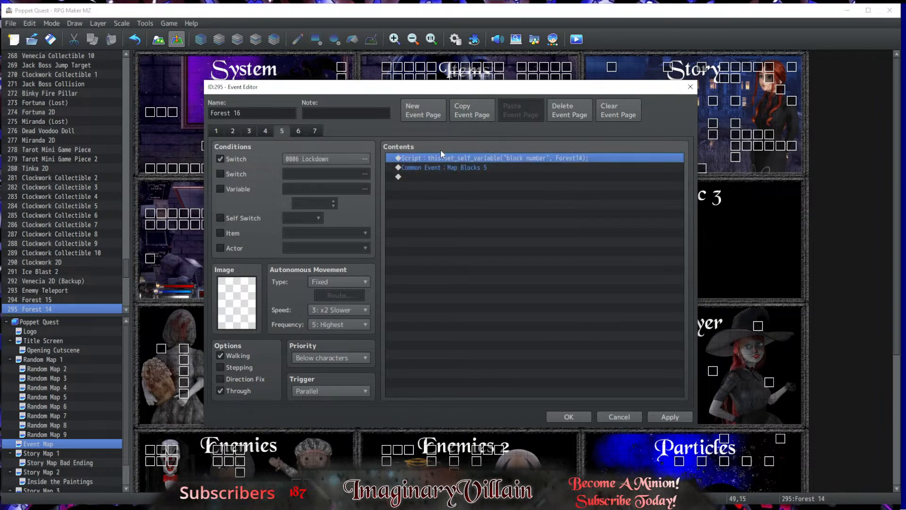
{"action": "key", "text": "Delete"}
{"action": "key", "text": "ctrl+v"}
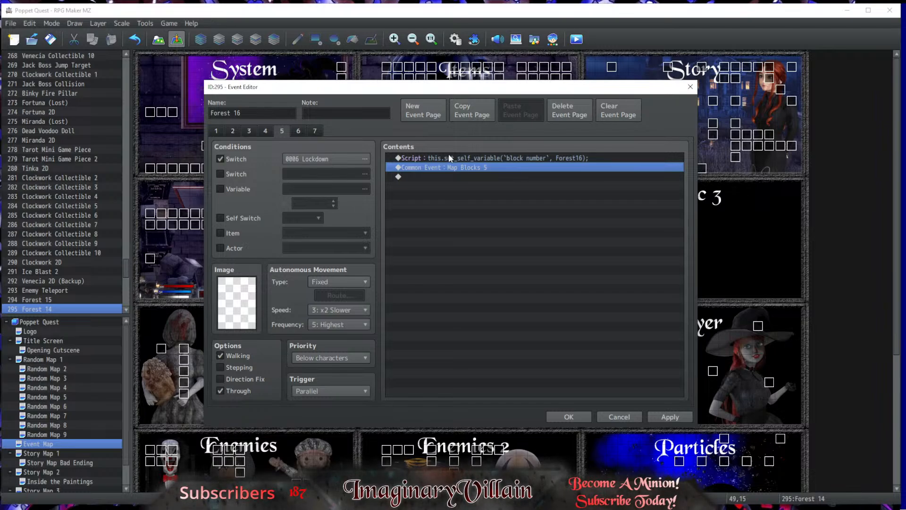
{"action": "left_click", "coordinate": [449, 158]}
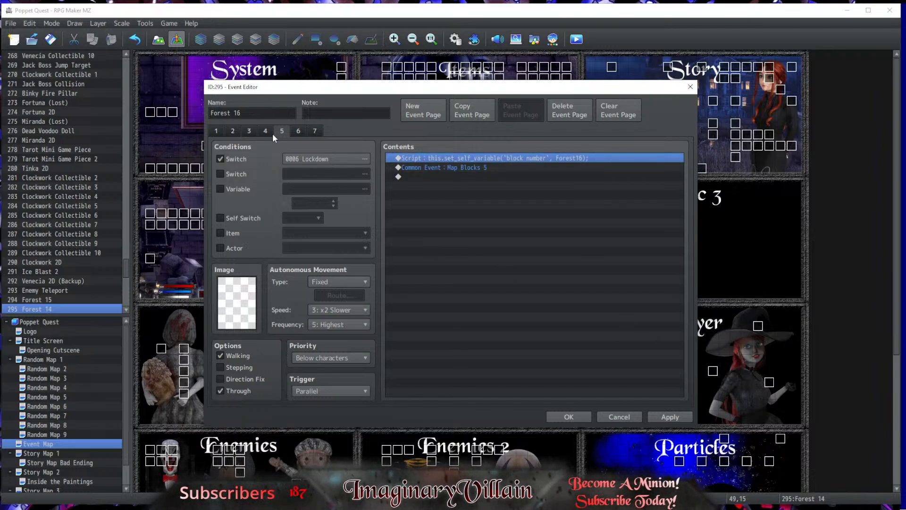
{"action": "left_click", "coordinate": [552, 417]}
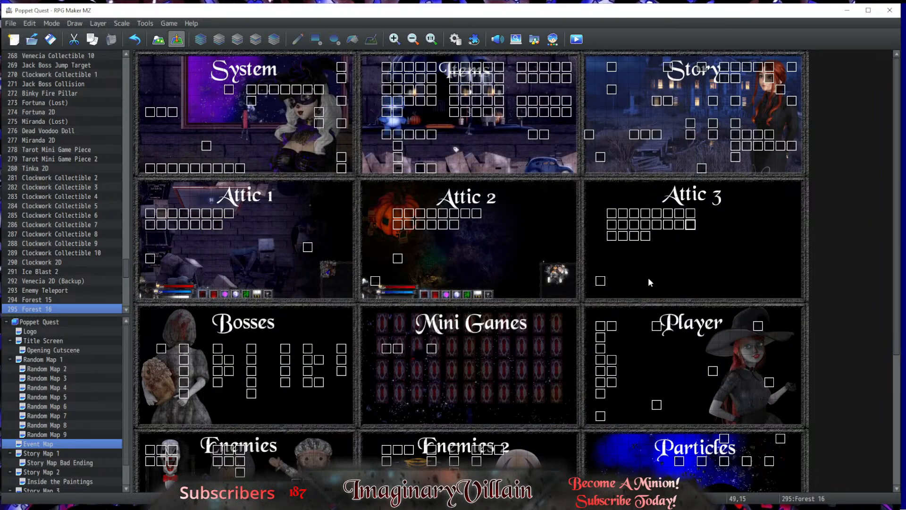
Step: Rename the first copied event in Attic 3's third row as Forest 17
{"action": "double_click", "coordinate": [611, 238]}
{"action": "left_click", "coordinate": [250, 116]}
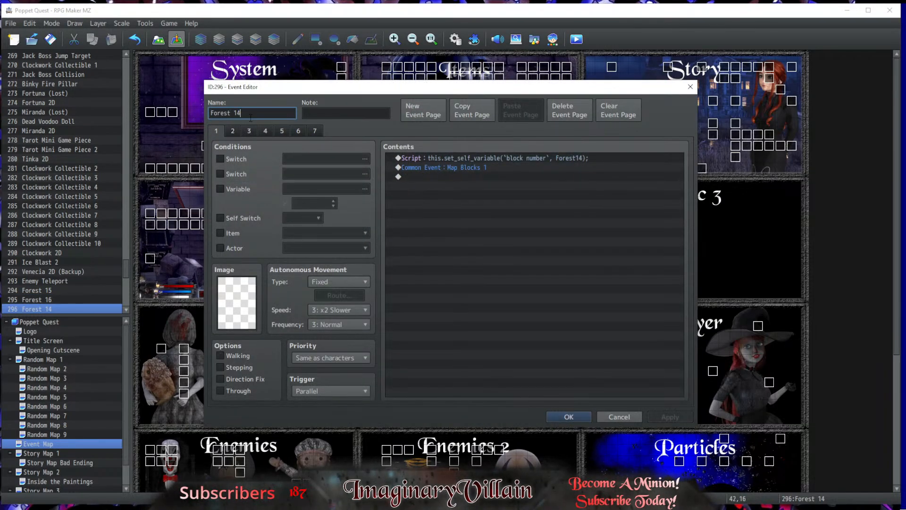
{"action": "key", "text": "BackSpace"}
{"action": "type", "text": "7"}
Step: Set the 'block number' self variable to Forest17 in the page 1 script of the Forest 17 event
{"action": "double_click", "coordinate": [423, 158]}
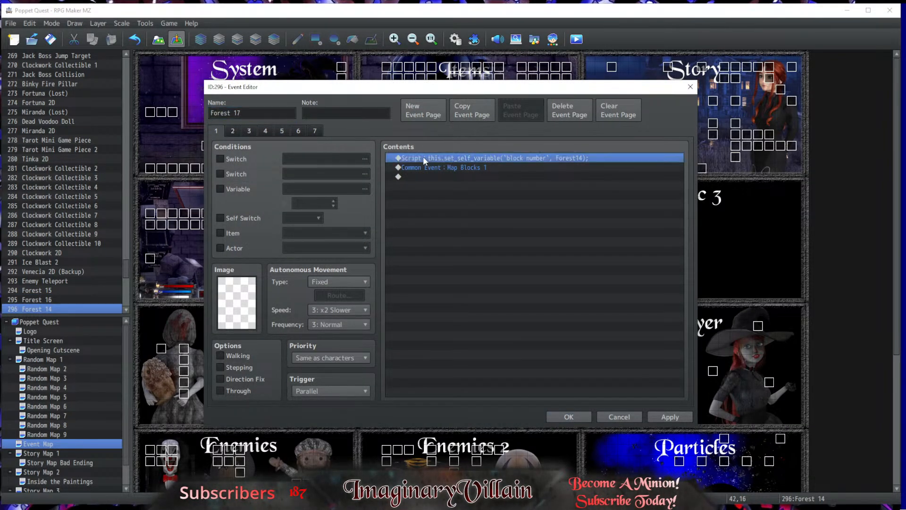
{"action": "left_click", "coordinate": [575, 194]}
{"action": "key", "text": "BackSpace"}
{"action": "type", "text": "7);"}
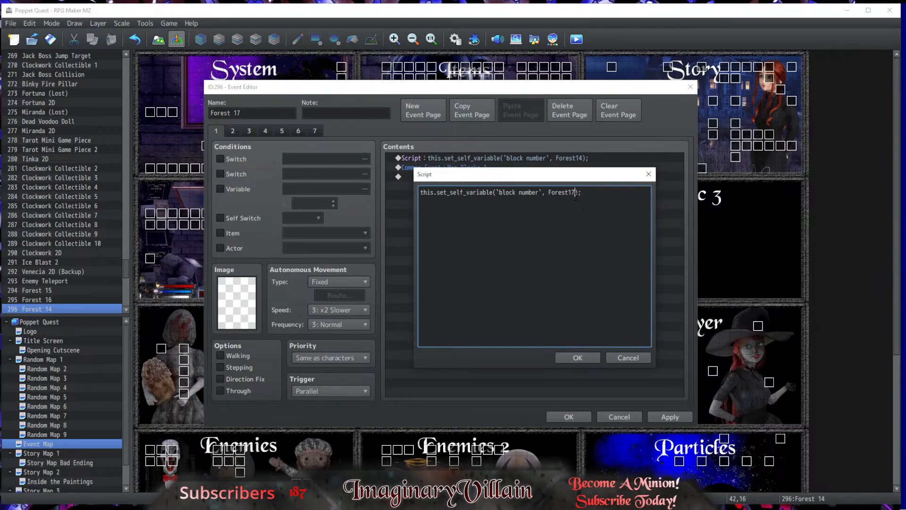
{"action": "left_click", "coordinate": [578, 357]}
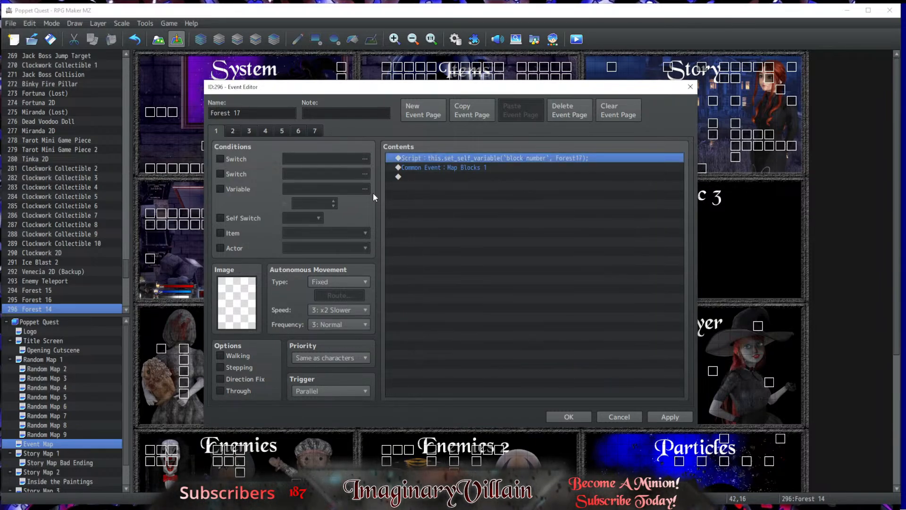
Step: Replace the 'block number' script lines on pages 3 and 5 with the Forest17 version, and save the event
{"action": "left_click", "coordinate": [249, 130]}
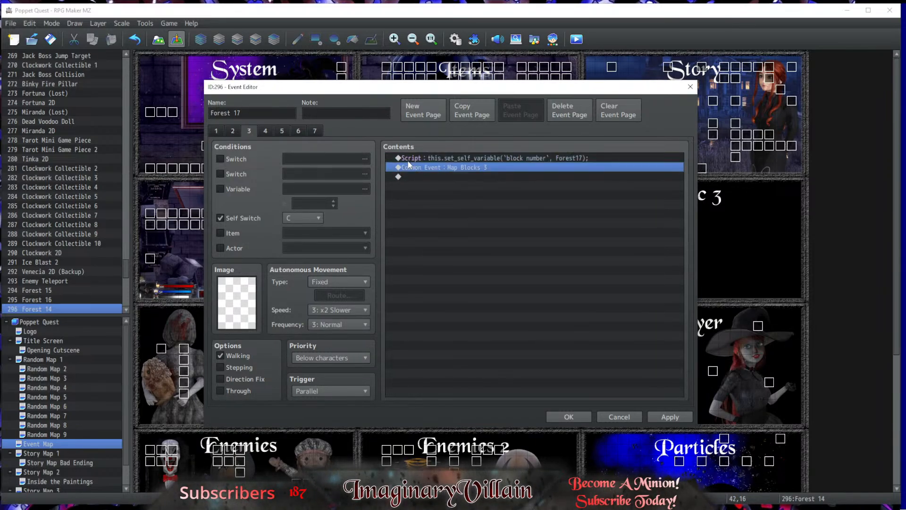
{"action": "left_click", "coordinate": [282, 131]}
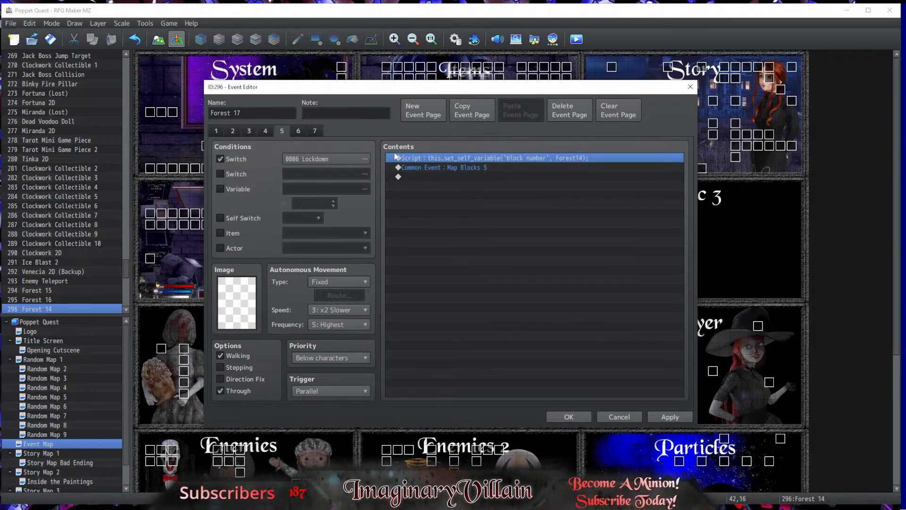
{"action": "key", "text": "Down"}
{"action": "left_click", "coordinate": [569, 417]}
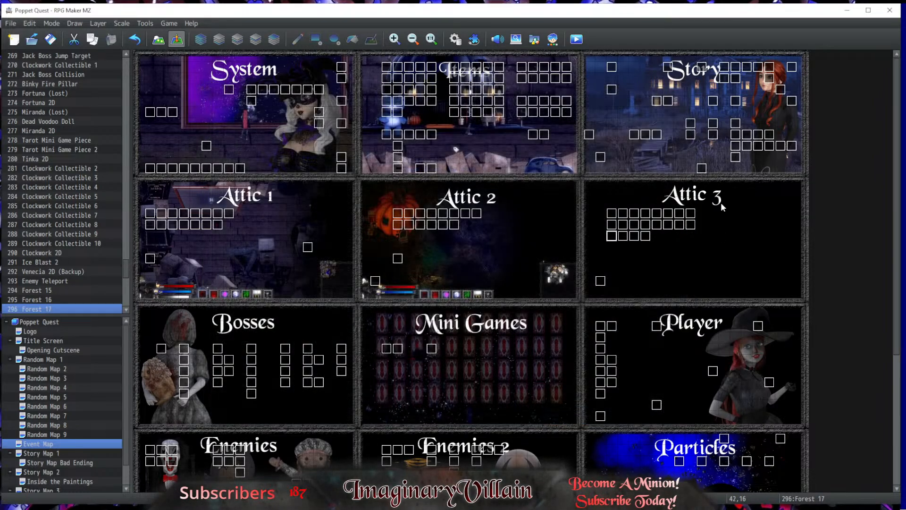
Step: Rename the second copied event in Attic 3's third row as Forest 18
{"action": "double_click", "coordinate": [625, 237]}
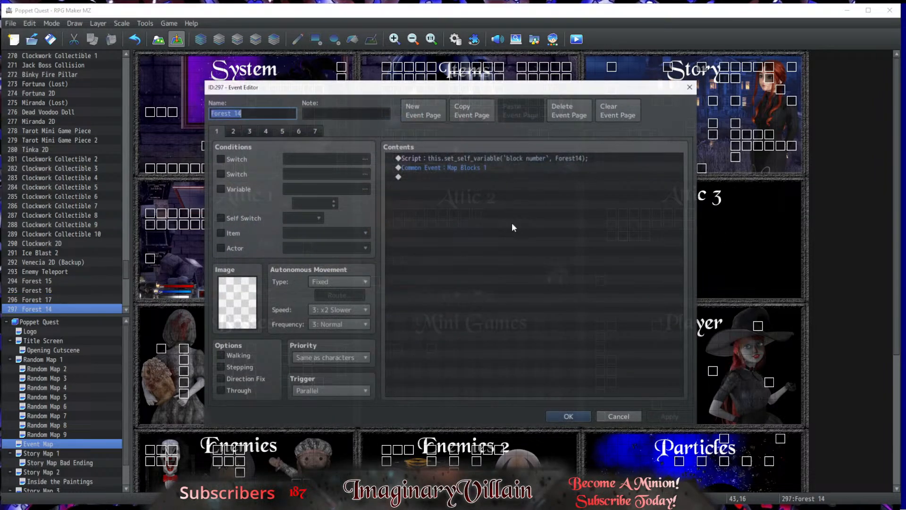
{"action": "left_click", "coordinate": [289, 116]}
{"action": "key", "text": "BackSpace"}
{"action": "type", "text": "8"}
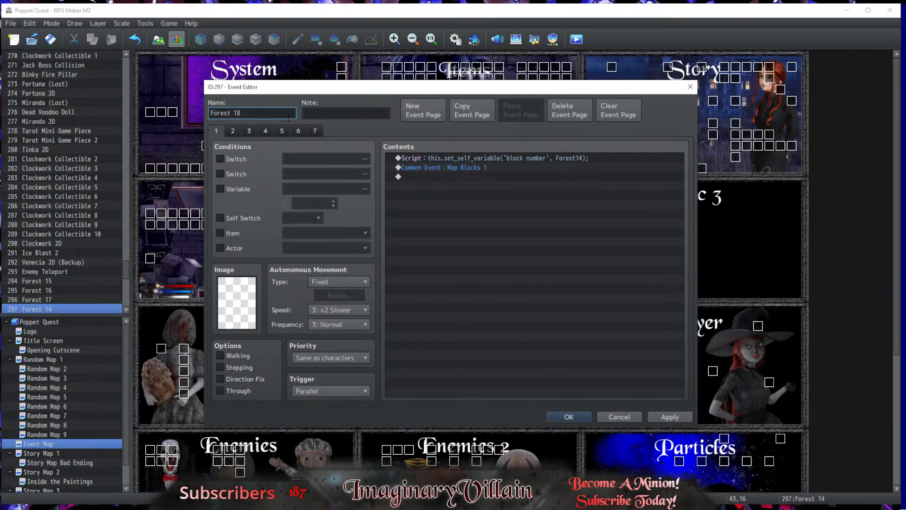
Step: Set the 'block number' self variable to Forest18 in the page 1 script of the Forest 18 event
{"action": "double_click", "coordinate": [427, 156]}
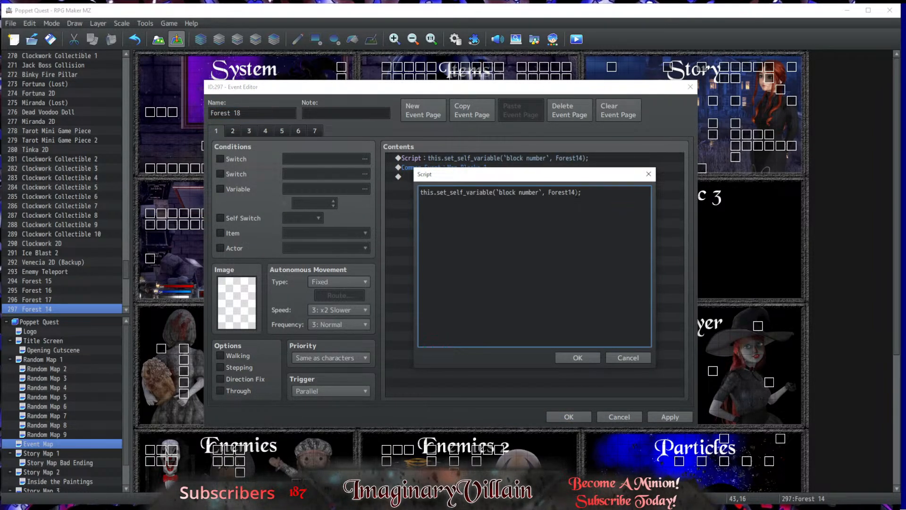
{"action": "key", "text": "Left"}
{"action": "key", "text": "BackSpace"}
{"action": "type", "text": "8"}
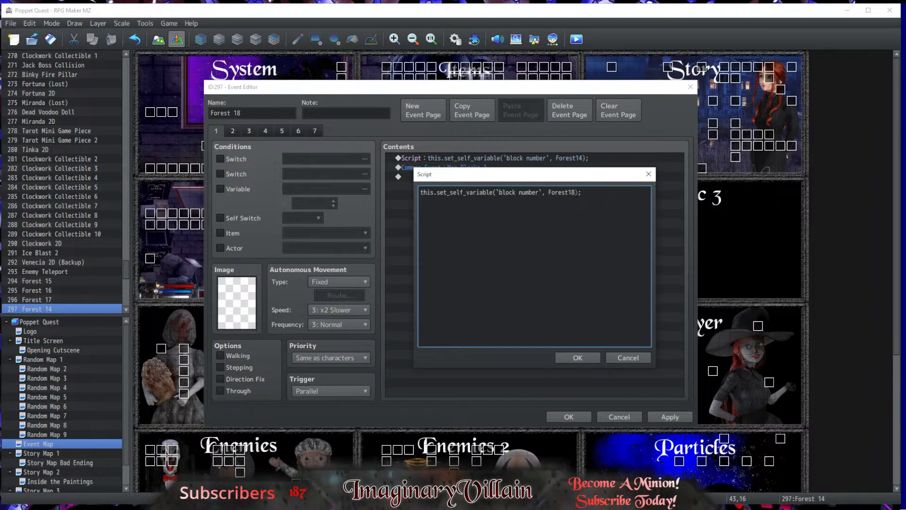
{"action": "left_click", "coordinate": [578, 359]}
Step: Replace the 'block number' script lines on pages 3 and 5 with the Forest18 version, and save the event
{"action": "left_click", "coordinate": [250, 132]}
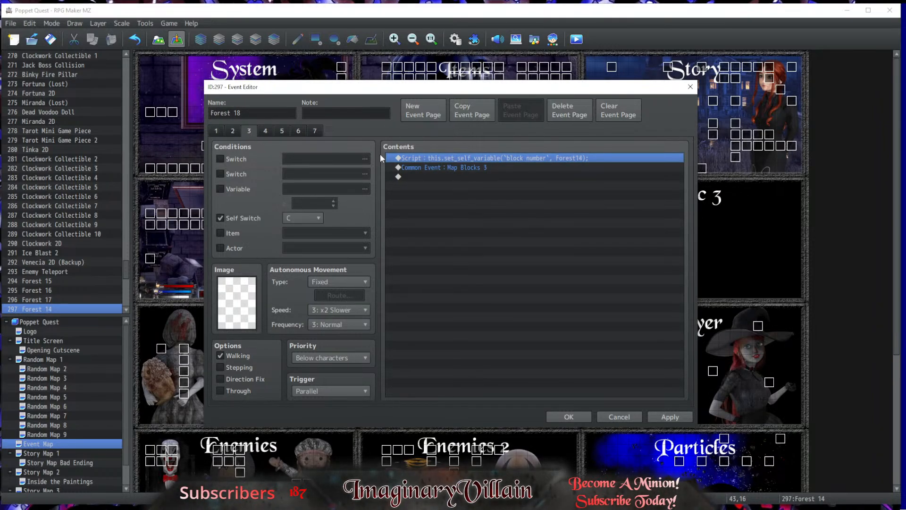
{"action": "left_click", "coordinate": [409, 158]}
{"action": "key", "text": "Delete"}
{"action": "key", "text": "ctrl+v"}
{"action": "left_click", "coordinate": [282, 130]}
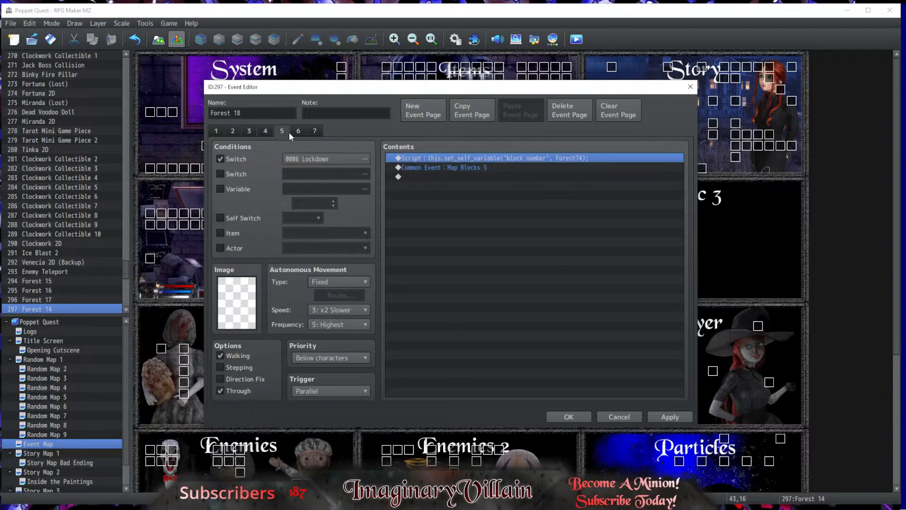
{"action": "left_click", "coordinate": [415, 158]}
{"action": "key", "text": "Delete"}
{"action": "key", "text": "ctrl+v"}
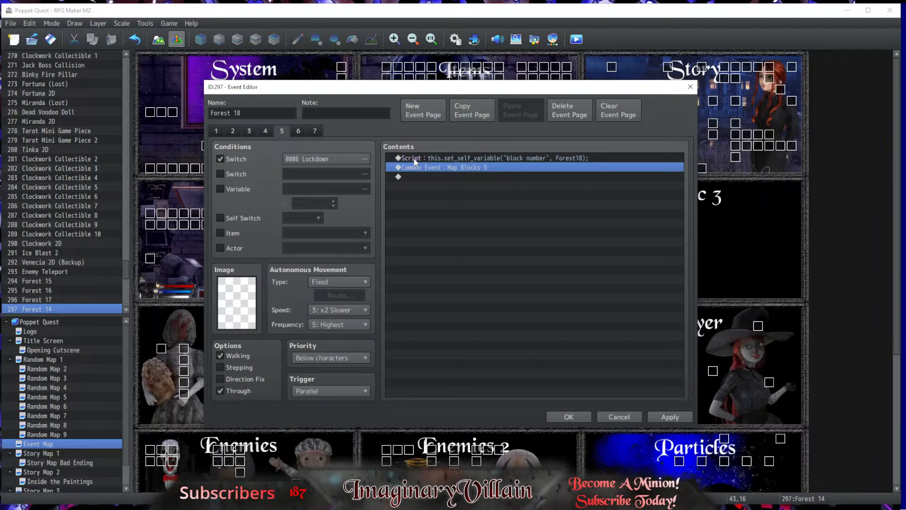
{"action": "left_click", "coordinate": [564, 417]}
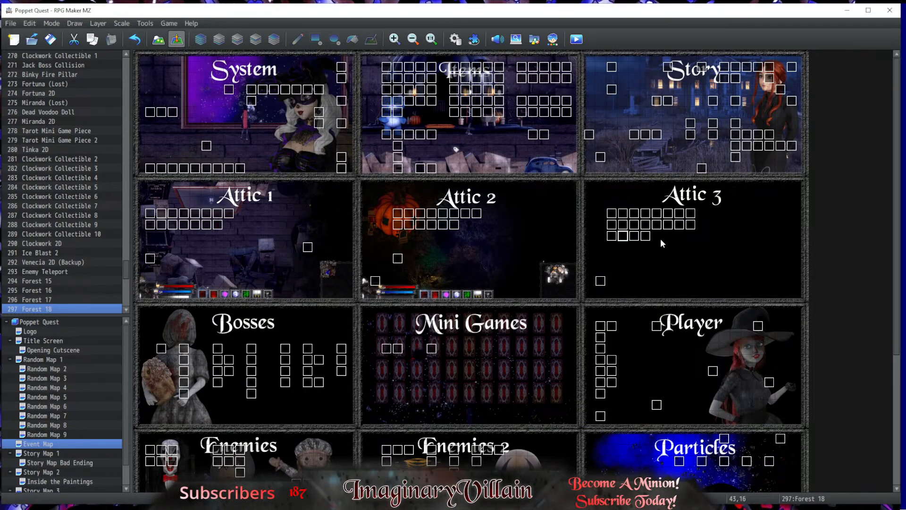
Step: Rename the third copied event in Attic 3's third row as Forest 20
{"action": "double_click", "coordinate": [635, 238]}
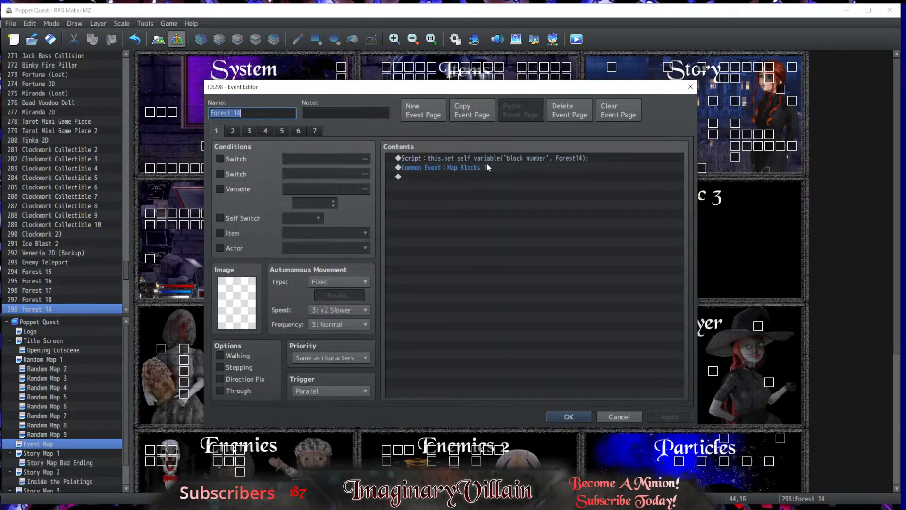
{"action": "left_click", "coordinate": [258, 117]}
{"action": "key", "text": "BackSpace"}
{"action": "key", "text": "BackSpace"}
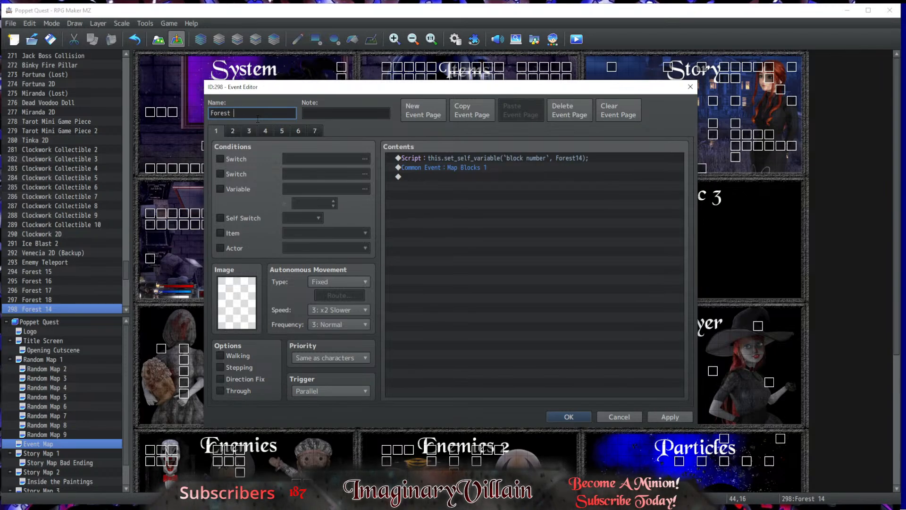
{"action": "type", "text": "20"}
Step: Set the 'block number' self variable to Forest20 in the third event's page 1 script
{"action": "double_click", "coordinate": [423, 158]}
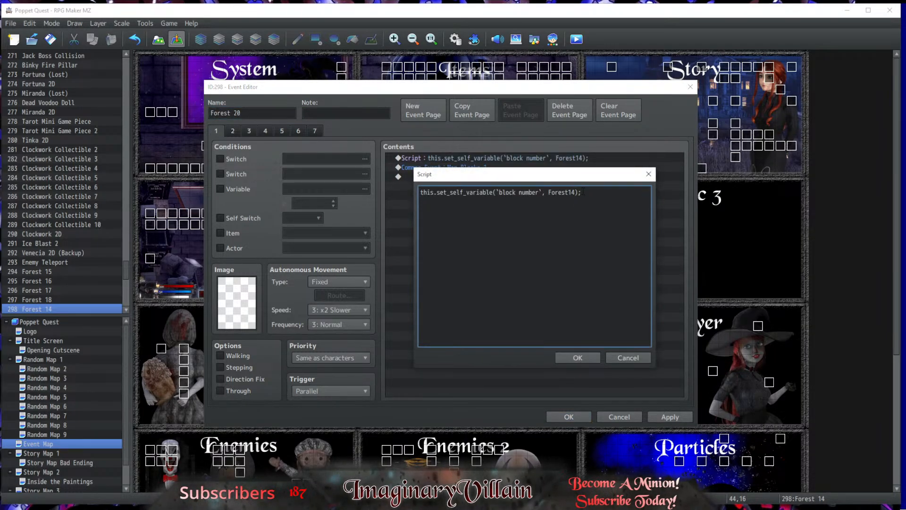
{"action": "key", "text": "BackSpace"}
{"action": "key", "text": "BackSpace"}
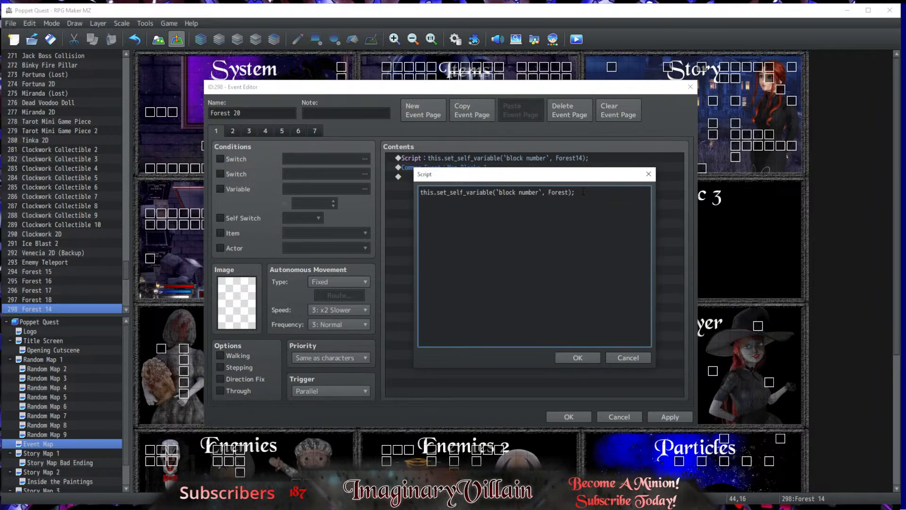
{"action": "type", "text": "20"}
{"action": "left_click", "coordinate": [577, 357]}
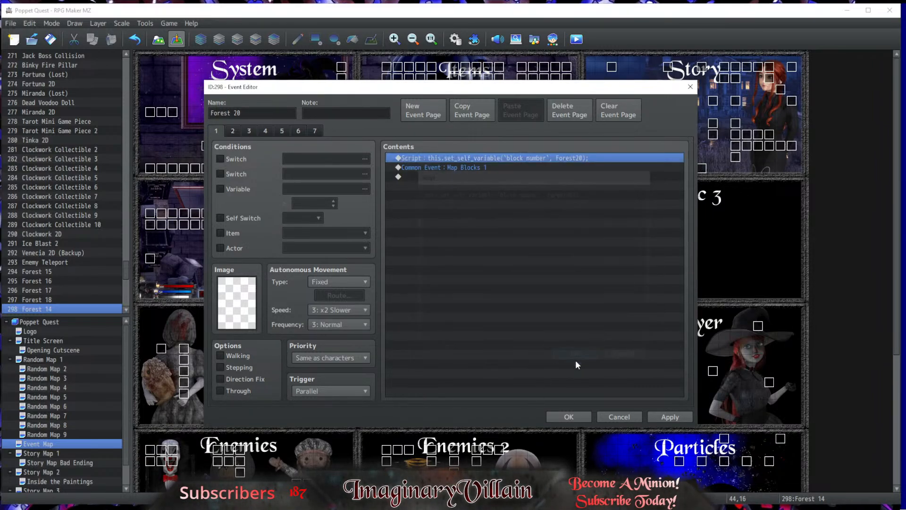
Step: Replace the third event's 'block number' script lines on pages 3 and 5 with the Forest20 version, and save the event
{"action": "left_click", "coordinate": [249, 132]}
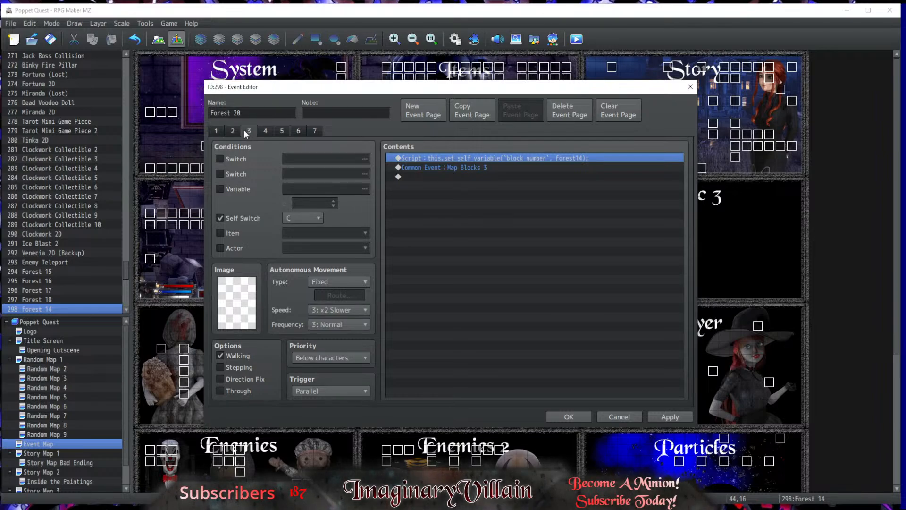
{"action": "key", "text": "Delete"}
{"action": "type", "text": "Script : this.set_self_variable('block number', Forest20);"}
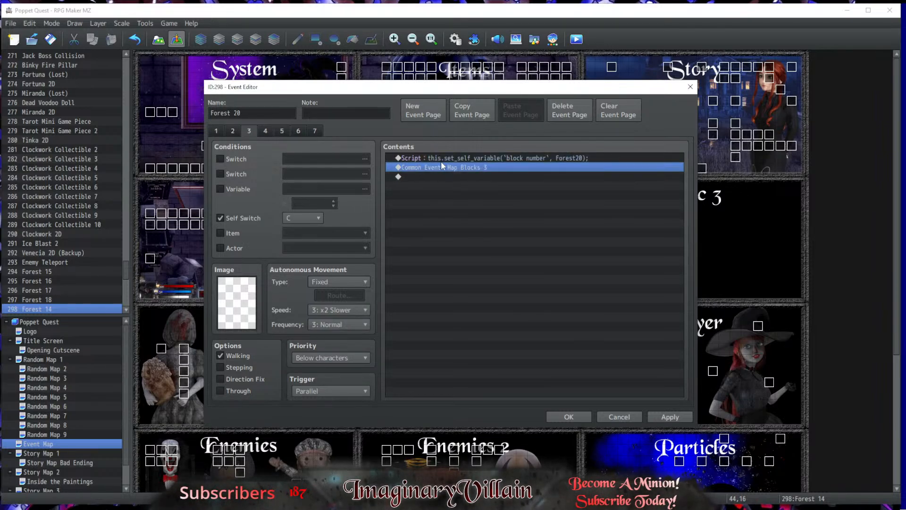
{"action": "left_click", "coordinate": [286, 131]}
{"action": "key", "text": "Delete"}
{"action": "key", "text": "ctrl+v"}
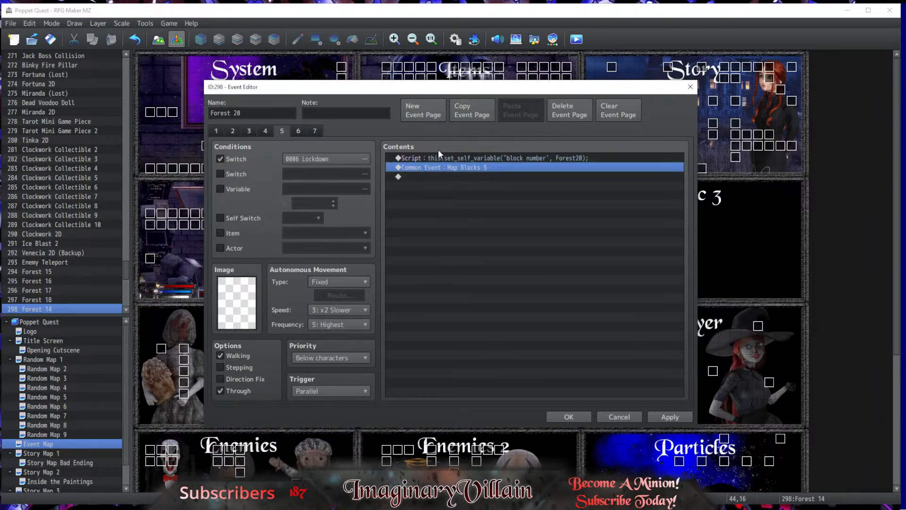
{"action": "left_click", "coordinate": [577, 416]}
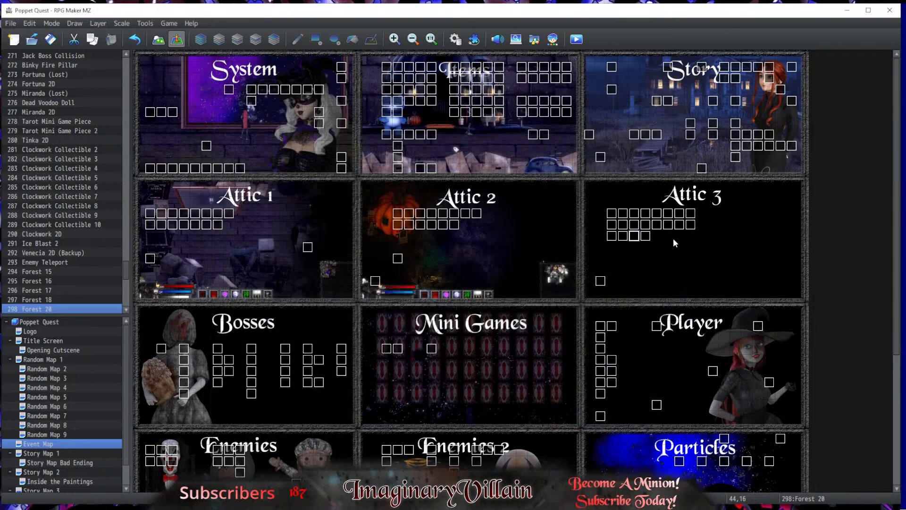
Step: Check the names and page 1 scripts of the last two events in Attic 3's third row
{"action": "double_click", "coordinate": [651, 240]}
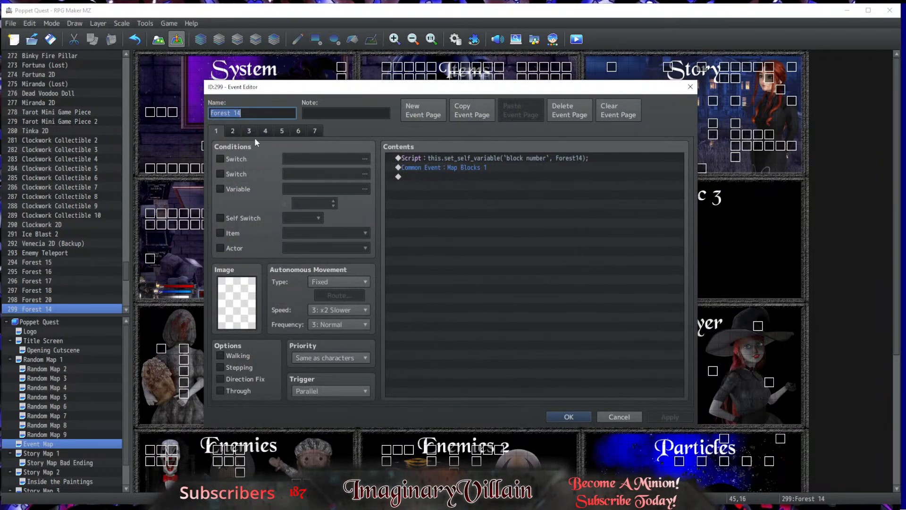
{"action": "left_click", "coordinate": [562, 417]}
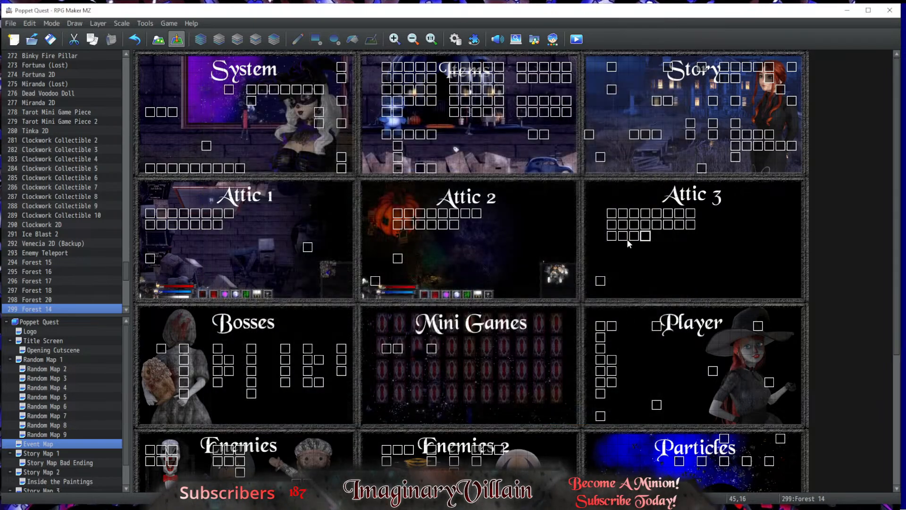
{"action": "left_click", "coordinate": [633, 236]}
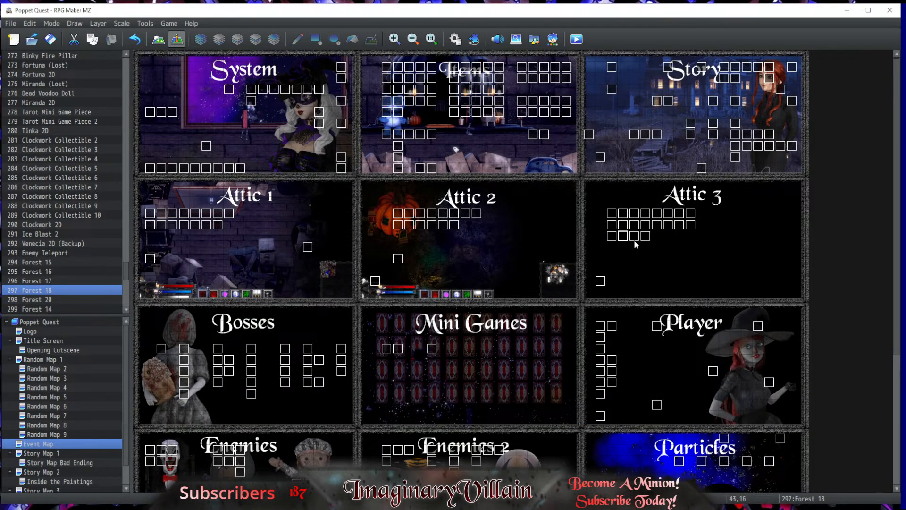
{"action": "double_click", "coordinate": [634, 238]}
{"action": "left_click", "coordinate": [250, 116]}
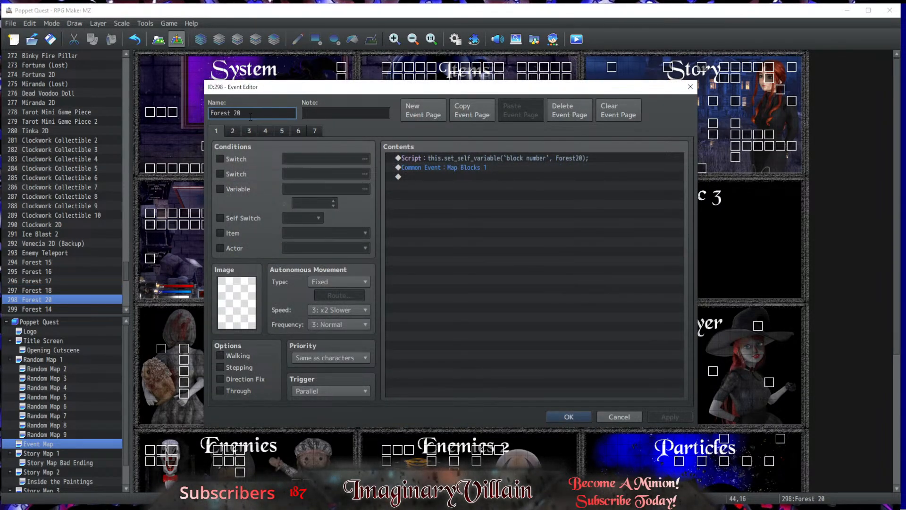
{"action": "left_click", "coordinate": [572, 416]}
Step: Rename the last event in Attic 3's third row as Forest 20 and replace its page 1 'block number' script line with the Forest20 version
{"action": "double_click", "coordinate": [659, 249]}
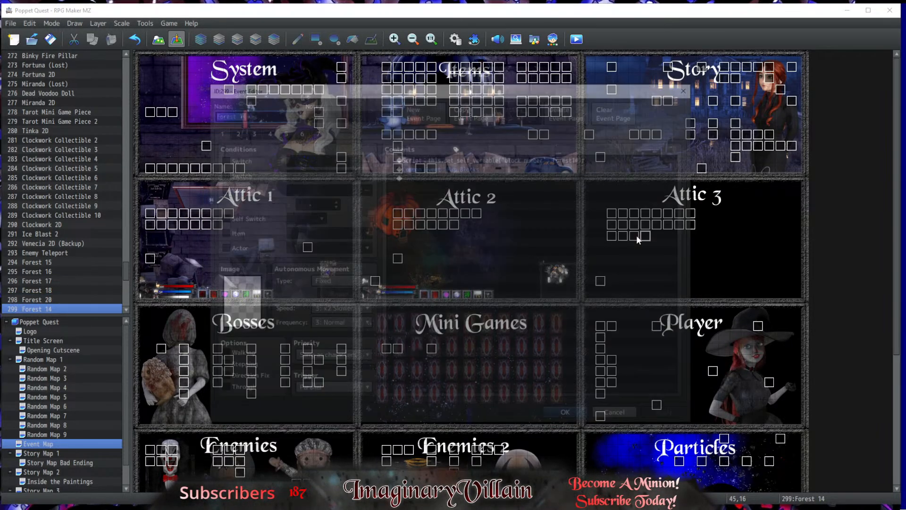
{"action": "left_click", "coordinate": [248, 116]}
{"action": "key", "text": "BackSpace"}
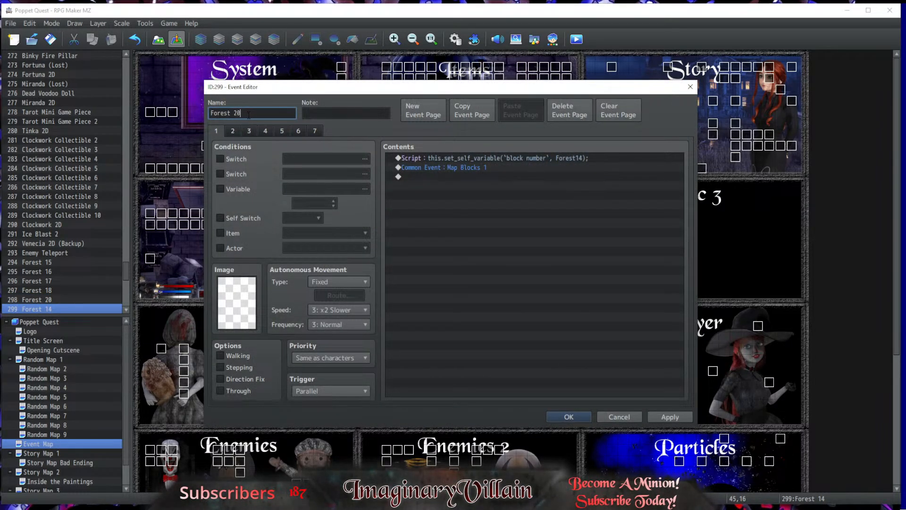
{"action": "left_click", "coordinate": [468, 156]}
{"action": "key", "text": "Delete"}
{"action": "key", "text": "ctrl+v"}
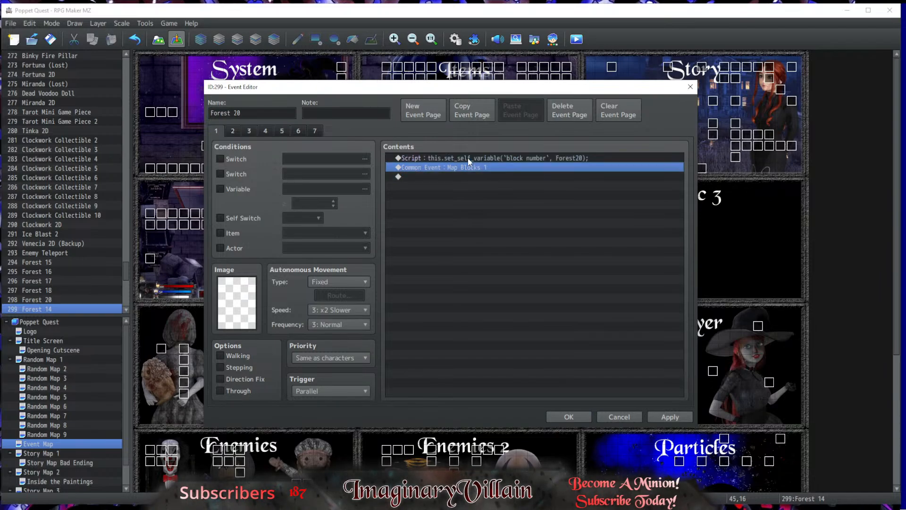
Step: Replace the last event's 'block number' script lines on pages 3 and 5 with the Forest20 version, and save the event
{"action": "left_click", "coordinate": [255, 132]}
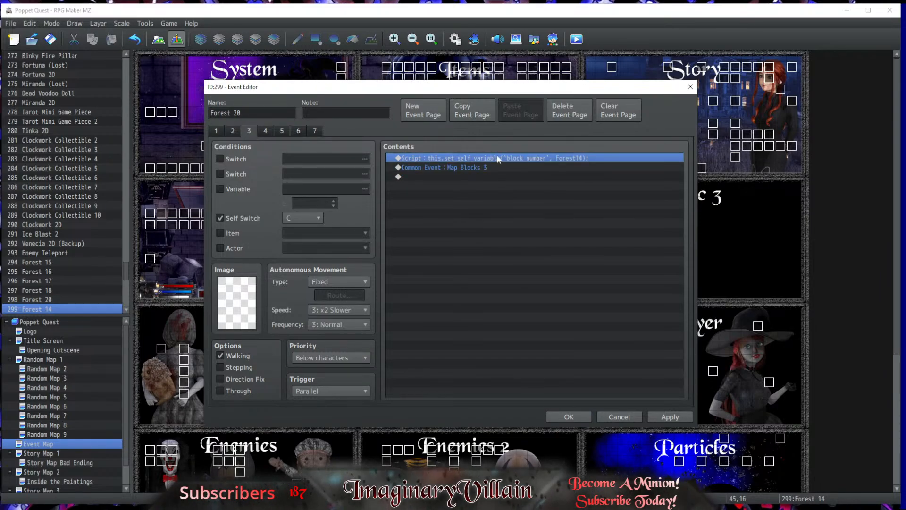
{"action": "key", "text": "Delete"}
{"action": "key", "text": "ctrl+v"}
{"action": "left_click", "coordinate": [283, 132]}
{"action": "left_click", "coordinate": [532, 158]}
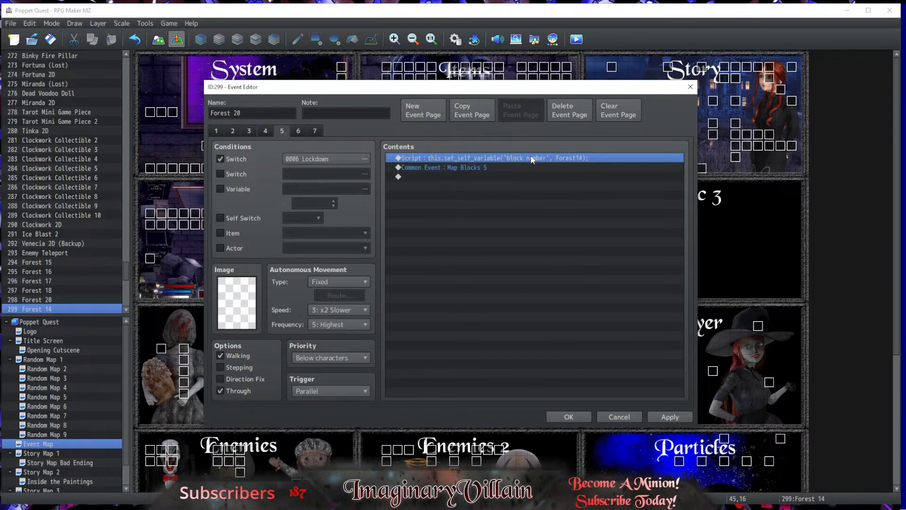
{"action": "key", "text": "Delete"}
{"action": "key", "text": "ctrl+v"}
{"action": "left_click", "coordinate": [568, 416]}
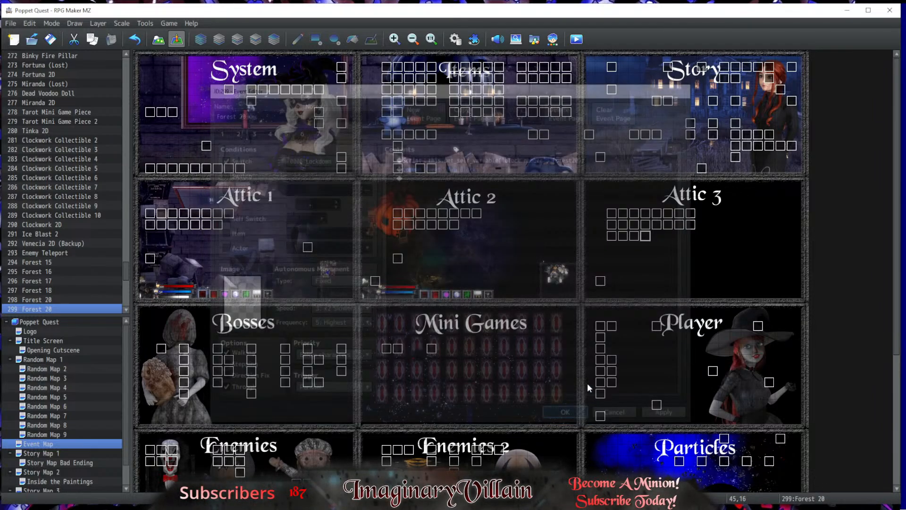
Step: Rename the third event in Attic 3's third row as Forest 19 and change its page 1 'block number' script to Forest19
{"action": "double_click", "coordinate": [637, 237]}
{"action": "left_click", "coordinate": [248, 115]}
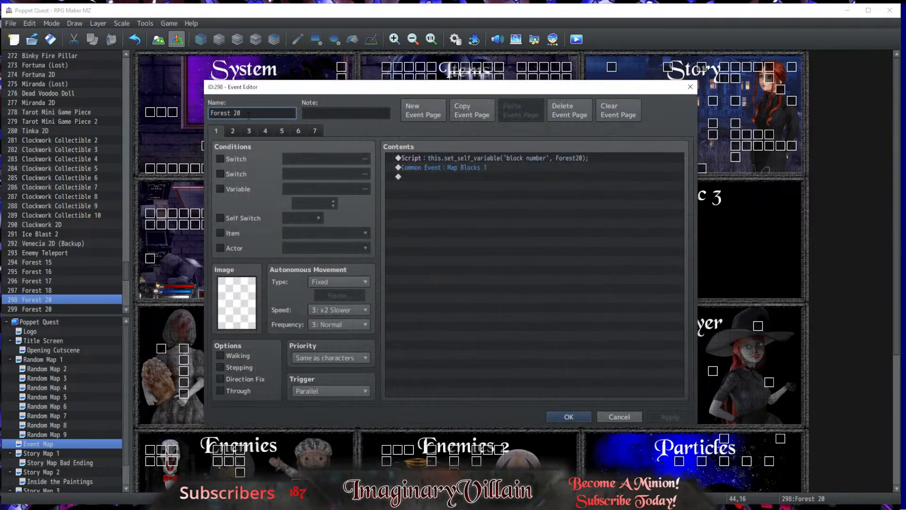
{"action": "key", "text": "BackSpace"}
{"action": "key", "text": "BackSpace"}
{"action": "double_click", "coordinate": [454, 160]}
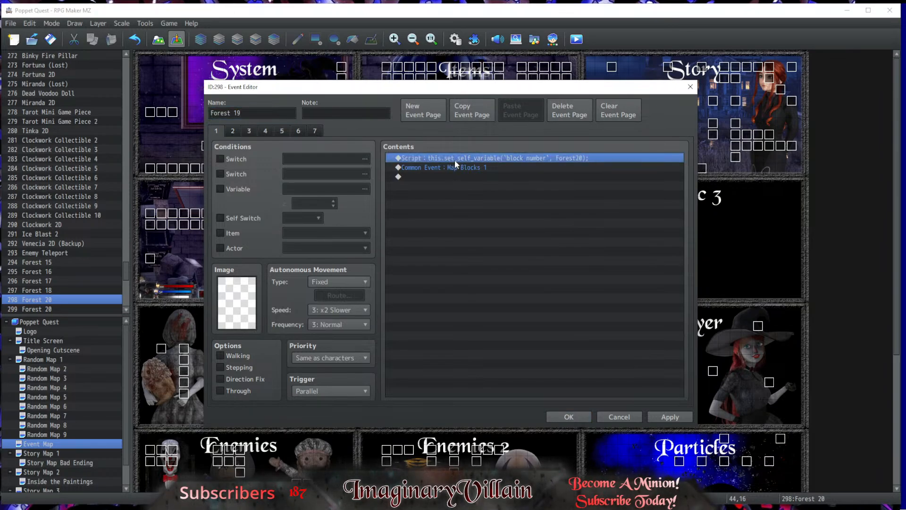
{"action": "key", "text": "BackSpace"}
{"action": "key", "text": "BackSpace"}
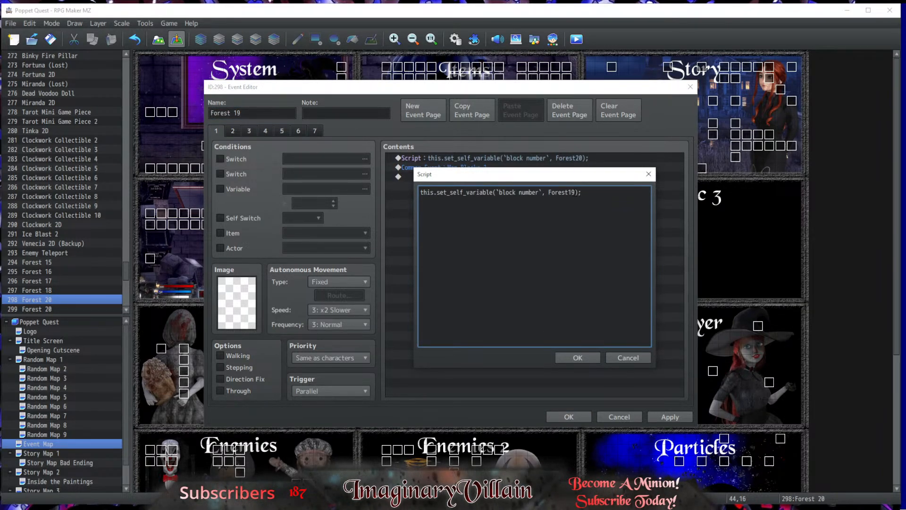
{"action": "left_click", "coordinate": [577, 358]}
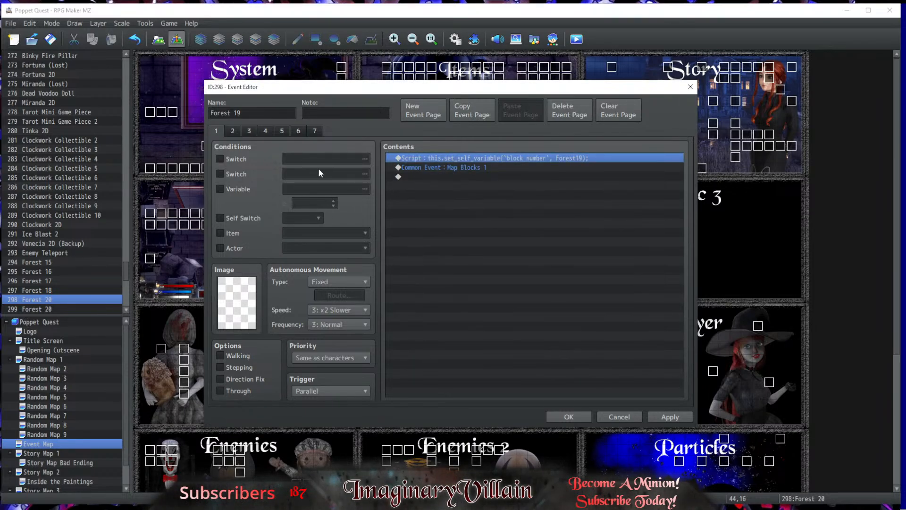
Step: Replace the Forest 19 event's 'block number' script lines on pages 3 and 5 with the Forest19 version, and save the event
{"action": "left_click", "coordinate": [249, 130]}
{"action": "left_click", "coordinate": [463, 156]}
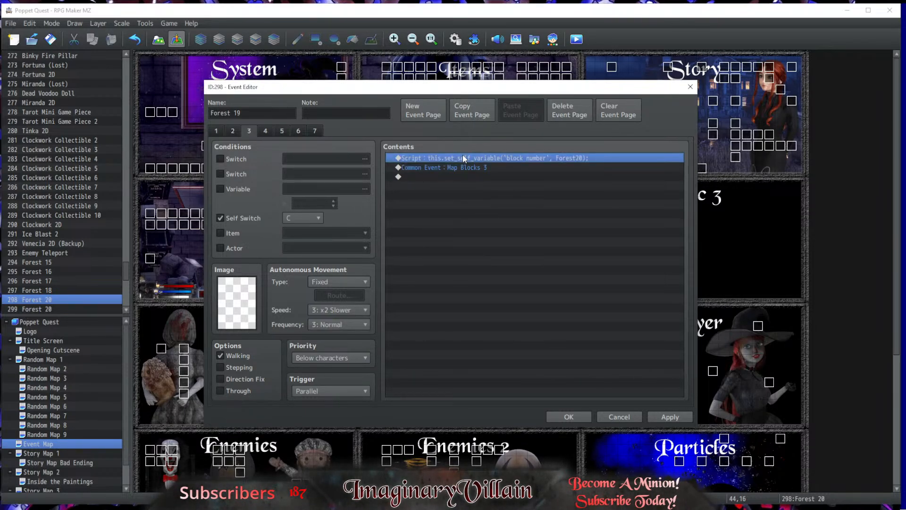
{"action": "key", "text": "Delete"}
{"action": "type", "text": "◆Script：this.set_self_variable(`block number`, Forest19);"}
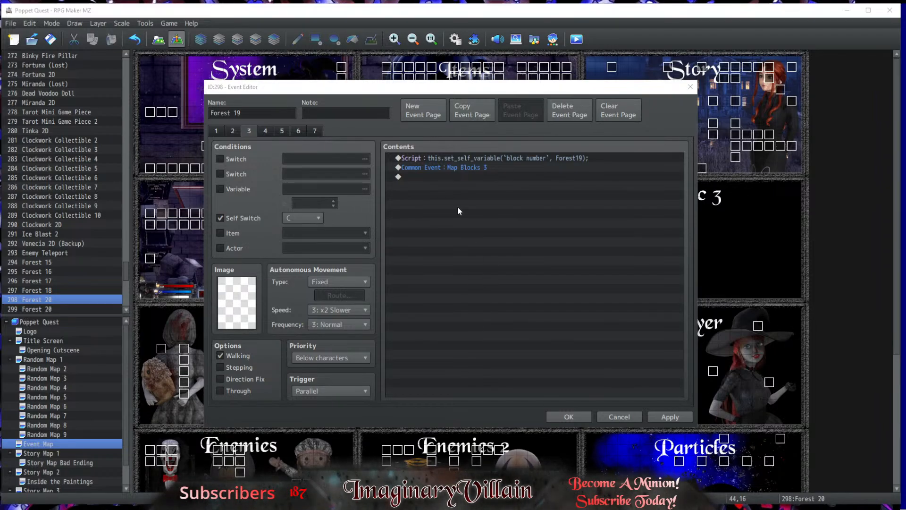
{"action": "left_click", "coordinate": [282, 132]}
{"action": "left_click", "coordinate": [519, 169]}
{"action": "left_click", "coordinate": [523, 158]}
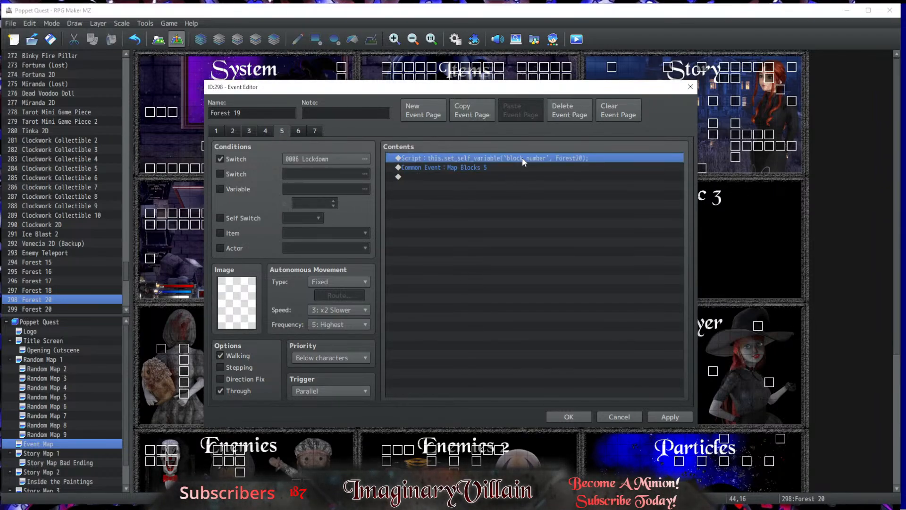
{"action": "key", "text": "Delete"}
{"action": "type", "text": "Script : this.set_self_variable('block number', Forest19);"}
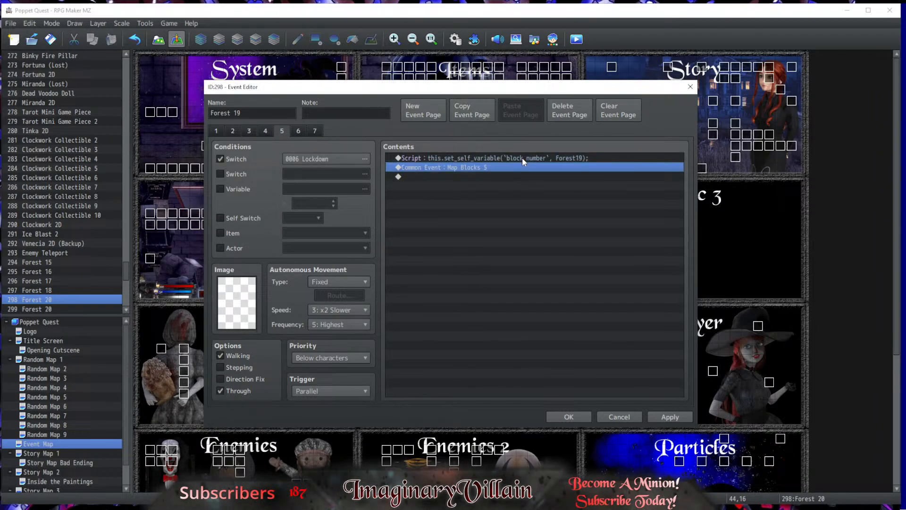
{"action": "left_click", "coordinate": [216, 131]}
{"action": "left_click", "coordinate": [566, 417]}
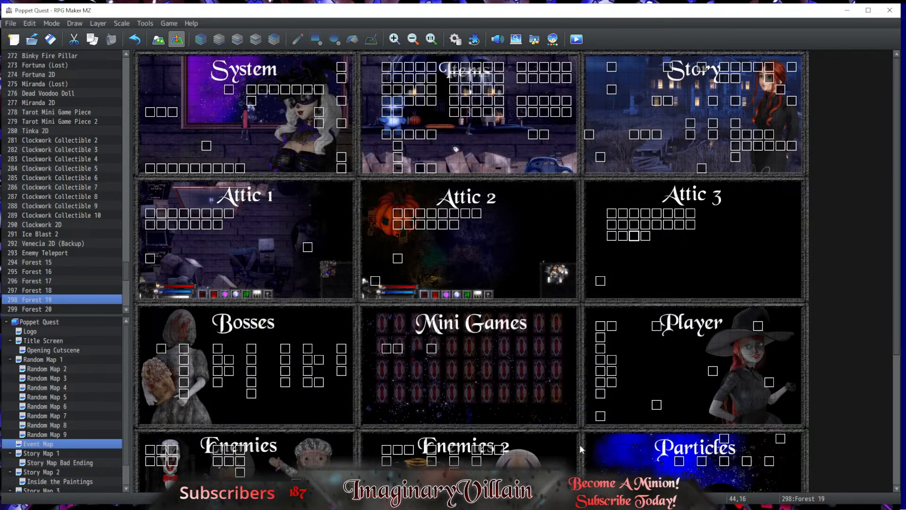
Step: Check the last event in Attic 3's third row and the page 1 scripts of the Attic 3 Ground event
{"action": "left_click", "coordinate": [646, 238]}
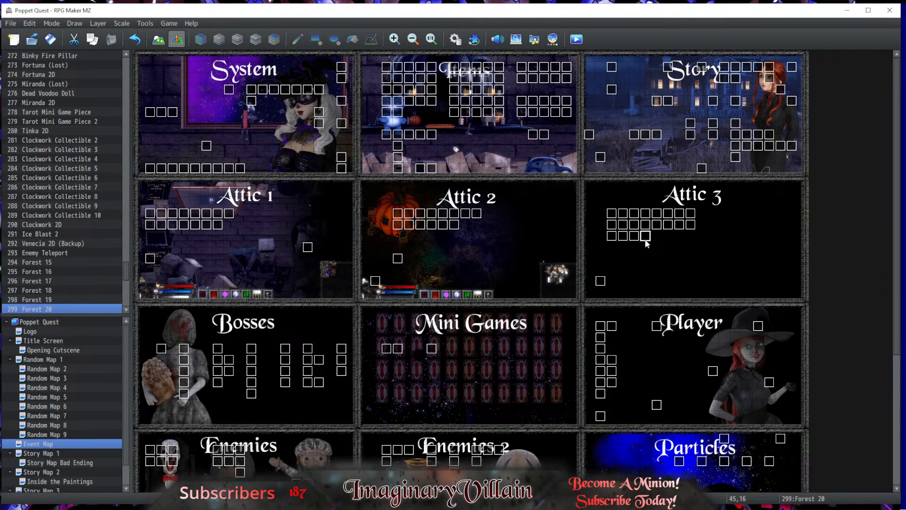
{"action": "left_click", "coordinate": [601, 281]}
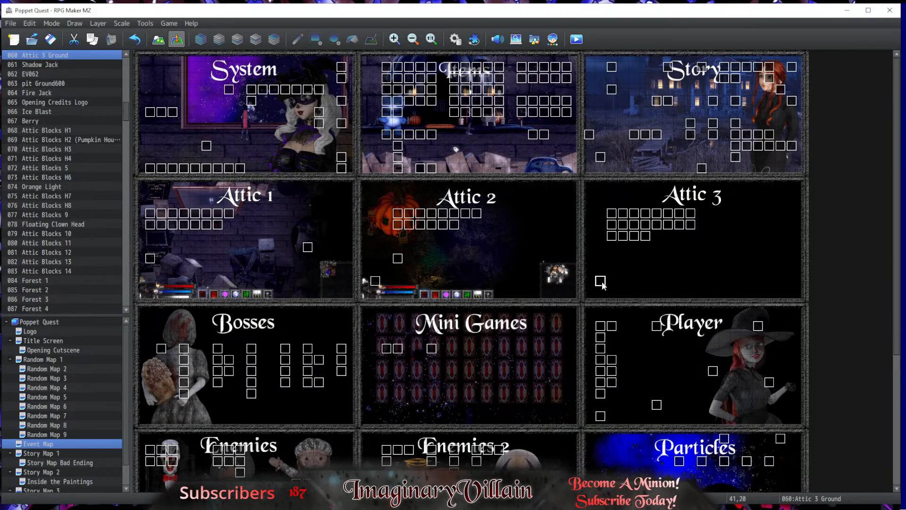
{"action": "double_click", "coordinate": [601, 283]}
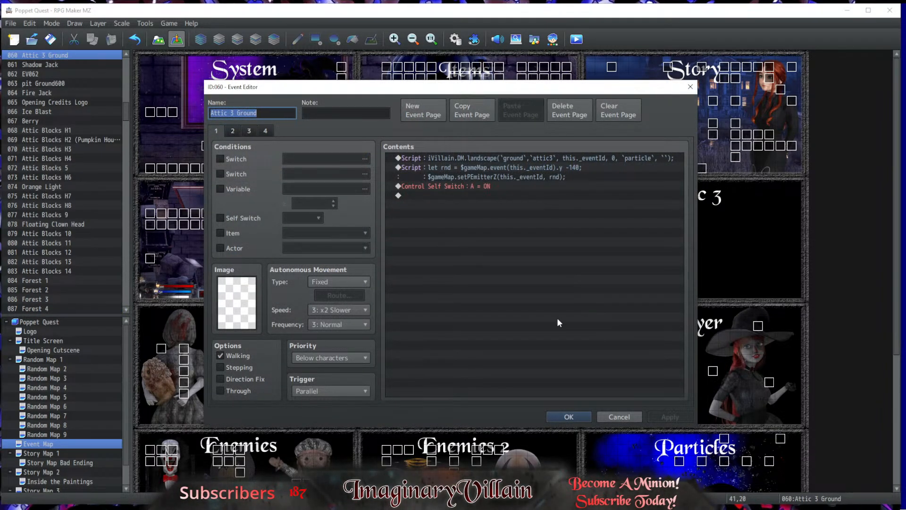
{"action": "left_click", "coordinate": [558, 418]}
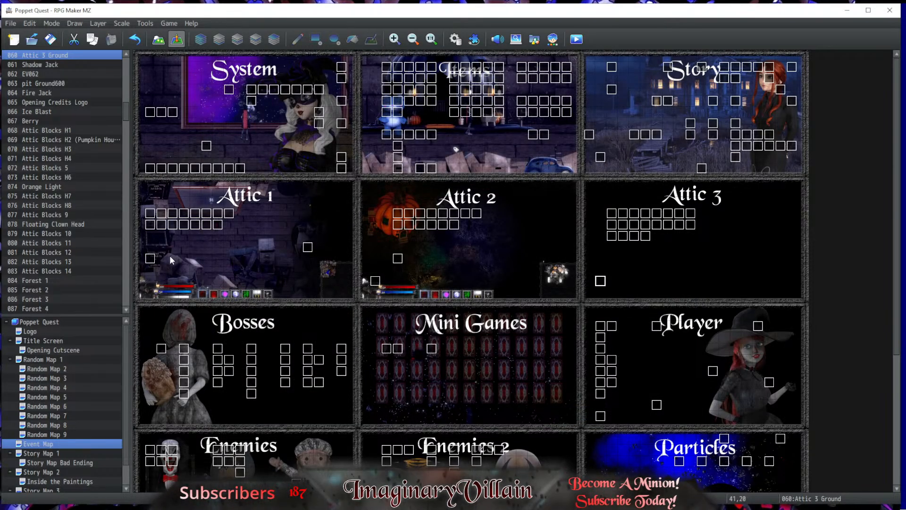
Step: Move the Attic Ground event into the Attic 3 section and the Attic 3 Ground event into Attic 1, then check the moved Attic Ground event
{"action": "left_click", "coordinate": [149, 259]}
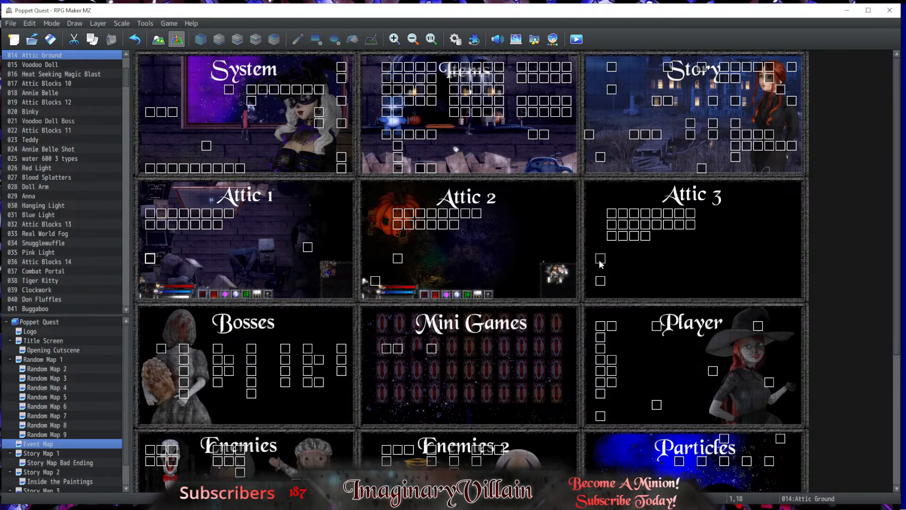
{"action": "left_click", "coordinate": [596, 282]}
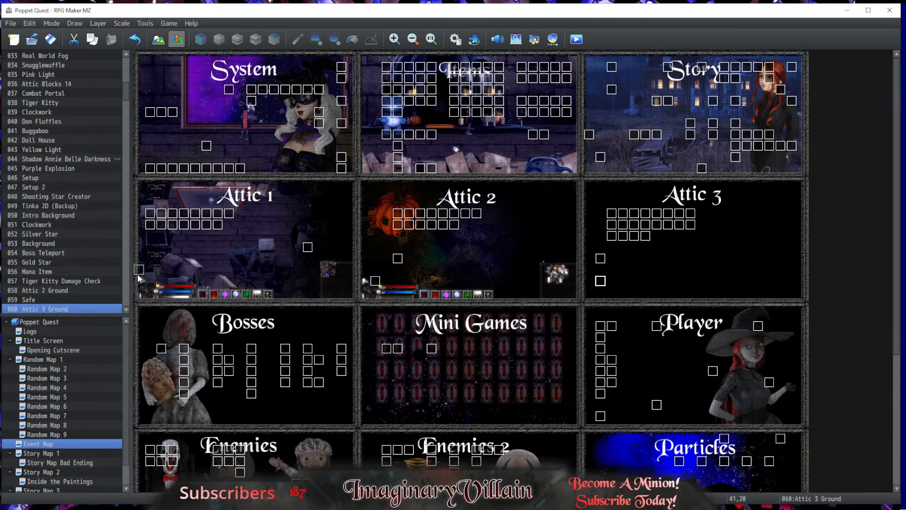
{"action": "left_click", "coordinate": [601, 260]}
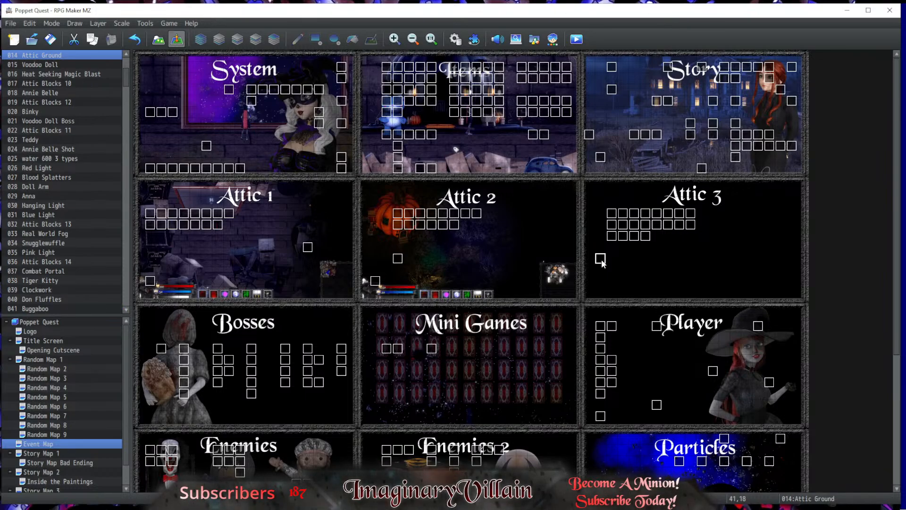
{"action": "double_click", "coordinate": [601, 259]}
{"action": "left_click", "coordinate": [564, 415]}
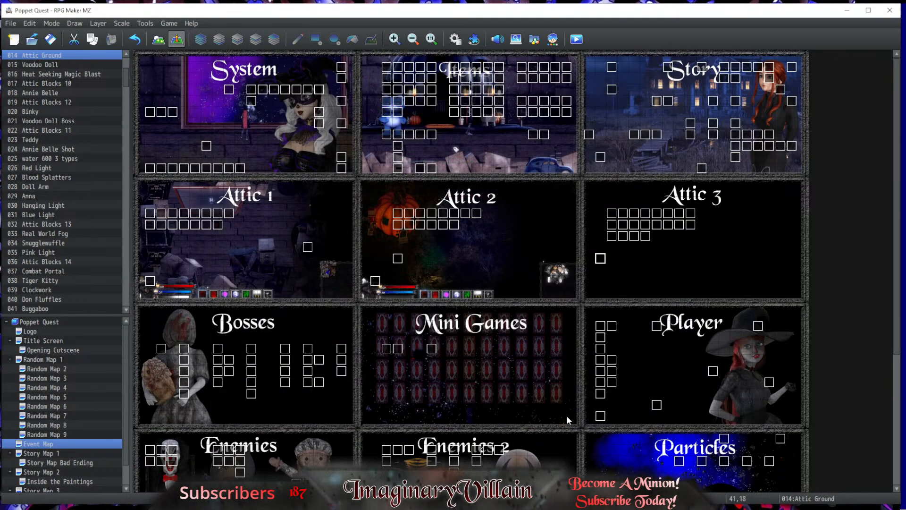
Step: Check the names and numbering order of the Forest events in Attic 3's first row
{"action": "left_click", "coordinate": [610, 214]}
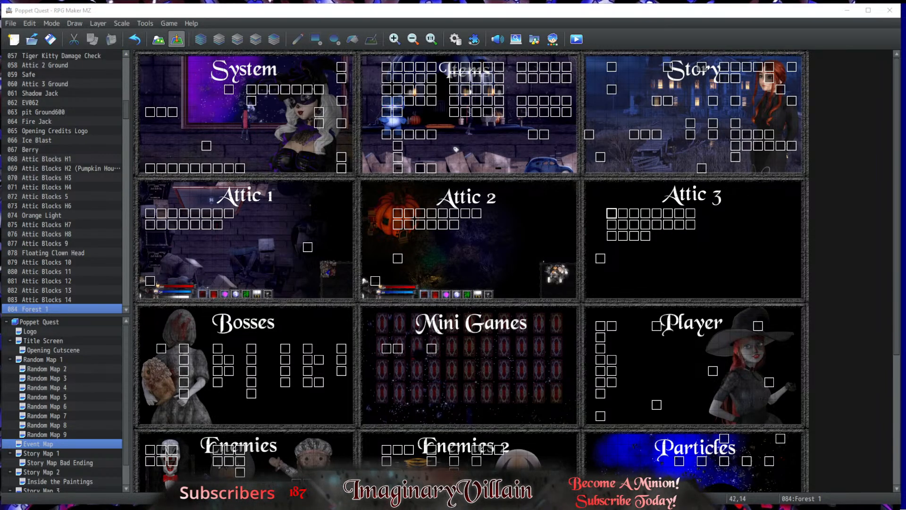
{"action": "left_click", "coordinate": [623, 213]}
{"action": "left_click", "coordinate": [635, 212]}
{"action": "left_click", "coordinate": [646, 213]}
{"action": "left_click", "coordinate": [657, 213]}
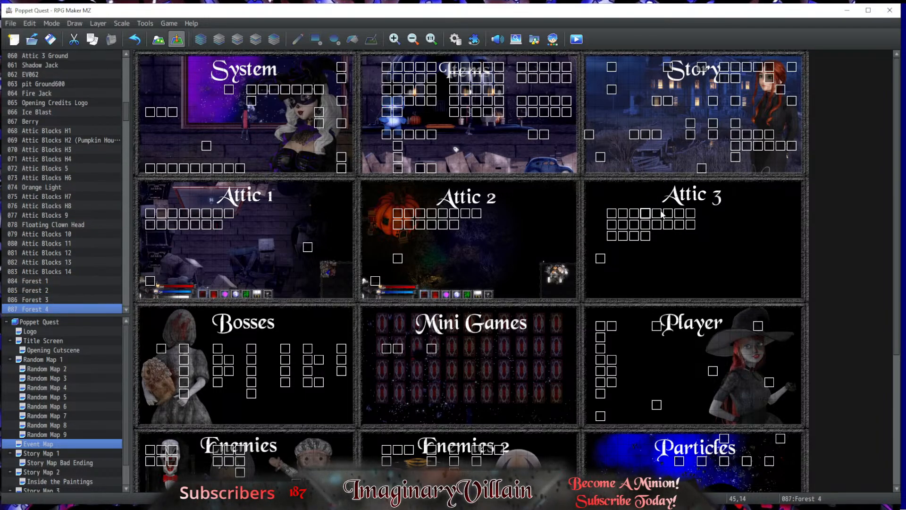
{"action": "left_click", "coordinate": [664, 213]}
{"action": "left_click", "coordinate": [658, 213]}
{"action": "left_click", "coordinate": [668, 213]}
{"action": "left_click", "coordinate": [680, 213]}
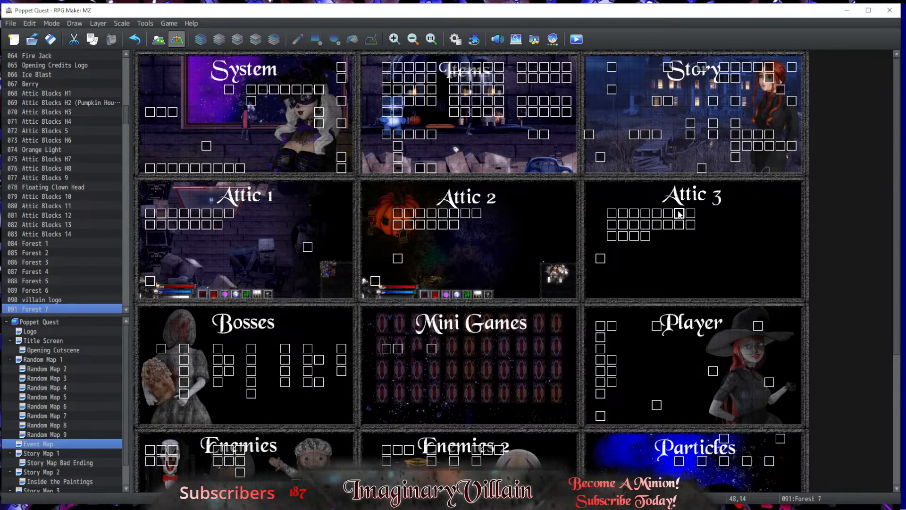
{"action": "left_click", "coordinate": [670, 213]}
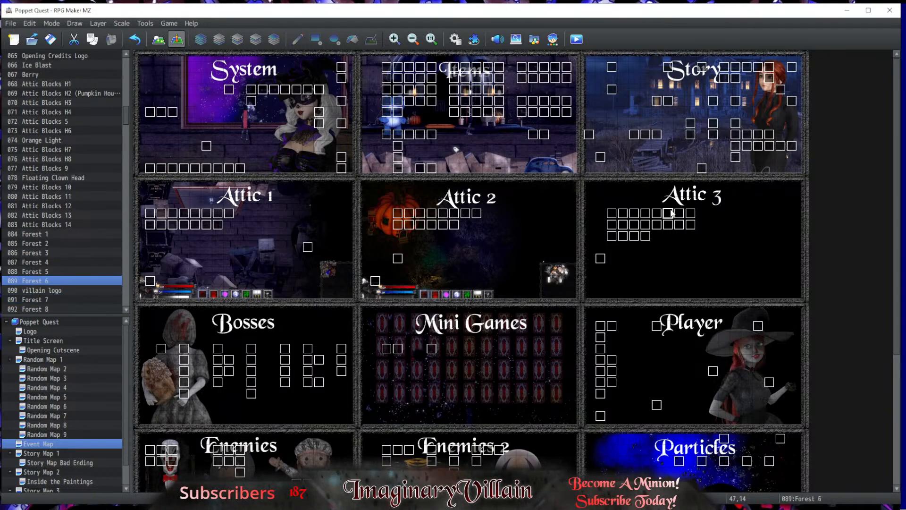
{"action": "left_click", "coordinate": [612, 215]}
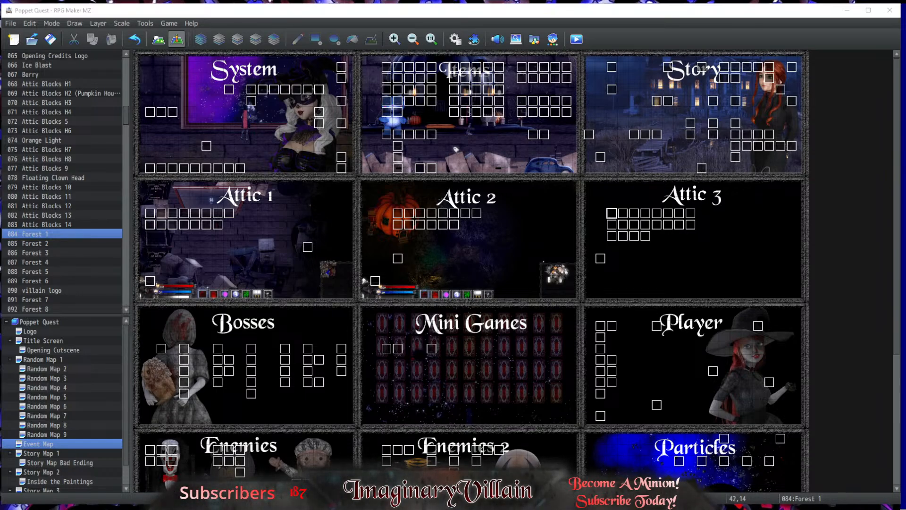
{"action": "left_click", "coordinate": [682, 214]}
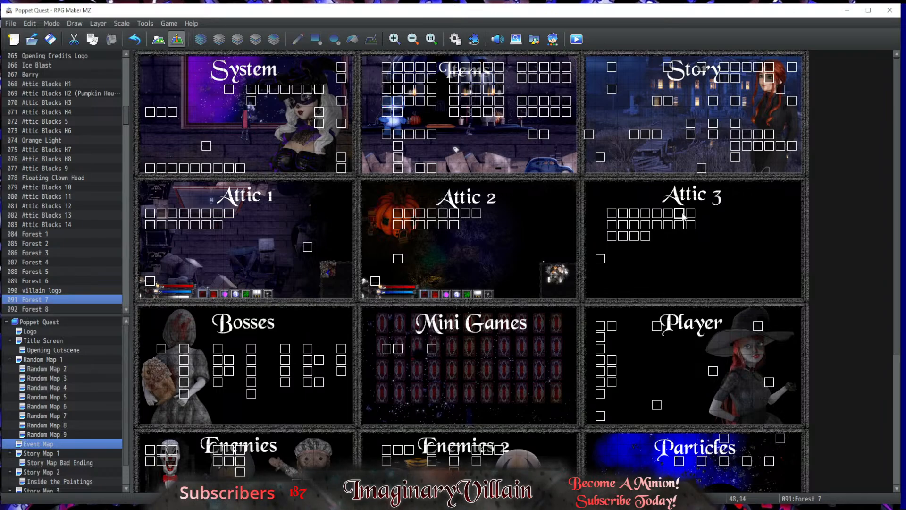
{"action": "left_click", "coordinate": [690, 214]}
Step: Check the names and numbering order of the Forest events in Attic 3's second row
{"action": "left_click", "coordinate": [616, 226]}
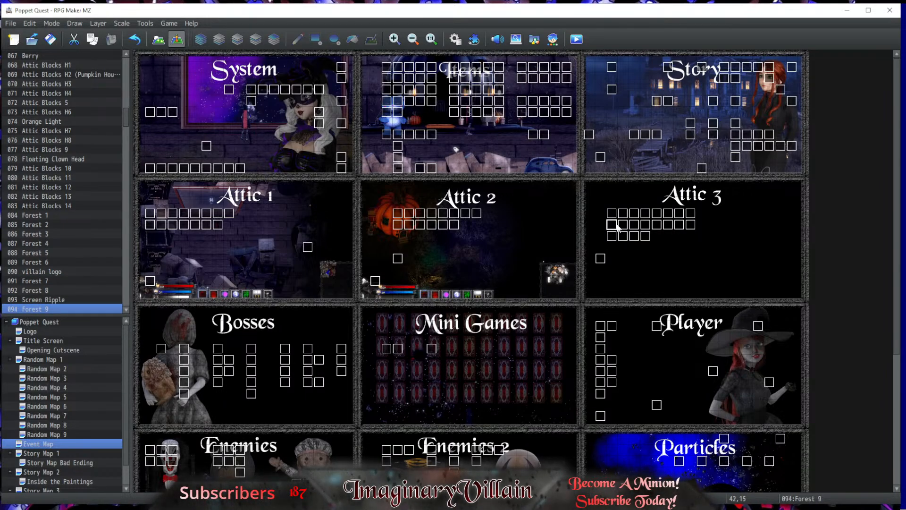
{"action": "left_click", "coordinate": [624, 225]}
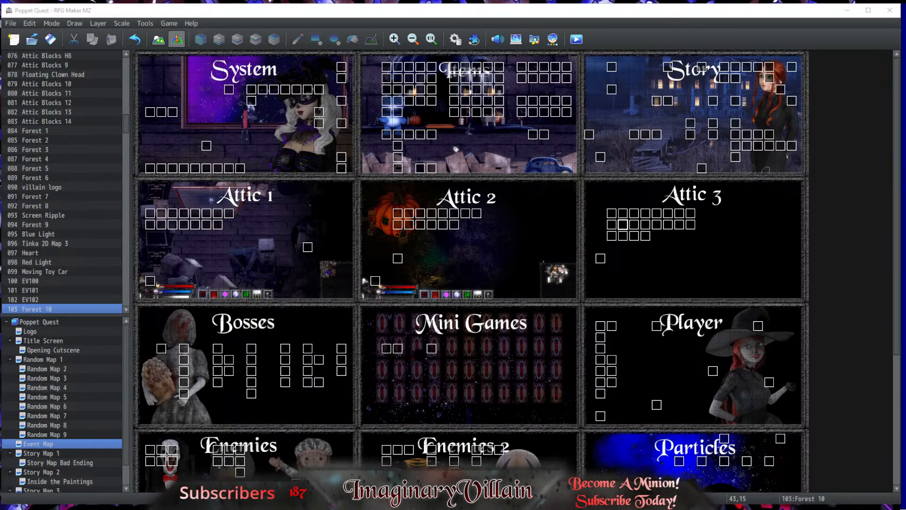
{"action": "left_click", "coordinate": [634, 225]}
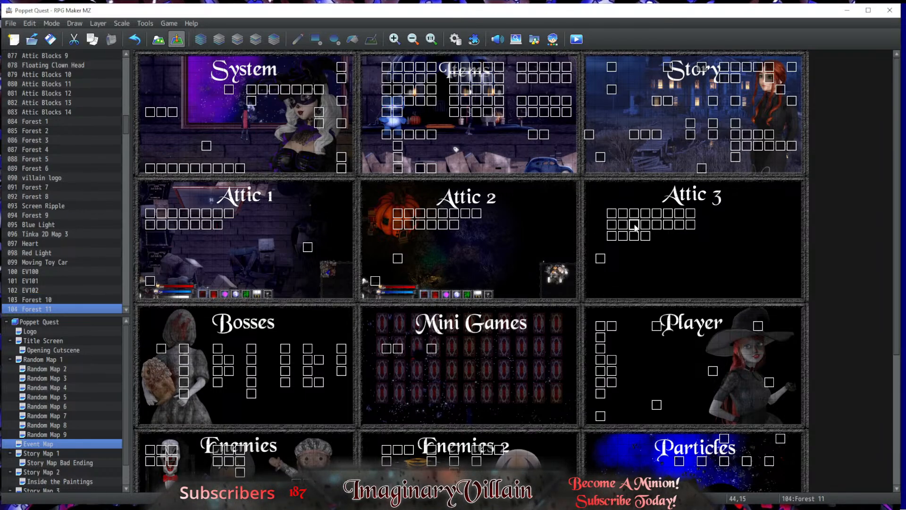
{"action": "left_click", "coordinate": [645, 225]}
{"action": "left_click", "coordinate": [656, 225]}
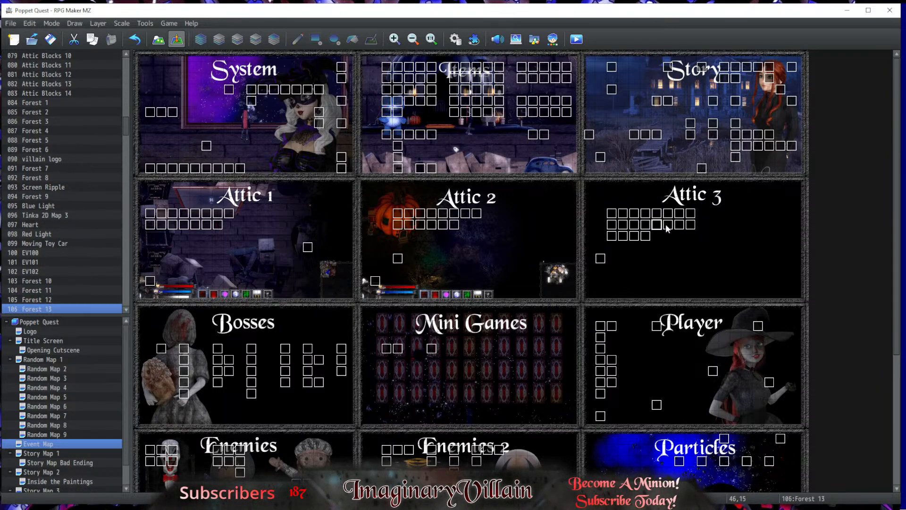
{"action": "left_click", "coordinate": [668, 224]}
{"action": "left_click", "coordinate": [678, 226]}
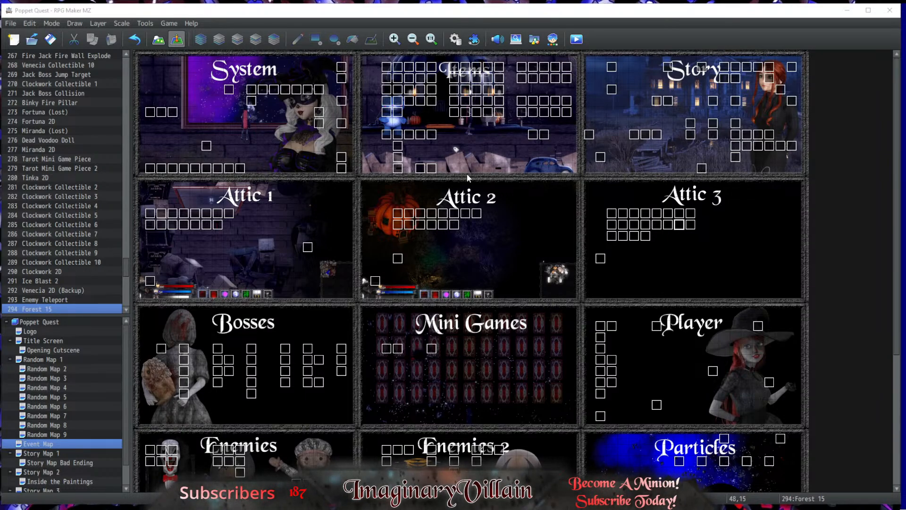
{"action": "left_click", "coordinate": [692, 225]}
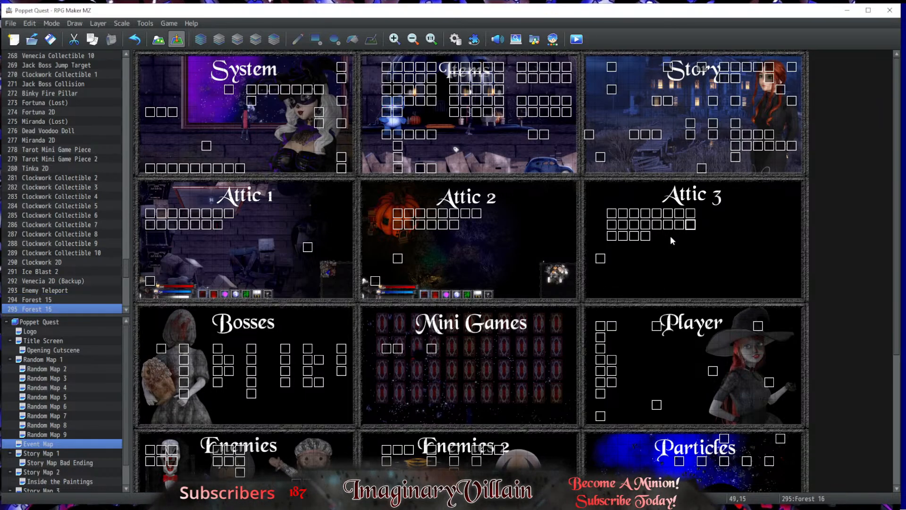
Step: Check the names and order of the events in Attic 3's third row against the last two of its second row
{"action": "left_click", "coordinate": [614, 238]}
{"action": "left_click", "coordinate": [634, 235]}
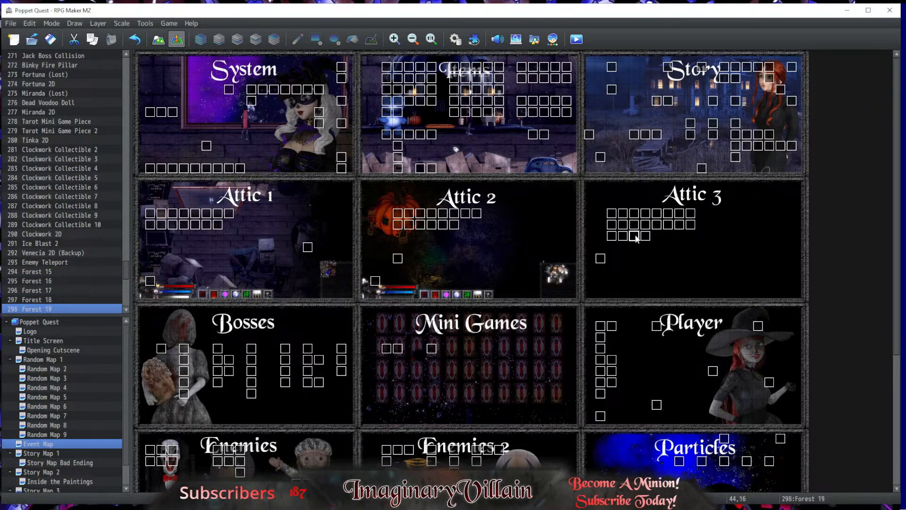
{"action": "left_click", "coordinate": [622, 237]}
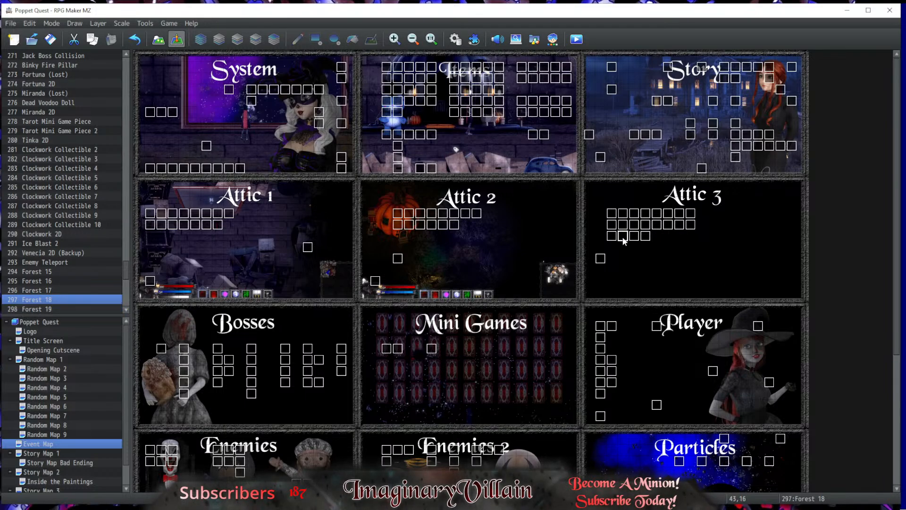
{"action": "left_click", "coordinate": [692, 227]}
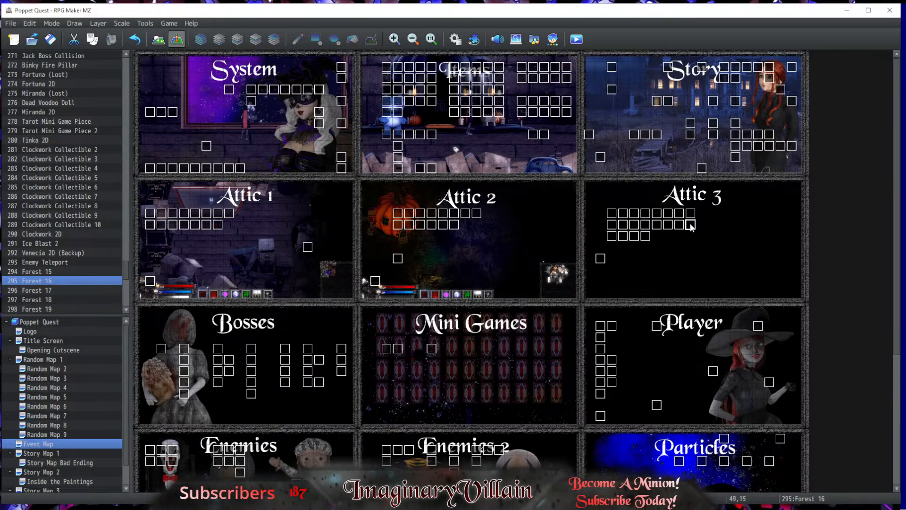
{"action": "left_click", "coordinate": [612, 239]}
{"action": "left_click", "coordinate": [623, 239]}
{"action": "left_click", "coordinate": [634, 238]}
{"action": "left_click", "coordinate": [646, 238]}
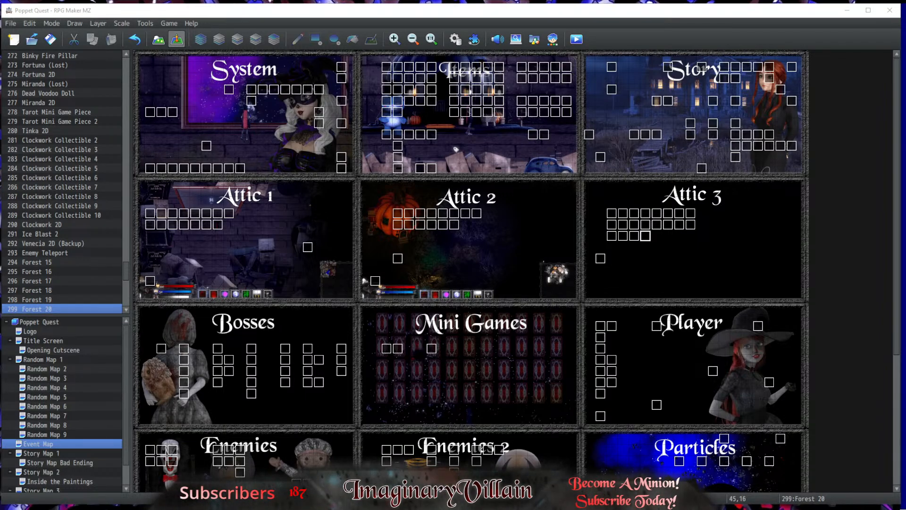
{"action": "left_click", "coordinate": [691, 226]}
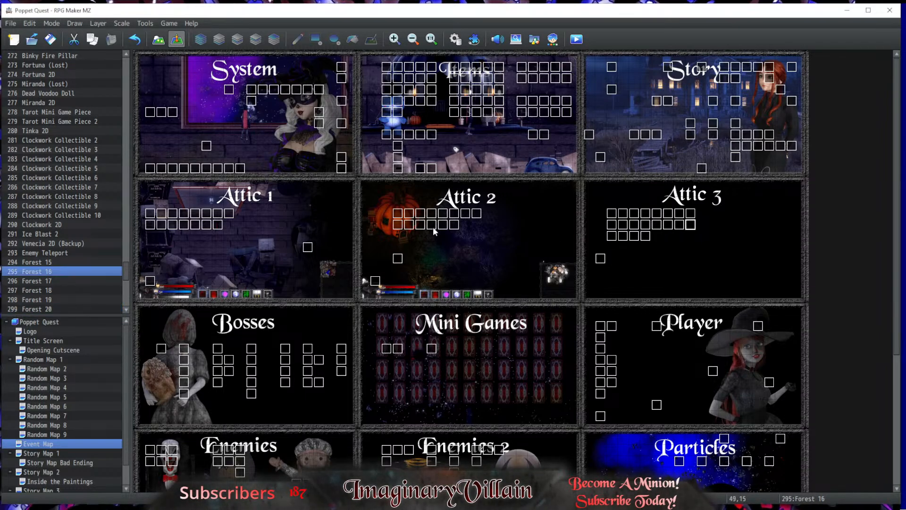
{"action": "left_click", "coordinate": [680, 226]}
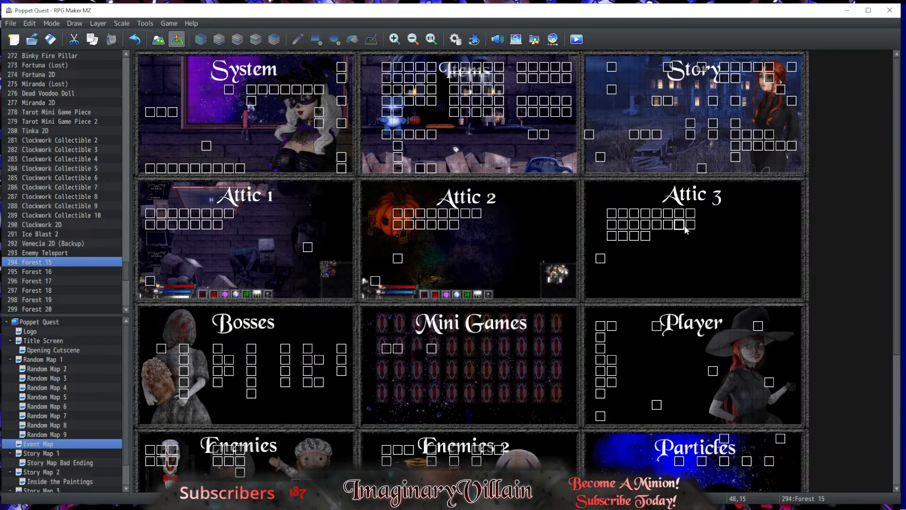
Step: Check the Forest 15 event in Attic 3's second row
{"action": "left_click", "coordinate": [669, 226]}
{"action": "left_click", "coordinate": [680, 226]}
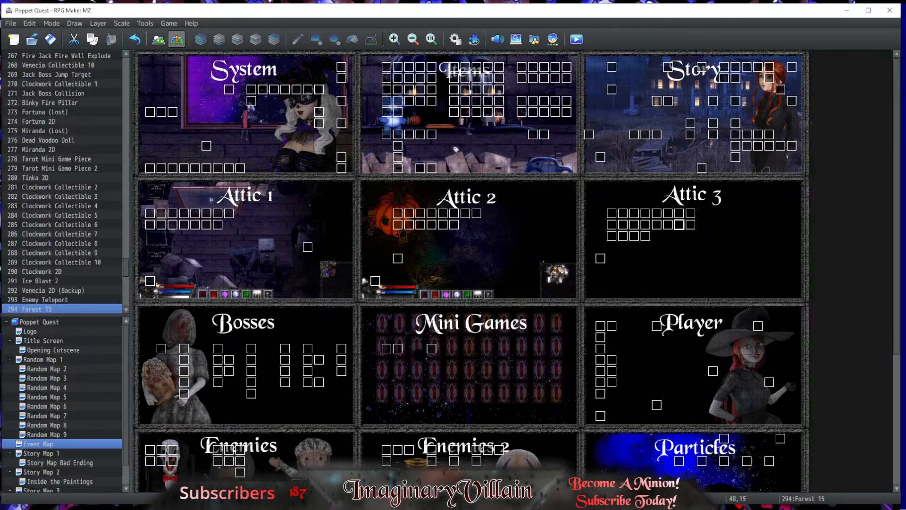
{"action": "double_click", "coordinate": [680, 225]}
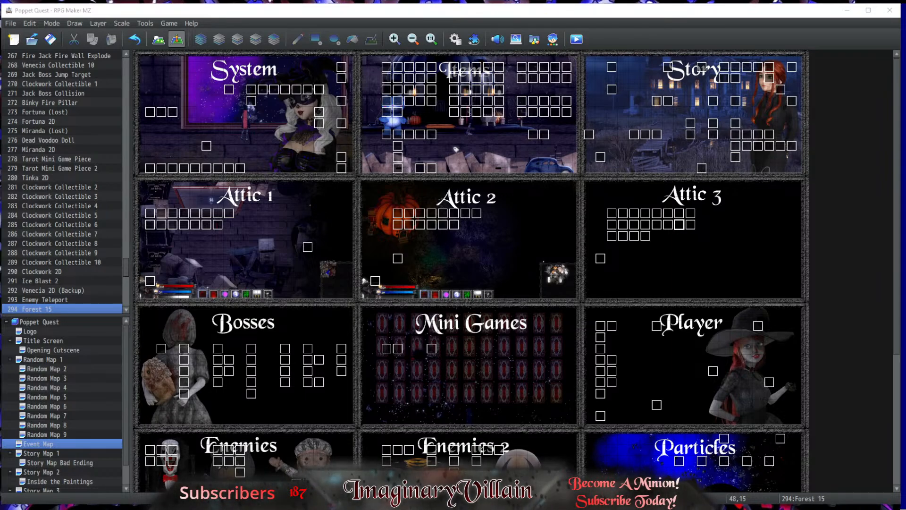
Step: Switch to Visual Studio Code and add an empty forestBlocks array below atticBlocks_H2 in the default case of iVillain_DM.js
{"action": "key", "text": "alt+Tab"}
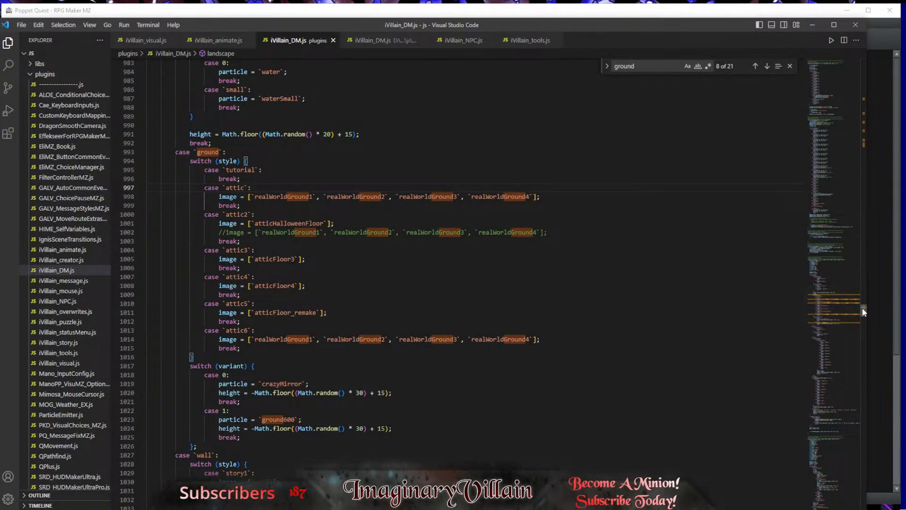
{"action": "scroll", "coordinate": [863, 310], "scroll_direction": "up", "scroll_amount": 1}
{"action": "left_click_drag", "start_coordinate": [863, 310], "coordinate": [835, 87]}
{"action": "scroll", "coordinate": [539, 215], "scroll_direction": "down", "scroll_amount": 10}
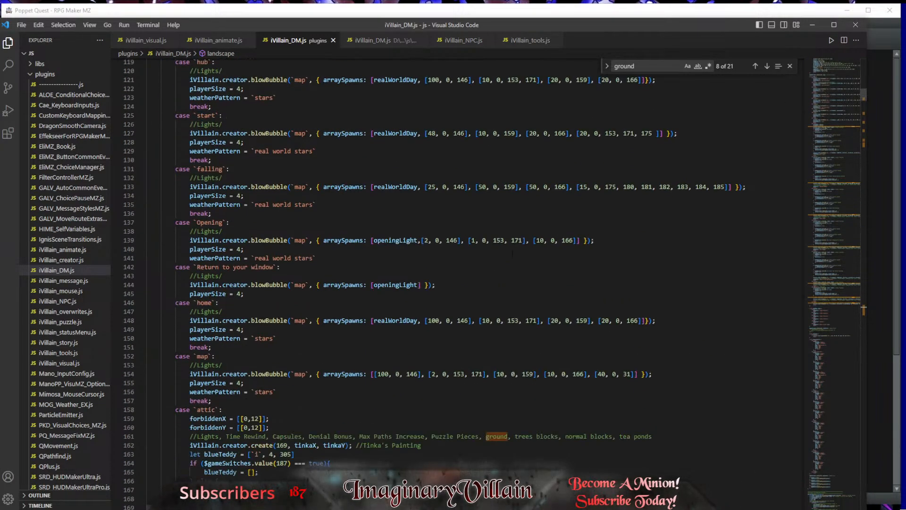
{"action": "scroll", "coordinate": [519, 241], "scroll_direction": "up", "scroll_amount": 15}
{"action": "scroll", "coordinate": [512, 253], "scroll_direction": "up", "scroll_amount": 3}
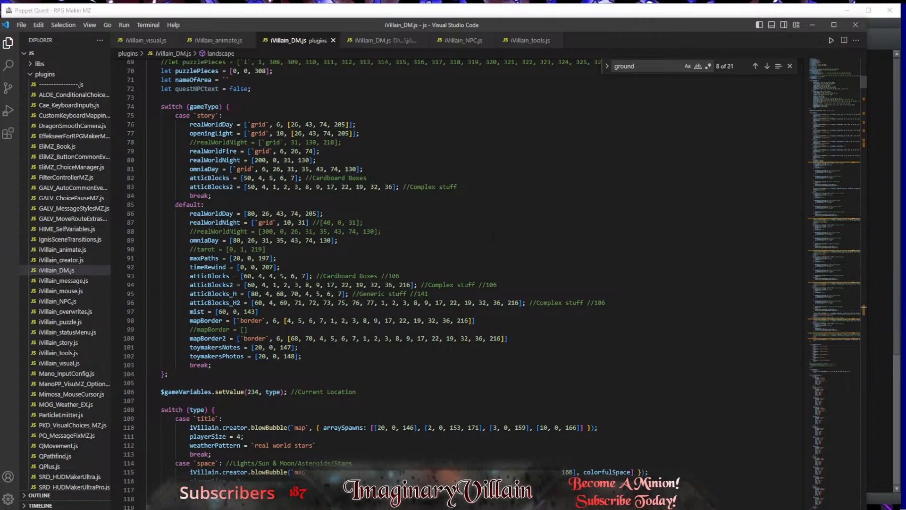
{"action": "left_click", "coordinate": [469, 188]}
{"action": "left_click", "coordinate": [611, 303]}
{"action": "key", "text": "Return"}
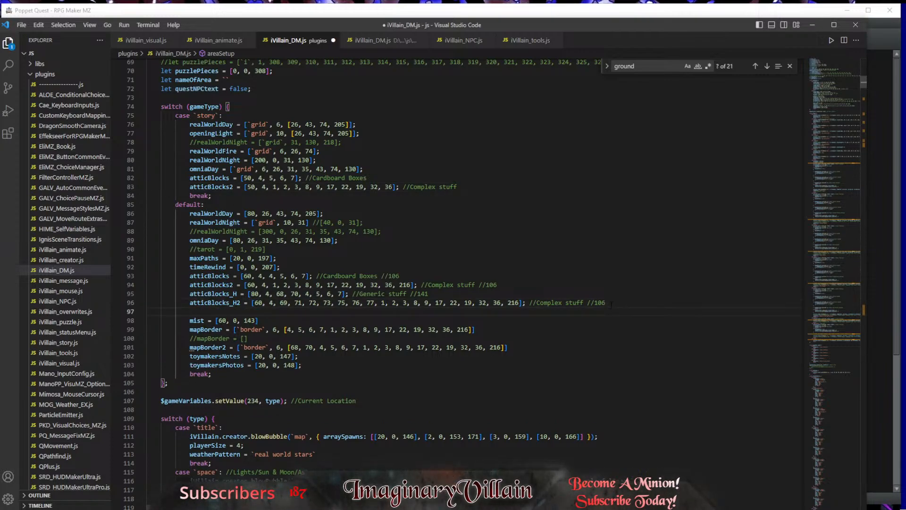
{"action": "type", "text": "forestBlocks"}
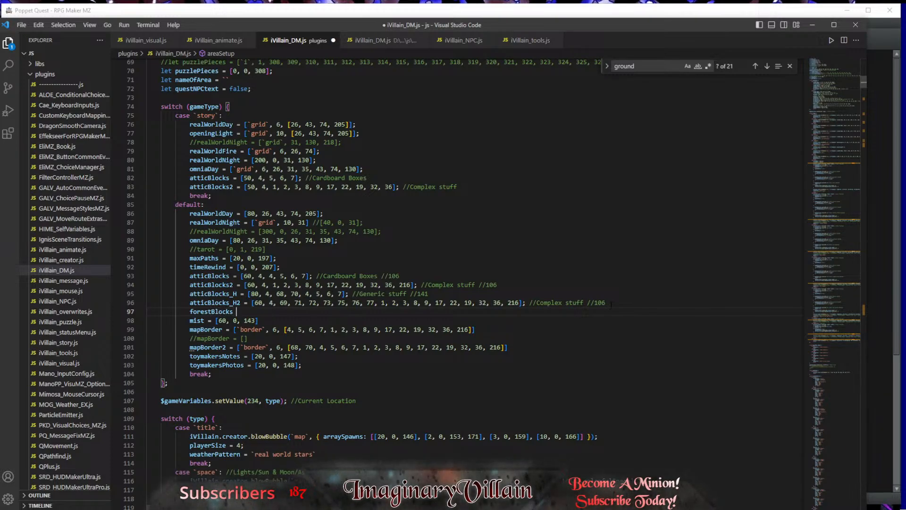
{"action": "type", "text": "="}
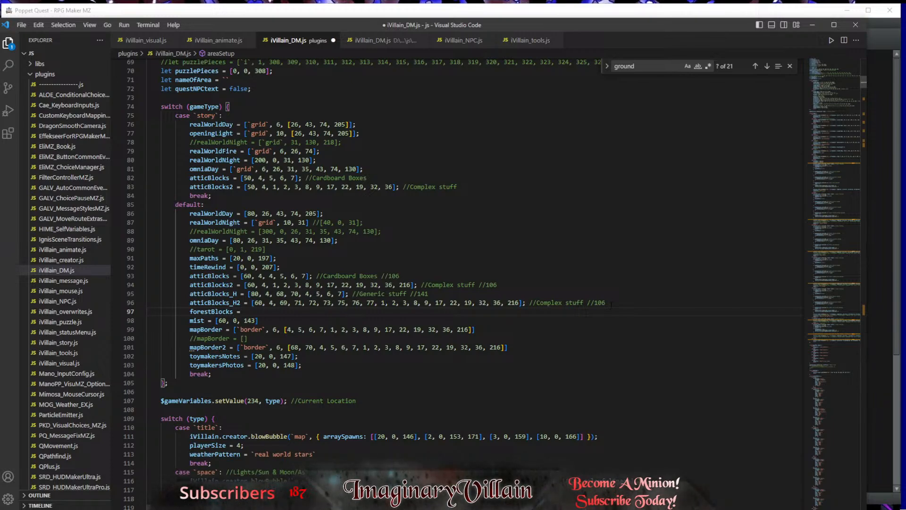
{"action": "key", "text": "BackSpace"}
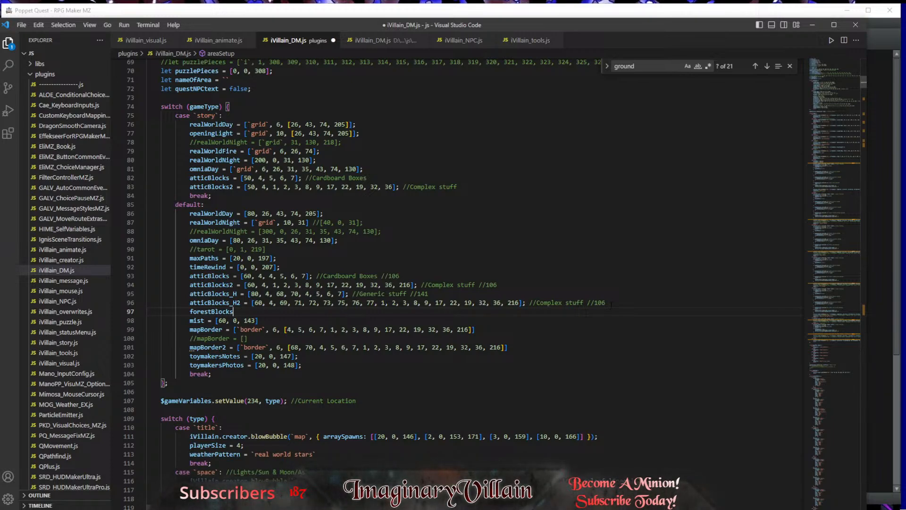
{"action": "type", "text": "= "}
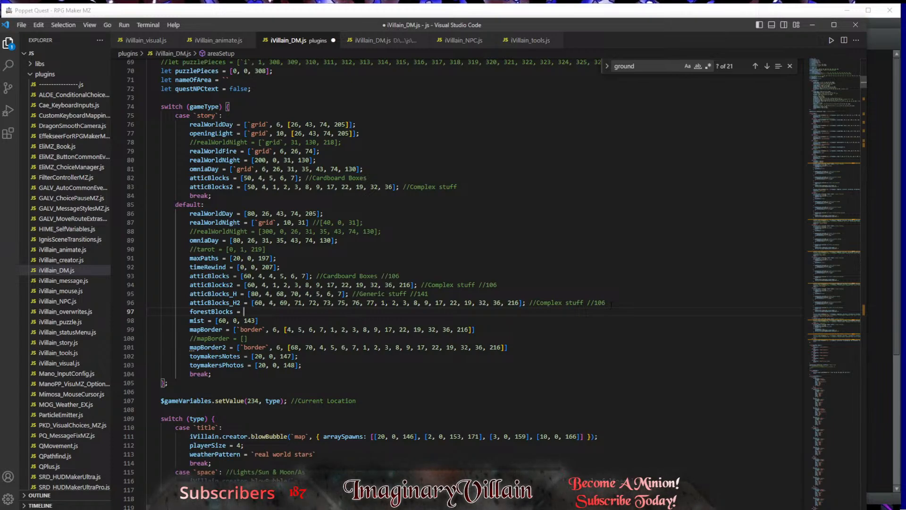
{"action": "type", "text": "[];"}
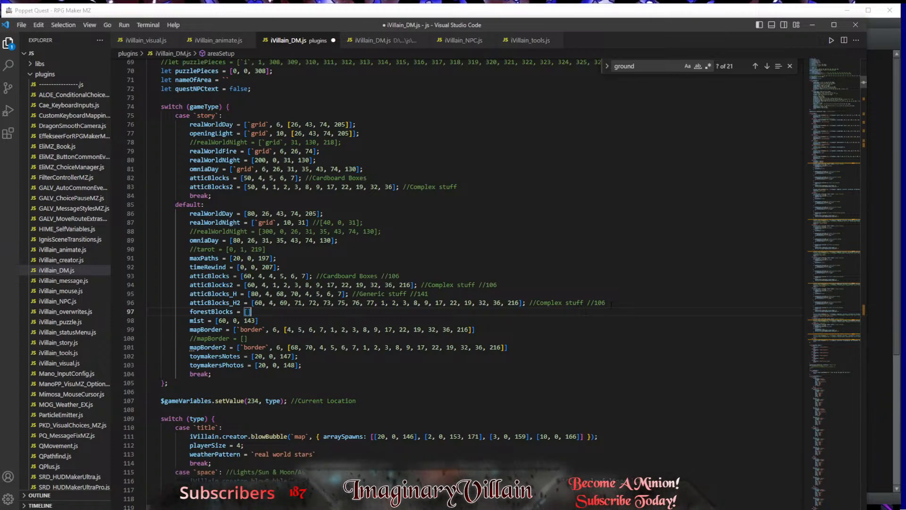
Step: Add an empty forestBlocks2 array on a new line below forestBlocks
{"action": "key", "text": "Return"}
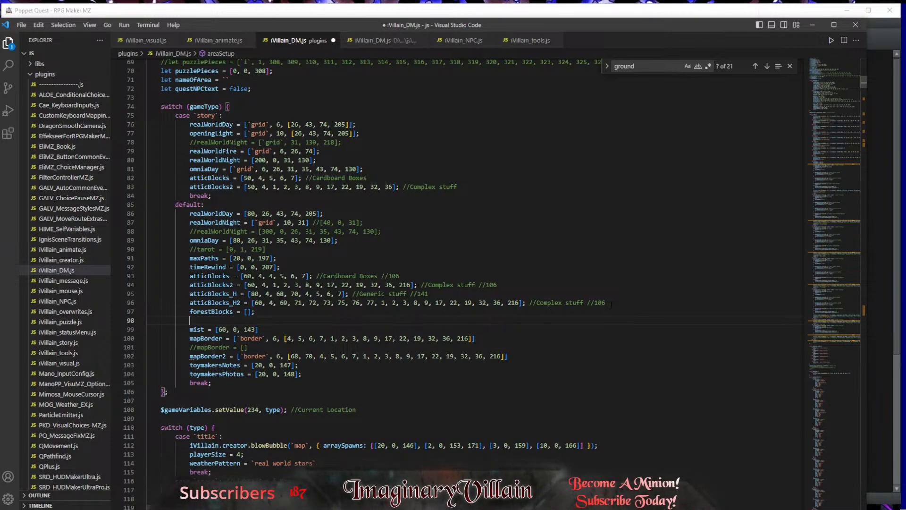
{"action": "type", "text": "forestBlocs"}
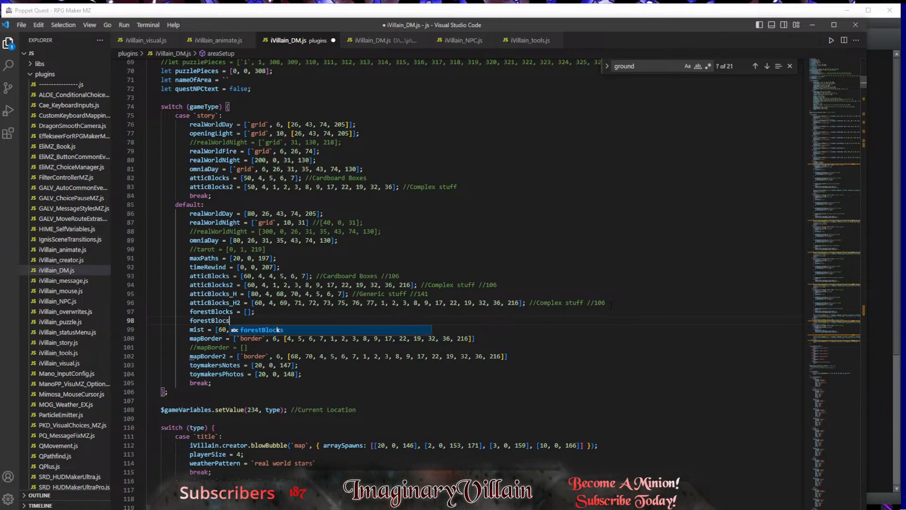
{"action": "key", "text": "BackSpace"}
{"action": "type", "text": "ks2"}
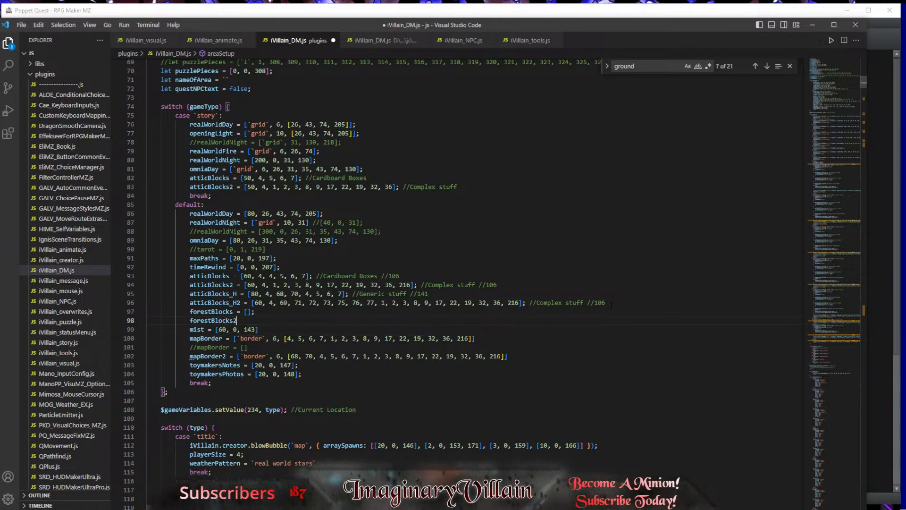
{"action": "type", "text": " = [];"}
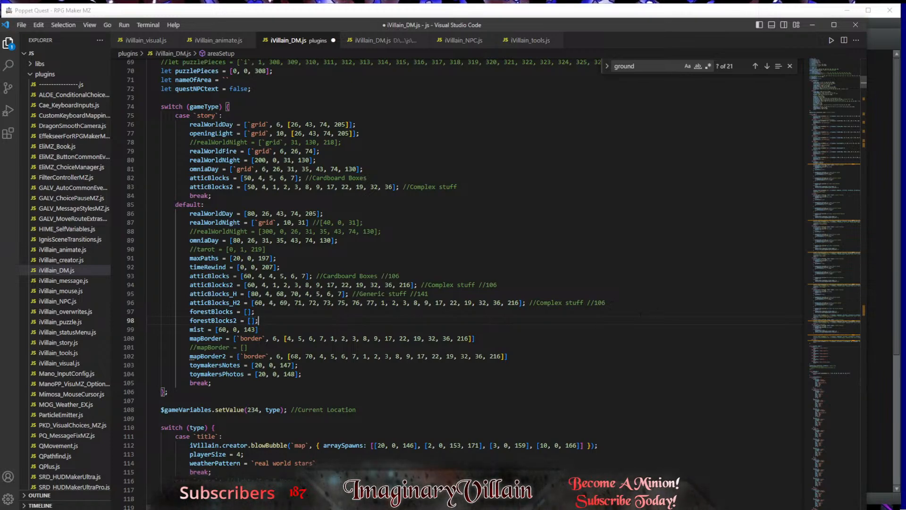
{"action": "left_click", "coordinate": [252, 321]}
Step: Switch to the And Remember Tomorrow Ep 1 Denial project and copy the colliders comment from page 2 of Real World Forest 1
{"action": "key", "text": "alt+Tab"}
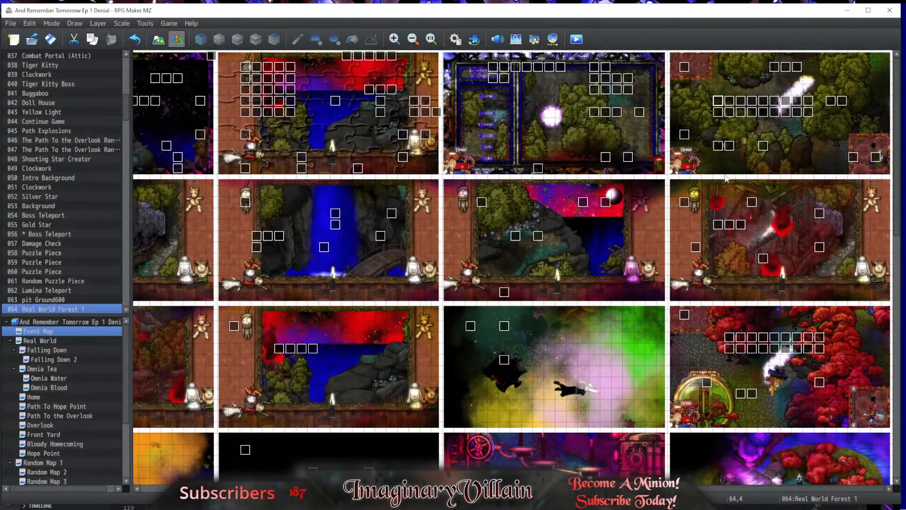
{"action": "double_click", "coordinate": [720, 103]}
{"action": "left_click", "coordinate": [232, 131]}
{"action": "left_click", "coordinate": [472, 167]}
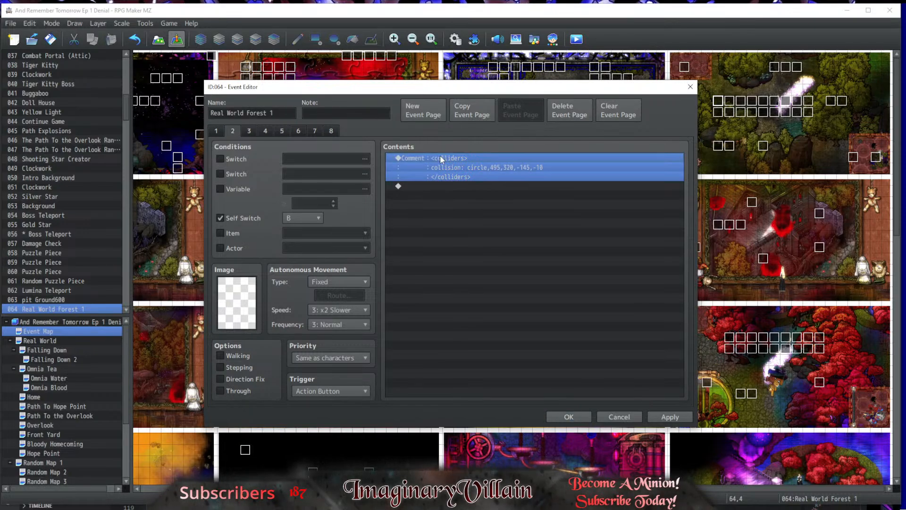
{"action": "left_click", "coordinate": [568, 416]}
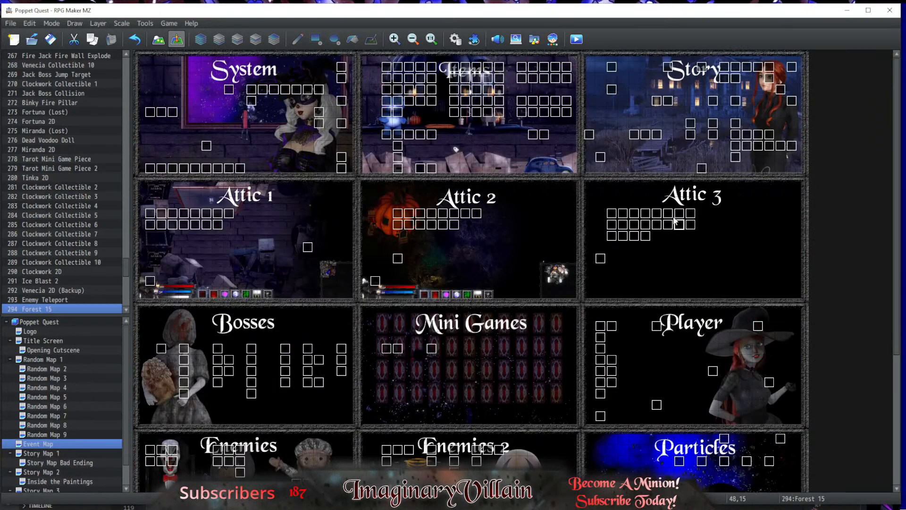
Step: Replace the colliders comment on page 2 of Poppet Quest's Forest 1 with circle,495,320,-145,-10, and copy the one from Real World Forest 2
{"action": "double_click", "coordinate": [609, 213]}
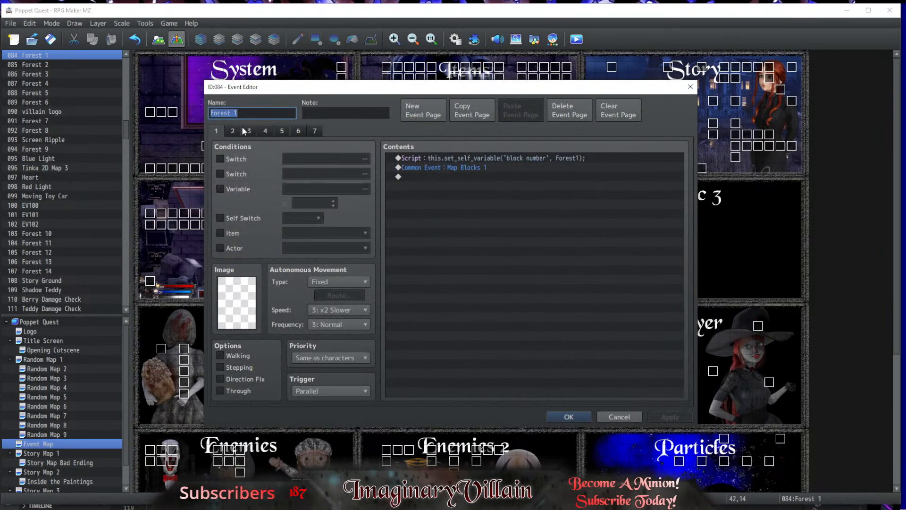
{"action": "left_click", "coordinate": [234, 131]}
{"action": "left_click", "coordinate": [415, 159]}
{"action": "key", "text": "Delete"}
{"action": "type", "text": "<colliders> collision: circle,495,320,-145,-10 </colliders>"}
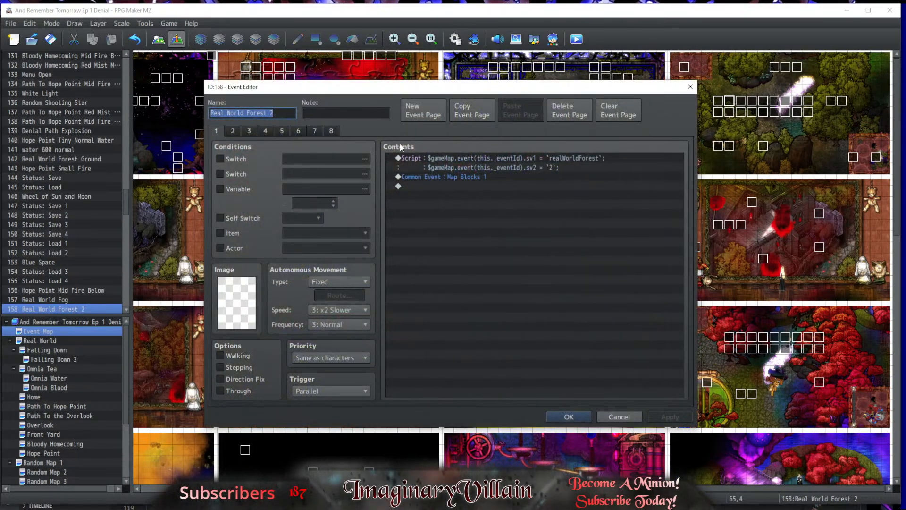
{"action": "left_click", "coordinate": [424, 157]}
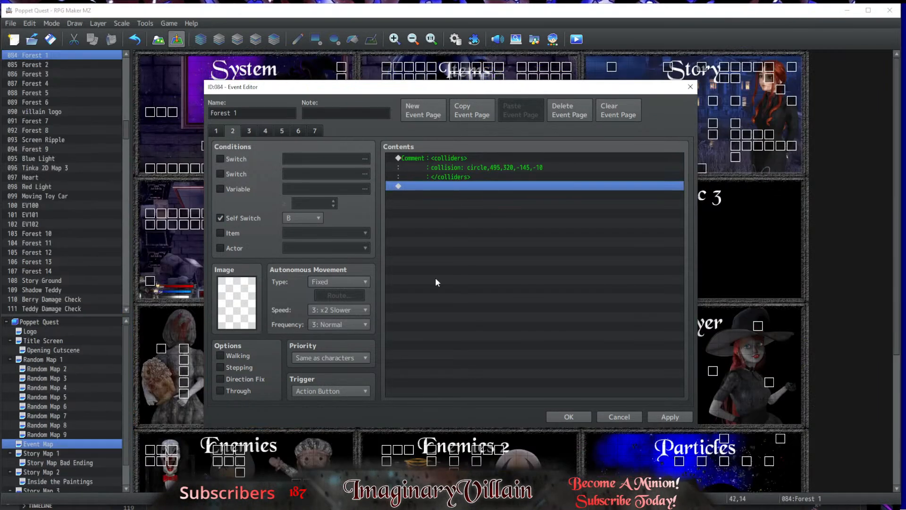
{"action": "left_click", "coordinate": [569, 416]}
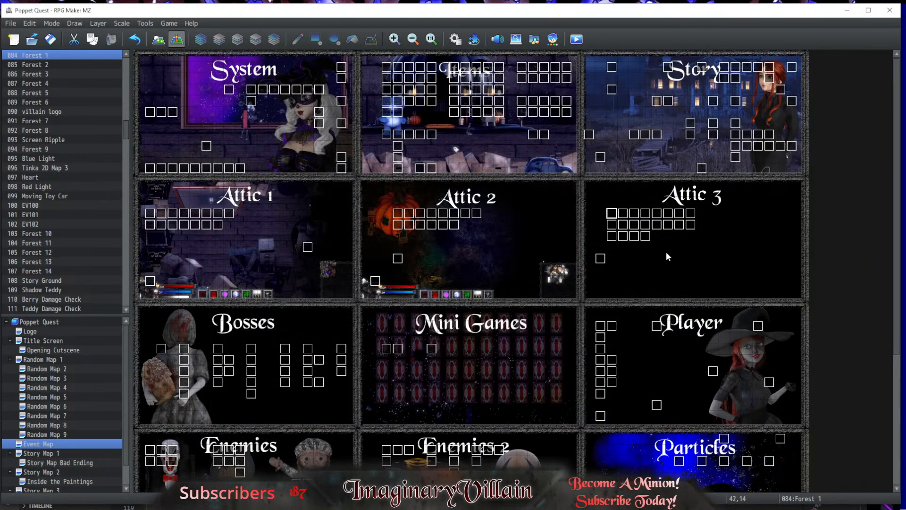
Step: Replace the colliders comment on page 2 of Forest 2 with the copied circle,480,300,-145,-10
{"action": "double_click", "coordinate": [237, 146]}
{"action": "left_click", "coordinate": [233, 131]}
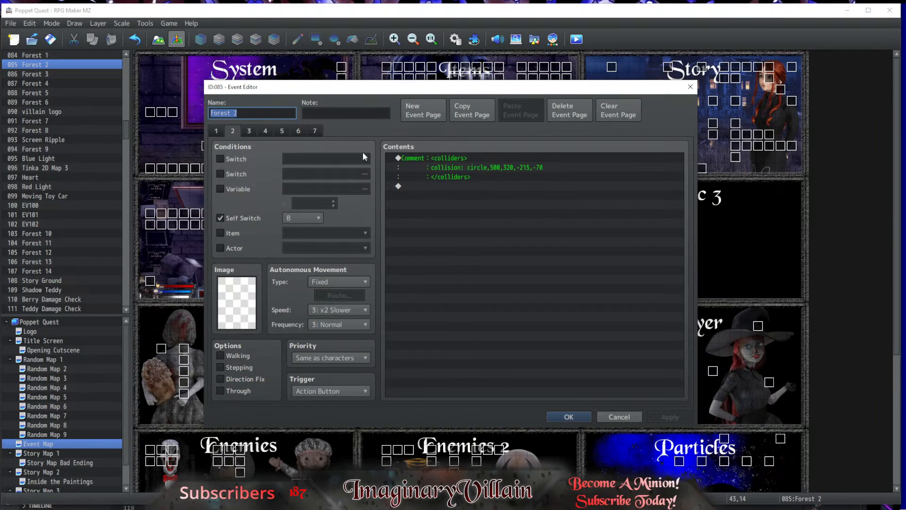
{"action": "left_click", "coordinate": [438, 157]}
{"action": "key", "text": "Down"}
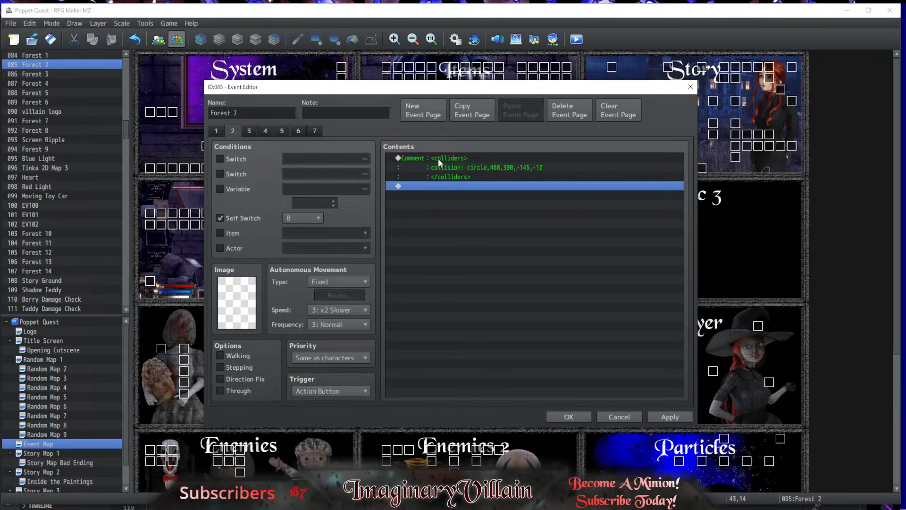
{"action": "left_click", "coordinate": [564, 418]}
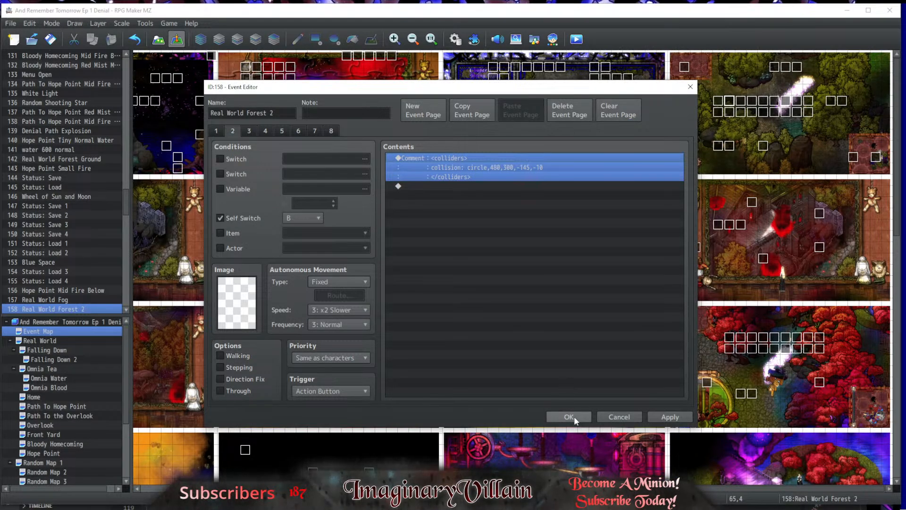
Step: Close Real World Forest 2 in the other project and copy the page 2 colliders comment from Real World Forest 3
{"action": "left_click", "coordinate": [572, 417]}
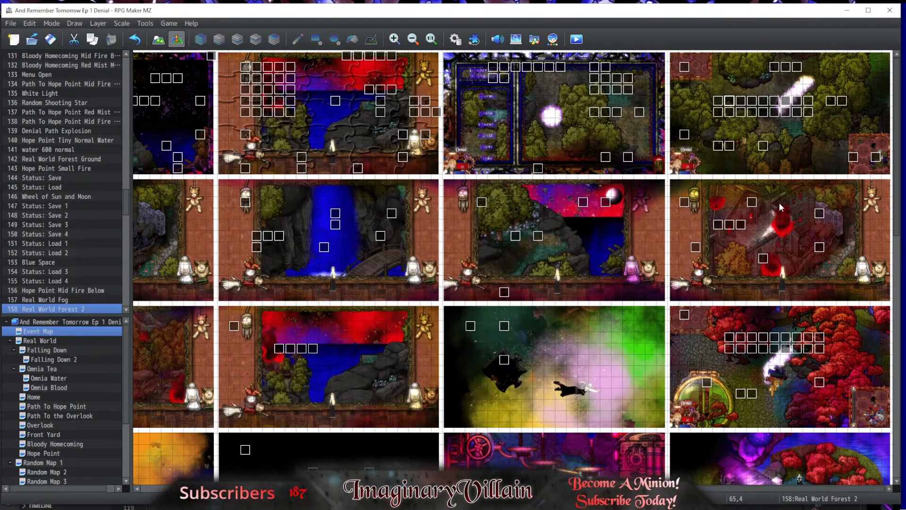
{"action": "left_click", "coordinate": [740, 101]}
{"action": "double_click", "coordinate": [740, 103]}
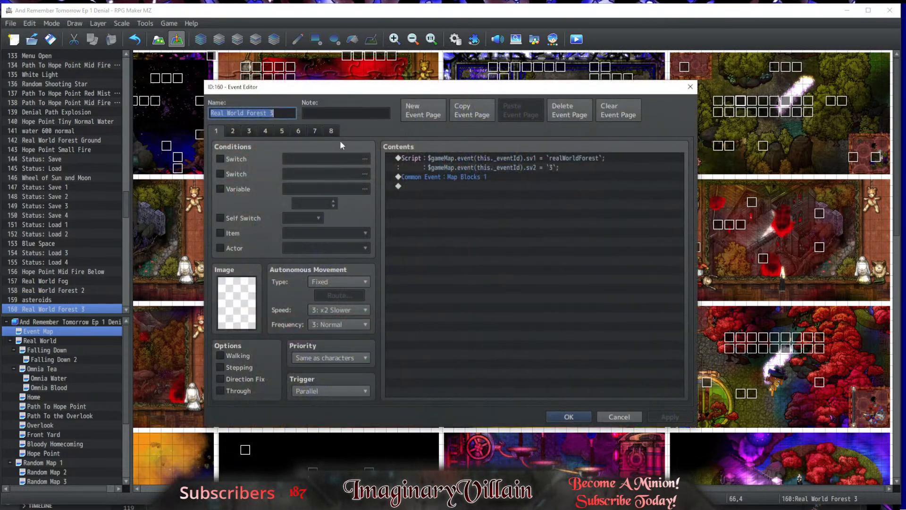
{"action": "left_click", "coordinate": [475, 159]}
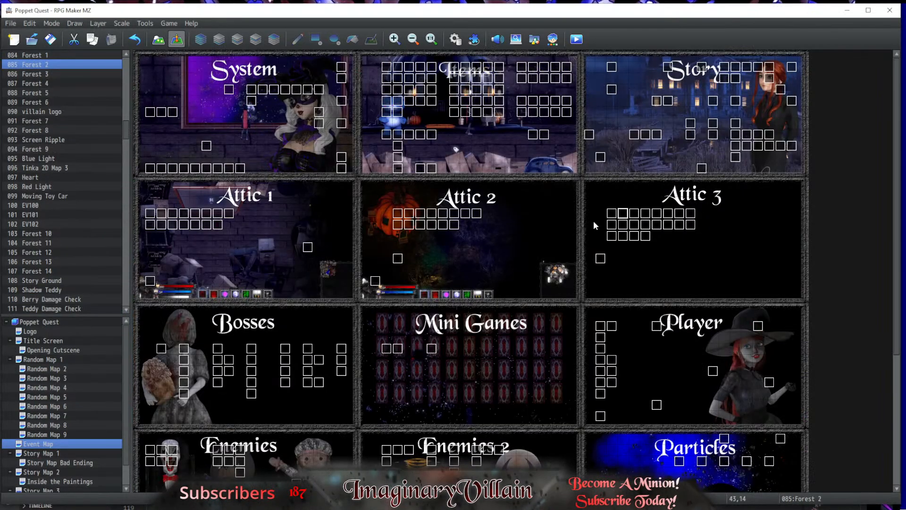
Step: Replace the colliders comment on page 2 of Poppet Quest's Forest 3 with the copied circle,480,290,-225,-120
{"action": "double_click", "coordinate": [536, 190]}
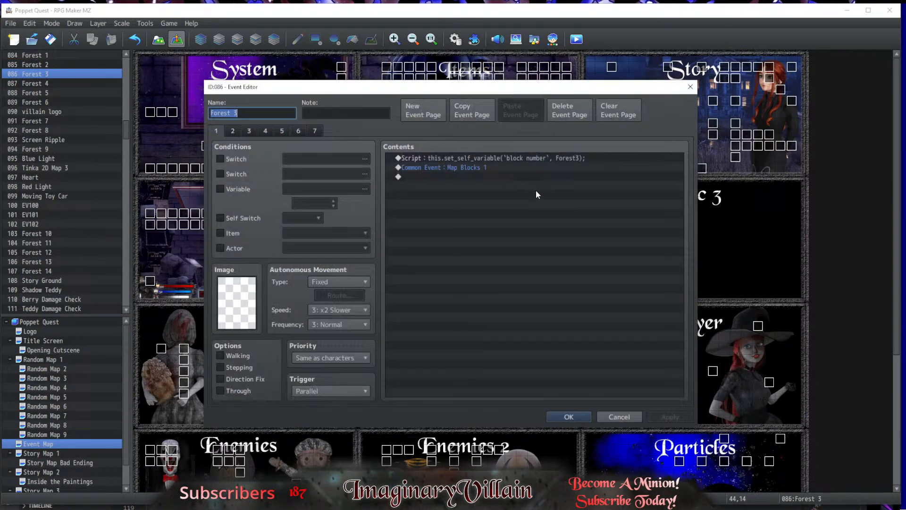
{"action": "left_click", "coordinate": [234, 129]}
{"action": "left_click", "coordinate": [445, 160]}
{"action": "key", "text": "Down"}
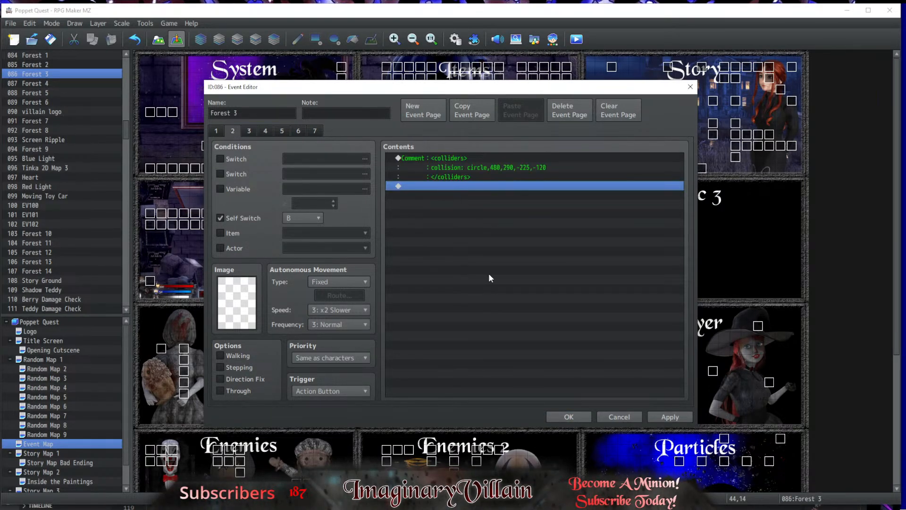
{"action": "left_click", "coordinate": [556, 416]}
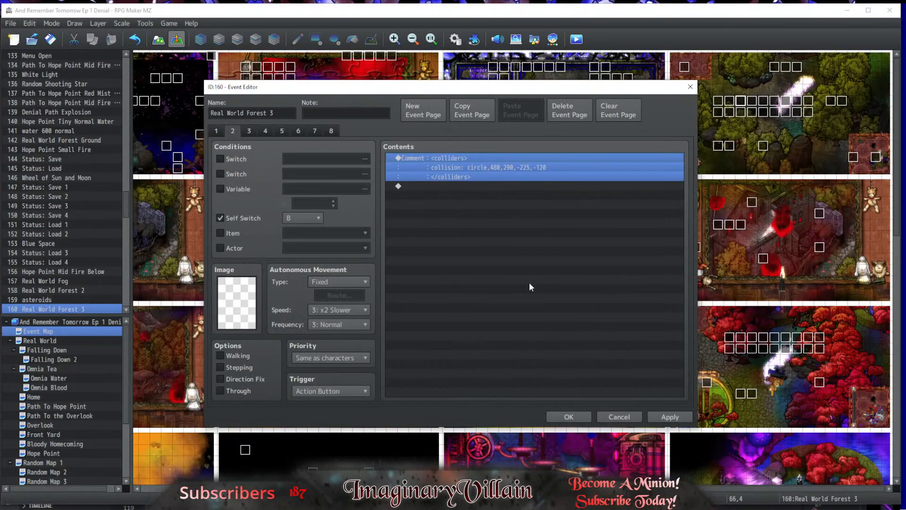
Step: Close Real World Forest 3 in the other project and copy the page 2 colliders comment from Real World Forest 4
{"action": "left_click", "coordinate": [569, 416]}
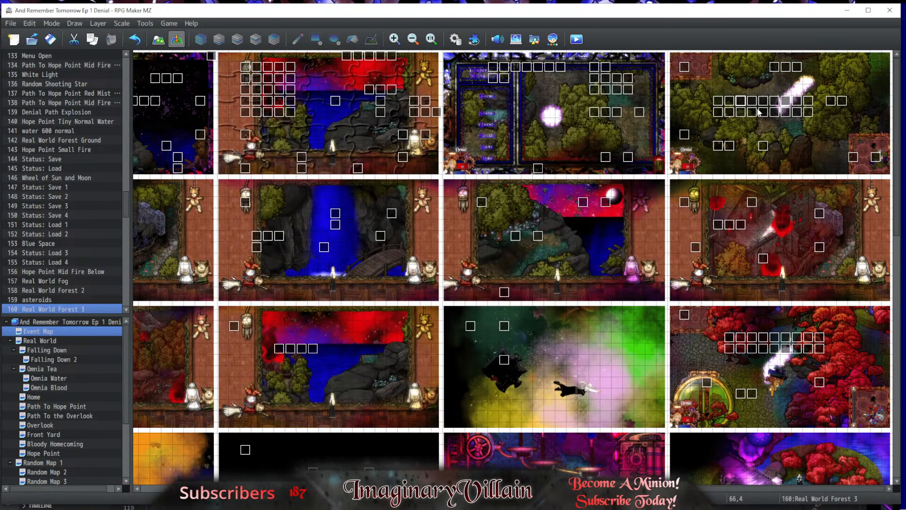
{"action": "double_click", "coordinate": [827, 255]}
{"action": "left_click", "coordinate": [232, 131]}
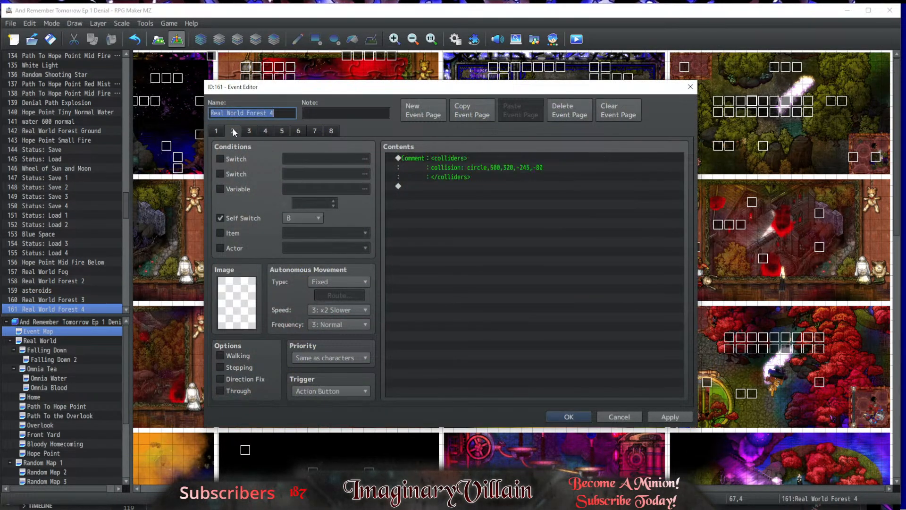
{"action": "left_click", "coordinate": [424, 162]}
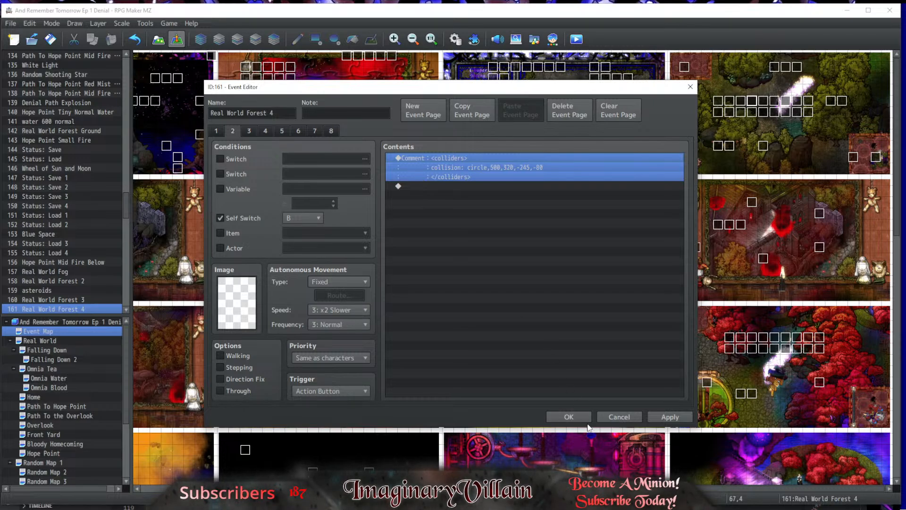
{"action": "left_click", "coordinate": [568, 416]}
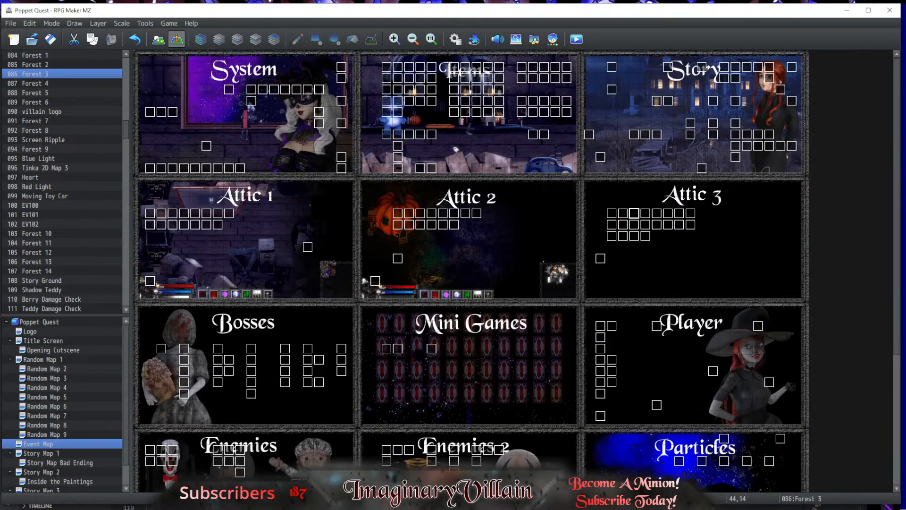
Step: Replace the colliders comment on page 2 of Poppet Quest's Forest 4 with the one copied from Real World Forest 4
{"action": "left_click", "coordinate": [644, 214]}
{"action": "double_click", "coordinate": [644, 213]}
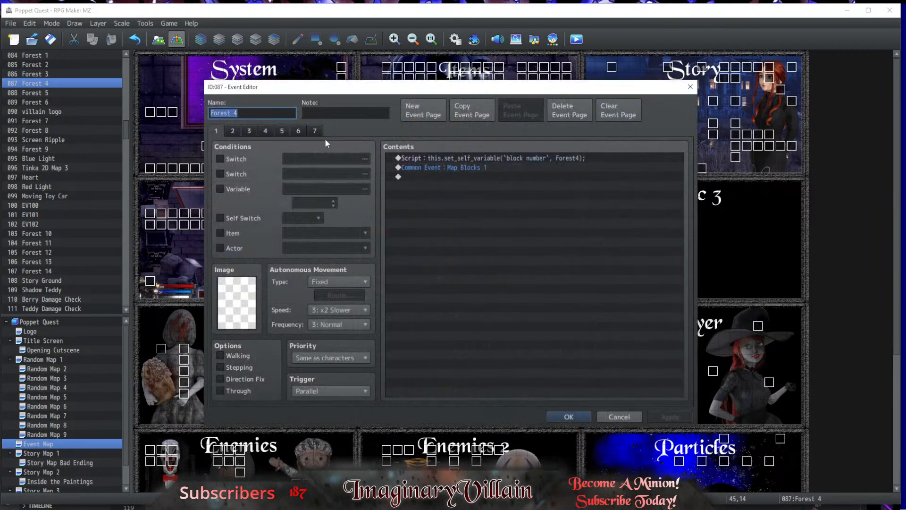
{"action": "left_click", "coordinate": [233, 130]}
{"action": "left_click", "coordinate": [460, 158]}
{"action": "key", "text": "ctrl+x"}
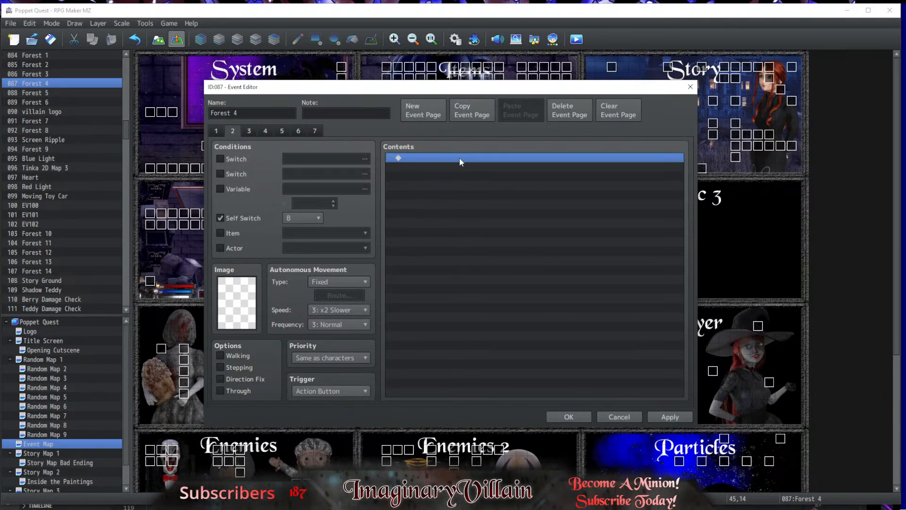
{"action": "key", "text": "ctrl+v"}
{"action": "left_click", "coordinate": [570, 417]}
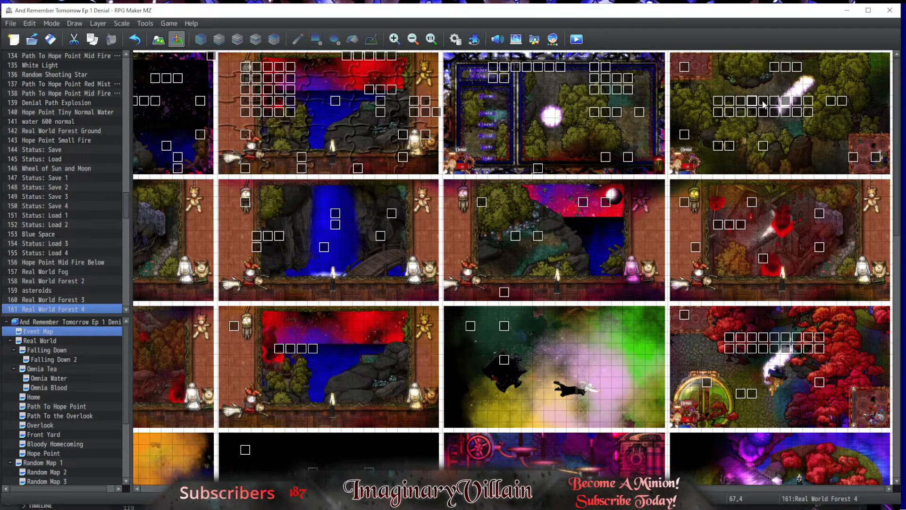
Step: Copy the page 2 colliders comment from Real World Forest 5 in the other project and close that event
{"action": "double_click", "coordinate": [764, 104]}
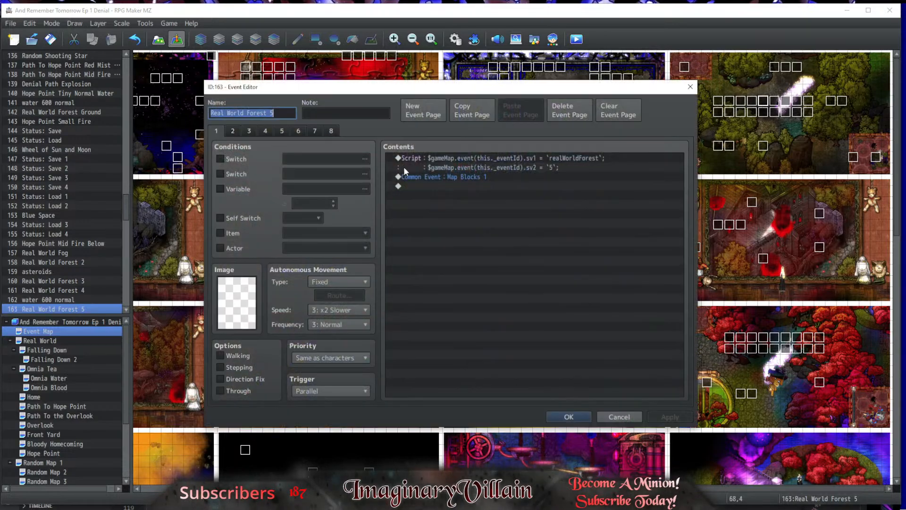
{"action": "left_click", "coordinate": [232, 131]}
{"action": "left_click", "coordinate": [491, 163]}
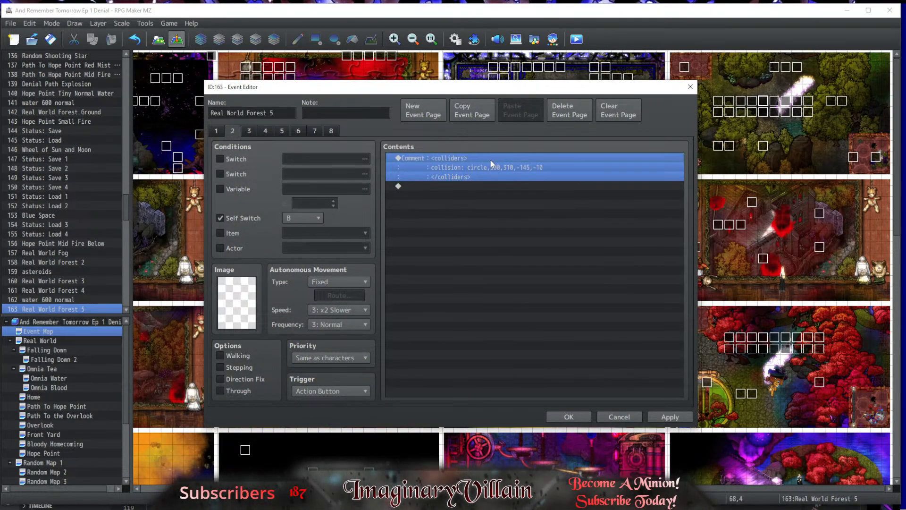
{"action": "left_click", "coordinate": [569, 416]}
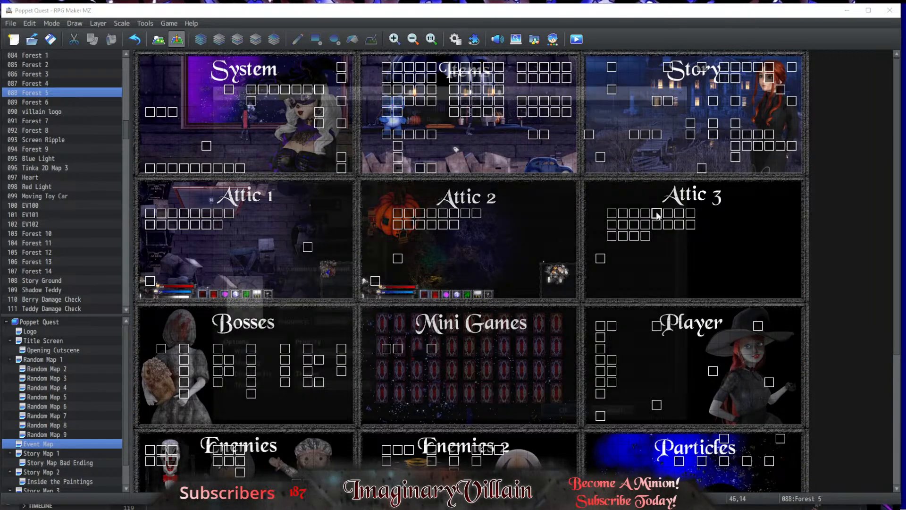
Step: Replace the colliders comment on page 2 of Poppet Quest's Forest 5 with the copied circle,500,310,-145,-10
{"action": "double_click", "coordinate": [532, 167]}
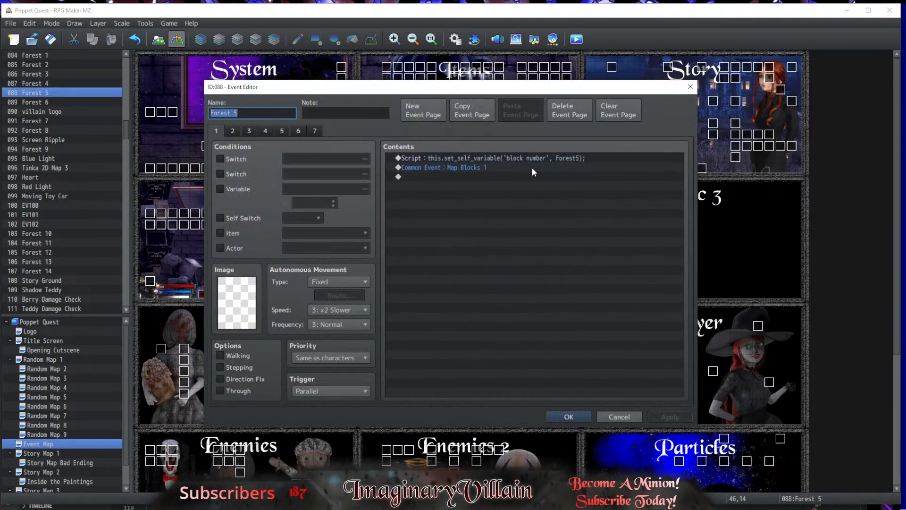
{"action": "left_click", "coordinate": [233, 131]}
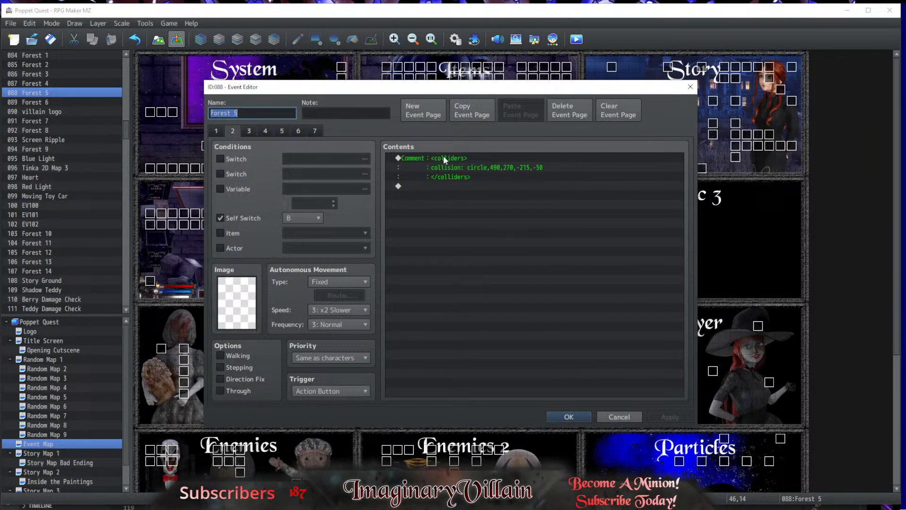
{"action": "left_click", "coordinate": [474, 158]}
{"action": "key", "text": "ctrl+x"}
{"action": "key", "text": "ctrl+v"}
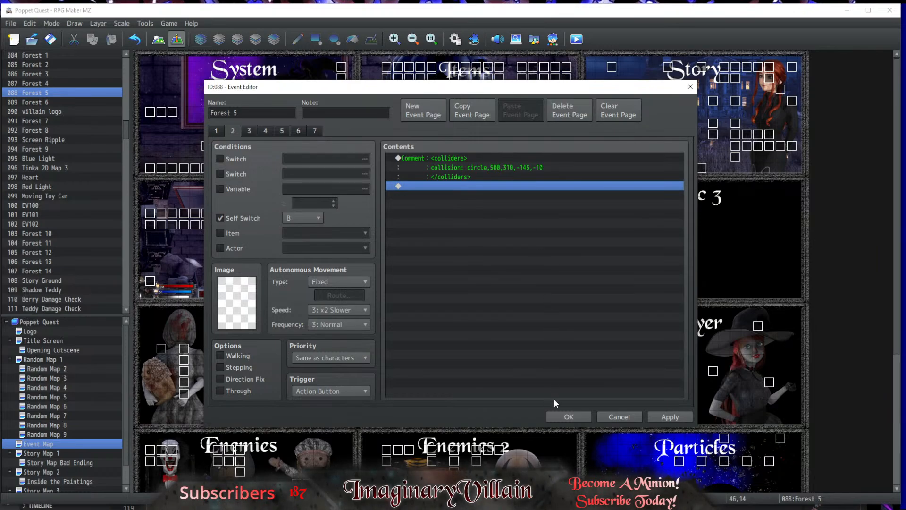
{"action": "left_click", "coordinate": [569, 417]}
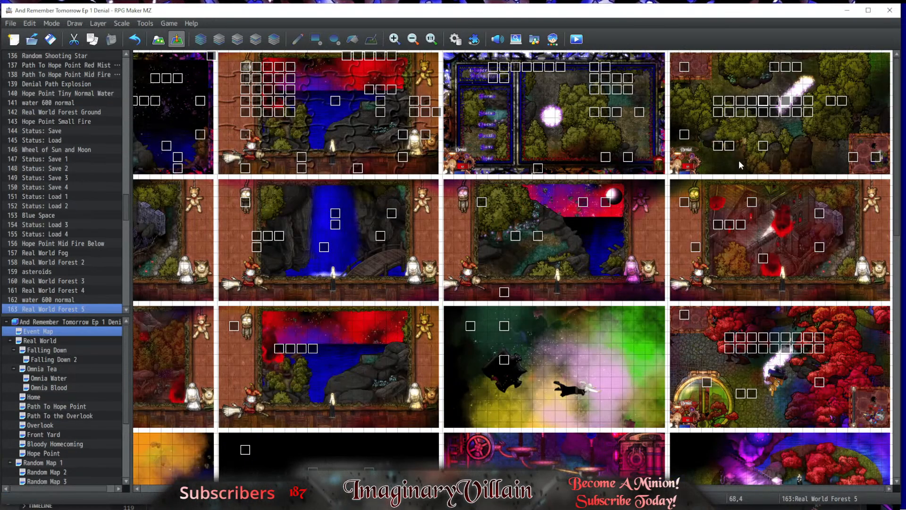
Step: Copy the page 2 colliders comment from Real World Forest 6 in the other project and close that event
{"action": "double_click", "coordinate": [777, 105]}
{"action": "left_click", "coordinate": [232, 131]}
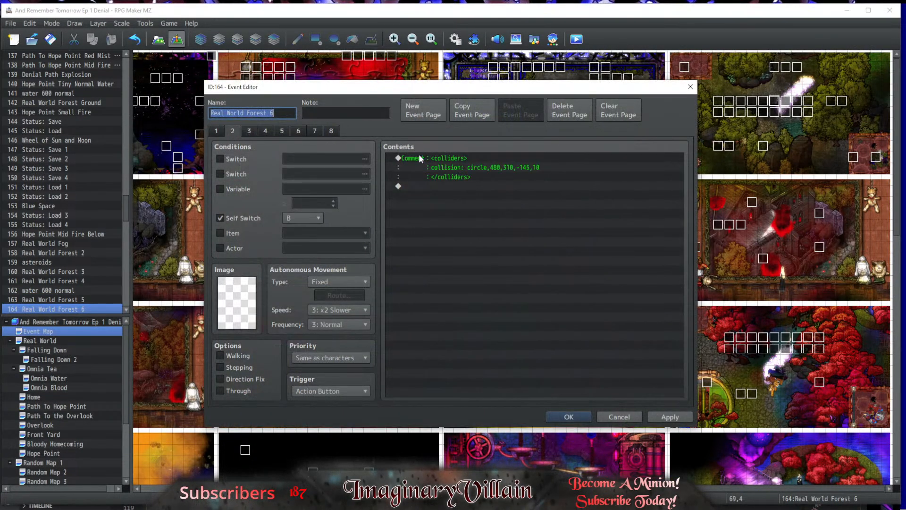
{"action": "left_click", "coordinate": [424, 158]}
{"action": "left_click", "coordinate": [552, 419]}
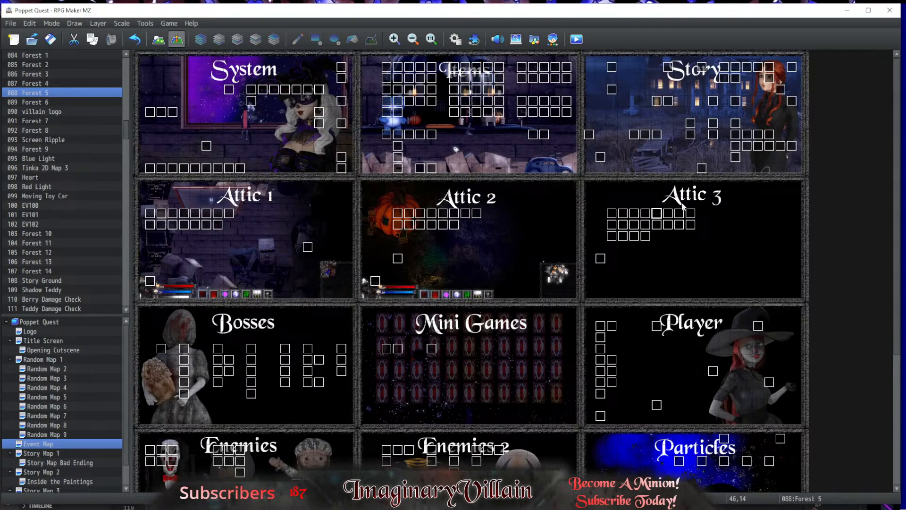
Step: Replace the colliders comment on page 2 of Poppet Quest's Forest 6 with the copied circle,480,310,-145,10
{"action": "left_click", "coordinate": [668, 213]}
{"action": "double_click", "coordinate": [668, 213]}
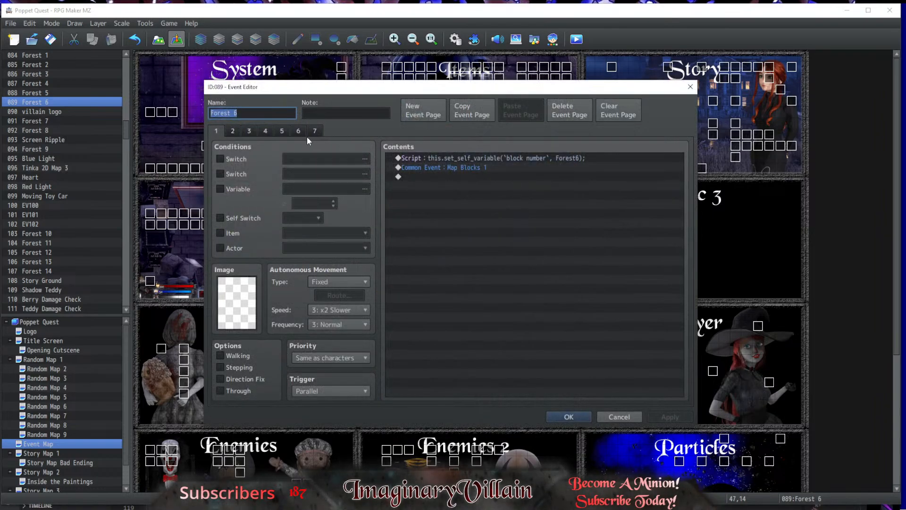
{"action": "left_click", "coordinate": [234, 130]}
{"action": "left_click", "coordinate": [451, 163]}
{"action": "left_click", "coordinate": [448, 156]}
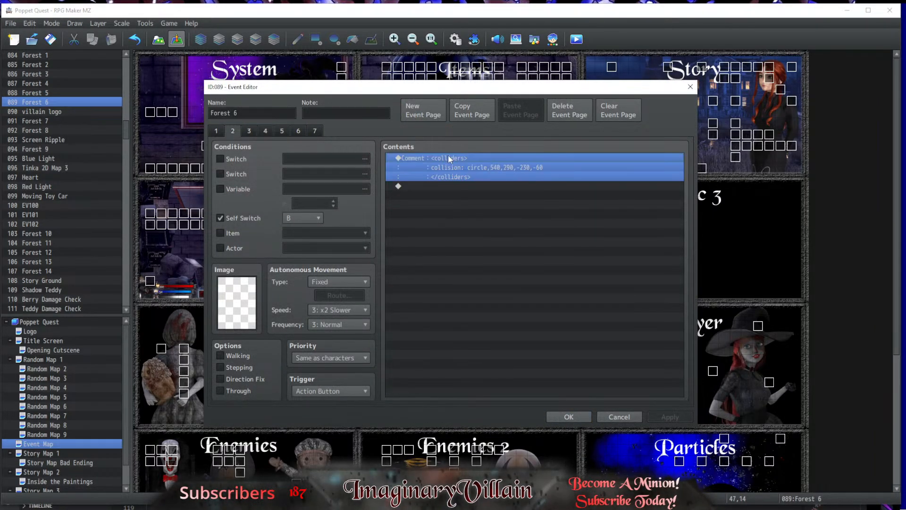
{"action": "key", "text": "Delete"}
{"action": "key", "text": "ctrl+v"}
{"action": "left_click", "coordinate": [568, 417]}
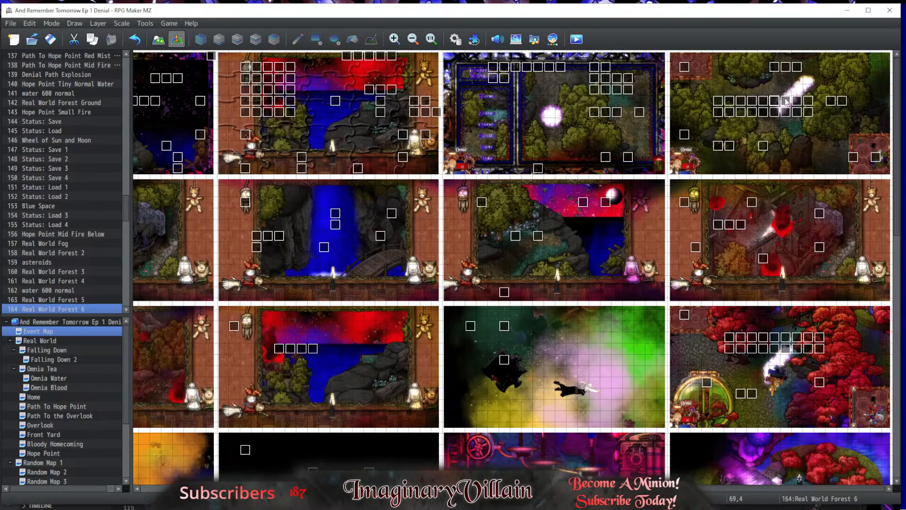
Step: Copy the page 2 colliders comment from Real World Forest 7 in the other project
{"action": "double_click", "coordinate": [414, 131]}
{"action": "left_click", "coordinate": [233, 131]}
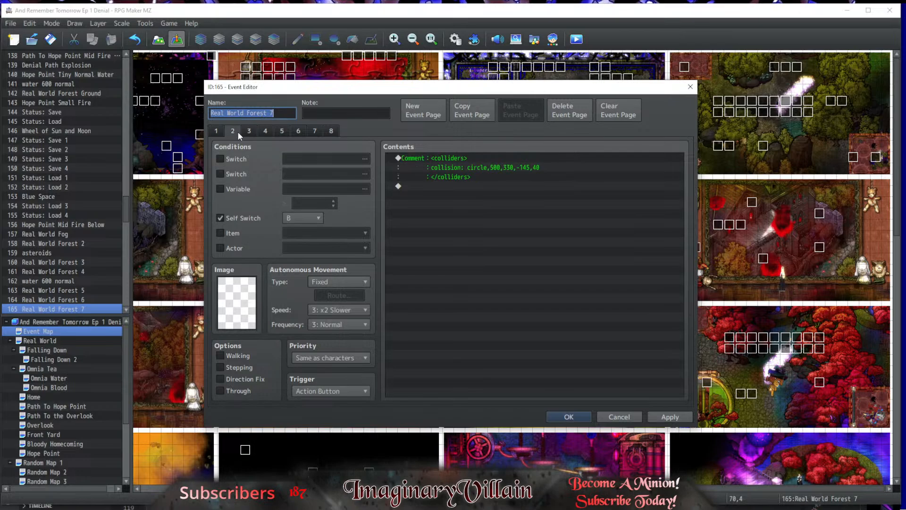
{"action": "left_click", "coordinate": [428, 163]}
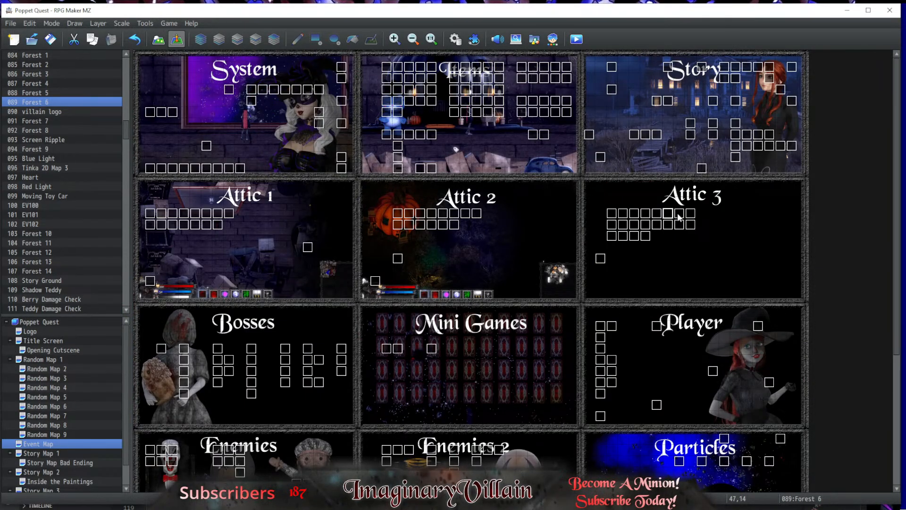
Step: Replace the colliders comment on page 2 of Poppet Quest's Forest 7 with the copied circle,500,330,-145,40
{"action": "double_click", "coordinate": [678, 215]}
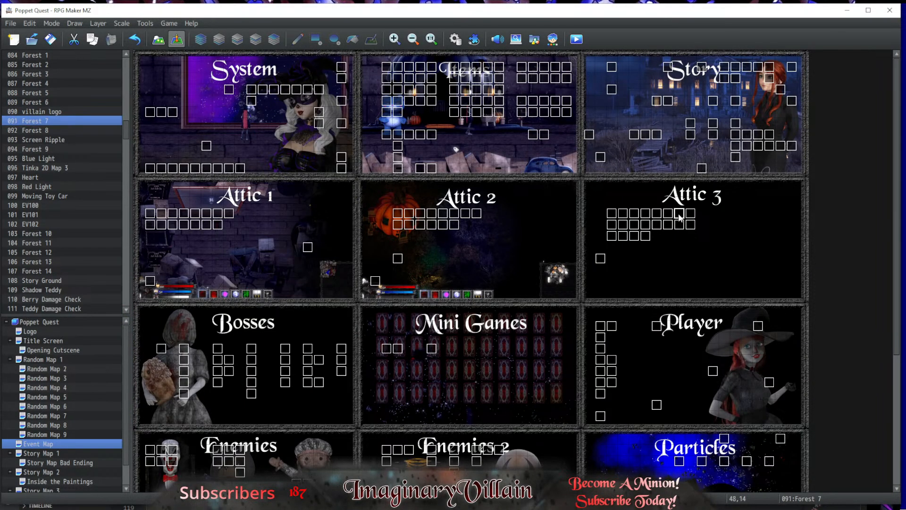
{"action": "left_click", "coordinate": [233, 133]}
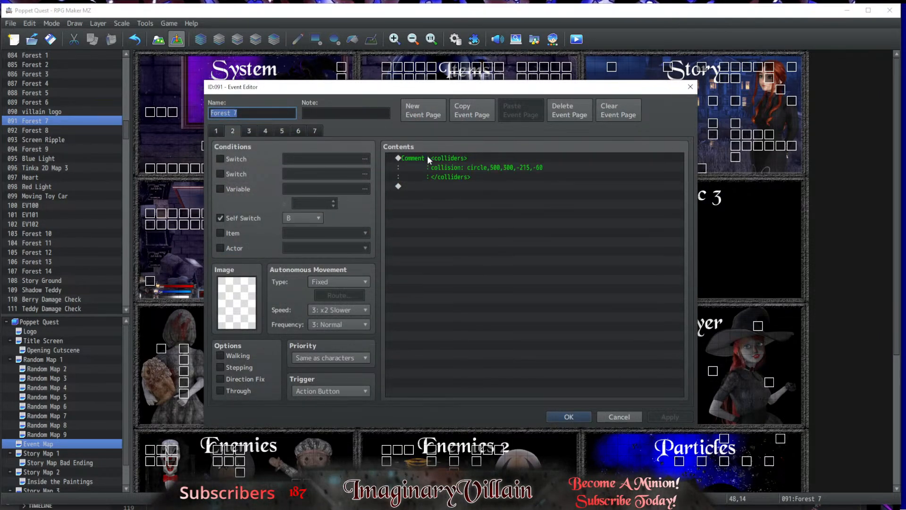
{"action": "left_click", "coordinate": [429, 155]}
{"action": "key", "text": "Delete"}
{"action": "key", "text": "ctrl+v"}
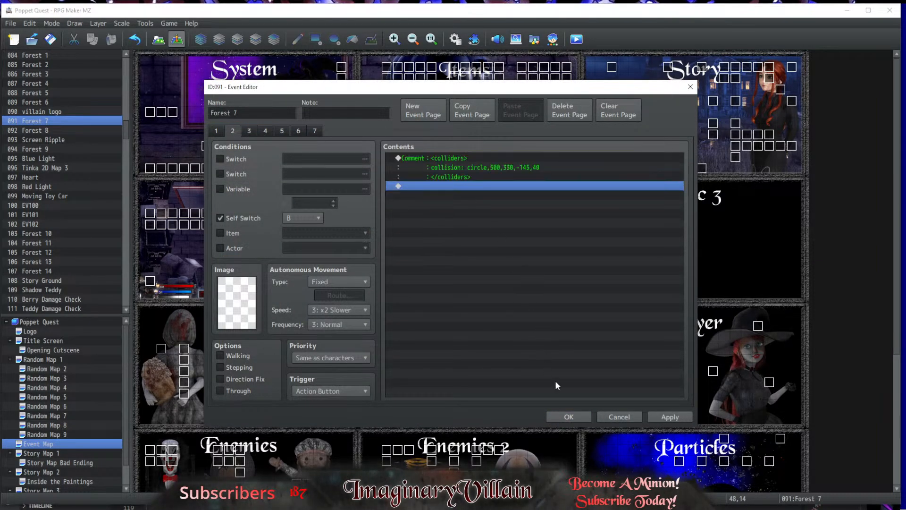
{"action": "left_click", "coordinate": [567, 418]}
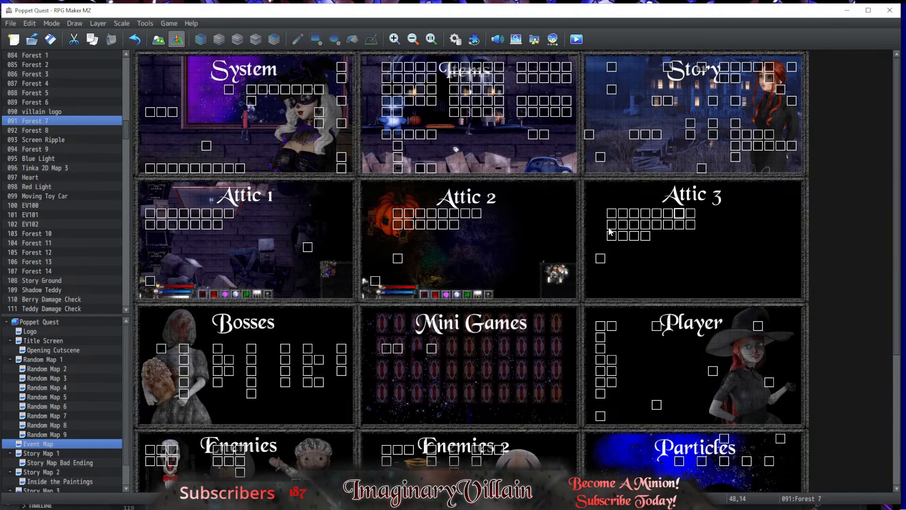
Step: Rearrange the forest events in the Attic 3 area of the Event Map into two rows of ten, in numerical order
{"action": "left_click_drag", "start_coordinate": [612, 225], "coordinate": [713, 213]}
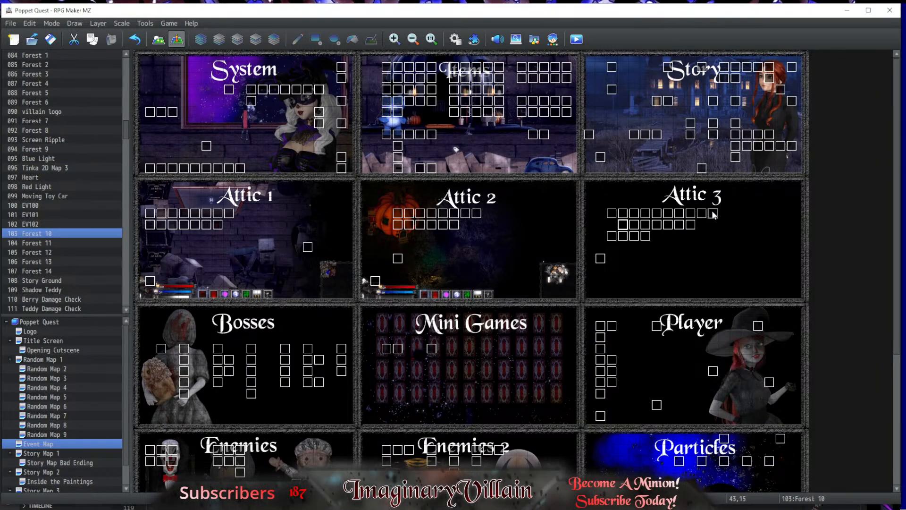
{"action": "mouse_move", "coordinate": [634, 225]}
{"action": "left_mouse_down"}
{"action": "mouse_move", "coordinate": [735, 204]}
{"action": "mouse_move", "coordinate": [725, 217]}
{"action": "mouse_move", "coordinate": [613, 224]}
{"action": "mouse_move", "coordinate": [662, 222]}
{"action": "mouse_move", "coordinate": [635, 231]}
{"action": "left_mouse_up"}
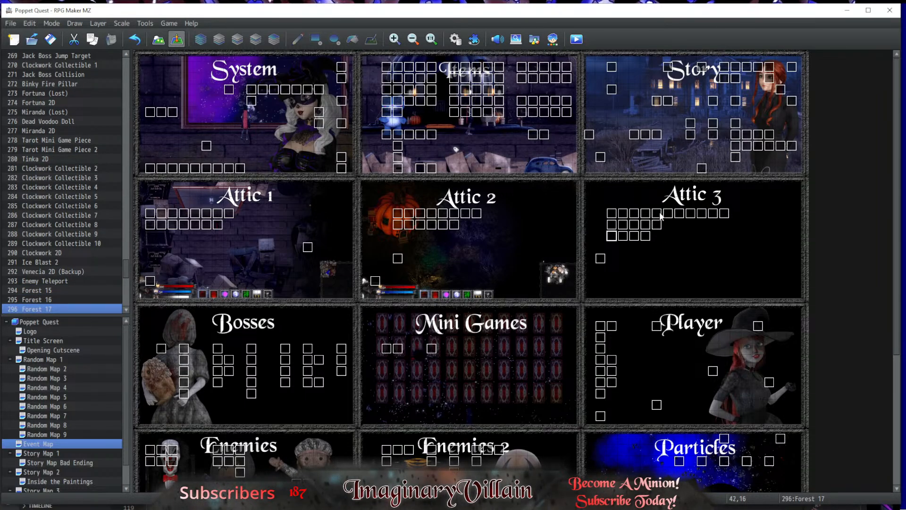
{"action": "left_click_drag", "start_coordinate": [660, 223], "coordinate": [668, 223]}
{"action": "left_click_drag", "start_coordinate": [648, 224], "coordinate": [623, 227]}
{"action": "left_click", "coordinate": [639, 224]}
{"action": "left_click", "coordinate": [623, 224]}
{"action": "left_click_drag", "start_coordinate": [724, 216], "coordinate": [676, 229]}
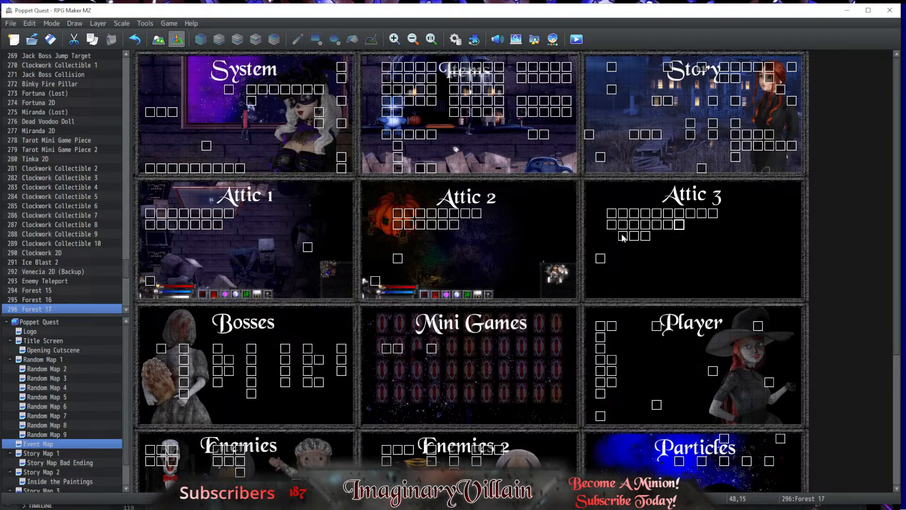
{"action": "left_click_drag", "start_coordinate": [623, 237], "coordinate": [713, 226]}
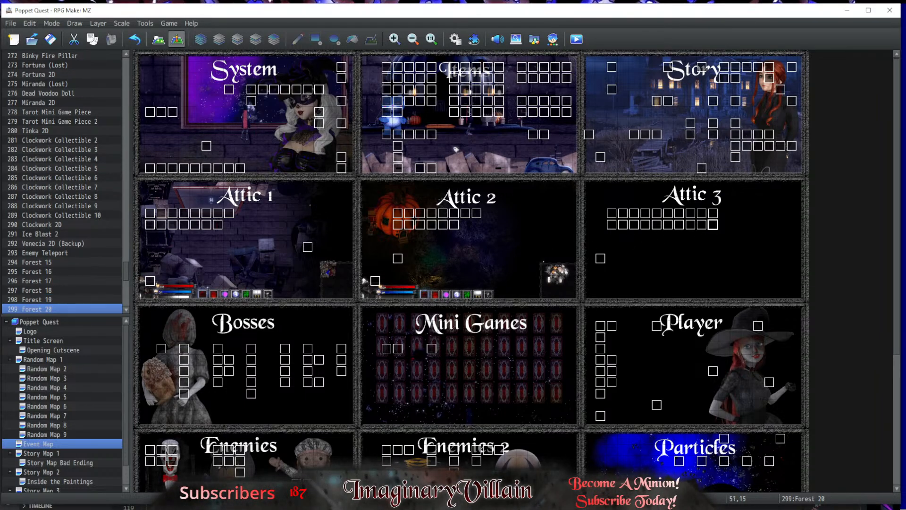
Step: Switch to the And Remember Tomorrow project and copy the page 2 colliders comment from Real World Forest 8
{"action": "key", "text": "alt+Tab"}
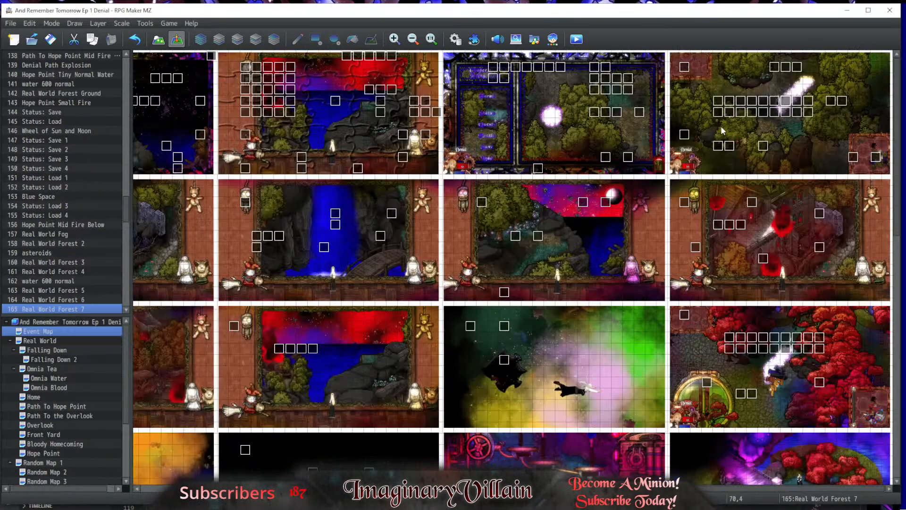
{"action": "double_click", "coordinate": [798, 101]}
{"action": "left_click", "coordinate": [235, 131]}
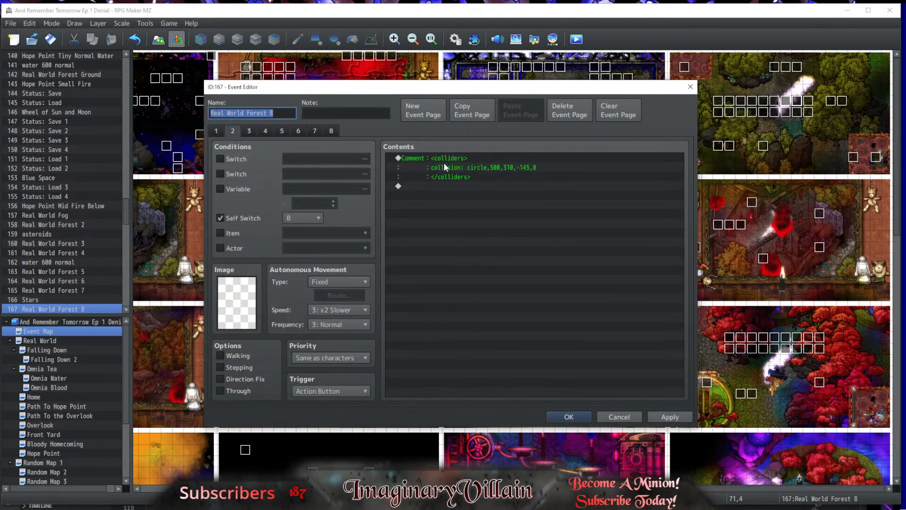
{"action": "left_click", "coordinate": [445, 159]}
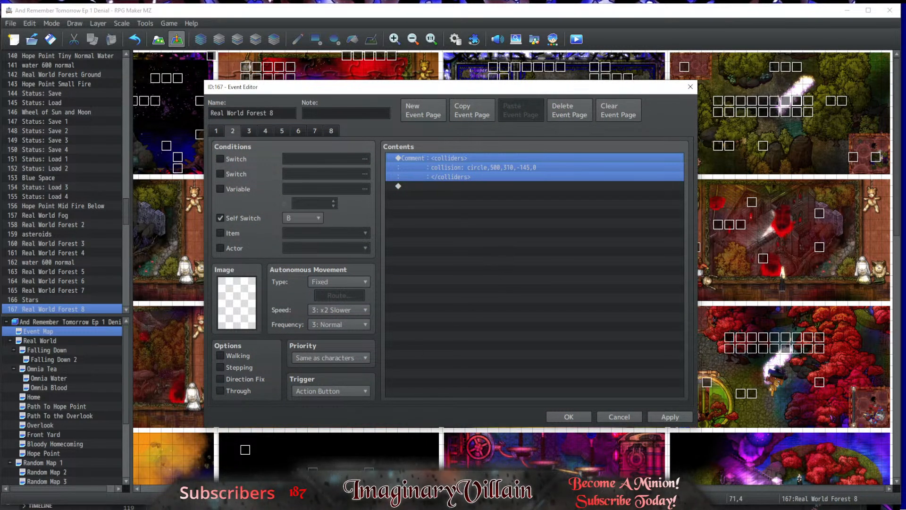
Step: Replace the colliders comment on page 2 of Poppet Quest's Forest 8 with the copied circle,500,310,-145,0
{"action": "key", "text": "alt+Tab"}
{"action": "left_click", "coordinate": [702, 216]}
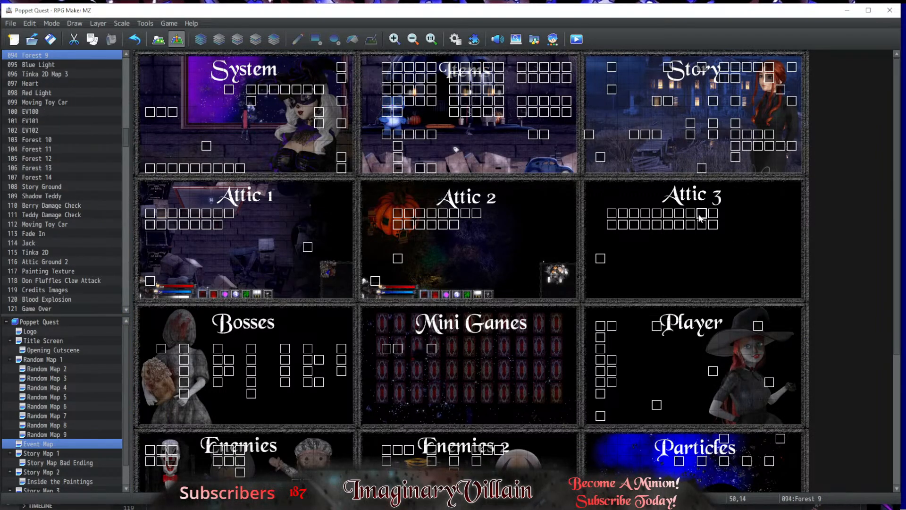
{"action": "left_click", "coordinate": [690, 213]}
{"action": "double_click", "coordinate": [690, 213]}
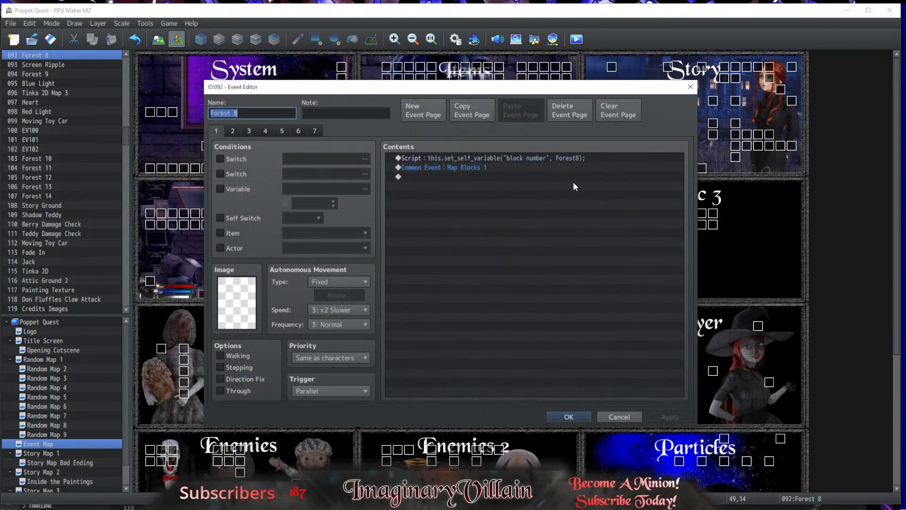
{"action": "left_click", "coordinate": [234, 133]}
{"action": "left_click", "coordinate": [454, 160]}
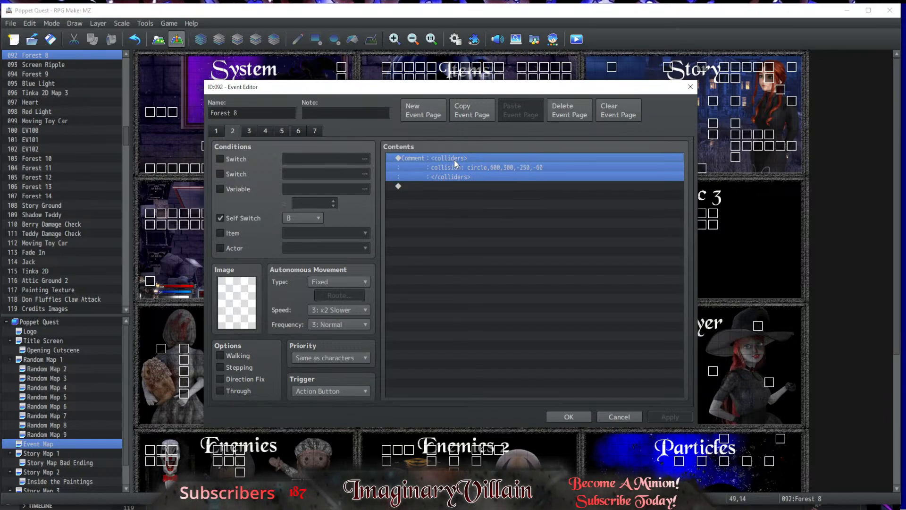
{"action": "key", "text": "Delete"}
{"action": "type", "text": "<colliders> collision: circle,500,310,-145,0 </colliders>"}
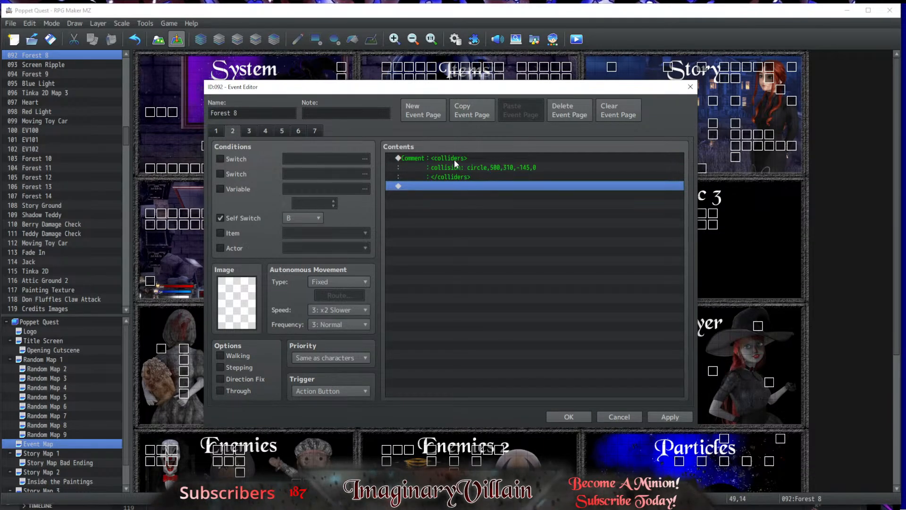
{"action": "left_click", "coordinate": [568, 417]}
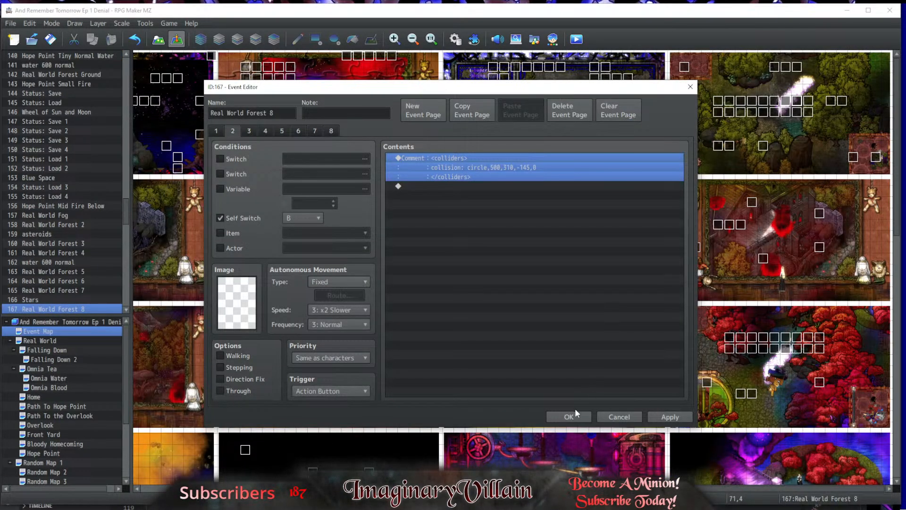
Step: Close Real World Forest 8 and copy the page 2 colliders comment from Real World Forest 9
{"action": "left_click", "coordinate": [572, 415]}
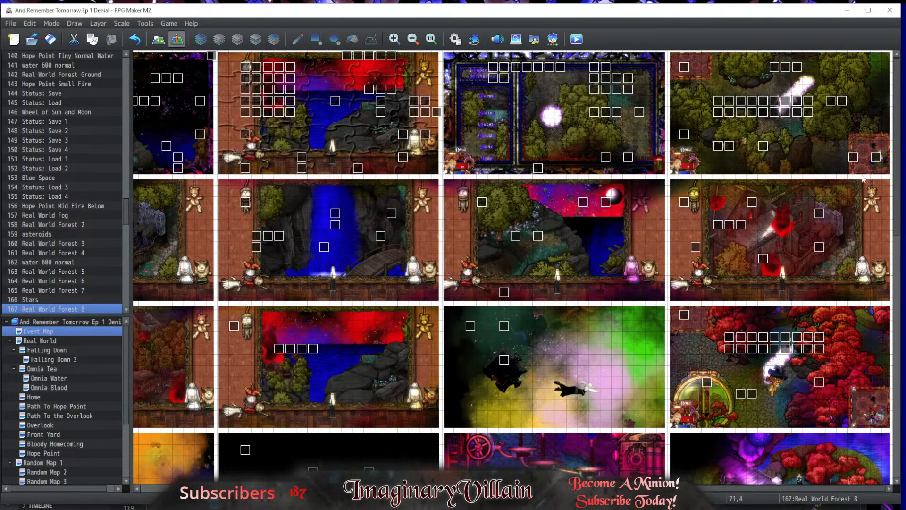
{"action": "double_click", "coordinate": [864, 178]}
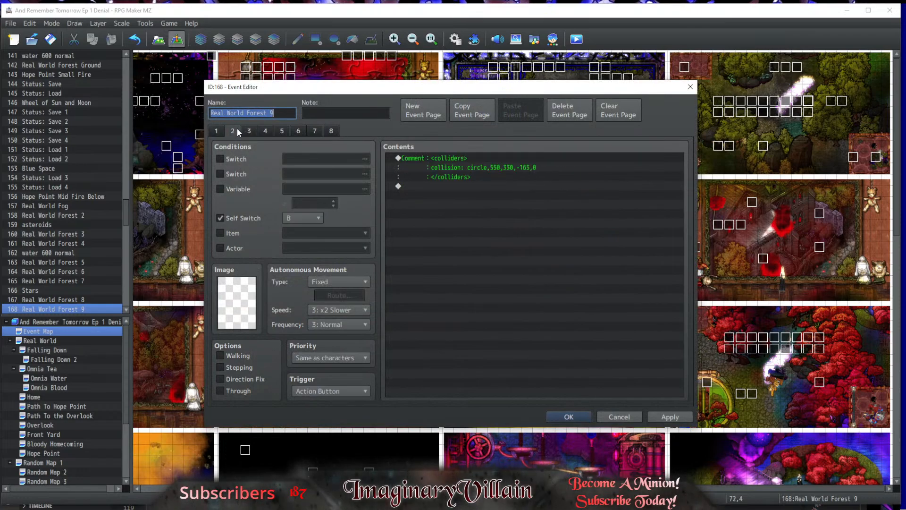
{"action": "left_click", "coordinate": [414, 159]}
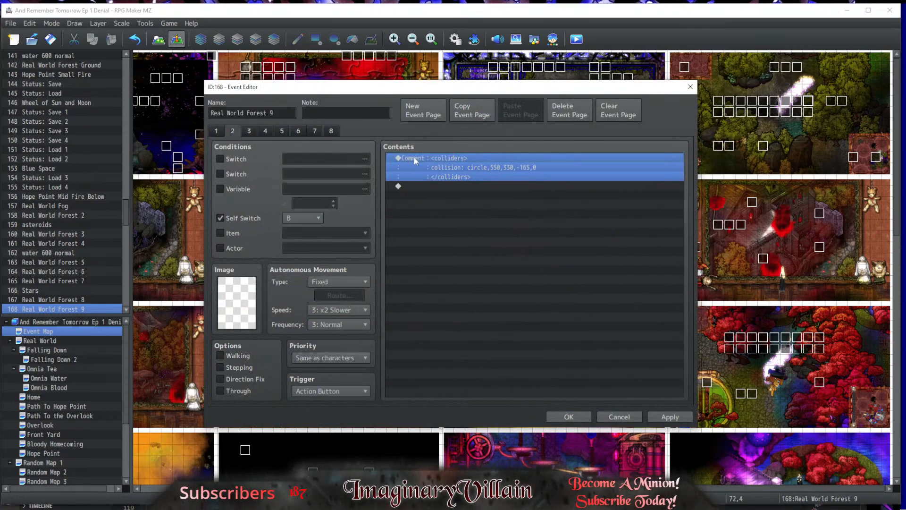
{"action": "left_click", "coordinate": [557, 417]}
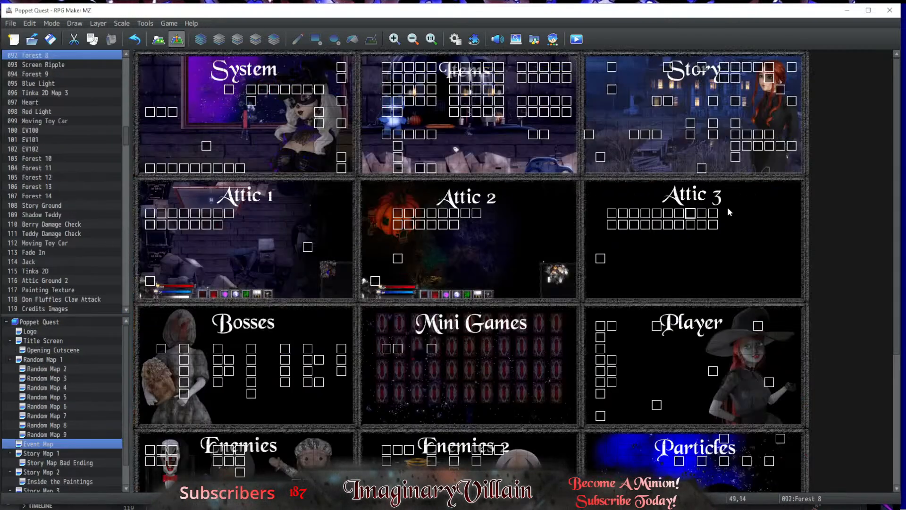
Step: Switch to Poppet Quest and replace the colliders comment on page 2 of Forest 9 with the copied circle,550,330,-165,0
{"action": "double_click", "coordinate": [702, 212]}
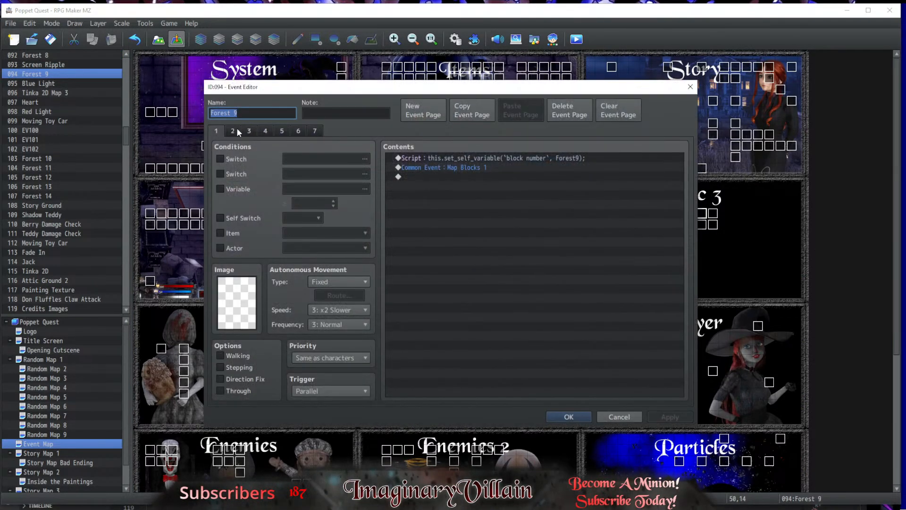
{"action": "left_click", "coordinate": [233, 131]}
{"action": "left_click", "coordinate": [413, 157]}
{"action": "key", "text": "ctrl+x"}
{"action": "key", "text": "ctrl+v"}
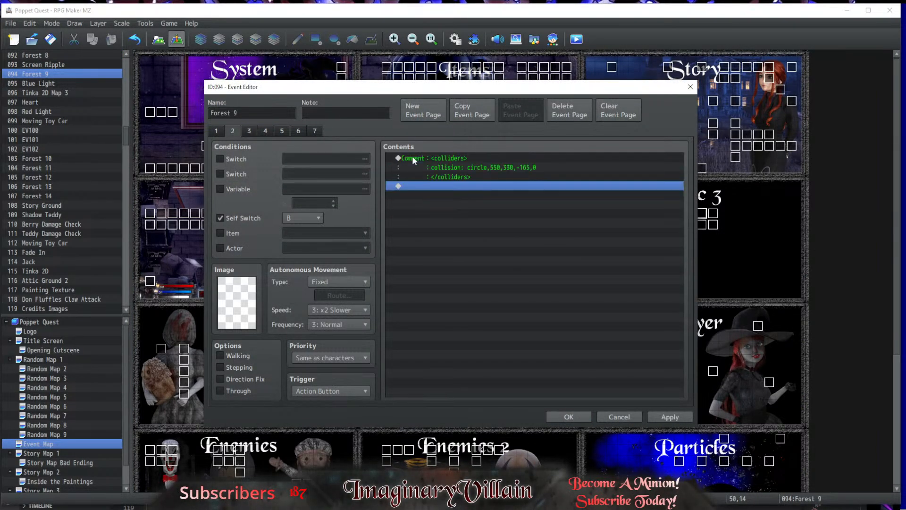
{"action": "left_click", "coordinate": [564, 415]}
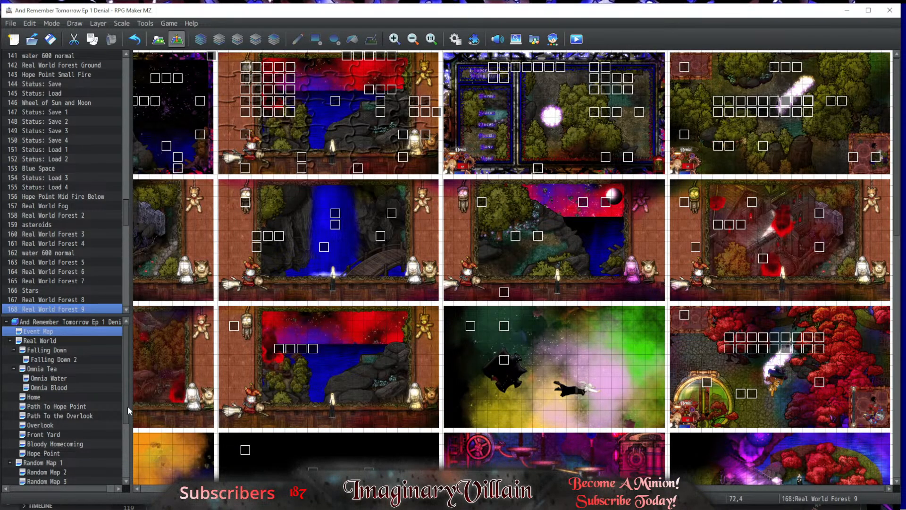
Step: Switch to the And Remember Tomorrow project and check the numbering of the Real World Forest events along their first row
{"action": "double_click", "coordinate": [805, 104]}
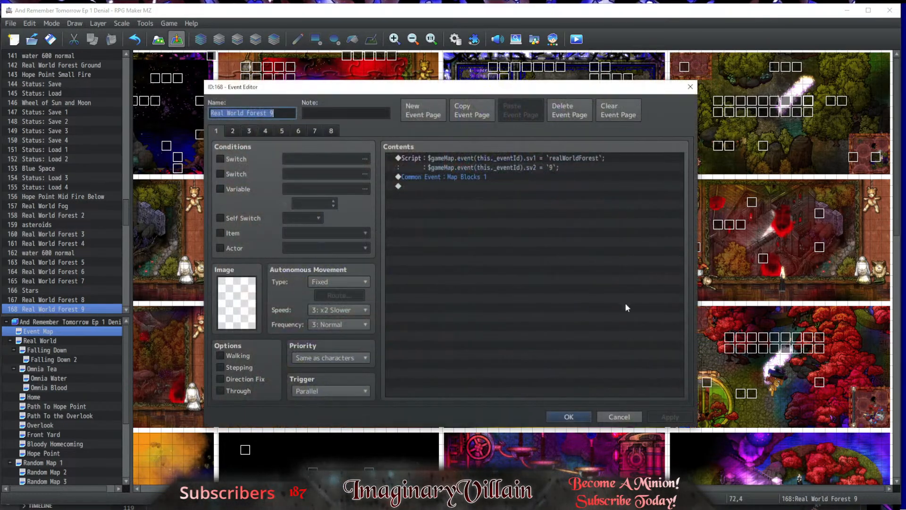
{"action": "left_click", "coordinate": [568, 418]}
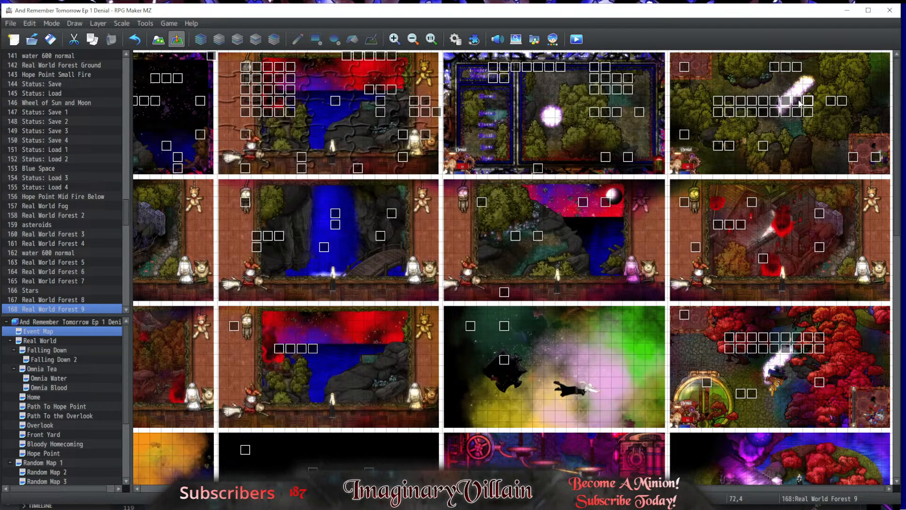
{"action": "left_click", "coordinate": [800, 102]}
{"action": "left_click", "coordinate": [805, 103]}
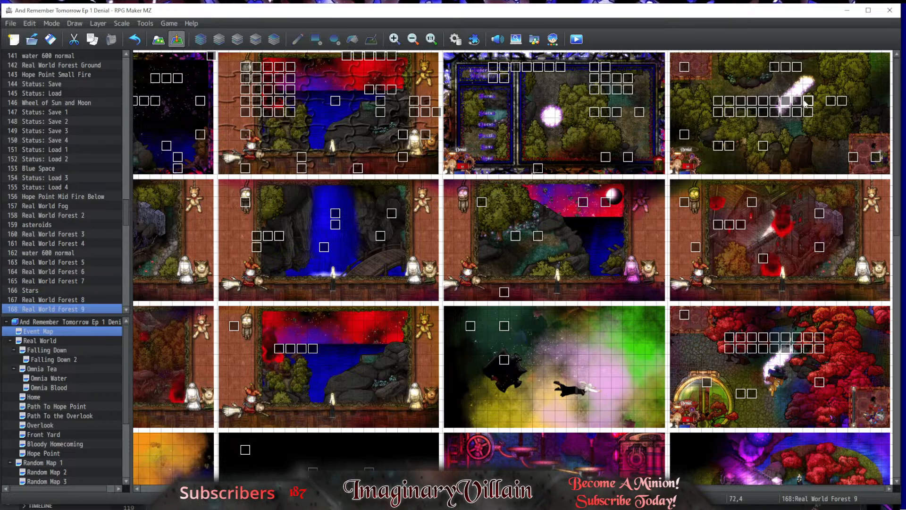
{"action": "left_click", "coordinate": [719, 101]}
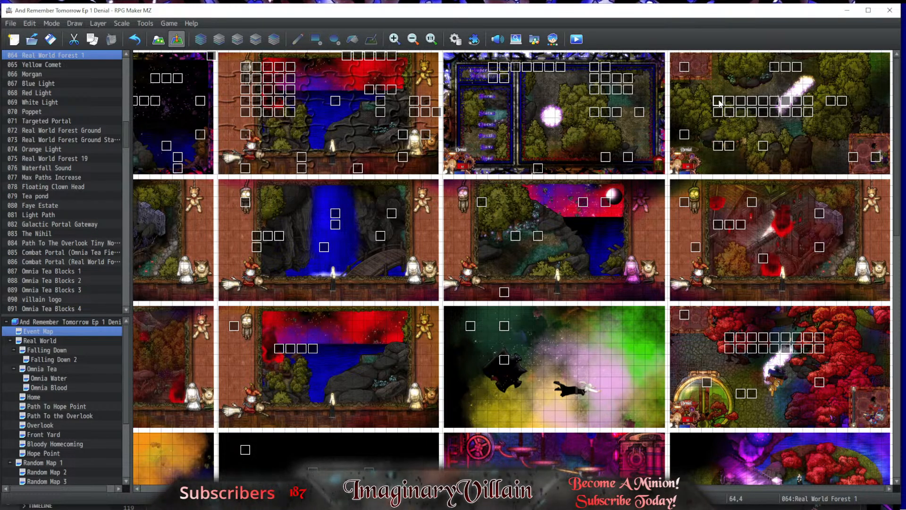
{"action": "left_click", "coordinate": [741, 101]}
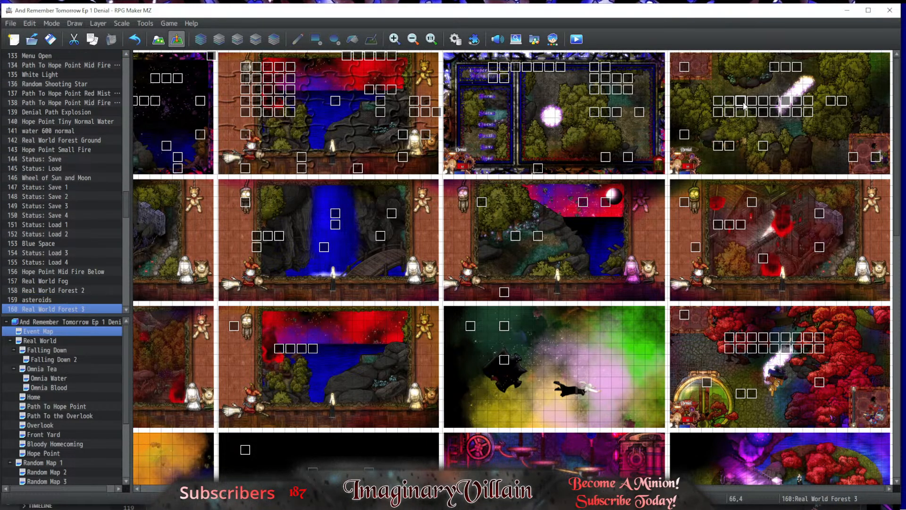
{"action": "left_click", "coordinate": [752, 102]}
{"action": "left_click", "coordinate": [764, 102]}
{"action": "left_click", "coordinate": [775, 102]}
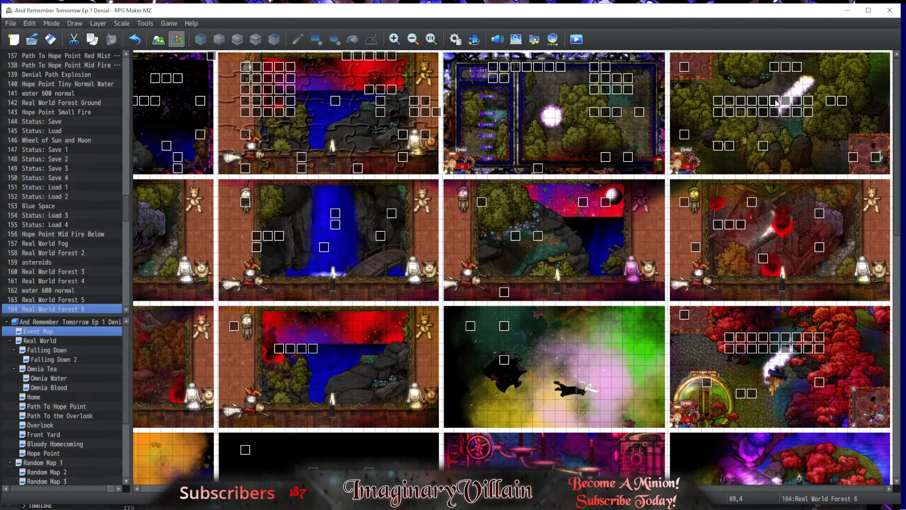
{"action": "left_click", "coordinate": [786, 102]}
{"action": "left_click", "coordinate": [797, 102]}
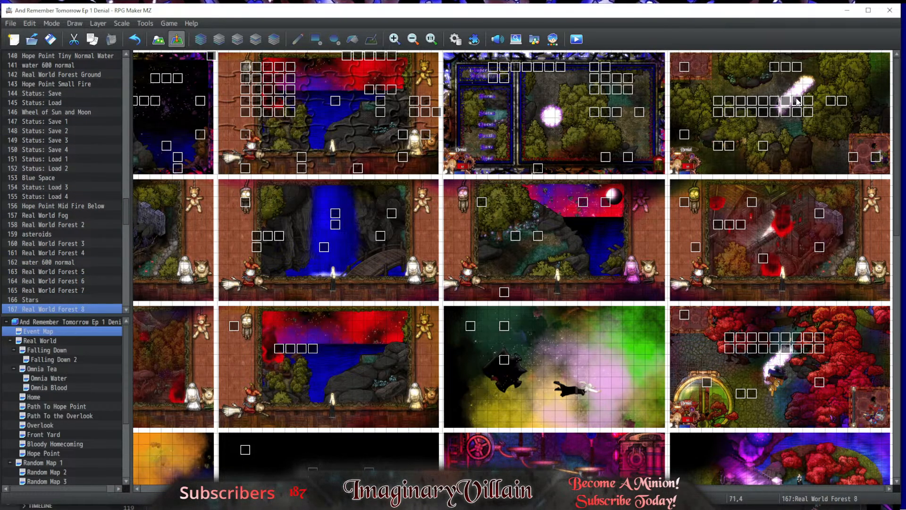
{"action": "left_click", "coordinate": [808, 101]}
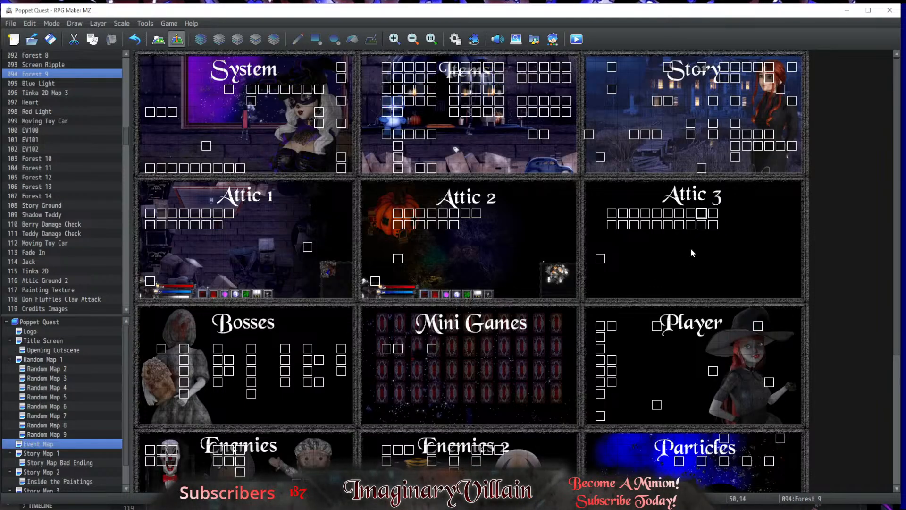
Step: Switch to Poppet Quest and delete the Forest 20 and Forest 19 events from the Attic 3 area
{"action": "left_click", "coordinate": [714, 225]}
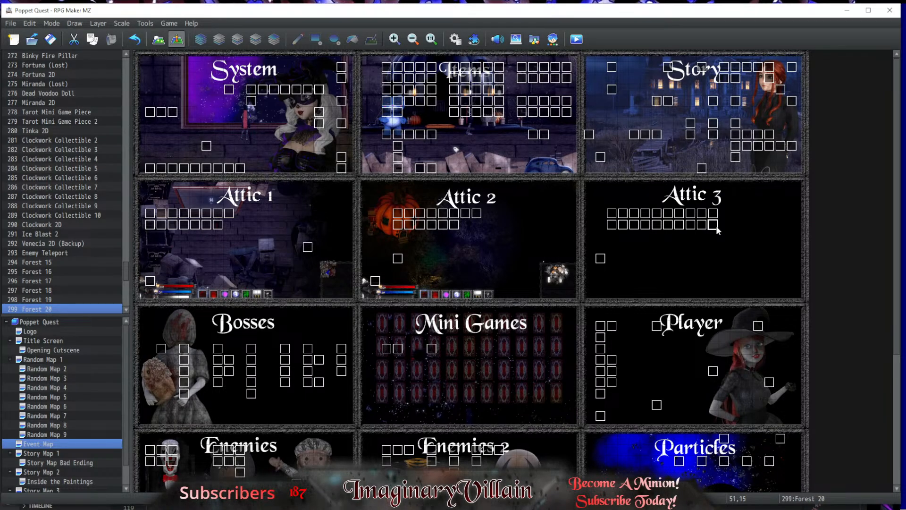
{"action": "key", "text": "Delete"}
{"action": "left_click", "coordinate": [702, 225]}
{"action": "key", "text": "Delete"}
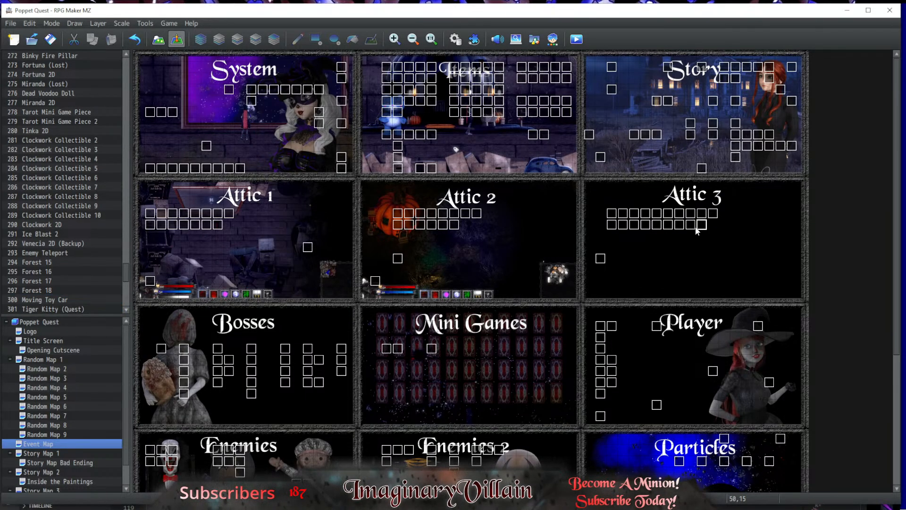
Step: Shift Forest 11 to 18 one tile along the second Attic 3 row and move Forest 10 to its start, making two rows of nine
{"action": "left_click", "coordinate": [693, 226]}
{"action": "left_click", "coordinate": [679, 225]}
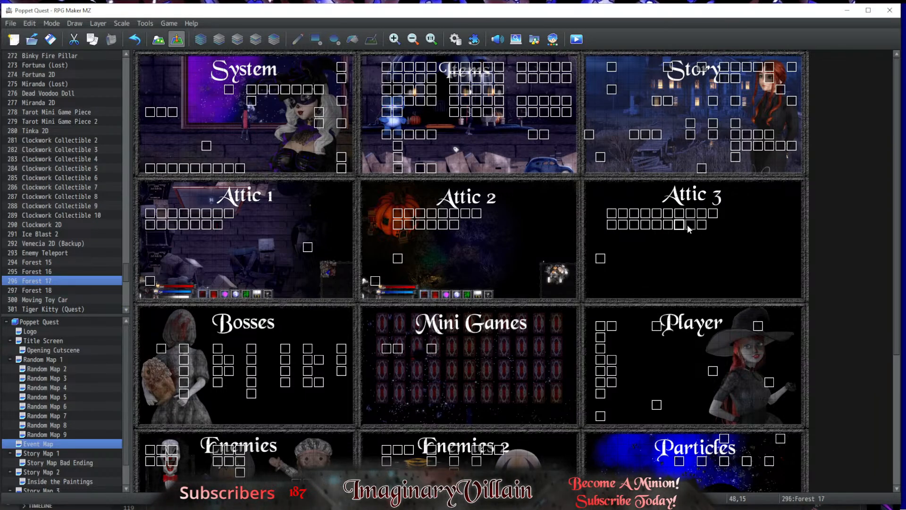
{"action": "left_click_drag", "start_coordinate": [669, 223], "coordinate": [627, 226]}
{"action": "left_click", "coordinate": [645, 224]}
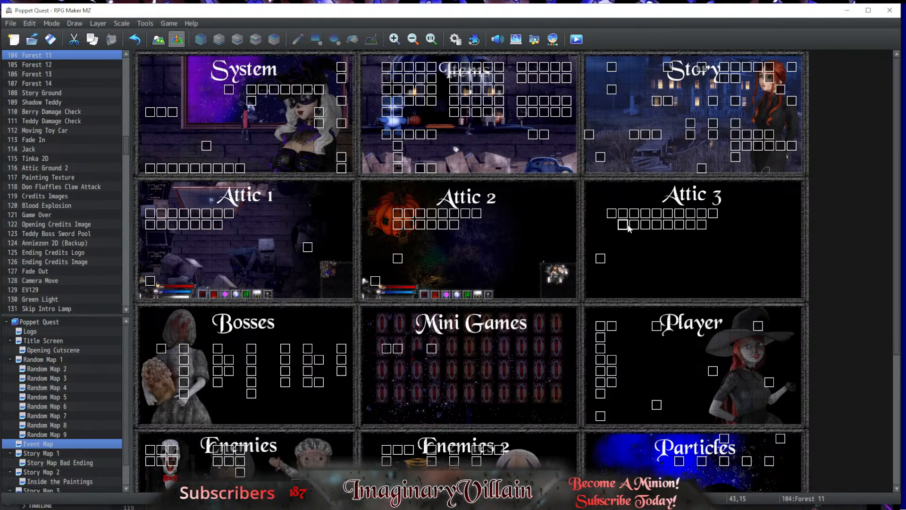
{"action": "left_click", "coordinate": [715, 214]}
{"action": "left_click_drag", "start_coordinate": [715, 214], "coordinate": [610, 228]}
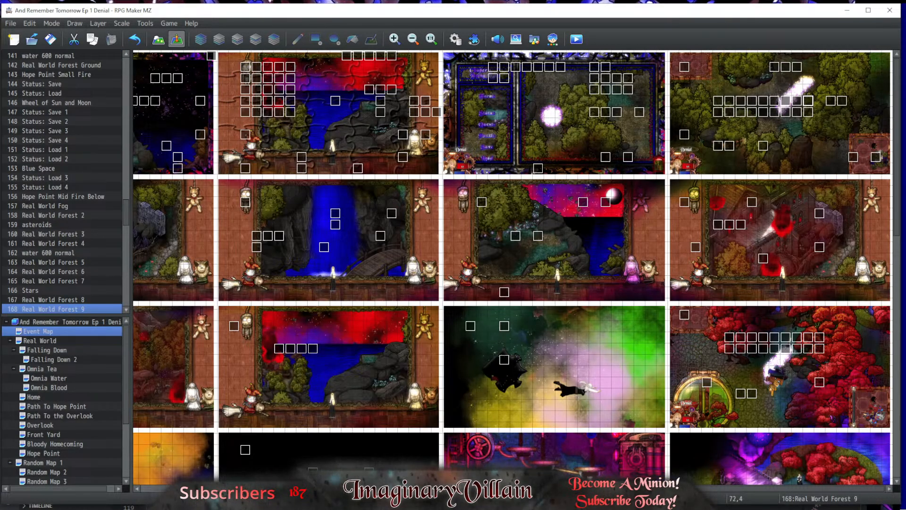
Step: Switch to the And Remember Tomorrow project and review the colliders comment on page 2 of Real World Forest 9
{"action": "double_click", "coordinate": [806, 103]}
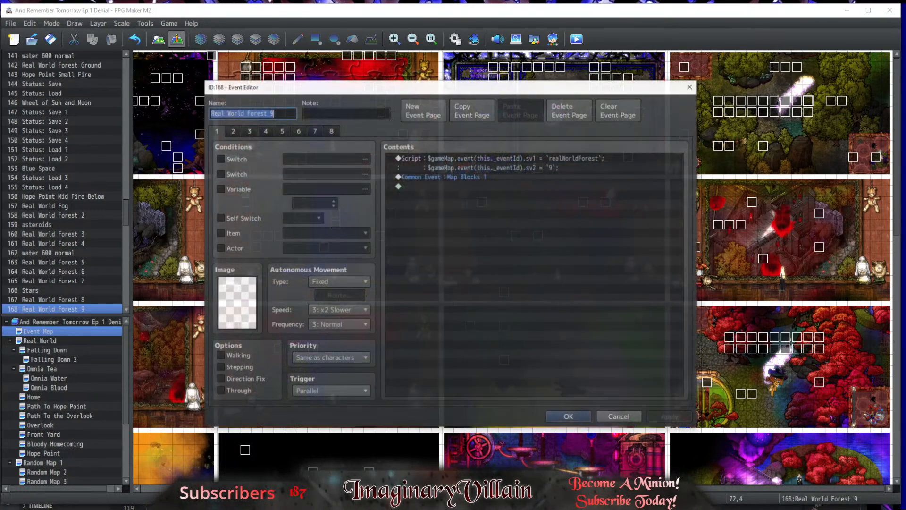
{"action": "left_click", "coordinate": [246, 132]}
{"action": "left_click", "coordinate": [233, 132]}
{"action": "left_click", "coordinate": [420, 160]}
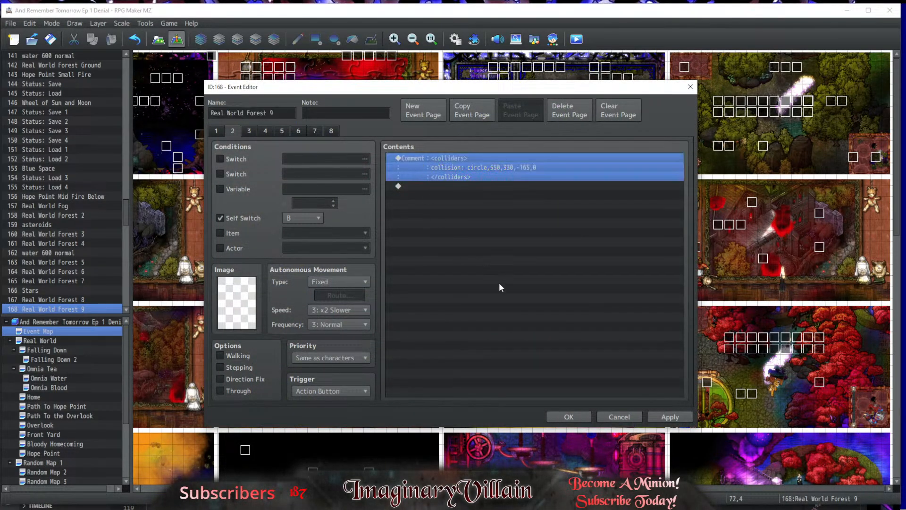
{"action": "left_click", "coordinate": [569, 416]}
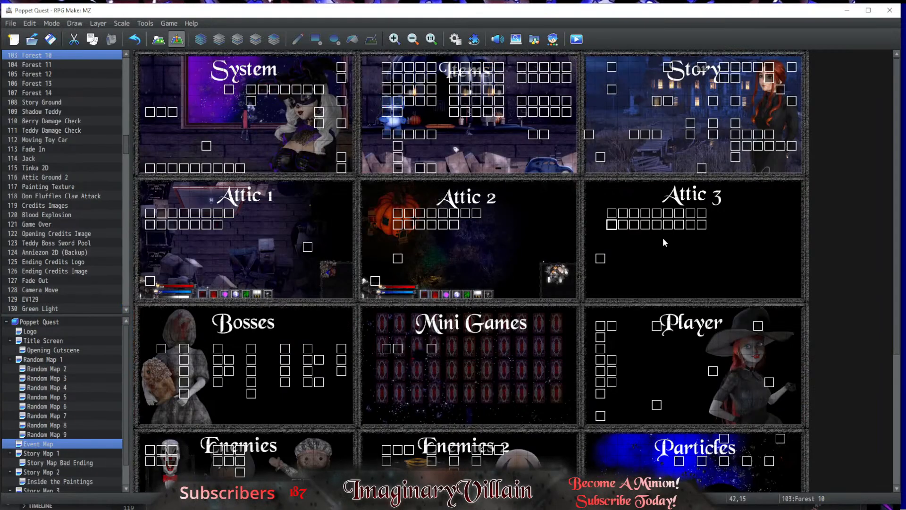
Step: Save the Poppet Quest project and recheck the colliders comment on page 2 of Forest 9
{"action": "left_click", "coordinate": [13, 24]}
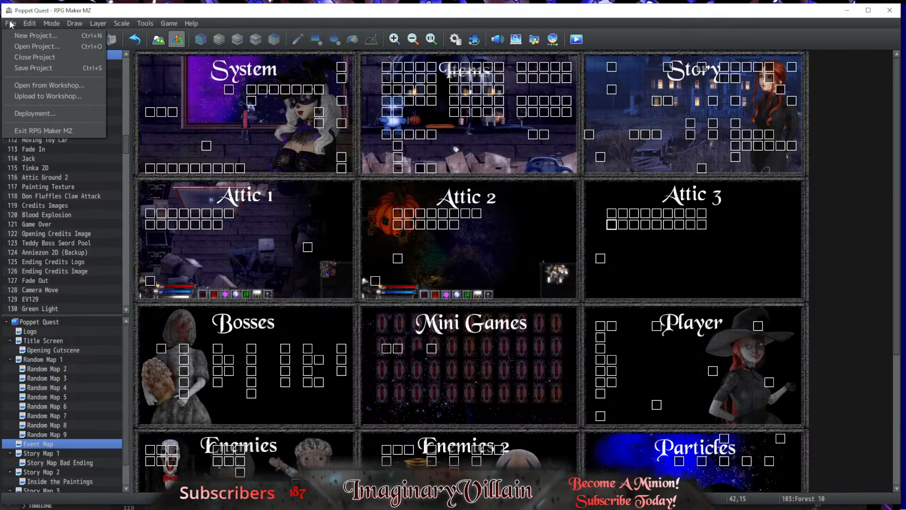
{"action": "left_click", "coordinate": [18, 68]}
{"action": "double_click", "coordinate": [705, 215]}
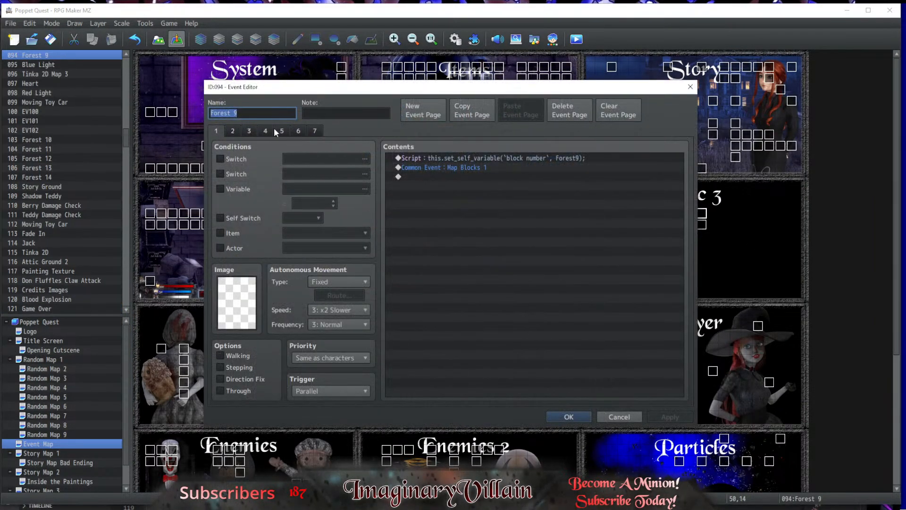
{"action": "left_click", "coordinate": [438, 159]}
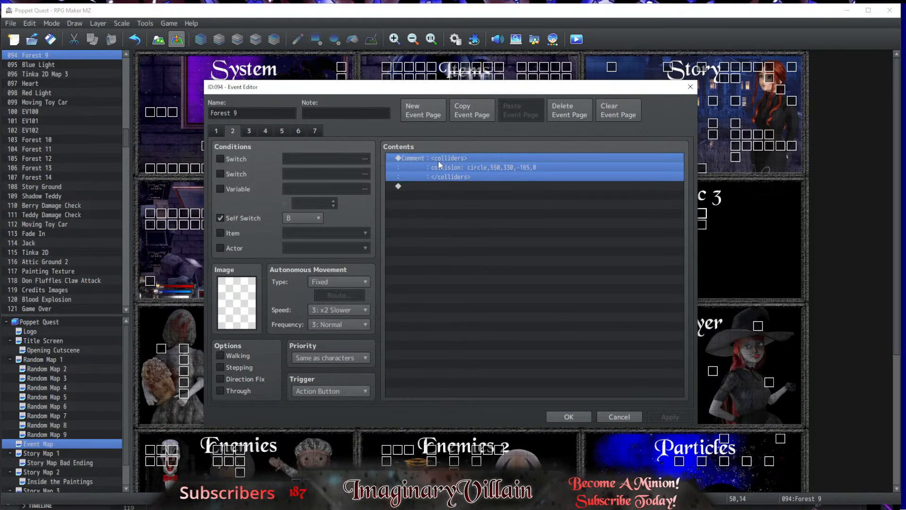
{"action": "key", "text": "Down"}
{"action": "left_click", "coordinate": [569, 417]}
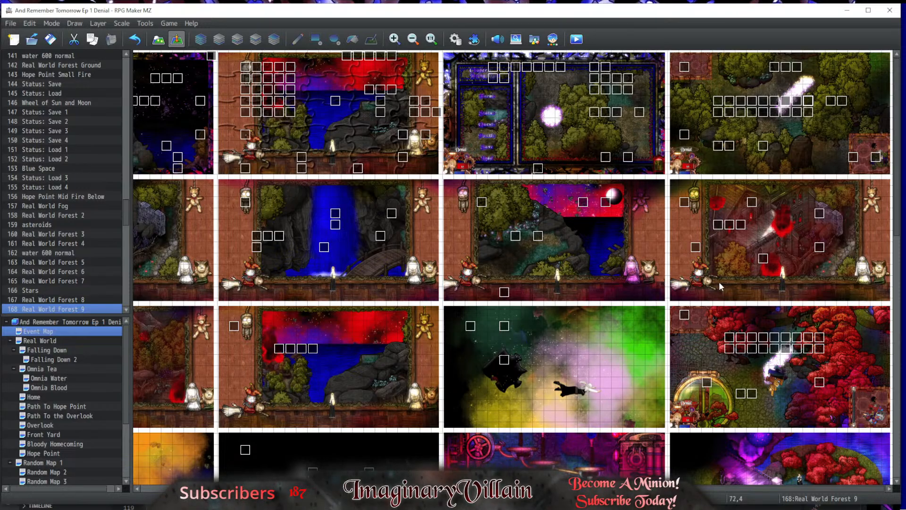
Step: Switch to the And Remember Tomorrow project and copy the page 2 colliders comment from Real World Forest 10
{"action": "double_click", "coordinate": [718, 112]}
{"action": "left_click", "coordinate": [229, 131]}
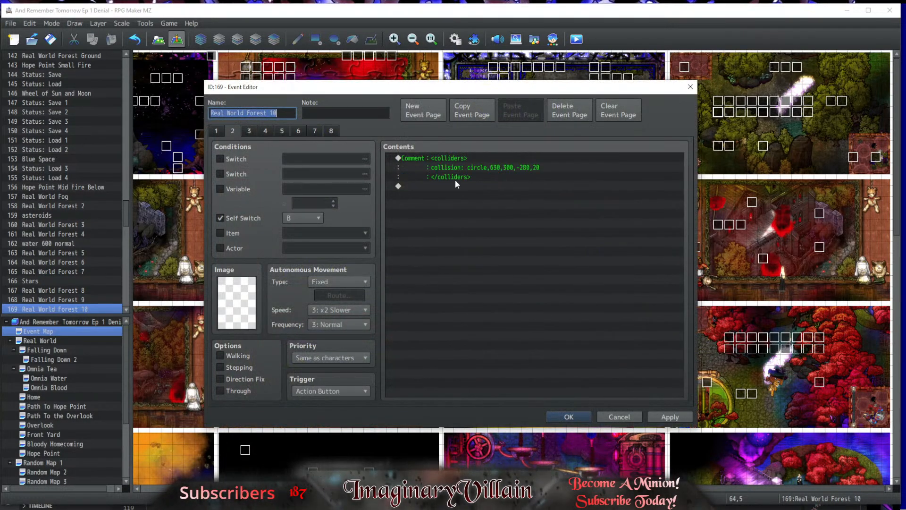
{"action": "left_click", "coordinate": [452, 164]}
{"action": "left_click", "coordinate": [446, 159]}
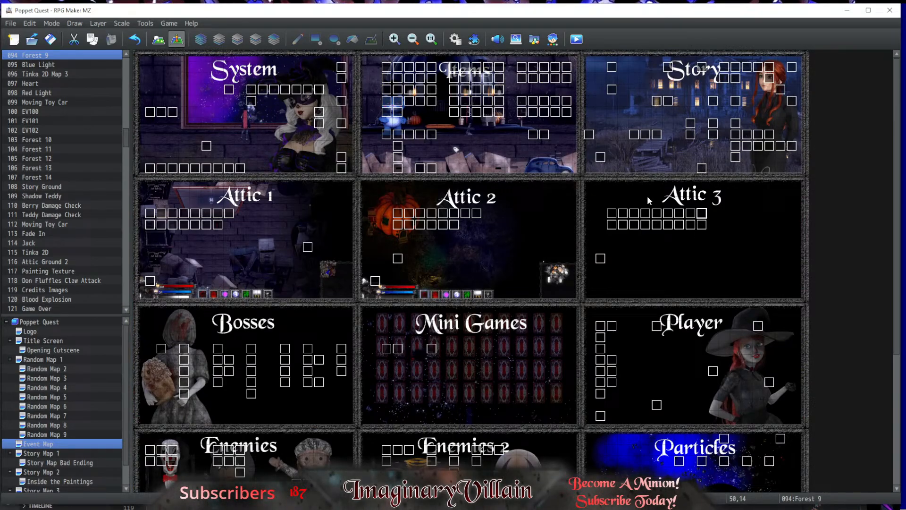
Step: Replace the colliders comment on page 2 of Poppet Quest's Forest 10 with the copied circle,630,300,-280,20
{"action": "double_click", "coordinate": [613, 226]}
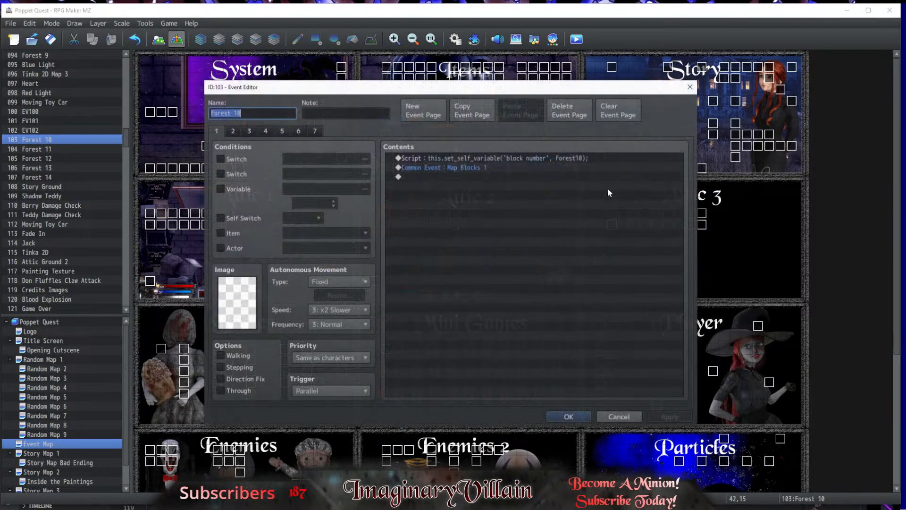
{"action": "left_click", "coordinate": [231, 131]}
{"action": "left_click", "coordinate": [482, 157]}
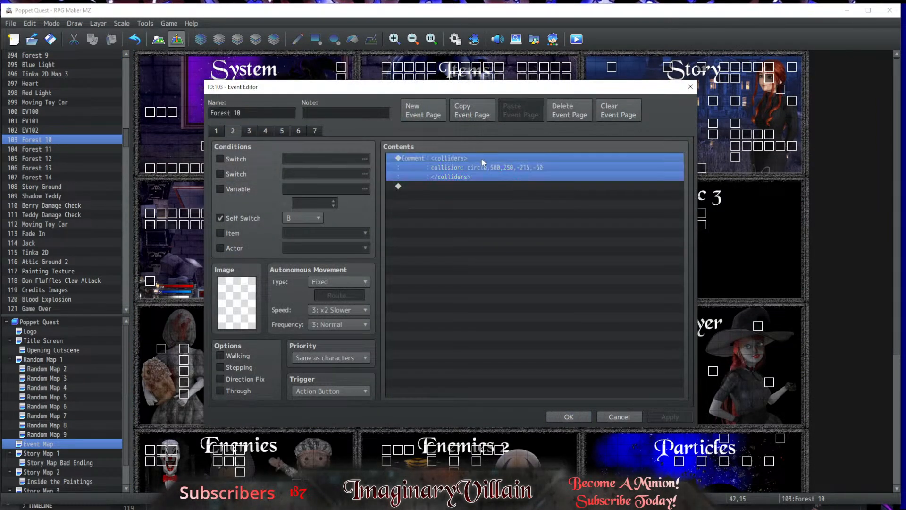
{"action": "key", "text": "Delete"}
{"action": "type", "text": "<colliders> collision: circle,630,300,-280,20 </colliders>"}
{"action": "left_click", "coordinate": [552, 415]}
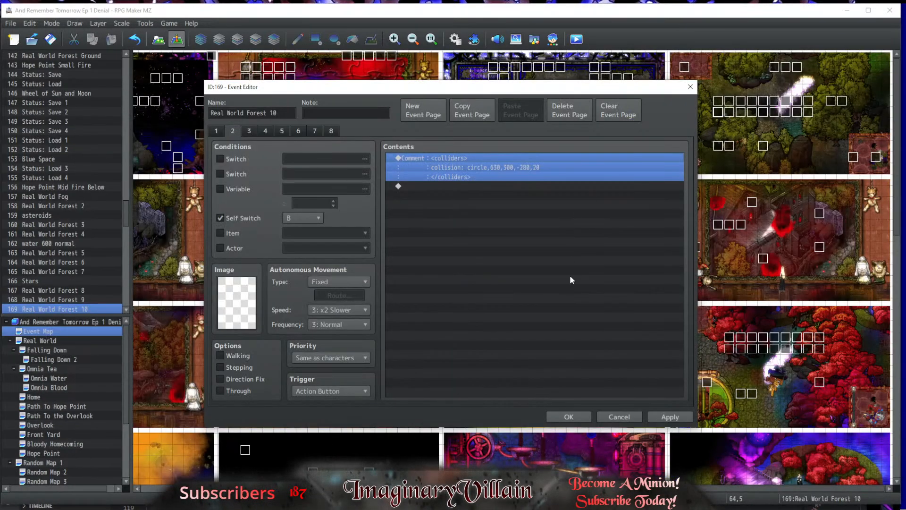
Step: Return to the And Remember Tomorrow project and copy the page 2 colliders comment from Real World Forest 11
{"action": "left_click", "coordinate": [569, 417]}
{"action": "left_click", "coordinate": [732, 113]}
{"action": "double_click", "coordinate": [731, 113]}
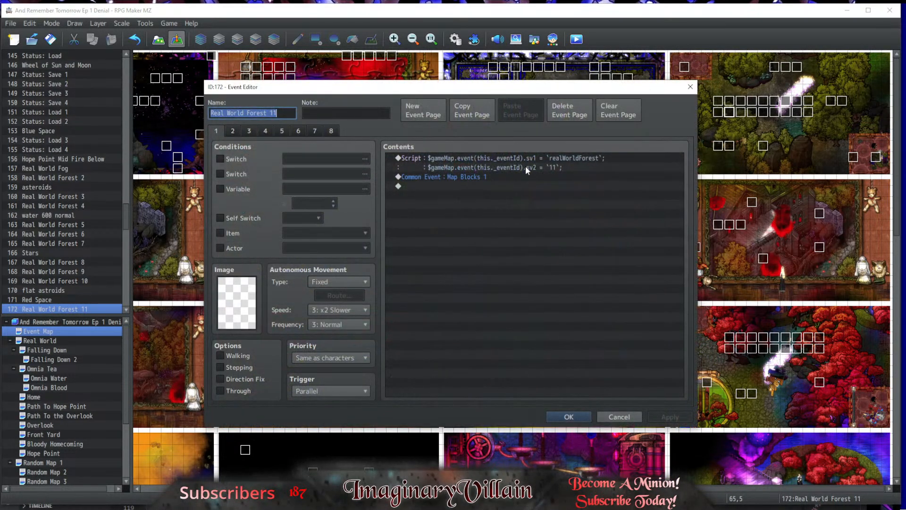
{"action": "left_click", "coordinate": [232, 131]}
{"action": "left_click", "coordinate": [441, 166]}
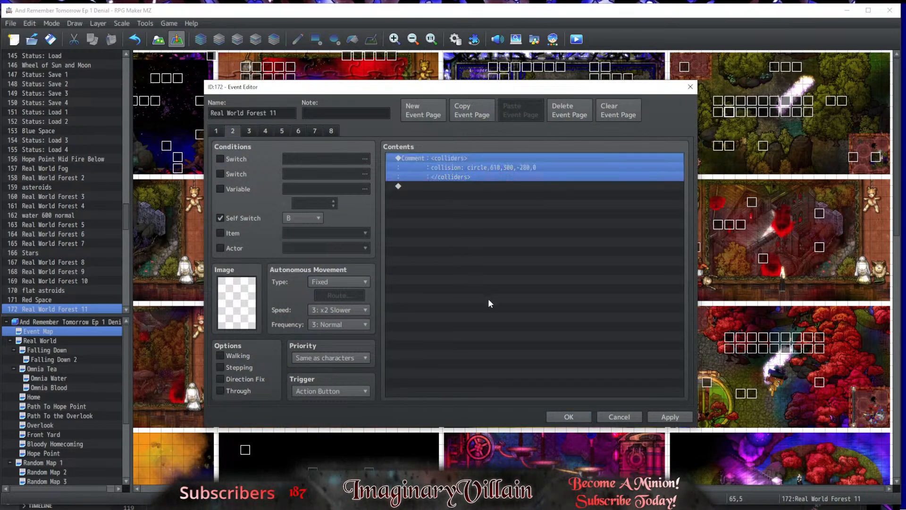
{"action": "left_click", "coordinate": [570, 417]}
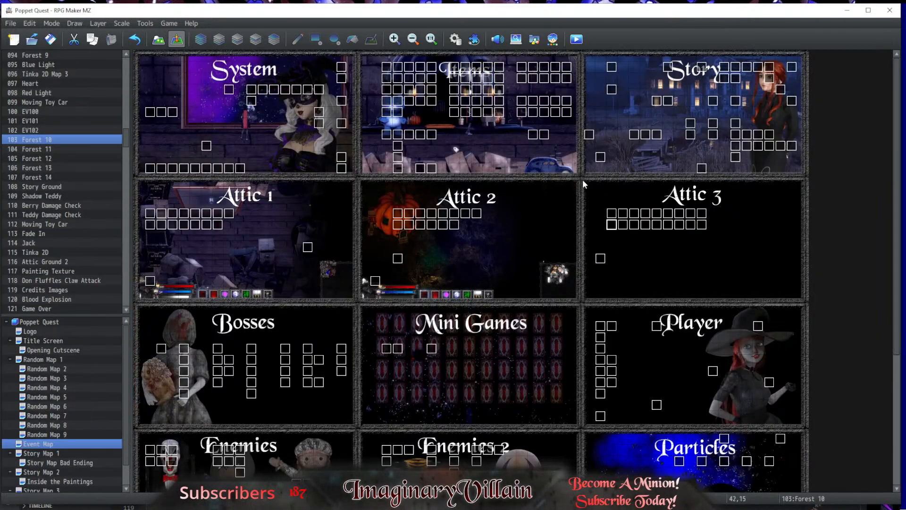
Step: Replace the colliders comment on page 2 of Poppet Quest's Forest 11 with the copied circle,610,300,-280,0
{"action": "double_click", "coordinate": [623, 224]}
{"action": "left_click", "coordinate": [233, 130]}
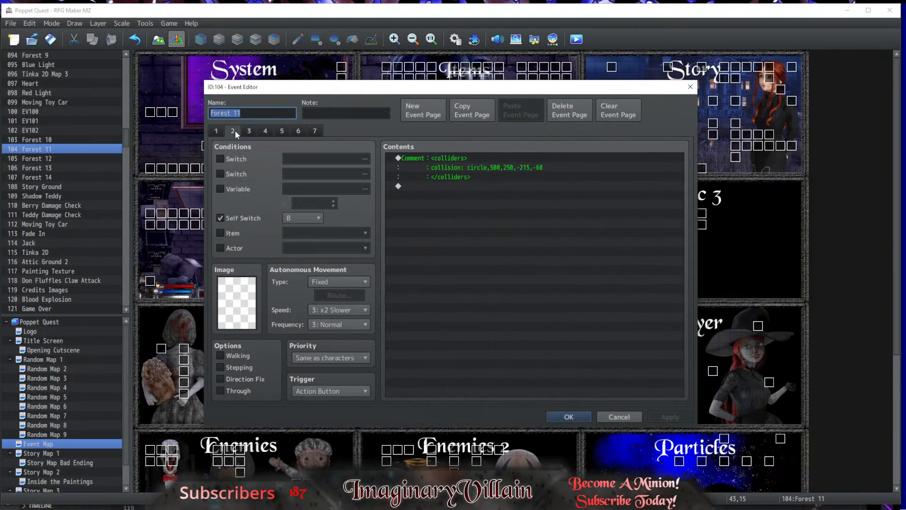
{"action": "left_click", "coordinate": [435, 159]}
{"action": "key", "text": "Delete"}
{"action": "type", "text": "<colliders> collision: circle,610,300,-280,0 </colliders>"}
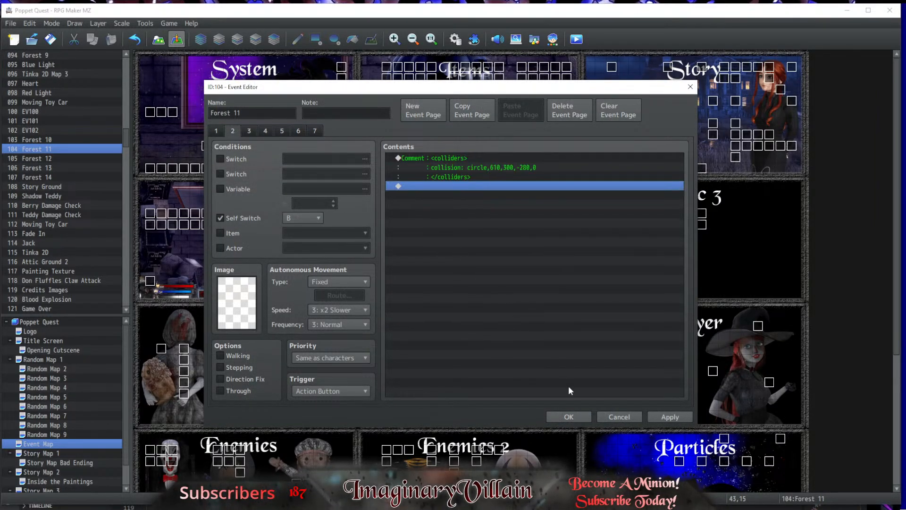
{"action": "left_click", "coordinate": [569, 418]}
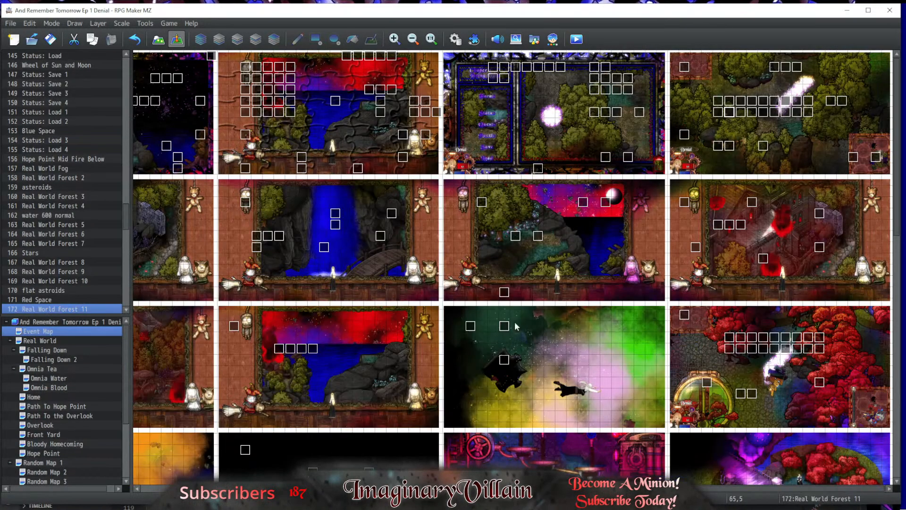
Step: Switch to the And Remember Tomorrow project and copy the page 2 colliders comment from Real World Forest 12
{"action": "double_click", "coordinate": [676, 126]}
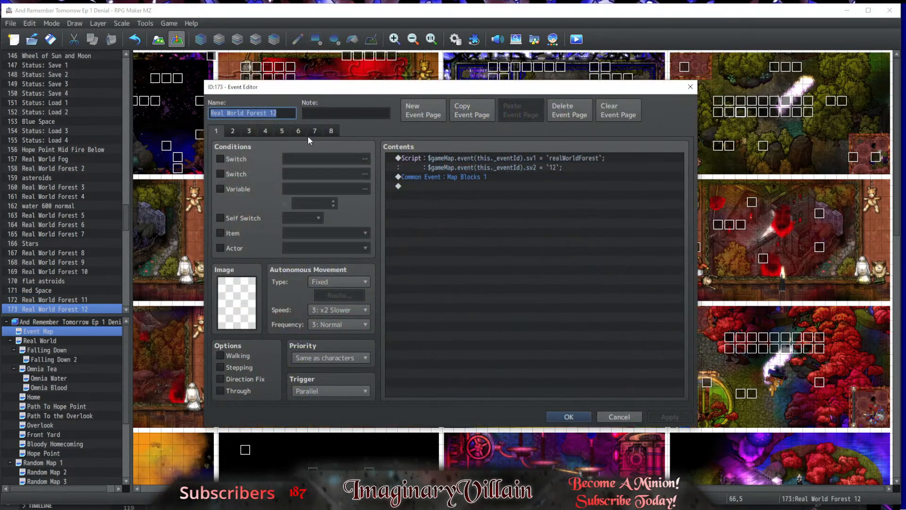
{"action": "left_click", "coordinate": [233, 131]}
{"action": "left_click", "coordinate": [409, 159]}
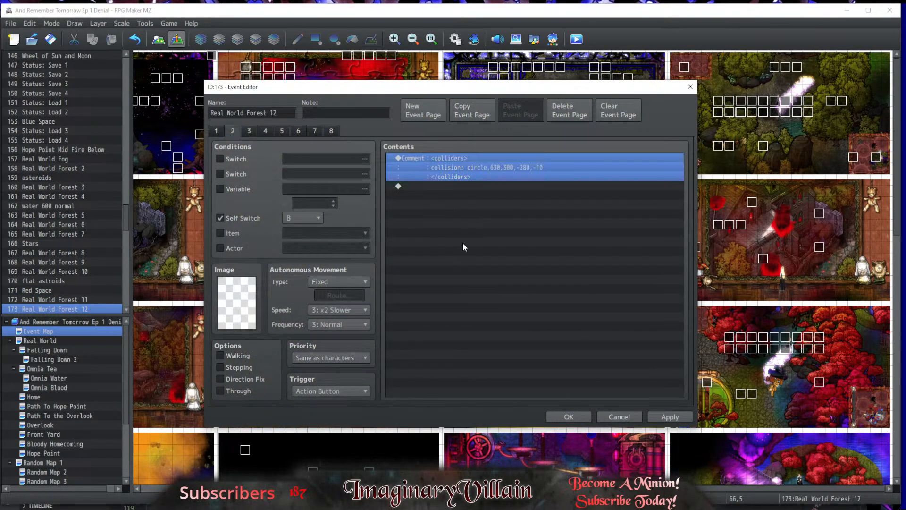
{"action": "left_click", "coordinate": [557, 417]}
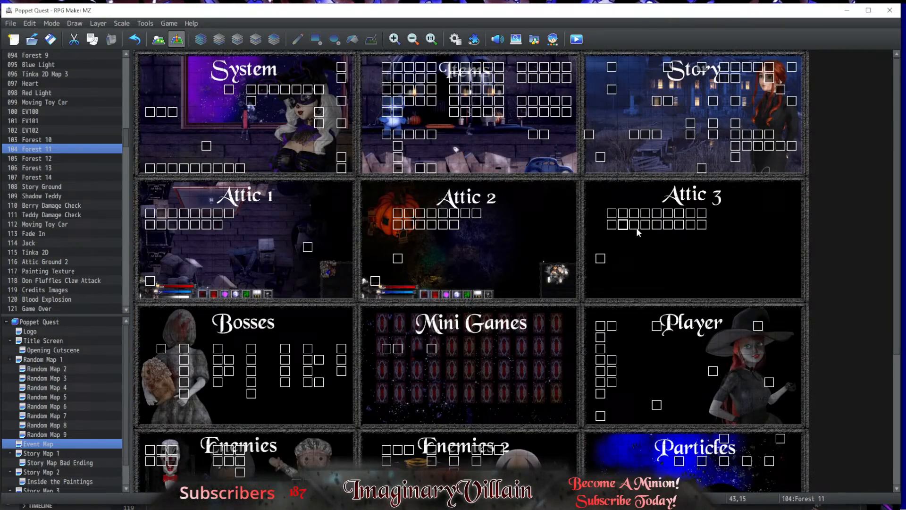
Step: Replace the colliders comment on page 2 of Poppet Quest's Forest 12 with the copied circle,630,300,-280,-10
{"action": "double_click", "coordinate": [636, 228]}
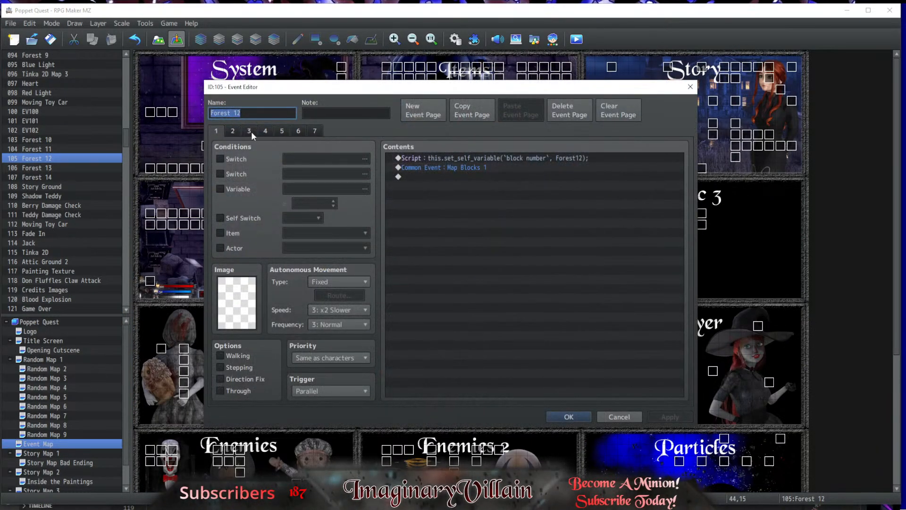
{"action": "left_click", "coordinate": [234, 132]}
{"action": "left_click", "coordinate": [442, 157]}
{"action": "key", "text": "Delete"}
{"action": "type", "text": "<colliders> collision: circle,630,300,-280,-10 </colliders>"}
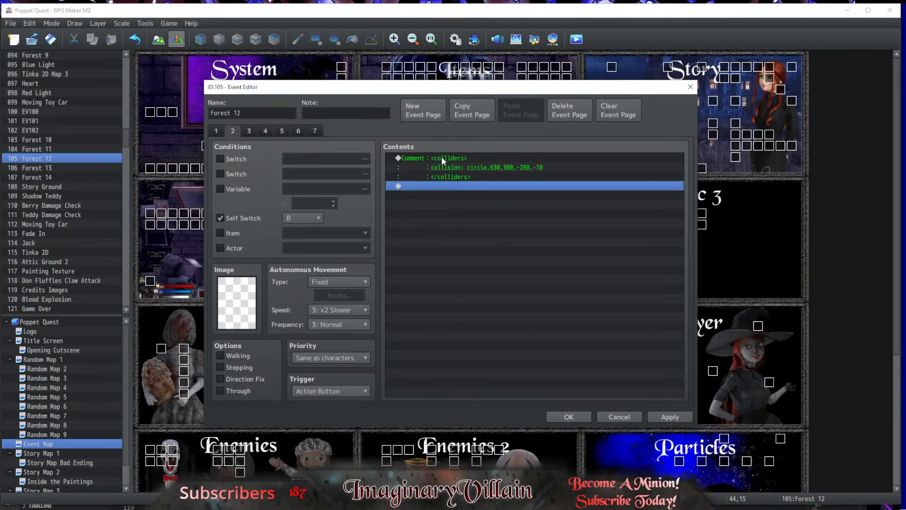
{"action": "left_click", "coordinate": [565, 417]}
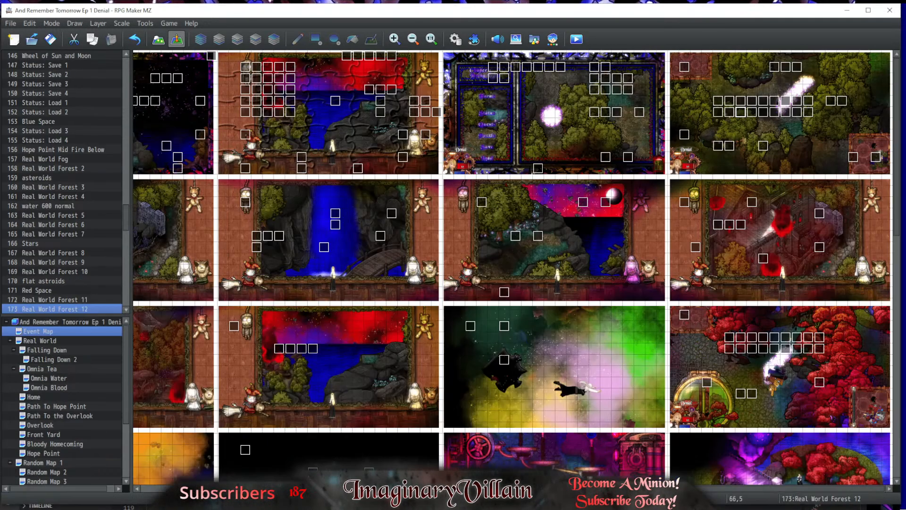
Step: Return to the And Remember Tomorrow project and copy the page 2 colliders comment from Real World Forest 13
{"action": "double_click", "coordinate": [791, 164]}
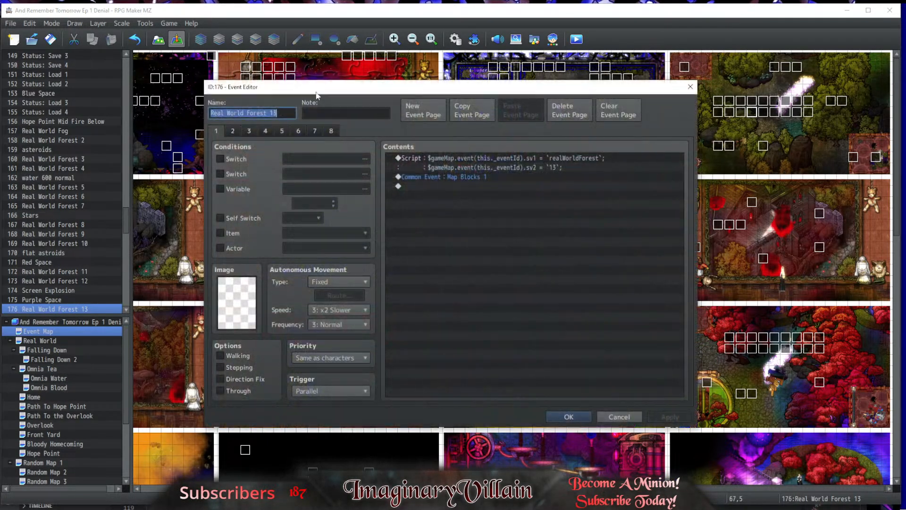
{"action": "left_click", "coordinate": [236, 128]}
{"action": "left_click", "coordinate": [417, 165]}
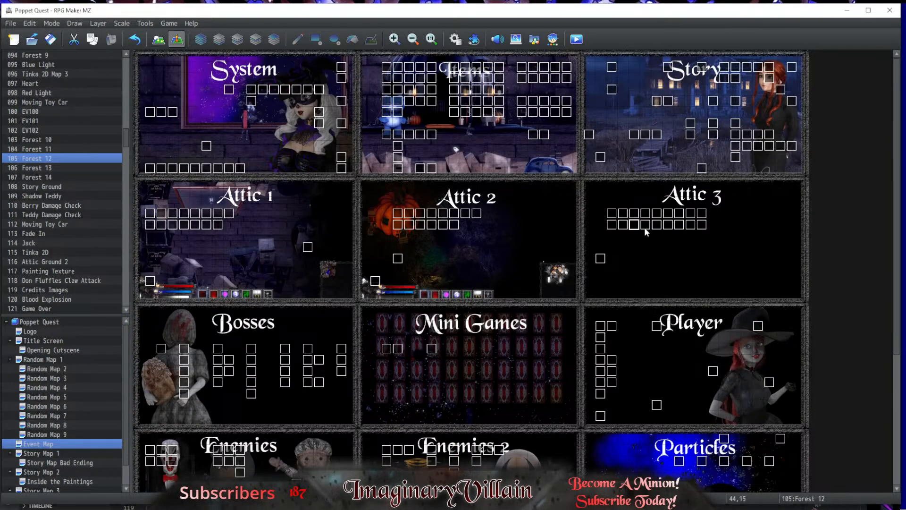
Step: Replace the colliders comment on page 2 of Poppet Quest's Forest 13 with the copied circle,630,300,-280,0
{"action": "double_click", "coordinate": [644, 228]}
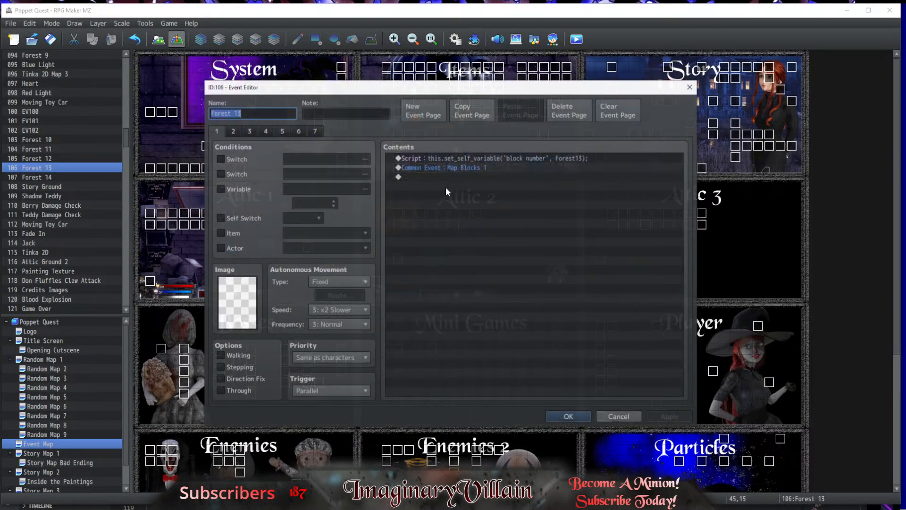
{"action": "left_click", "coordinate": [237, 132]}
{"action": "left_click", "coordinate": [413, 159]}
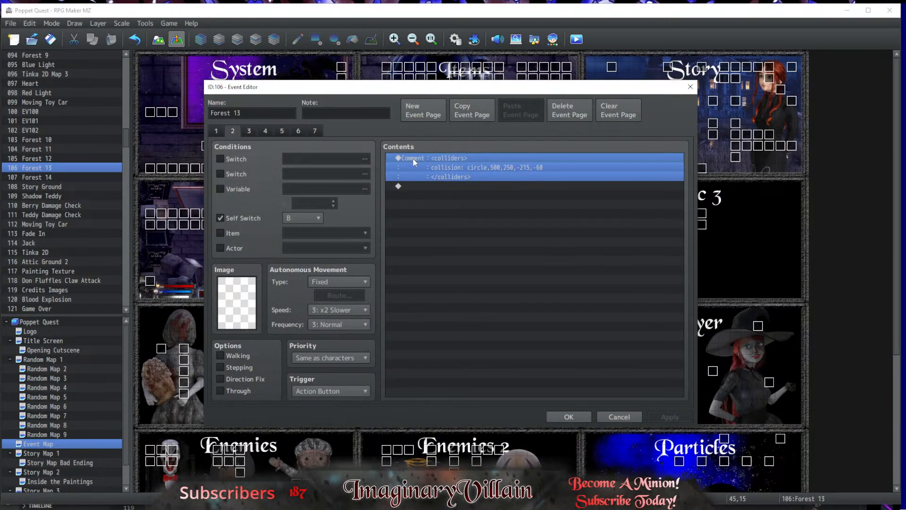
{"action": "key", "text": "Delete"}
{"action": "key", "text": "ctrl+v"}
{"action": "left_click", "coordinate": [572, 415]}
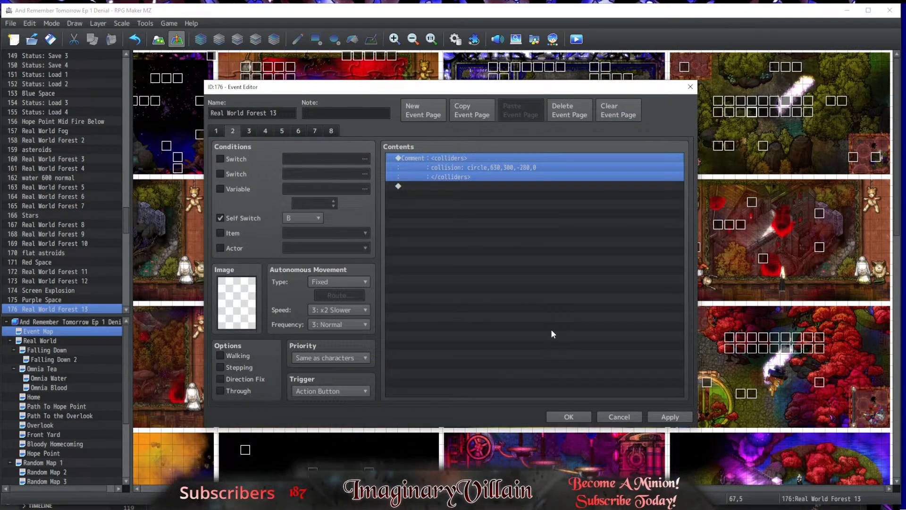
Step: In the And Remember Tomorrow project, close Real World Forest 13 and copy the page 2 colliders comment from Real World Forest 14
{"action": "left_click", "coordinate": [571, 416]}
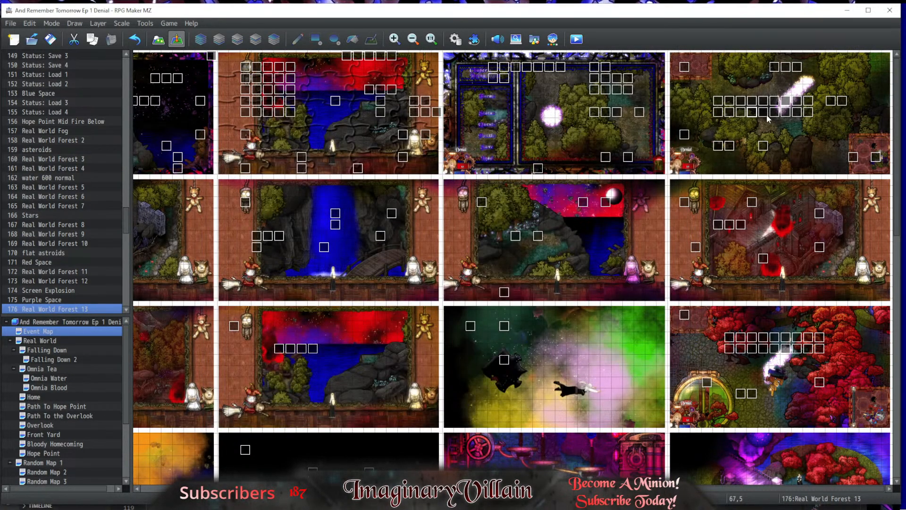
{"action": "double_click", "coordinate": [764, 113]}
{"action": "left_click", "coordinate": [233, 131]}
{"action": "left_click", "coordinate": [423, 159]}
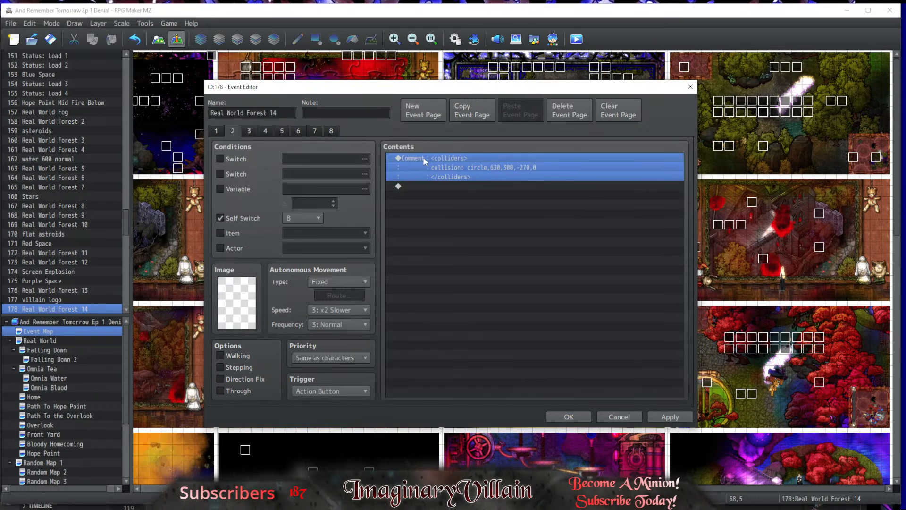
{"action": "left_click", "coordinate": [572, 417]}
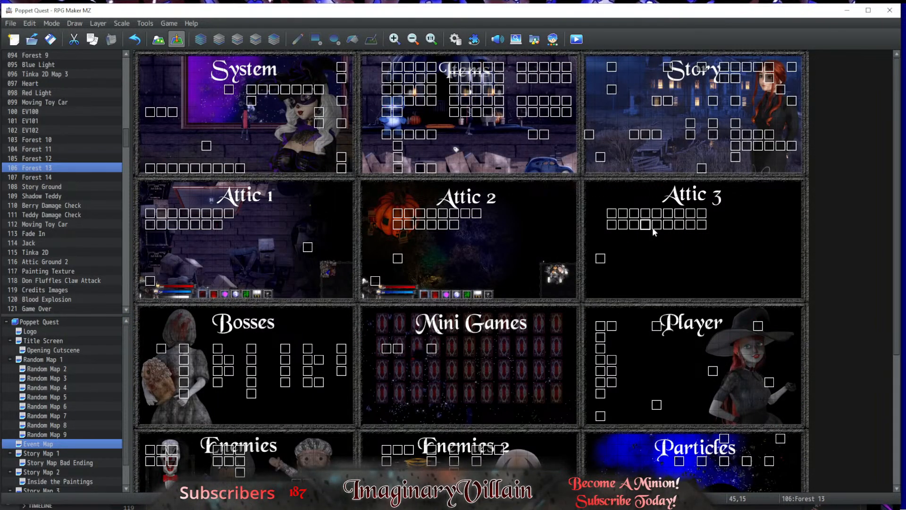
Step: Replace the colliders comment on page 2 of Poppet Quest's Forest 14 with the copied circle,630,300,-270,0
{"action": "double_click", "coordinate": [657, 225]}
{"action": "left_click", "coordinate": [250, 131]}
{"action": "left_click", "coordinate": [430, 166]}
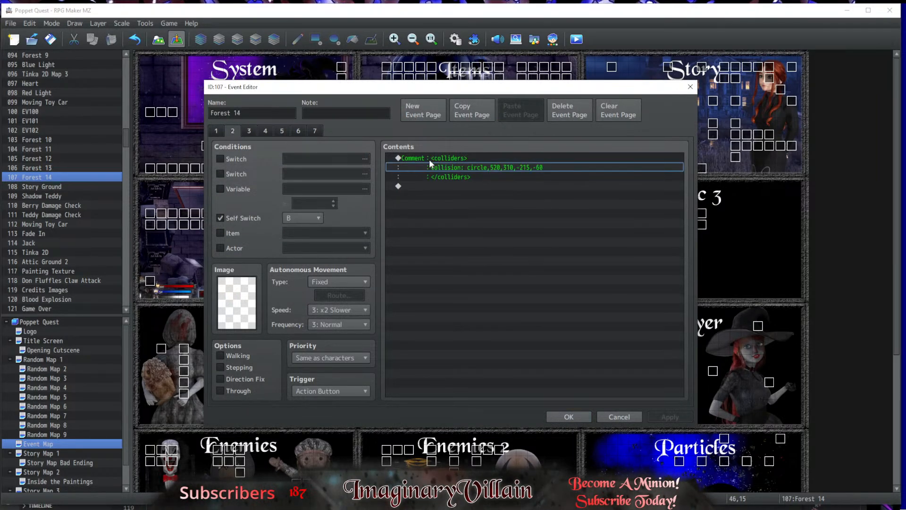
{"action": "left_click", "coordinate": [429, 157]}
{"action": "key", "text": "Delete"}
{"action": "type", "text": "<colliders> <collision: circle,630,300,-270,0 </colliders>"}
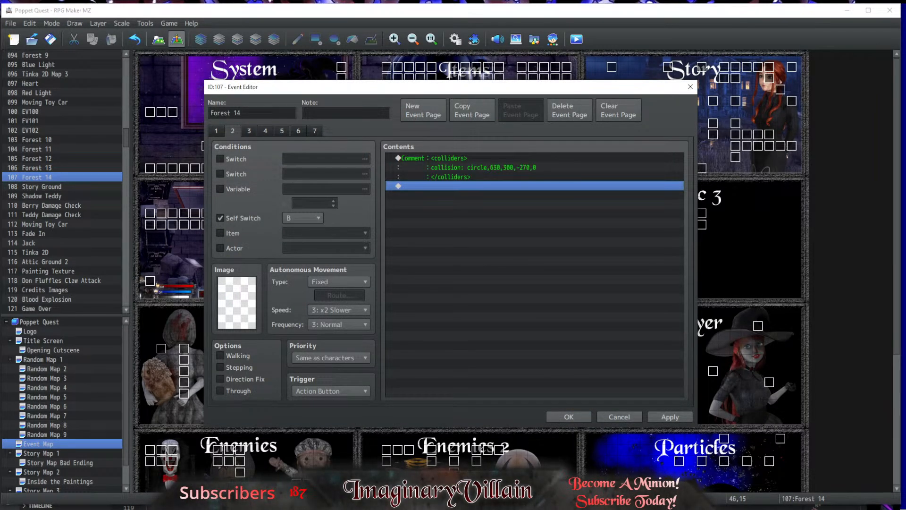
{"action": "left_click", "coordinate": [569, 417]}
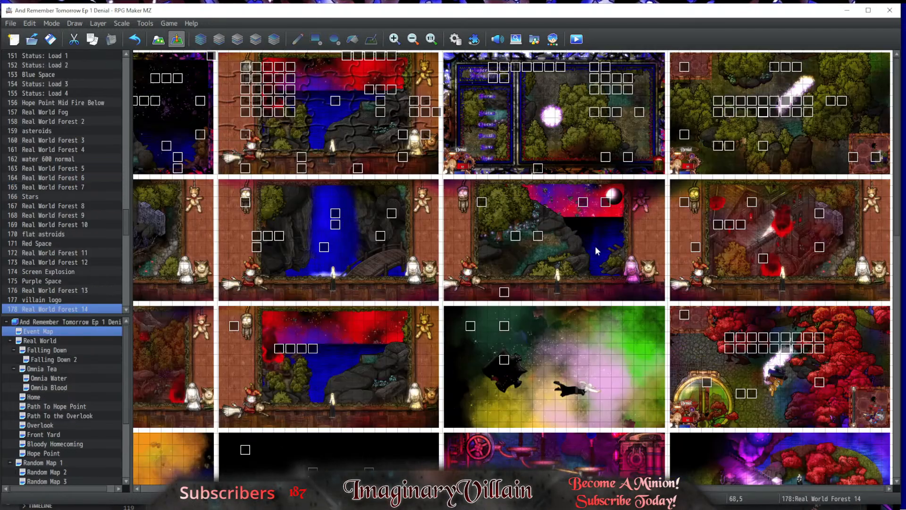
Step: Switch to the And Remember Tomorrow project and copy the page 2 colliders comment from Real World Forest 15
{"action": "double_click", "coordinate": [777, 113]}
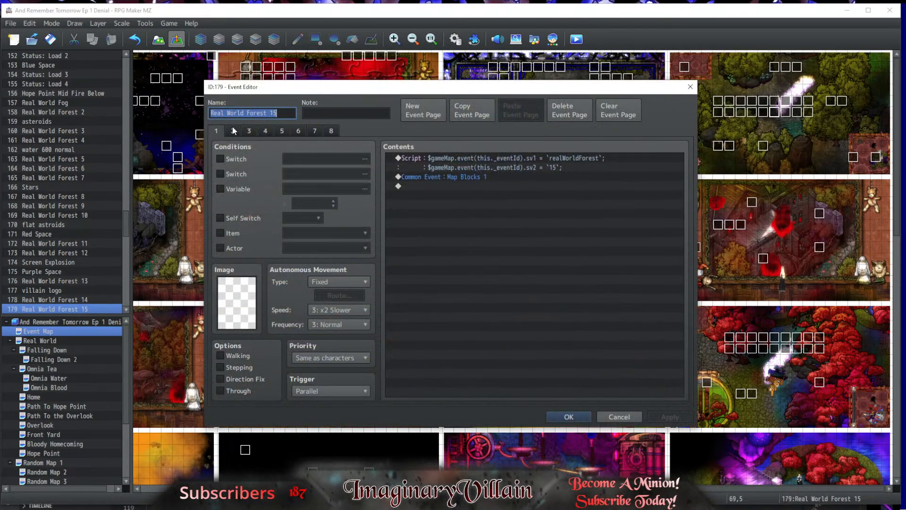
{"action": "left_click", "coordinate": [233, 131]}
{"action": "left_click", "coordinate": [439, 168]}
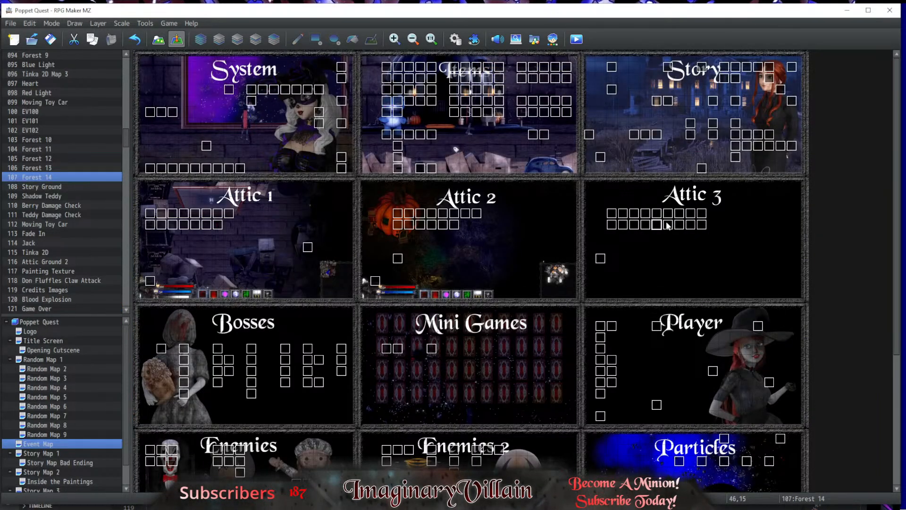
Step: Replace the colliders comment on page 2 of Poppet Quest's Forest 15 with the copied circle,600,280,-310,-20
{"action": "double_click", "coordinate": [674, 228]}
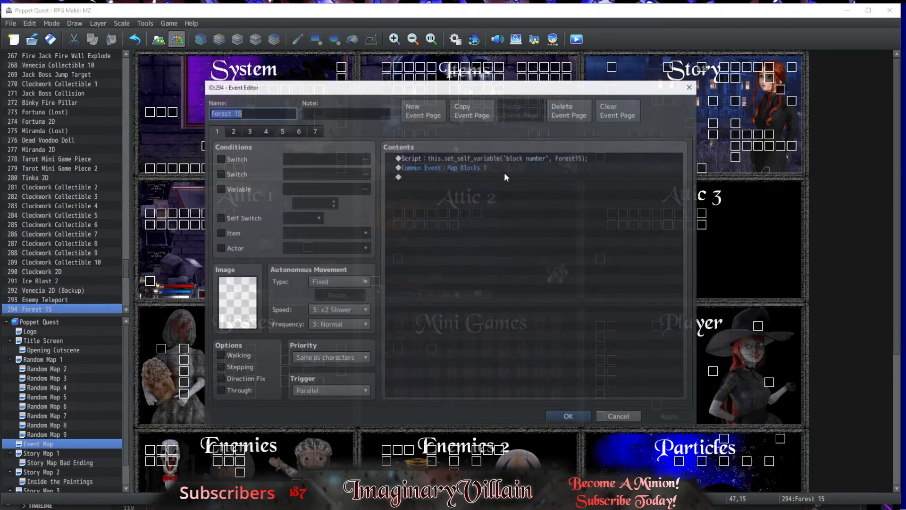
{"action": "left_click", "coordinate": [233, 130]}
{"action": "left_click", "coordinate": [448, 158]}
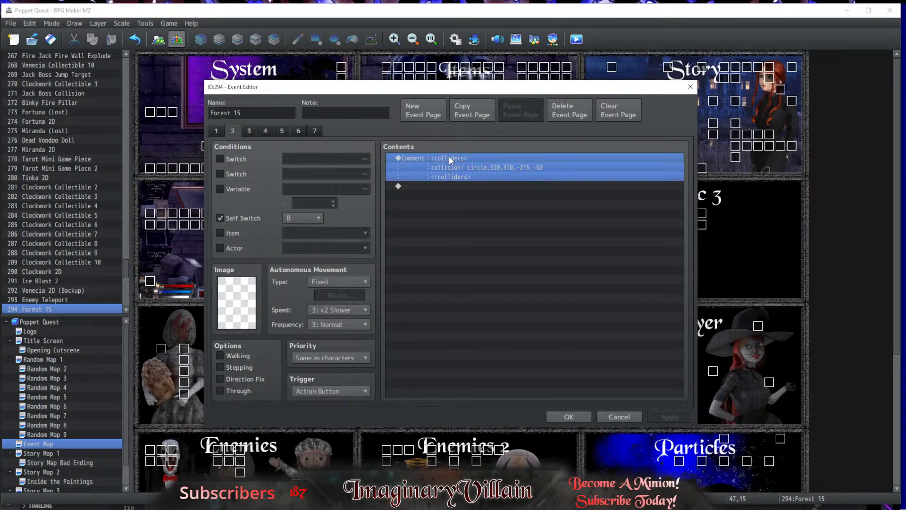
{"action": "key", "text": "Down"}
{"action": "left_click", "coordinate": [568, 417]}
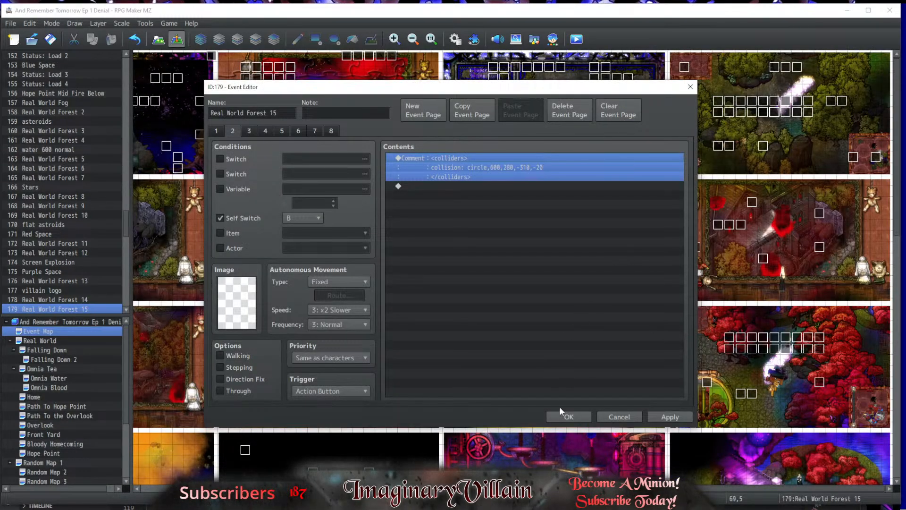
Step: In the And Remember Tomorrow project, close Real World Forest 15 and copy the page 2 colliders comment from Real World Forest 16
{"action": "left_click", "coordinate": [562, 416]}
{"action": "double_click", "coordinate": [785, 114]}
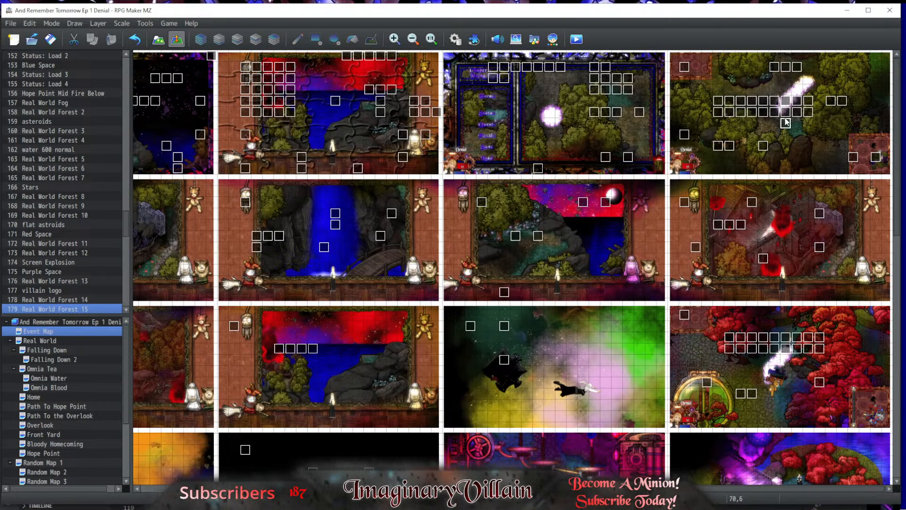
{"action": "left_click", "coordinate": [233, 131]}
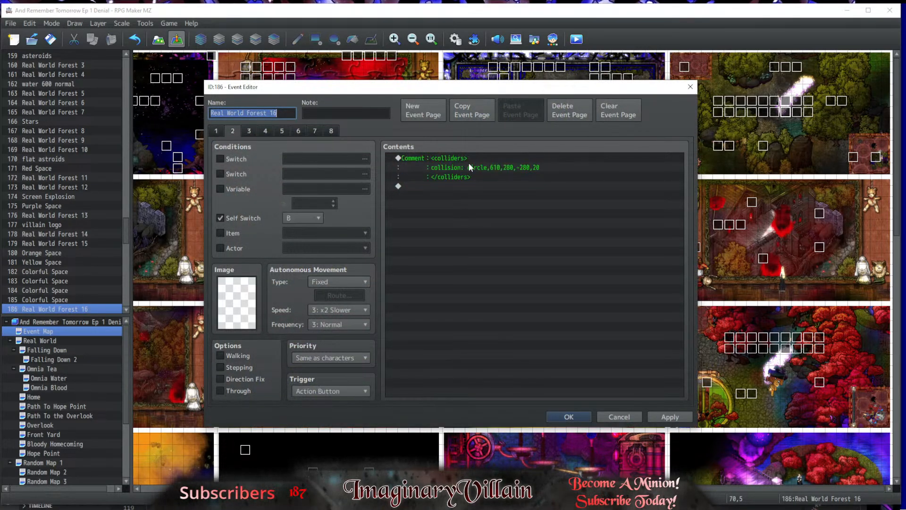
{"action": "left_click", "coordinate": [469, 181]}
{"action": "left_click", "coordinate": [581, 417]}
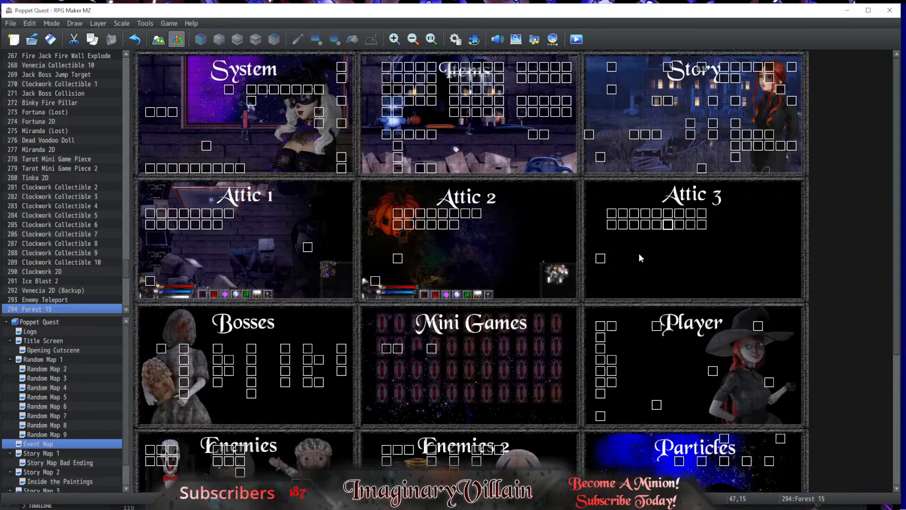
Step: Replace the colliders comment on page 2 of Poppet Quest's Forest 16 with the copied circle,610,280,-280,20
{"action": "double_click", "coordinate": [652, 258]}
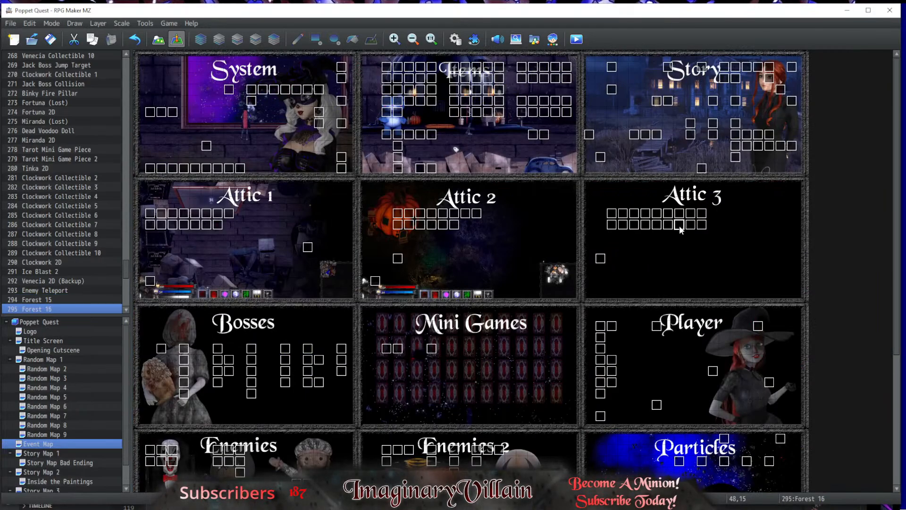
{"action": "left_click", "coordinate": [237, 131]}
{"action": "left_click", "coordinate": [427, 161]}
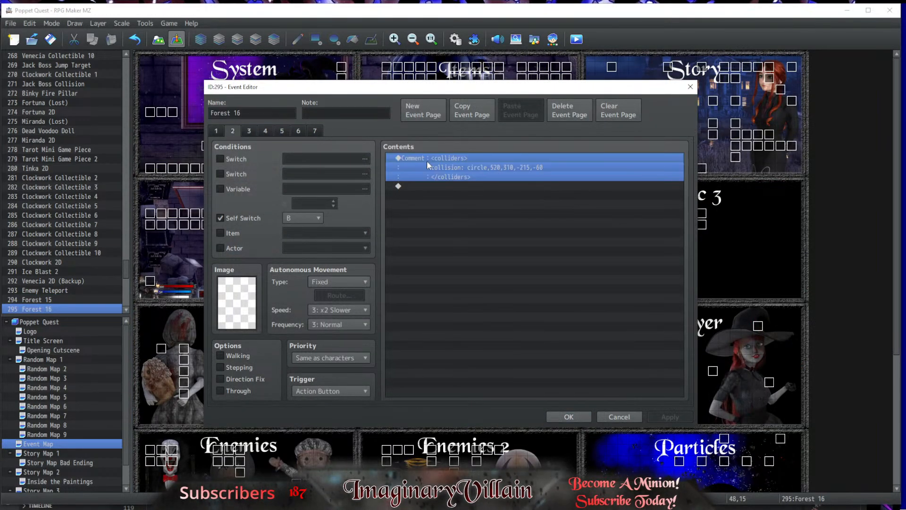
{"action": "key", "text": "Delete"}
{"action": "key", "text": "ctrl+v"}
{"action": "left_click", "coordinate": [569, 416]}
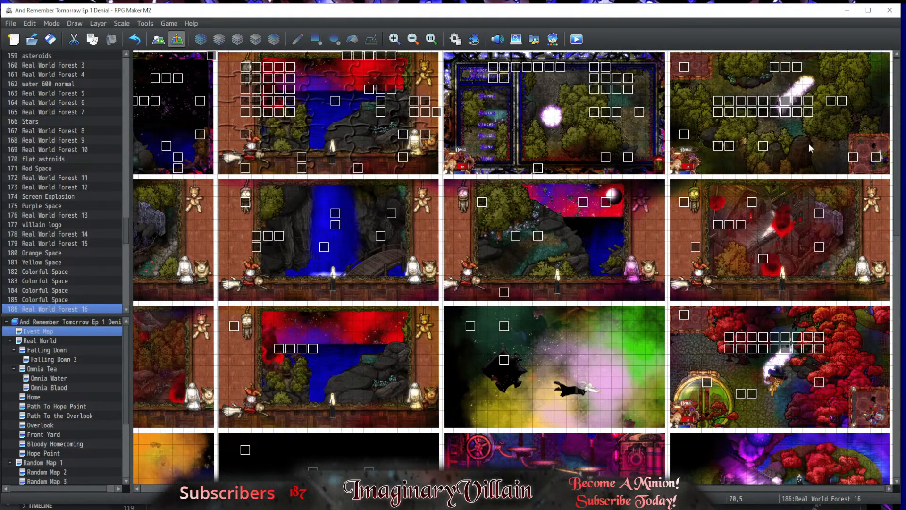
Step: Return to the And Remember Tomorrow project and copy the page 2 colliders comment from Real World Forest 17
{"action": "double_click", "coordinate": [795, 113]}
{"action": "left_click", "coordinate": [235, 133]}
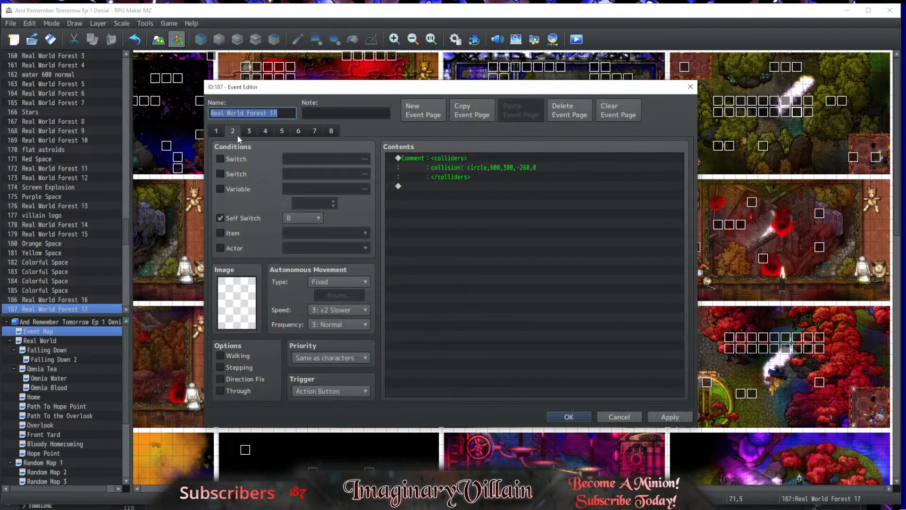
{"action": "left_click", "coordinate": [434, 159]}
{"action": "left_click", "coordinate": [569, 416]}
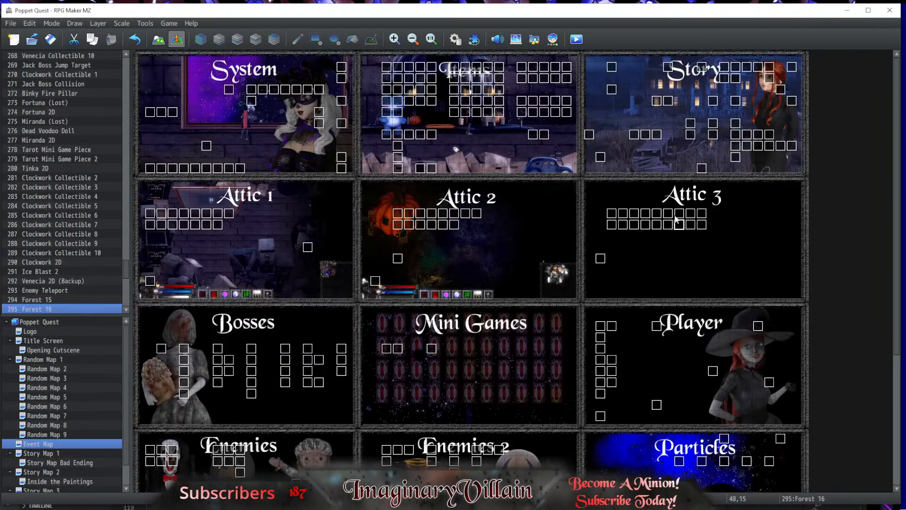
Step: Replace the colliders comment on page 2 of Poppet Quest's Forest 17 with the copied circle,600,300,-260,0
{"action": "double_click", "coordinate": [692, 226]}
{"action": "left_click", "coordinate": [234, 130]}
{"action": "left_click", "coordinate": [455, 161]}
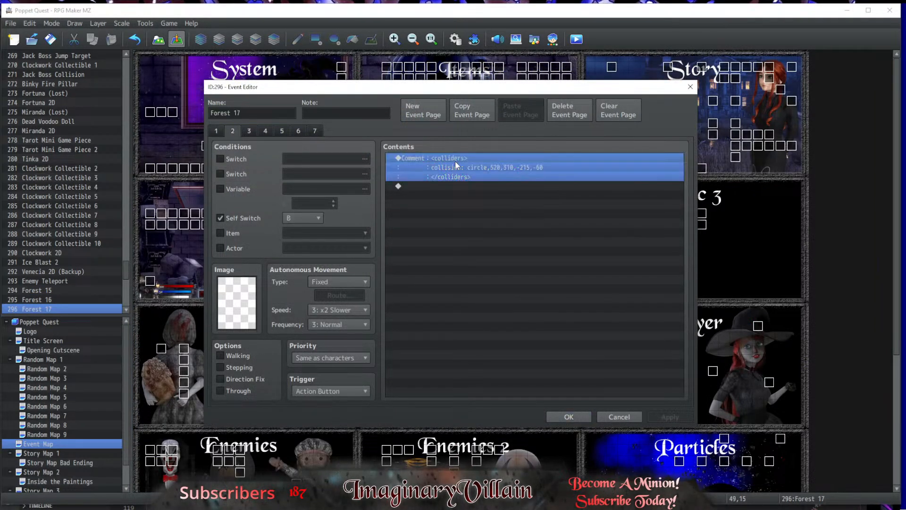
{"action": "key", "text": "Down"}
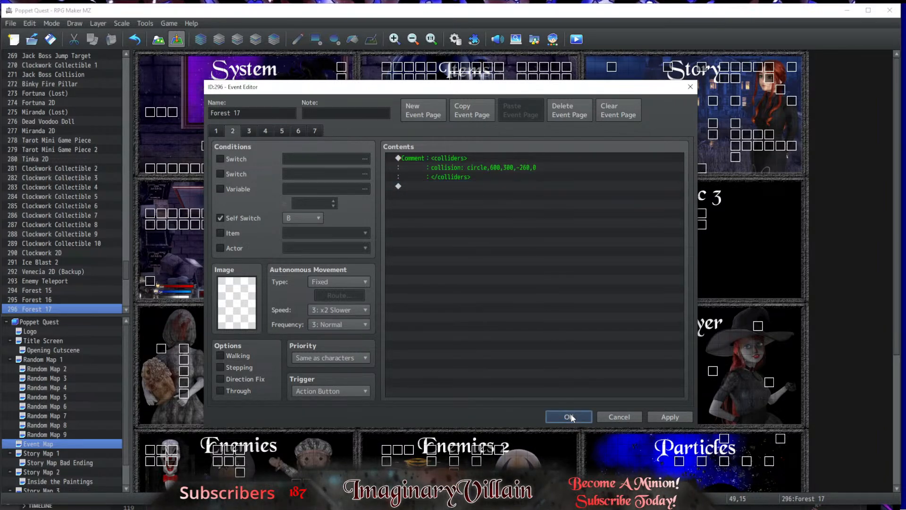
Step: Accept the Forest 17 event and copy the page 2 colliders comment from Real World Forest 18 in the And Remember Tomorrow project
{"action": "left_click", "coordinate": [569, 416]}
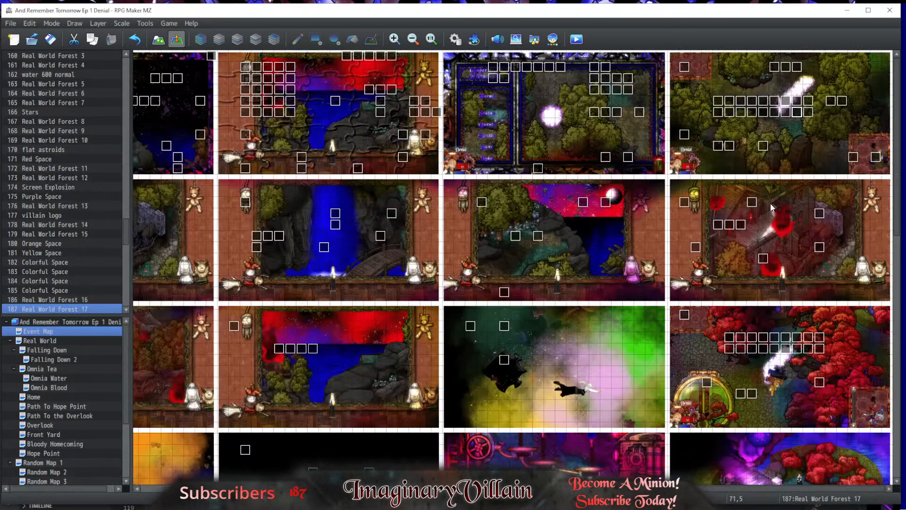
{"action": "double_click", "coordinate": [809, 113]}
{"action": "left_click", "coordinate": [233, 131]}
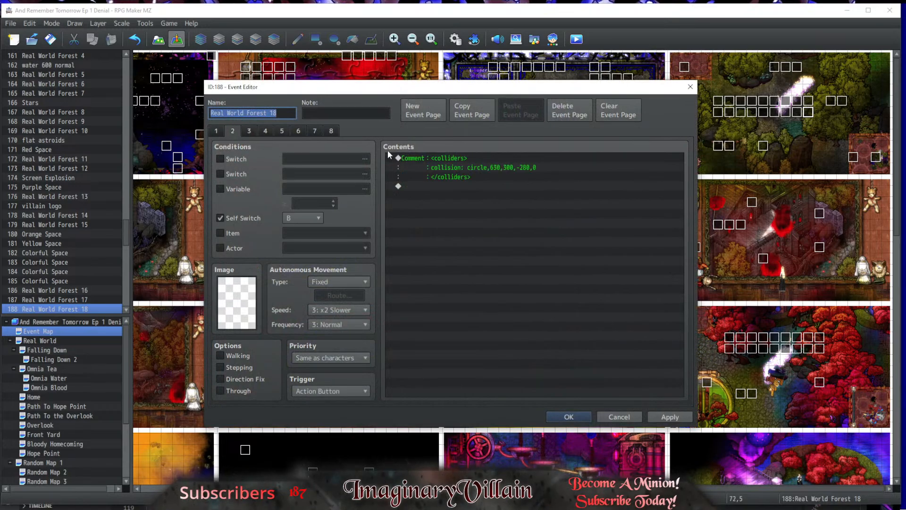
{"action": "left_click", "coordinate": [410, 158]}
{"action": "left_click", "coordinate": [569, 417]}
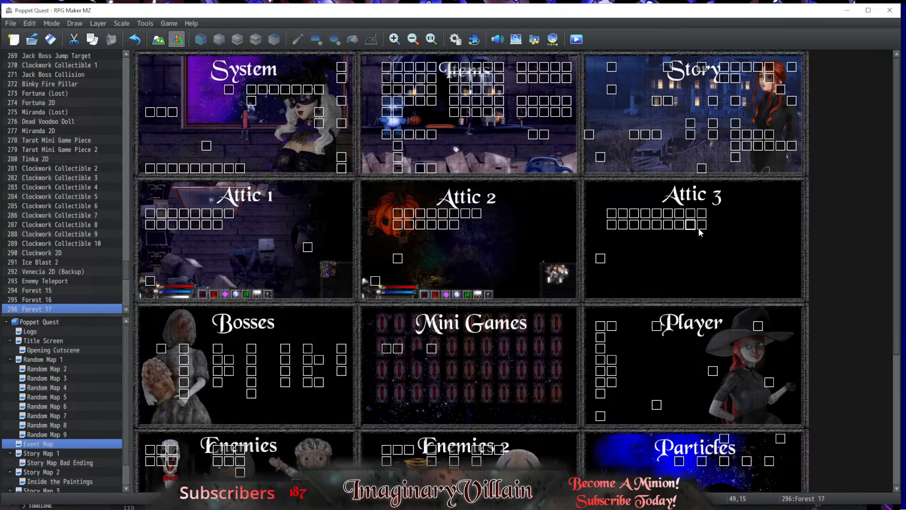
Step: Replace the page 2 colliders comment of Poppet Quest's Forest 18 with the copied circle,630,300,-280,0 and save the project
{"action": "double_click", "coordinate": [701, 228]}
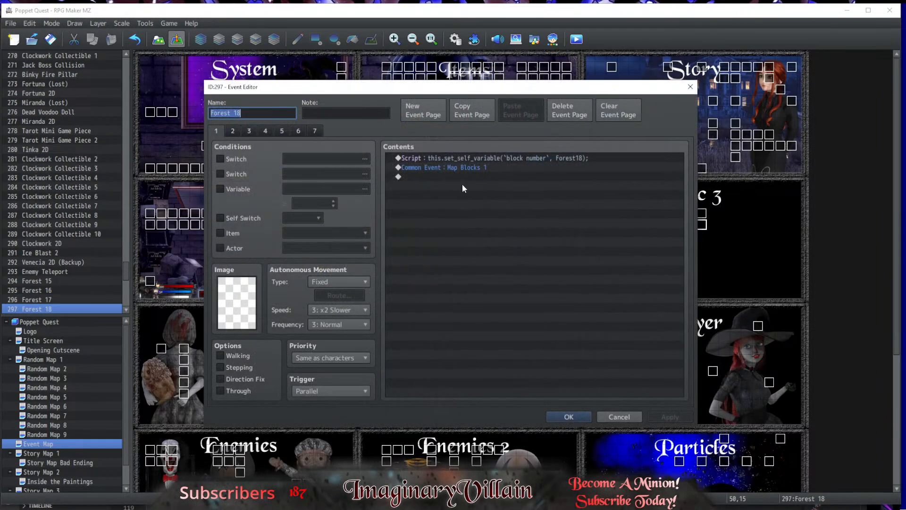
{"action": "left_click", "coordinate": [233, 132]}
{"action": "left_click", "coordinate": [429, 158]}
{"action": "key", "text": "Delete"}
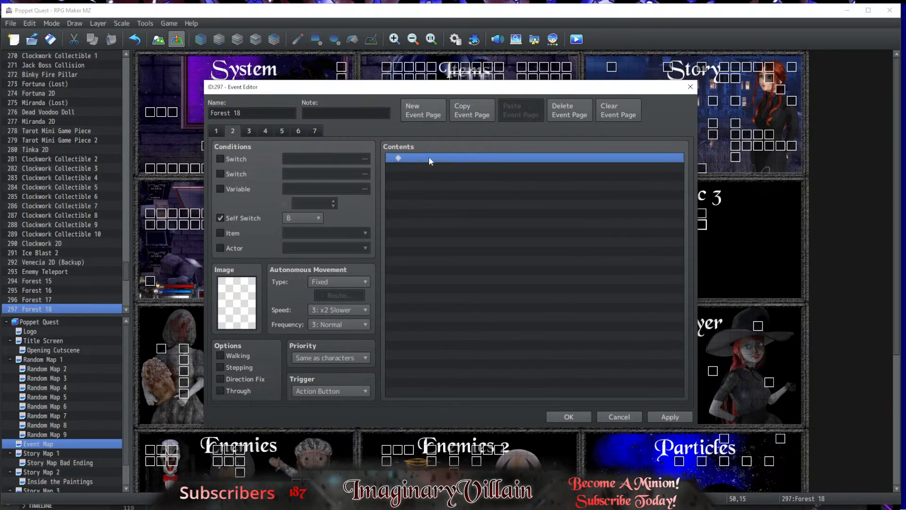
{"action": "key", "text": "ctrl+v"}
{"action": "left_click", "coordinate": [568, 416]}
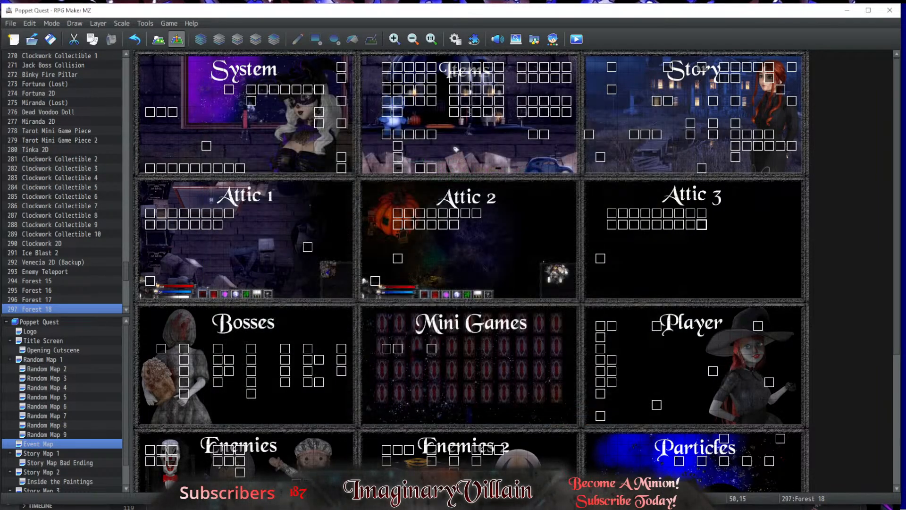
{"action": "left_click", "coordinate": [11, 23]}
{"action": "left_click", "coordinate": [10, 66]}
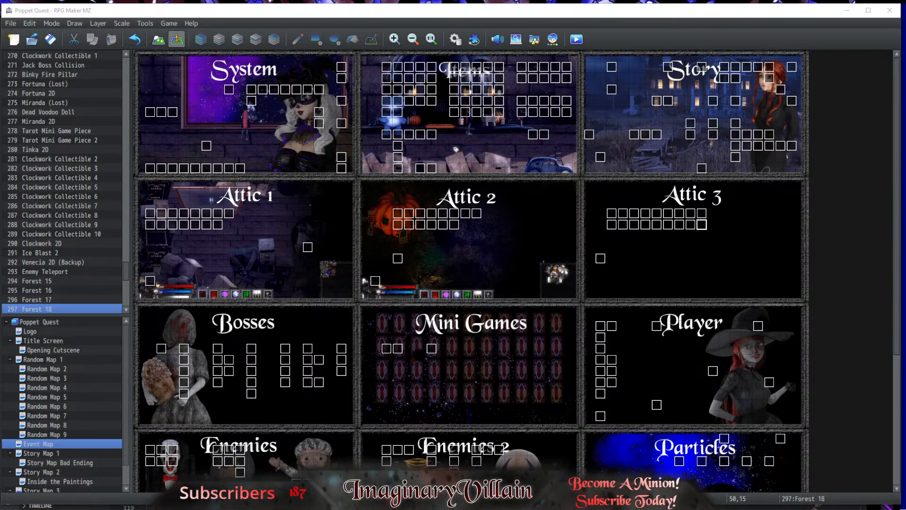
Step: Switch to File Explorer and examine the atticBlock_Forest images 1 to 20 in Poppet Quest's pictures folder
{"action": "key", "text": "alt+Tab"}
{"action": "scroll", "coordinate": [481, 372], "scroll_direction": "up", "scroll_amount": 5}
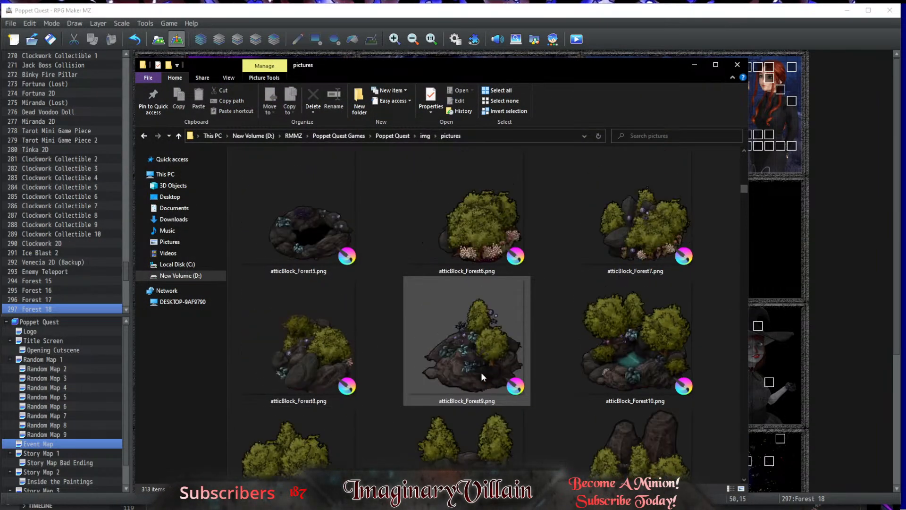
{"action": "scroll", "coordinate": [480, 372], "scroll_direction": "up", "scroll_amount": 6}
{"action": "scroll", "coordinate": [480, 372], "scroll_direction": "down", "scroll_amount": 3}
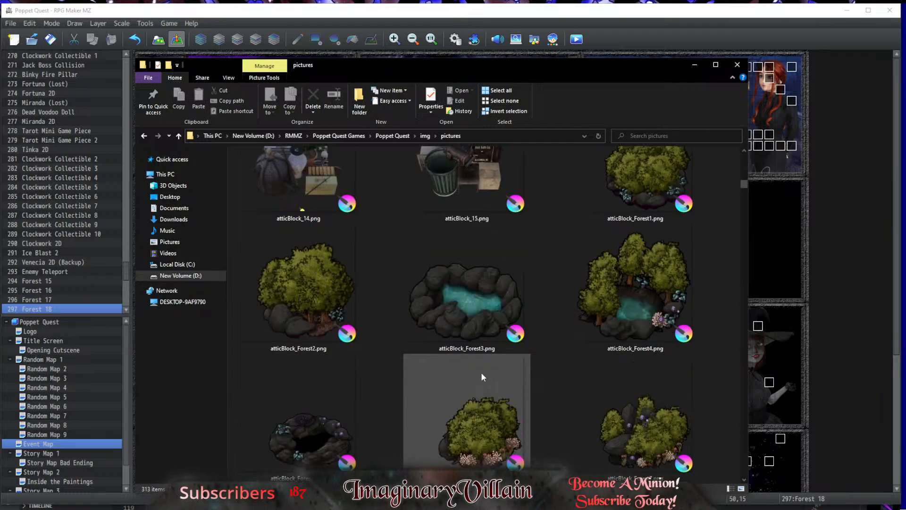
{"action": "scroll", "coordinate": [481, 377], "scroll_direction": "up", "scroll_amount": 1}
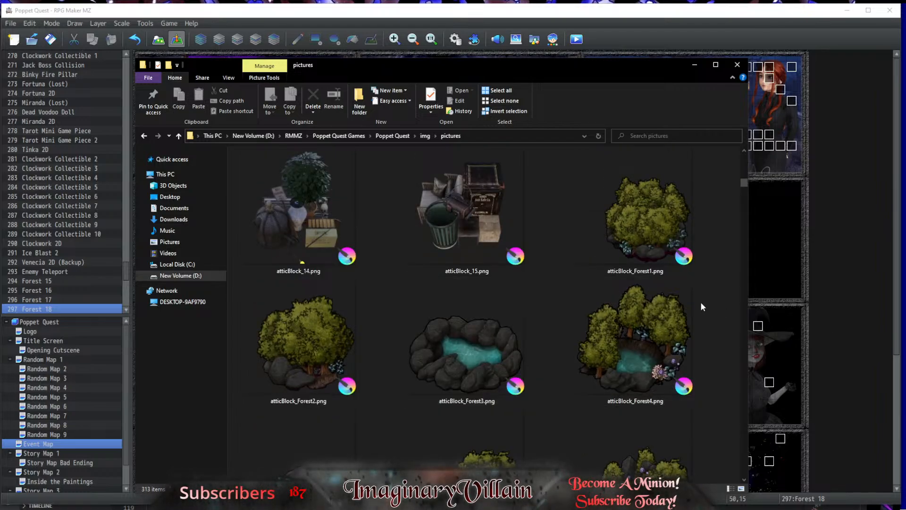
{"action": "scroll", "coordinate": [701, 305], "scroll_direction": "down", "scroll_amount": 6}
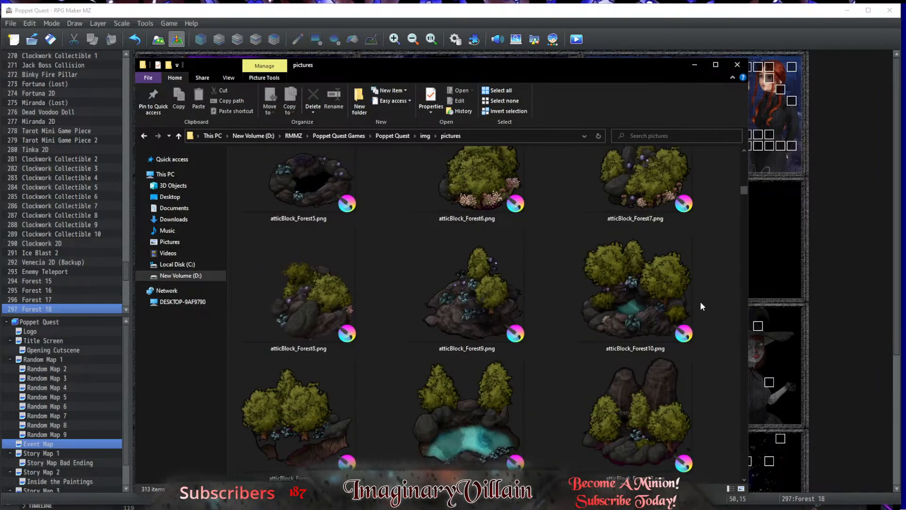
{"action": "scroll", "coordinate": [701, 306], "scroll_direction": "down", "scroll_amount": 9}
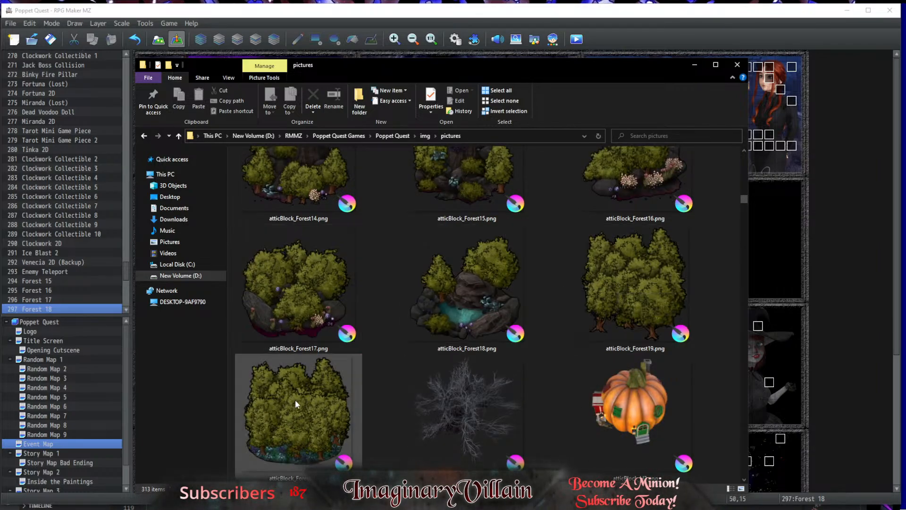
{"action": "scroll", "coordinate": [485, 373], "scroll_direction": "down", "scroll_amount": 4}
{"action": "scroll", "coordinate": [485, 373], "scroll_direction": "up", "scroll_amount": 2}
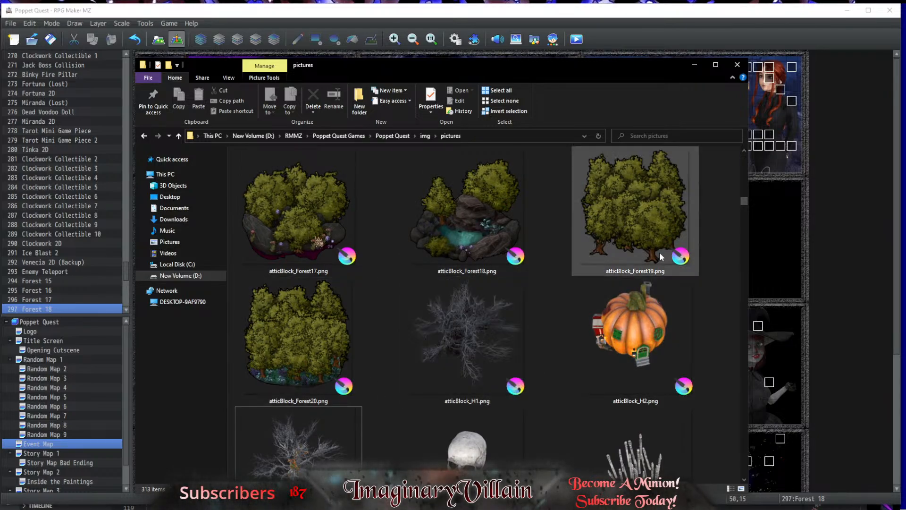
{"action": "scroll", "coordinate": [554, 284], "scroll_direction": "up", "scroll_amount": 4}
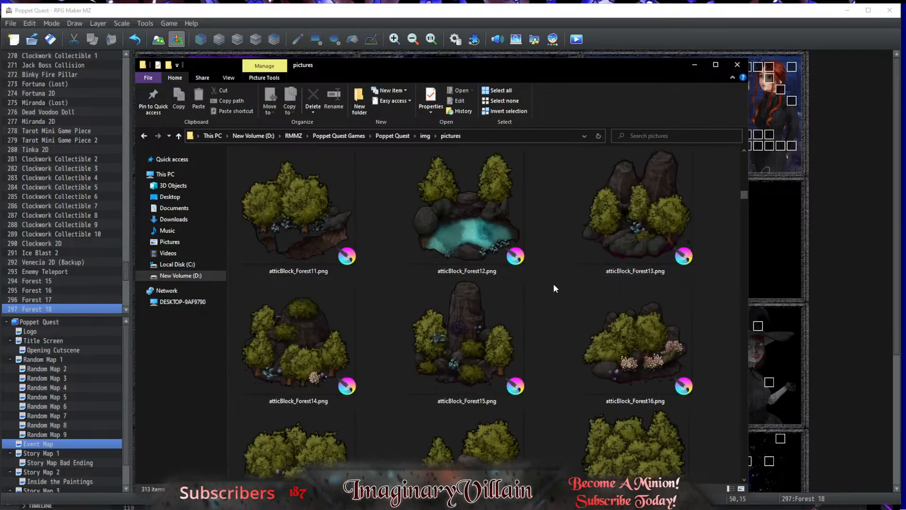
{"action": "scroll", "coordinate": [554, 288], "scroll_direction": "up", "scroll_amount": 2}
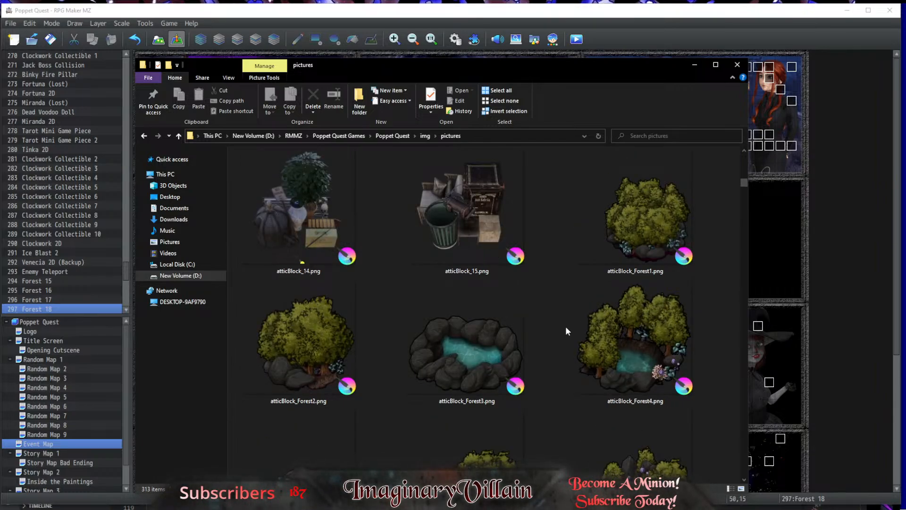
{"action": "scroll", "coordinate": [567, 330], "scroll_direction": "down", "scroll_amount": 3}
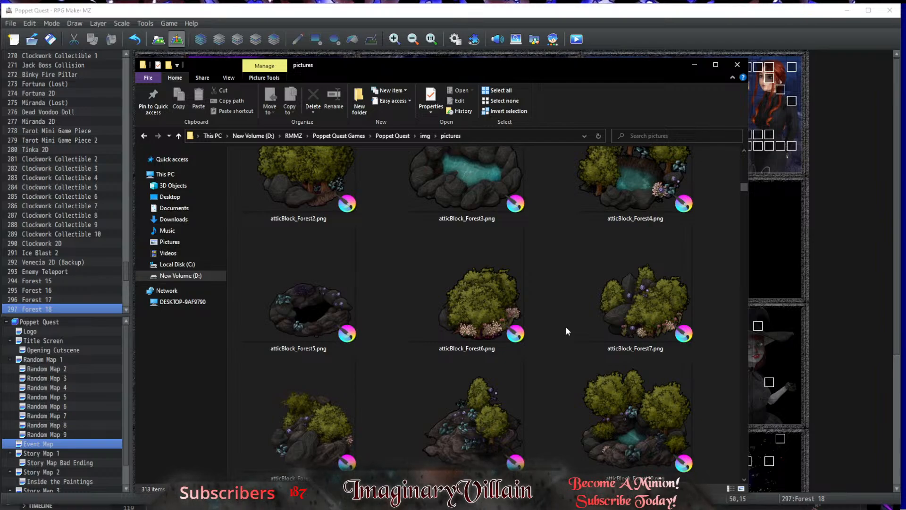
{"action": "scroll", "coordinate": [566, 327], "scroll_direction": "down", "scroll_amount": 3}
{"action": "scroll", "coordinate": [566, 327], "scroll_direction": "down", "scroll_amount": 3}
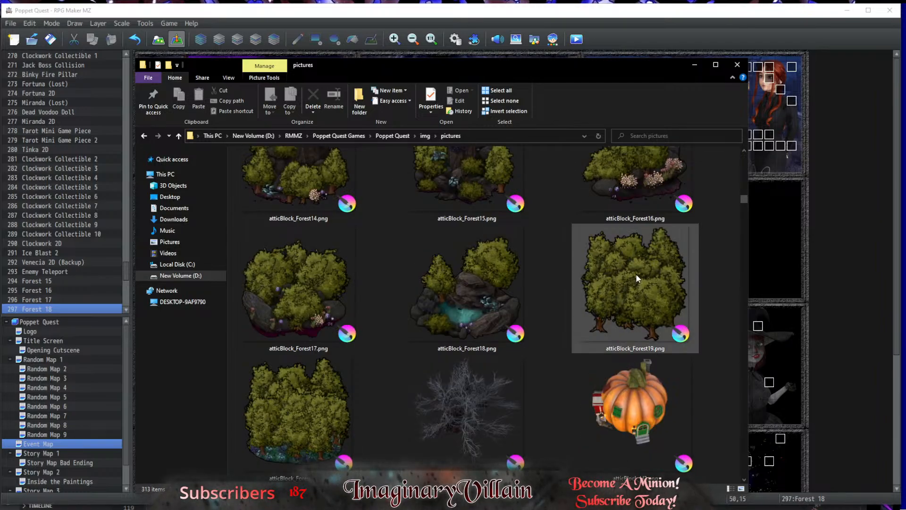
{"action": "mouse_move", "coordinate": [636, 278]}
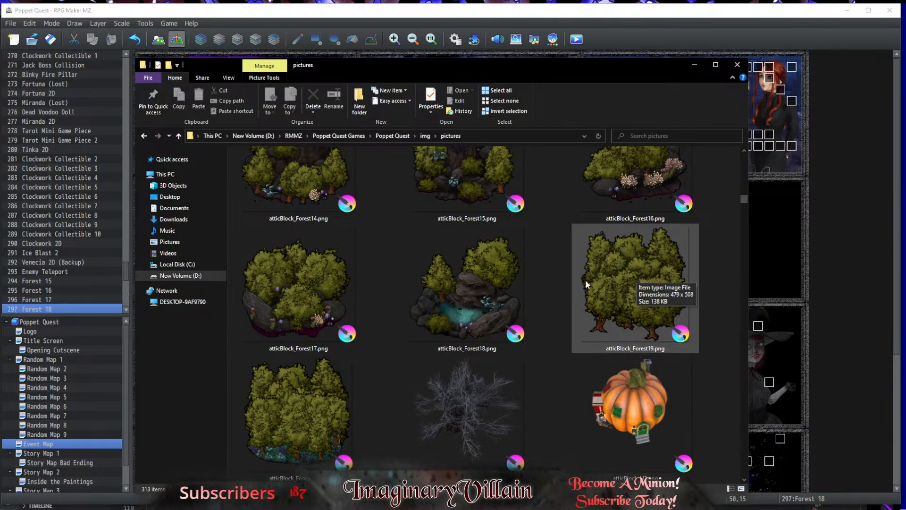
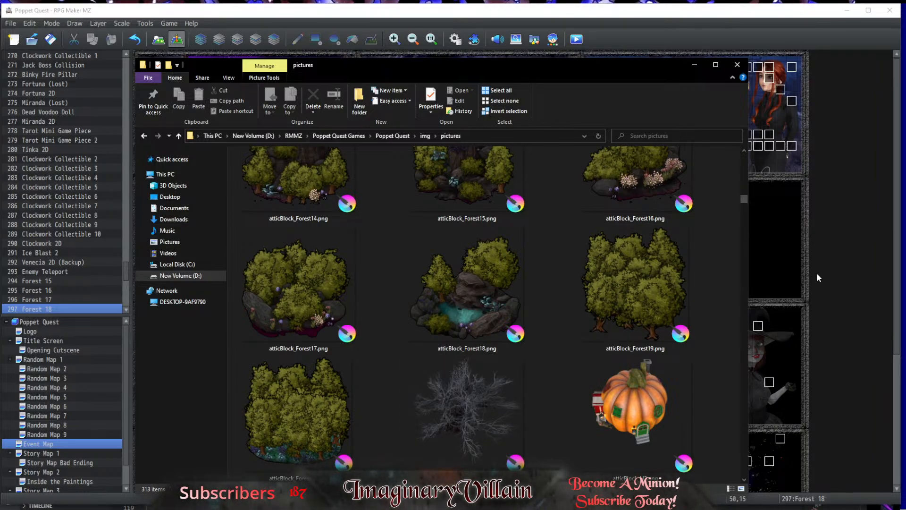
{"action": "scroll", "coordinate": [583, 313], "scroll_direction": "down", "scroll_amount": 2}
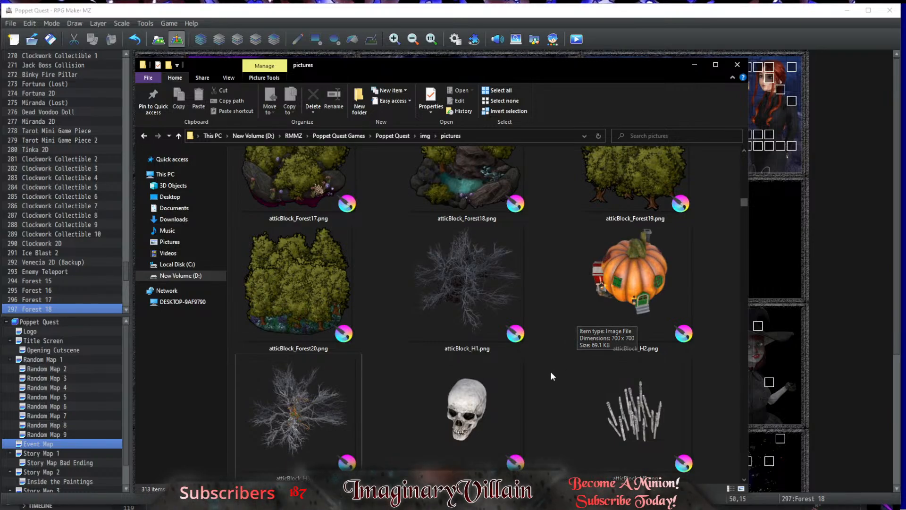
{"action": "scroll", "coordinate": [551, 371], "scroll_direction": "up", "scroll_amount": 2}
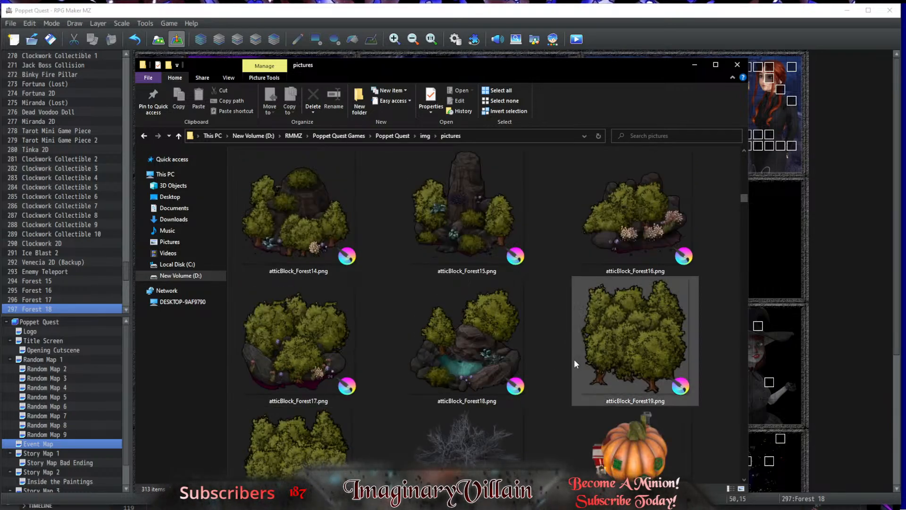
{"action": "scroll", "coordinate": [574, 359], "scroll_direction": "down", "scroll_amount": 2}
Step: Locate the Real World Forest 19 and Real World Forest 20 events on the And Remember Tomorrow project's Event Map
{"action": "left_click", "coordinate": [860, 276]}
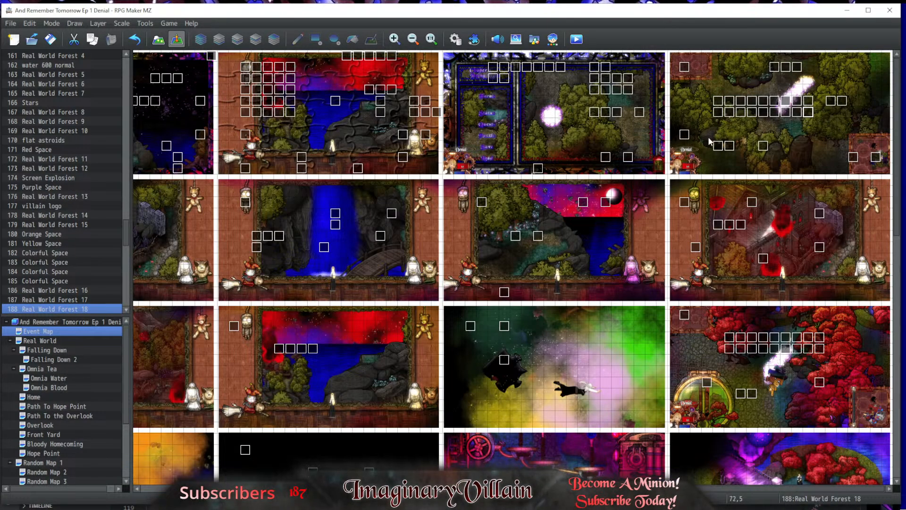
{"action": "left_click", "coordinate": [717, 146]}
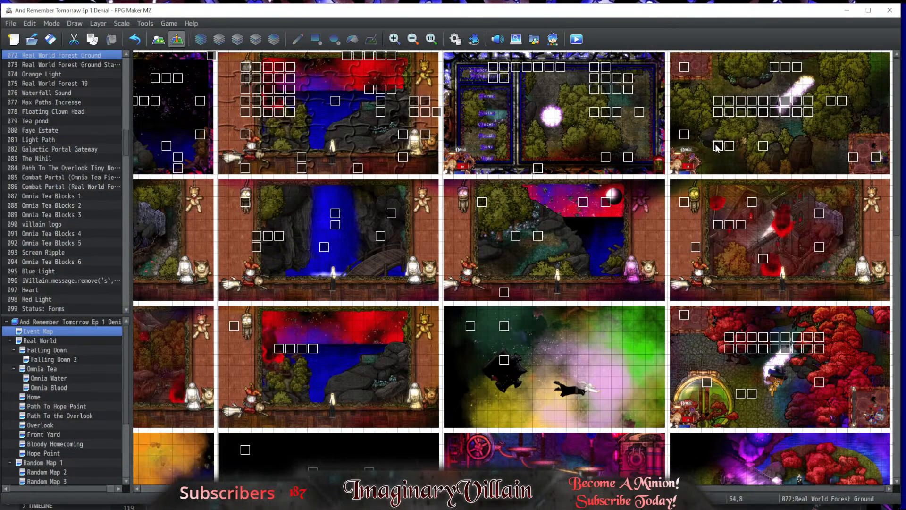
{"action": "left_click", "coordinate": [728, 148]}
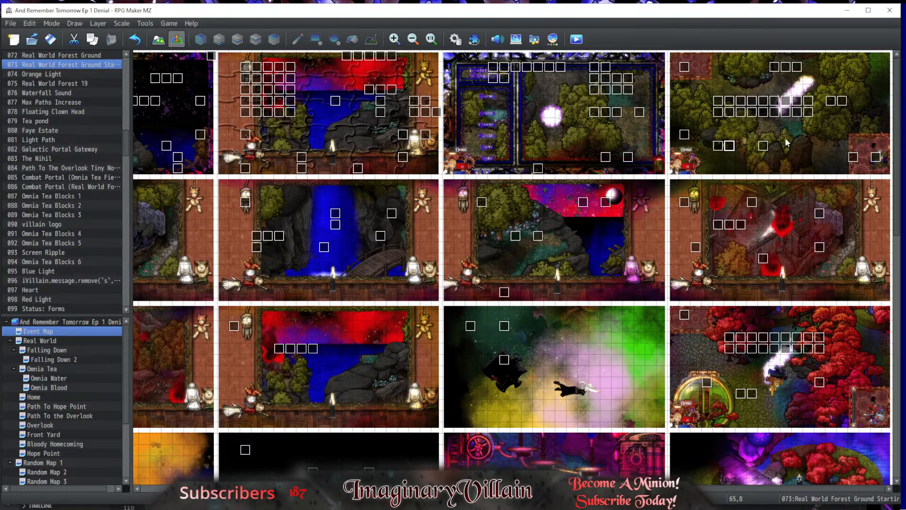
{"action": "left_click", "coordinate": [831, 102]}
{"action": "left_click", "coordinate": [843, 103]}
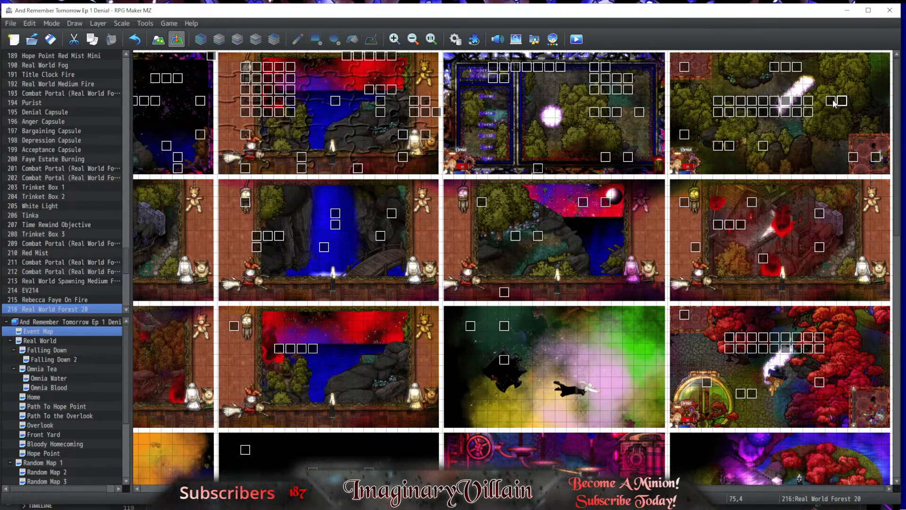
{"action": "left_click", "coordinate": [831, 101]}
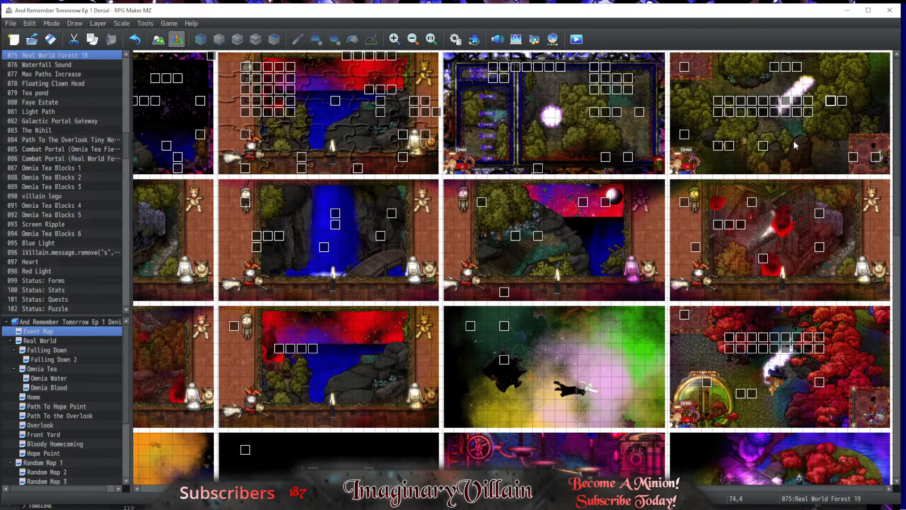
{"action": "left_click", "coordinate": [843, 103]}
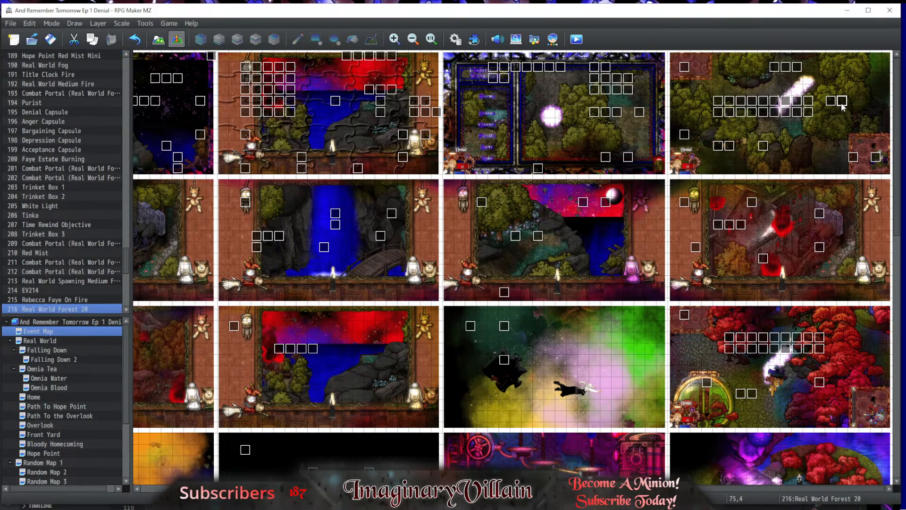
Step: Return to Poppet Quest and paste two adjacent copies of Forest 18 in the Attic 3 area, starting at 52,14
{"action": "left_click", "coordinate": [844, 17]}
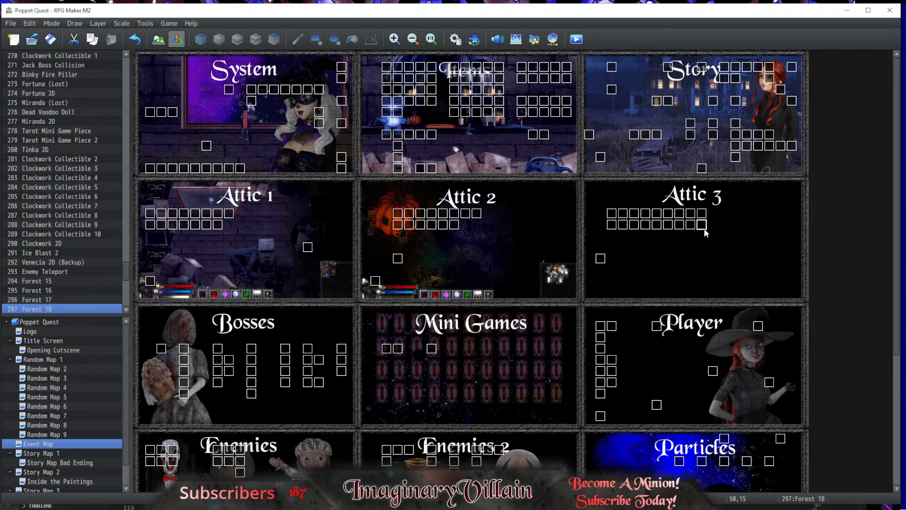
{"action": "key", "text": "ctrl+c"}
{"action": "left_click", "coordinate": [726, 213]}
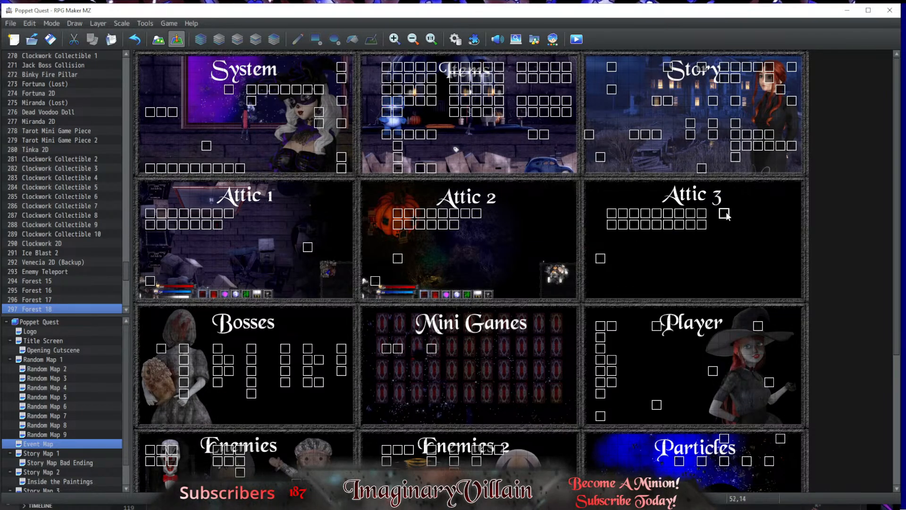
{"action": "key", "text": "ctrl+v"}
{"action": "left_click", "coordinate": [735, 215]}
{"action": "key", "text": "ctrl+v"}
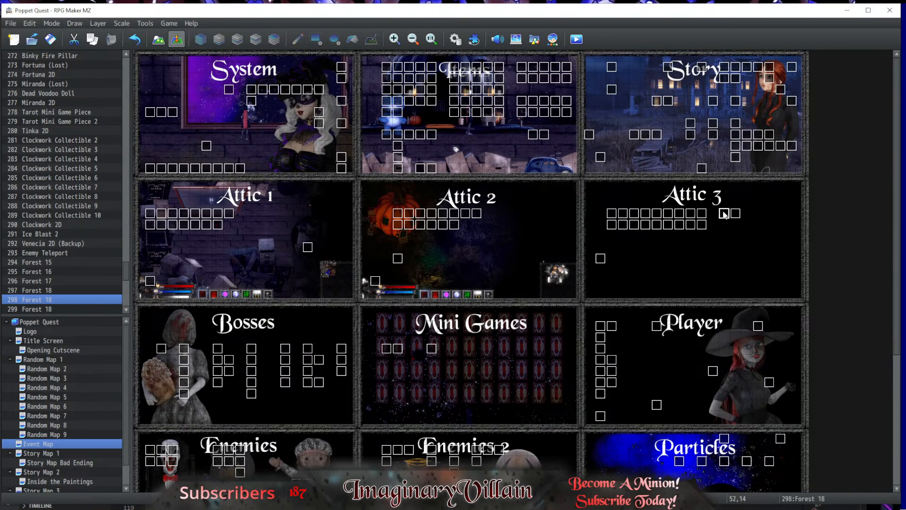
Step: Rename the first copied event, at 52,14, as Forest 19 and set its page 1 block number script to Forest19
{"action": "double_click", "coordinate": [724, 214]}
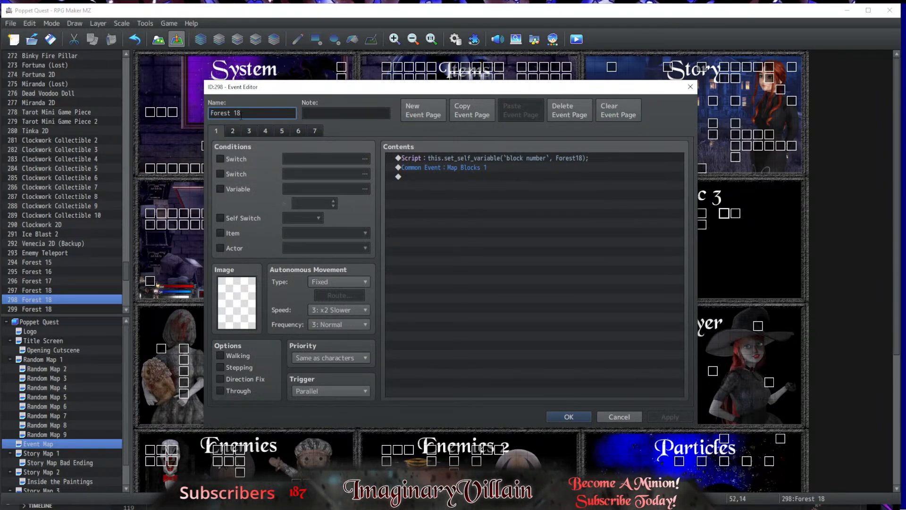
{"action": "key", "text": "BackSpace"}
{"action": "type", "text": "9"}
{"action": "double_click", "coordinate": [495, 160]}
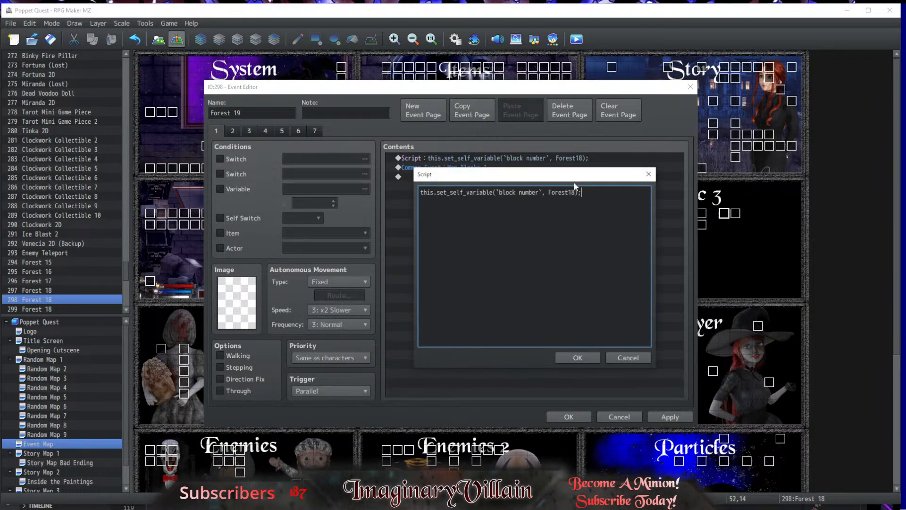
{"action": "left_click", "coordinate": [575, 193]}
{"action": "key", "text": "BackSpace"}
{"action": "type", "text": "9"}
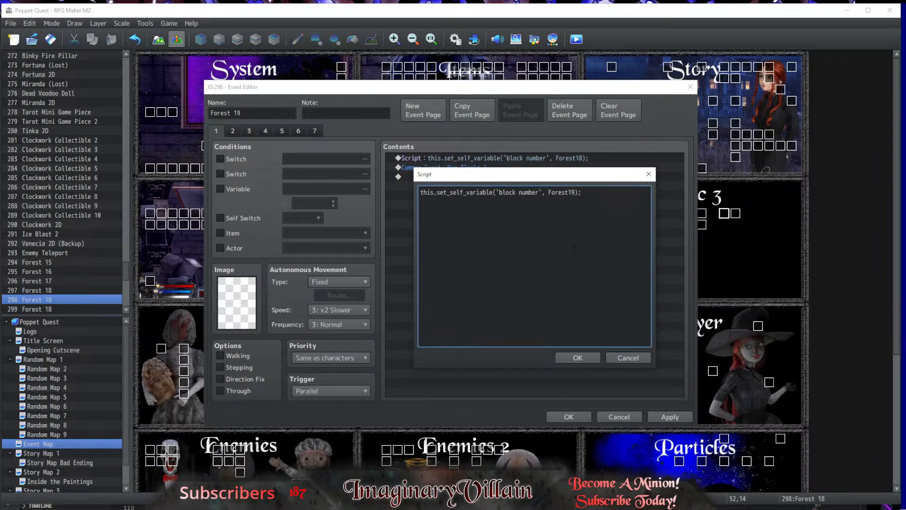
{"action": "left_click", "coordinate": [577, 356]}
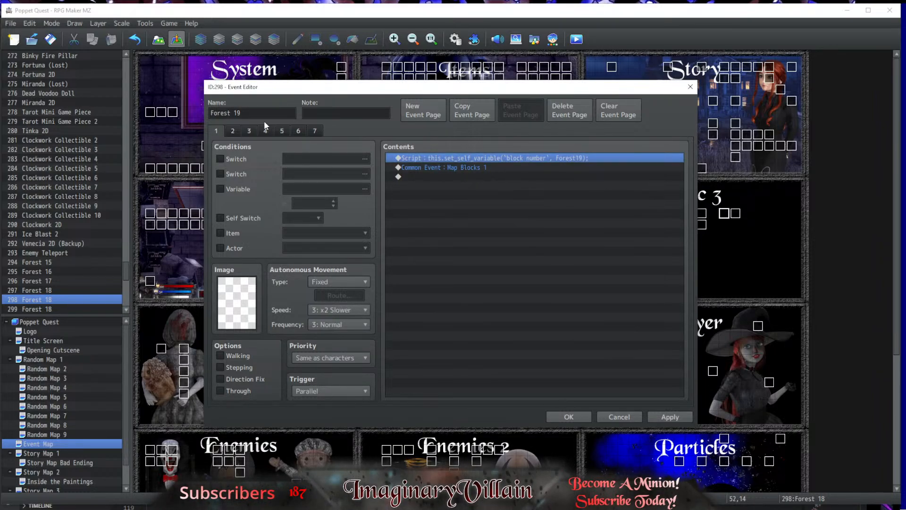
Step: Replace the block number scripts on pages 3 and 5 of Forest 19 with the Forest19 version and confirm the event
{"action": "left_click", "coordinate": [250, 126]}
{"action": "left_click", "coordinate": [408, 161]}
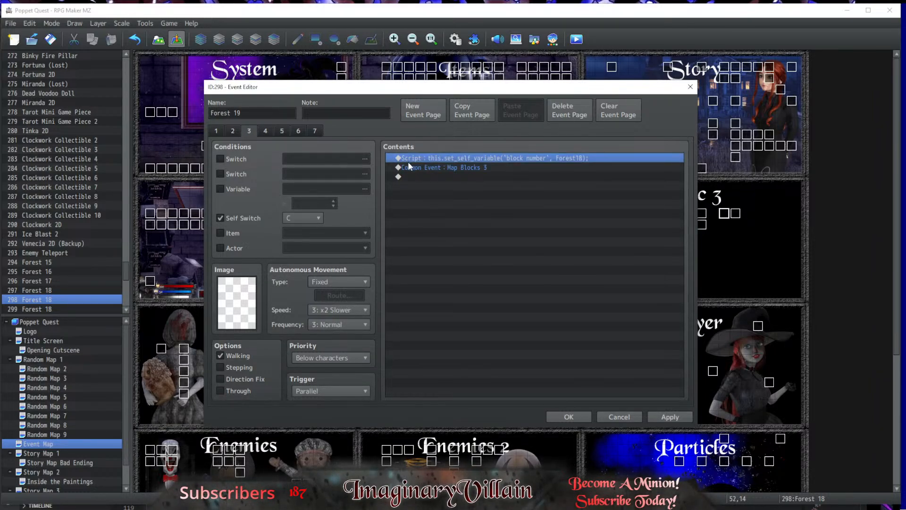
{"action": "left_click", "coordinate": [282, 131]}
{"action": "left_click", "coordinate": [420, 158]}
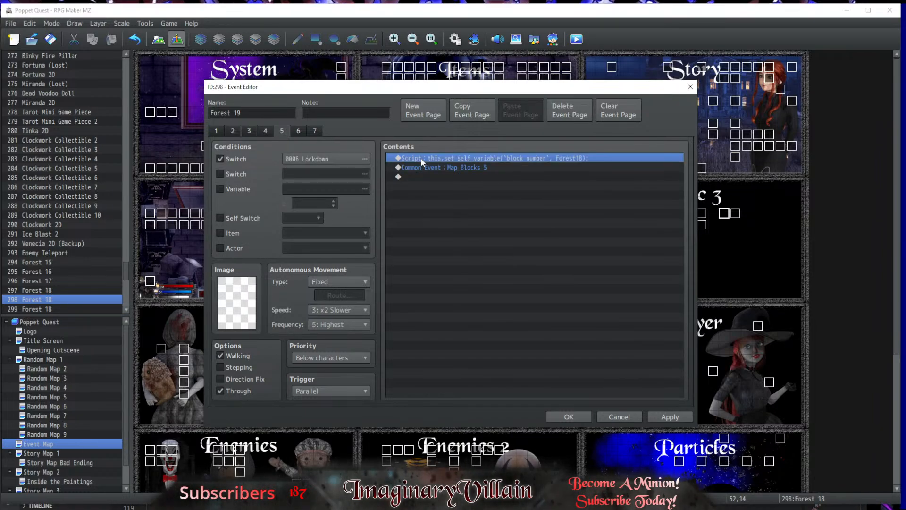
{"action": "key", "text": "Delete"}
{"action": "key", "text": "ctrl+v"}
{"action": "left_click", "coordinate": [561, 418]}
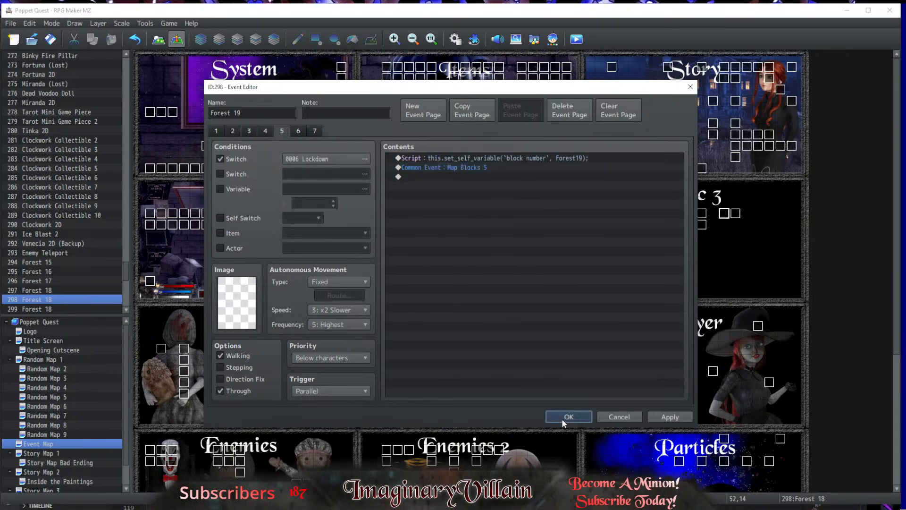
Step: Rename the copied event at 53,14 as Forest 20 and set its page 1 block number script to Forest20
{"action": "double_click", "coordinate": [735, 213]}
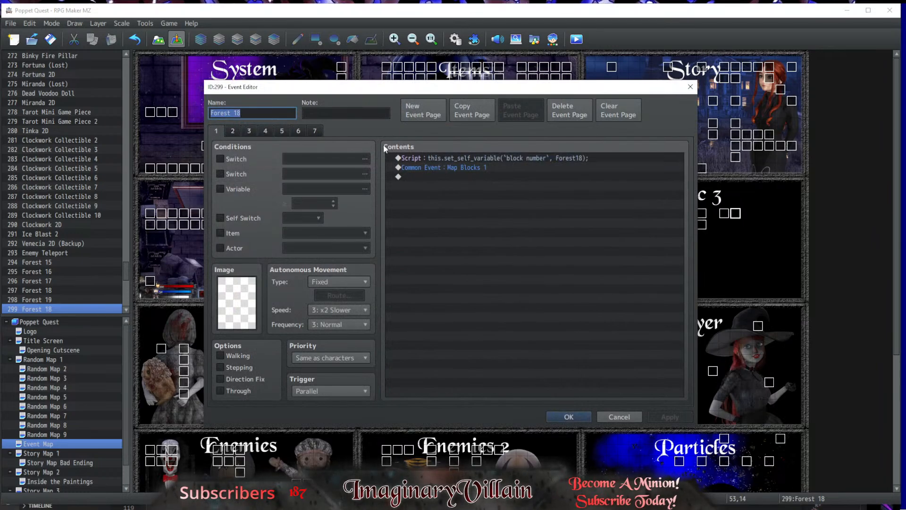
{"action": "key", "text": "BackSpace"}
{"action": "key", "text": "BackSpace"}
{"action": "type", "text": "20"}
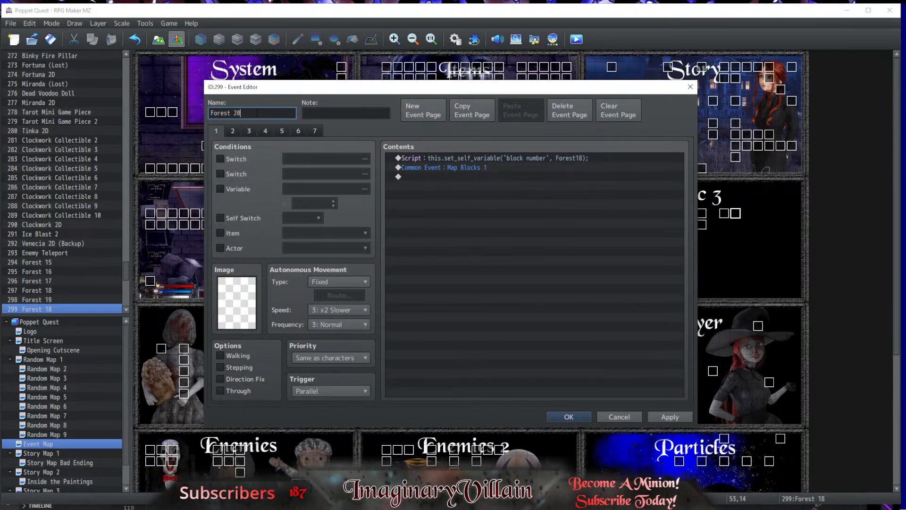
{"action": "left_click", "coordinate": [582, 157]}
{"action": "double_click", "coordinate": [582, 158]}
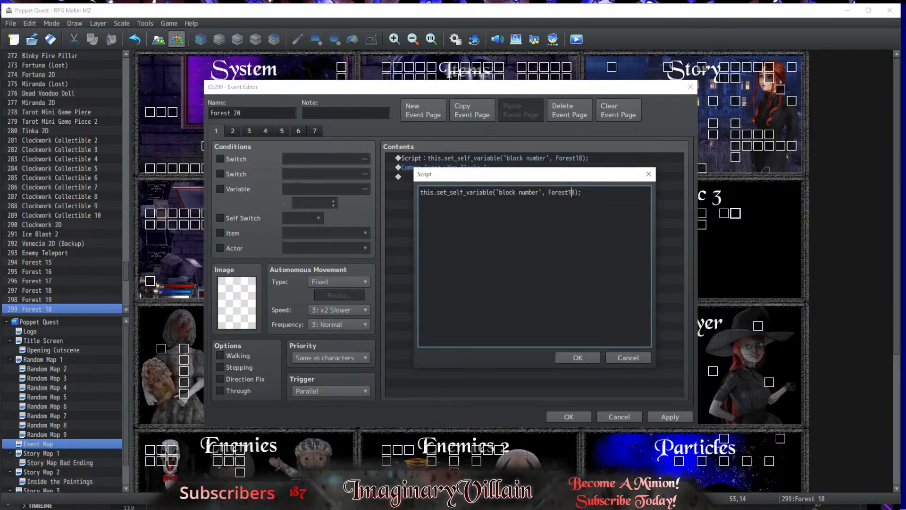
{"action": "key", "text": "BackSpace"}
{"action": "key", "text": "BackSpace"}
{"action": "type", "text": "20"}
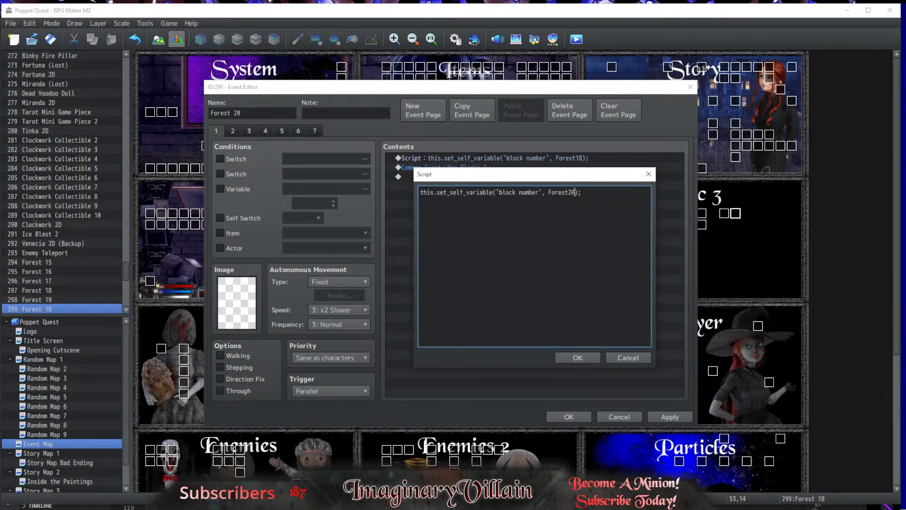
{"action": "left_click", "coordinate": [570, 358]}
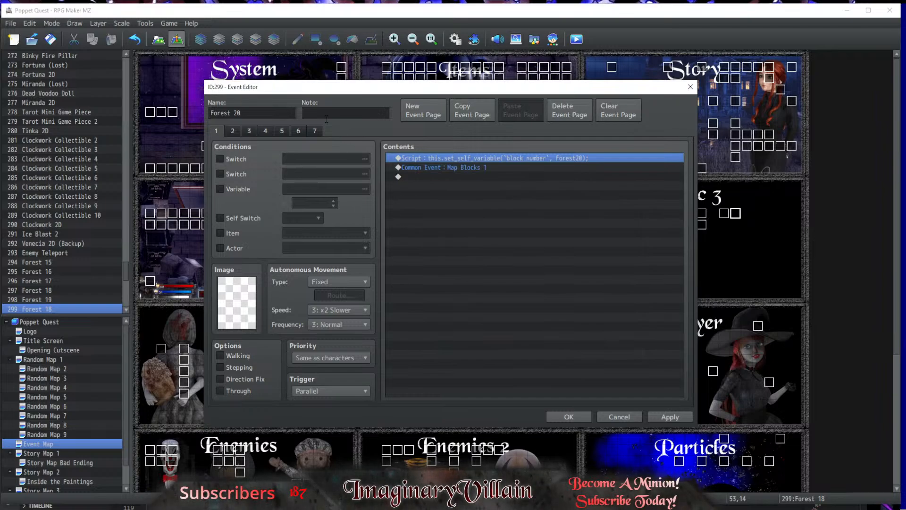
Step: Replace the block number scripts on pages 3 and 5 of Forest 20 with the Forest20 version and confirm the event
{"action": "left_click", "coordinate": [247, 131]}
{"action": "left_click", "coordinate": [457, 157]}
{"action": "key", "text": "Delete"}
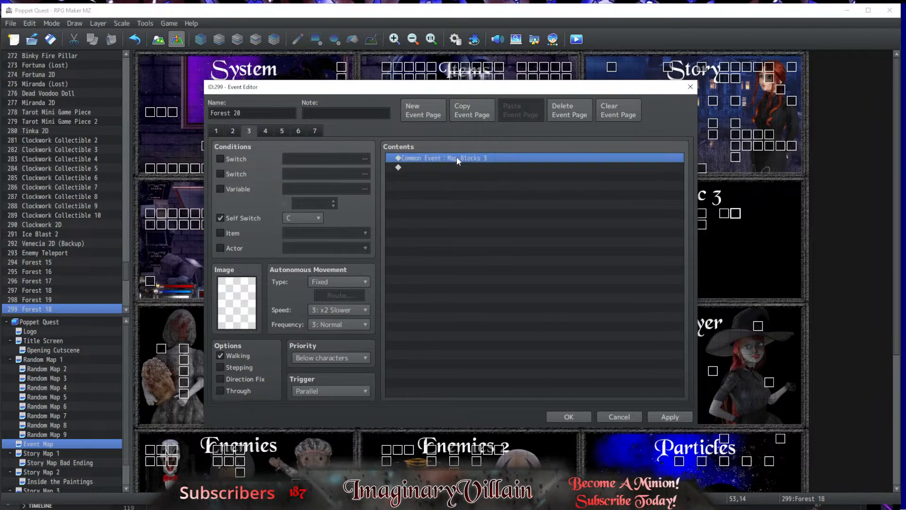
{"action": "key", "text": "ctrl+v"}
{"action": "left_click", "coordinate": [283, 131]}
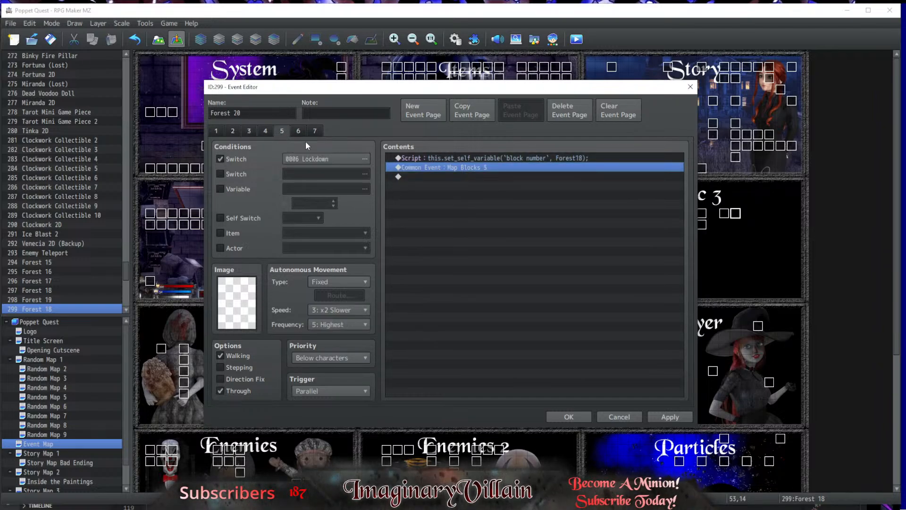
{"action": "left_click", "coordinate": [429, 159]}
{"action": "key", "text": "Delete"}
{"action": "key", "text": "ctrl+v"}
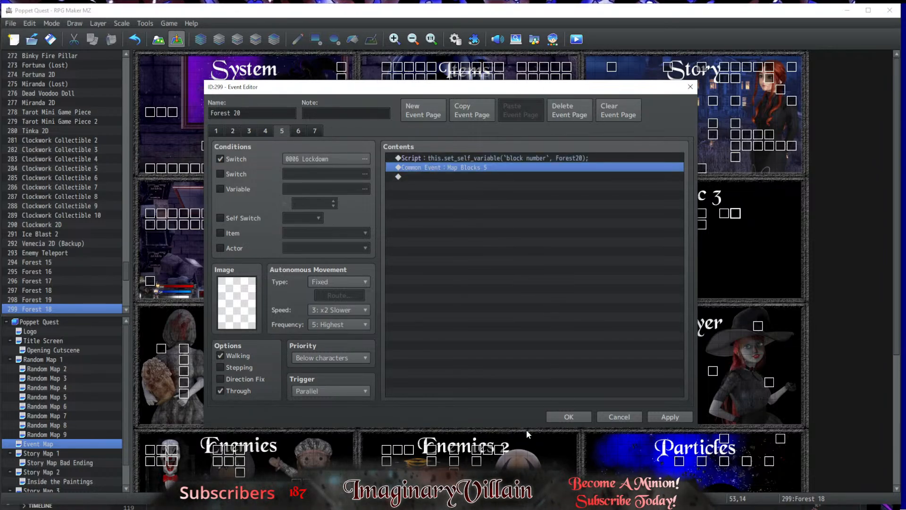
{"action": "left_click", "coordinate": [570, 418]}
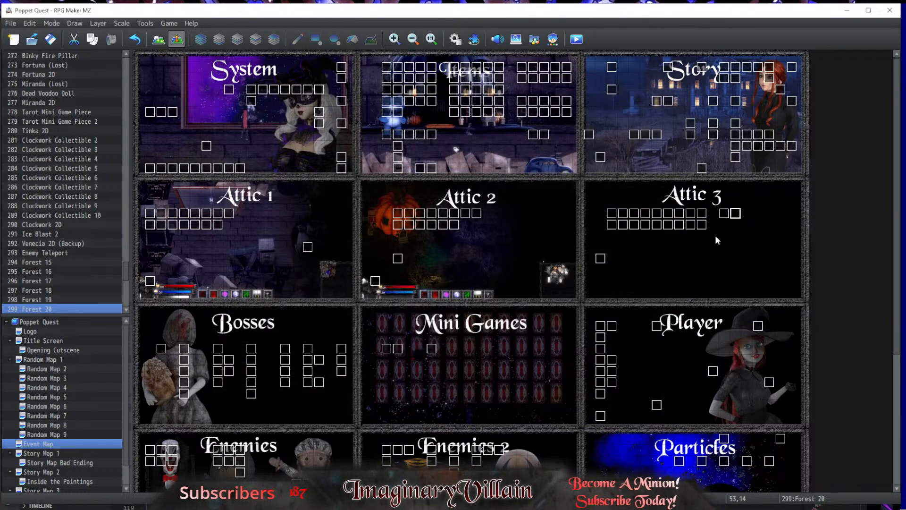
Step: Check Forest 19's event ID, switch to Visual Studio Code and enter 60, 288 in the default forestBlocks array
{"action": "left_click", "coordinate": [724, 214]}
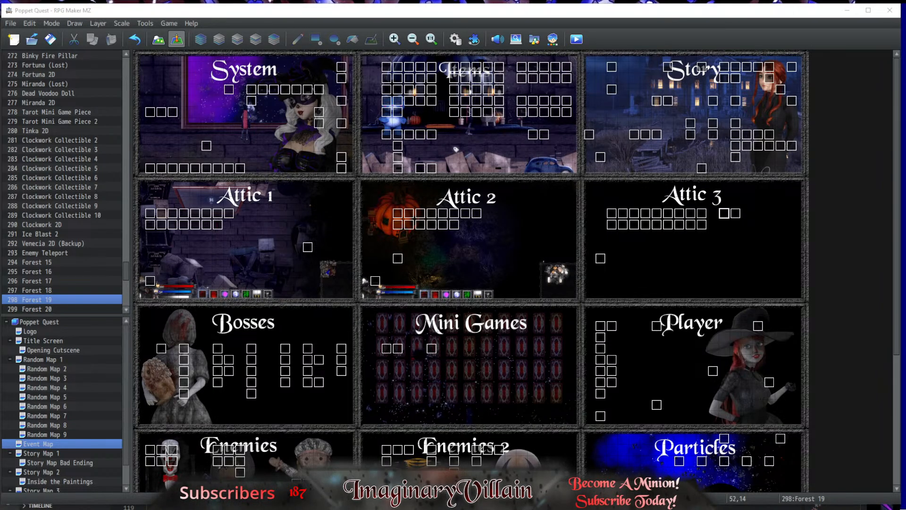
{"action": "key", "text": "alt+Tab"}
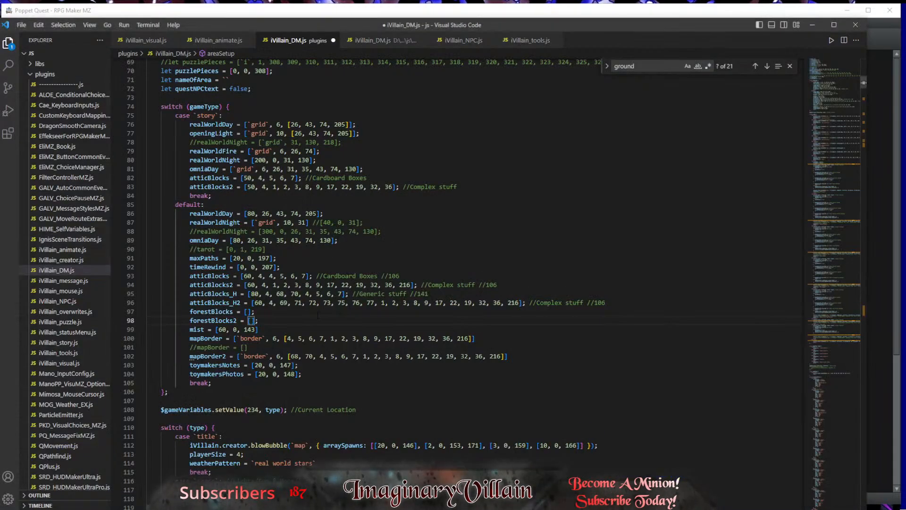
{"action": "left_click", "coordinate": [248, 311]}
{"action": "type", "text": "2"}
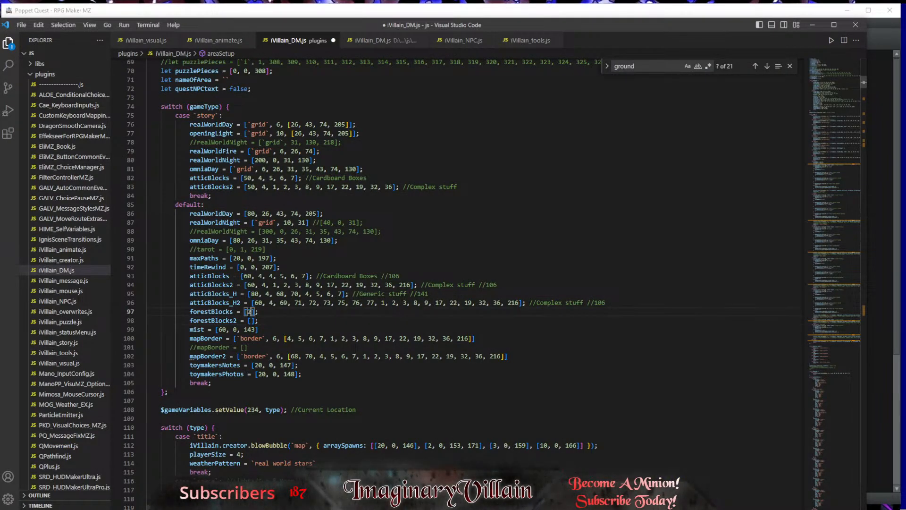
{"action": "key", "text": "BackSpace"}
{"action": "type", "text": "6"}
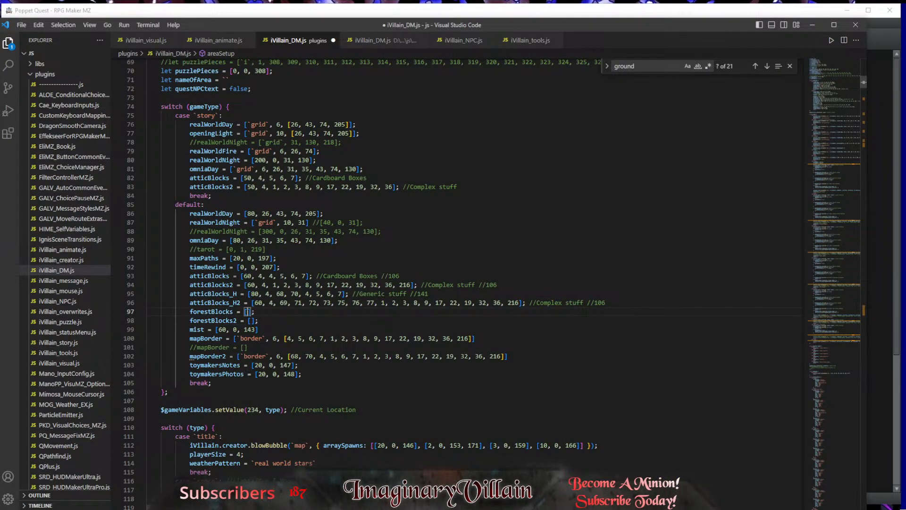
{"action": "type", "text": "0"}
{"action": "type", "text": "28"}
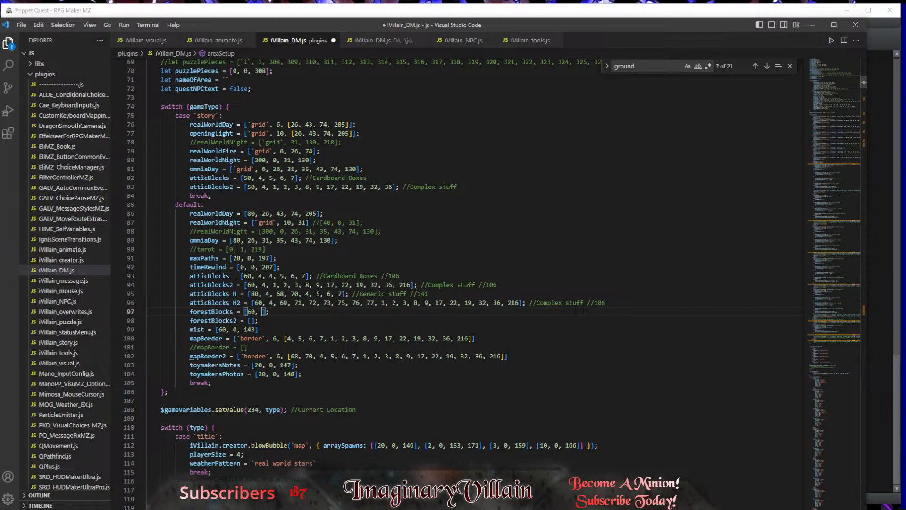
{"action": "type", "text": "8, ["}
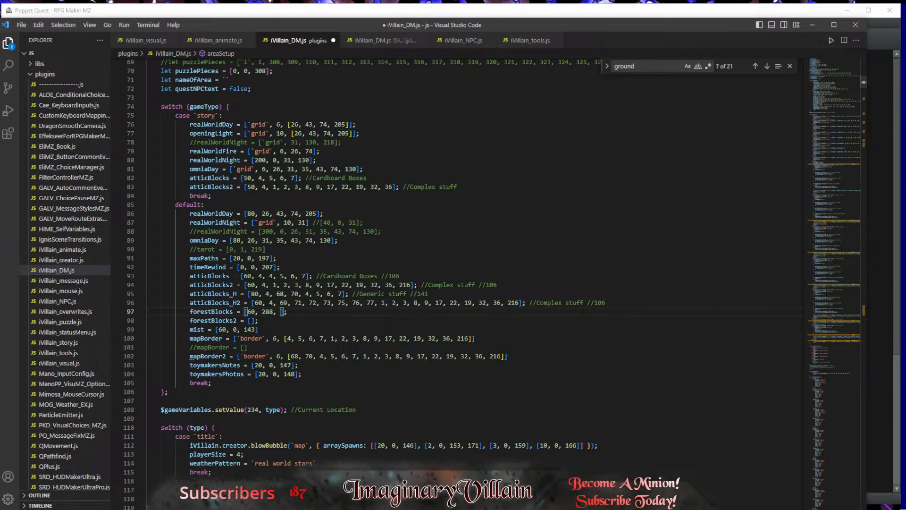
Step: Recheck Forest 19's ID in RPG Maker MZ, return to Visual Studio Code and complete forestBlocks as [60, 4, 298, 299]
{"action": "key", "text": "alt+Tab"}
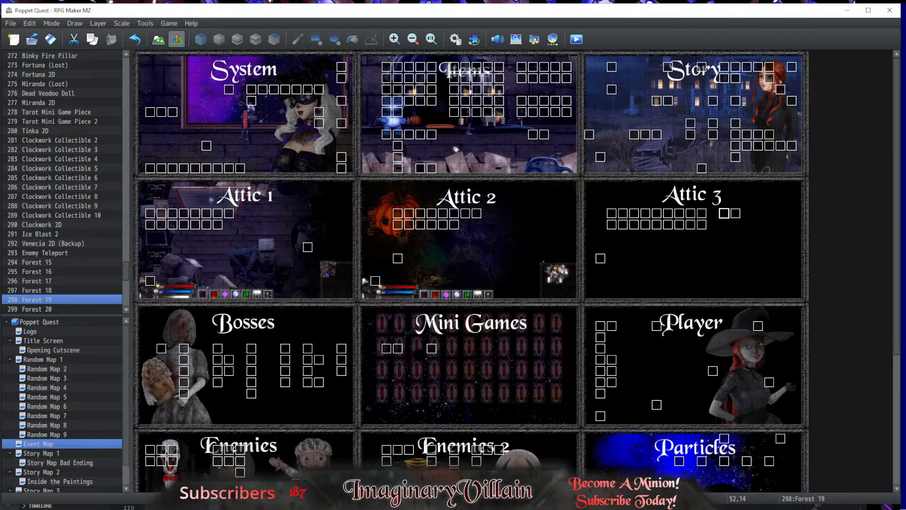
{"action": "key", "text": "alt+Tab"}
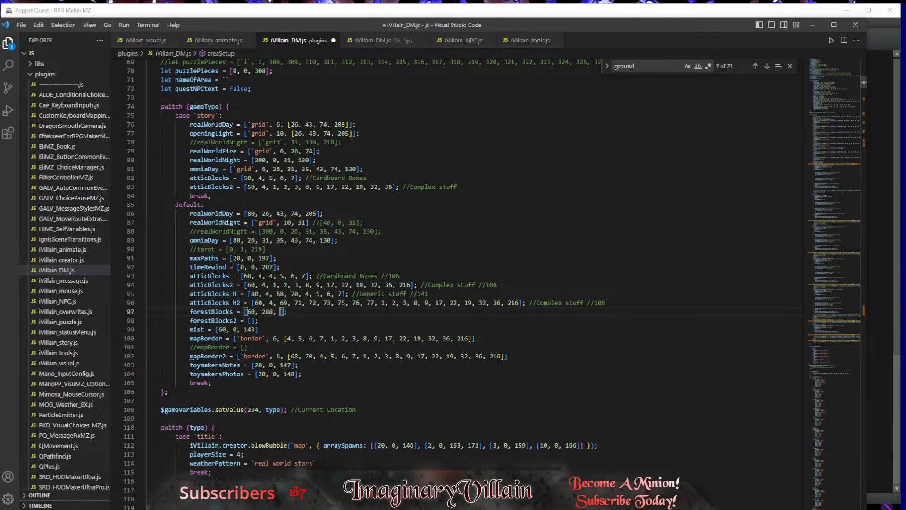
{"action": "key", "text": "Left"}
{"action": "key", "text": "BackSpace"}
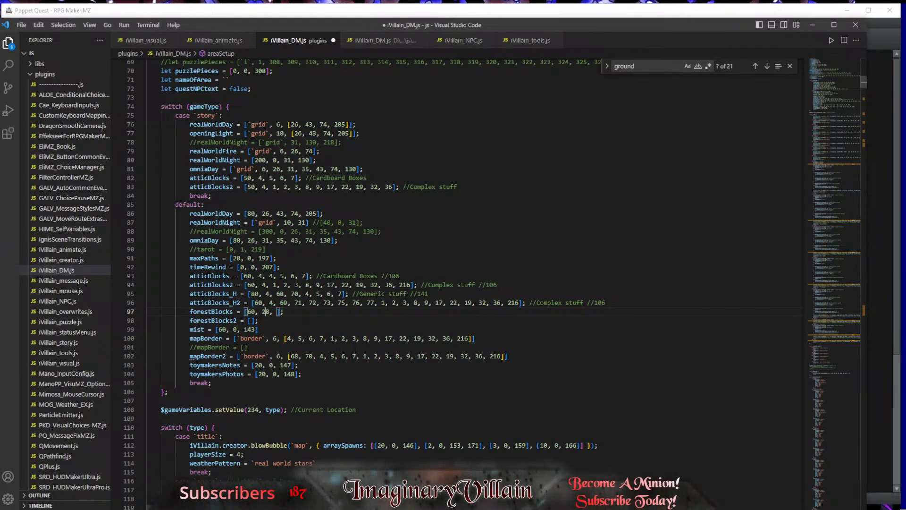
{"action": "type", "text": "9"}
{"action": "key", "text": "Right"}
{"action": "key", "text": "Right"}
{"action": "key", "text": "Right"}
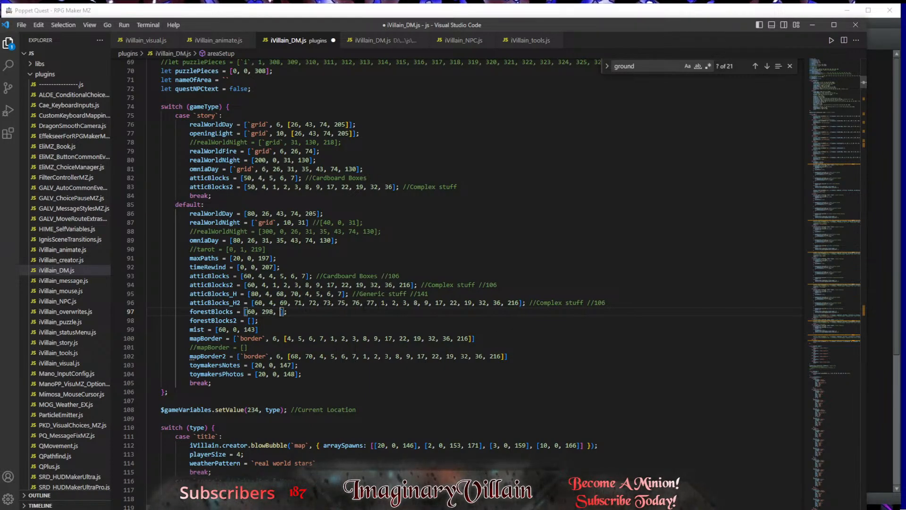
{"action": "type", "text": "299"}
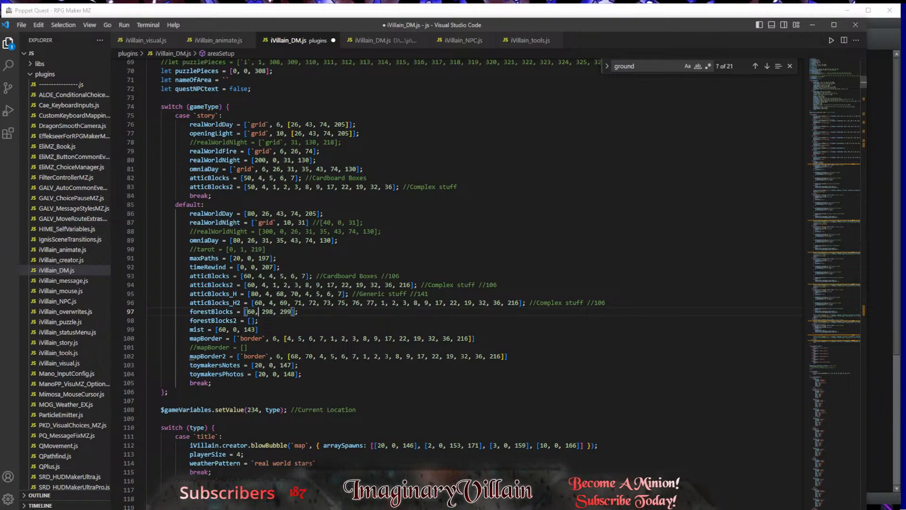
{"action": "type", "text": "4,"}
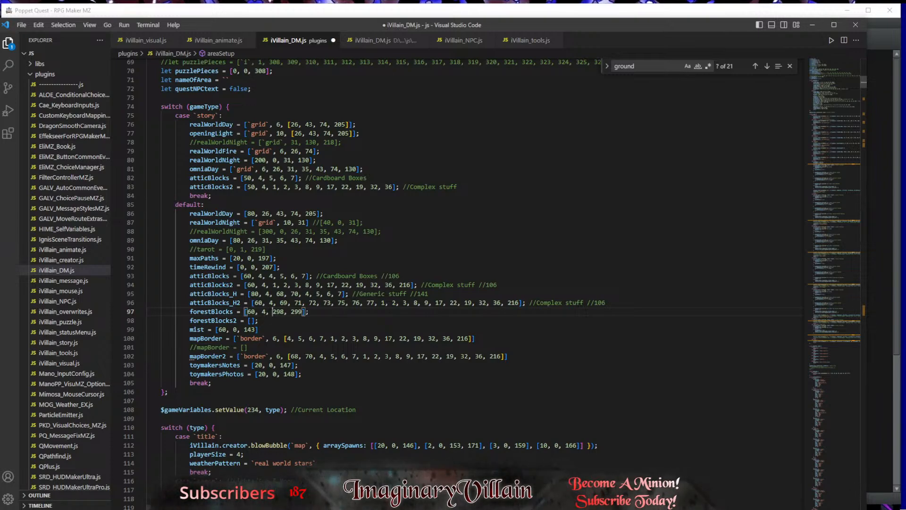
Step: Copy the leading values 60, 4 from forestBlocks into the empty forestBlocks2 array
{"action": "key", "text": "ctrl+shift+Left"}
{"action": "key", "text": "ctrl+shift+Left"}
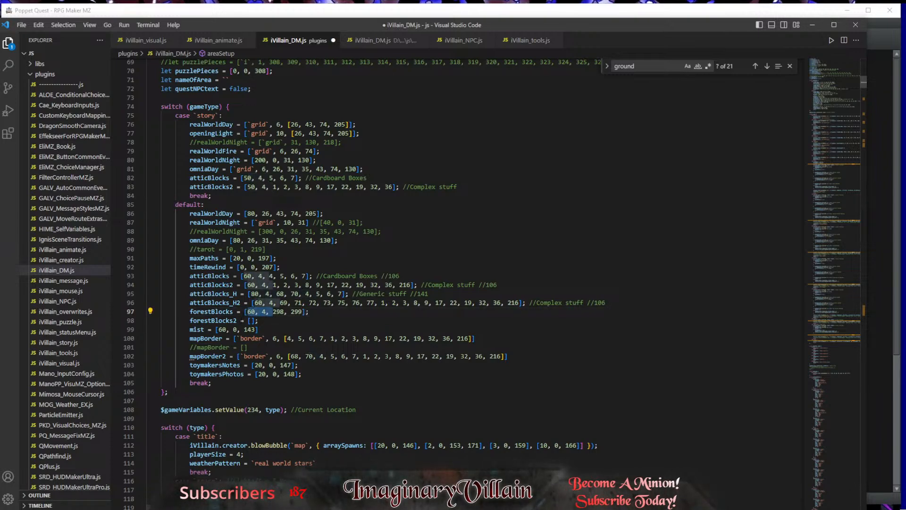
{"action": "key", "text": "ctrl+c"}
{"action": "key", "text": "Down"}
{"action": "key", "text": "Right"}
{"action": "key", "text": "ctrl+v"}
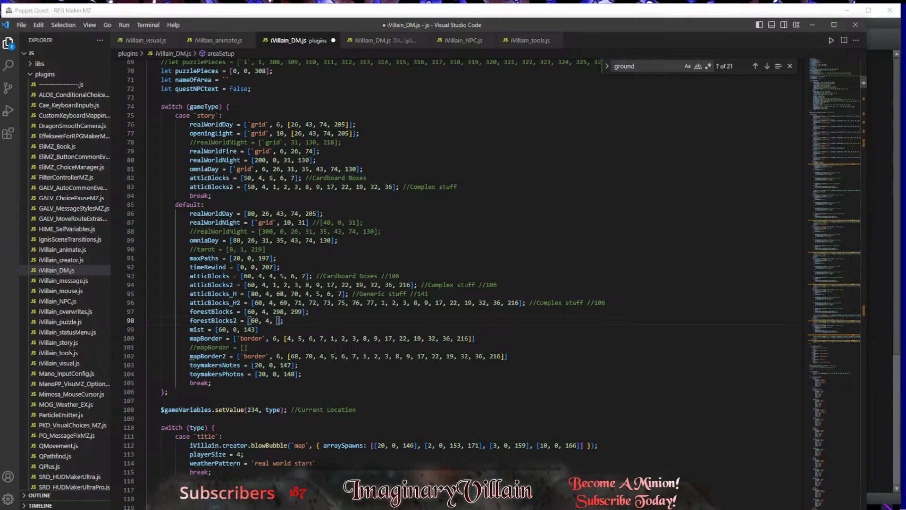
Step: Add the copied event IDs 84–89, 91, 92, 94, 103–107 and 294–297 to forestBlocks2 and save iVillain_DM.js
{"action": "key", "text": "alt+Tab"}
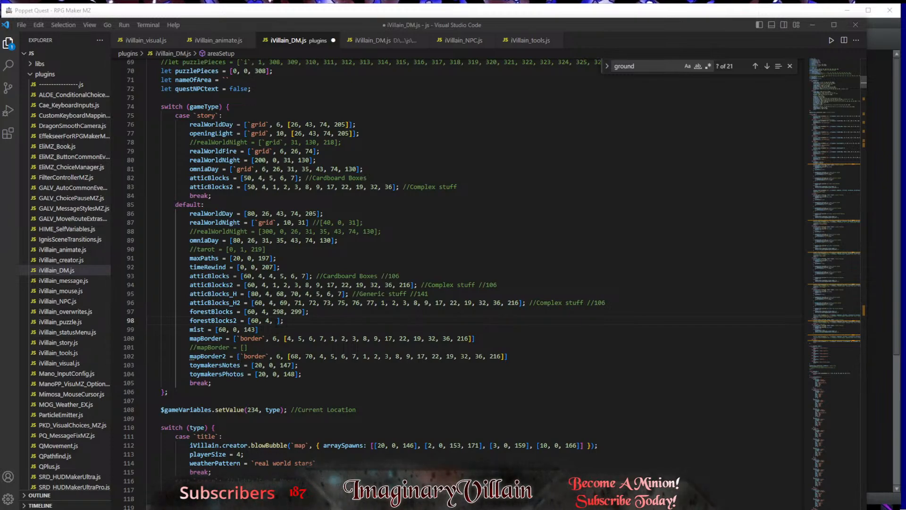
{"action": "key", "text": "alt+Tab"}
{"action": "key", "text": "ctrl+v"}
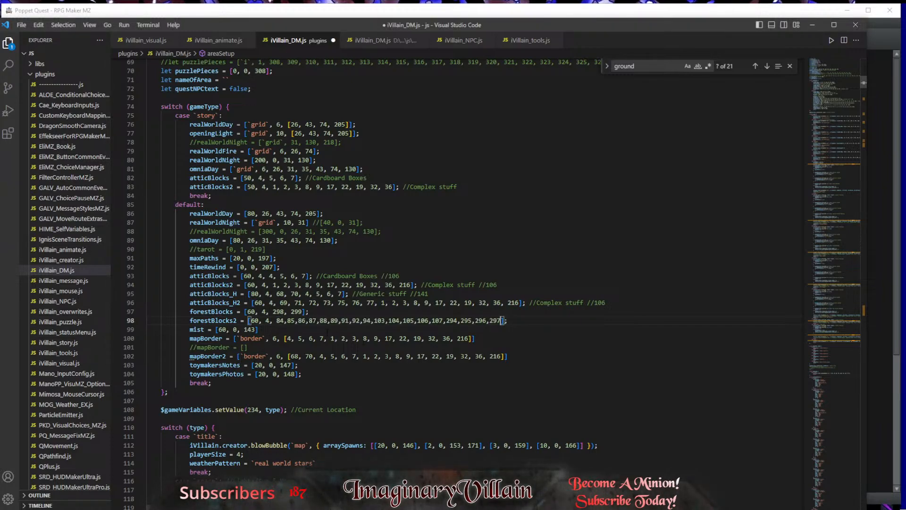
{"action": "key", "text": "ctrl+s"}
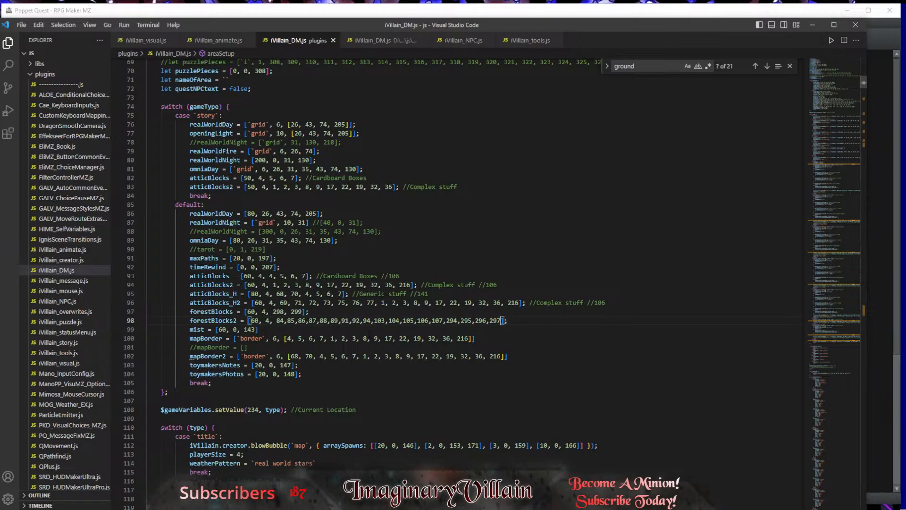
Step: Replace atticBlocks with forestBlocks in the attic case's active arraySpawns list in iVillain_DM.js
{"action": "scroll", "coordinate": [482, 313], "scroll_direction": "down", "scroll_amount": 20}
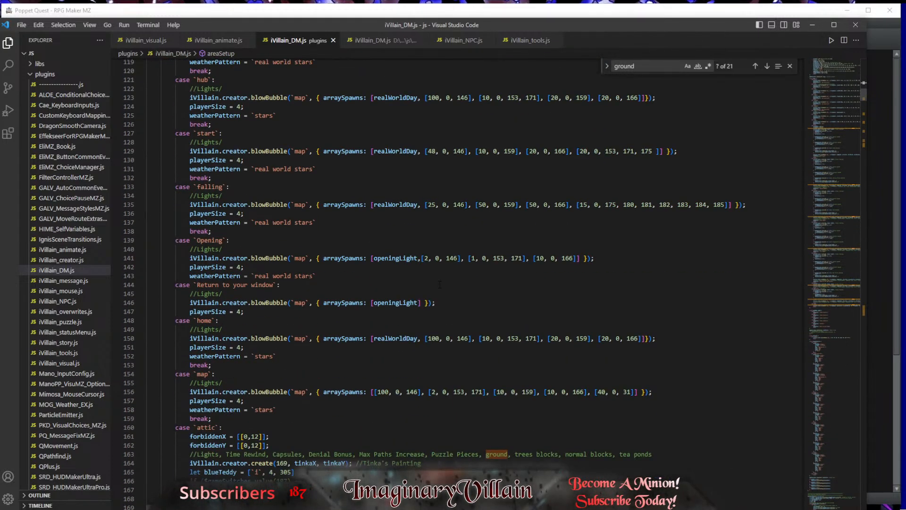
{"action": "scroll", "coordinate": [482, 314], "scroll_direction": "down", "scroll_amount": 20}
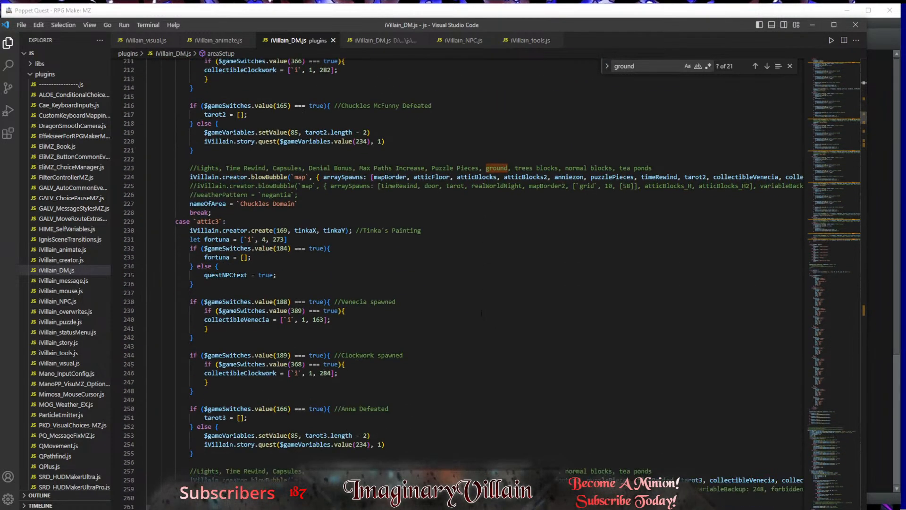
{"action": "scroll", "coordinate": [479, 312], "scroll_direction": "down", "scroll_amount": 7}
{"action": "scroll", "coordinate": [472, 313], "scroll_direction": "up", "scroll_amount": 13}
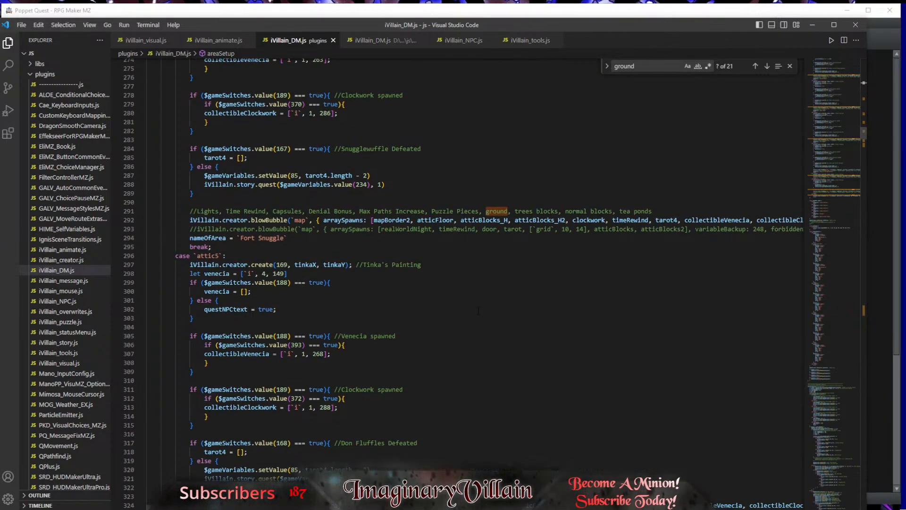
{"action": "scroll", "coordinate": [472, 313], "scroll_direction": "up", "scroll_amount": 20}
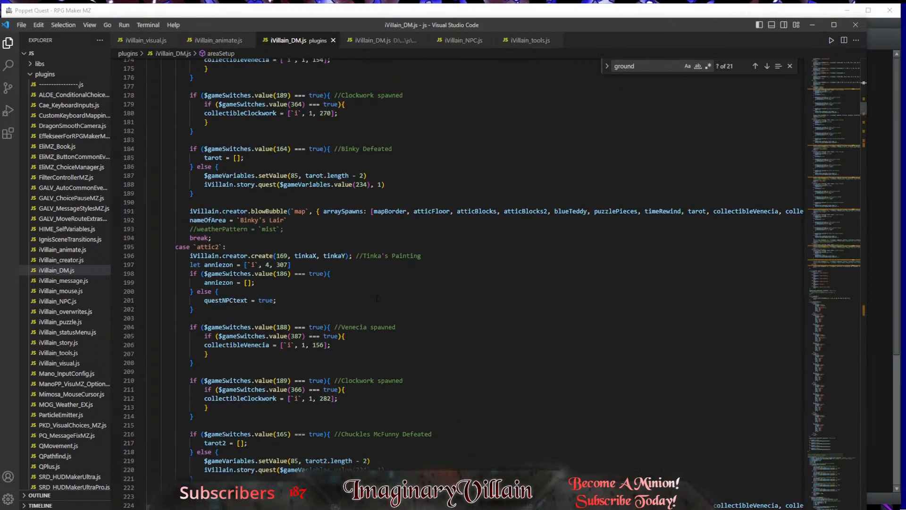
{"action": "scroll", "coordinate": [377, 298], "scroll_direction": "up", "scroll_amount": 3}
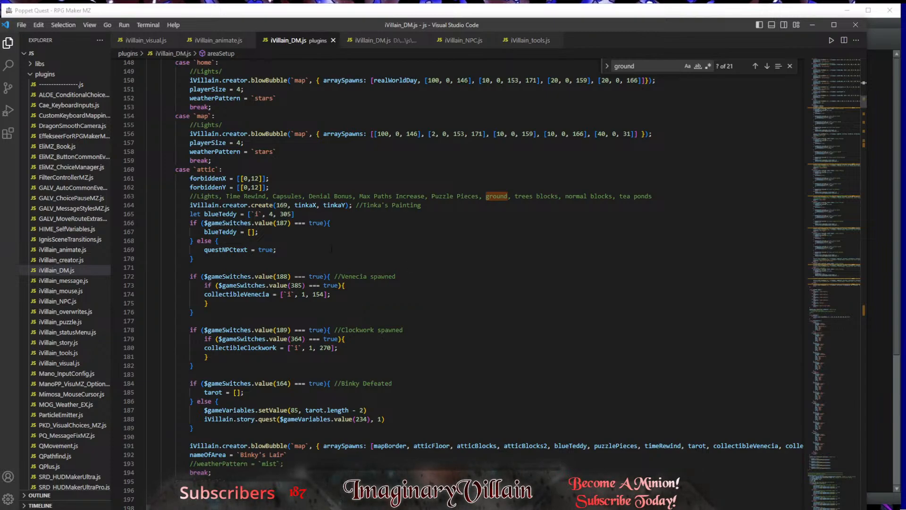
{"action": "scroll", "coordinate": [496, 375], "scroll_direction": "down", "scroll_amount": 2}
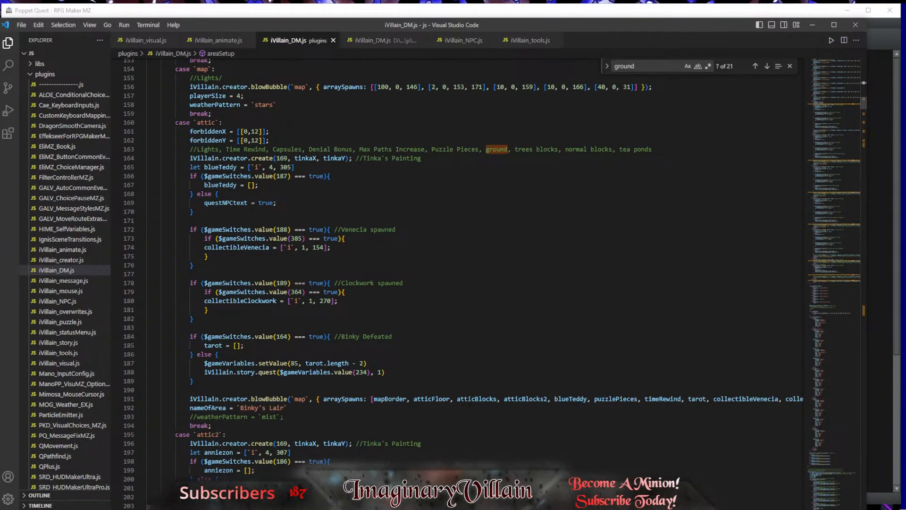
{"action": "left_click_drag", "start_coordinate": [457, 399], "coordinate": [475, 399]}
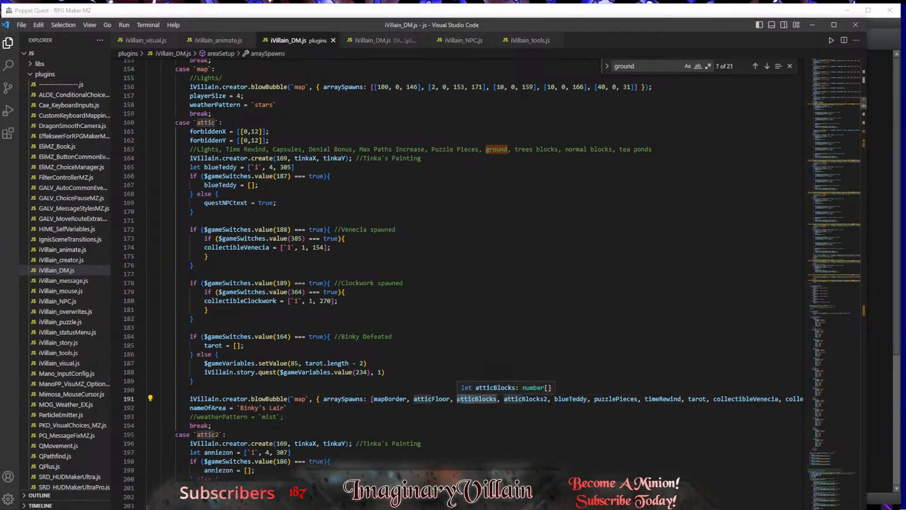
{"action": "type", "text": "forest"}
Step: Replace atticBlocks2 with forestBlocks2 in the same arraySpawns list and save iVillain_DM.js
{"action": "left_click", "coordinate": [509, 399]}
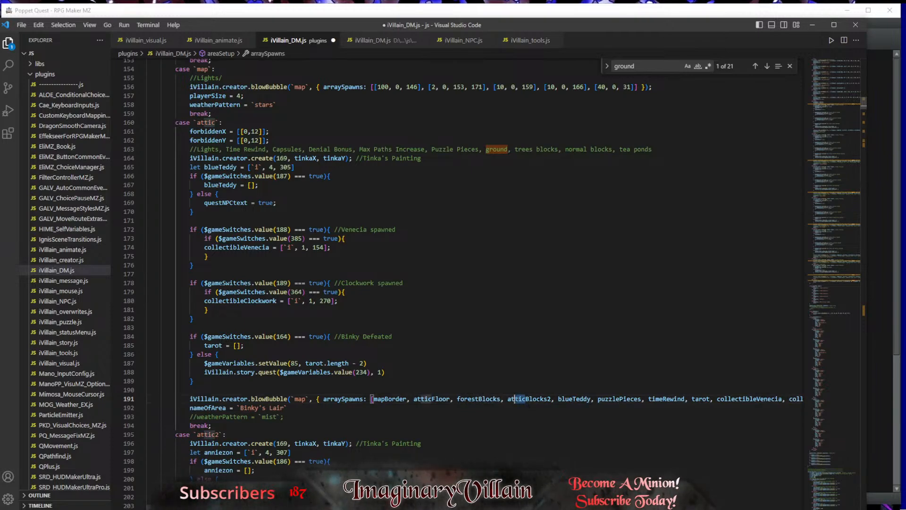
{"action": "left_click_drag", "start_coordinate": [508, 399], "coordinate": [526, 398]}
{"action": "type", "text": "forest"}
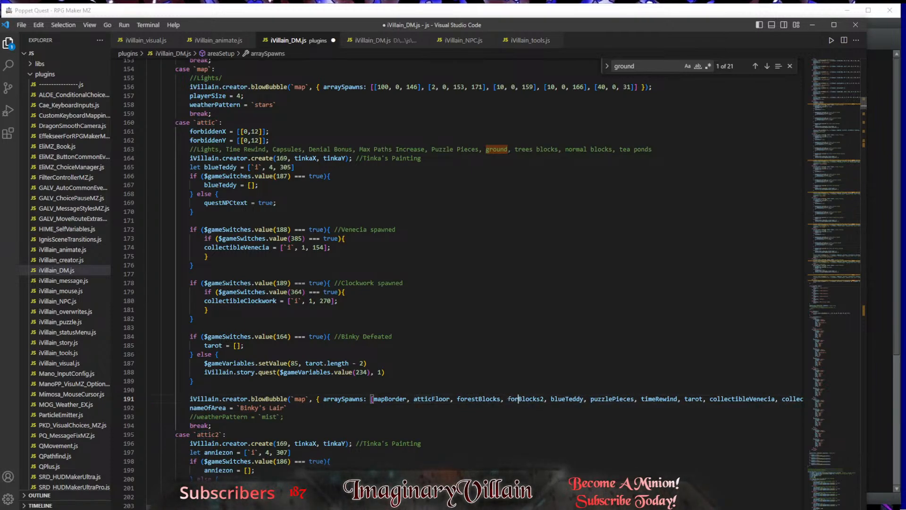
{"action": "key", "text": "ctrl+s"}
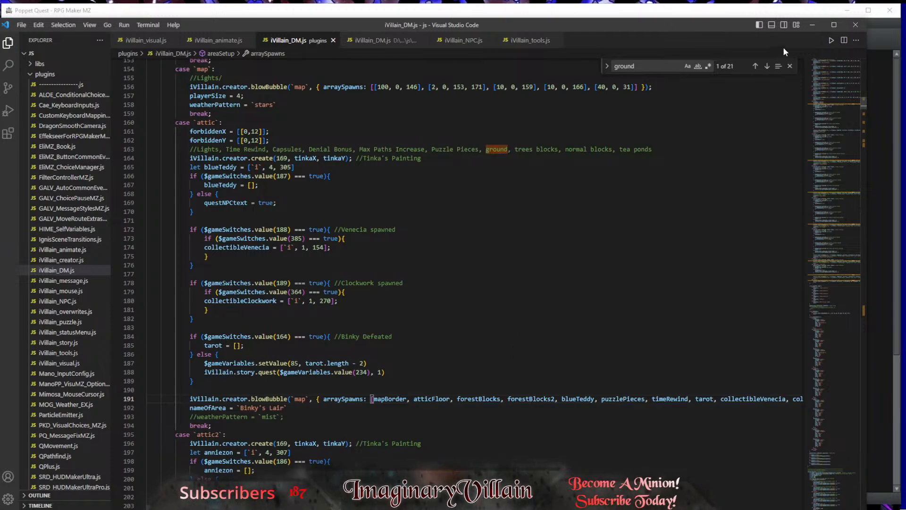
Step: Switch to RPG Maker MZ and open the Start Game (Remember Tomorrow) event on the Title Screen map
{"action": "left_click", "coordinate": [813, 24]}
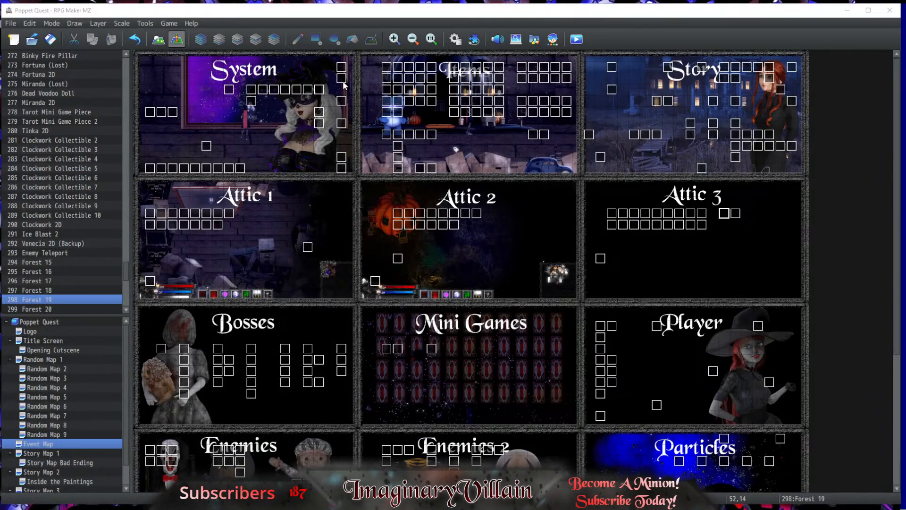
{"action": "left_click", "coordinate": [43, 340]}
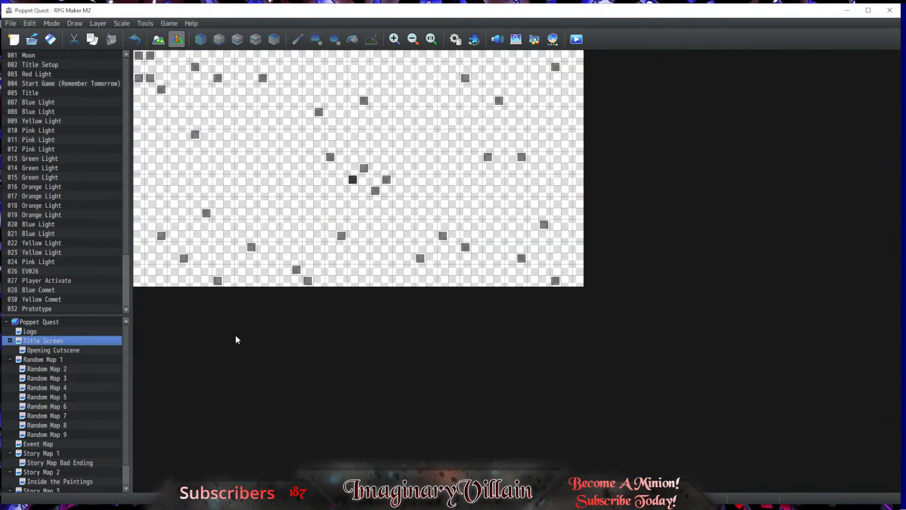
{"action": "double_click", "coordinate": [183, 259]}
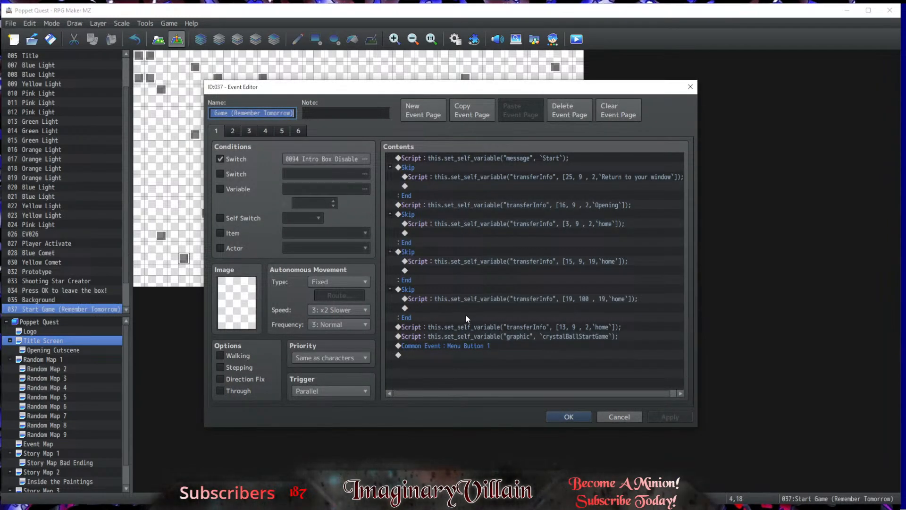
Step: Re-enable the skipped [19, 100, 19, 'home'] transferInfo script, skip the [13, 9, 2, 'home'] one, and accept the event changes
{"action": "right_click", "coordinate": [437, 293]}
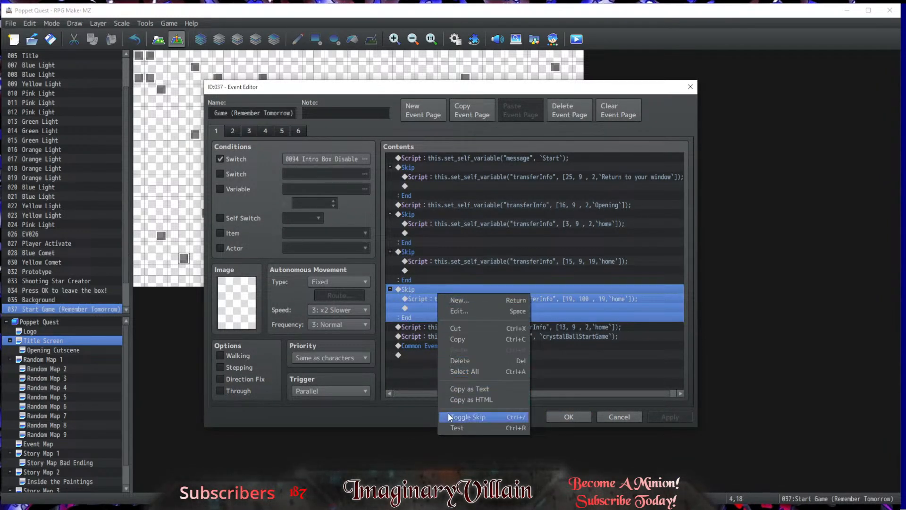
{"action": "left_click", "coordinate": [448, 413]}
{"action": "right_click", "coordinate": [452, 298]}
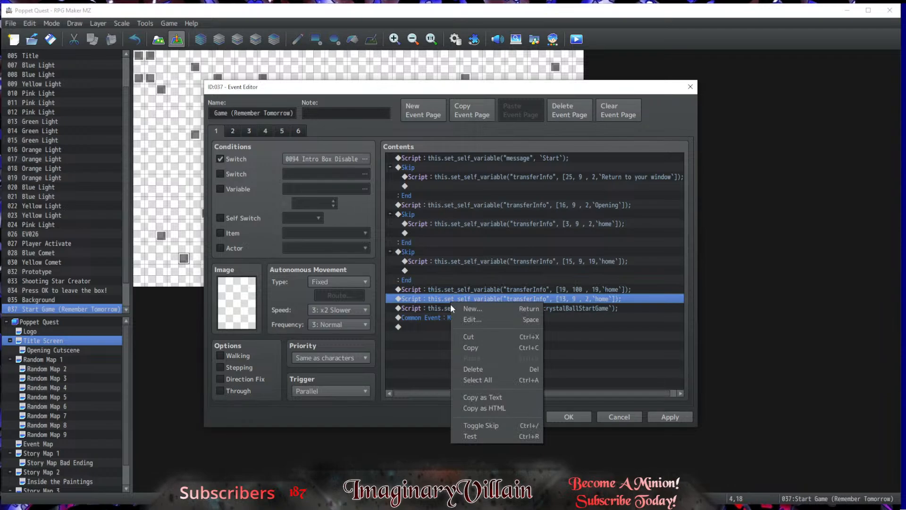
{"action": "left_click", "coordinate": [470, 424]}
{"action": "left_click", "coordinate": [555, 417]}
Step: Launch a playtest with the project changes saved and start a new game from the title screen
{"action": "left_click", "coordinate": [576, 40]}
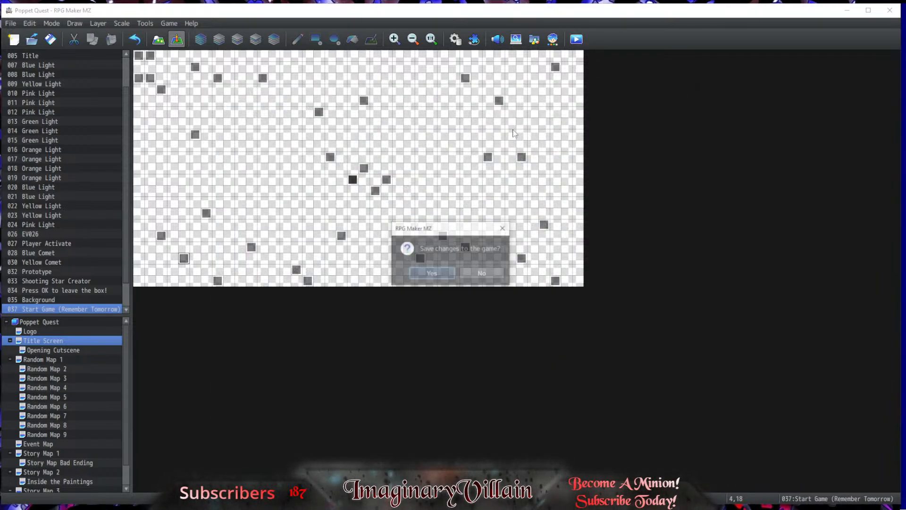
{"action": "left_click", "coordinate": [422, 277]}
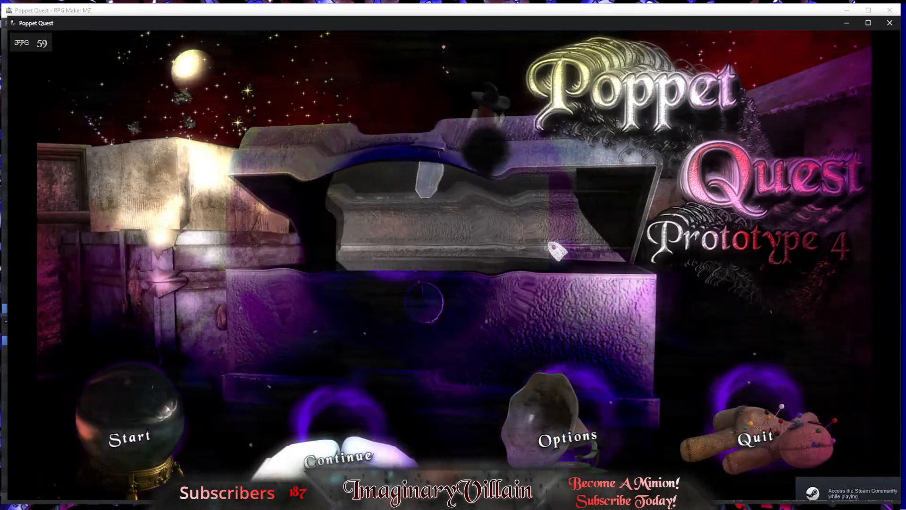
{"action": "key", "text": "Return"}
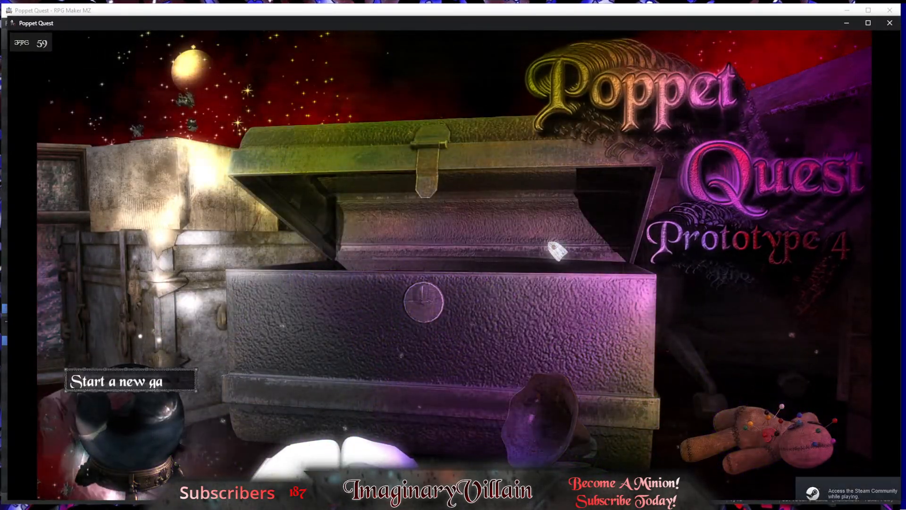
{"action": "key", "text": "Return"}
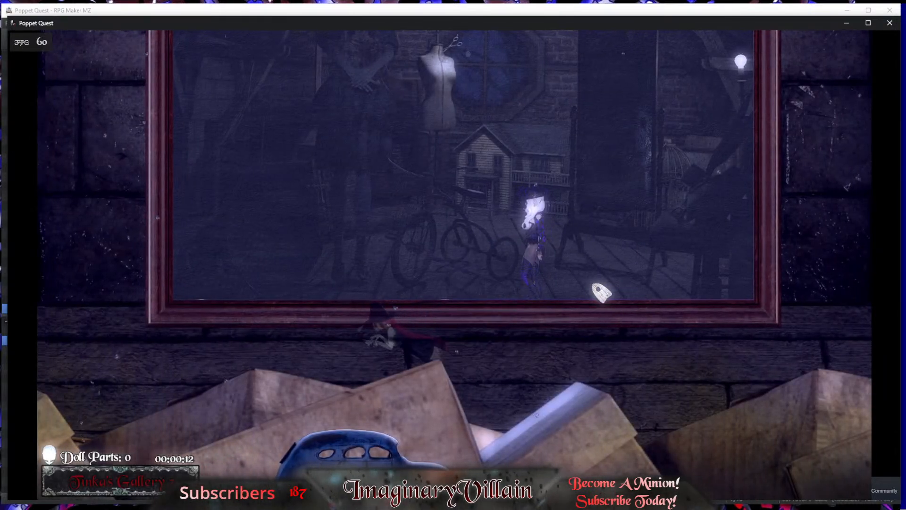
Step: Fly Poppet through Tinka's Gallery to the portal in the glowing-eyed clown heads painting and choose Yes to enter it
{"action": "key", "text": "Left"}
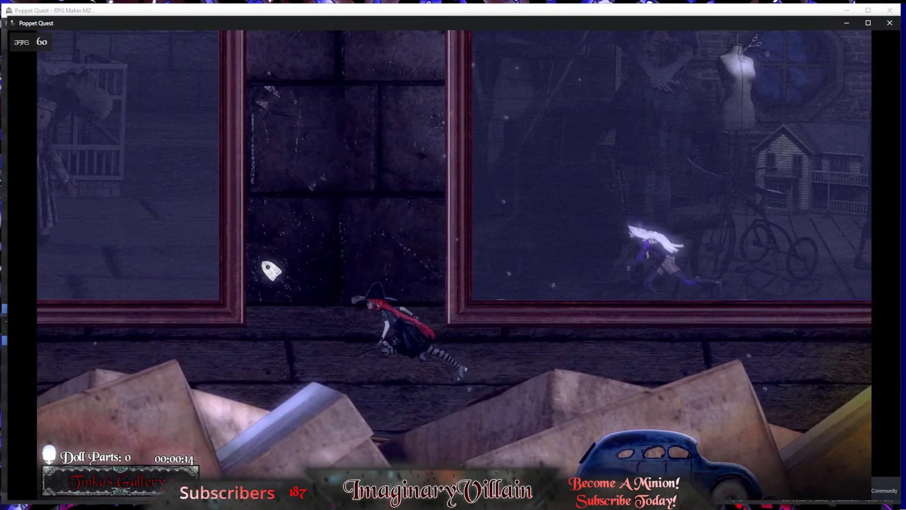
{"action": "key", "text": "Left"}
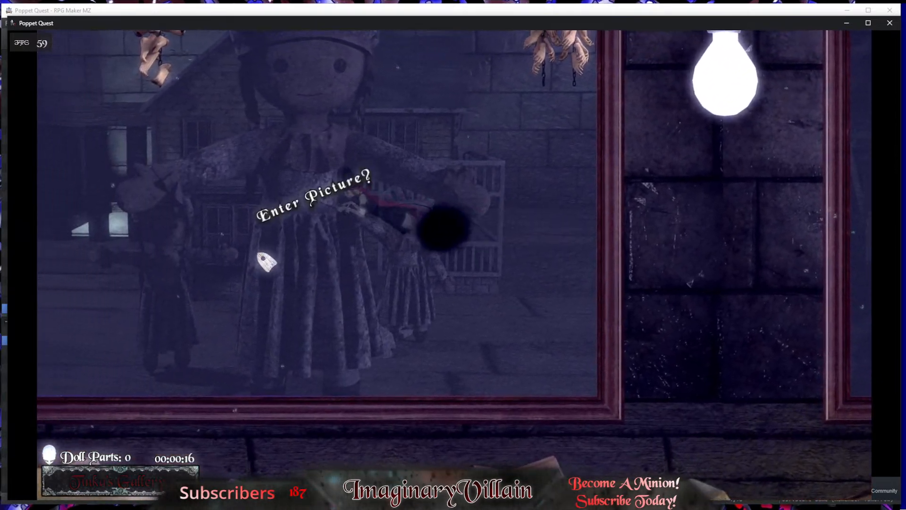
{"action": "key", "text": "Left"}
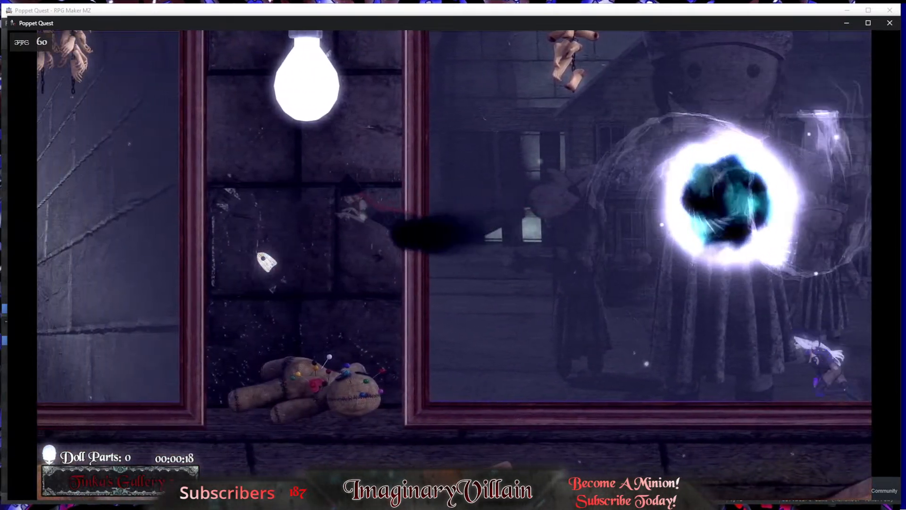
{"action": "key", "text": "Left"}
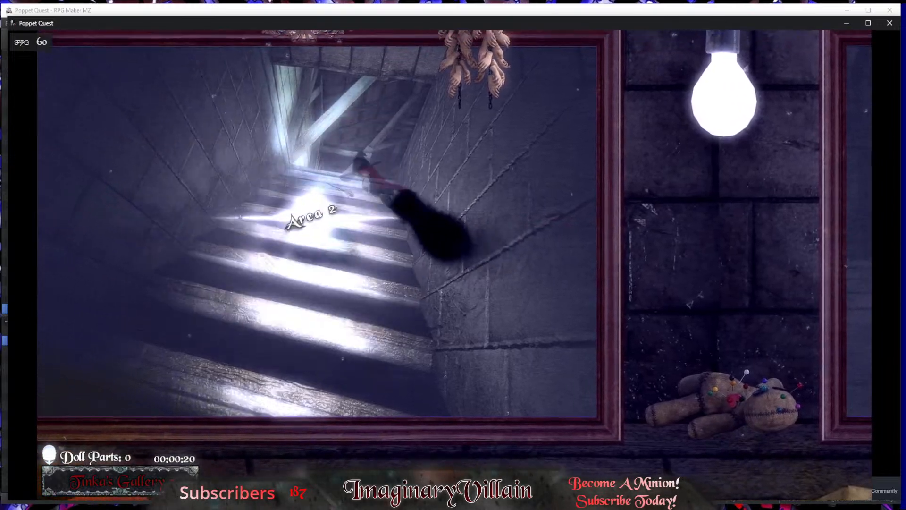
{"action": "key", "text": "Left"}
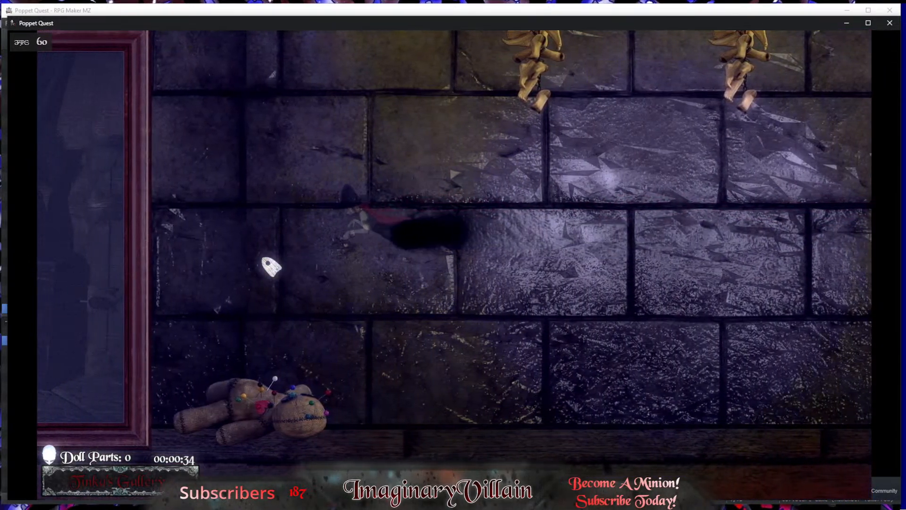
{"action": "key", "text": "Left"}
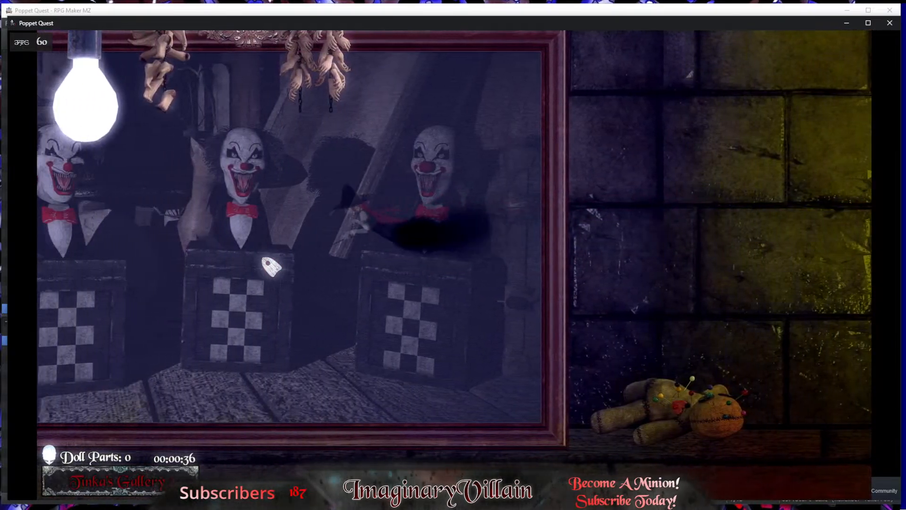
{"action": "key", "text": "Left"}
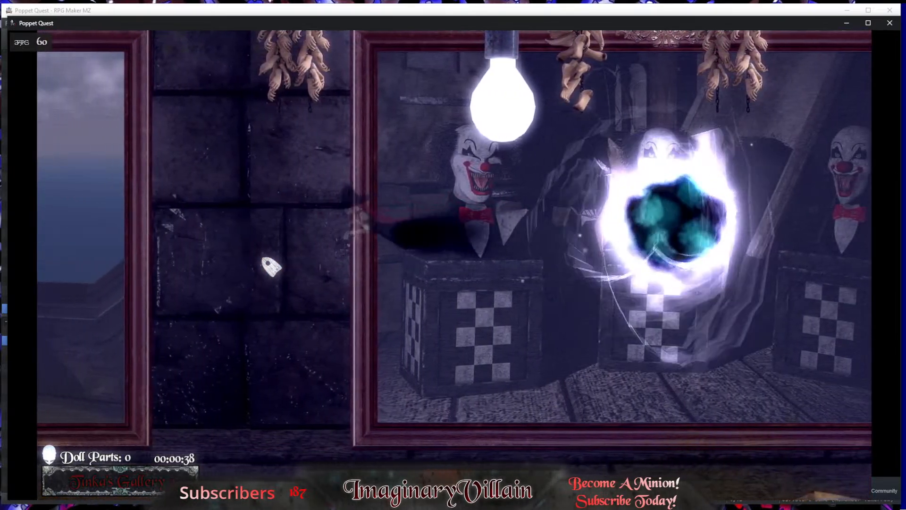
{"action": "key", "text": "Left"}
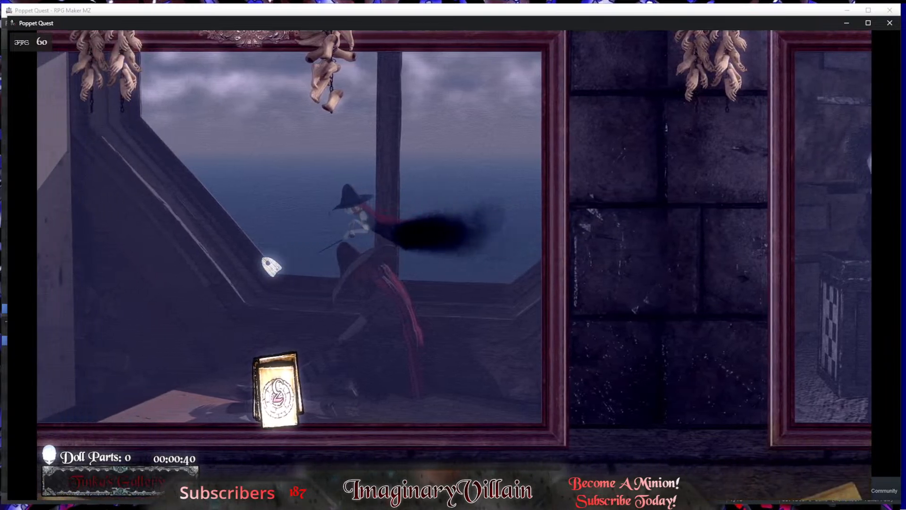
{"action": "key", "text": "Left"}
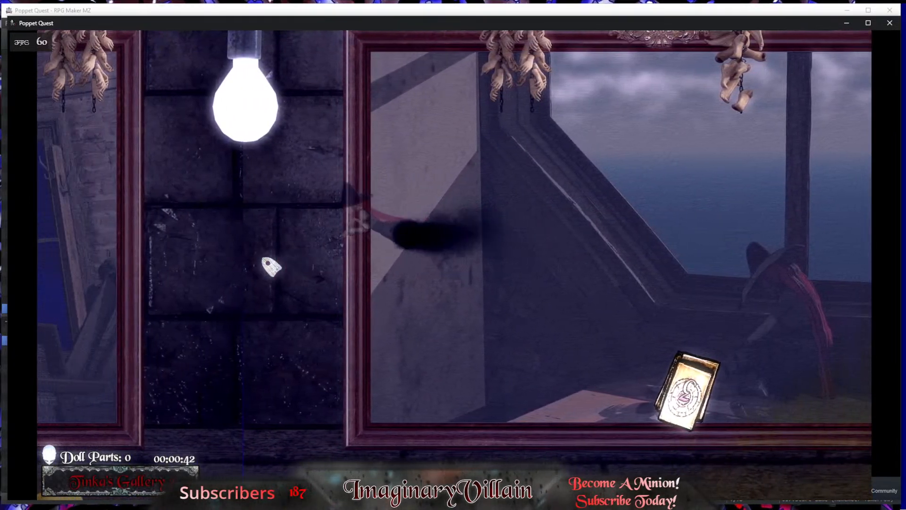
{"action": "key", "text": "Left"}
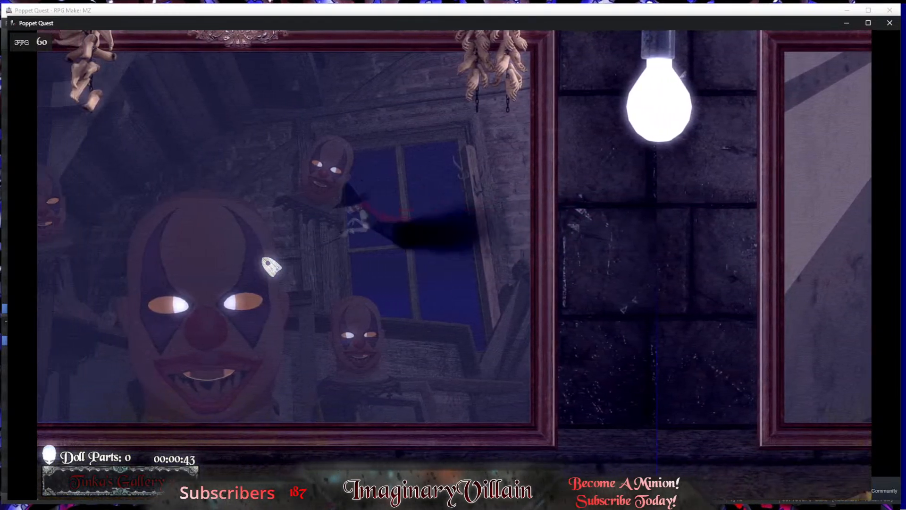
{"action": "key", "text": "Return"}
{"action": "key", "text": "Down"}
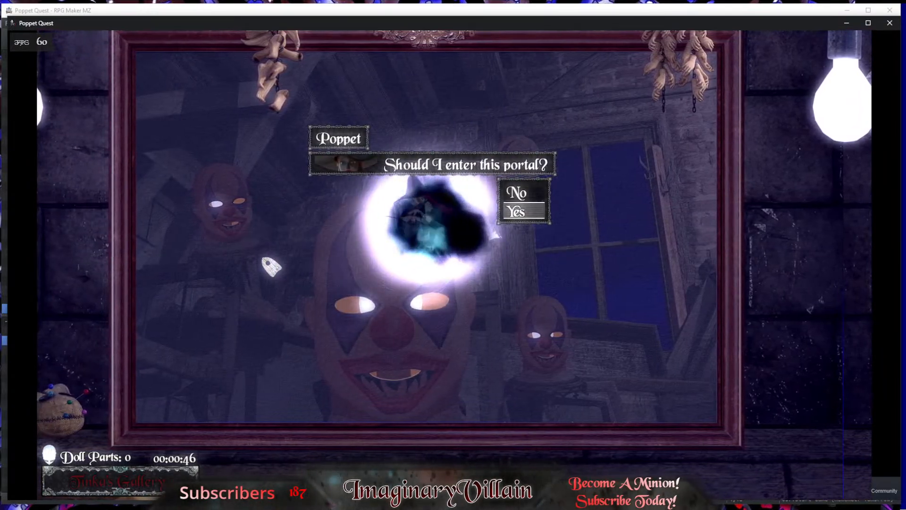
{"action": "key", "text": "Return"}
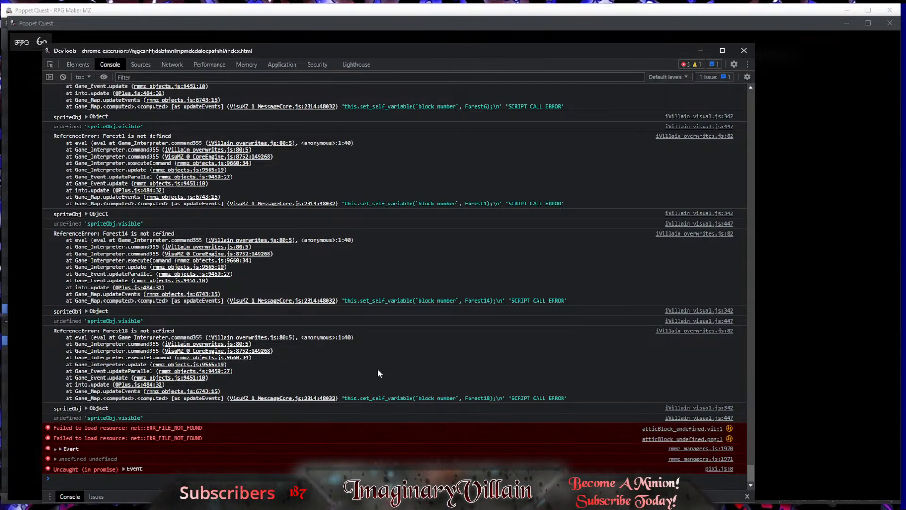
Step: Inspect the spriteObj logged after the Forest14 error in the DevTools console, including its properties and prototype
{"action": "left_click", "coordinate": [87, 311]}
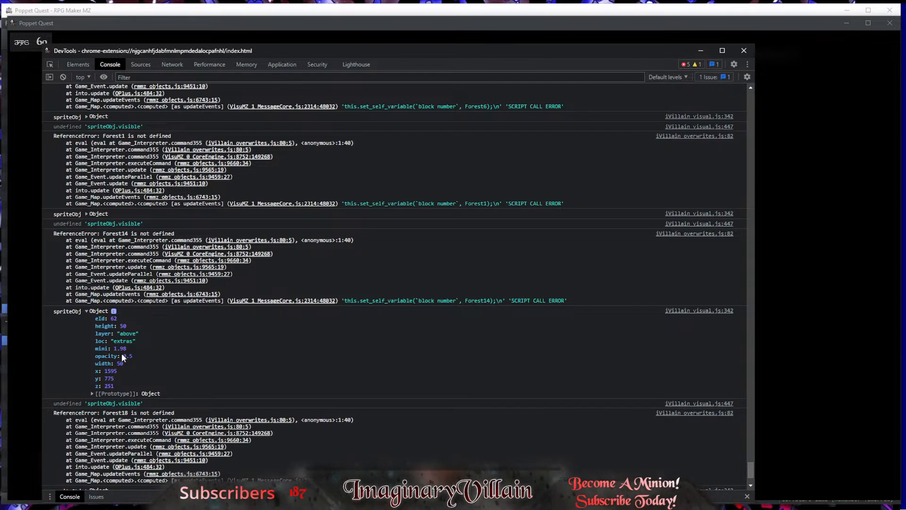
{"action": "scroll", "coordinate": [133, 364], "scroll_direction": "down", "scroll_amount": 2}
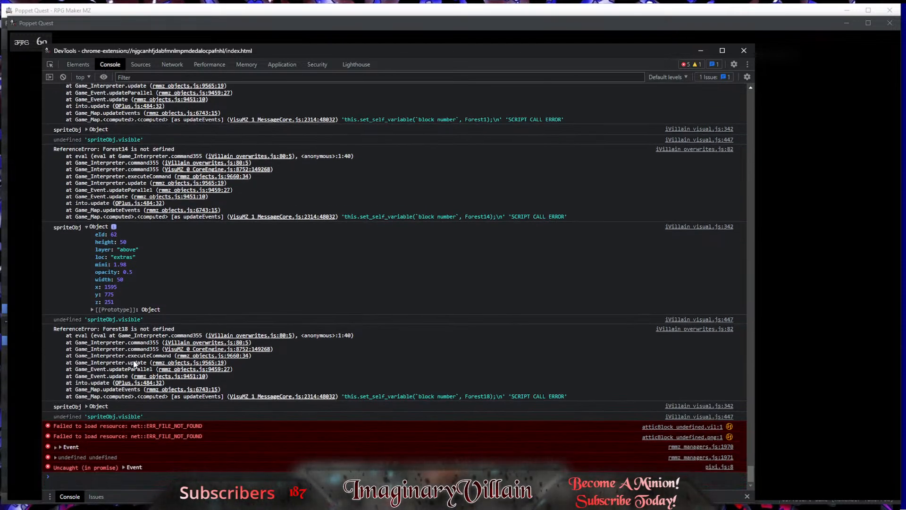
{"action": "left_click", "coordinate": [91, 309]}
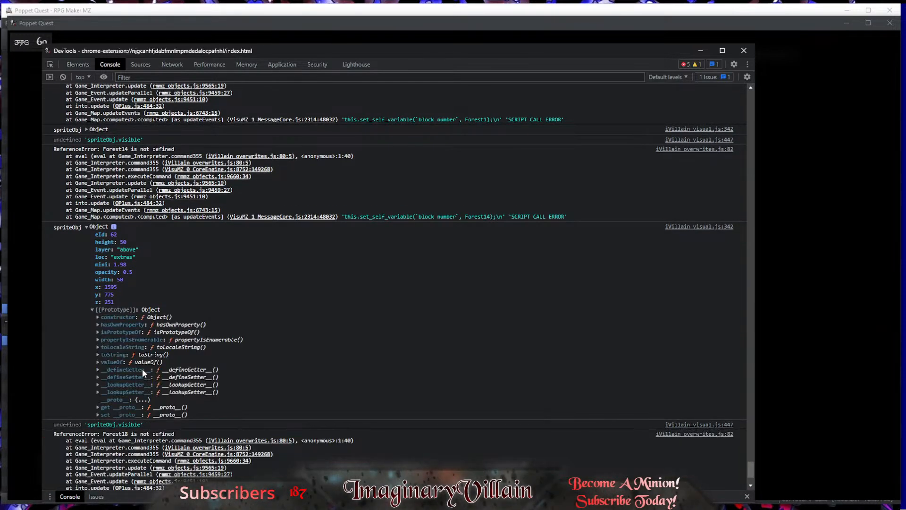
{"action": "scroll", "coordinate": [143, 369], "scroll_direction": "down", "scroll_amount": 2}
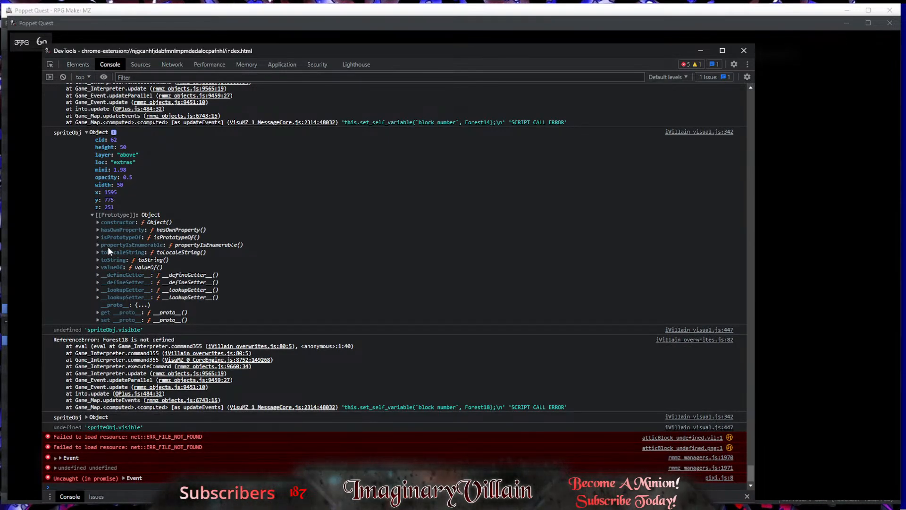
Step: Switch to iVillain_DM.js in Visual Studio Code and search the file for atticblock
{"action": "scroll", "coordinate": [107, 329], "scroll_direction": "down", "scroll_amount": 1}
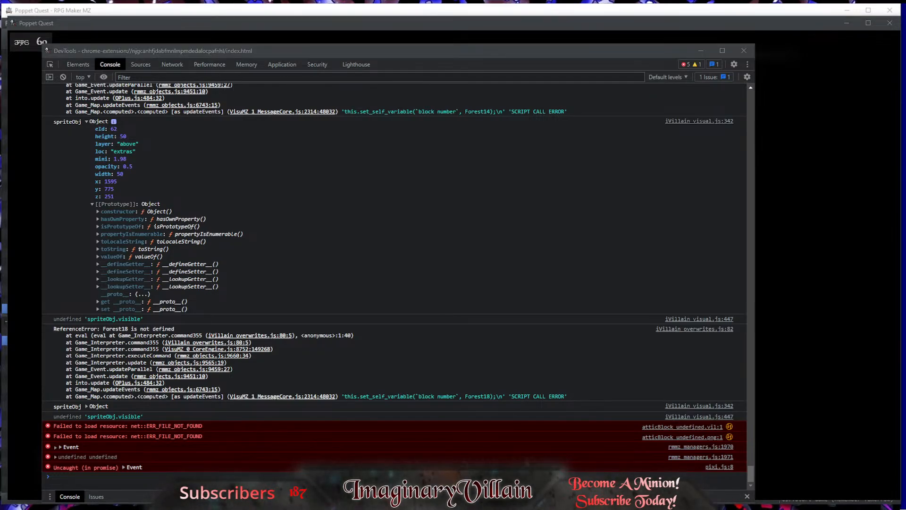
{"action": "key", "text": "alt+Tab"}
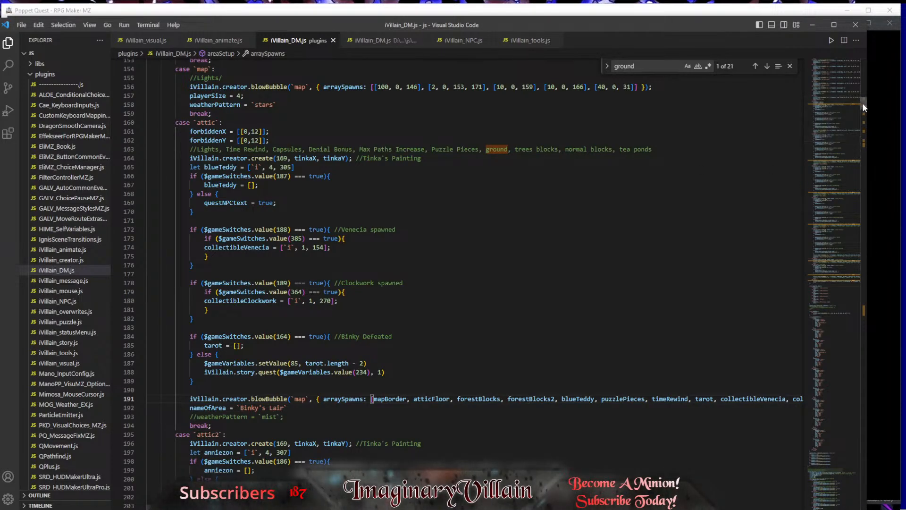
{"action": "left_click_drag", "start_coordinate": [863, 103], "coordinate": [860, 466]}
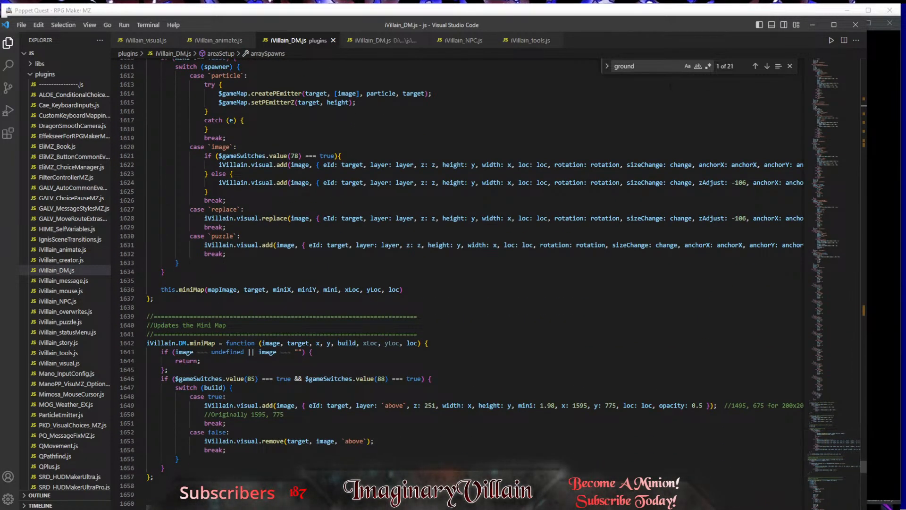
{"action": "double_click", "coordinate": [645, 71]}
{"action": "type", "text": "attickblcock"}
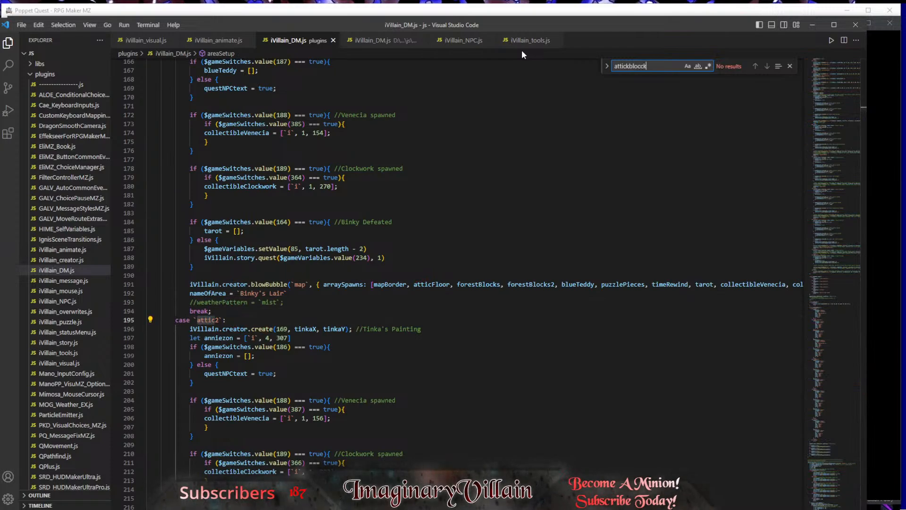
{"action": "key", "text": "BackSpace"}
{"action": "key", "text": "BackSpace"}
{"action": "type", "text": "k"}
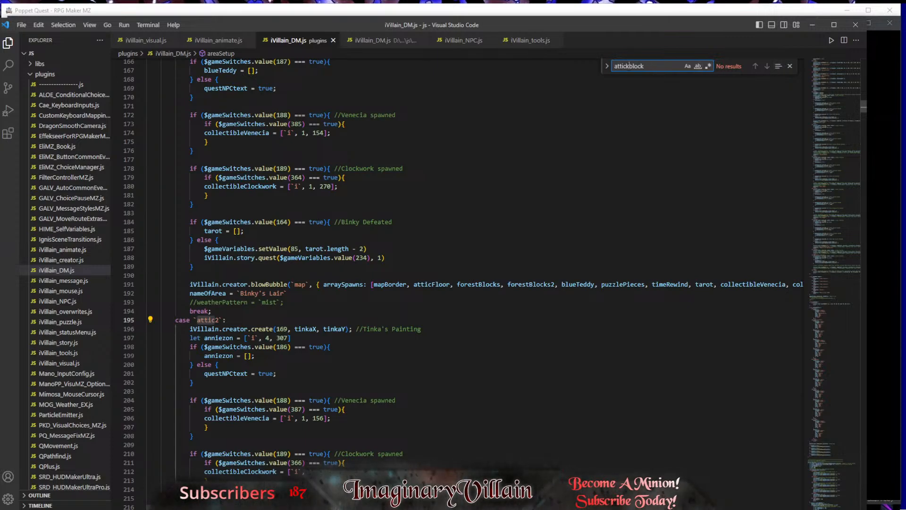
{"action": "key", "text": "BackSpace"}
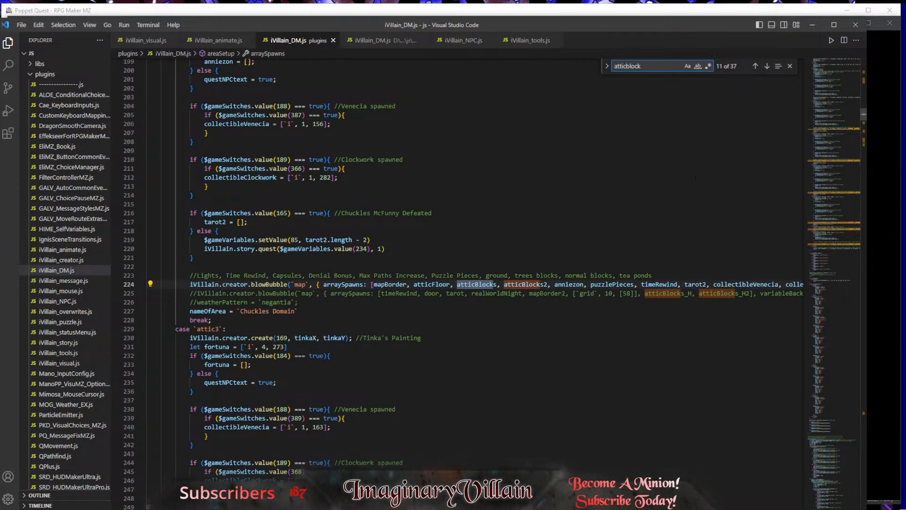
Step: Go back through the atticblock matches to the atticBlocks case that sets image and mapImage, and compare its naming with the pictures folder's files
{"action": "left_click", "coordinate": [754, 67]}
{"action": "left_click", "coordinate": [755, 67]}
{"action": "left_click", "coordinate": [755, 67]}
{"action": "left_click", "coordinate": [755, 67]}
{"action": "left_click", "coordinate": [755, 67]}
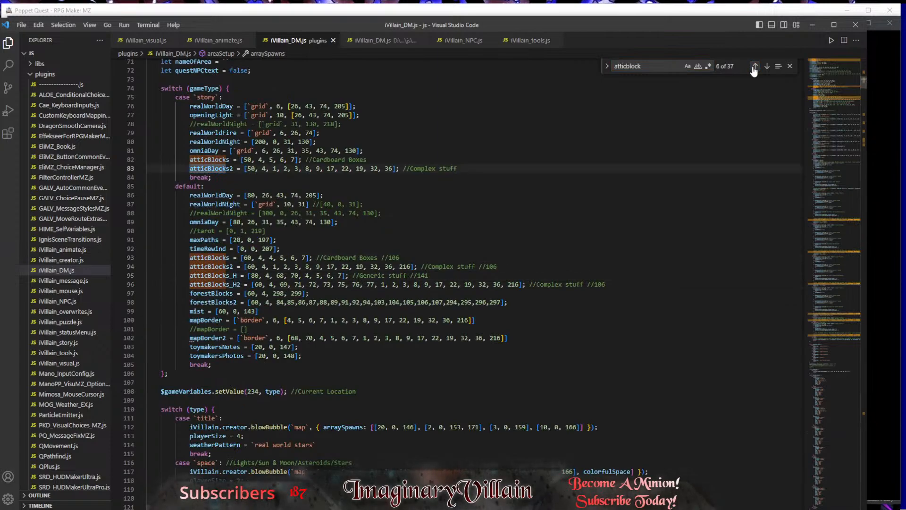
{"action": "left_click", "coordinate": [755, 67]}
{"action": "left_click", "coordinate": [755, 67]}
{"action": "left_click", "coordinate": [755, 67]}
{"action": "left_click", "coordinate": [755, 67]}
{"action": "left_click", "coordinate": [755, 67]}
{"action": "left_click", "coordinate": [754, 67]}
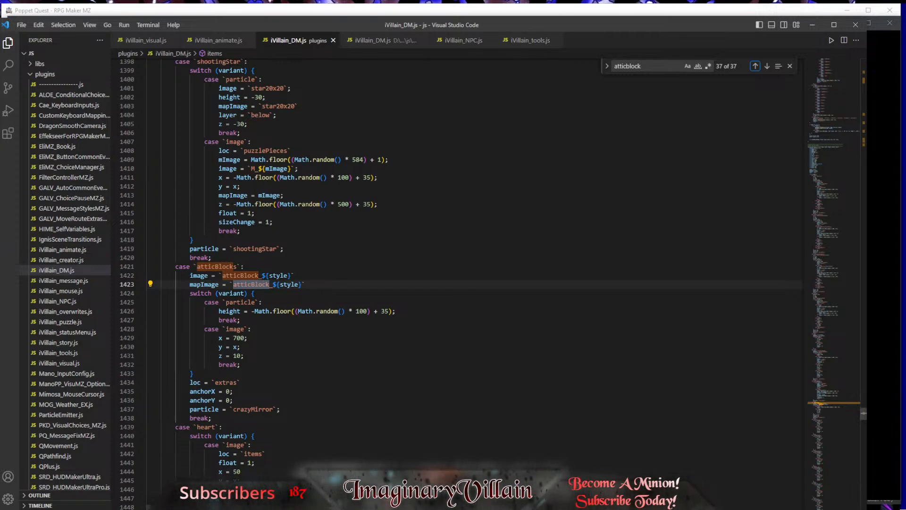
{"action": "key", "text": "alt+Tab"}
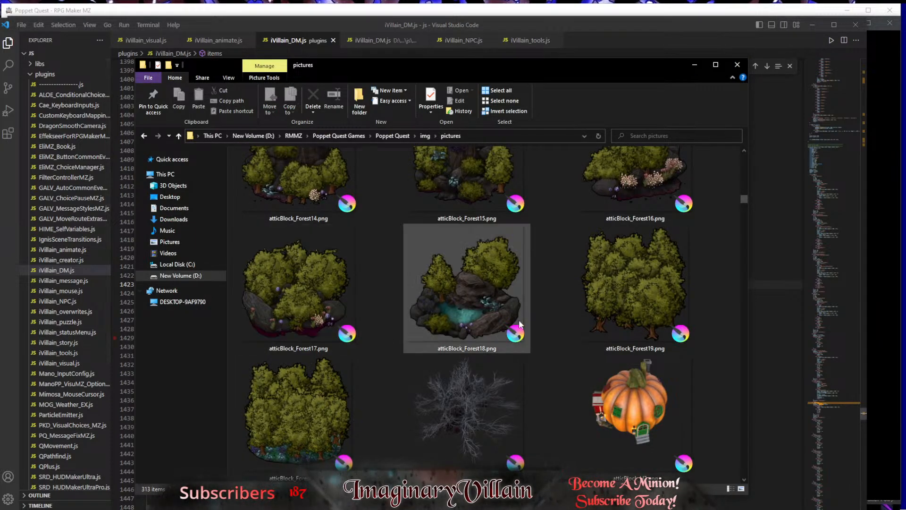
{"action": "key", "text": "alt+Tab"}
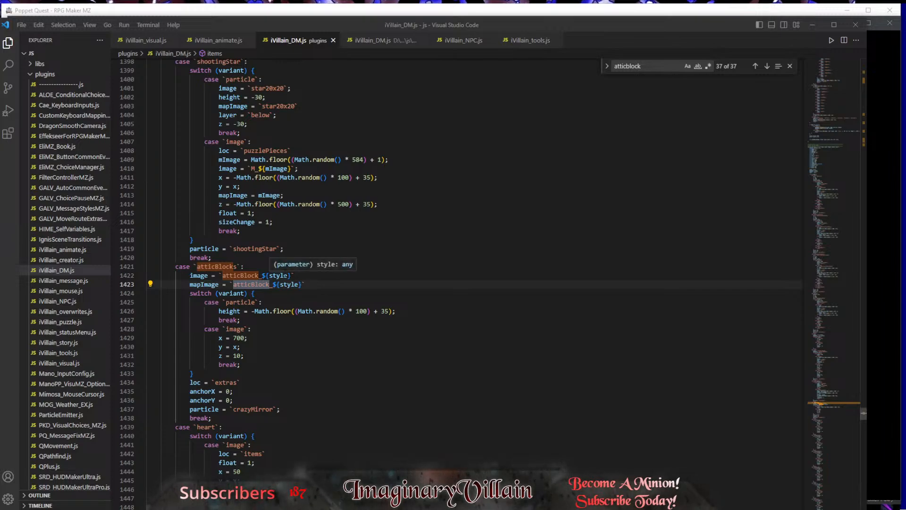
Step: Add console.log(`atticBlock`, style) as the first line of the atticBlocks case
{"action": "left_click", "coordinate": [263, 267]}
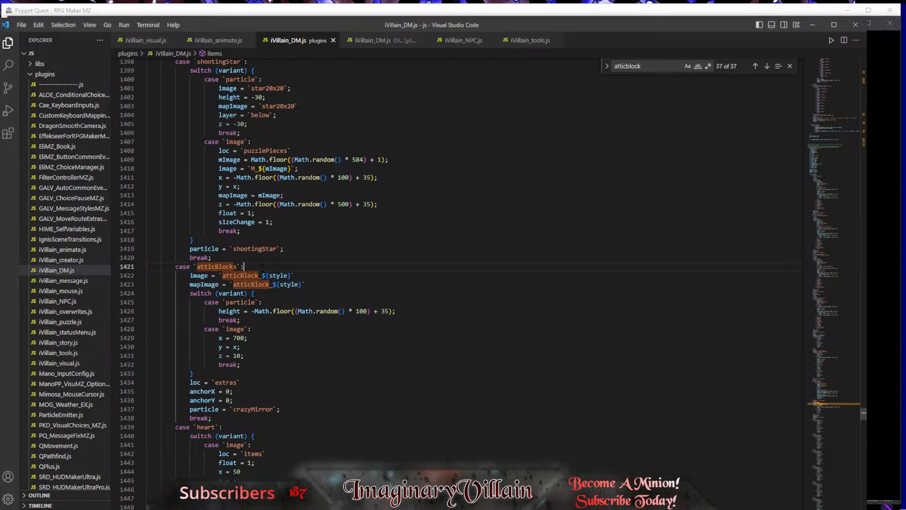
{"action": "key", "text": "Return"}
{"action": "type", "text": "console."}
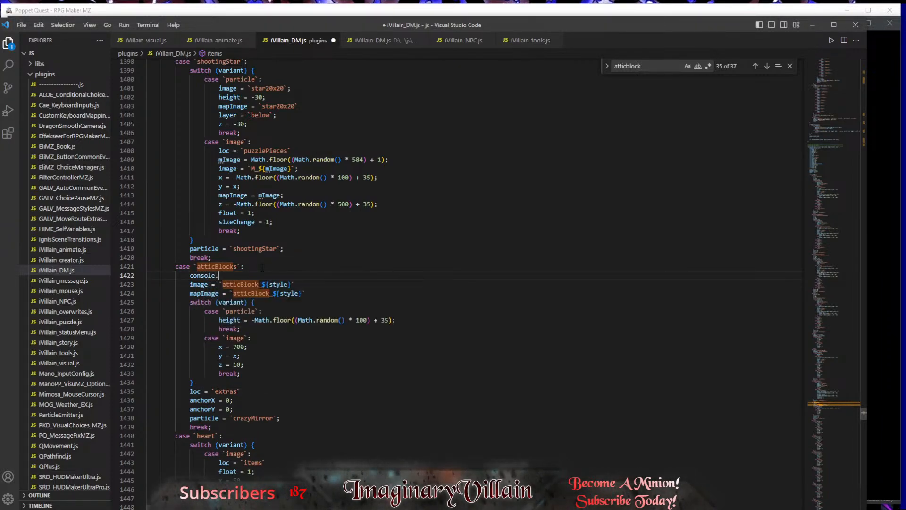
{"action": "type", "text": "log("}
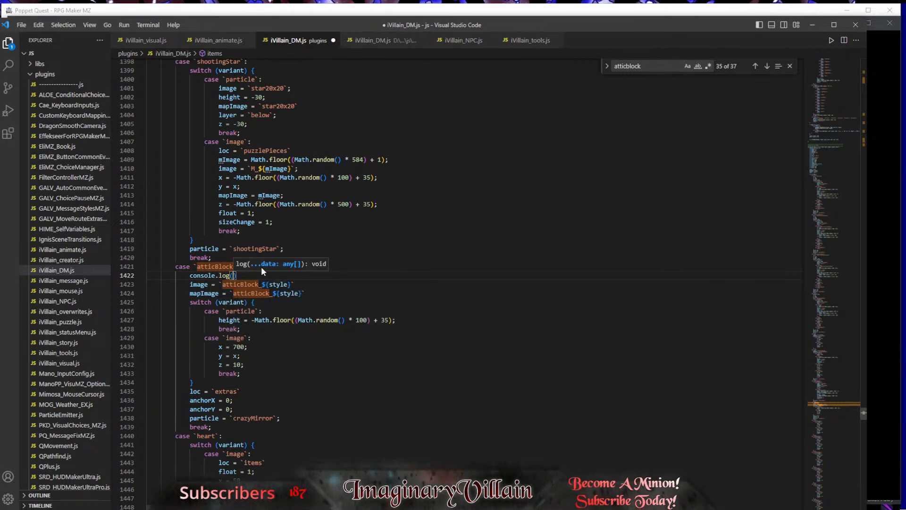
{"action": "type", "text": "`a"}
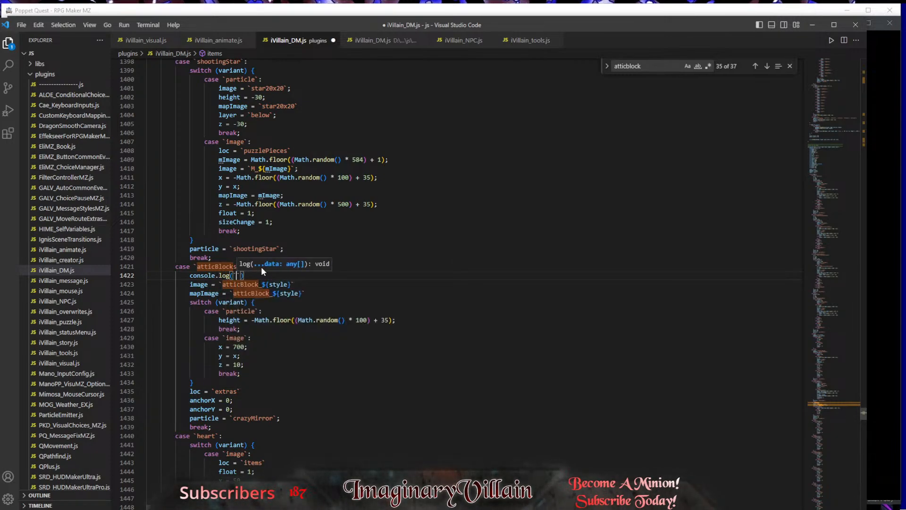
{"action": "type", "text": "ttick"}
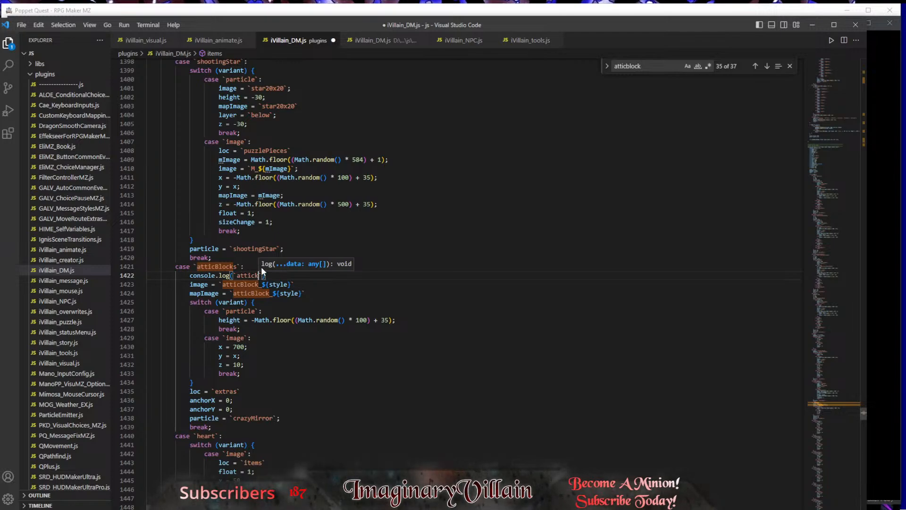
{"action": "key", "text": "BackSpace"}
{"action": "type", "text": "Blo"}
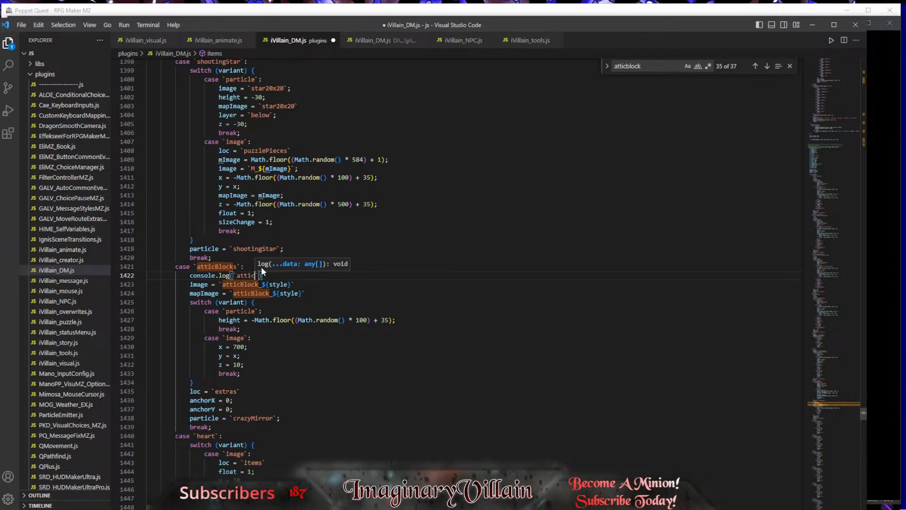
{"action": "type", "text": "ck`"}
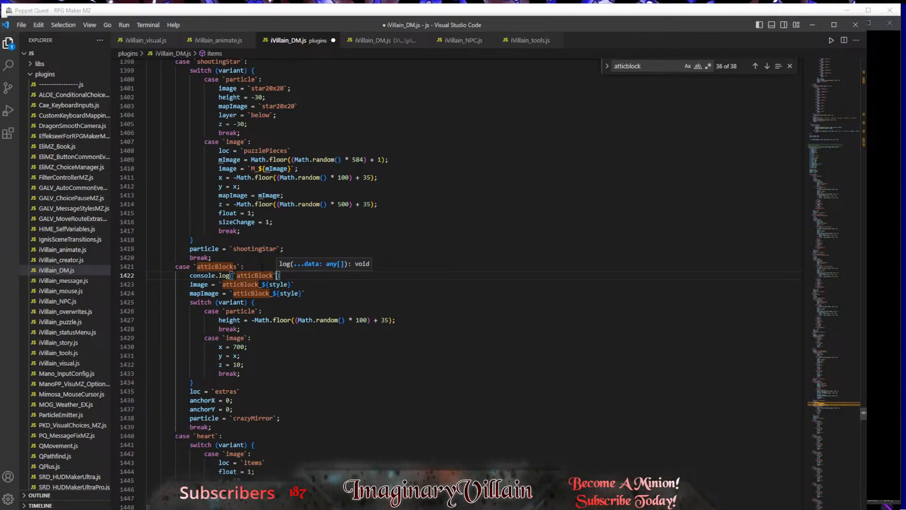
{"action": "type", "text": ","}
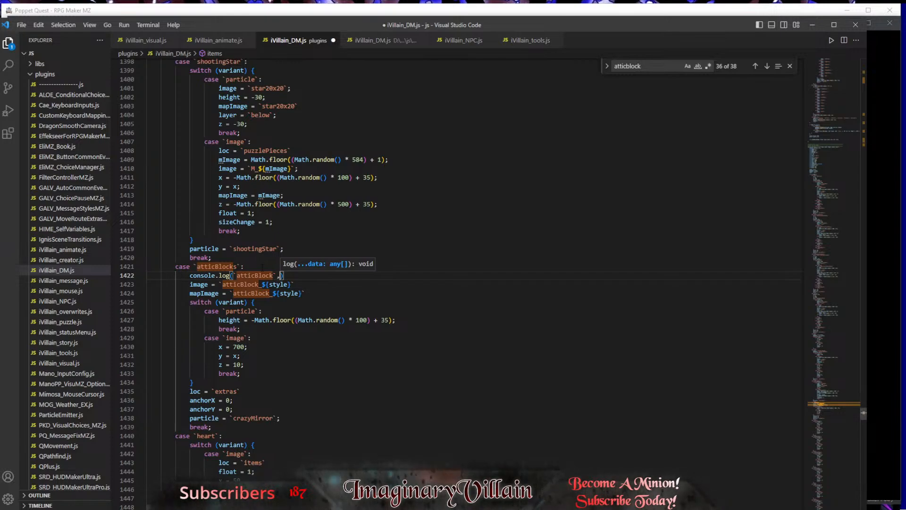
{"action": "type", "text": " style"}
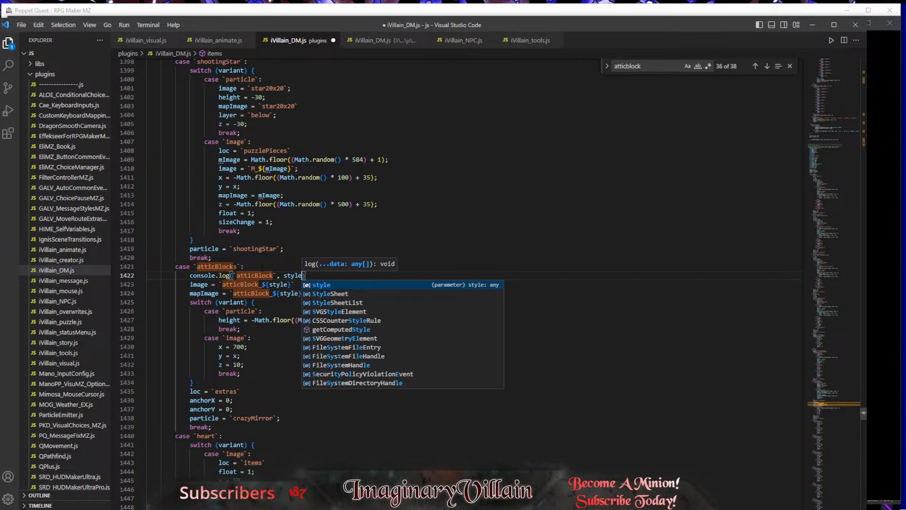
{"action": "key", "text": "Escape"}
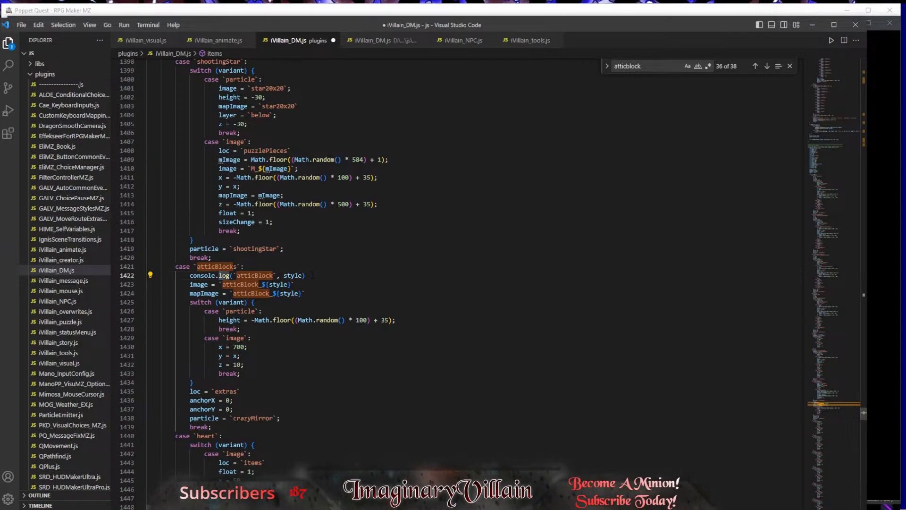
Step: Move the console.log(`atticBlock`, style) line below the mapImage assignment in the atticBlocks case
{"action": "left_click_drag", "start_coordinate": [306, 275], "coordinate": [192, 275]}
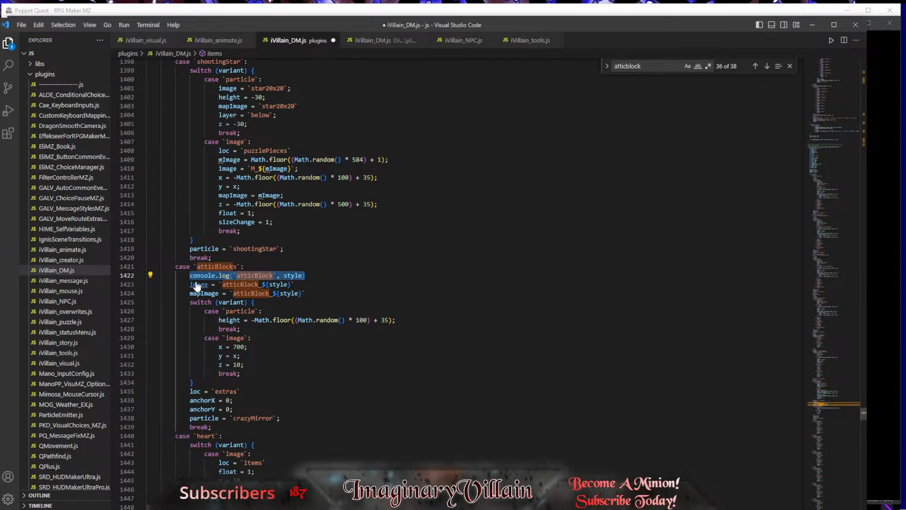
{"action": "key", "text": "BackSpace"}
{"action": "left_click", "coordinate": [317, 293]}
{"action": "key", "text": "Return"}
{"action": "type", "text": "console.log(`atticBlock`, style)"}
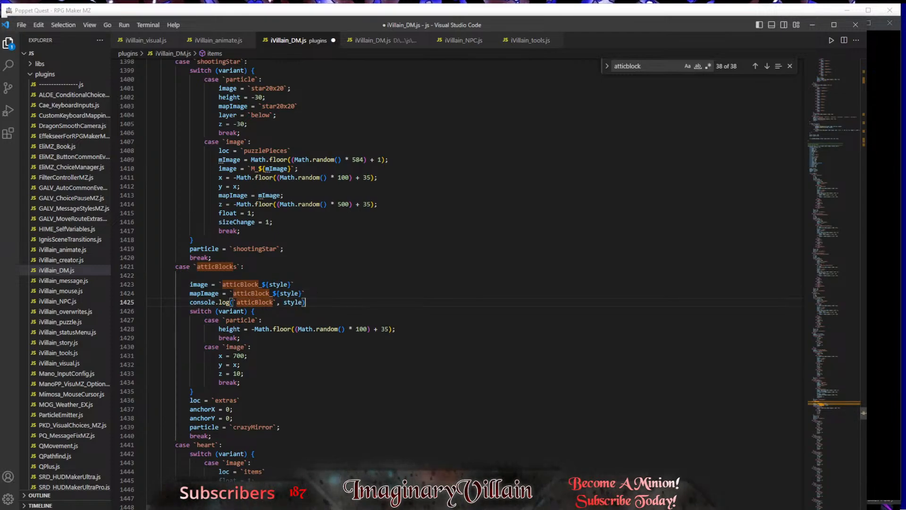
Step: Add image as a third argument of the atticBlock console.log call and save iVillain_DM.js
{"action": "key", "text": "Left"}
{"action": "type", "text": ", image"}
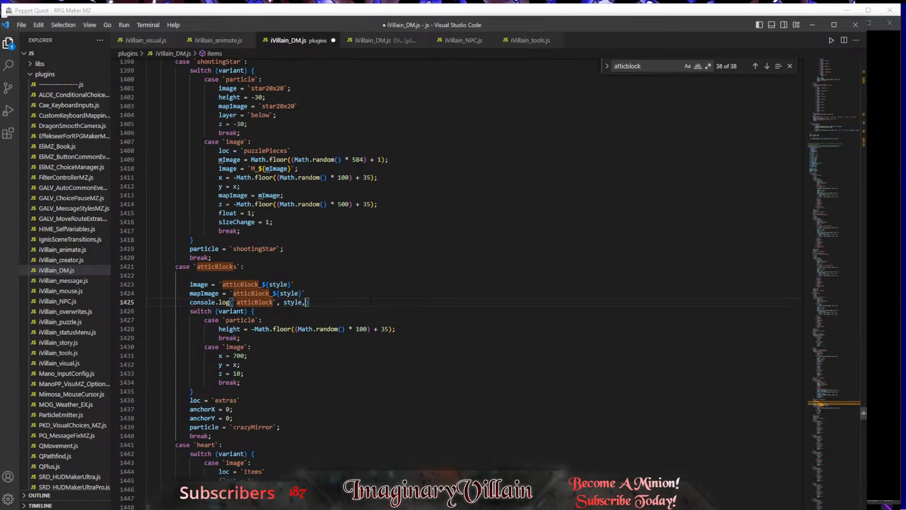
{"action": "key", "text": "ctrl+s"}
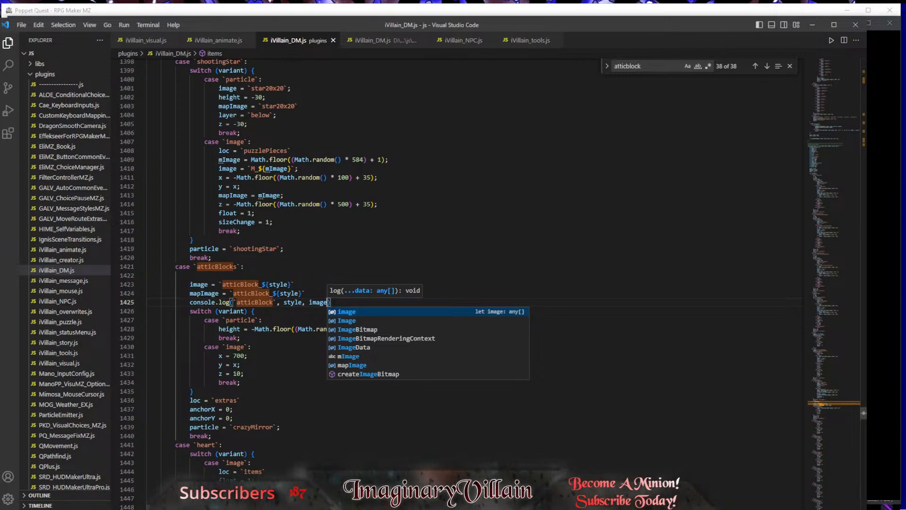
{"action": "left_click", "coordinate": [190, 276]}
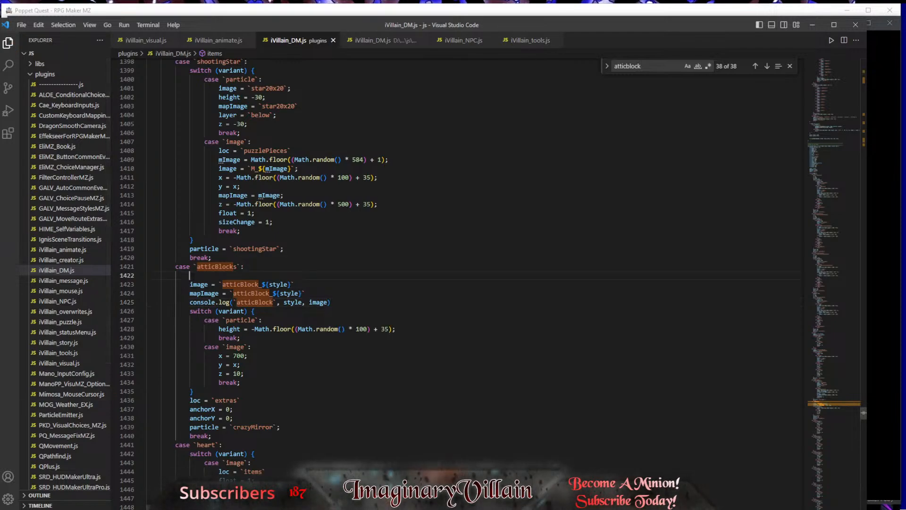
Step: Remove the blank line beneath the atticBlocks case in iVillain_DM.js and save the file
{"action": "key", "text": "BackSpace"}
{"action": "key", "text": "BackSpace"}
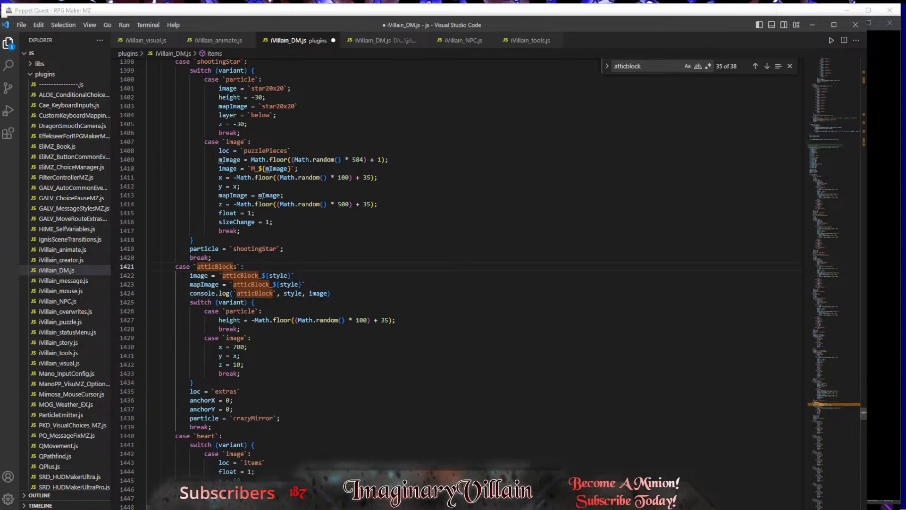
{"action": "key", "text": "ctrl+s"}
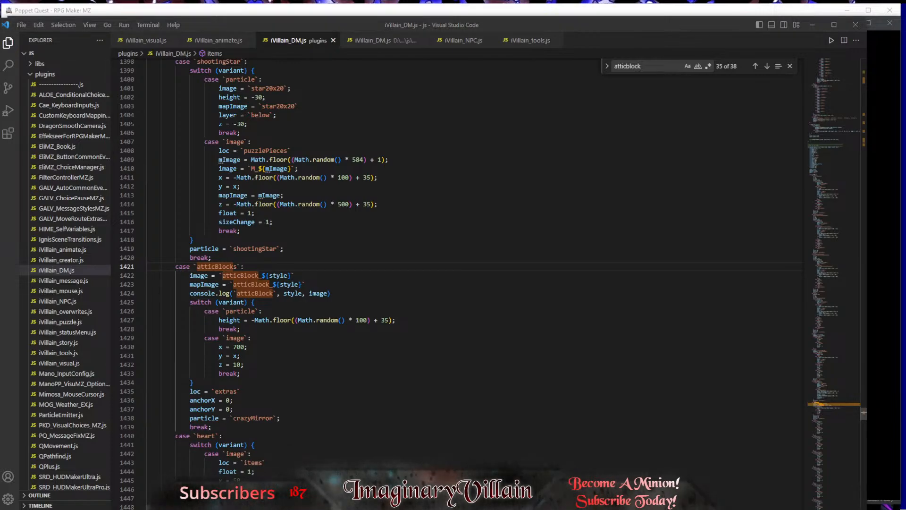
Step: Switch to the Poppet Quest project in RPG Maker MZ and open the Title Screen map's event 037, Start Game (Remember Tomorrow)
{"action": "key", "text": "alt+Tab"}
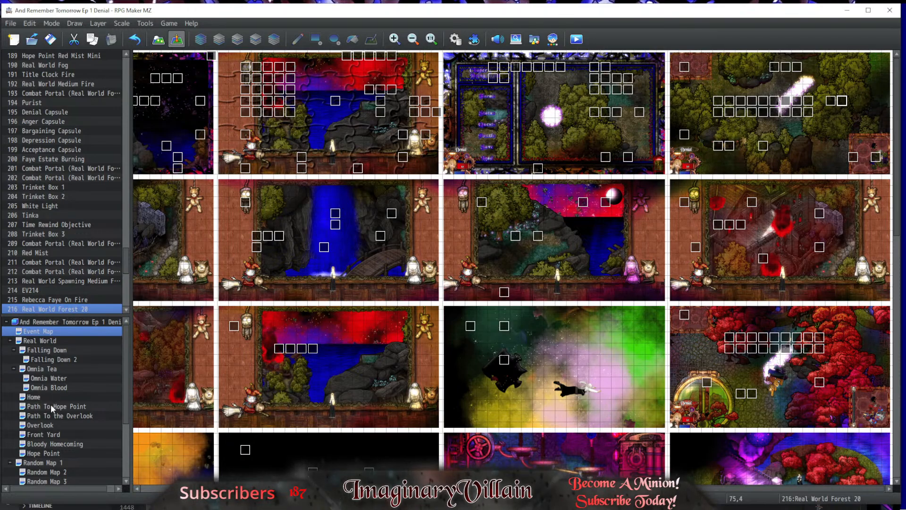
{"action": "scroll", "coordinate": [53, 435], "scroll_direction": "down", "scroll_amount": 1}
{"action": "scroll", "coordinate": [49, 451], "scroll_direction": "down", "scroll_amount": 2}
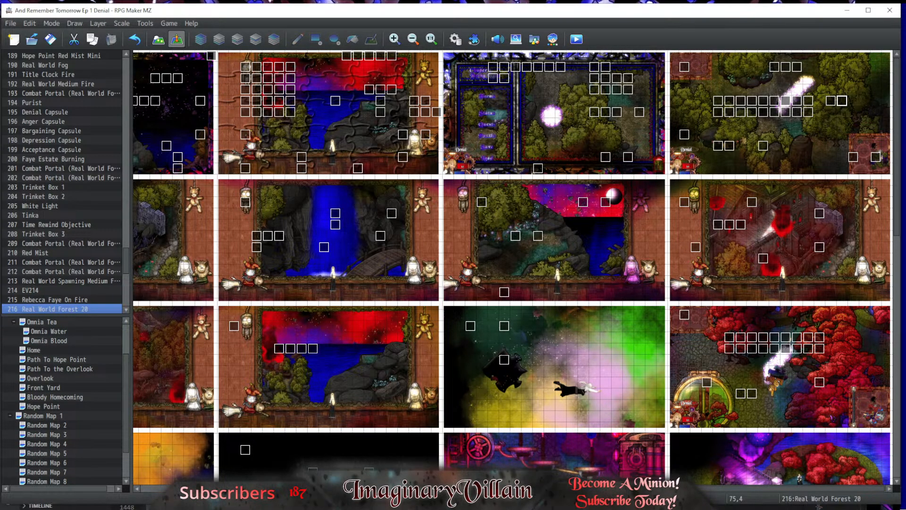
{"action": "key", "text": "alt+Tab"}
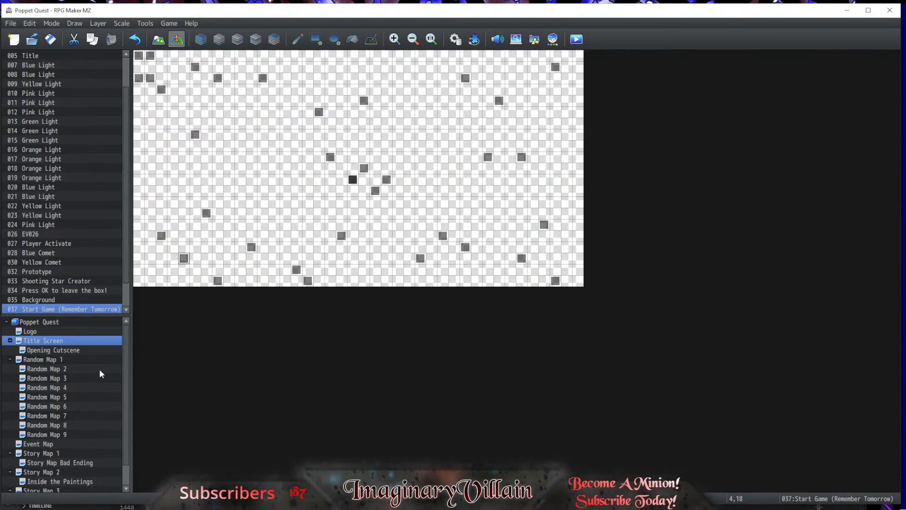
{"action": "left_click", "coordinate": [36, 472]}
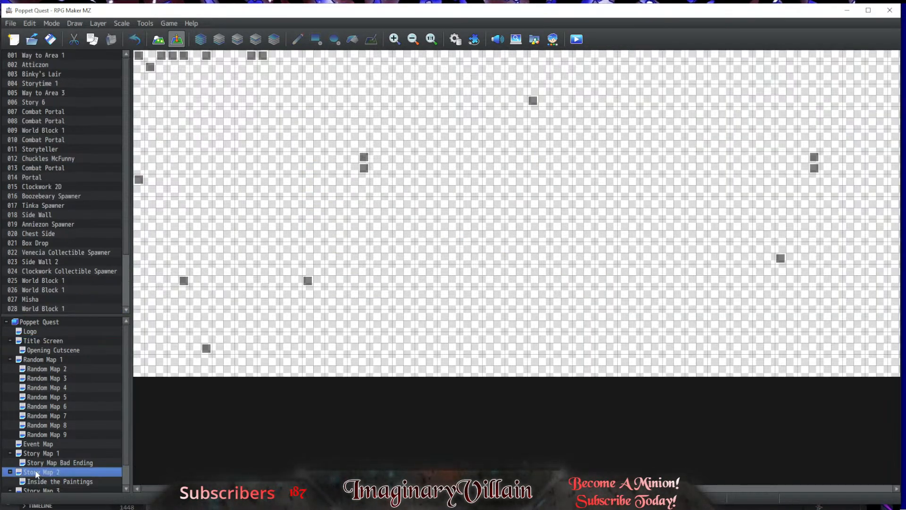
{"action": "left_click", "coordinate": [32, 344]}
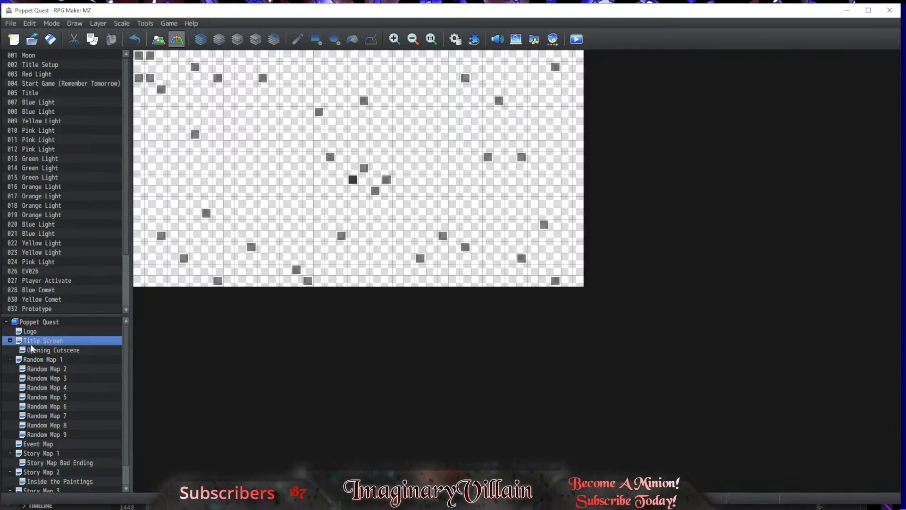
{"action": "double_click", "coordinate": [184, 258]}
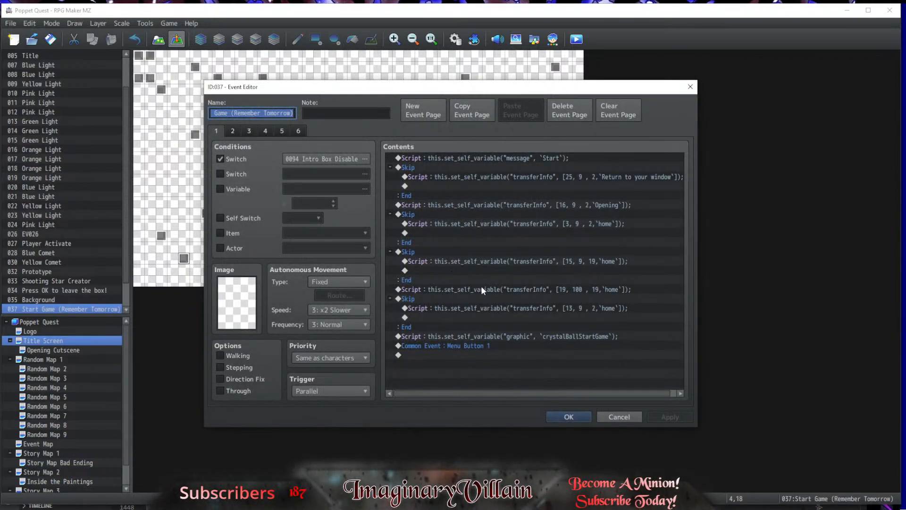
Step: Disable the transferInfo script line with [19, 100, 19, 'home'] by wrapping it in a Skip block
{"action": "left_click", "coordinate": [437, 253]}
{"action": "left_click", "coordinate": [423, 288]}
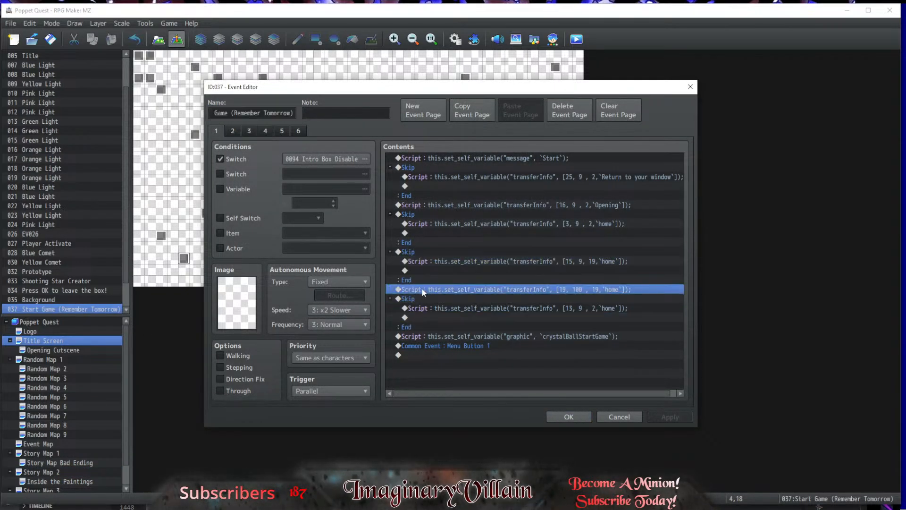
{"action": "right_click", "coordinate": [422, 289]}
{"action": "left_click", "coordinate": [436, 412]}
Step: Re-enable the skipped transferInfo script line with [15, 9, 19, 'home'] and accept the event changes
{"action": "left_click", "coordinate": [416, 259]}
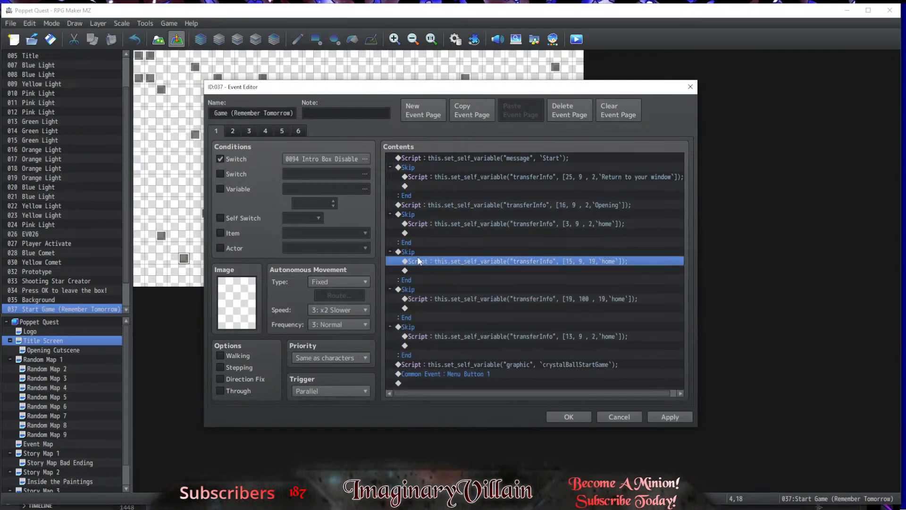
{"action": "right_click", "coordinate": [417, 258]}
{"action": "left_click", "coordinate": [411, 252]}
{"action": "right_click", "coordinate": [411, 252]}
{"action": "left_click", "coordinate": [431, 376]}
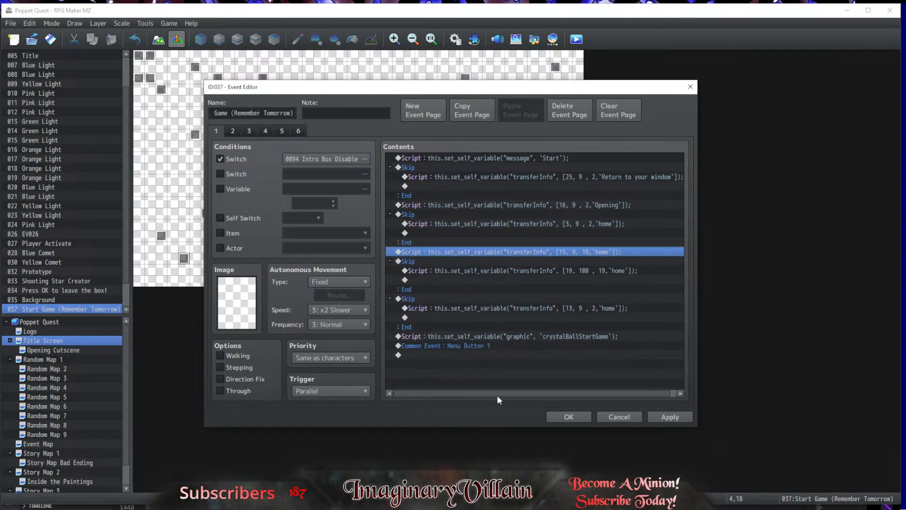
{"action": "left_click", "coordinate": [569, 416]}
Step: Save the project, launch a playtest and start the game from the title screen
{"action": "left_click", "coordinate": [576, 40]}
{"action": "left_click", "coordinate": [413, 273]}
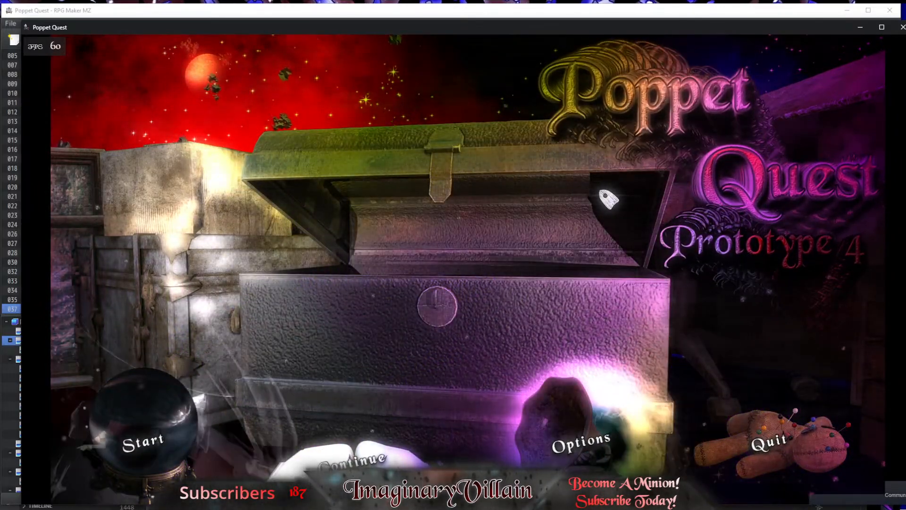
{"action": "key", "text": "Return"}
{"action": "key", "text": "Down"}
{"action": "key", "text": "Return"}
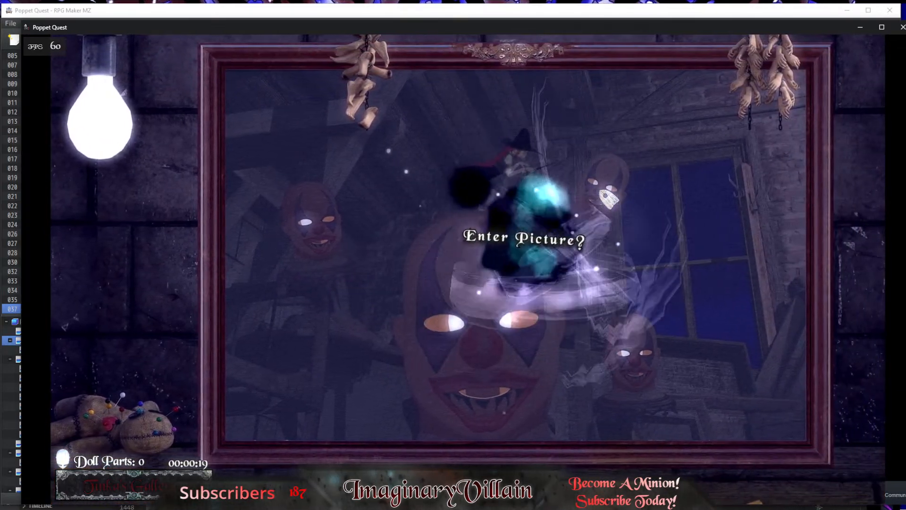
Step: Interact with the clown picture in the playtest and choose to enter it
{"action": "key", "text": "Return"}
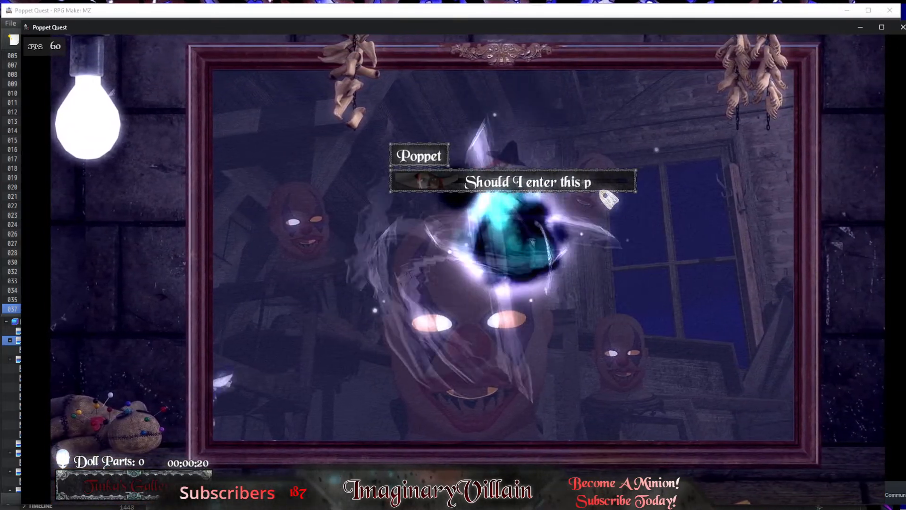
{"action": "key", "text": "Down"}
{"action": "key", "text": "Return"}
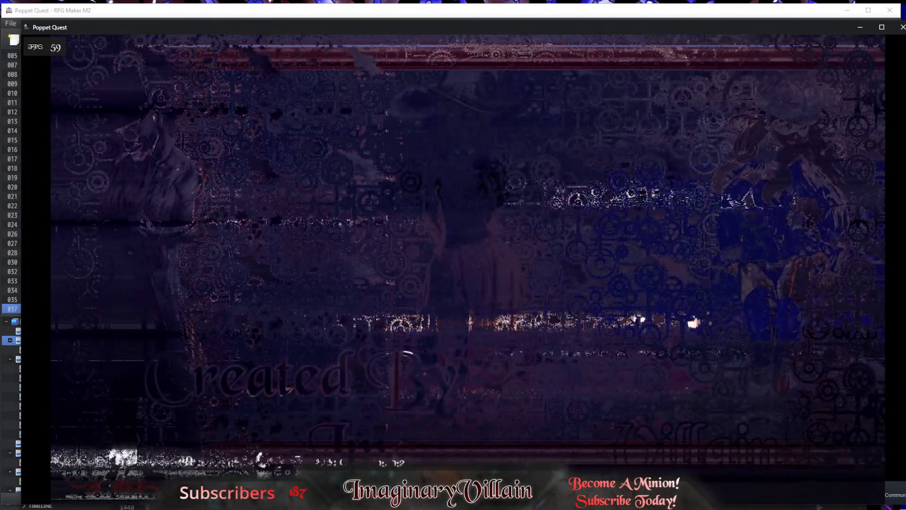
Step: Open the playtest's developer console and examine the logged atticBlock styles and image names around the error
{"action": "key", "text": "F12"}
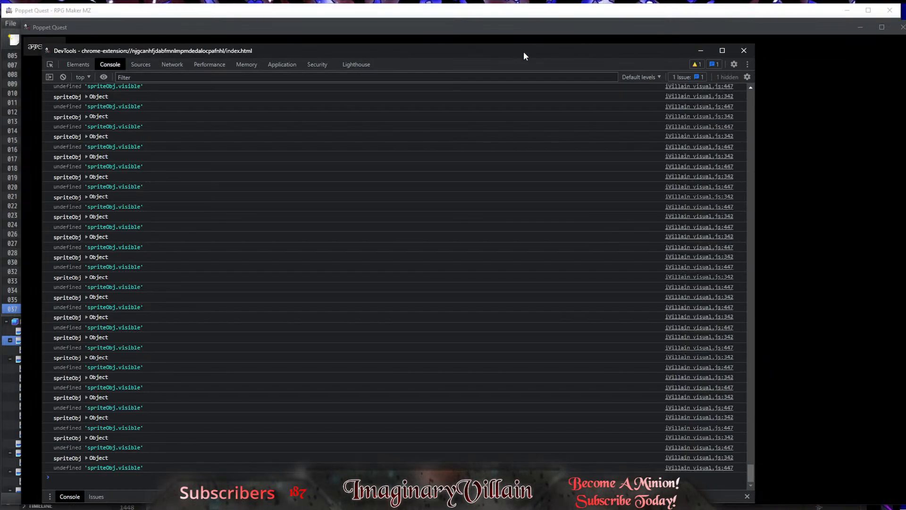
{"action": "left_click_drag", "start_coordinate": [523, 52], "coordinate": [0, 61]}
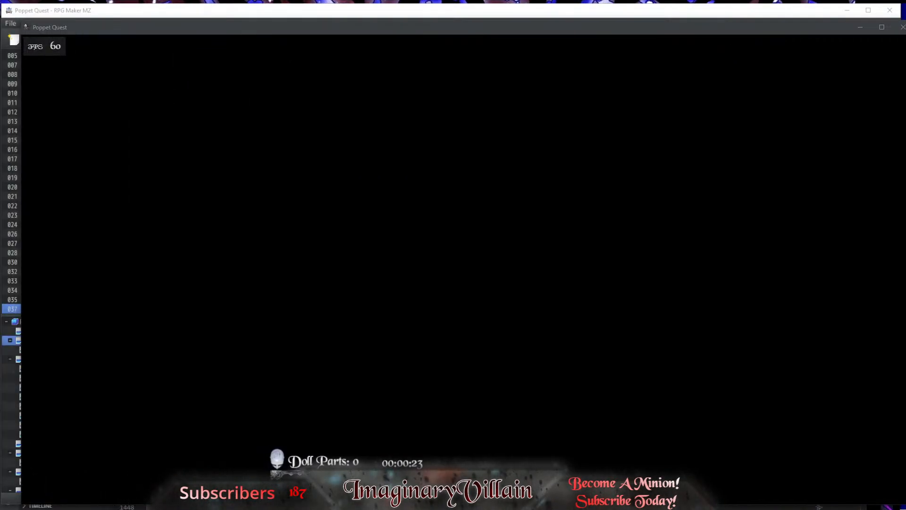
{"action": "left_click", "coordinate": [584, 205]}
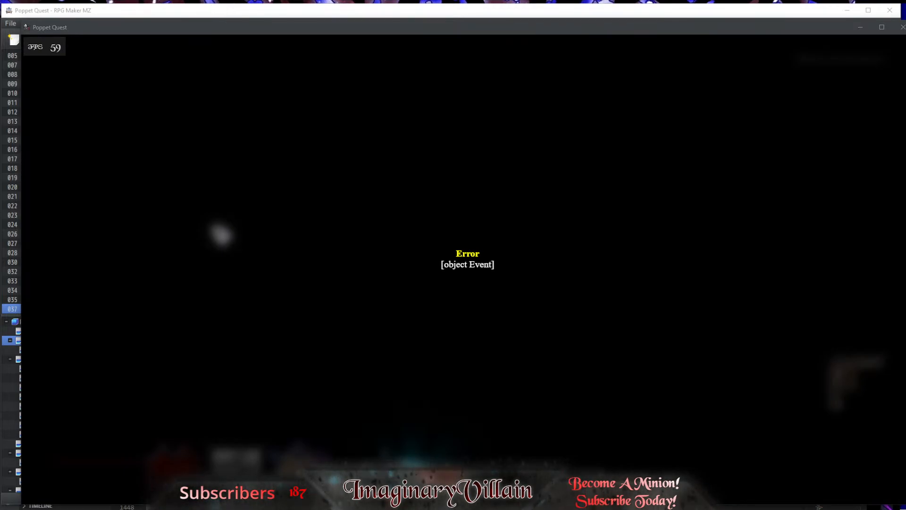
{"action": "left_click_drag", "start_coordinate": [0, 57], "coordinate": [432, 50]}
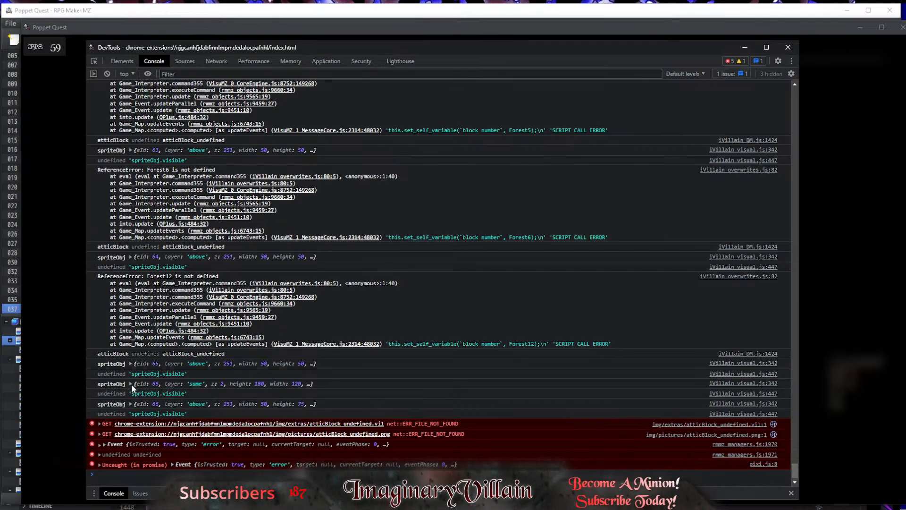
{"action": "scroll", "coordinate": [131, 384], "scroll_direction": "up", "scroll_amount": 15}
{"action": "scroll", "coordinate": [131, 389], "scroll_direction": "up", "scroll_amount": 1}
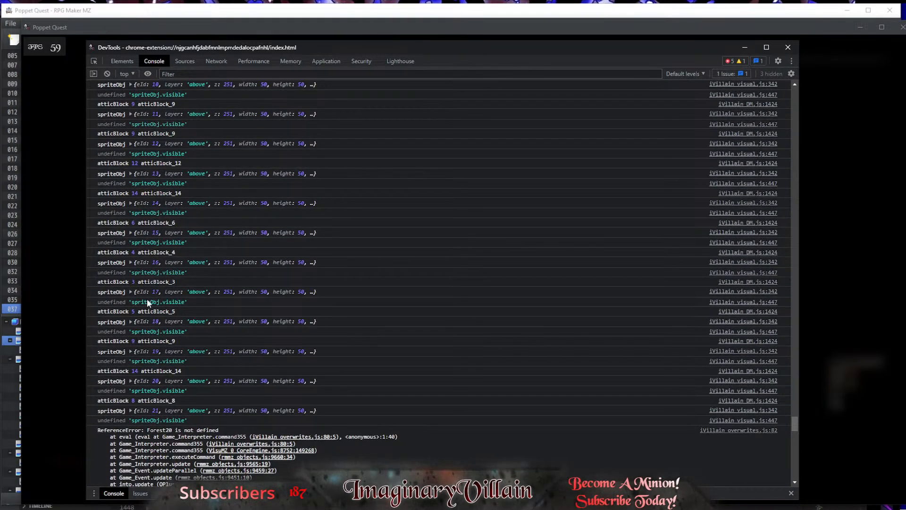
{"action": "left_click", "coordinate": [161, 225]}
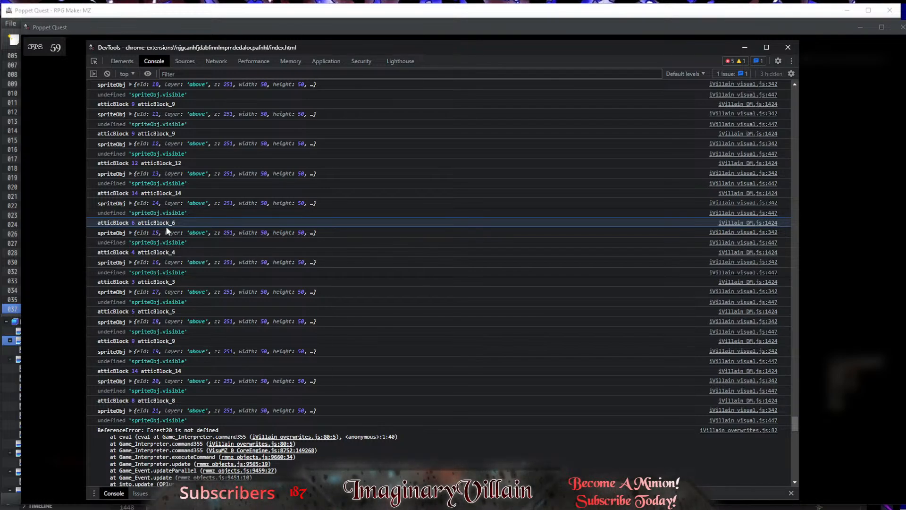
Step: Check the atticBlocks case in iVillain_DM.js and examine the console's script call errors for the block number variable
{"action": "key", "text": "alt+Tab"}
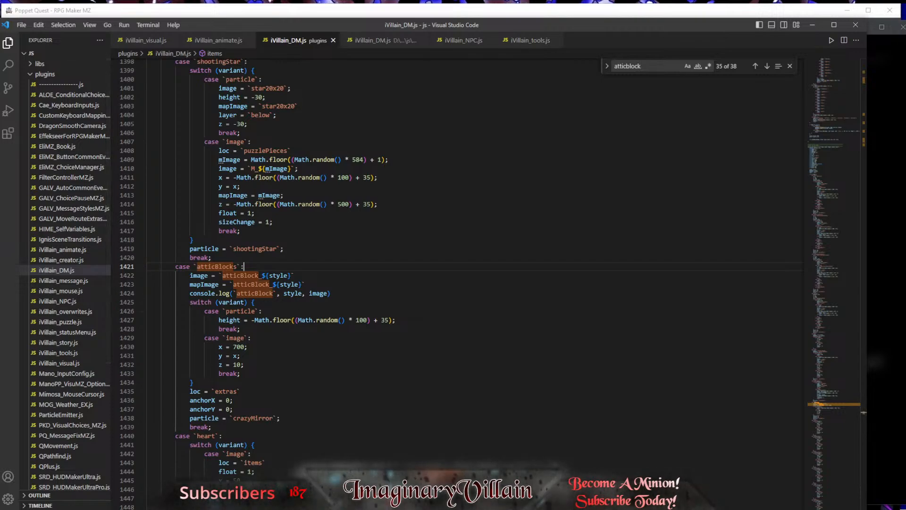
{"action": "key", "text": "alt+Tab"}
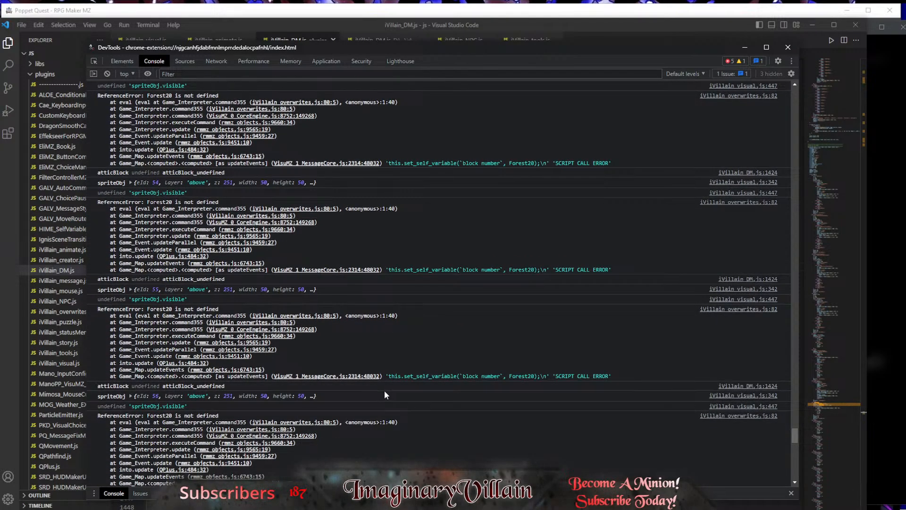
{"action": "scroll", "coordinate": [384, 390], "scroll_direction": "up", "scroll_amount": 2}
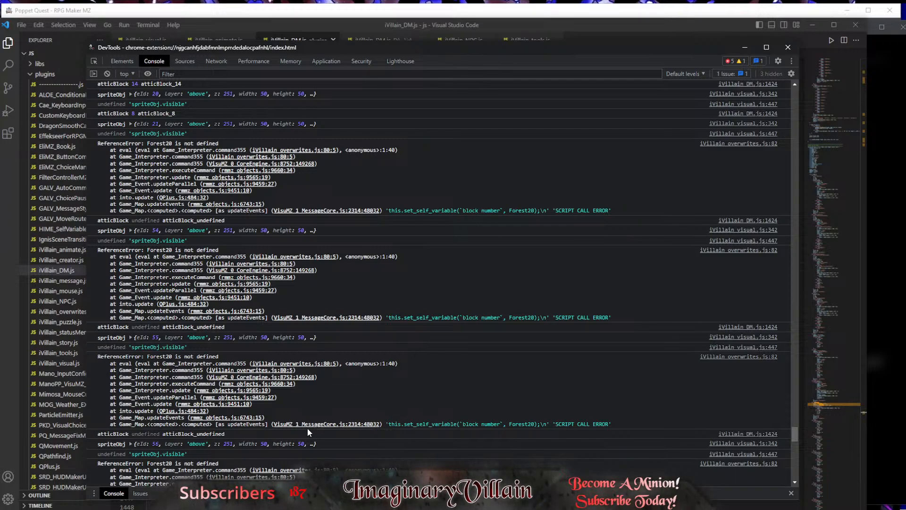
{"action": "scroll", "coordinate": [298, 435], "scroll_direction": "down", "scroll_amount": 4}
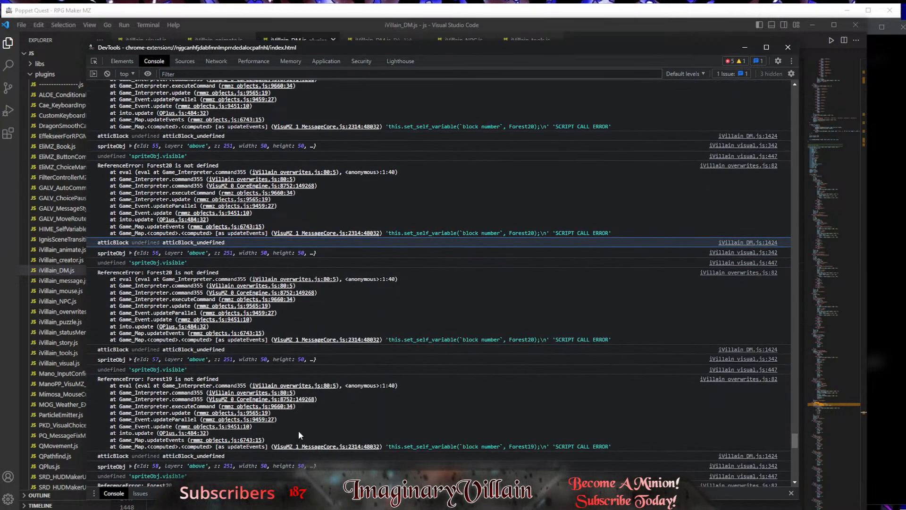
{"action": "scroll", "coordinate": [312, 403], "scroll_direction": "up", "scroll_amount": 10}
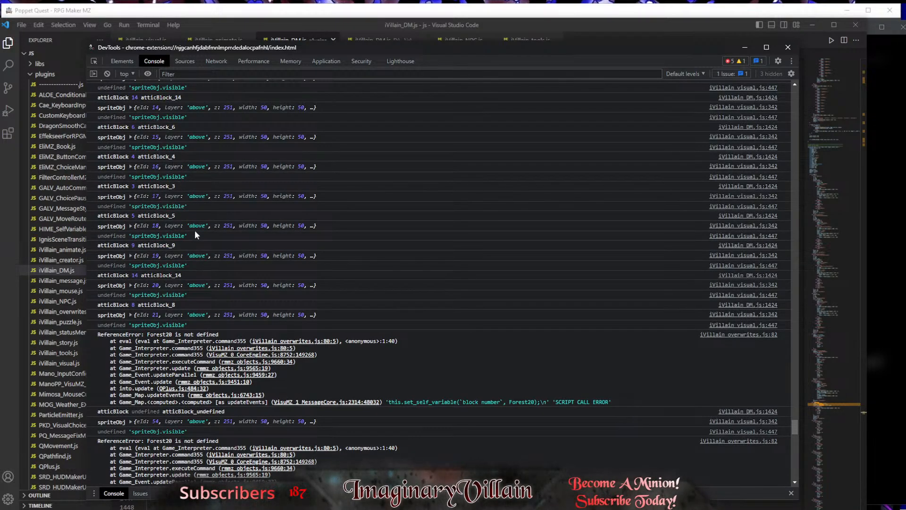
{"action": "scroll", "coordinate": [209, 256], "scroll_direction": "down", "scroll_amount": 4}
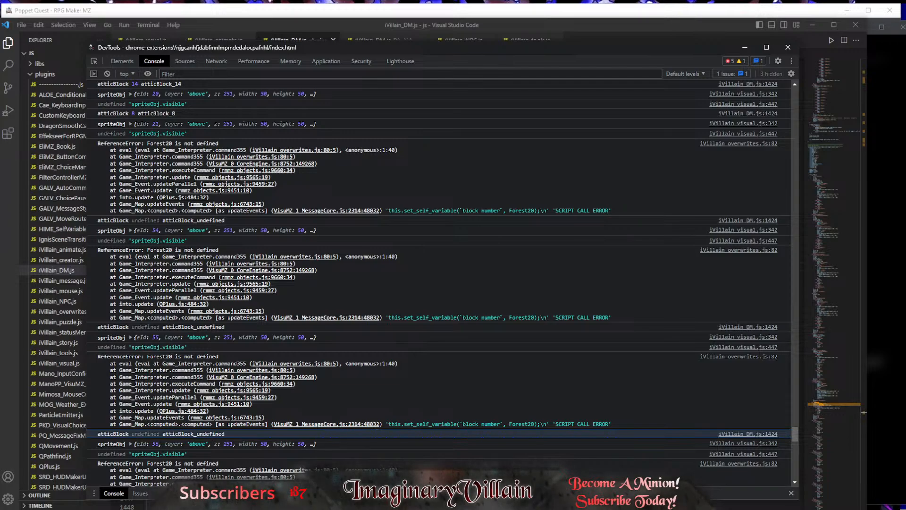
Step: Switch to the Poppet Quest project in RPG Maker MZ and open the Forest 1 event under Attic 3 on the Event Map
{"action": "key", "text": "alt+Tab"}
{"action": "scroll", "coordinate": [47, 352], "scroll_direction": "down", "scroll_amount": 1}
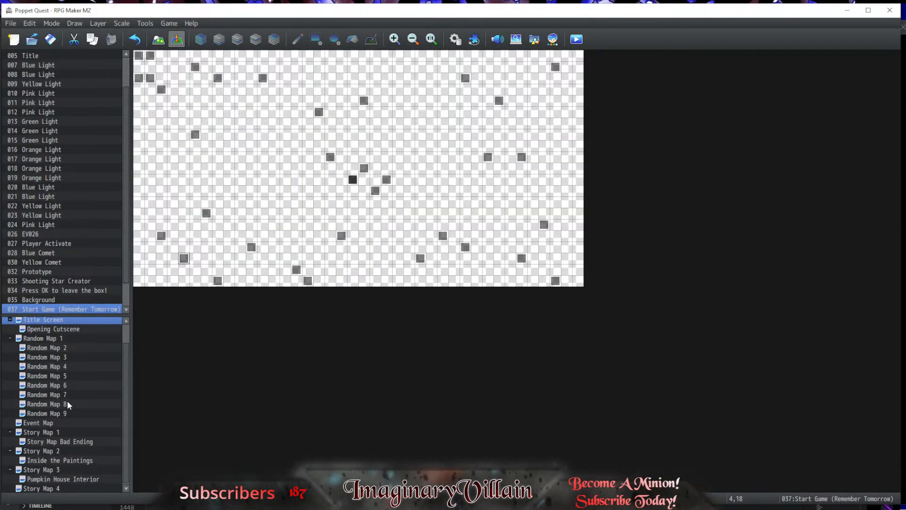
{"action": "left_click", "coordinate": [44, 422]}
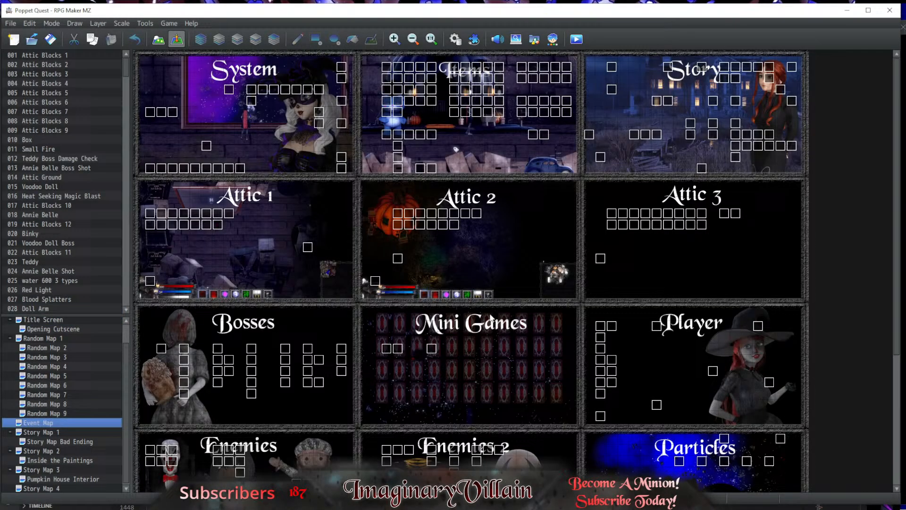
{"action": "double_click", "coordinate": [610, 218]}
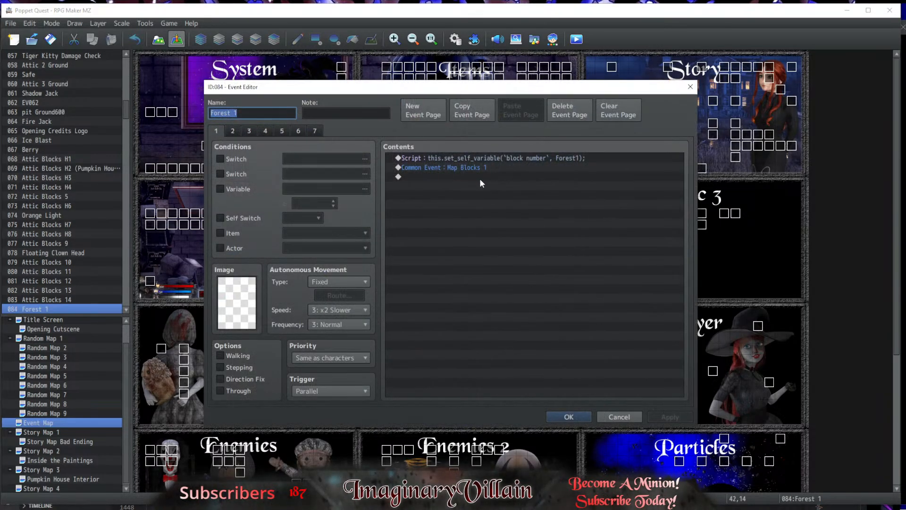
Step: Enclose Forest1 in quotes in the block number script on page 1 of the Forest 1 event
{"action": "left_click", "coordinate": [442, 157]}
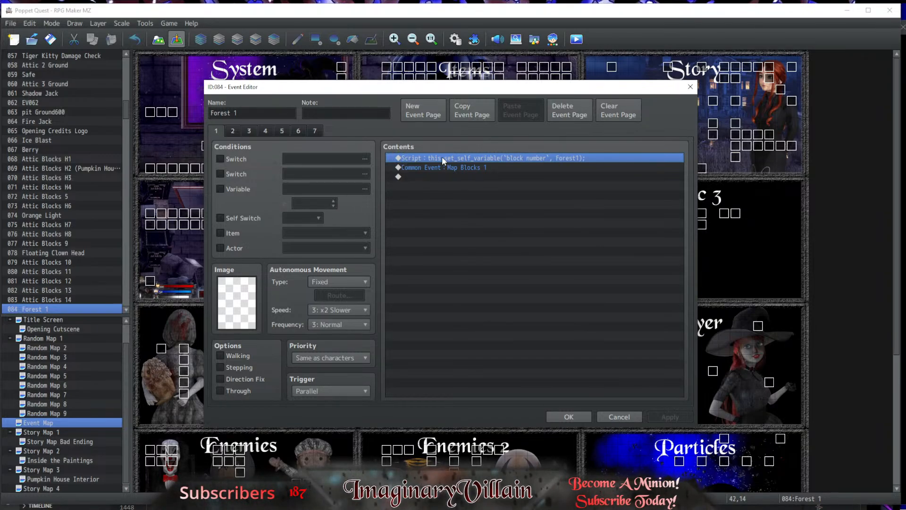
{"action": "double_click", "coordinate": [441, 157]}
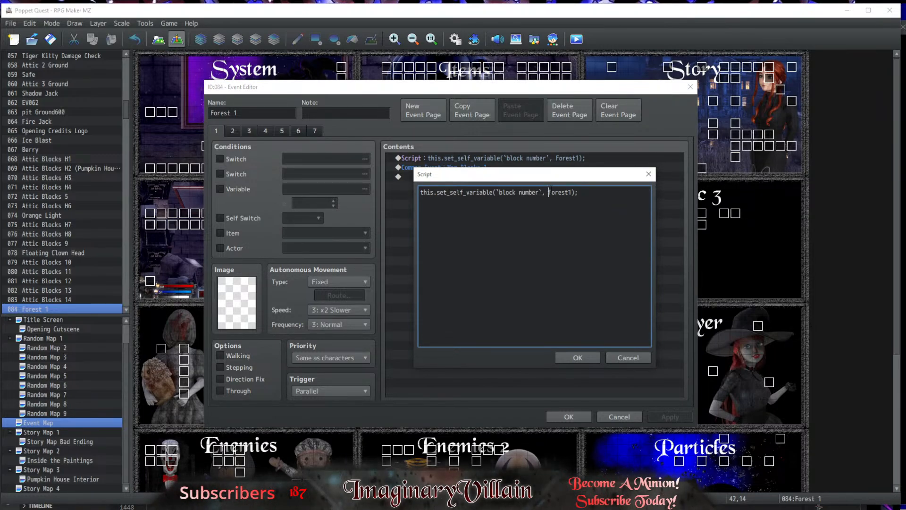
{"action": "type", "text": "', "}
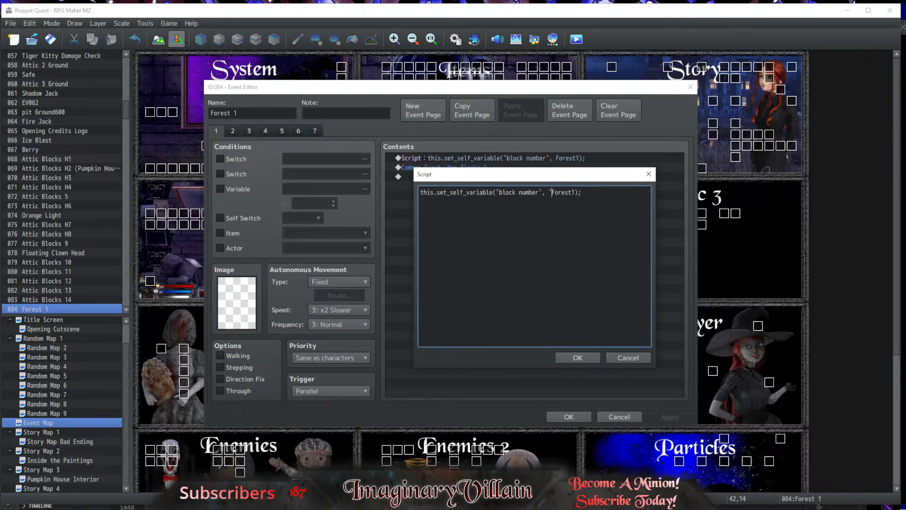
{"action": "type", "text": "'"}
{"action": "left_click", "coordinate": [577, 358]}
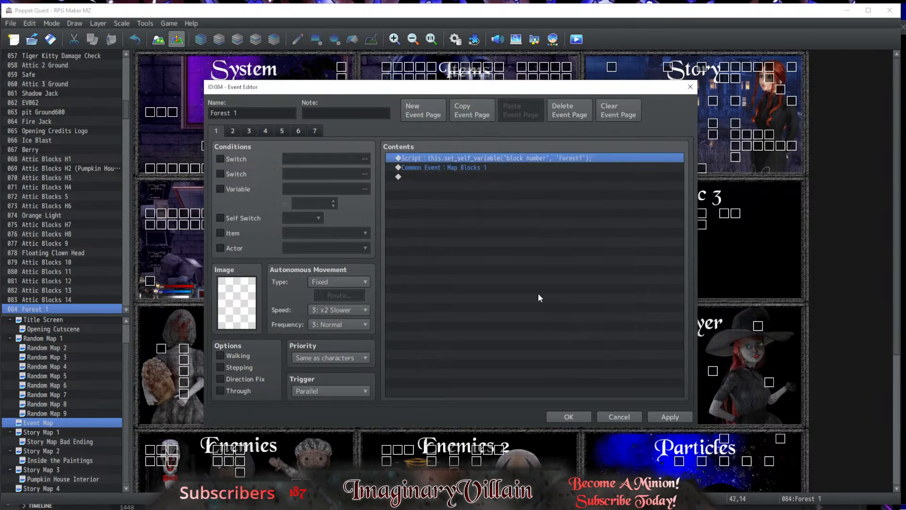
Step: Replace the block number scripts on pages 3 and 5 of the Forest 1 event with the quoted Forest1 version and save the event
{"action": "left_click", "coordinate": [250, 131]}
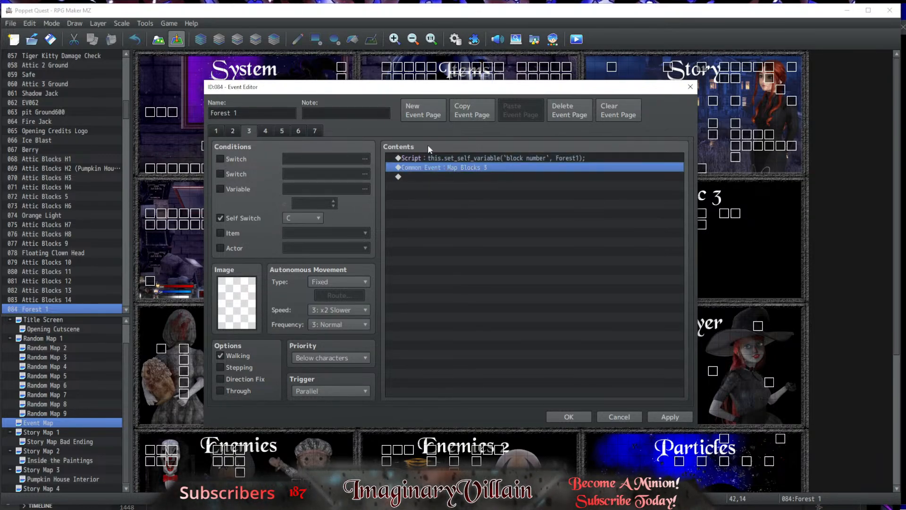
{"action": "left_click", "coordinate": [442, 157]}
{"action": "key", "text": "Delete"}
{"action": "key", "text": "ctrl+v"}
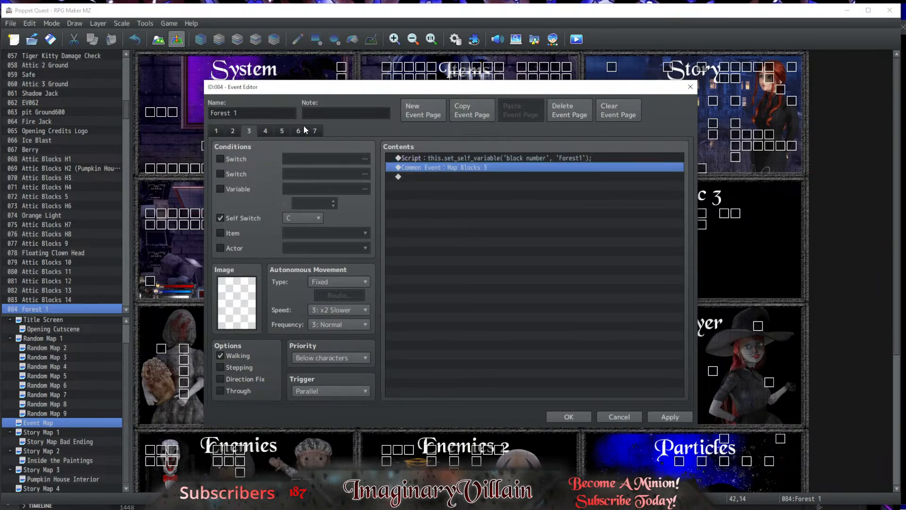
{"action": "left_click", "coordinate": [284, 129]}
{"action": "left_click", "coordinate": [435, 158]}
{"action": "key", "text": "Delete"}
{"action": "key", "text": "ctrl+v"}
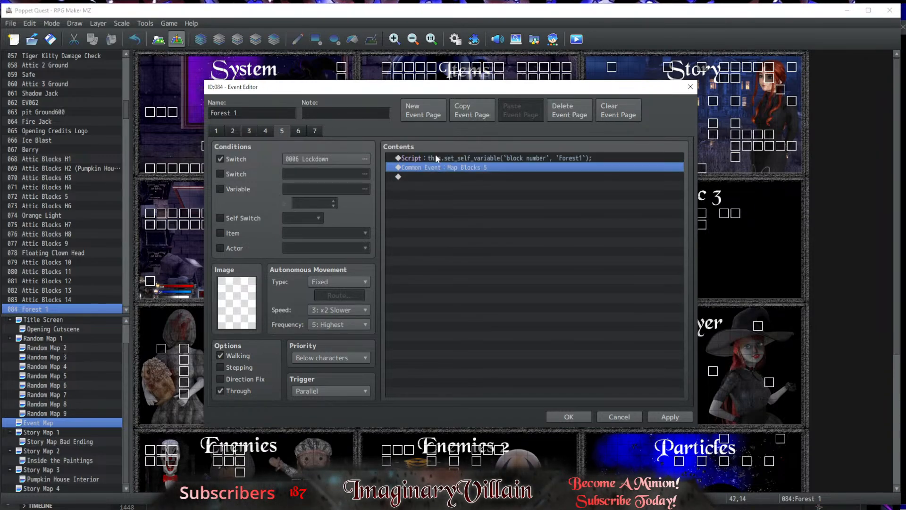
{"action": "left_click", "coordinate": [570, 418]}
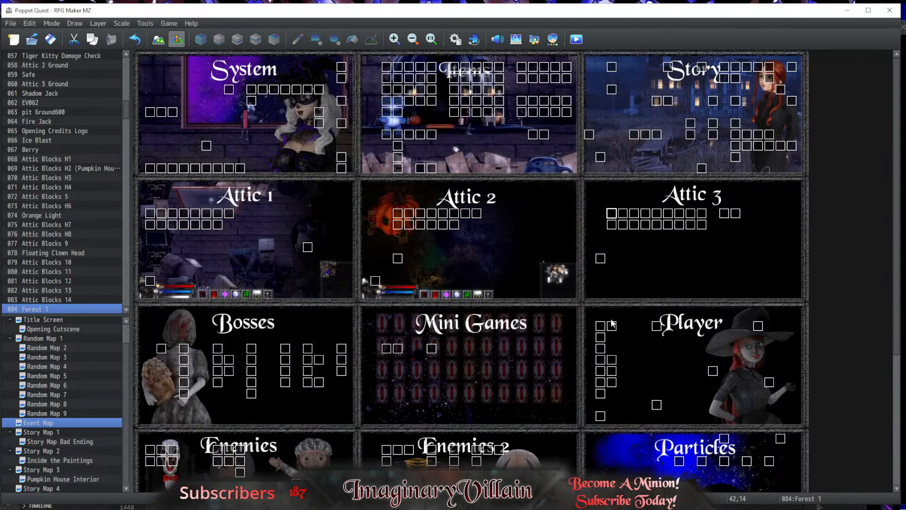
Step: Open the Forest 2 event under Attic 3 and enclose Forest2 in quotes in the block number script on page 1
{"action": "double_click", "coordinate": [632, 223]}
{"action": "double_click", "coordinate": [470, 158]}
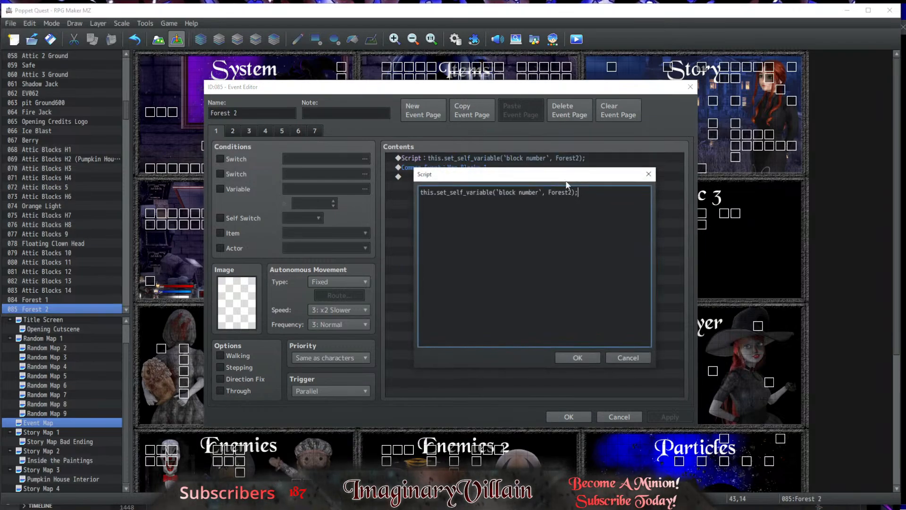
{"action": "type", "text": "'"}
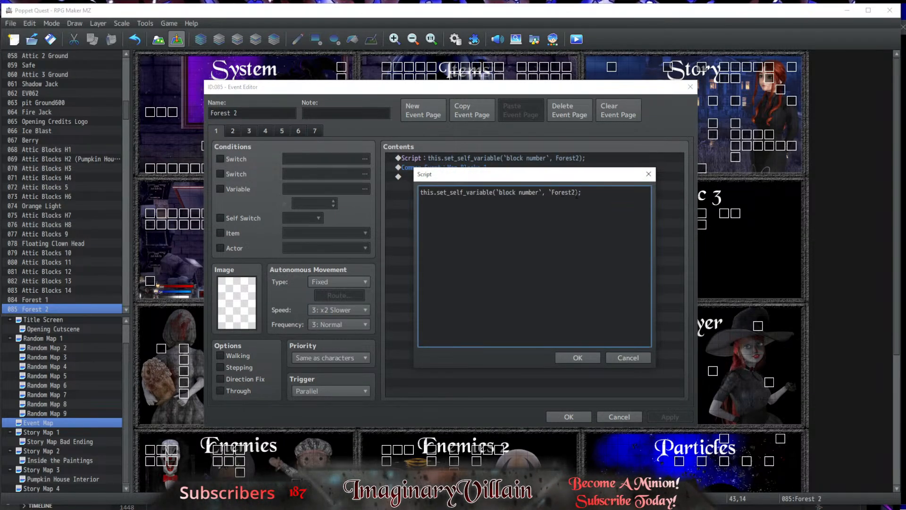
{"action": "left_click", "coordinate": [577, 193]}
{"action": "type", "text": "'"}
{"action": "left_click", "coordinate": [578, 357]}
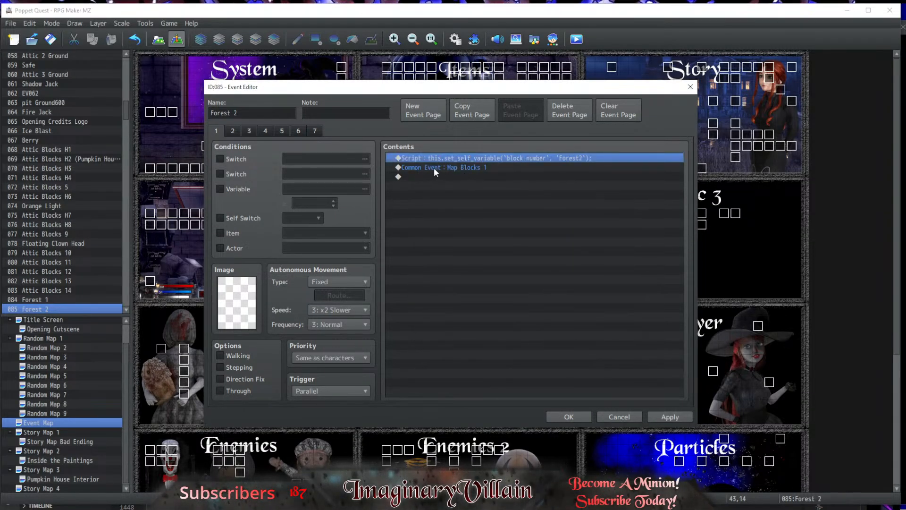
Step: Replace the block number scripts on pages 3 and 5 of the Forest 2 event with the quoted Forest2 version and close the event
{"action": "left_click", "coordinate": [249, 131]}
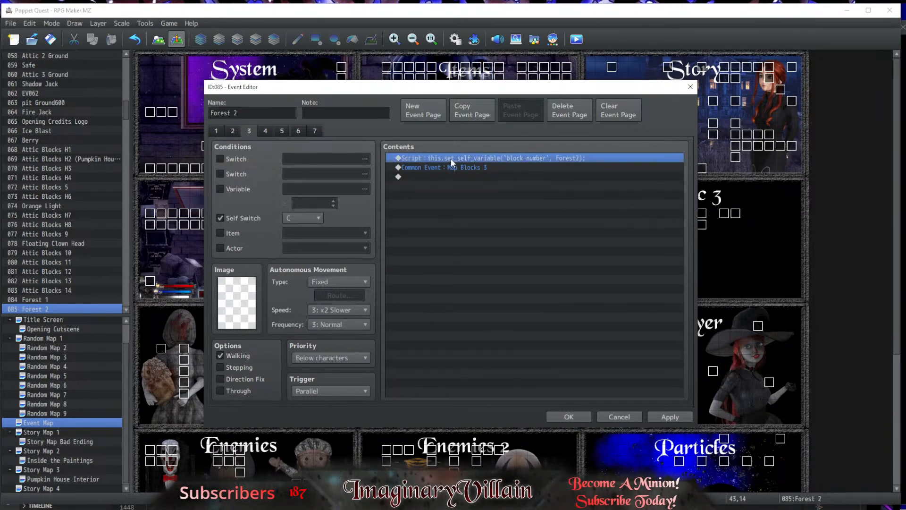
{"action": "key", "text": "Down"}
{"action": "left_click", "coordinate": [278, 131]}
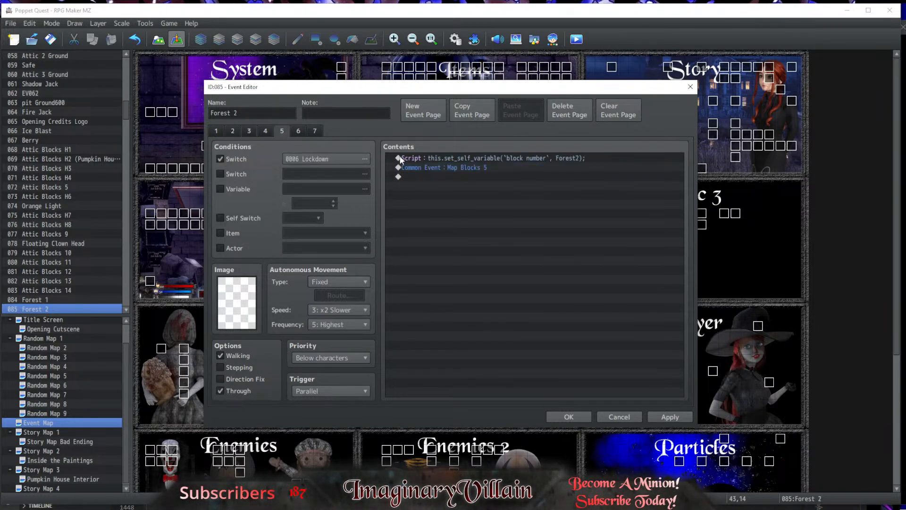
{"action": "left_click", "coordinate": [420, 161]}
{"action": "key", "text": "Down"}
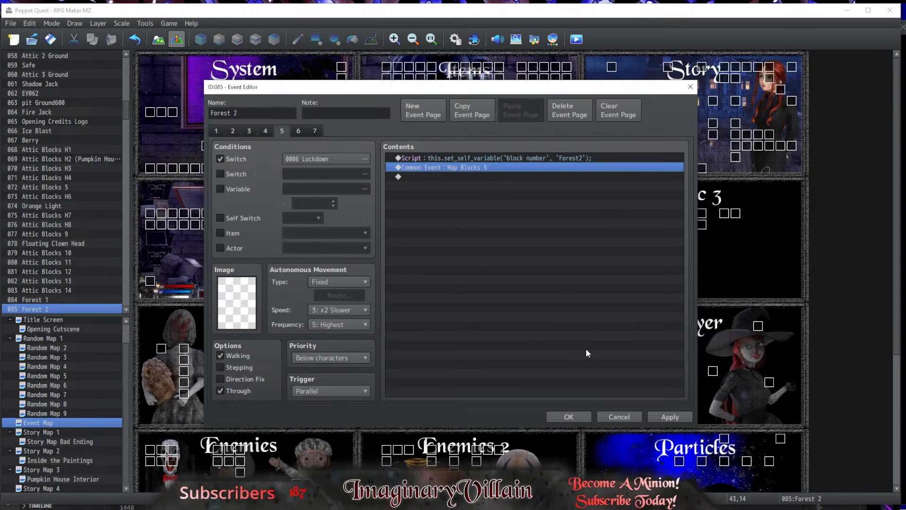
{"action": "left_click", "coordinate": [619, 416]}
Step: Open the Forest 3 event under Attic 3 and enclose Forest3 in quotes in the block number script on page 1
{"action": "double_click", "coordinate": [634, 213]}
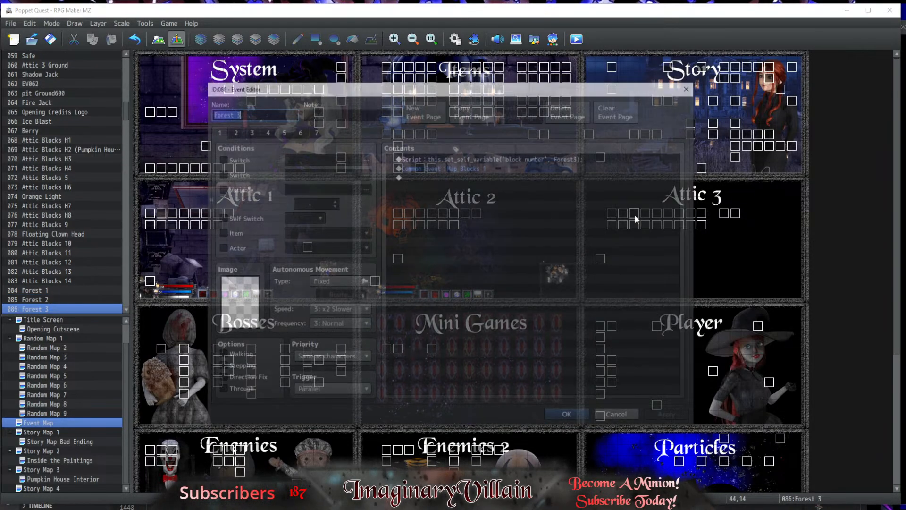
{"action": "double_click", "coordinate": [543, 160]}
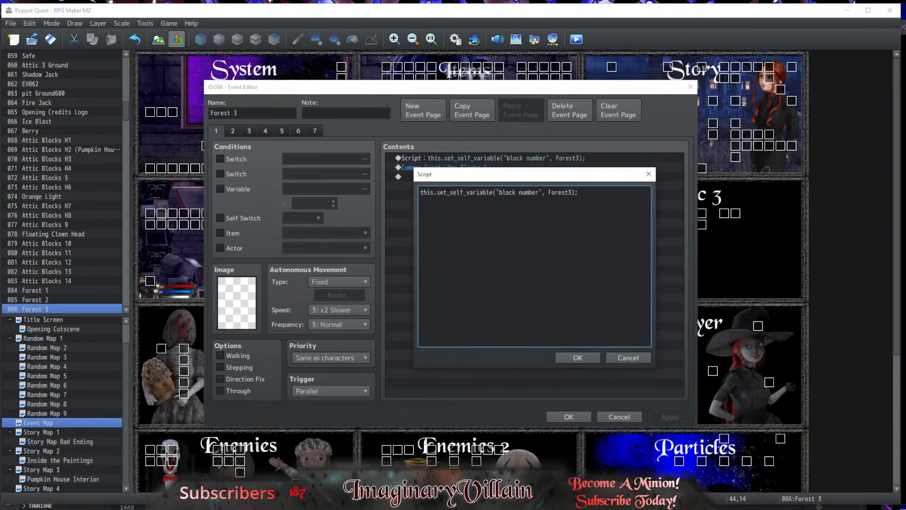
{"action": "type", "text": "`"}
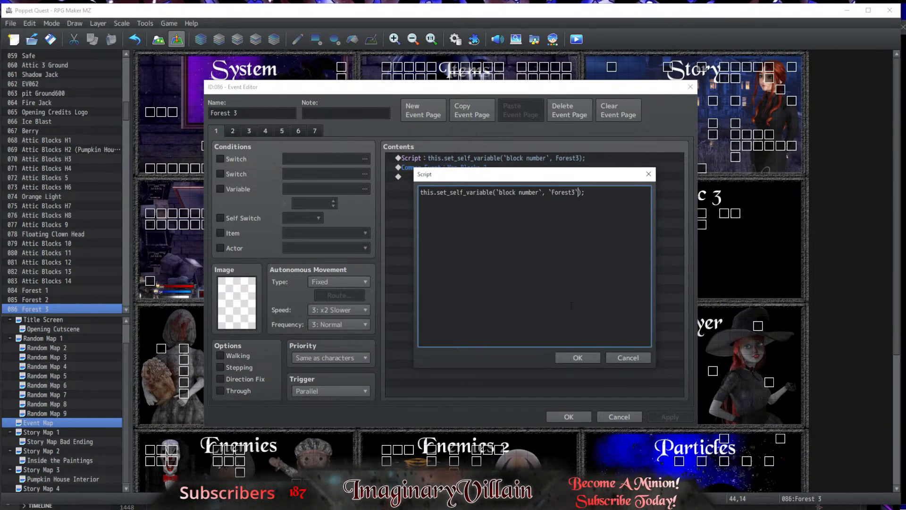
{"action": "left_click", "coordinate": [578, 358]}
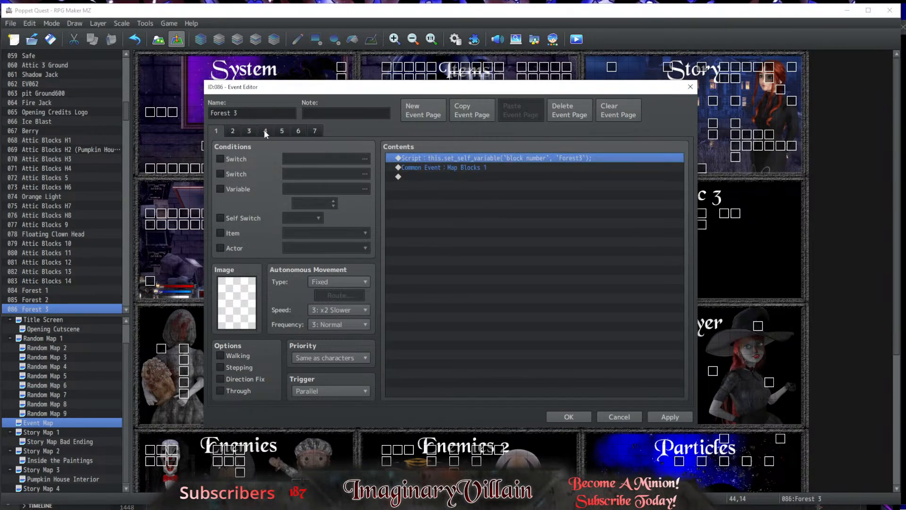
Step: Replace the block number scripts on pages 3 and 5 of the Forest 3 event with the quoted Forest3 version and save the event
{"action": "left_click", "coordinate": [249, 131]}
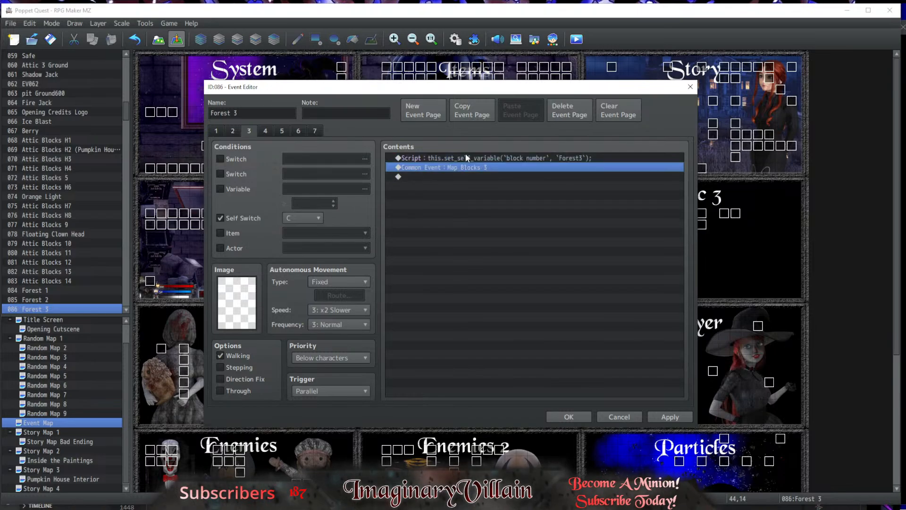
{"action": "left_click", "coordinate": [282, 130]}
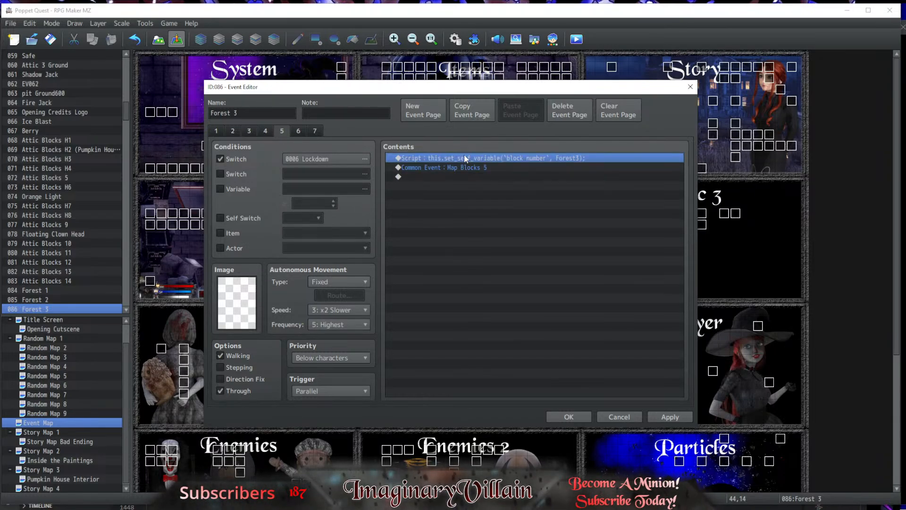
{"action": "key", "text": "Delete"}
{"action": "key", "text": "ctrl+v"}
{"action": "left_click", "coordinate": [571, 417]}
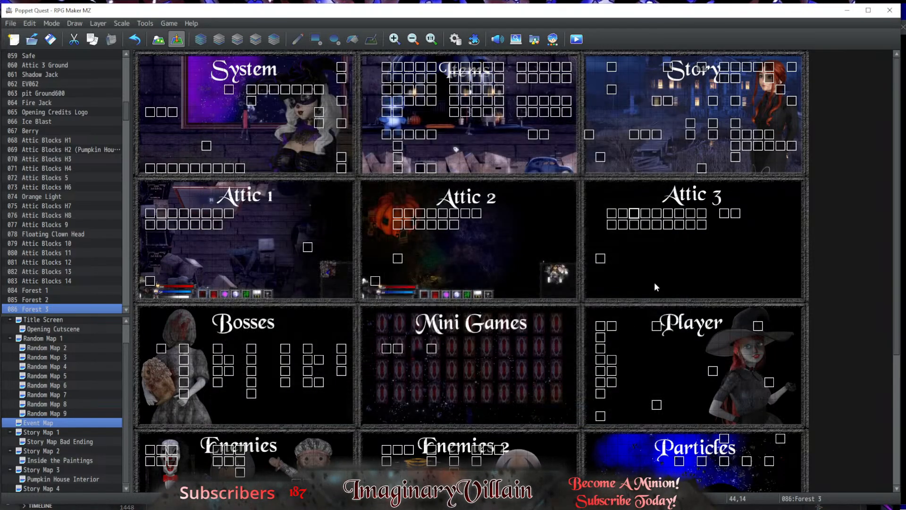
Step: Open the Forest 4 event under Attic 3 and enclose Forest4 in quotes in the block number script on page 1
{"action": "double_click", "coordinate": [650, 216]}
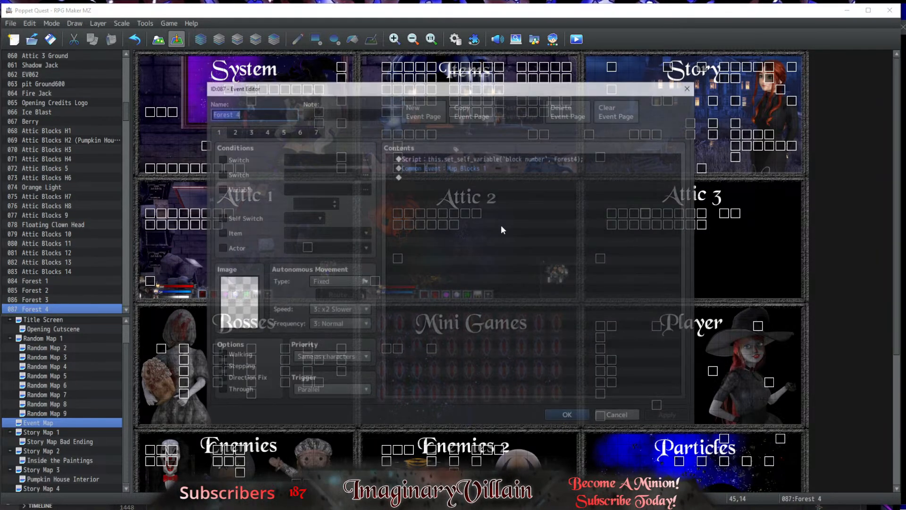
{"action": "double_click", "coordinate": [414, 161]}
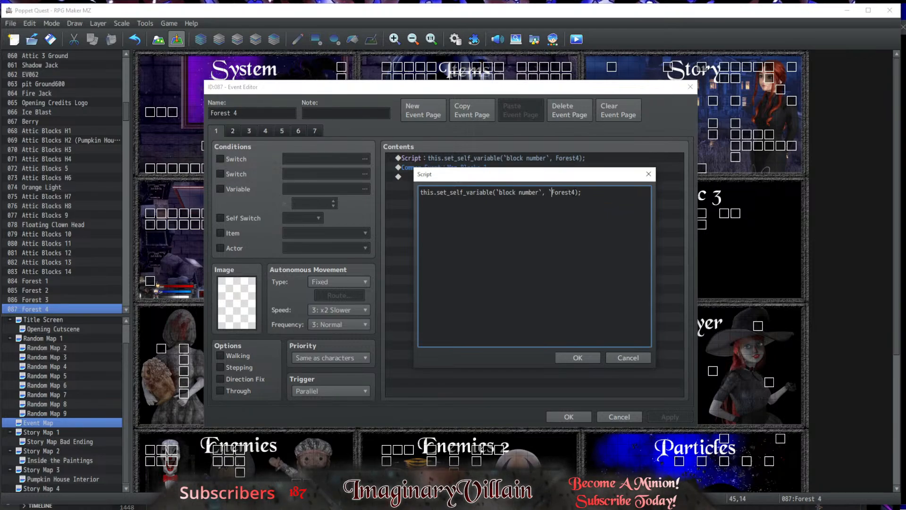
{"action": "left_click", "coordinate": [560, 358]}
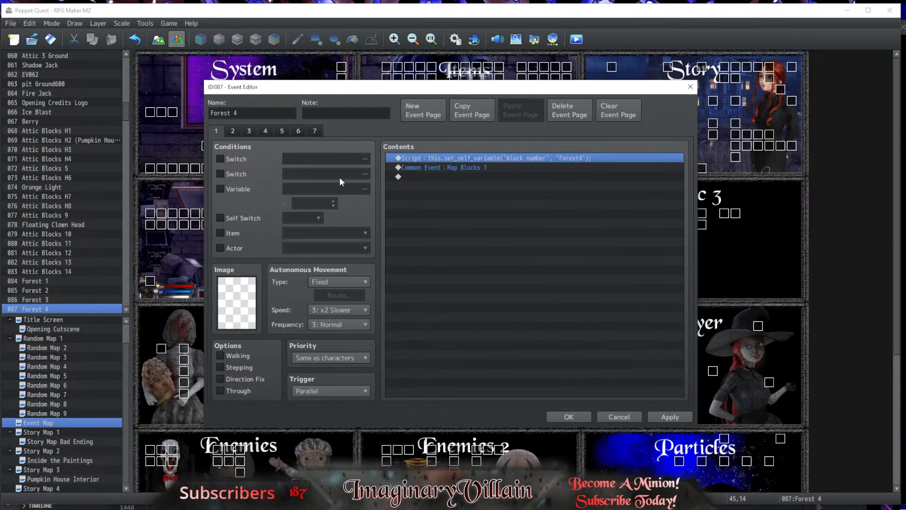
Step: Replace the block number scripts on pages 3 and 5 of the Forest 4 event with the quoted Forest4 version and save the event
{"action": "left_click", "coordinate": [249, 131]}
{"action": "left_click", "coordinate": [451, 158]}
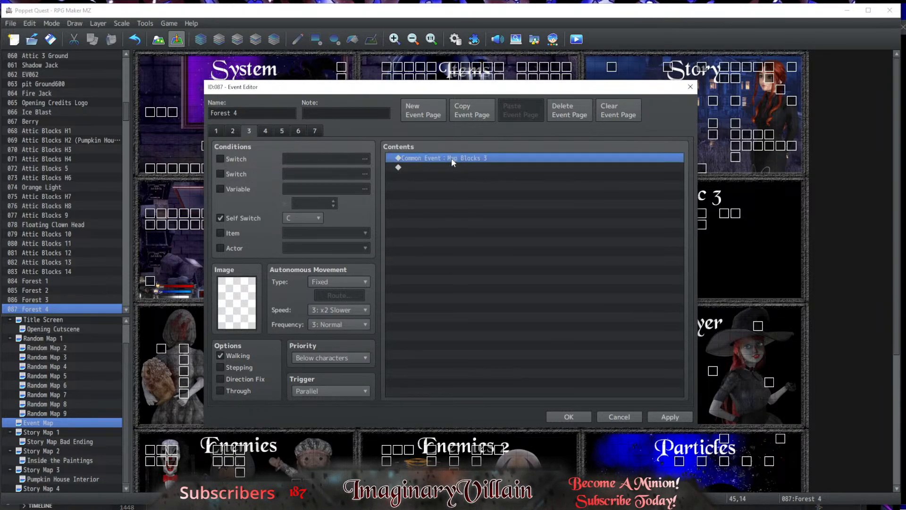
{"action": "key", "text": "Down"}
{"action": "left_click", "coordinate": [282, 130]}
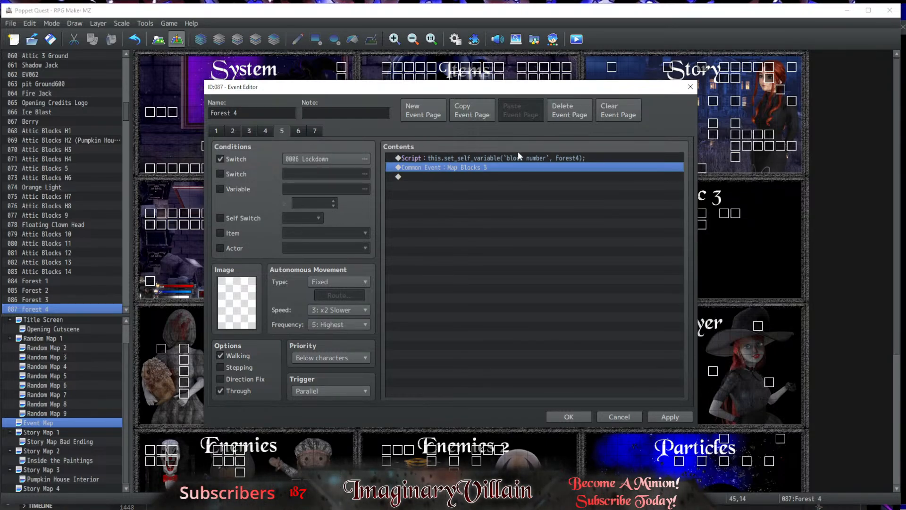
{"action": "left_click", "coordinate": [521, 158]}
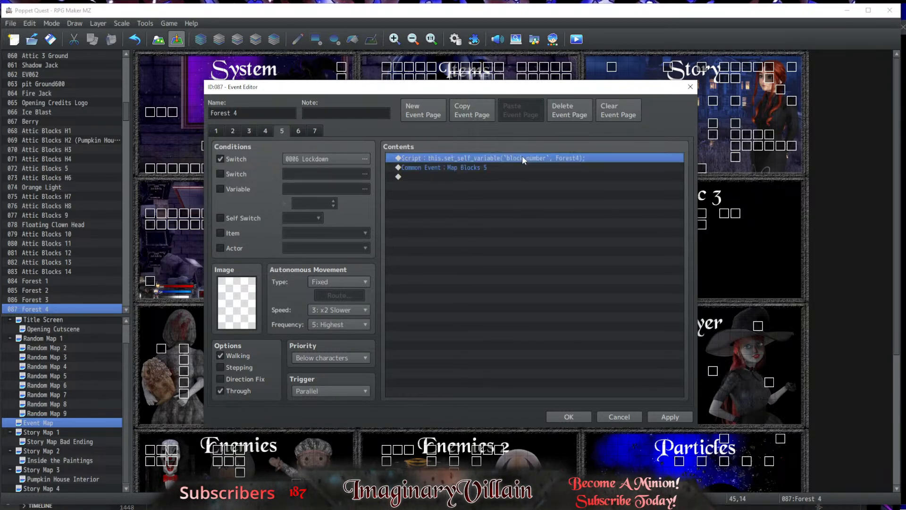
{"action": "left_click", "coordinate": [582, 416]}
Step: Open the Forest 5 event under Attic 3 and enclose Forest5 in quotes in the block number script on page 1
{"action": "double_click", "coordinate": [658, 215]}
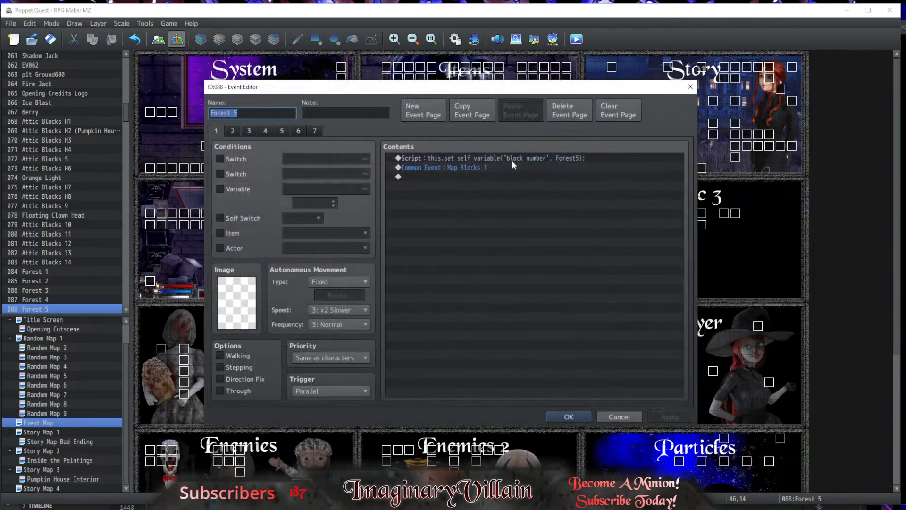
{"action": "double_click", "coordinate": [512, 158]}
{"action": "left_click", "coordinate": [548, 193]}
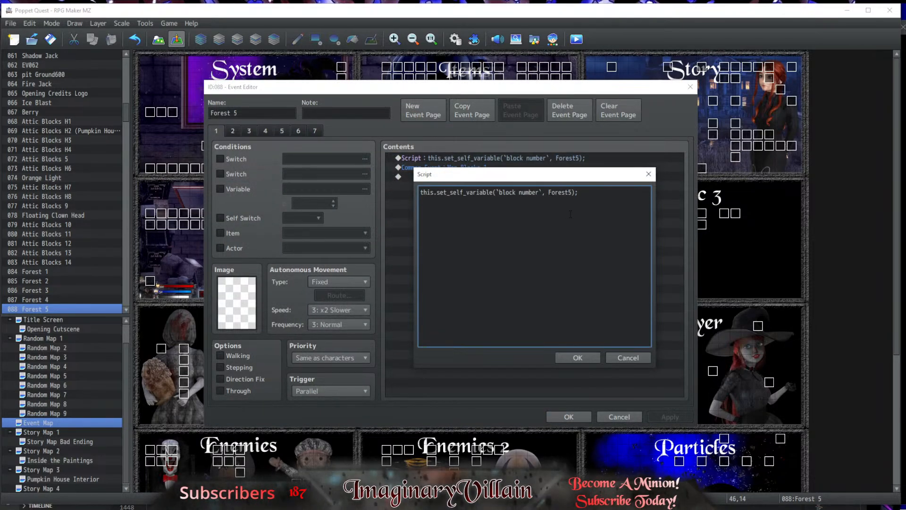
{"action": "type", "text": "'"}
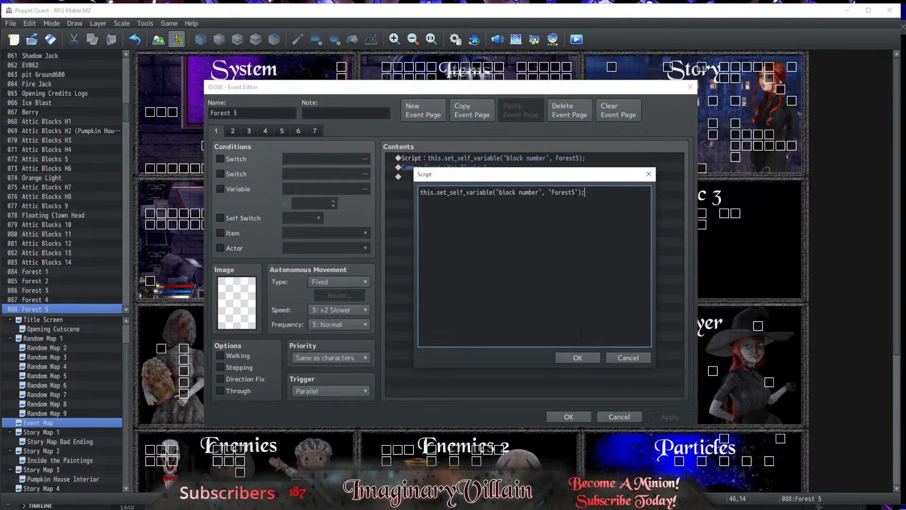
{"action": "left_click", "coordinate": [578, 358]}
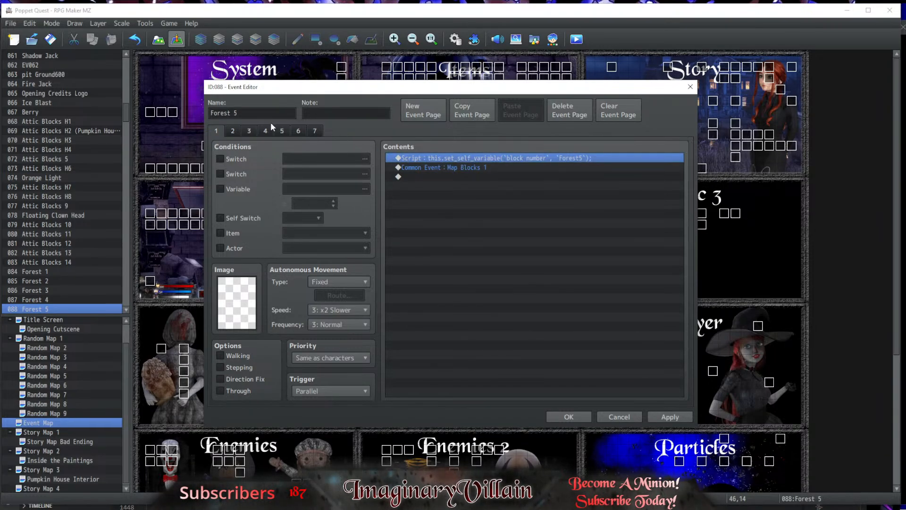
Step: Replace the block number scripts on pages 3 and 5 of the Forest 5 event with the quoted Forest5 version and save the event
{"action": "left_click", "coordinate": [255, 129]}
{"action": "left_click", "coordinate": [462, 158]}
{"action": "key", "text": "Delete"}
{"action": "key", "text": "ctrl+v"}
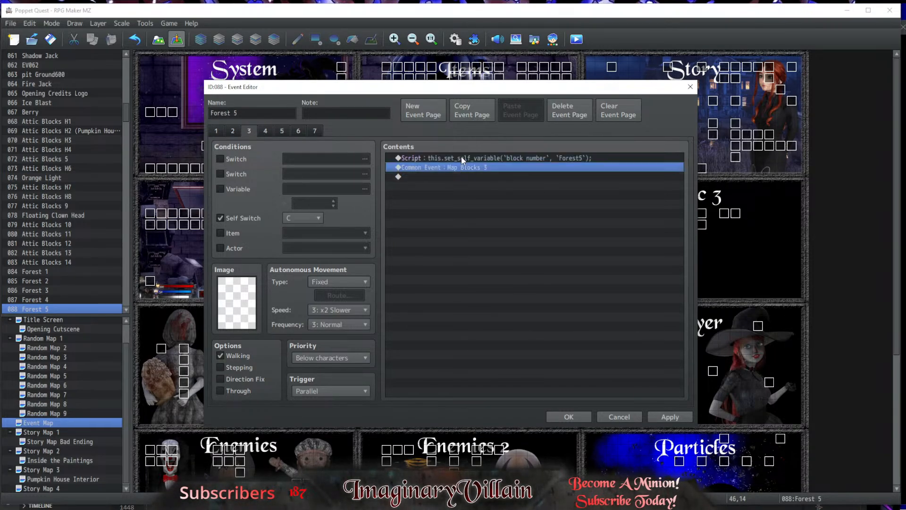
{"action": "left_click", "coordinate": [280, 131]}
{"action": "left_click", "coordinate": [432, 158]}
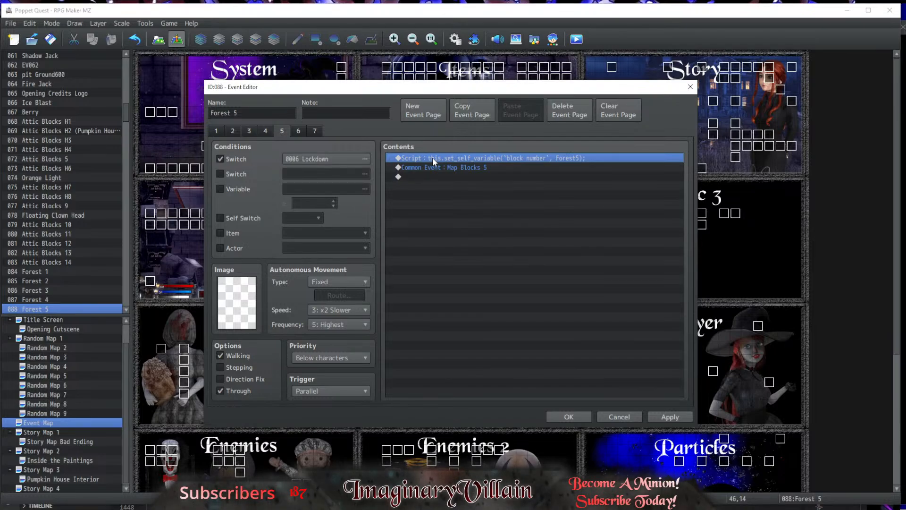
{"action": "key", "text": "Delete"}
{"action": "key", "text": "ctrl+v"}
{"action": "left_click", "coordinate": [574, 417]}
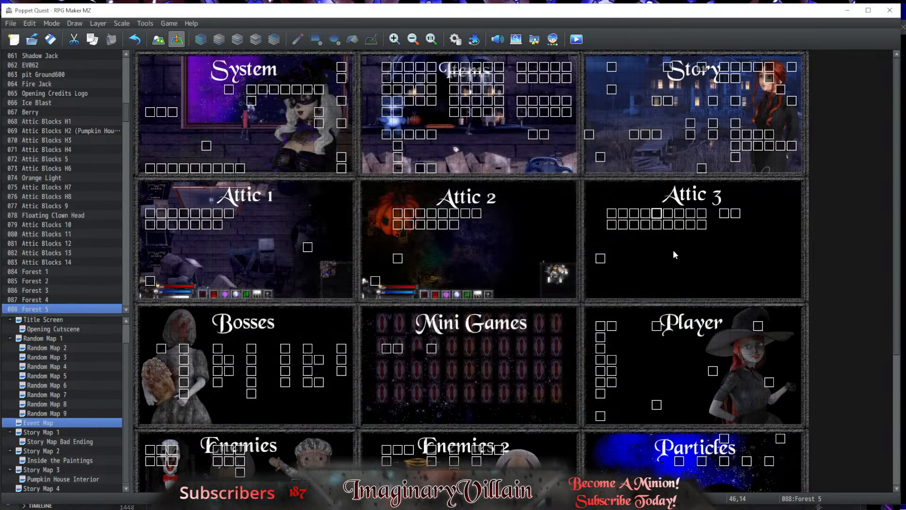
Step: Open the Forest 6 event under Attic 3 and enclose Forest6 in quotes in the block number script on page 1
{"action": "double_click", "coordinate": [668, 215]}
{"action": "double_click", "coordinate": [528, 159]}
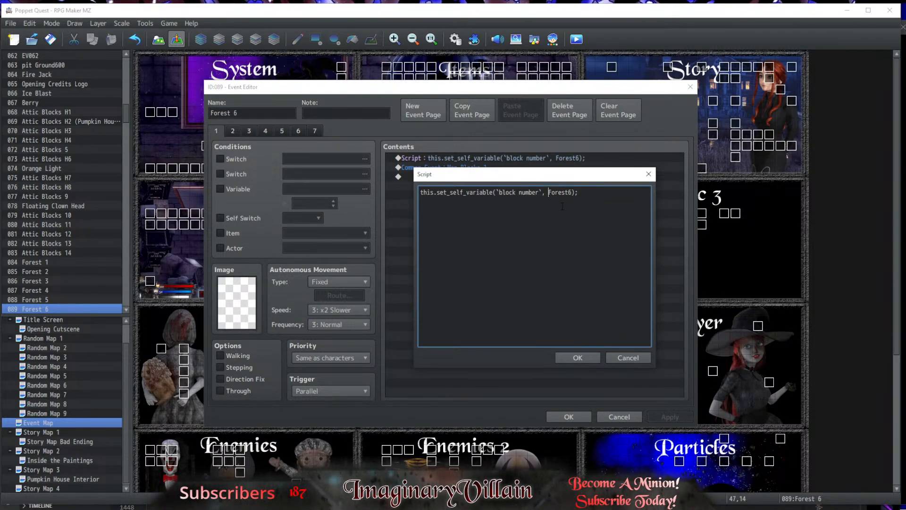
{"action": "type", "text": "`"}
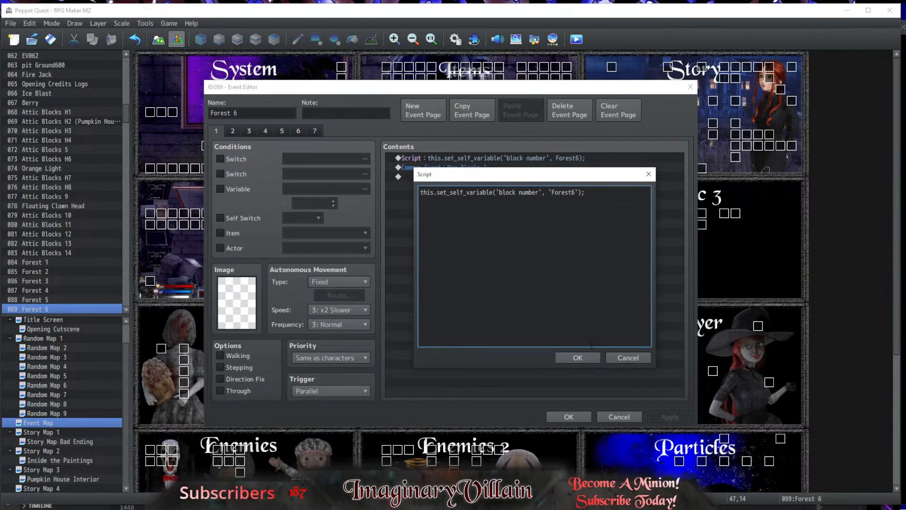
{"action": "left_click", "coordinate": [586, 355]}
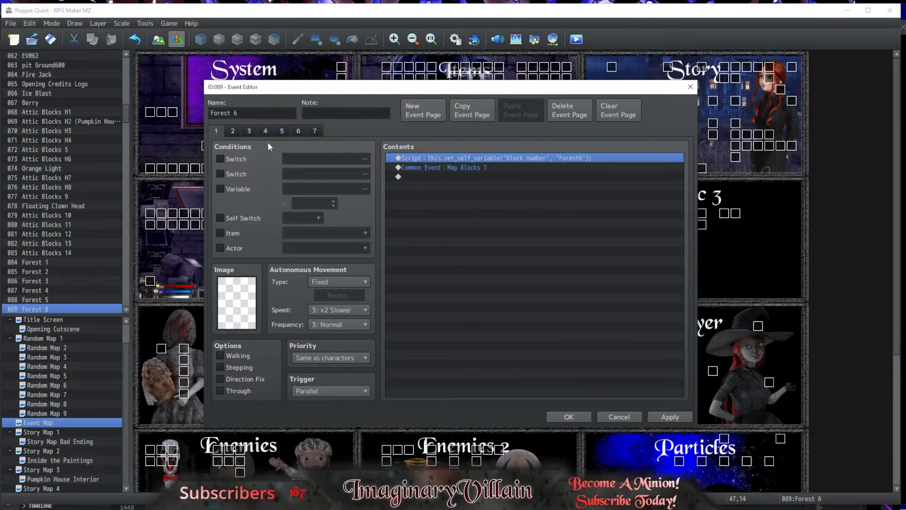
Step: Replace the block number scripts on pages 3 and 5 of the Forest 6 event with the quoted Forest6 version and save the event
{"action": "left_click", "coordinate": [256, 132]}
{"action": "key", "text": "Delete"}
{"action": "key", "text": "ctrl+v"}
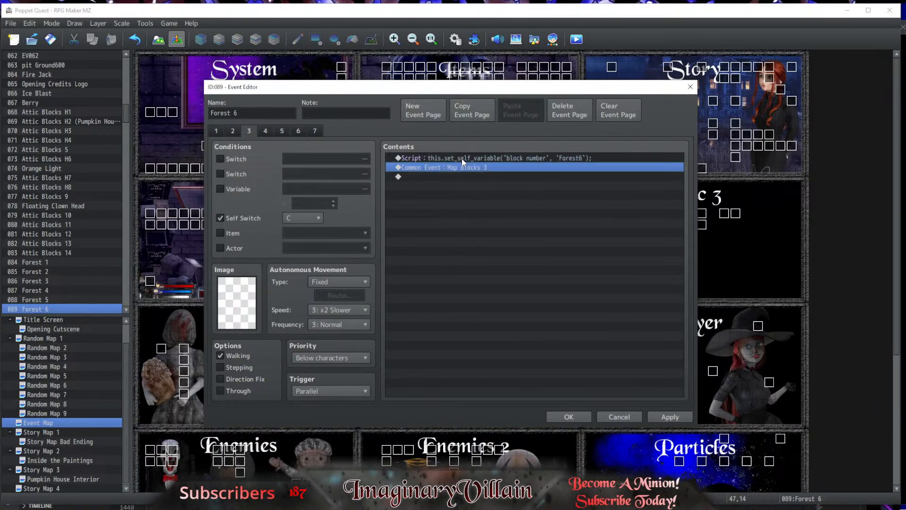
{"action": "left_click", "coordinate": [282, 131]}
{"action": "left_click", "coordinate": [456, 158]}
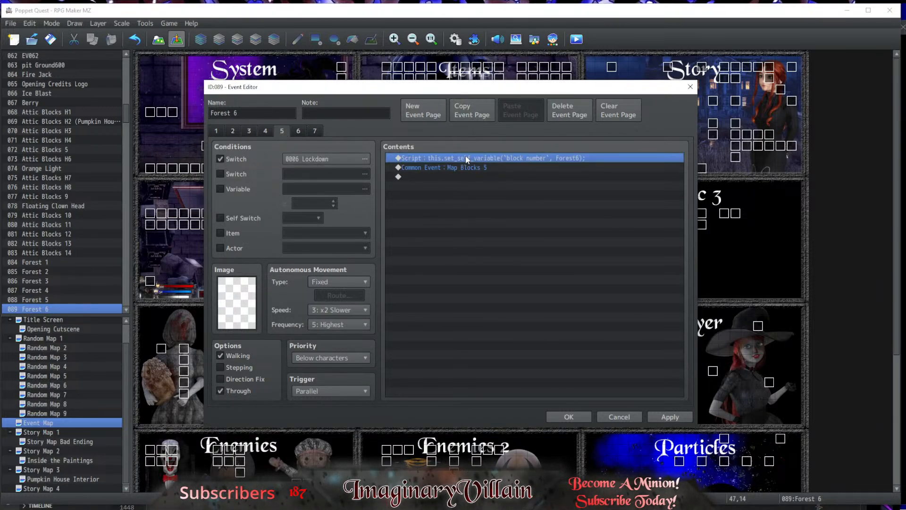
{"action": "left_click", "coordinate": [468, 167]}
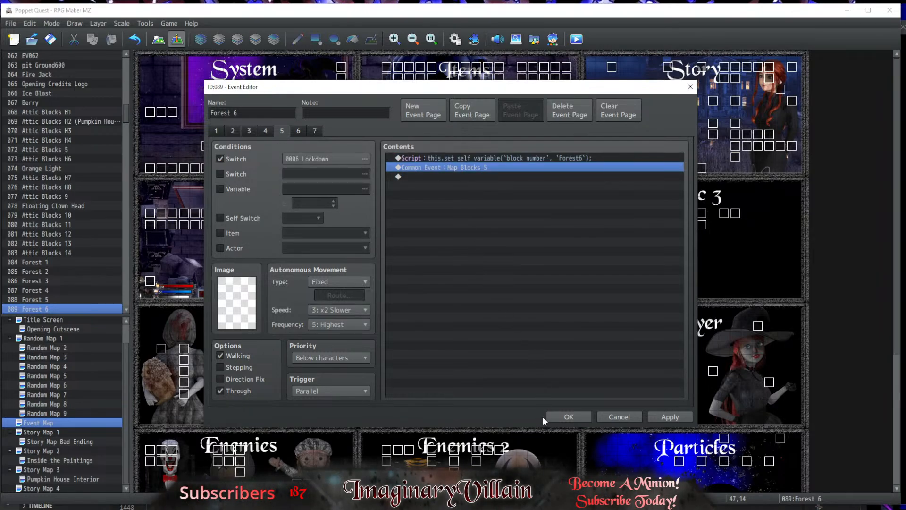
{"action": "left_click", "coordinate": [562, 418]}
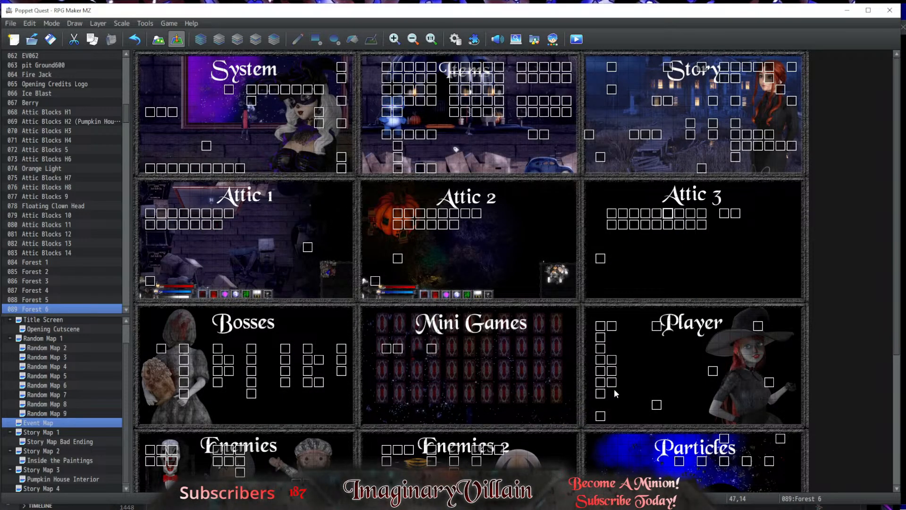
Step: Open the Forest 7 event under Attic 3 and enclose Forest7 in quotes in the block number script on page 1
{"action": "double_click", "coordinate": [680, 215]}
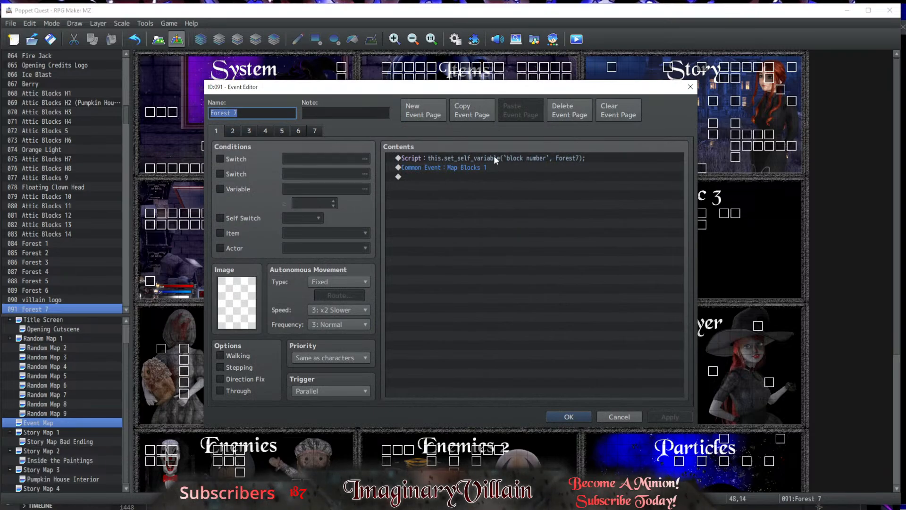
{"action": "double_click", "coordinate": [494, 158]}
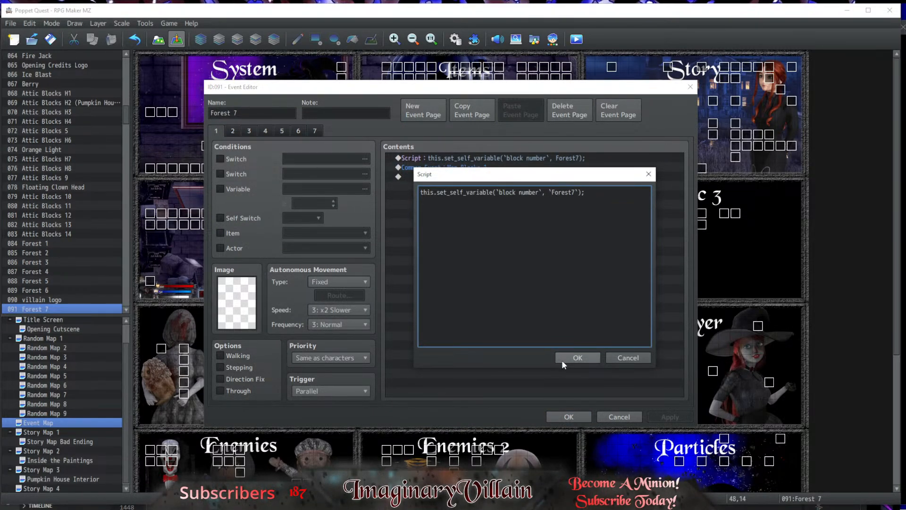
{"action": "left_click", "coordinate": [577, 358]}
Step: Replace the block number scripts on pages 3 and 5 of the Forest 7 event with the quoted Forest7 version and save the event
{"action": "left_click", "coordinate": [249, 131]}
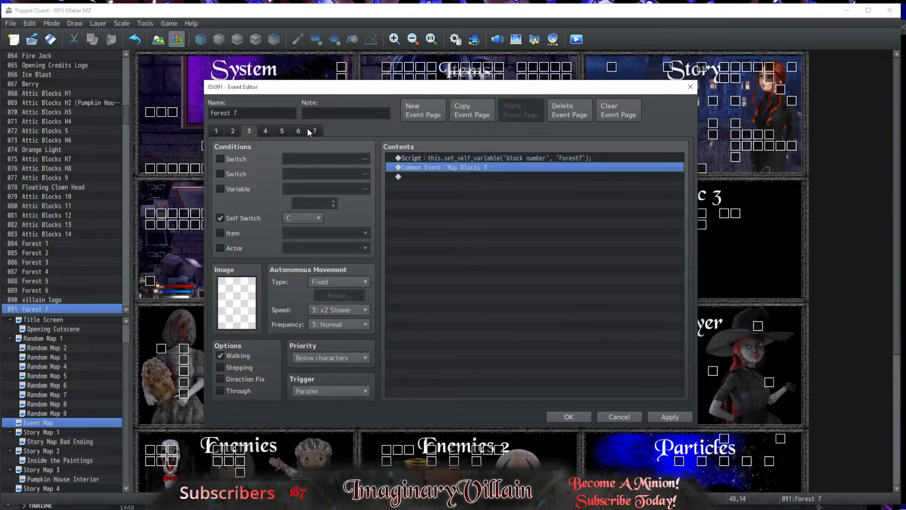
{"action": "left_click", "coordinate": [282, 131]}
{"action": "left_click", "coordinate": [467, 160]}
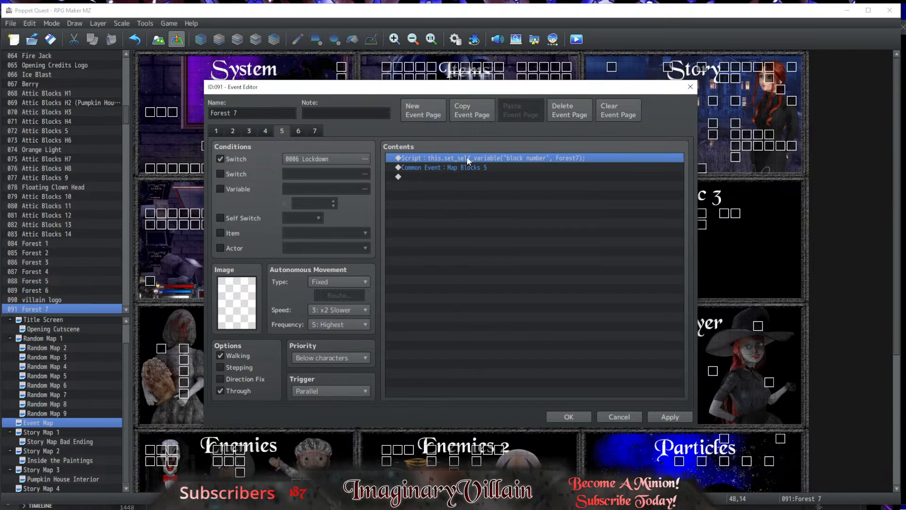
{"action": "key", "text": "ctrl+v"}
{"action": "key", "text": "Delete"}
{"action": "left_click", "coordinate": [559, 415]}
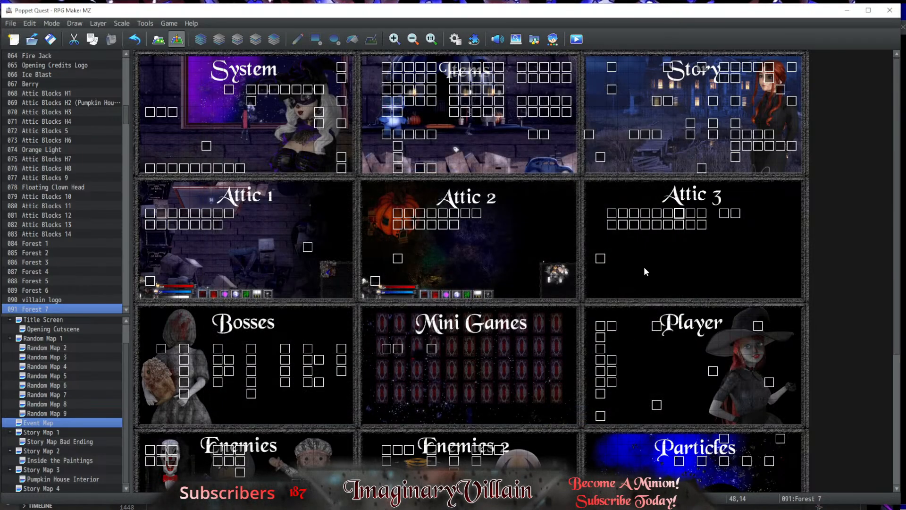
Step: Open the Forest 8 event under Attic 3 and enclose Forest8 in quotes in the block number script on page 1
{"action": "double_click", "coordinate": [702, 212]}
{"action": "double_click", "coordinate": [539, 159]}
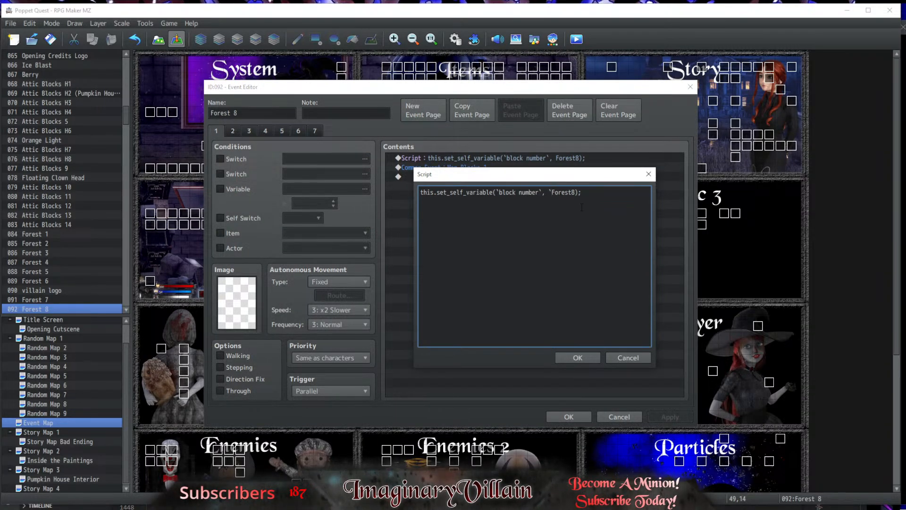
{"action": "type", "text": "`"}
{"action": "left_click", "coordinate": [578, 358]}
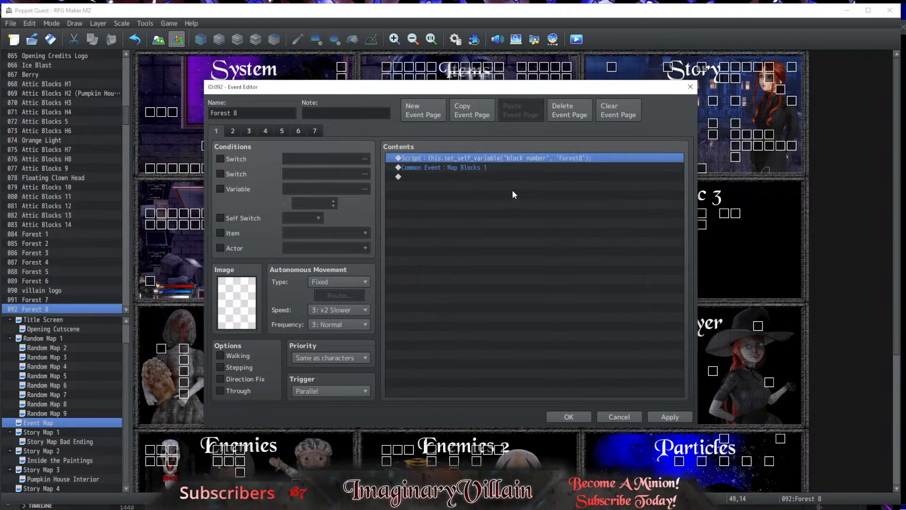
Step: Replace the block number scripts on pages 3 and 5 of the Forest 8 event with the quoted Forest8 version and save the event
{"action": "left_click", "coordinate": [249, 132]}
{"action": "left_click", "coordinate": [446, 154]}
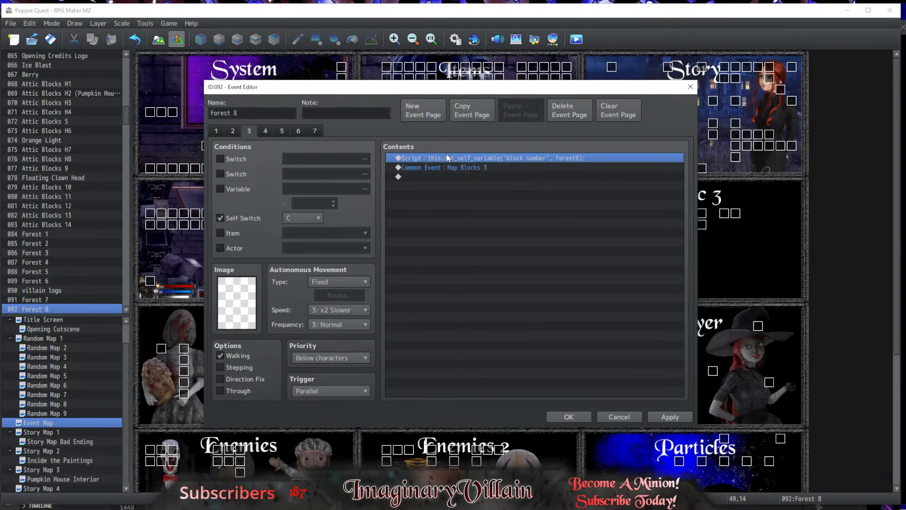
{"action": "key", "text": "Delete"}
{"action": "key", "text": "ctrl+v"}
{"action": "left_click", "coordinate": [281, 131]}
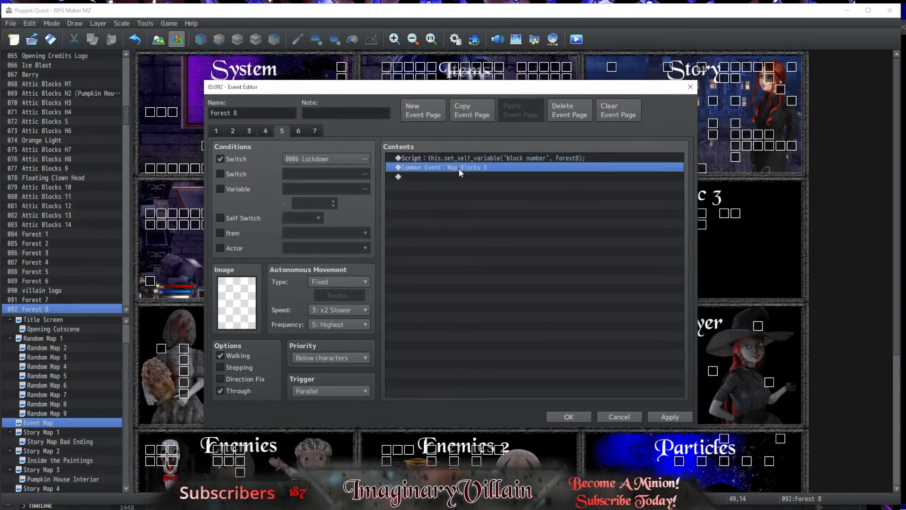
{"action": "left_click", "coordinate": [470, 159]}
{"action": "key", "text": "Delete"}
{"action": "key", "text": "ctrl+v"}
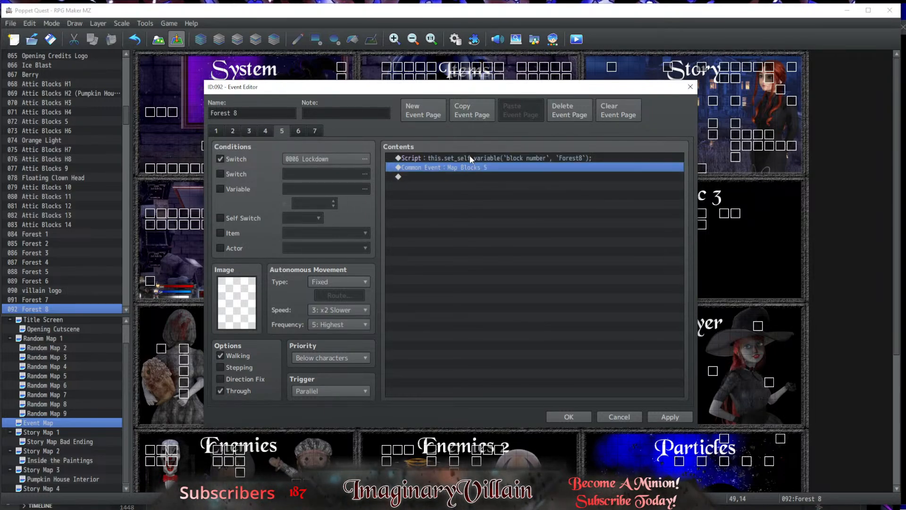
{"action": "left_click", "coordinate": [569, 416]}
Step: Open the Forest 9 event under Attic 3 and enclose Forest9 in quotes in the block number script on page 1
{"action": "double_click", "coordinate": [716, 235]}
{"action": "left_click", "coordinate": [526, 160]}
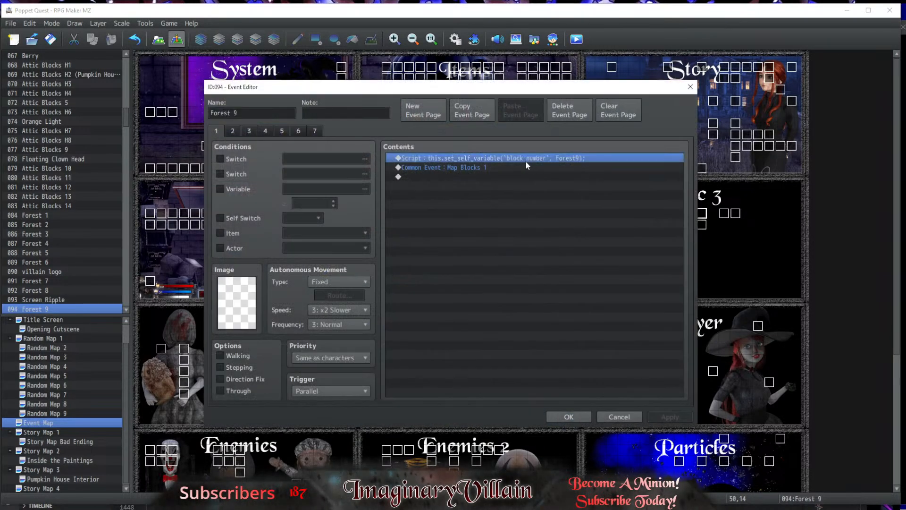
{"action": "double_click", "coordinate": [526, 161]}
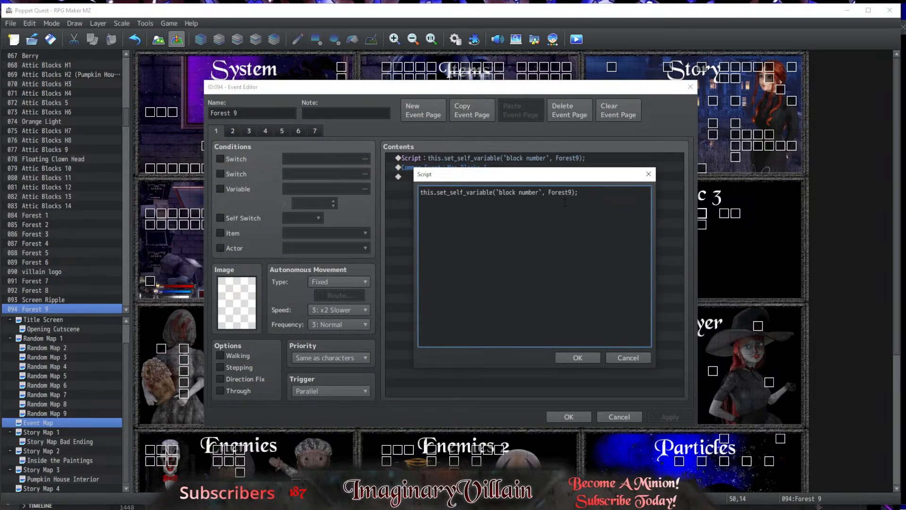
{"action": "left_click", "coordinate": [549, 192]}
{"action": "type", "text": "'"}
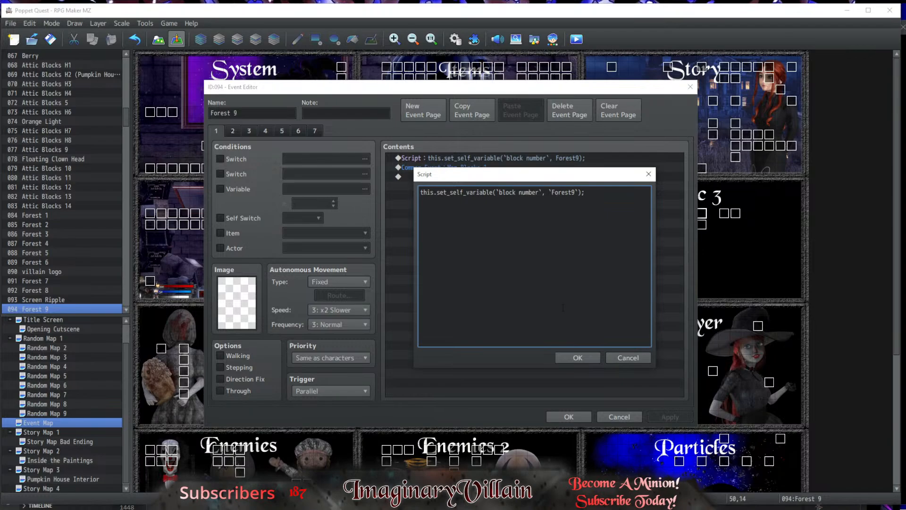
{"action": "left_click", "coordinate": [581, 357]}
Step: Replace the block number scripts on pages 3 and 5 of the Forest 9 event with the quoted Forest9 version and save the event
{"action": "left_click", "coordinate": [249, 131]}
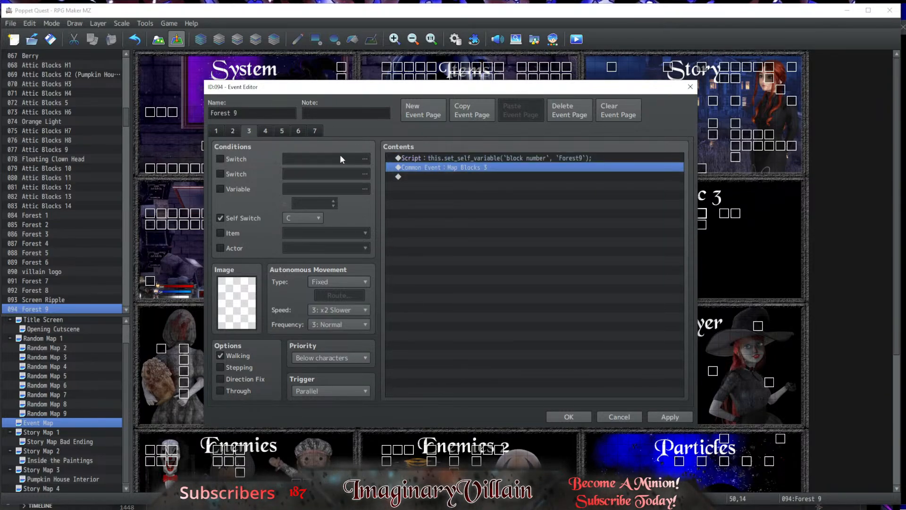
{"action": "left_click", "coordinate": [281, 131]}
{"action": "key", "text": "Delete"}
{"action": "type", "text": "◆Script：this.set_self_variable(`block number`, `Forest9`);"}
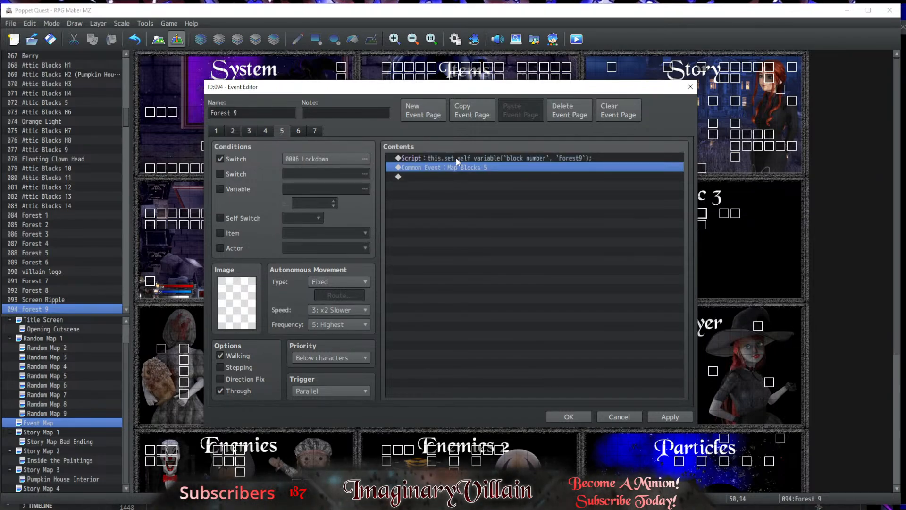
{"action": "left_click", "coordinate": [576, 419]}
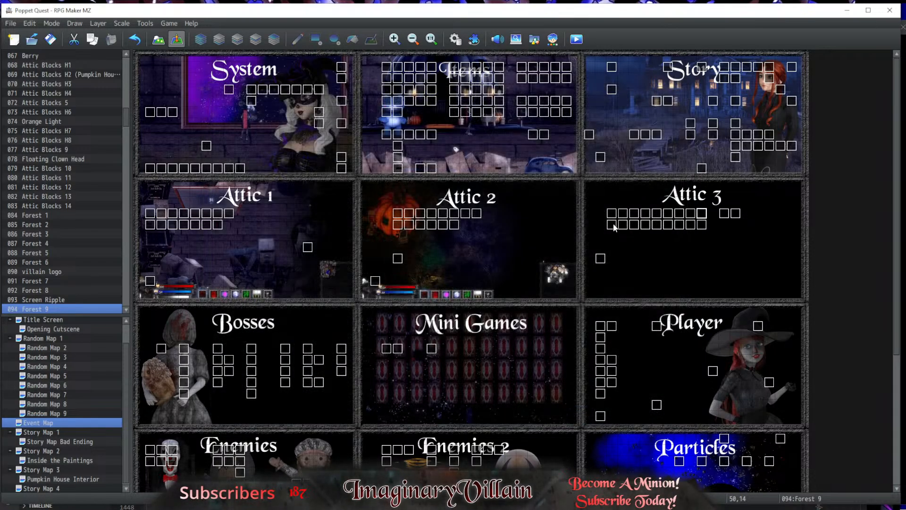
Step: Open the Forest 10 event under Attic 3 and enclose Forest10 in quotes in the block number script on page 1
{"action": "double_click", "coordinate": [613, 226]}
{"action": "left_click", "coordinate": [506, 156]}
{"action": "double_click", "coordinate": [505, 158]}
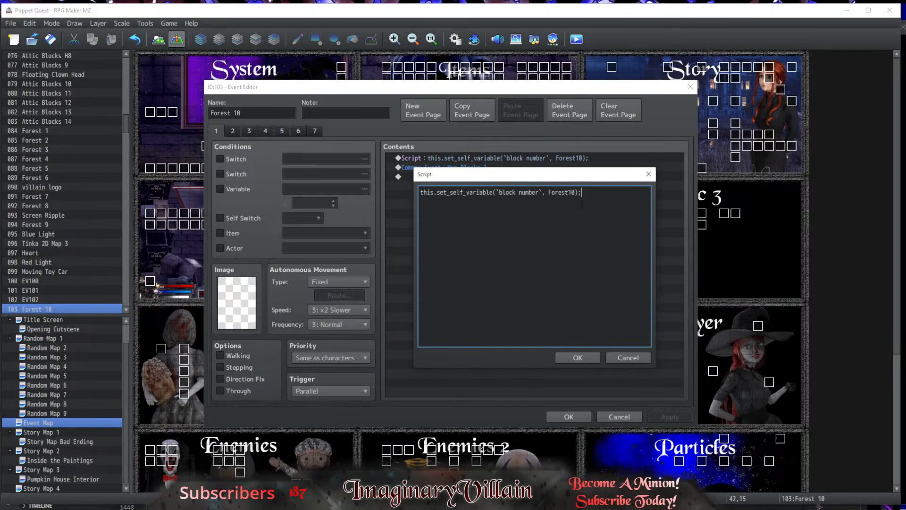
{"action": "left_click", "coordinate": [549, 193]}
{"action": "type", "text": "`"}
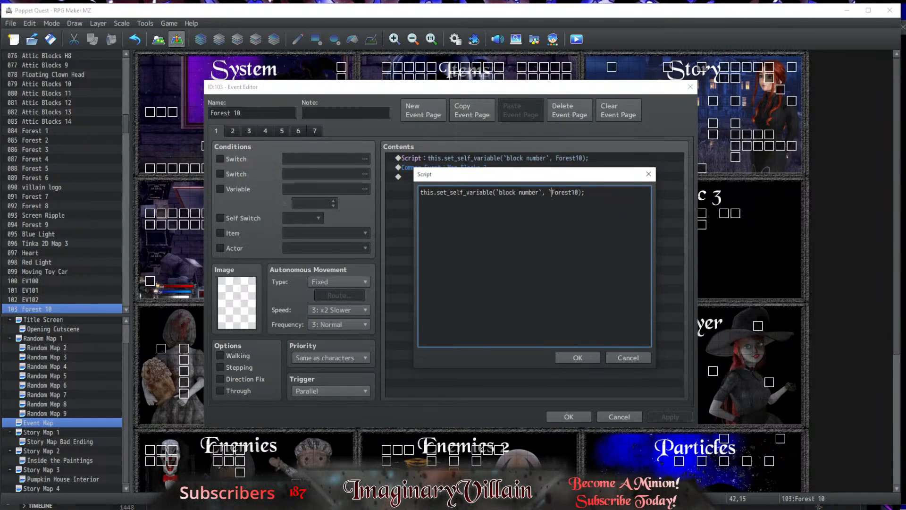
{"action": "left_click", "coordinate": [579, 193]}
{"action": "type", "text": "`"}
{"action": "left_click", "coordinate": [578, 358]}
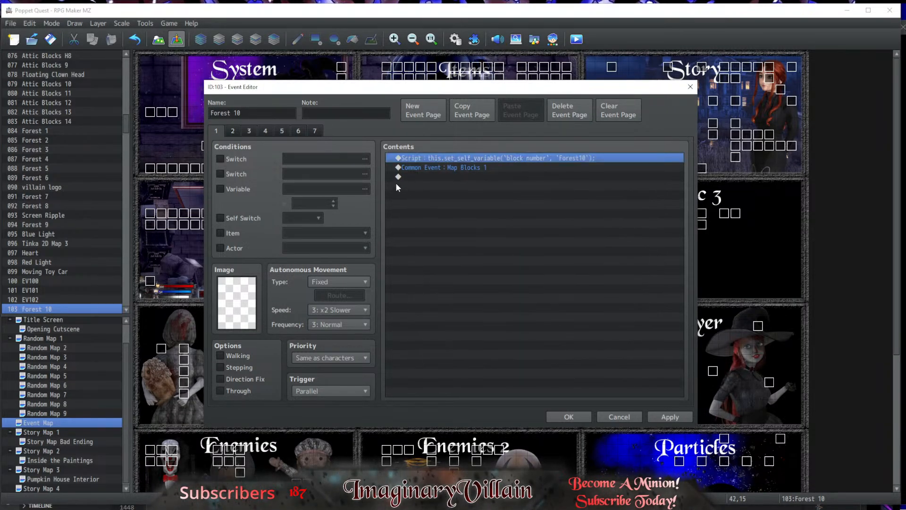
Step: Replace the block number scripts on pages 3 and 5 of the Forest 10 event with the quoted Forest10 version and save the event
{"action": "left_click", "coordinate": [252, 132]}
{"action": "left_click", "coordinate": [448, 157]}
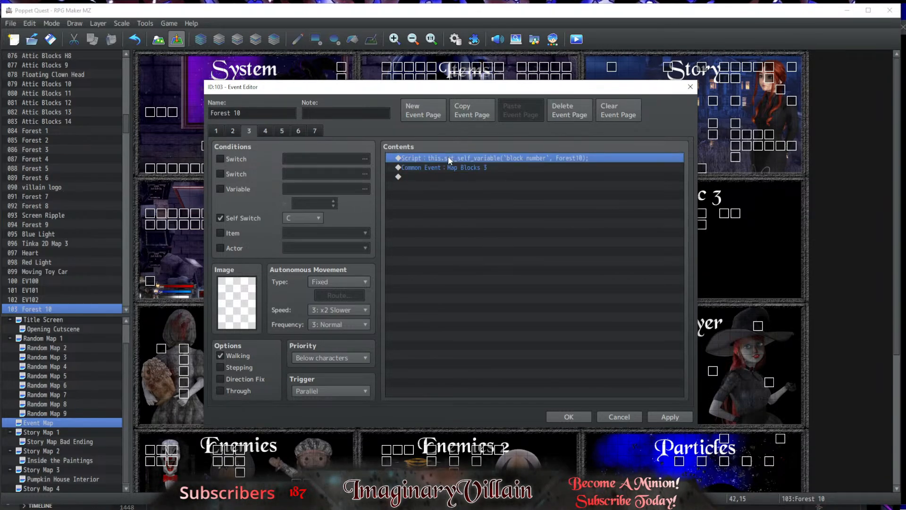
{"action": "key", "text": "Delete"}
{"action": "key", "text": "ctrl+v"}
{"action": "left_click", "coordinate": [282, 131]}
{"action": "left_click", "coordinate": [448, 158]}
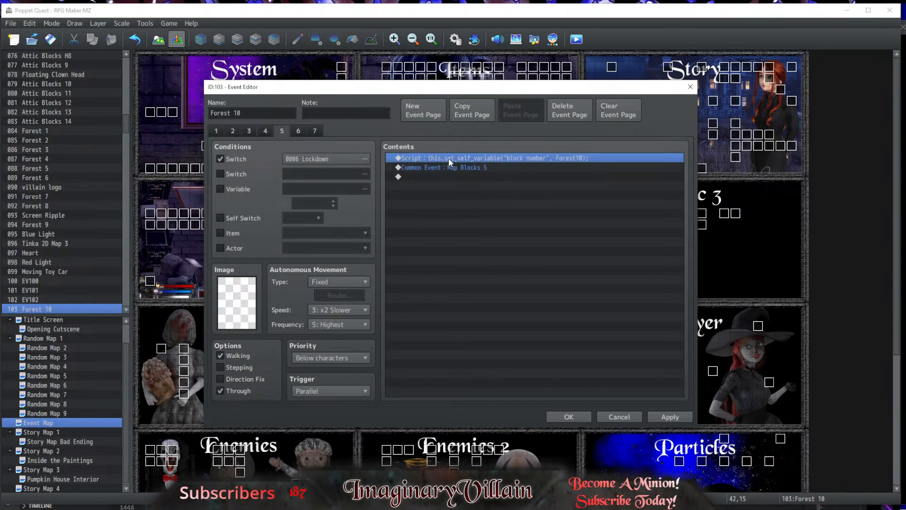
{"action": "key", "text": "Delete"}
{"action": "key", "text": "ctrl+v"}
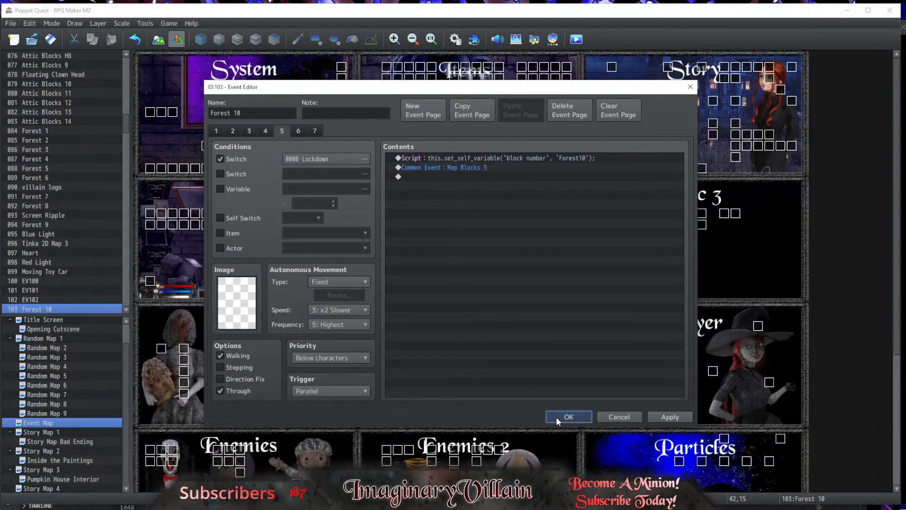
{"action": "left_click", "coordinate": [569, 416]}
Step: Open the Forest 11 event under Attic 3 and enclose Forest11 in quotes in the block number script on page 1
{"action": "double_click", "coordinate": [621, 234]}
{"action": "double_click", "coordinate": [559, 160]}
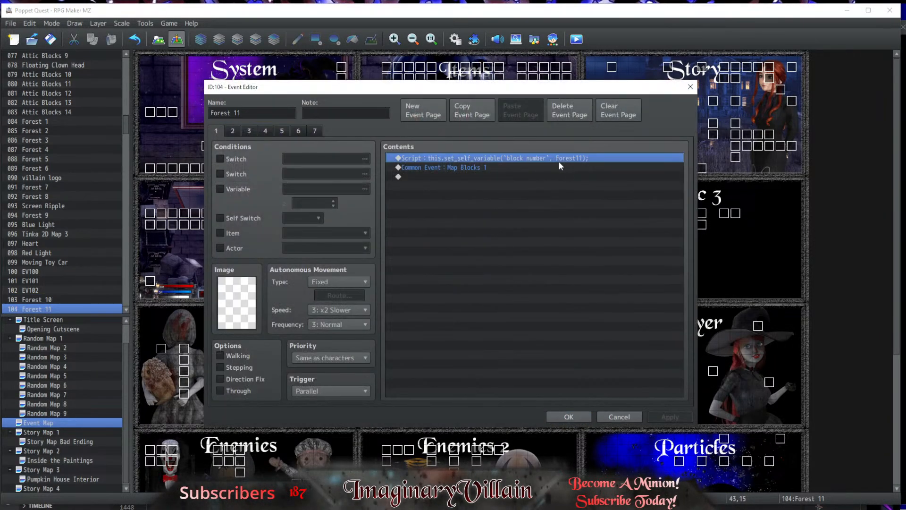
{"action": "left_click", "coordinate": [575, 192]}
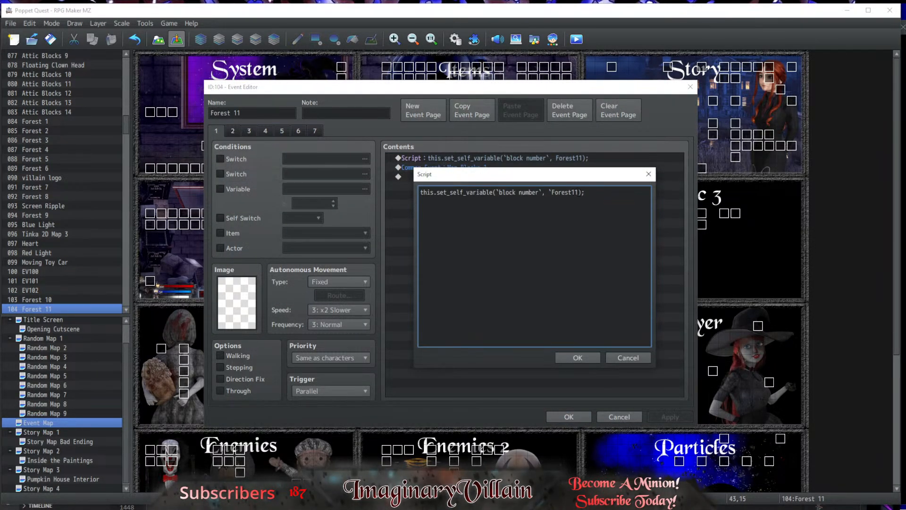
{"action": "type", "text": "`"}
{"action": "left_click", "coordinate": [578, 358]}
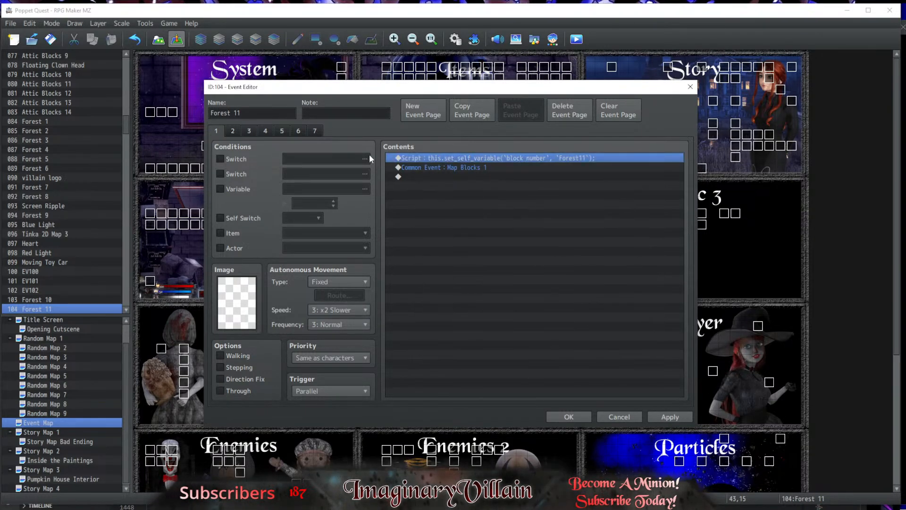
Step: Replace the block number scripts on pages 3 and 5 of the Forest 11 event with the quoted Forest11 version and save the event
{"action": "left_click", "coordinate": [254, 130]}
{"action": "left_click", "coordinate": [500, 166]}
{"action": "left_click", "coordinate": [517, 158]}
{"action": "key", "text": "Delete"}
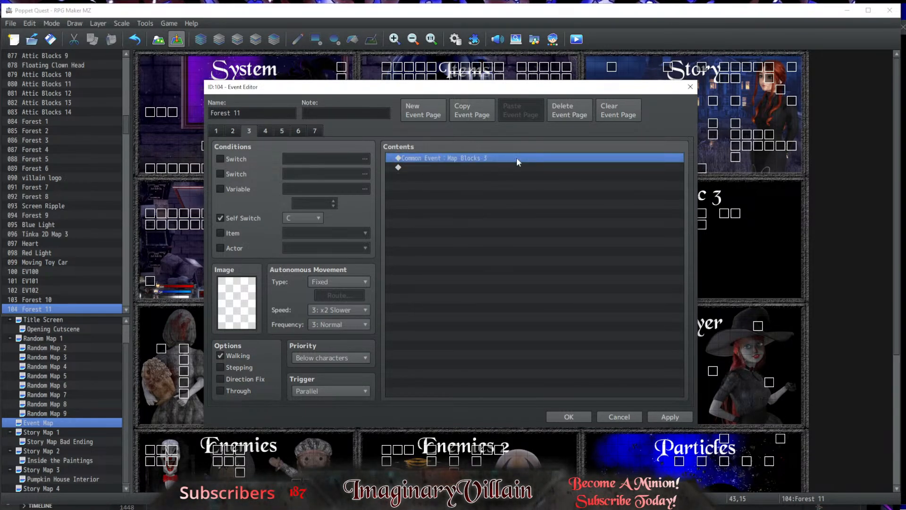
{"action": "key", "text": "ctrl+v"}
{"action": "left_click", "coordinate": [280, 132]}
{"action": "left_click", "coordinate": [457, 157]}
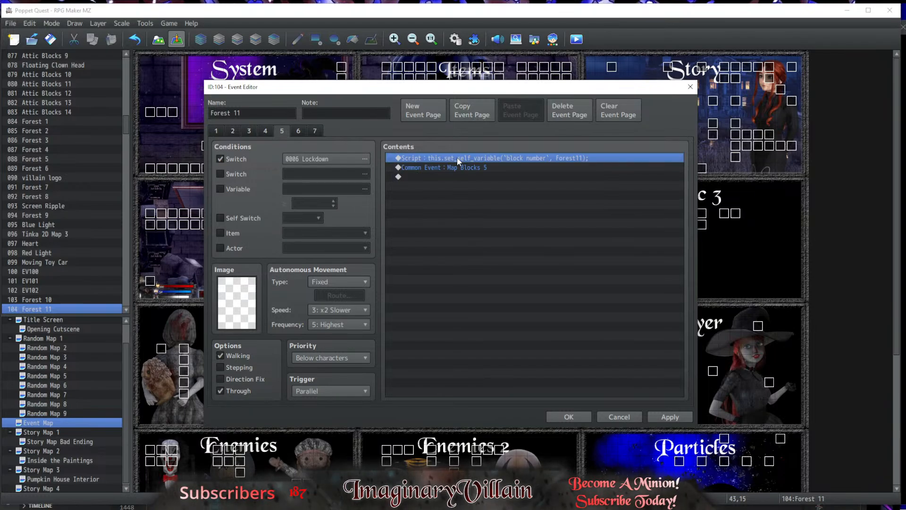
{"action": "key", "text": "Delete"}
{"action": "key", "text": "ctrl+v"}
{"action": "left_click", "coordinate": [568, 416]}
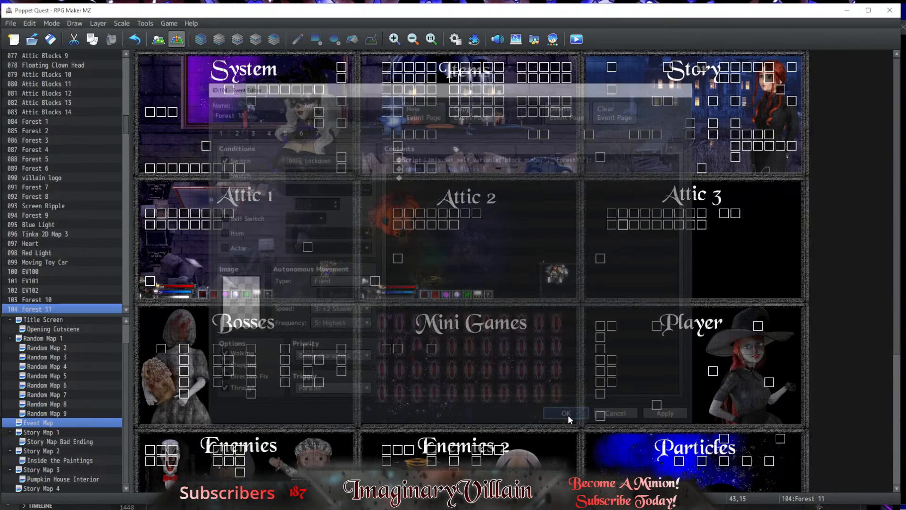
Step: Open the Forest 12 event under Attic 3 and enclose Forest12 in quotes in the block number script on page 1
{"action": "double_click", "coordinate": [634, 224]}
{"action": "left_click", "coordinate": [435, 157]}
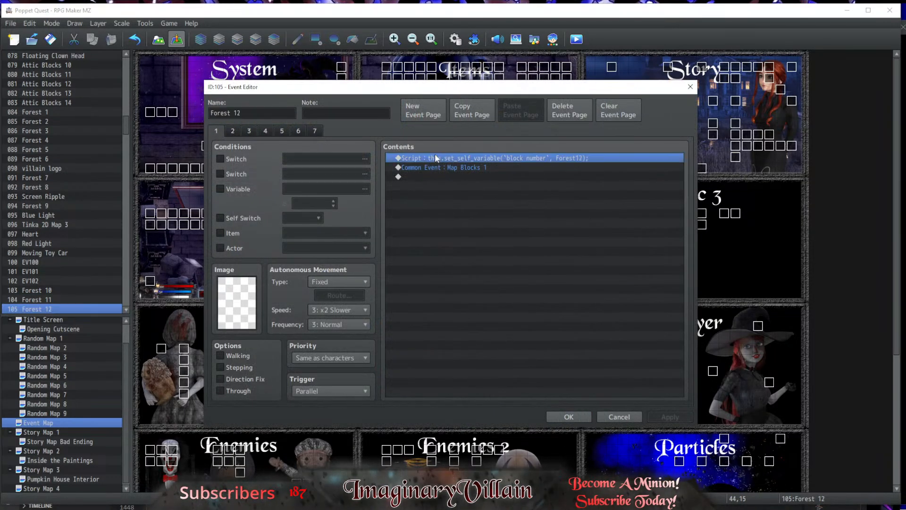
{"action": "double_click", "coordinate": [435, 158]}
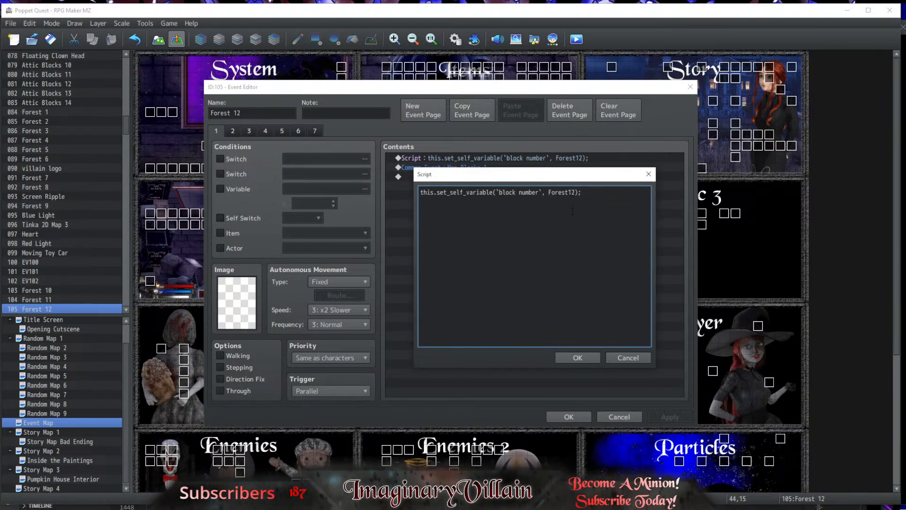
{"action": "left_click", "coordinate": [581, 192]}
{"action": "type", "text": "'"}
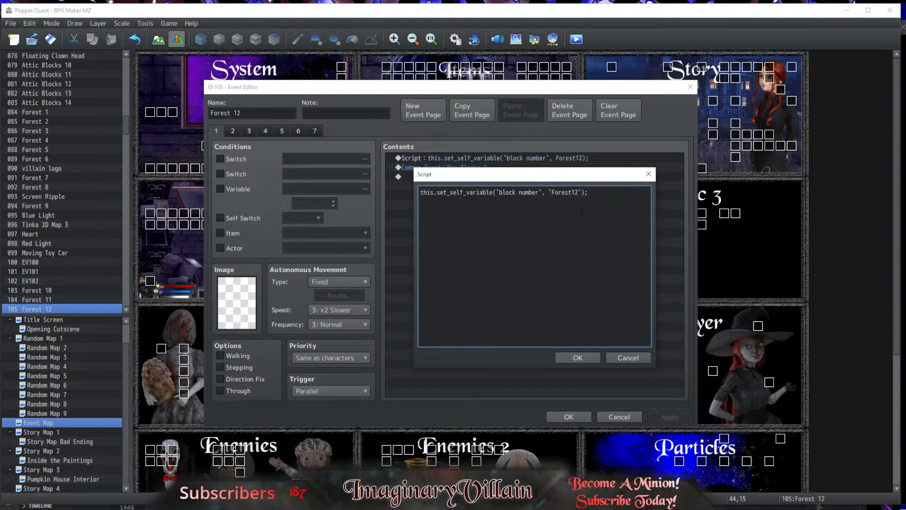
{"action": "left_click", "coordinate": [578, 357]}
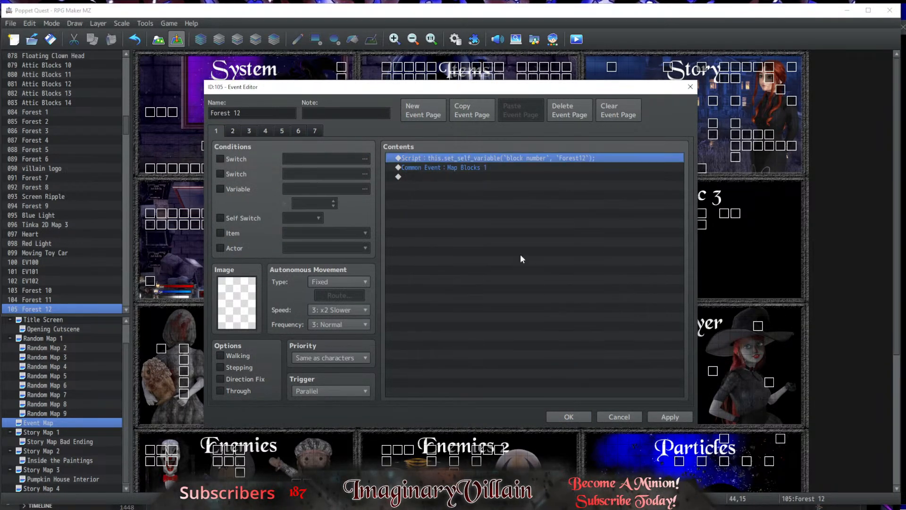
Step: Replace the block number scripts on pages 3 and 5 of the Forest 12 event with the quoted Forest12 version and save the event
{"action": "left_click", "coordinate": [250, 131]}
{"action": "left_click", "coordinate": [455, 158]}
{"action": "key", "text": "ctrl+v"}
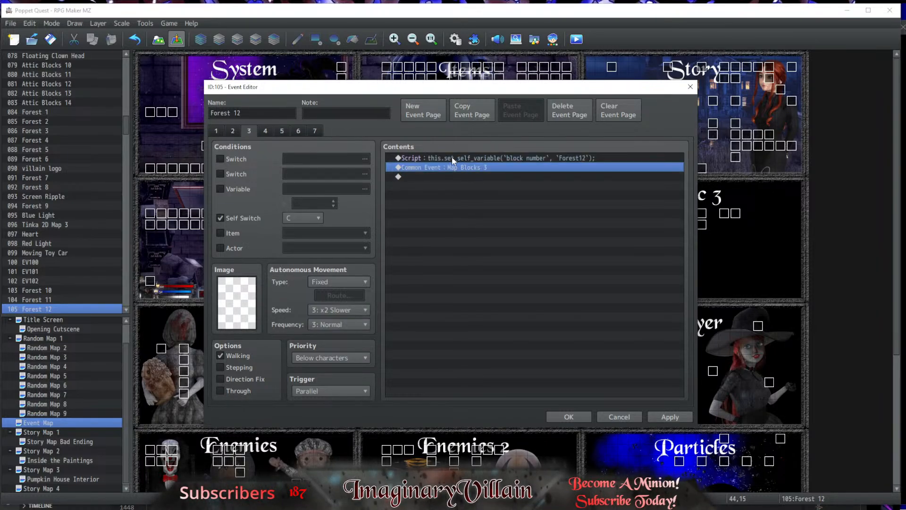
{"action": "left_click", "coordinate": [286, 130]}
{"action": "left_click", "coordinate": [451, 158]}
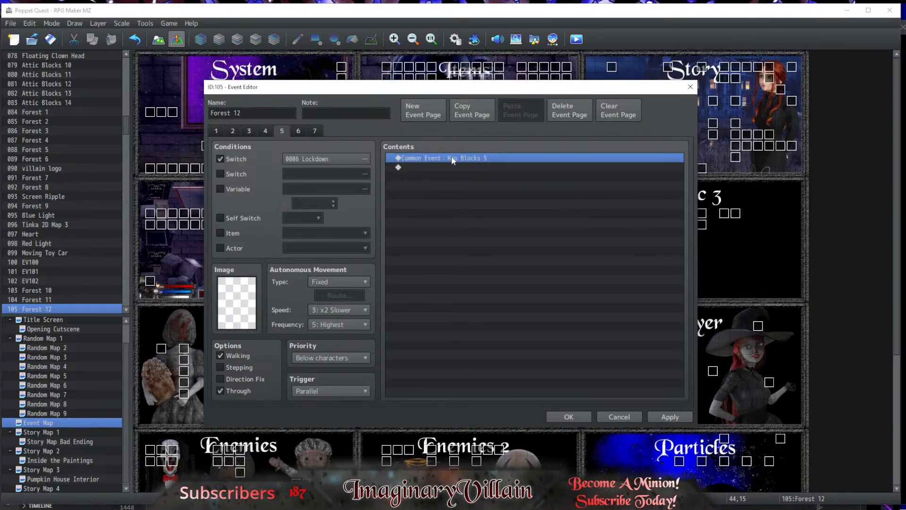
{"action": "left_click", "coordinate": [569, 416]}
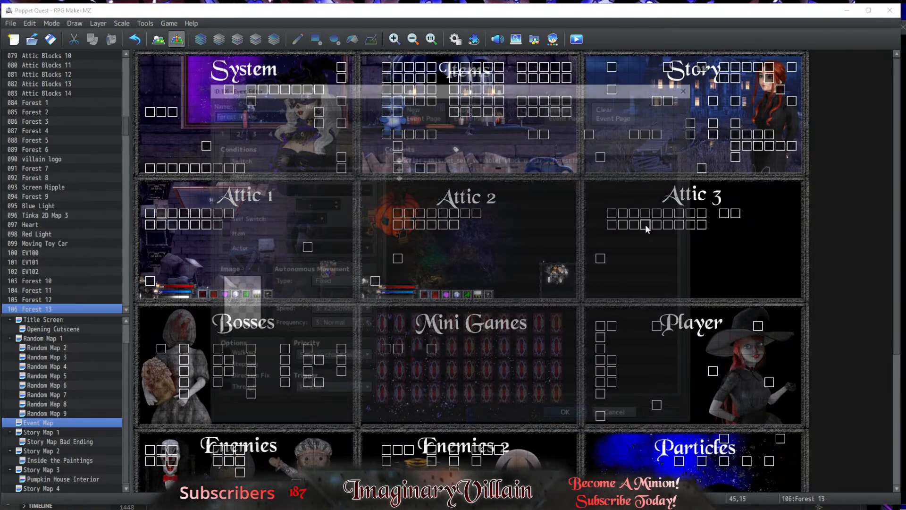
Step: Open the Forest 13 event under Attic 3 and enclose Forest13 in quotes in the block number script on page 1
{"action": "double_click", "coordinate": [645, 225]}
{"action": "double_click", "coordinate": [501, 158]}
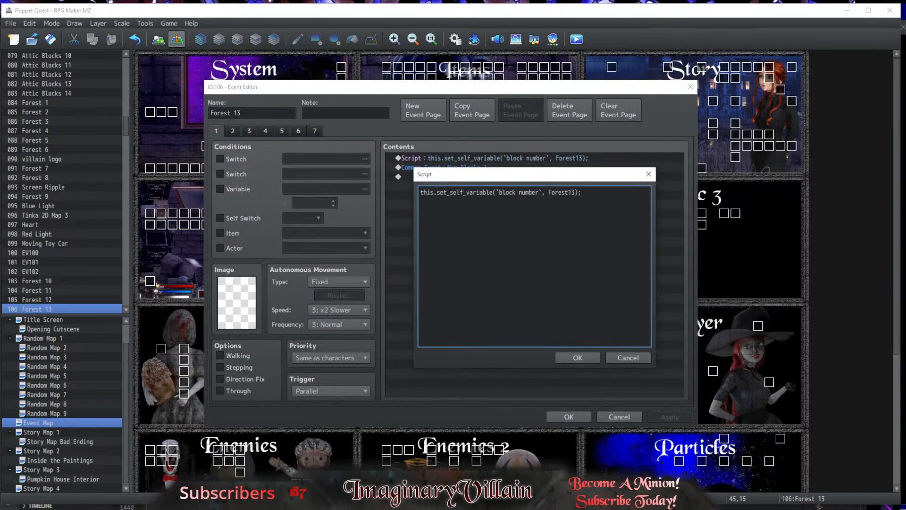
{"action": "left_click", "coordinate": [579, 193]}
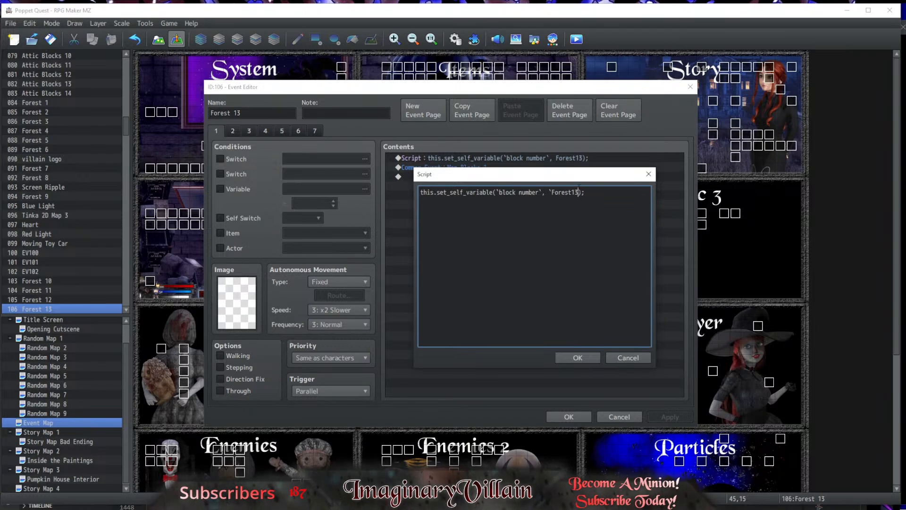
{"action": "left_click", "coordinate": [581, 355]}
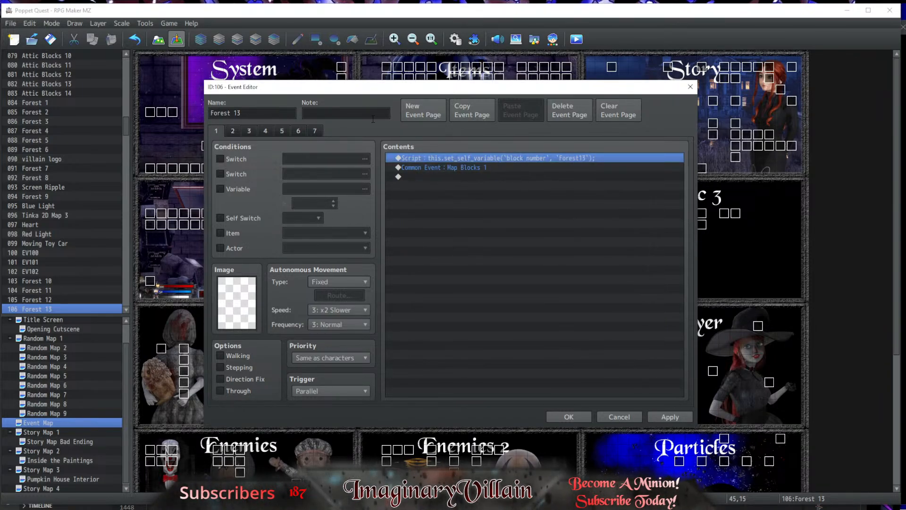
Step: Replace the block number scripts on pages 3 and 5 of the Forest 13 event with the quoted Forest13 version and save the event
{"action": "left_click", "coordinate": [248, 130]}
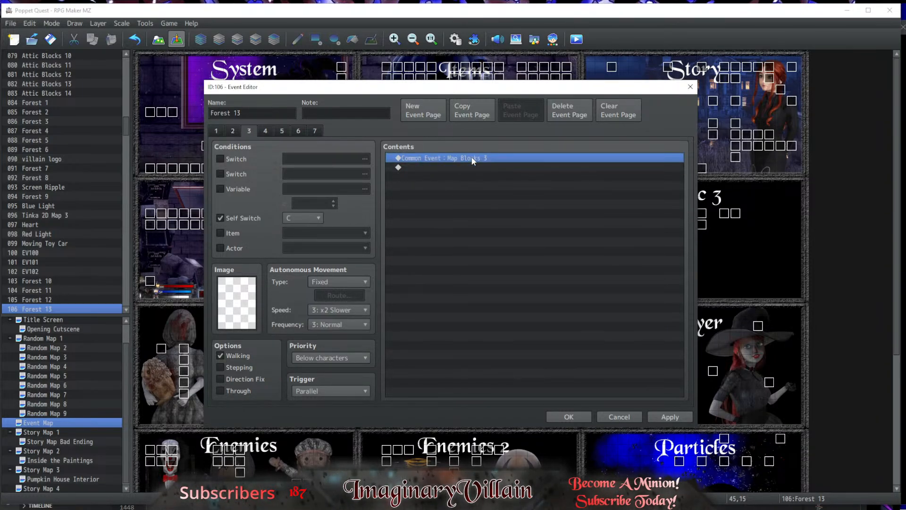
{"action": "left_click", "coordinate": [491, 167]}
{"action": "left_click", "coordinate": [278, 132]}
{"action": "left_click", "coordinate": [441, 156]}
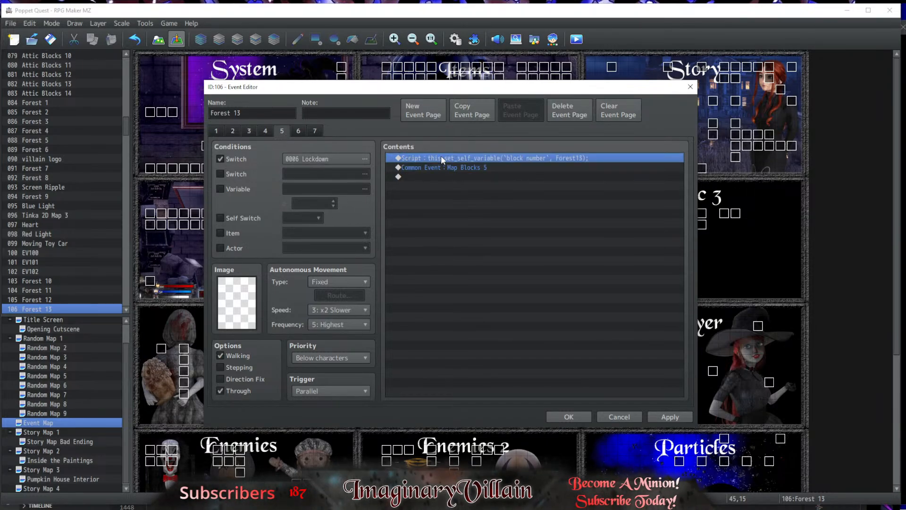
{"action": "key", "text": "Delete"}
{"action": "key", "text": "ctrl+v"}
{"action": "left_click", "coordinate": [571, 417]}
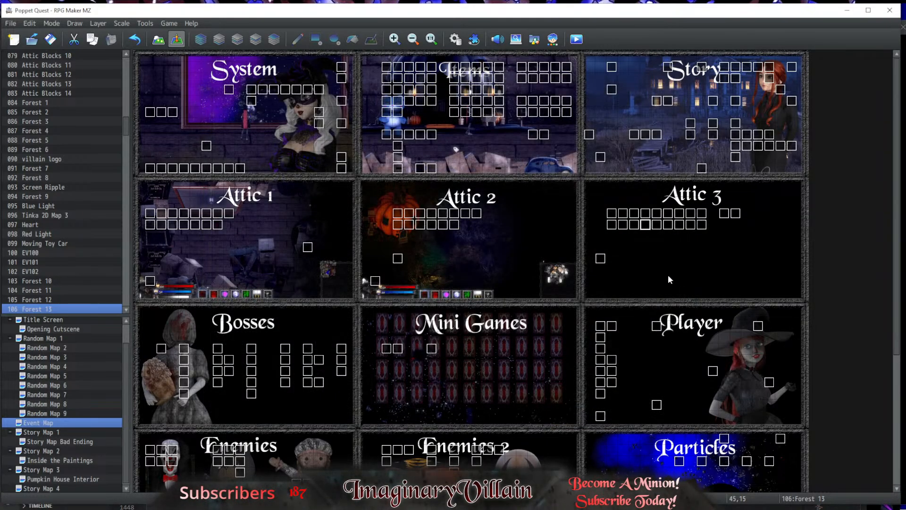
Step: Open the Forest 14 event under Attic 3 and enclose Forest14 in quotes in the block number script on page 1
{"action": "double_click", "coordinate": [656, 224]}
{"action": "double_click", "coordinate": [516, 159]}
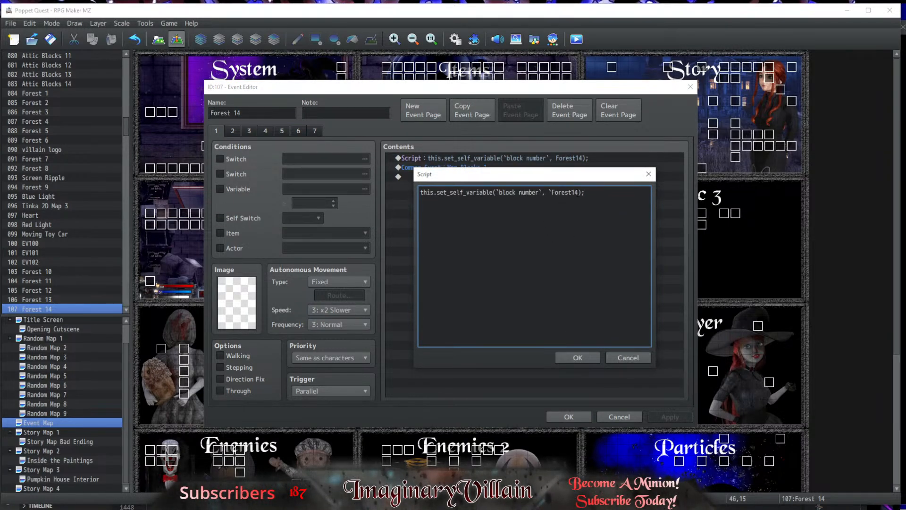
{"action": "type", "text": "`"}
{"action": "left_click", "coordinate": [578, 357]}
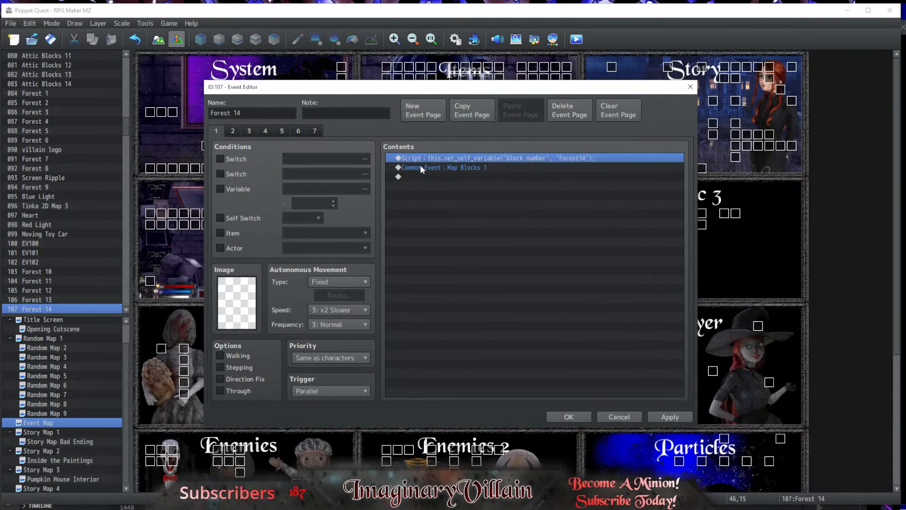
Step: Replace the block number scripts on pages 3 and 5 of the Forest 14 event with the quoted Forest14 version and save the event
{"action": "left_click", "coordinate": [250, 132]}
{"action": "left_click", "coordinate": [447, 156]}
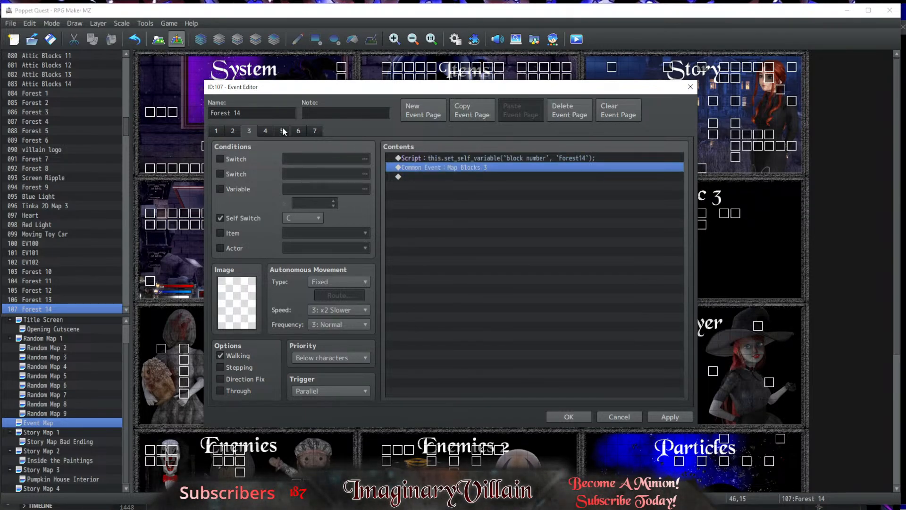
{"action": "left_click", "coordinate": [284, 131]}
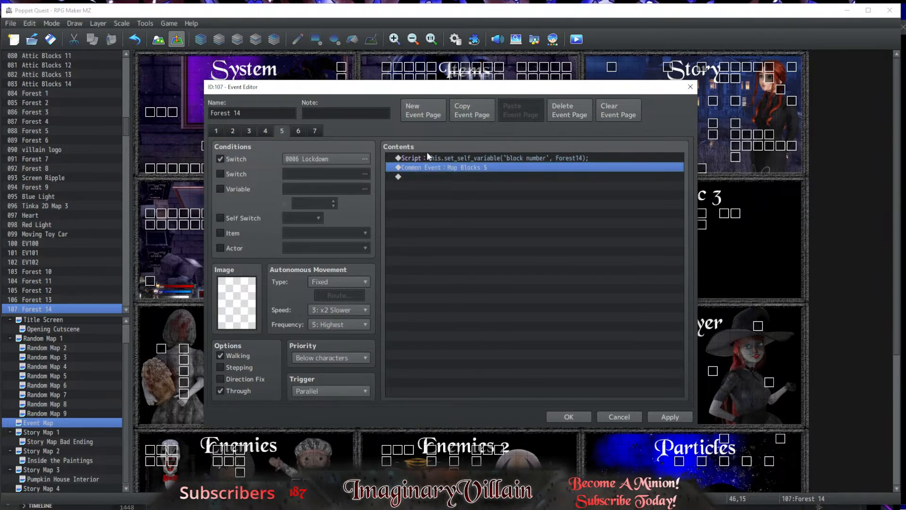
{"action": "left_click", "coordinate": [437, 159]}
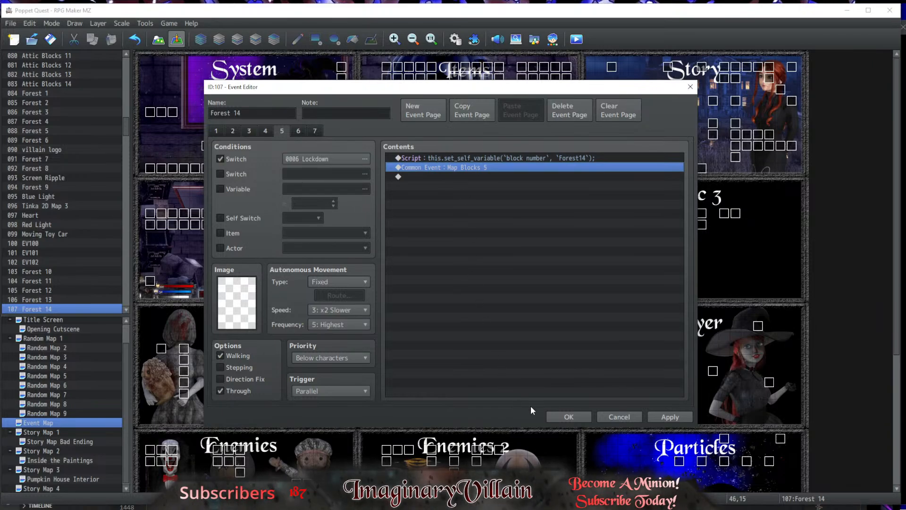
{"action": "left_click", "coordinate": [549, 416]}
Step: Open the Forest 15 event under Attic 3 and enclose Forest15 in quotes in the block number script on page 1
{"action": "double_click", "coordinate": [667, 230]}
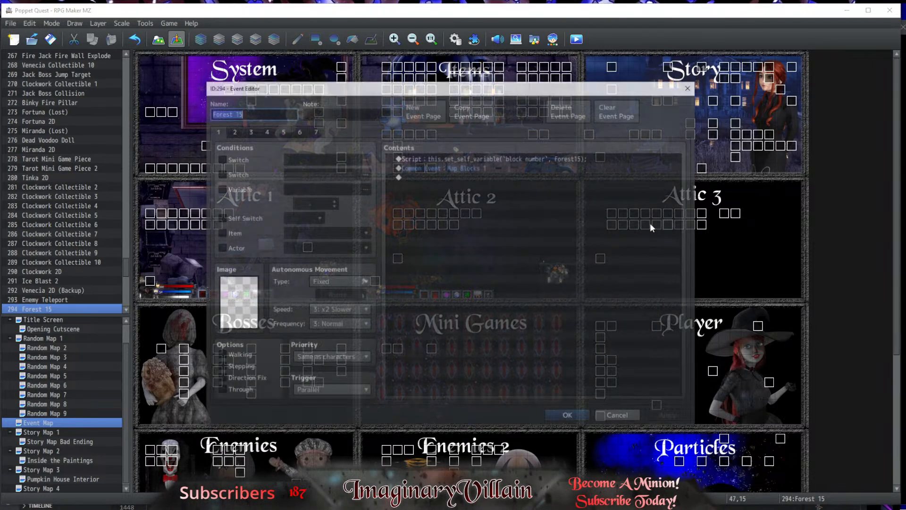
{"action": "double_click", "coordinate": [461, 157]}
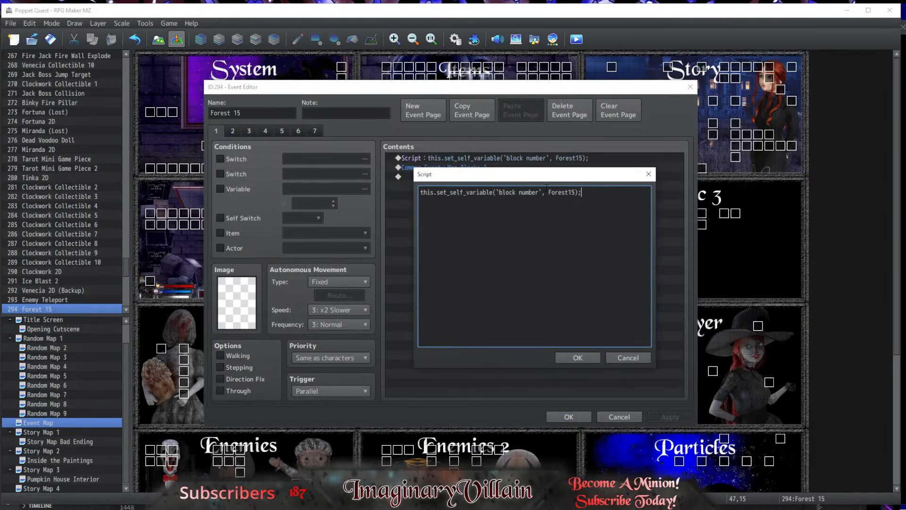
{"action": "type", "text": "'"}
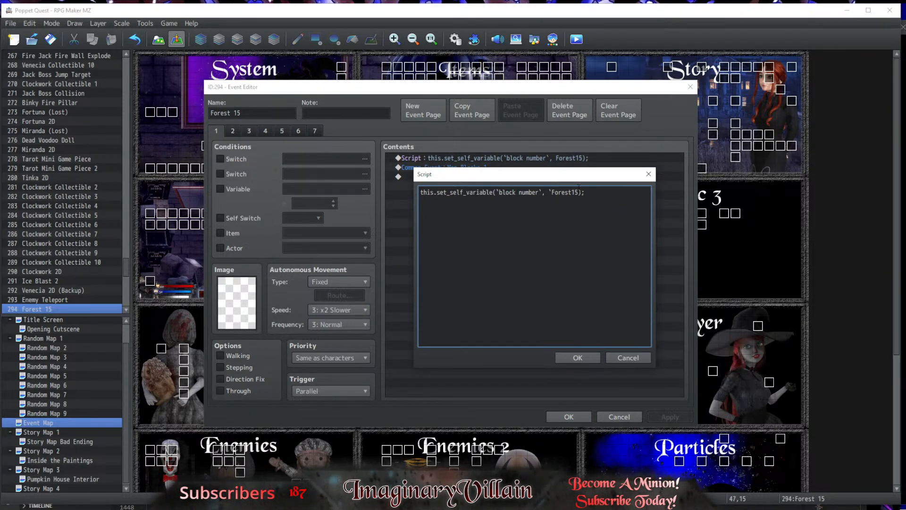
{"action": "left_click", "coordinate": [579, 192]}
{"action": "type", "text": "'"}
{"action": "left_click", "coordinate": [577, 357]}
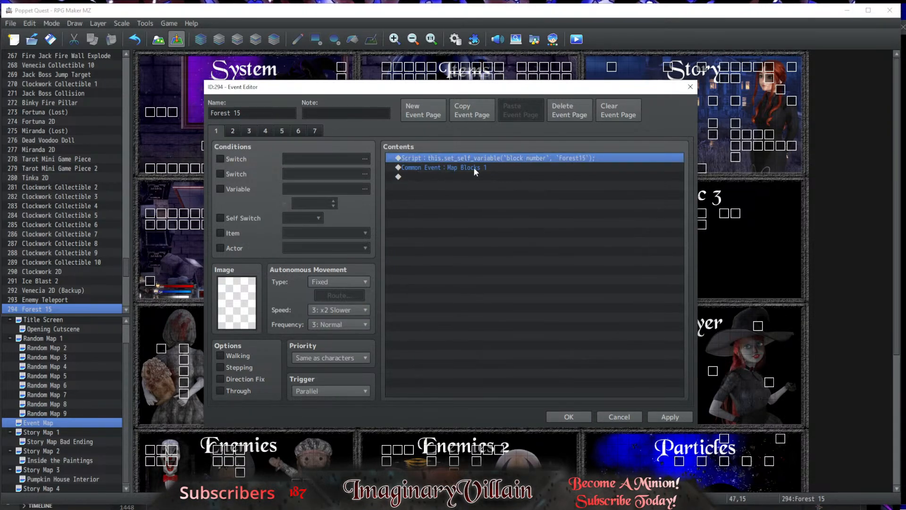
Step: Replace the block number scripts on pages 3 and 5 of the Forest 15 event with the quoted Forest15 version and save the event
{"action": "left_click", "coordinate": [249, 130]}
{"action": "left_click", "coordinate": [448, 158]}
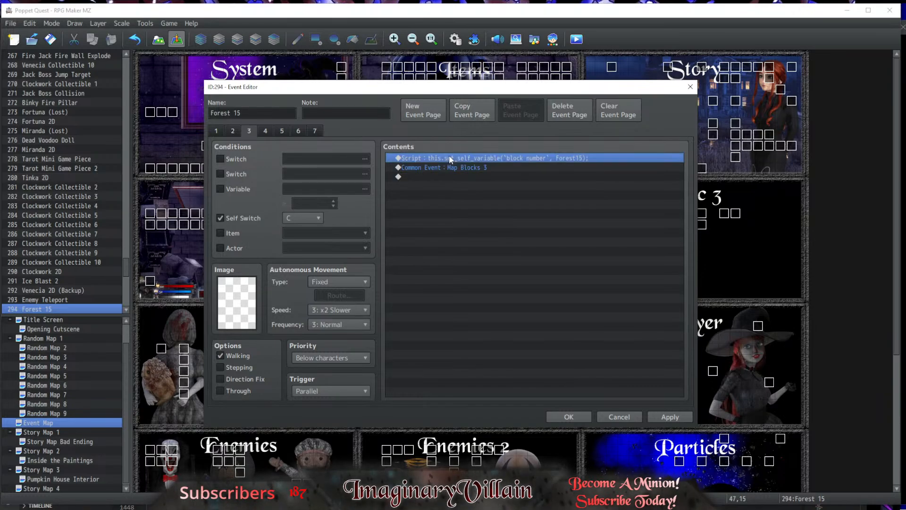
{"action": "key", "text": "Delete"}
{"action": "key", "text": "ctrl+v"}
{"action": "left_click", "coordinate": [282, 130]}
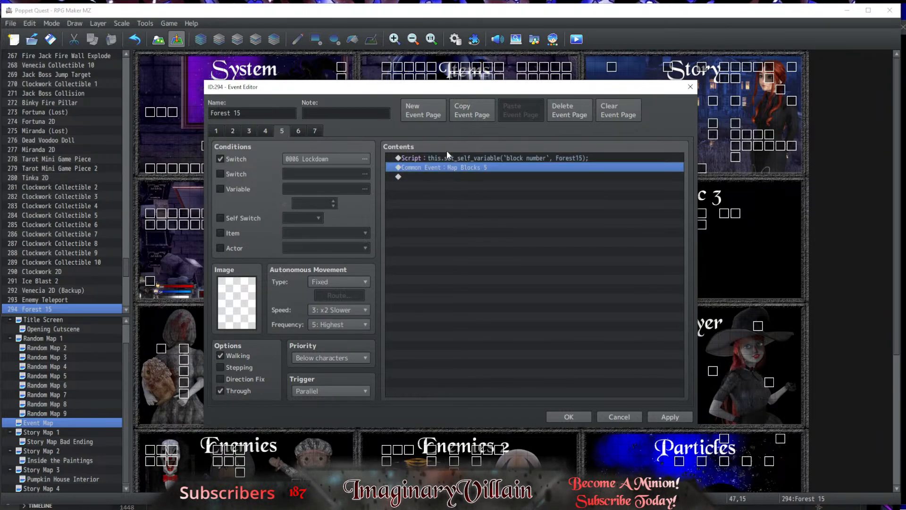
{"action": "left_click", "coordinate": [460, 158]}
{"action": "key", "text": "Delete"}
{"action": "key", "text": "ctrl+v"}
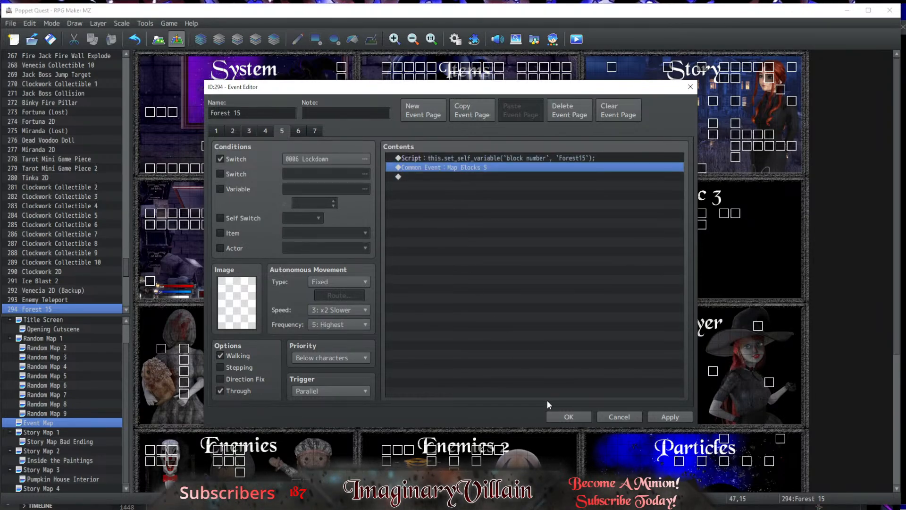
{"action": "left_click", "coordinate": [565, 417]}
{"action": "key", "text": "ctrl+v"}
Step: Open the Forest 16 event under Attic 3 and enclose Forest16 in quotes in the block number script on page 1
{"action": "double_click", "coordinate": [678, 225]}
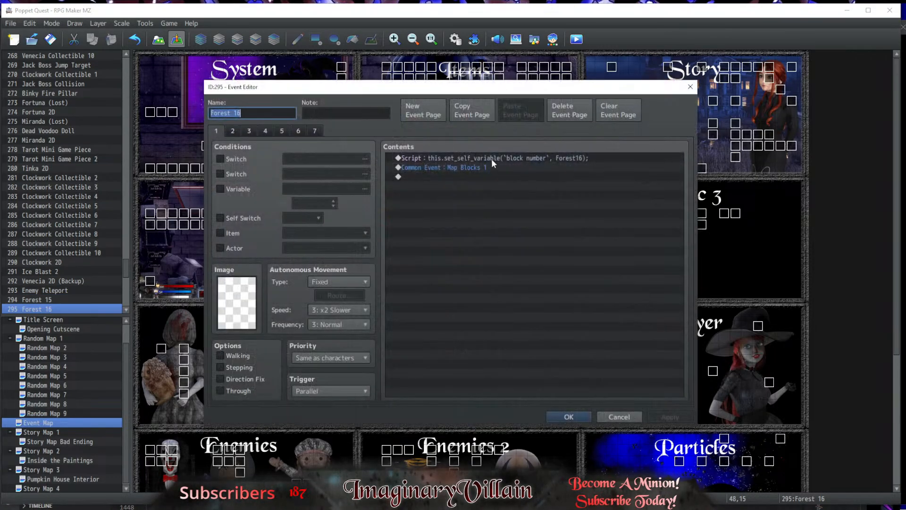
{"action": "double_click", "coordinate": [491, 159]}
{"action": "left_click", "coordinate": [549, 192]}
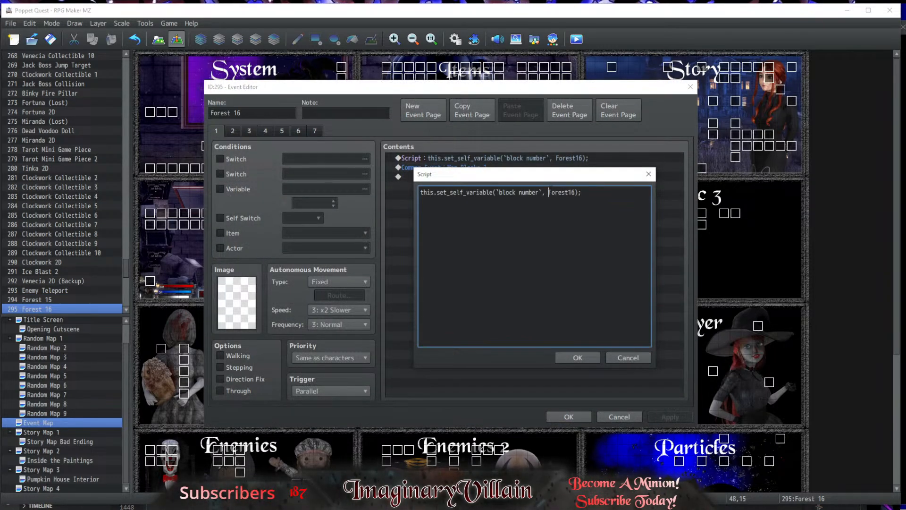
{"action": "type", "text": "`"}
{"action": "left_click", "coordinate": [576, 192]}
{"action": "type", "text": "`"}
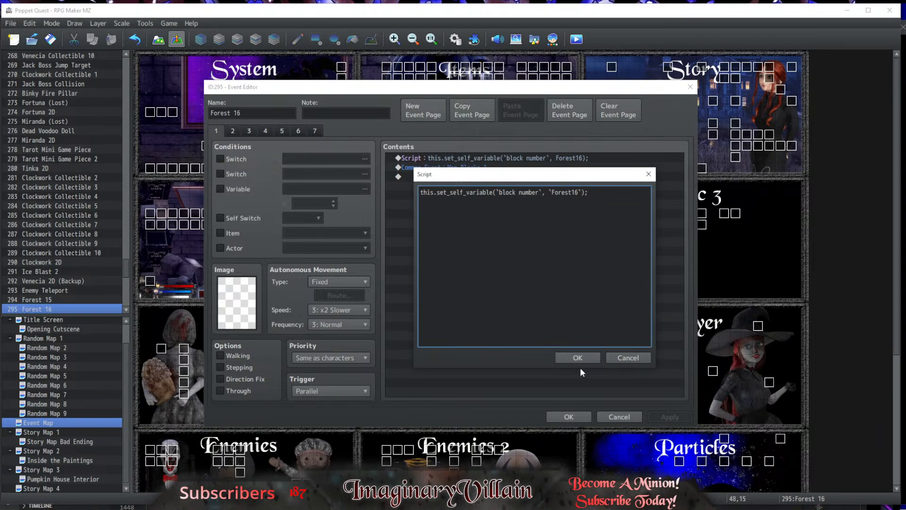
{"action": "left_click", "coordinate": [578, 359]}
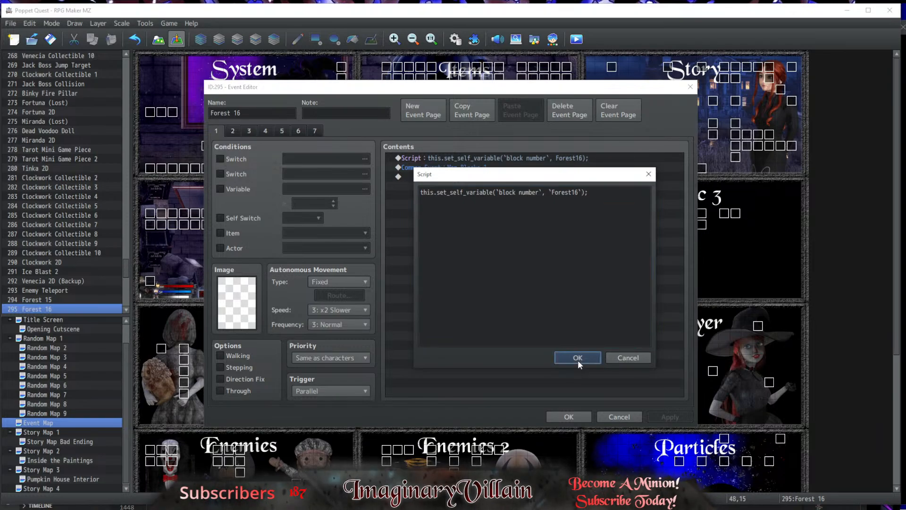
Step: Replace the block number scripts on pages 3 and 5 of the Forest 16 event with the quoted Forest16 version and save the event
{"action": "left_click", "coordinate": [249, 130]}
{"action": "left_click", "coordinate": [444, 158]}
{"action": "key", "text": "Delete"}
{"action": "key", "text": "ctrl+v"}
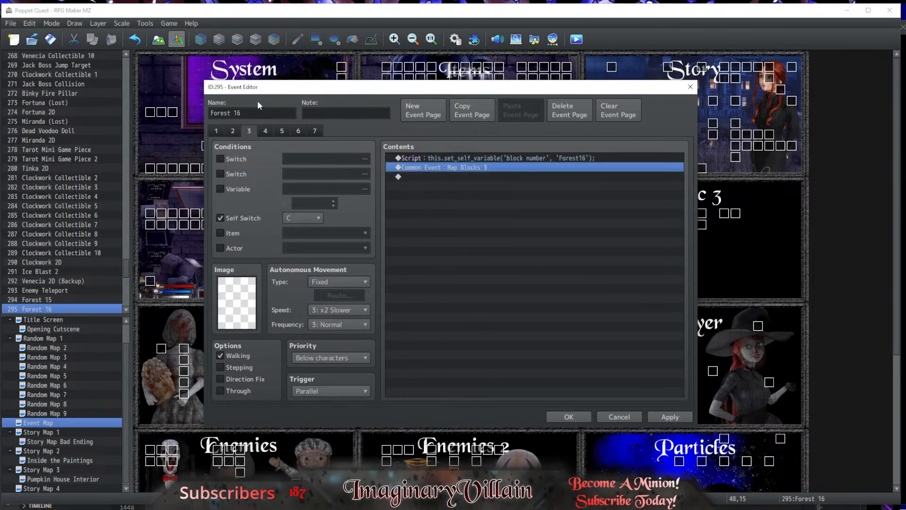
{"action": "left_click", "coordinate": [279, 131]}
{"action": "key", "text": "Delete"}
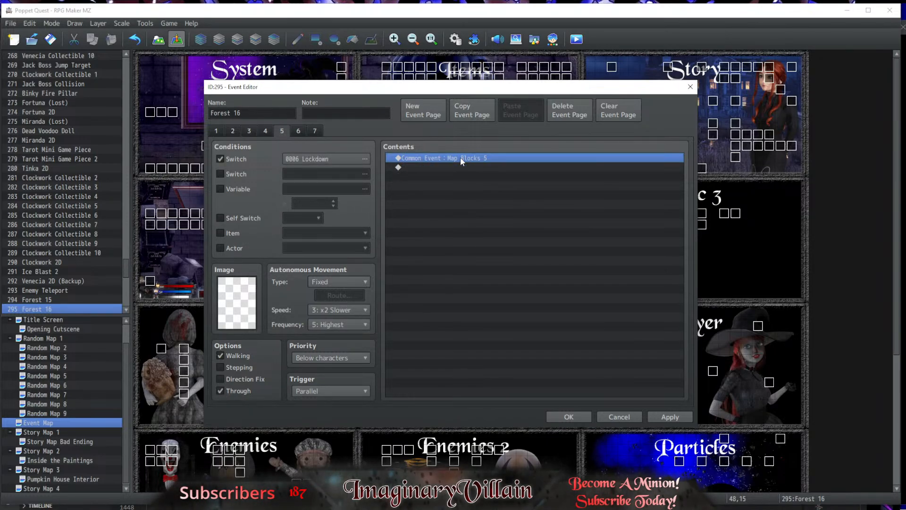
{"action": "key", "text": "ctrl+v"}
{"action": "left_click", "coordinate": [568, 417]}
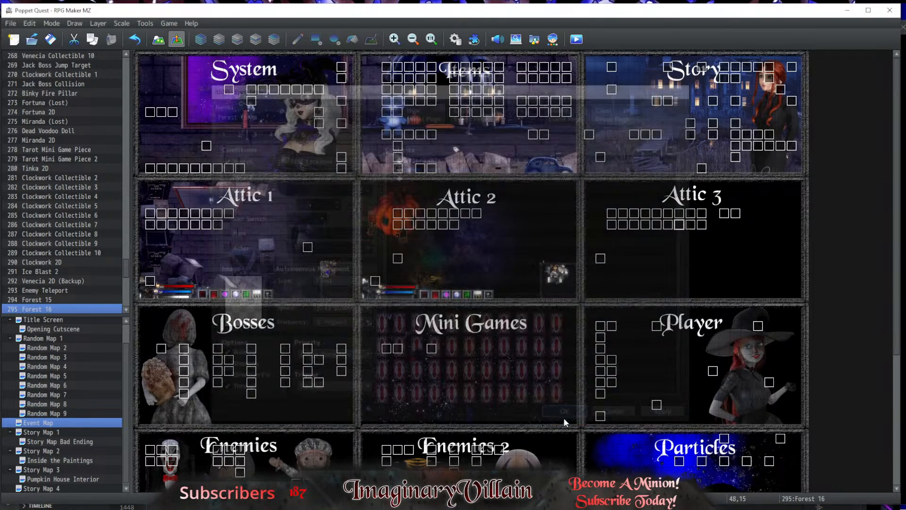
Step: Open the Forest 17 event under Attic 3 and enclose Forest17 in quotes in the block number script on page 1
{"action": "left_click", "coordinate": [693, 224]}
{"action": "double_click", "coordinate": [693, 226]}
{"action": "double_click", "coordinate": [509, 159]}
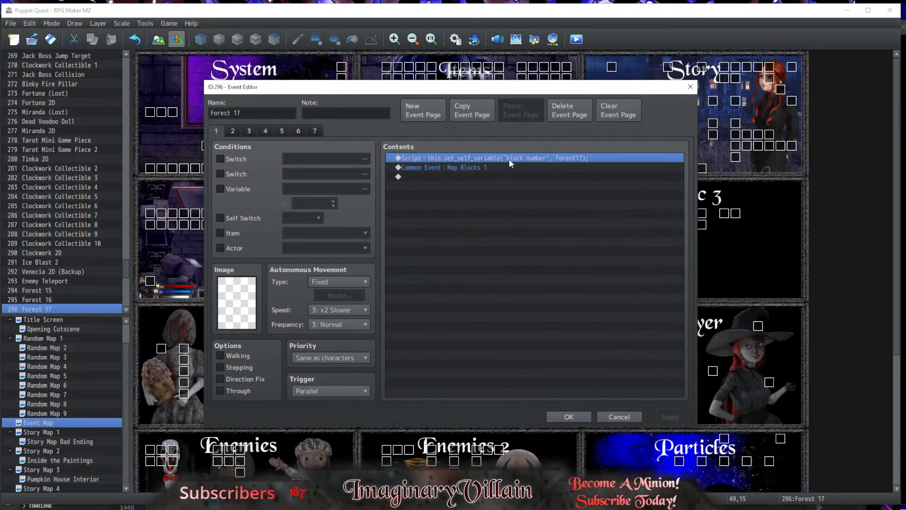
{"action": "left_click", "coordinate": [549, 192]}
{"action": "type", "text": "`, `Forest17"}
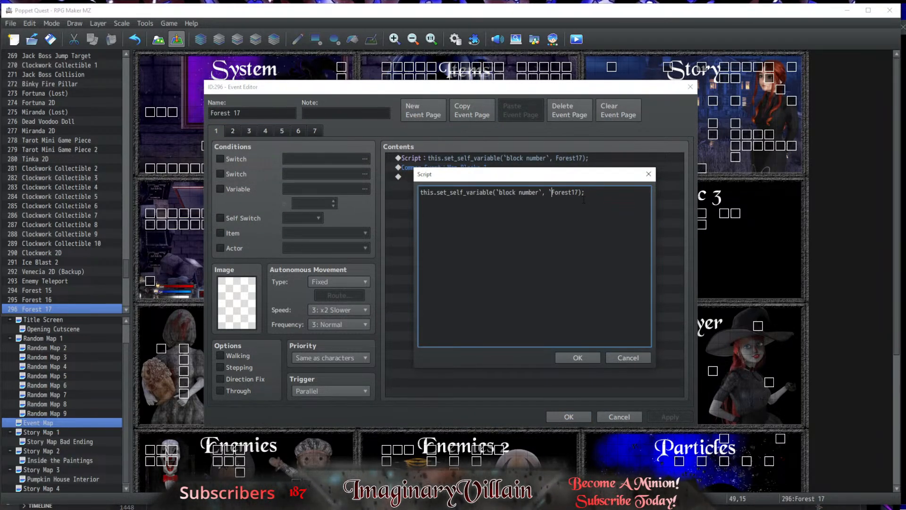
{"action": "type", "text": "`"}
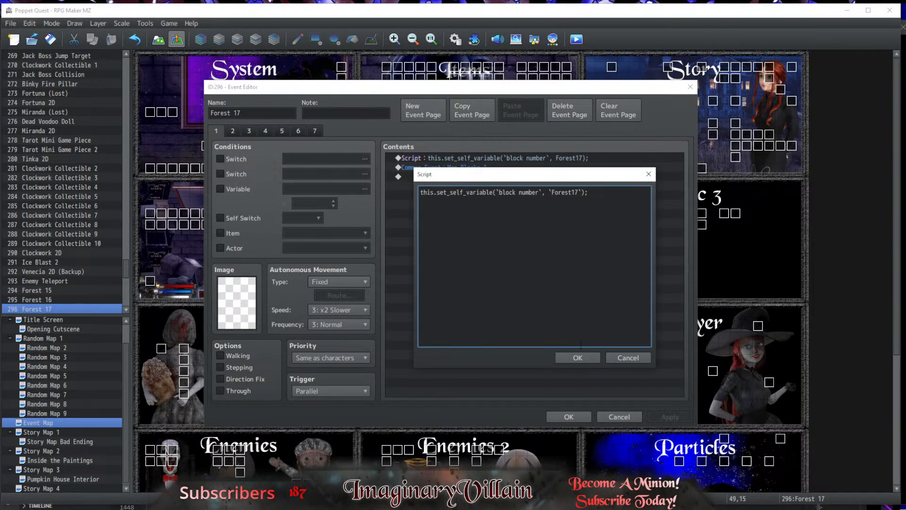
{"action": "left_click", "coordinate": [578, 357]}
Step: Replace the block number scripts on pages 3 and 5 of the Forest 17 event with the quoted Forest17 version and save the event
{"action": "left_click", "coordinate": [249, 131]}
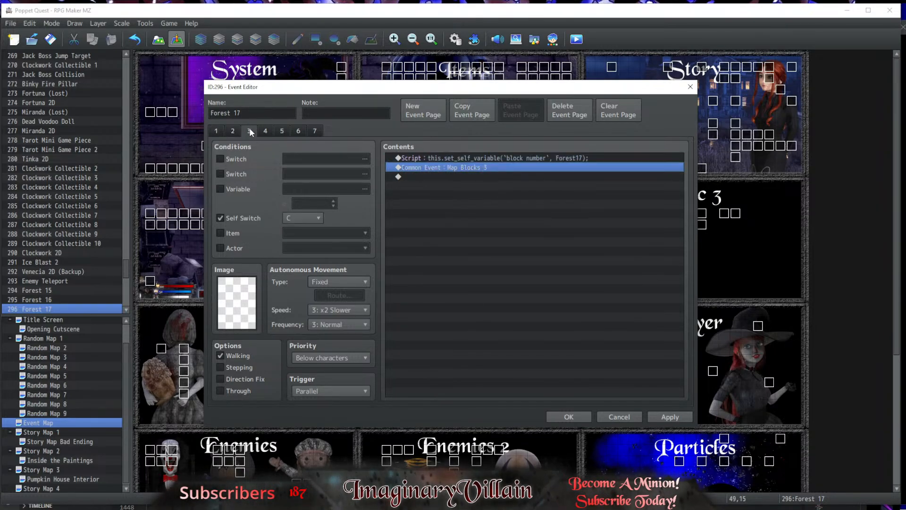
{"action": "left_click", "coordinate": [502, 158]}
{"action": "left_click", "coordinate": [454, 167]}
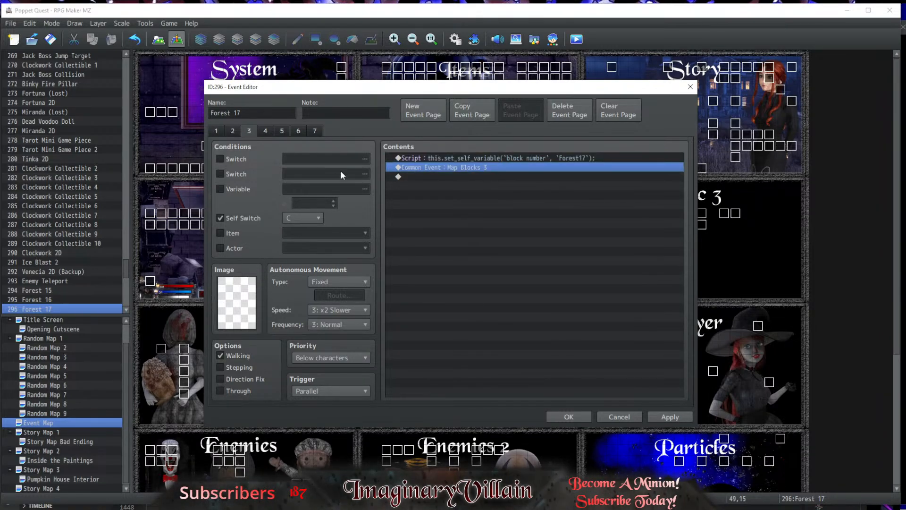
{"action": "left_click", "coordinate": [281, 131]}
{"action": "left_click", "coordinate": [483, 161]}
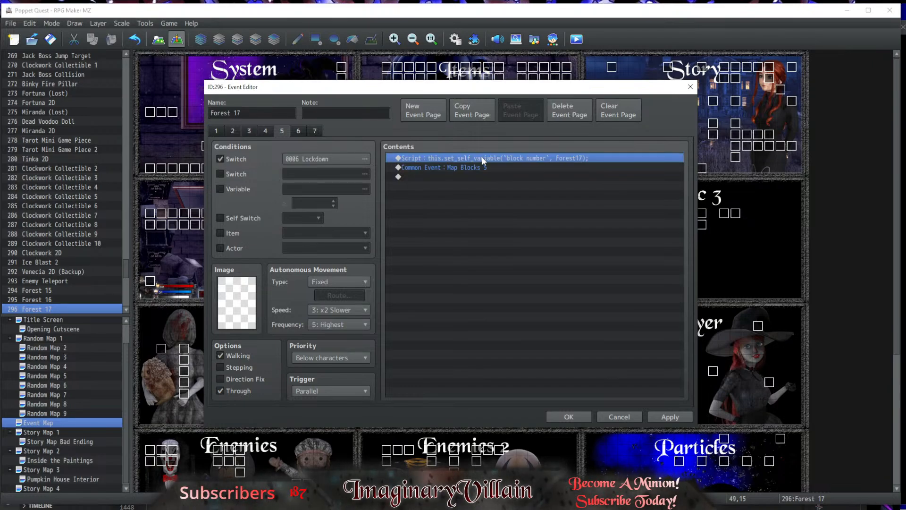
{"action": "key", "text": "Delete"}
{"action": "key", "text": "ctrl+v"}
{"action": "left_click", "coordinate": [568, 416]}
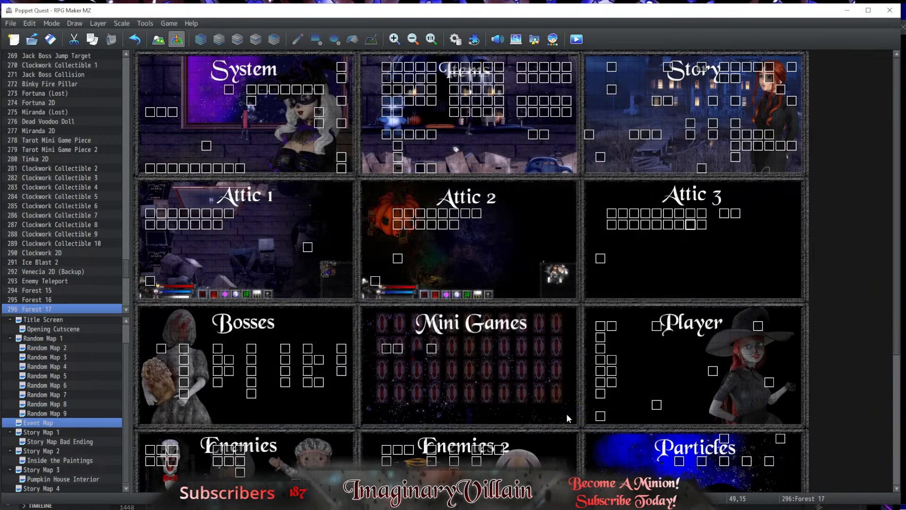
Step: Open the Forest 18 event under Attic 3 and enclose Forest18 in quotes in the block number script on page 1
{"action": "double_click", "coordinate": [702, 225]}
{"action": "double_click", "coordinate": [452, 160]}
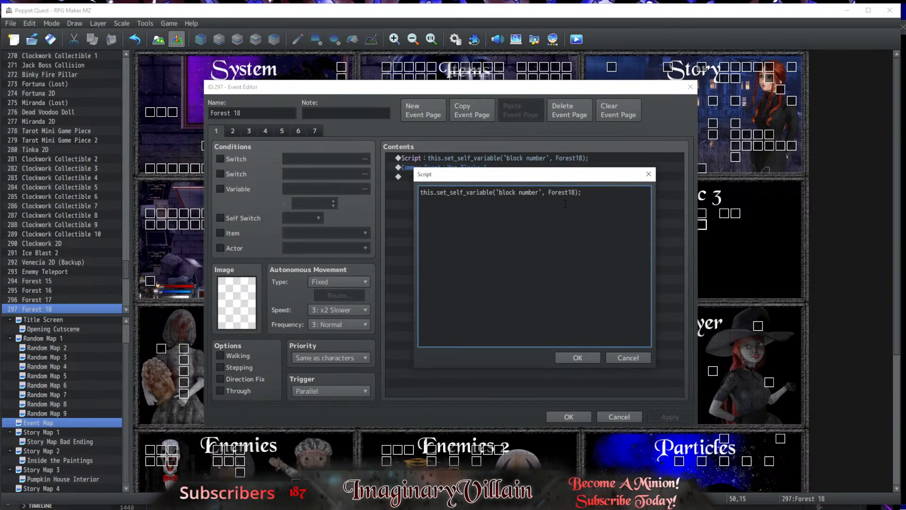
{"action": "left_click", "coordinate": [549, 193]}
{"action": "type", "text": "`"}
{"action": "left_click", "coordinate": [578, 215]}
{"action": "type", "text": "`"}
{"action": "left_click", "coordinate": [578, 358]}
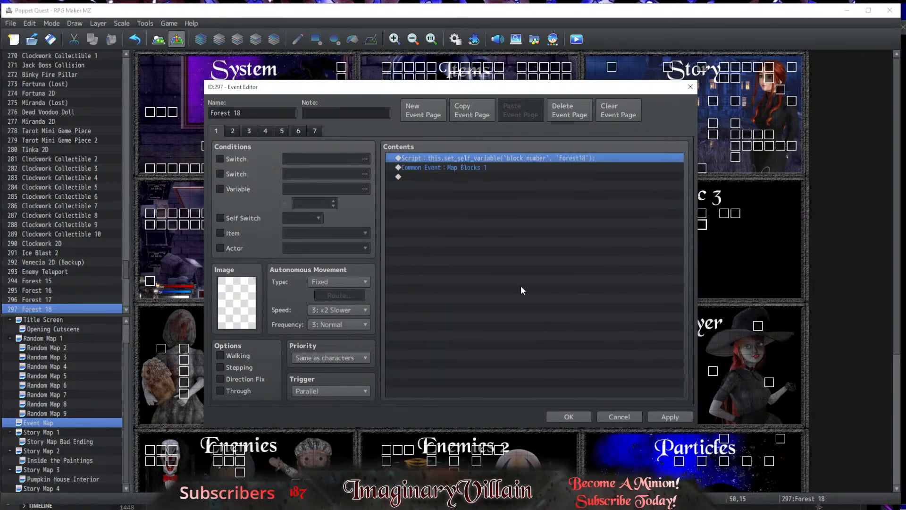
Step: Replace the block number scripts on pages 3 and 5 of the Forest 18 event with the quoted Forest18 version and save the event
{"action": "left_click", "coordinate": [254, 129]}
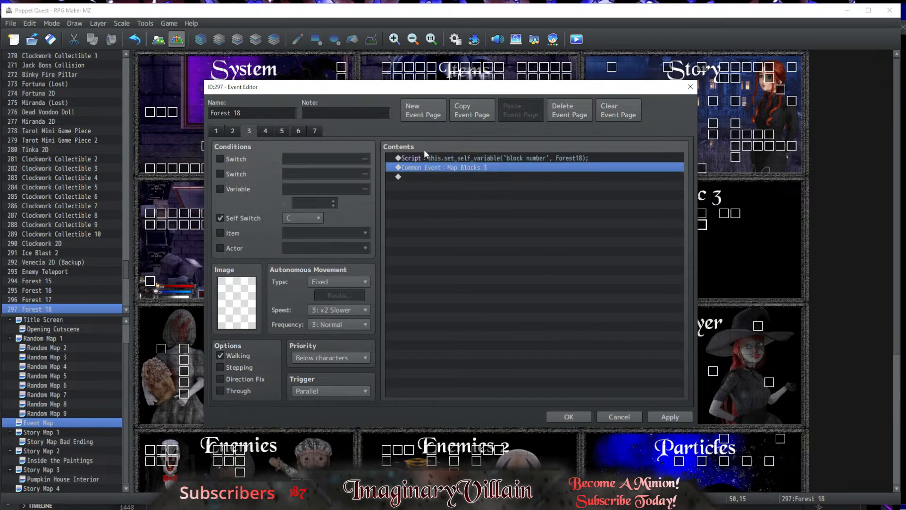
{"action": "key", "text": "ctrl+v"}
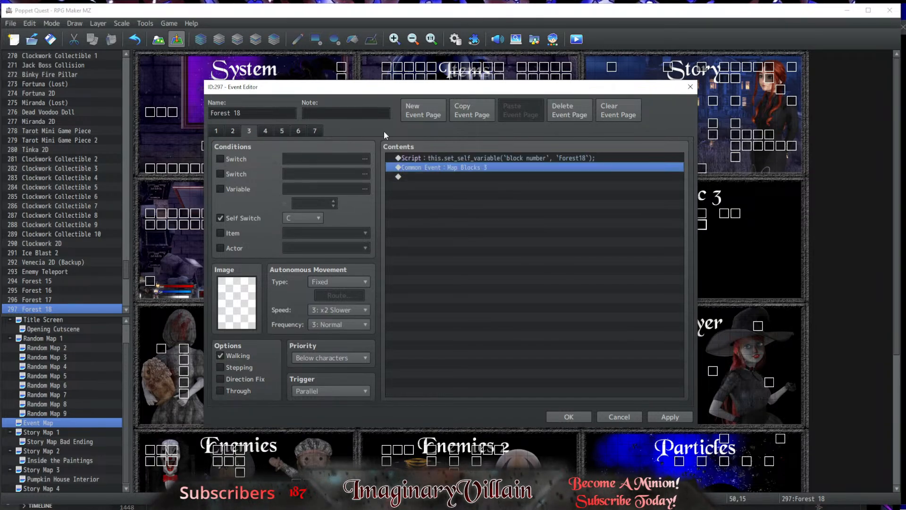
{"action": "left_click", "coordinate": [286, 132]}
{"action": "left_click", "coordinate": [436, 156]}
{"action": "key", "text": "Delete"}
{"action": "key", "text": "ctrl+v"}
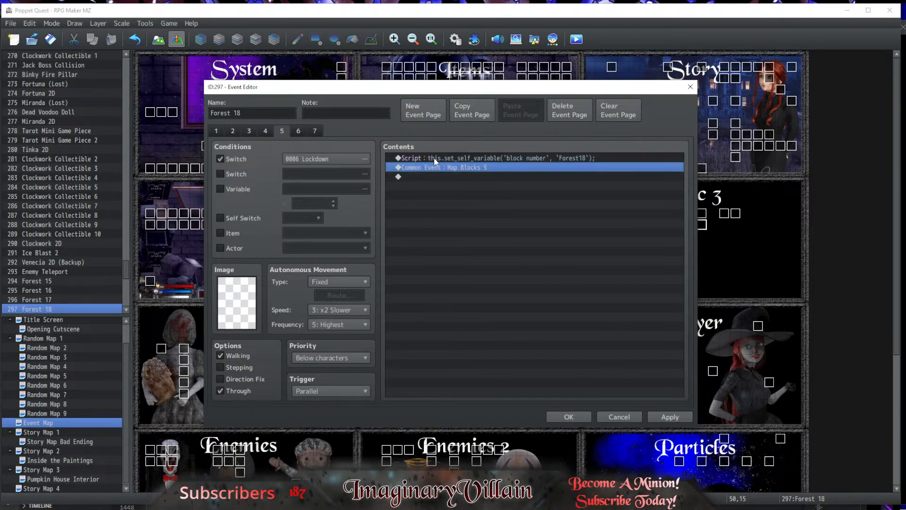
{"action": "left_click", "coordinate": [564, 420]}
Step: Open the Forest 19 event under Attic 3 and enclose Forest19 in quotes in the block number script on page 1
{"action": "double_click", "coordinate": [705, 261]}
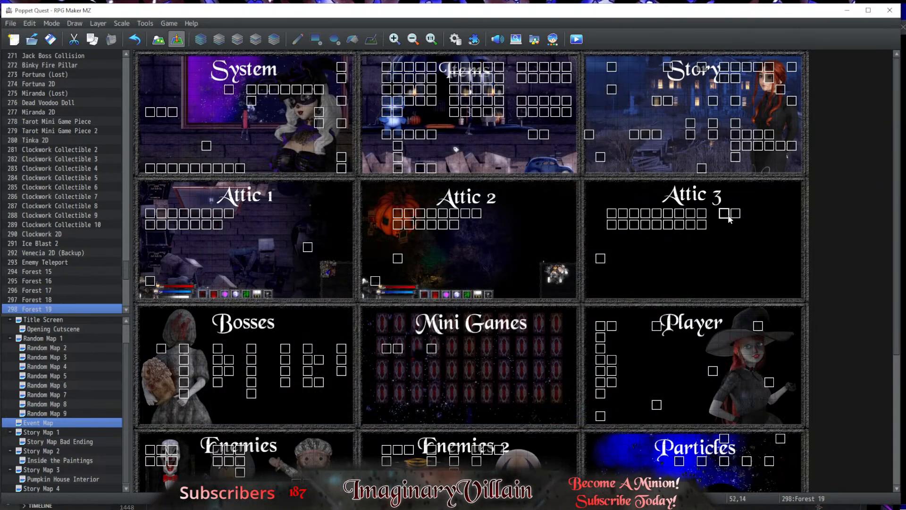
{"action": "double_click", "coordinate": [549, 157]}
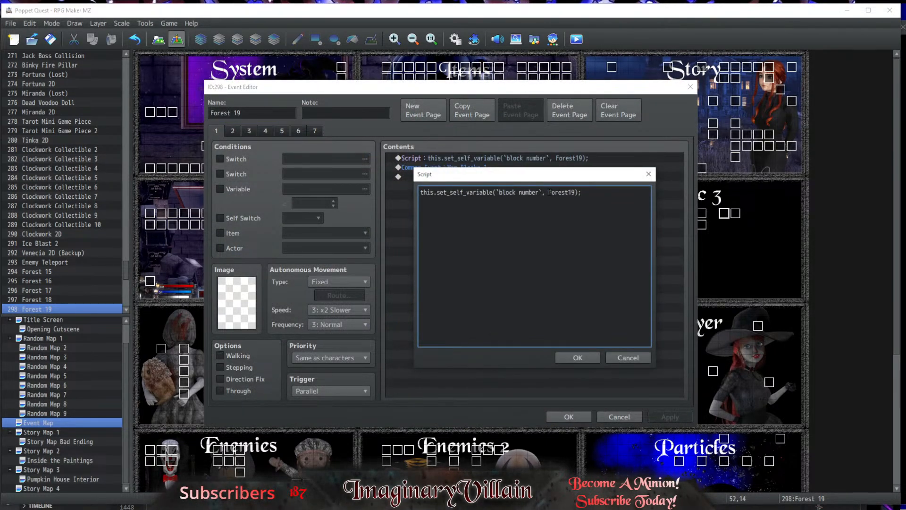
{"action": "left_click", "coordinate": [550, 192]}
{"action": "type", "text": "`"}
{"action": "left_click", "coordinate": [578, 192]}
{"action": "type", "text": "`"}
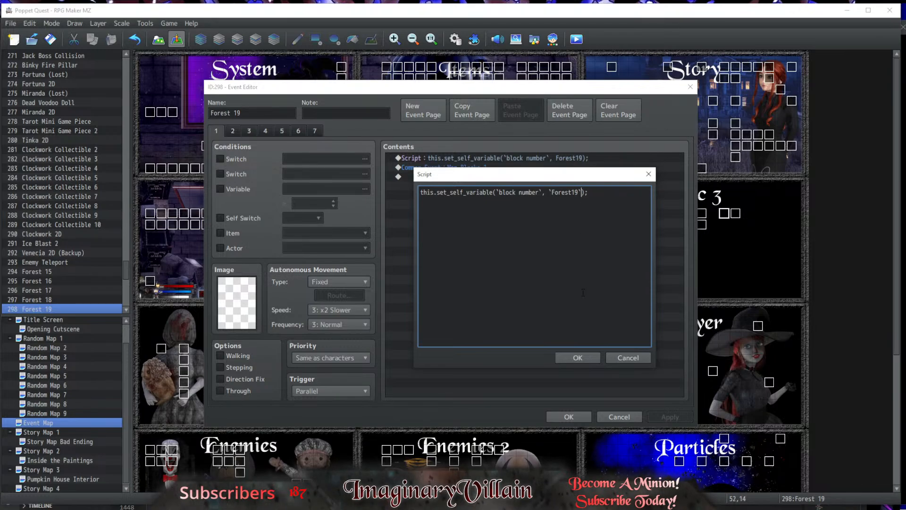
{"action": "left_click", "coordinate": [577, 358]}
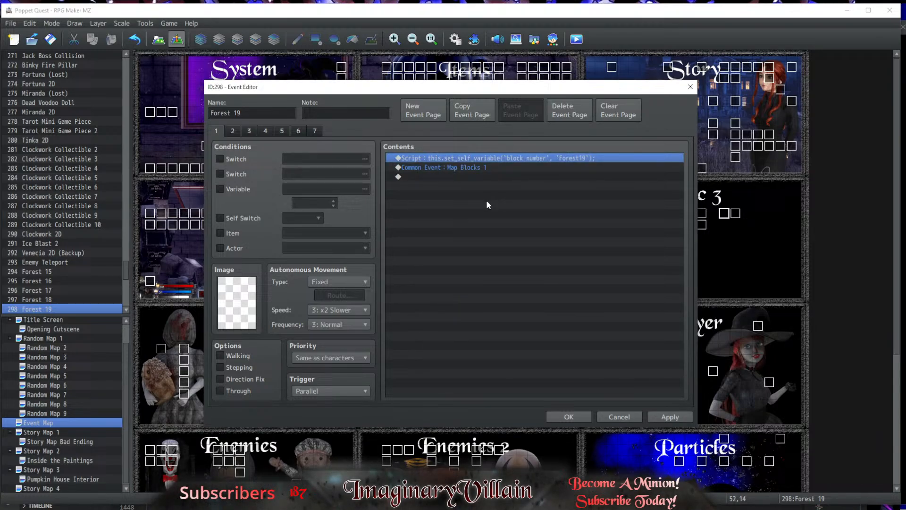
Step: Replace the block number scripts on pages 3 and 5 of the Forest 19 event with the quoted Forest19 version and save the event
{"action": "left_click", "coordinate": [249, 131]}
{"action": "left_click", "coordinate": [478, 157]}
{"action": "key", "text": "Delete"}
{"action": "type", "text": "Script：this.set_self_variable(`block number`, `Forest19`);"}
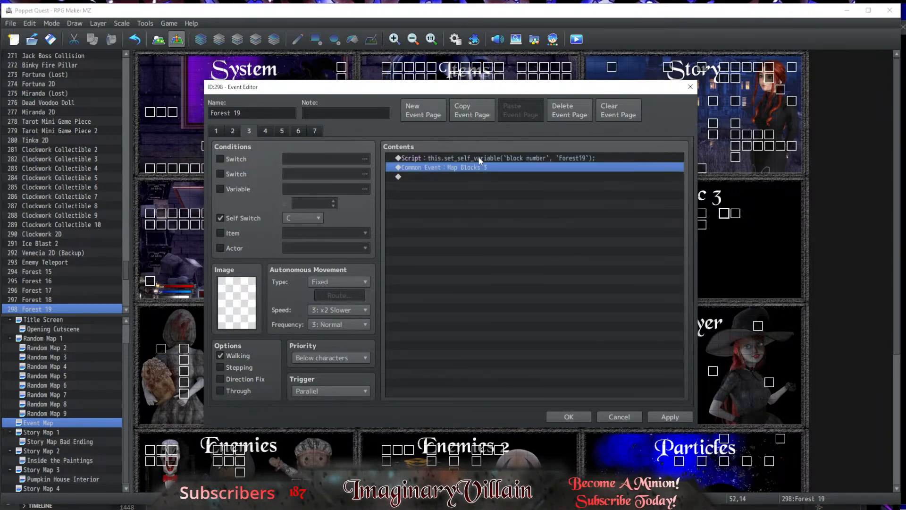
{"action": "left_click", "coordinate": [282, 131]}
{"action": "left_click", "coordinate": [482, 158]}
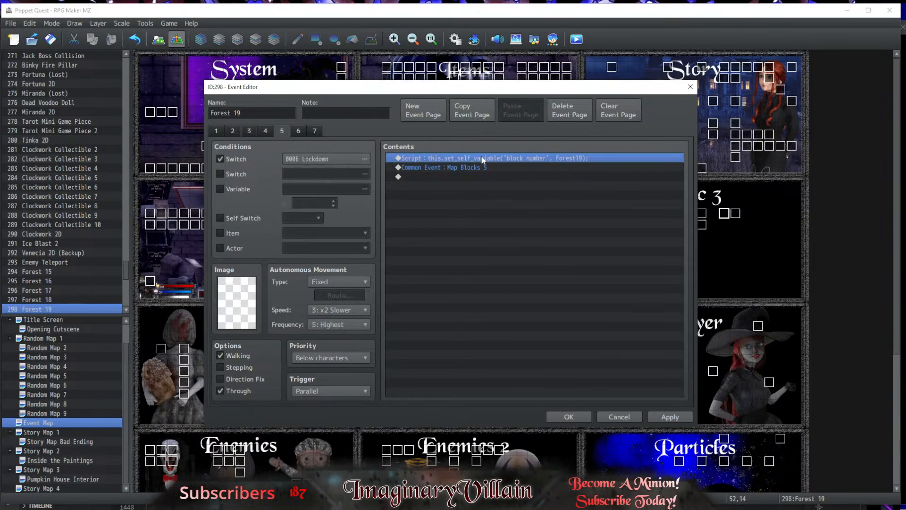
{"action": "key", "text": "Delete"}
{"action": "key", "text": "ctrl+v"}
{"action": "left_click", "coordinate": [577, 417]}
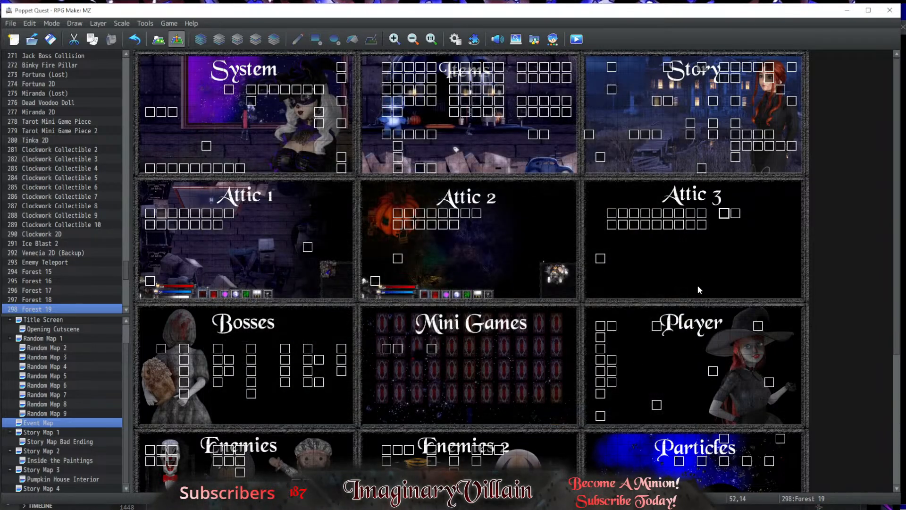
Step: Open the Forest 20 event under Attic 3 and enclose Forest20 in quotes in the block number script on page 1
{"action": "double_click", "coordinate": [593, 197]}
{"action": "double_click", "coordinate": [551, 159]}
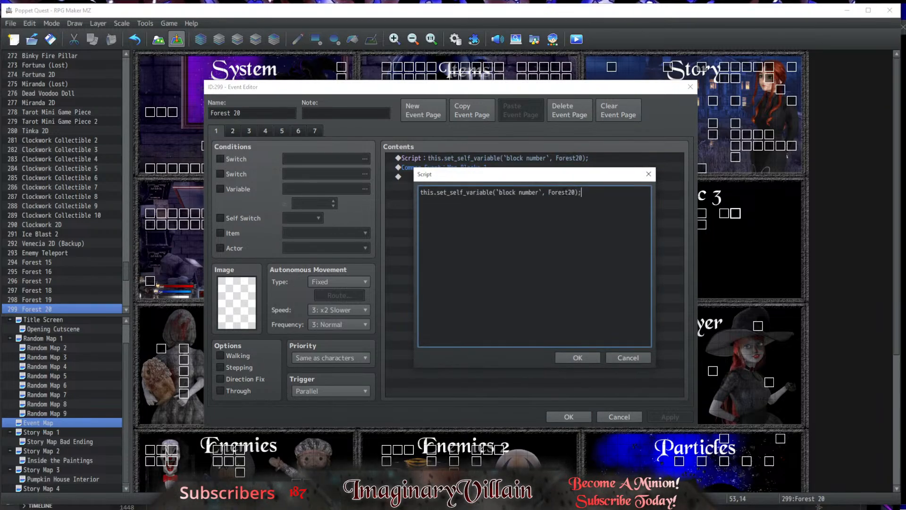
{"action": "type", "text": "'"}
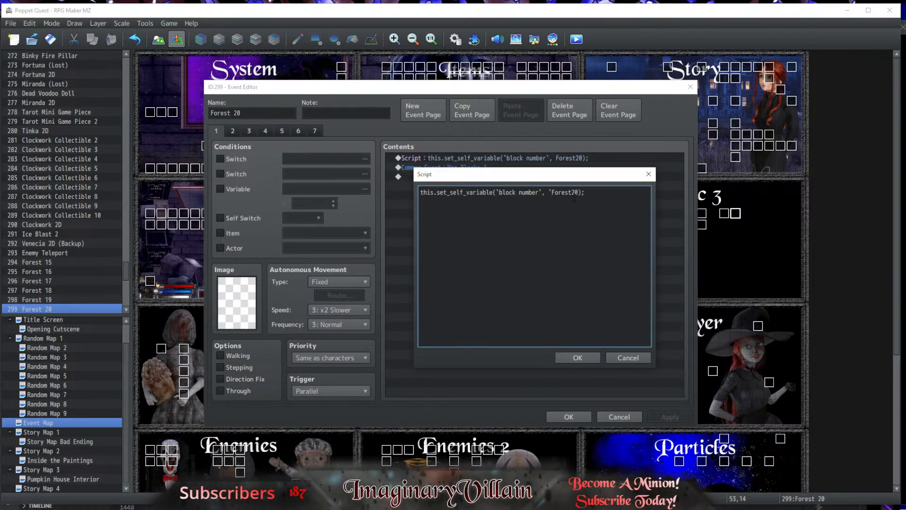
{"action": "left_click", "coordinate": [578, 192]}
{"action": "type", "text": "'"}
{"action": "left_click", "coordinate": [578, 357]}
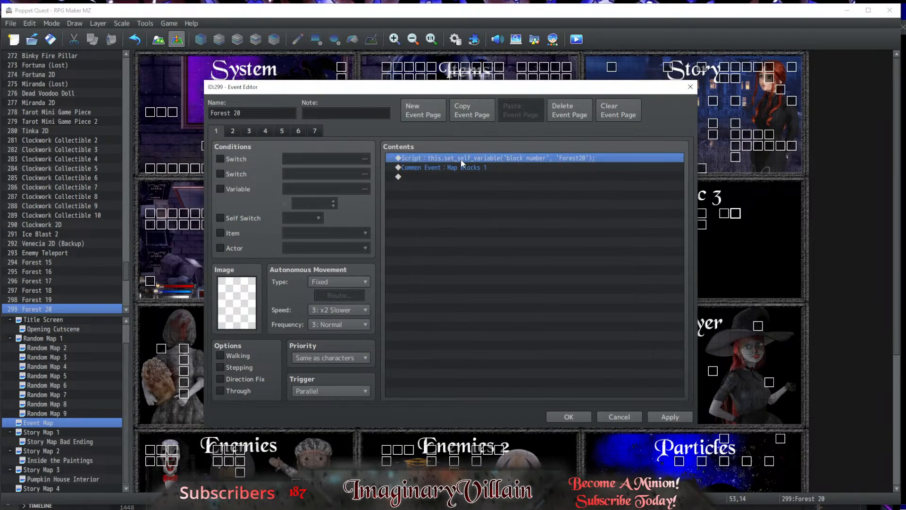
Step: Replace the block number scripts on pages 3 and 5 of the Forest 20 event with the quoted Forest20 version and save the event
{"action": "left_click", "coordinate": [254, 129]}
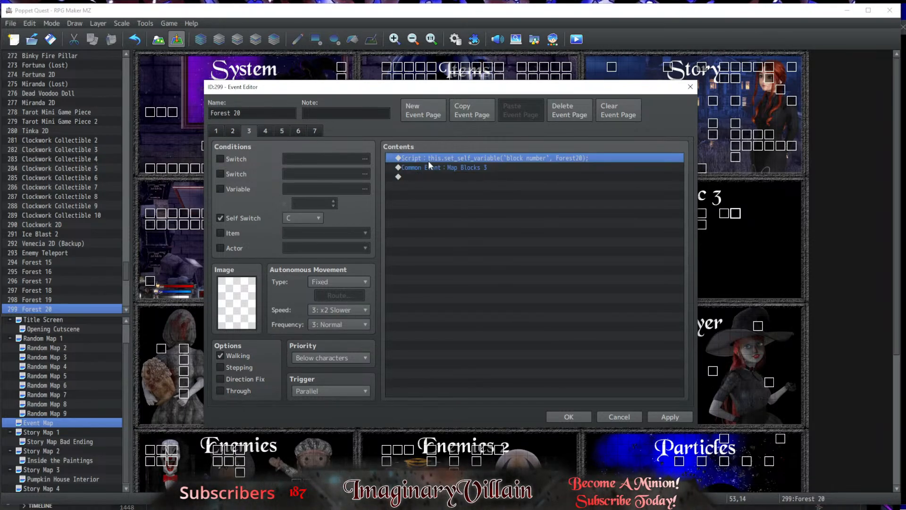
{"action": "left_click", "coordinate": [268, 132]}
{"action": "left_click", "coordinate": [281, 131]}
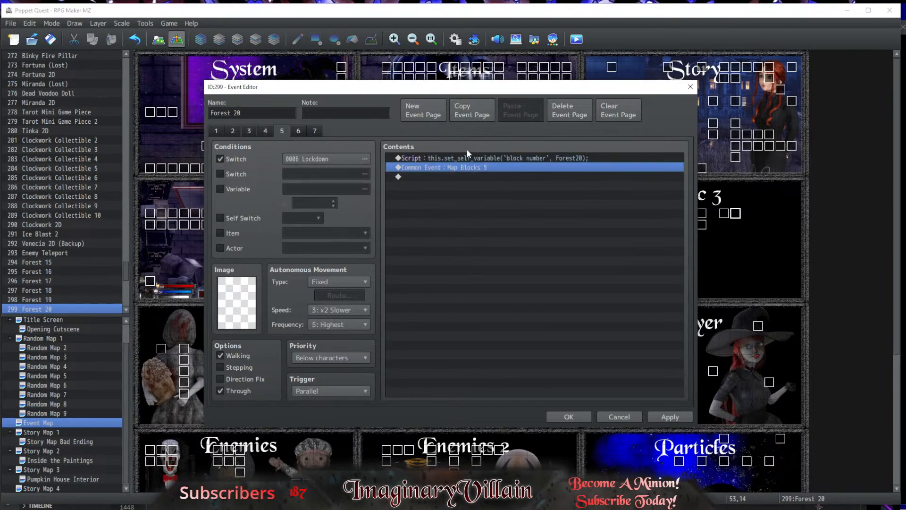
{"action": "left_click", "coordinate": [473, 158]}
{"action": "key", "text": "Delete"}
{"action": "key", "text": "ctrl+v"}
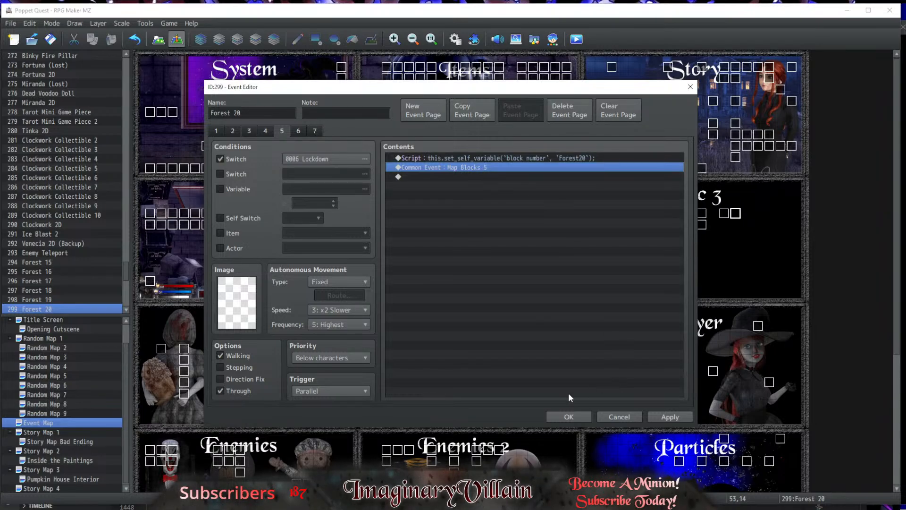
{"action": "left_click", "coordinate": [581, 416]}
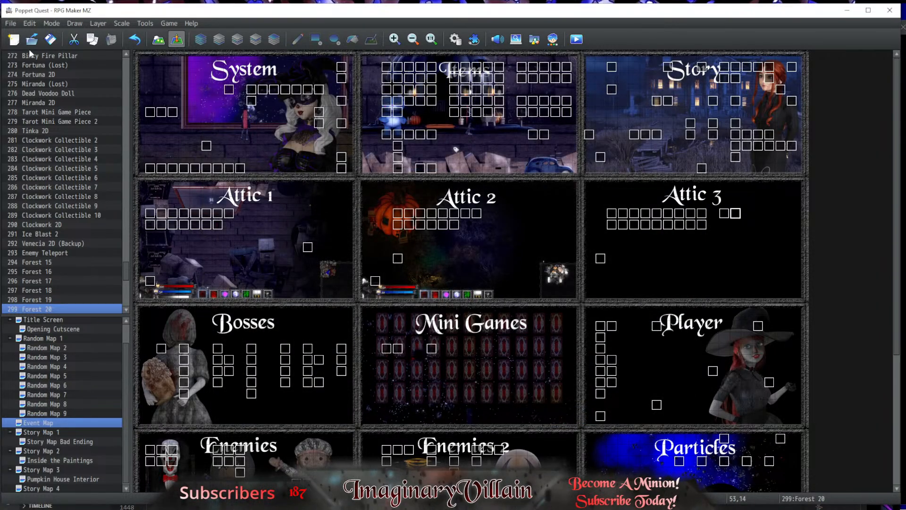
Step: Launch a playtest of Poppet Quest and start the game from its title screen
{"action": "left_click", "coordinate": [10, 23]}
{"action": "key", "text": "Escape"}
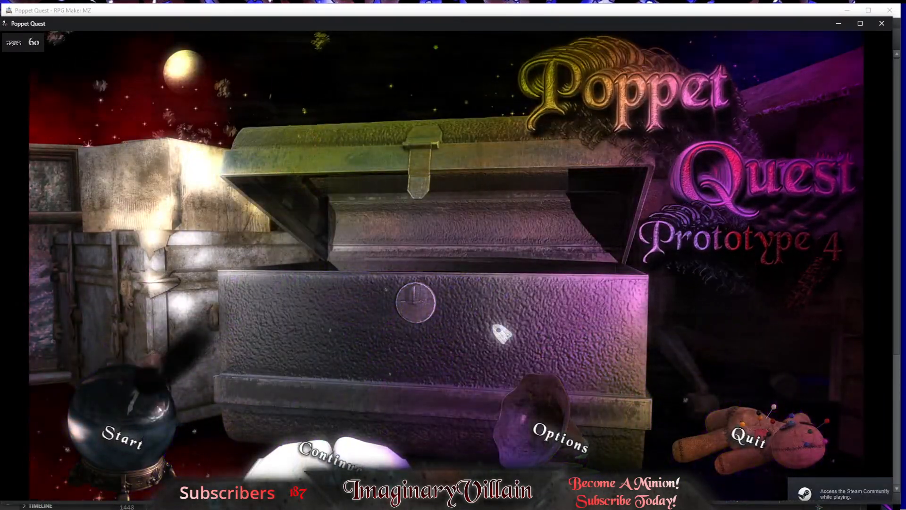
{"action": "key", "text": "Return"}
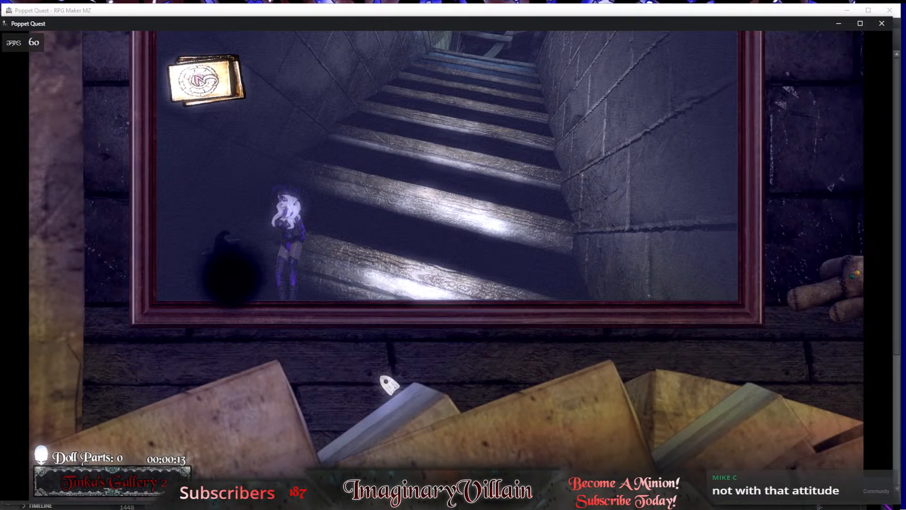
Step: Move the player through Tinka's Gallery to the clown painting and enter it to test the attic map
{"action": "key", "text": "Up"}
{"action": "key", "text": "Right"}
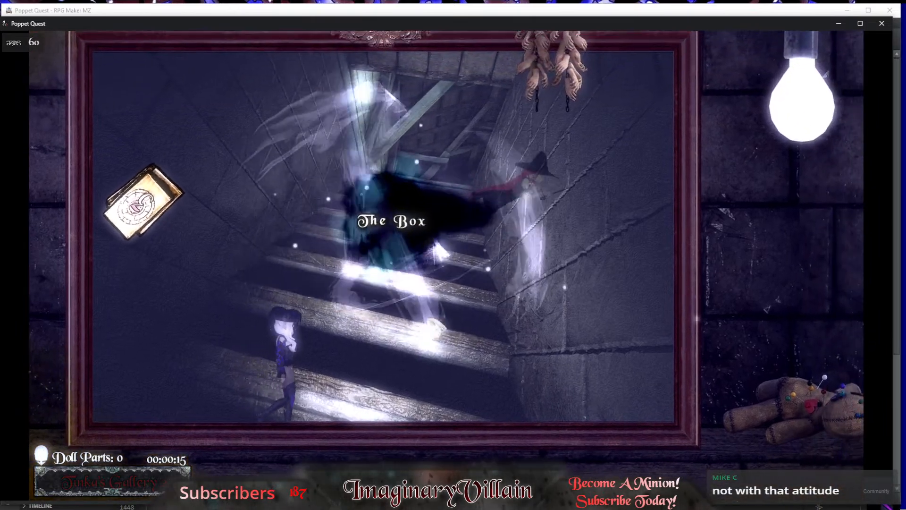
{"action": "key", "text": "Right"}
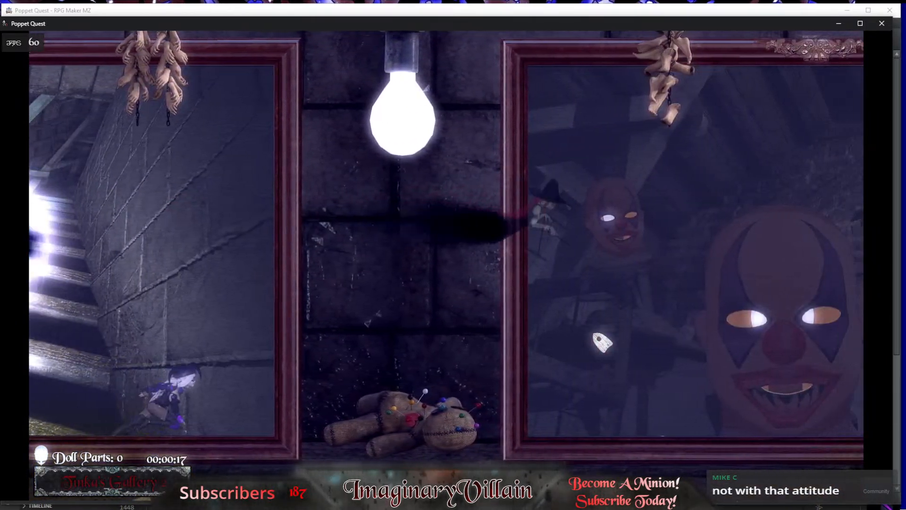
{"action": "key", "text": "Right"}
{"action": "key", "text": "Return"}
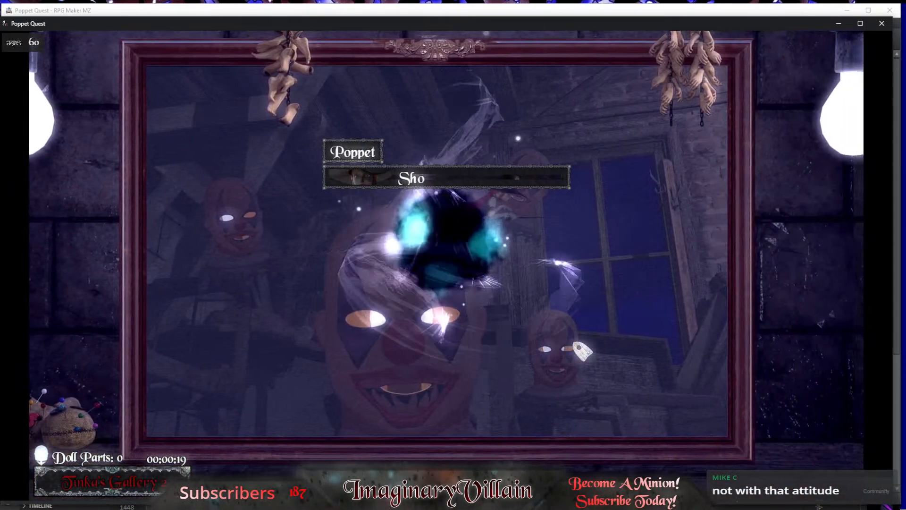
{"action": "key", "text": "Down"}
{"action": "key", "text": "Return"}
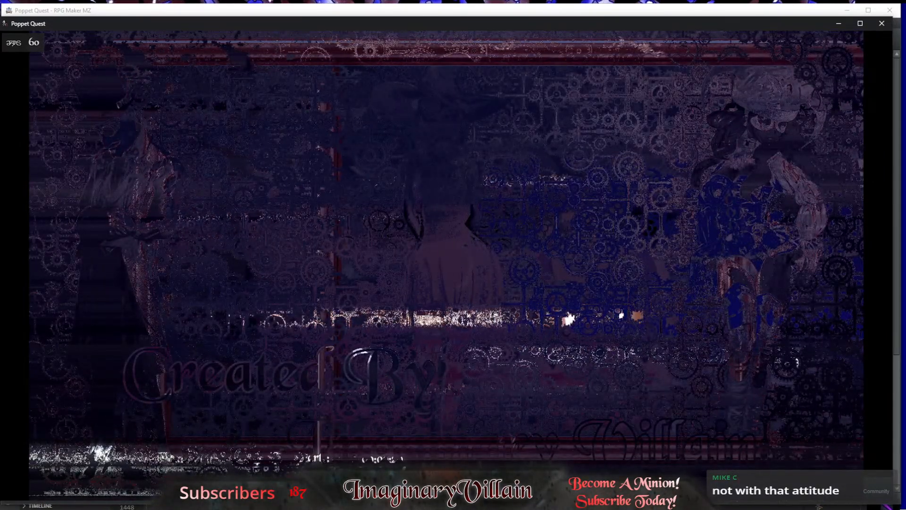
Step: Open the playtest's developer console and expand the first error Event entry after the failed attic block resources to examine its details
{"action": "key", "text": "F12"}
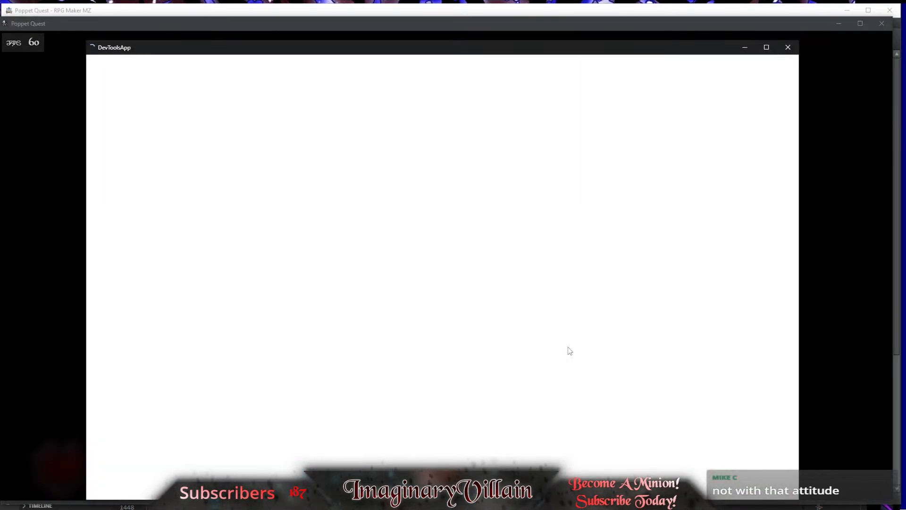
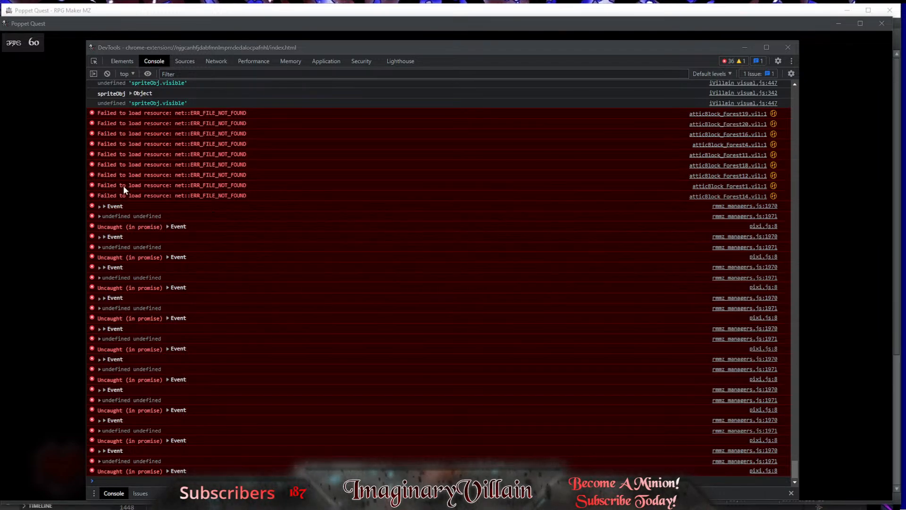
{"action": "left_click", "coordinate": [105, 207]}
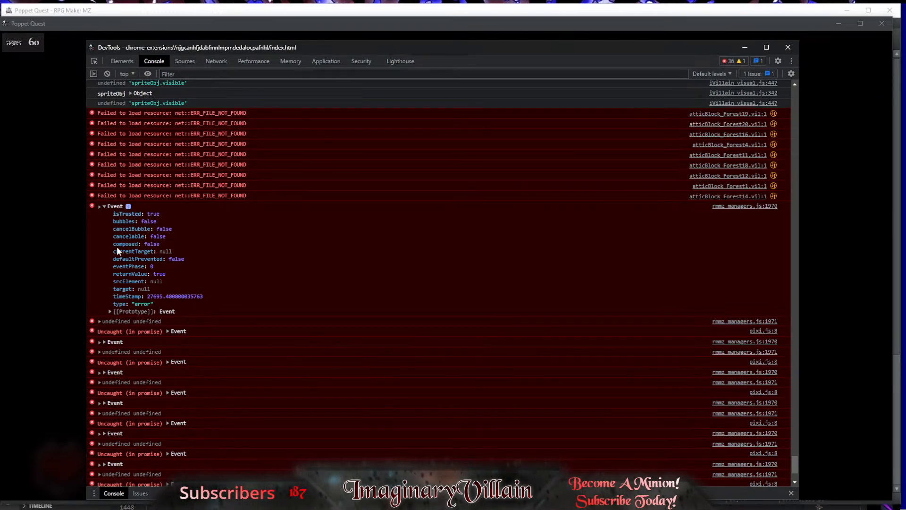
Step: Expand the first error's stack trace and Event prototype, and reveal the prototype's type, timeStamp, target, and returnValue properties
{"action": "left_click", "coordinate": [99, 321]}
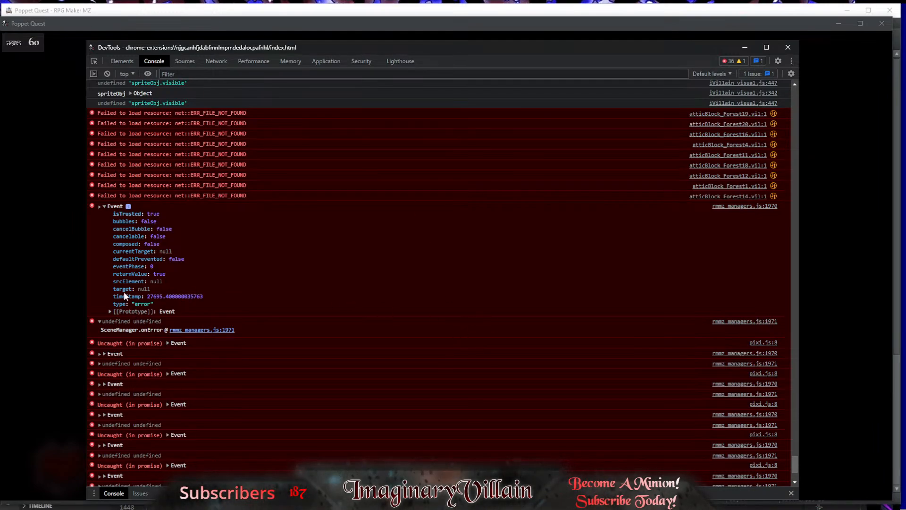
{"action": "left_click", "coordinate": [110, 311]}
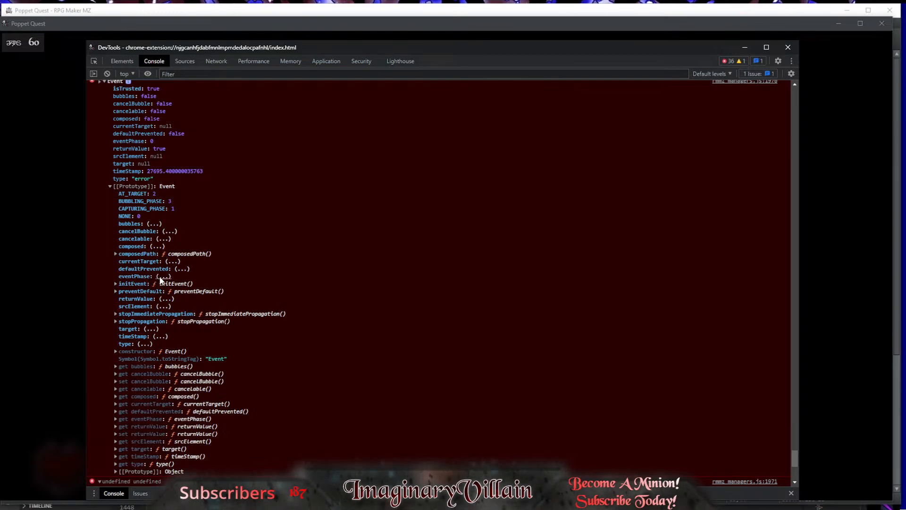
{"action": "left_click", "coordinate": [149, 344]}
{"action": "left_click", "coordinate": [159, 336]}
{"action": "left_click", "coordinate": [152, 328]}
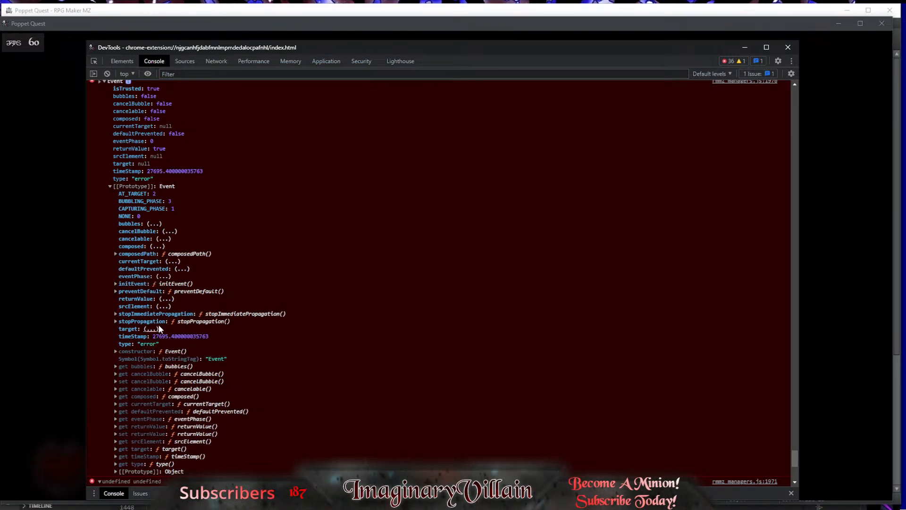
{"action": "left_click", "coordinate": [165, 299]}
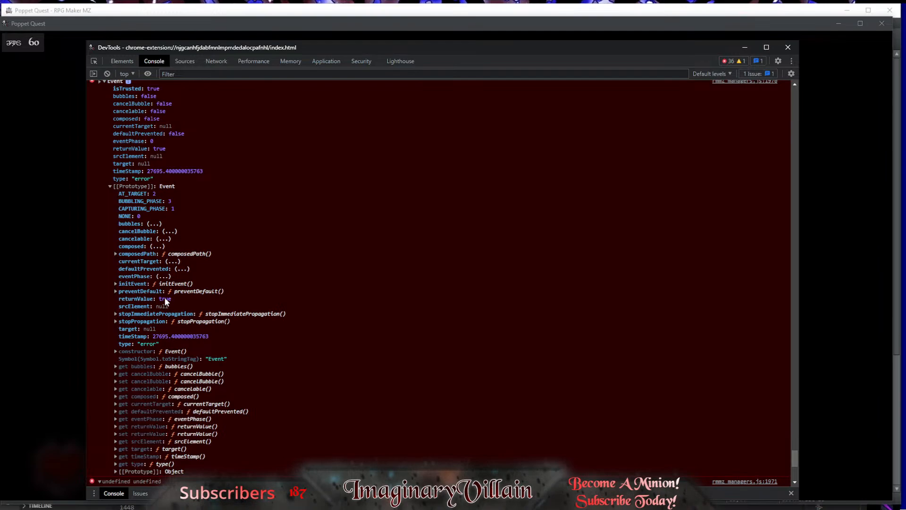
Step: Inspect the stopImmediatePropagation, stopPropagation, preventDefault and initEvent functions in the Event prototype, collapsing each one again
{"action": "left_click", "coordinate": [117, 316]}
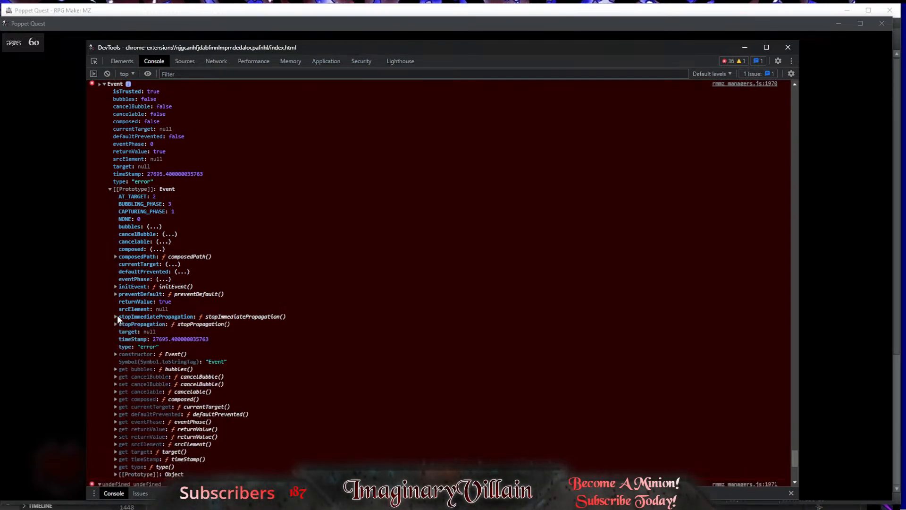
{"action": "left_click", "coordinate": [117, 315]}
{"action": "left_click", "coordinate": [116, 323]}
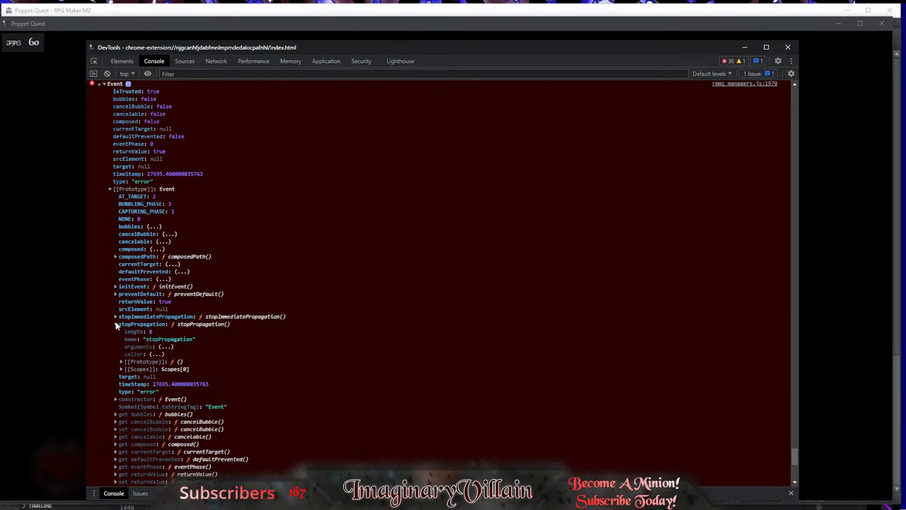
{"action": "left_click", "coordinate": [116, 324]}
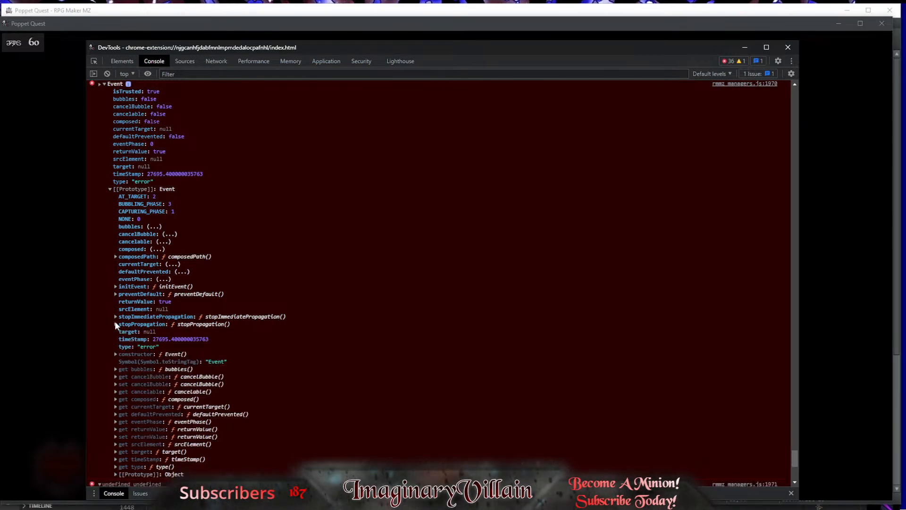
{"action": "left_click", "coordinate": [115, 294]}
{"action": "left_click", "coordinate": [116, 293]}
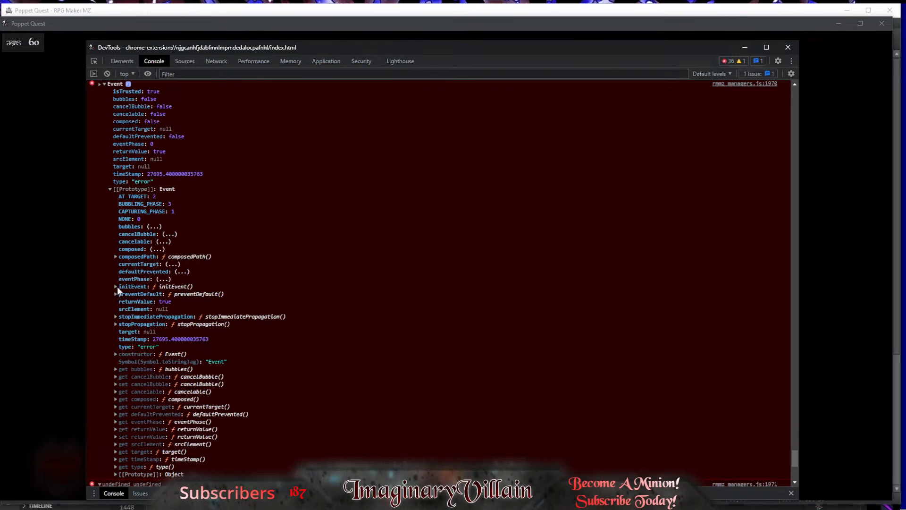
{"action": "left_click", "coordinate": [117, 286]}
{"action": "left_click", "coordinate": [115, 286]}
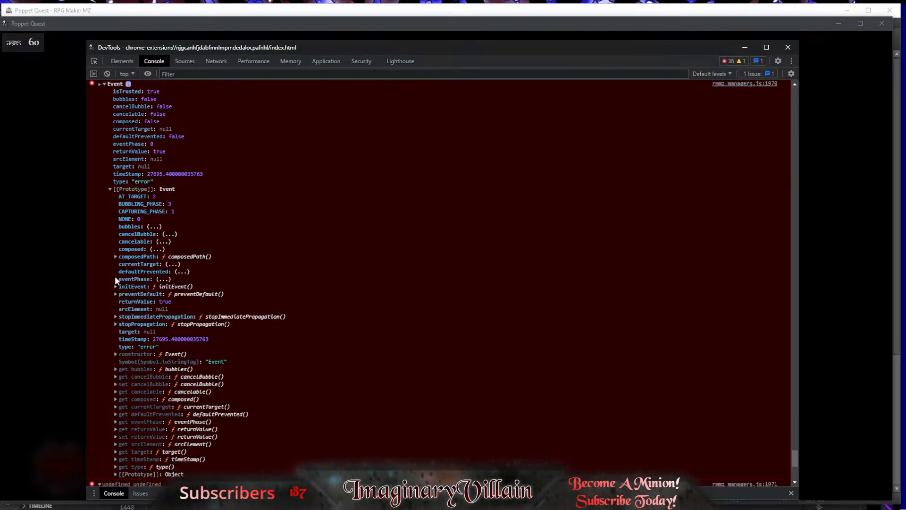
Step: Reveal the prototype's currentTarget, defaultPrevented and composed properties, plus the arguments and caller of composedPath
{"action": "left_click", "coordinate": [176, 264]}
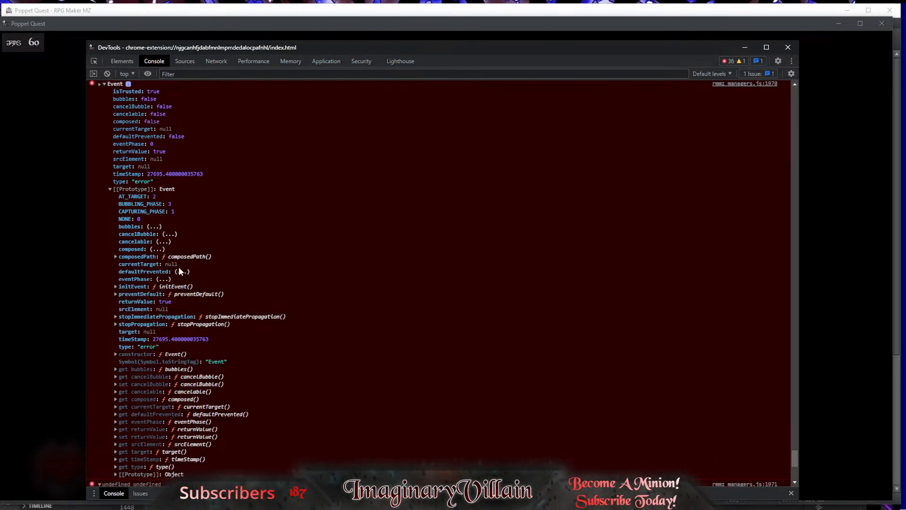
{"action": "left_click", "coordinate": [180, 272]}
{"action": "left_click", "coordinate": [115, 257]}
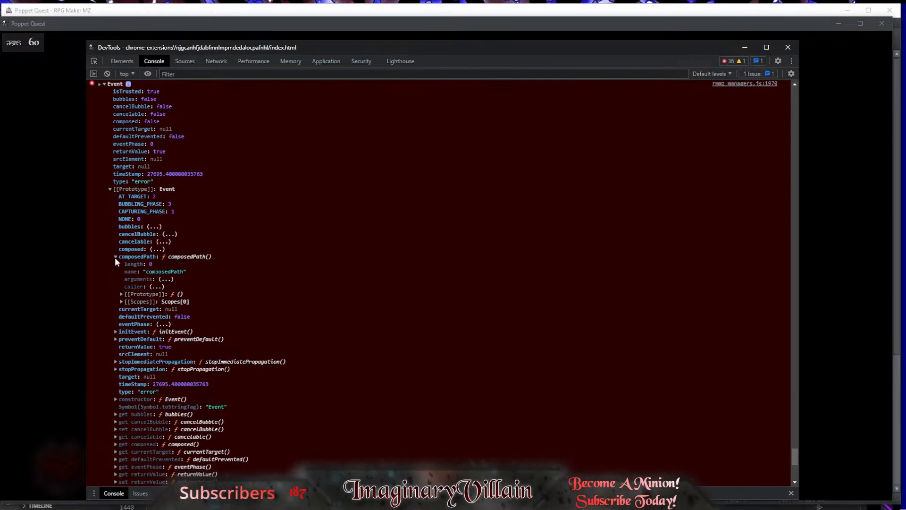
{"action": "left_click", "coordinate": [115, 256]}
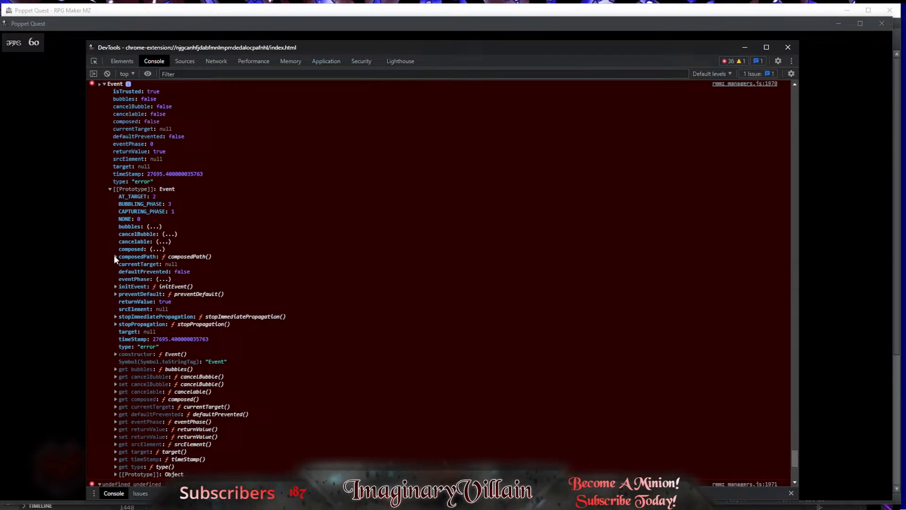
{"action": "left_click", "coordinate": [158, 250]}
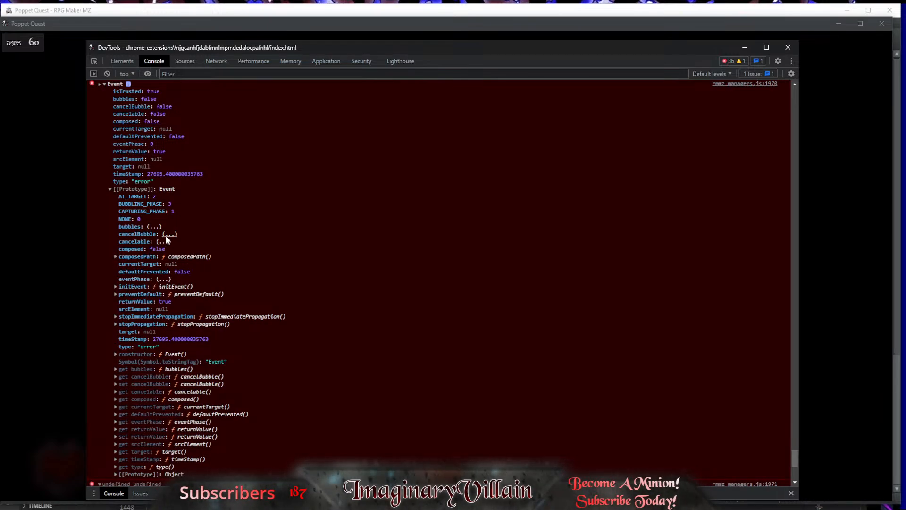
{"action": "left_click", "coordinate": [115, 257]}
{"action": "left_click", "coordinate": [165, 279]}
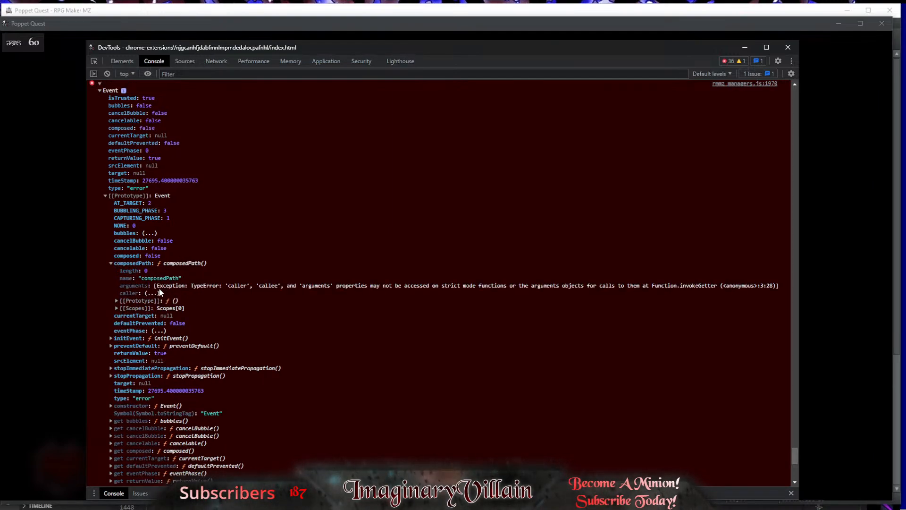
{"action": "left_click", "coordinate": [150, 294]}
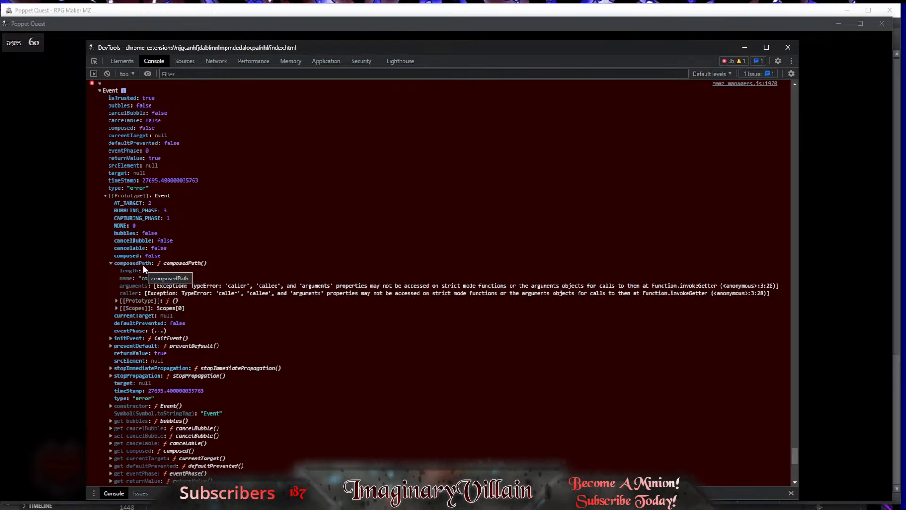
Step: Look through the remaining console errors and return to the list of failed attic block resources
{"action": "scroll", "coordinate": [143, 266], "scroll_direction": "down", "scroll_amount": 3}
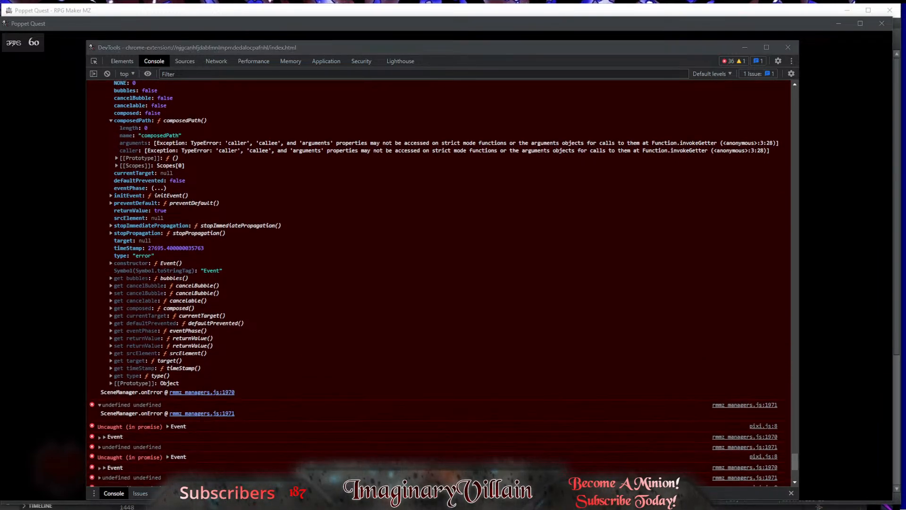
{"action": "scroll", "coordinate": [287, 240], "scroll_direction": "down", "scroll_amount": 4}
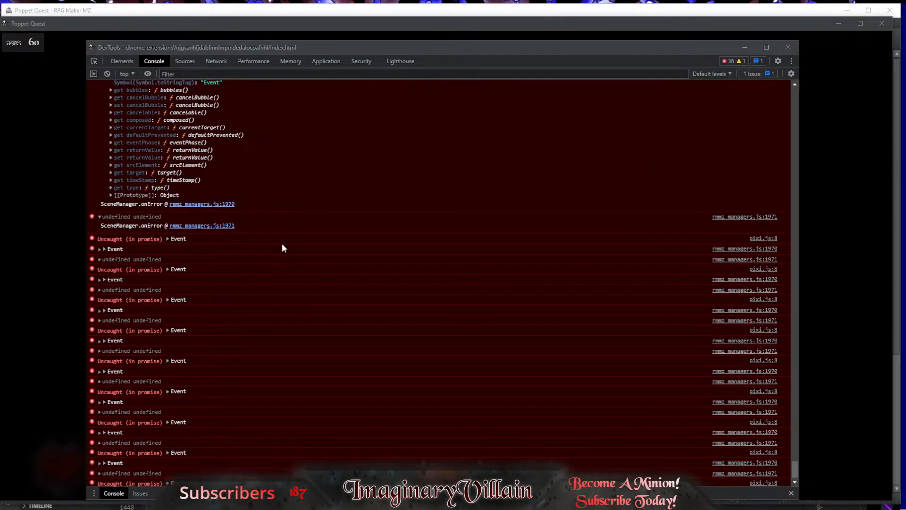
{"action": "scroll", "coordinate": [282, 248], "scroll_direction": "up", "scroll_amount": 10}
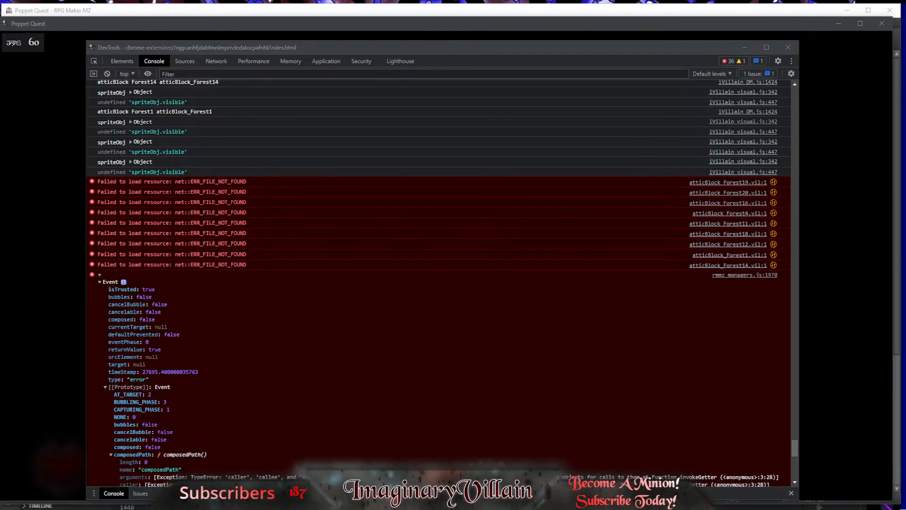
Step: Browse the puzzlePieces and tarot folders inside the project's img/items folder in File Explorer, and return to img
{"action": "left_click_drag", "start_coordinate": [0, 59], "coordinate": [497, 72]}
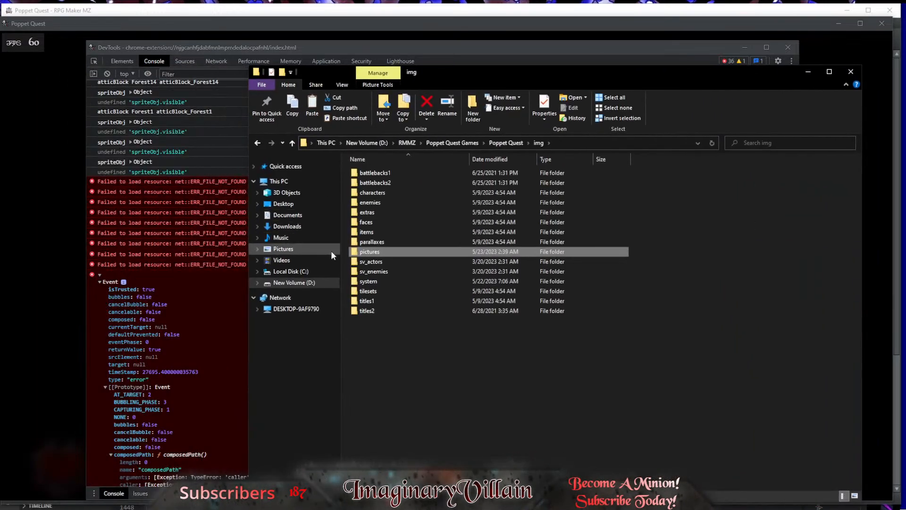
{"action": "double_click", "coordinate": [371, 231]}
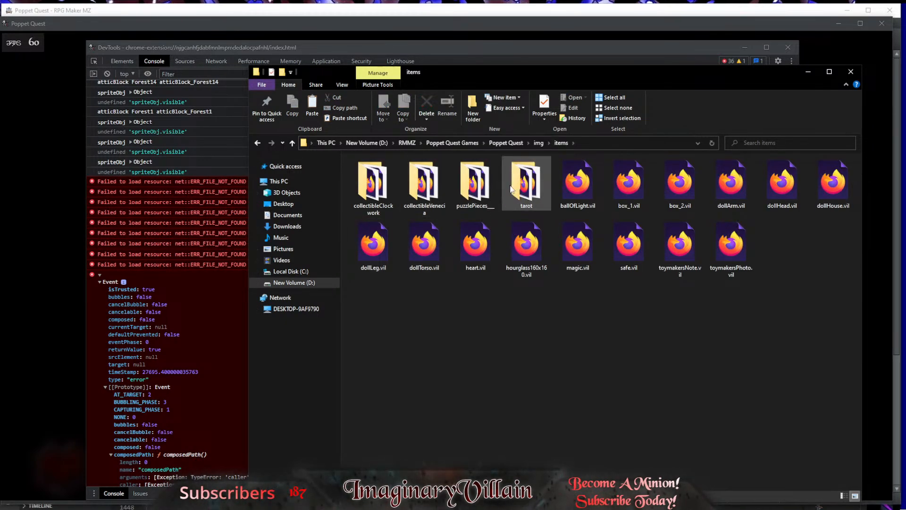
{"action": "double_click", "coordinate": [476, 188]}
{"action": "left_click", "coordinate": [257, 143]}
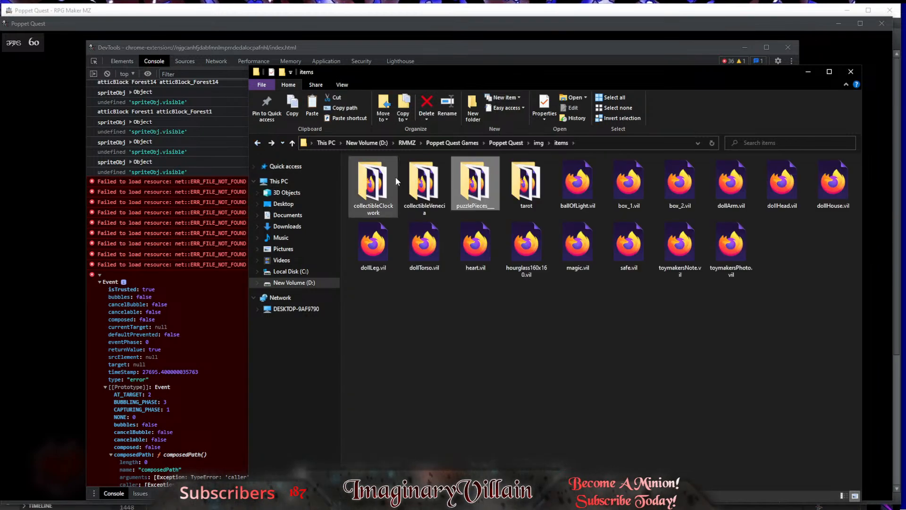
{"action": "double_click", "coordinate": [526, 184]}
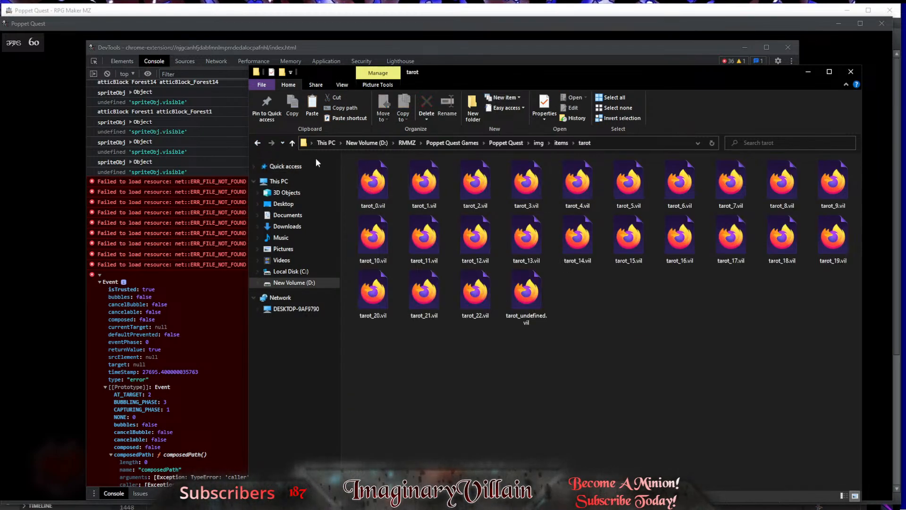
{"action": "left_click", "coordinate": [257, 143]}
{"action": "left_click", "coordinate": [257, 143]}
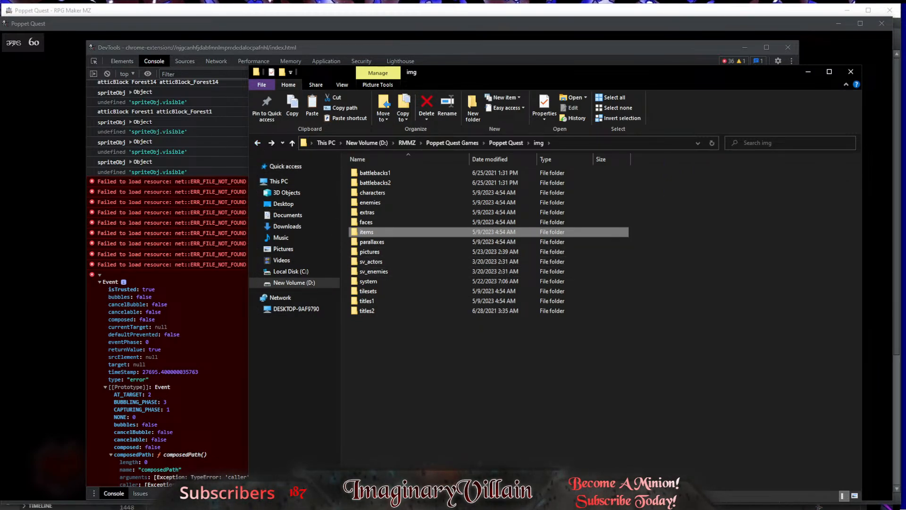
Step: Check the atticBlocks case in iVillain_DM.js for its image location, and compare it with the files in the img/extras folder
{"action": "key", "text": "alt+Tab"}
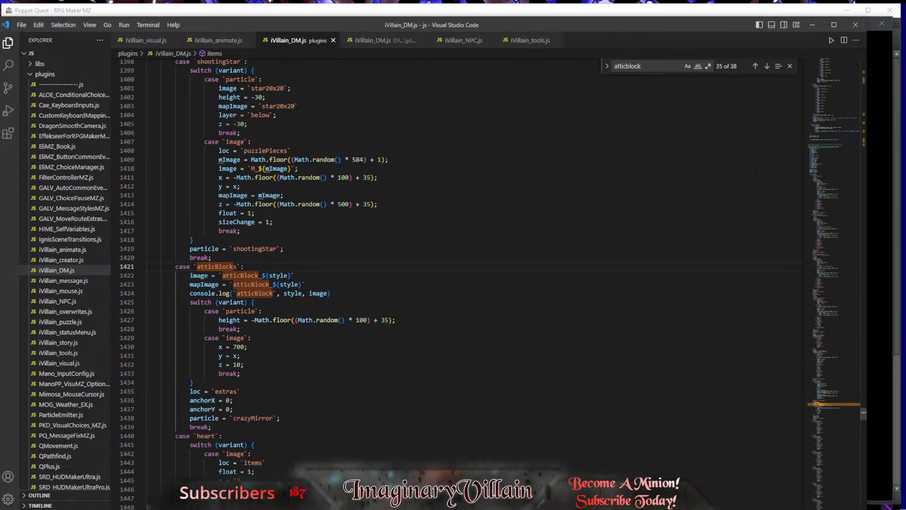
{"action": "left_click", "coordinate": [812, 26]}
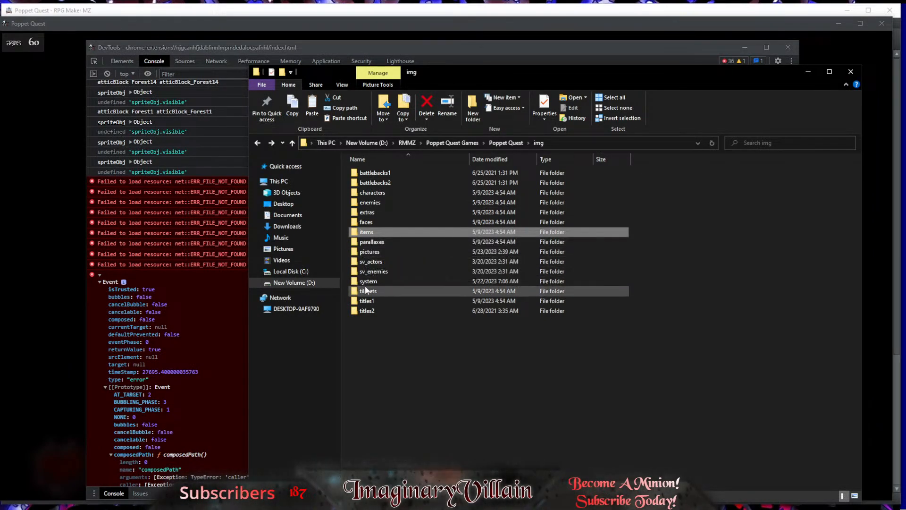
{"action": "double_click", "coordinate": [376, 211]}
{"action": "scroll", "coordinate": [368, 232], "scroll_direction": "down", "scroll_amount": 2}
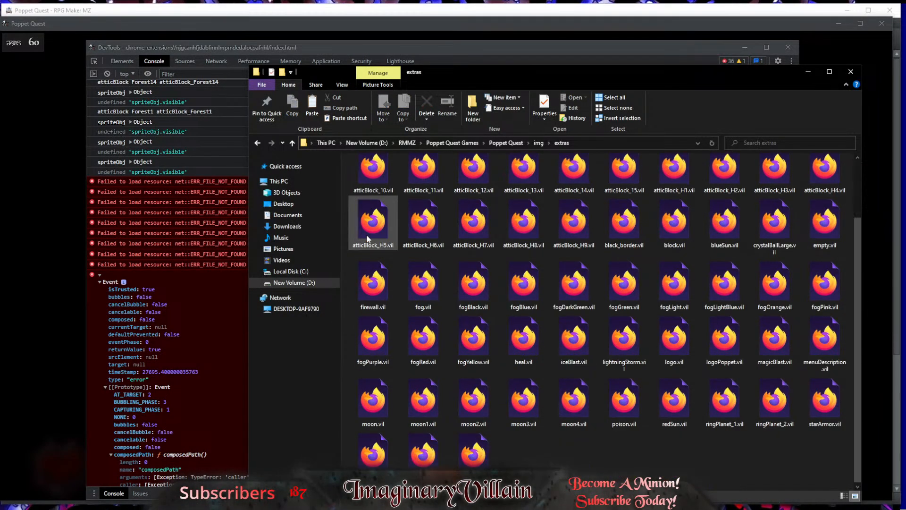
{"action": "left_click_drag", "start_coordinate": [518, 77], "coordinate": [0, 88]}
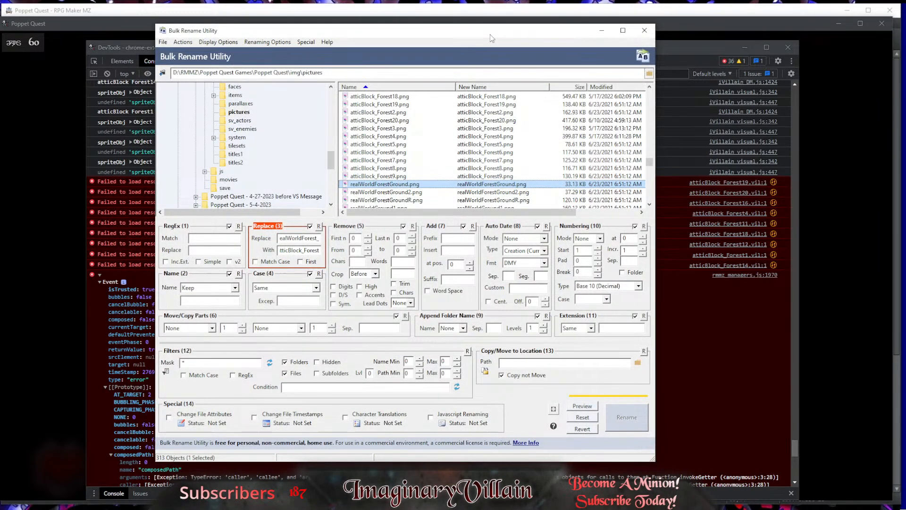
Step: Move Bulk Rename Utility out of the way, and close the developer console and the running playtest
{"action": "left_click_drag", "start_coordinate": [490, 35], "coordinate": [0, 72]}
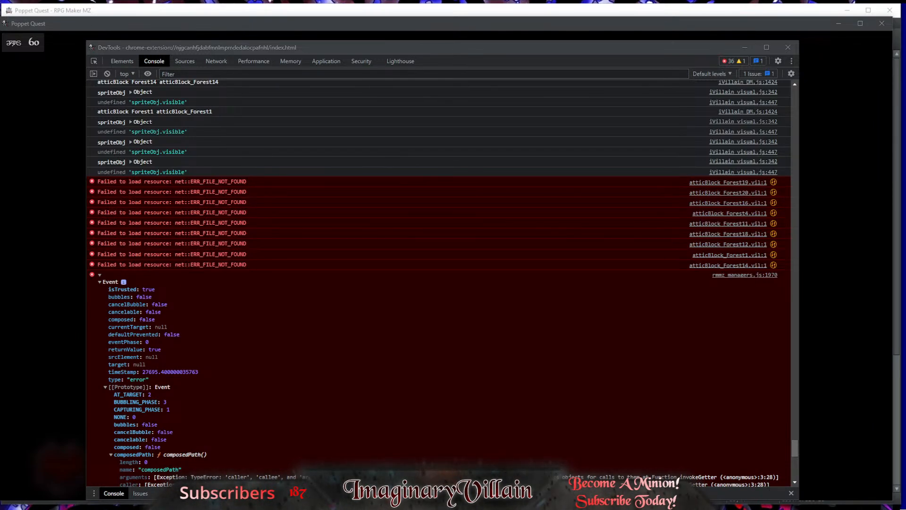
{"action": "left_click", "coordinate": [788, 47]}
{"action": "left_click", "coordinate": [873, 26]}
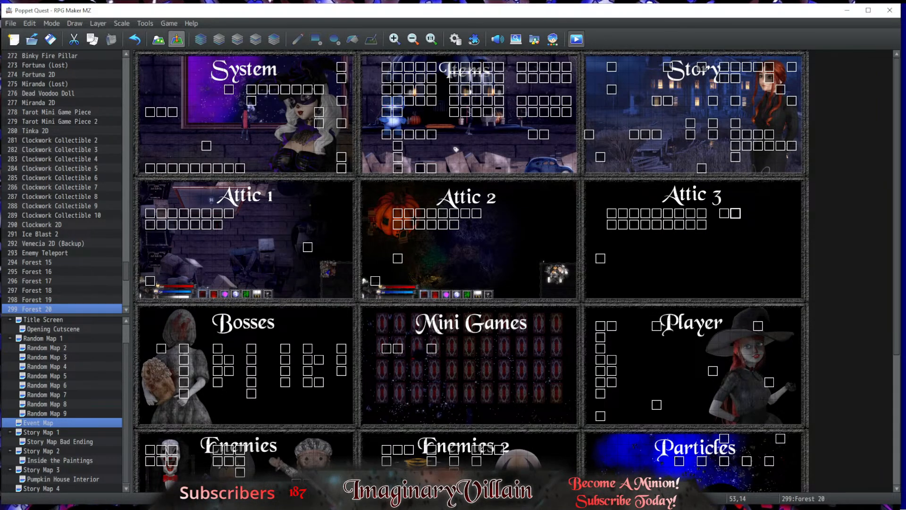
Step: Launch a fresh playtest of Poppet Quest and start a new game from its title screen
{"action": "left_click", "coordinate": [576, 41]}
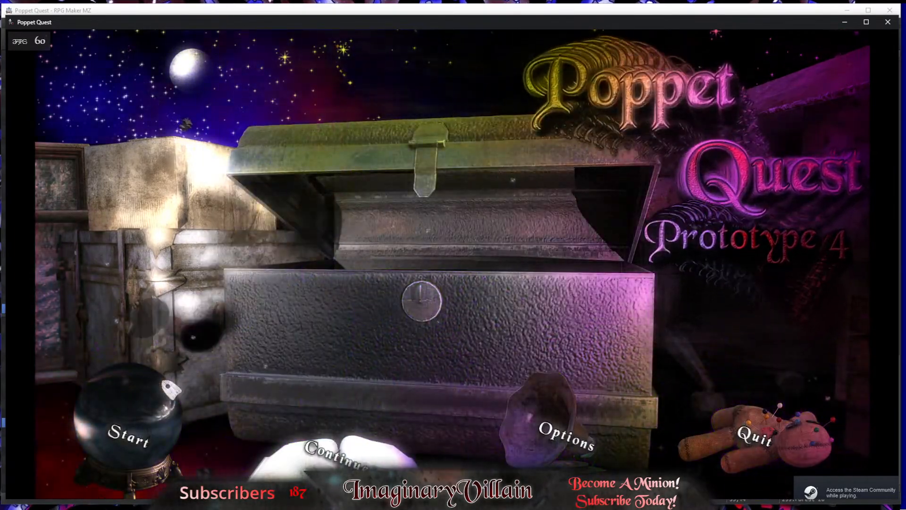
{"action": "mouse_move", "coordinate": [111, 442]}
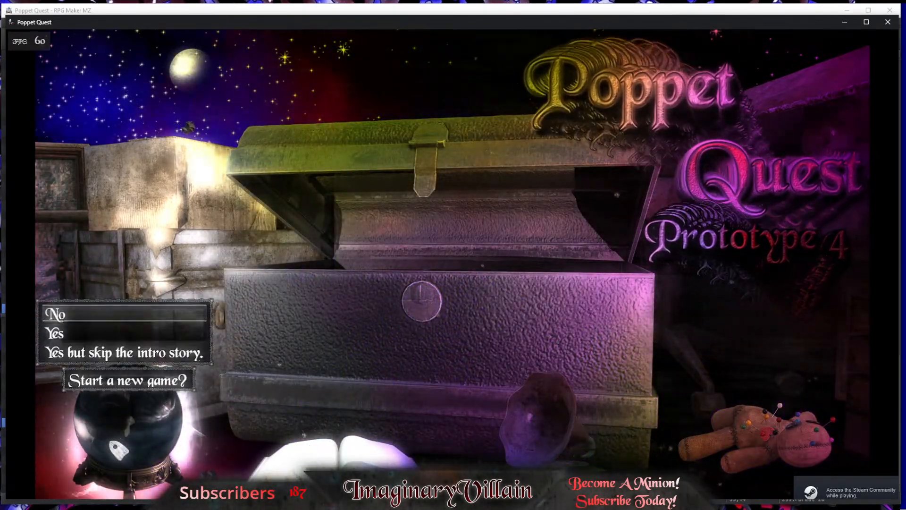
{"action": "key", "text": "Down"}
{"action": "key", "text": "Return"}
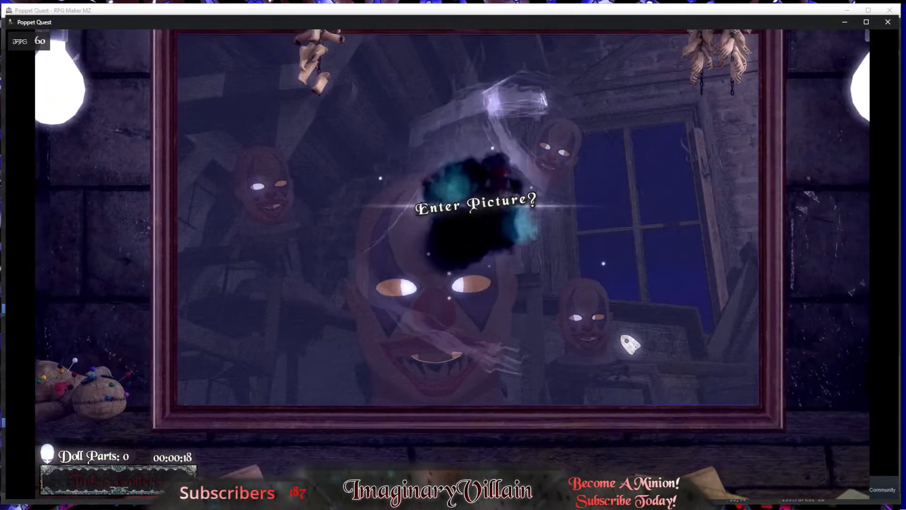
Step: Enter the clown painting and walk the player through the forest blocks, turning on the red collision overlay to check them
{"action": "key", "text": "Return"}
{"action": "key", "text": "Down"}
{"action": "key", "text": "Return"}
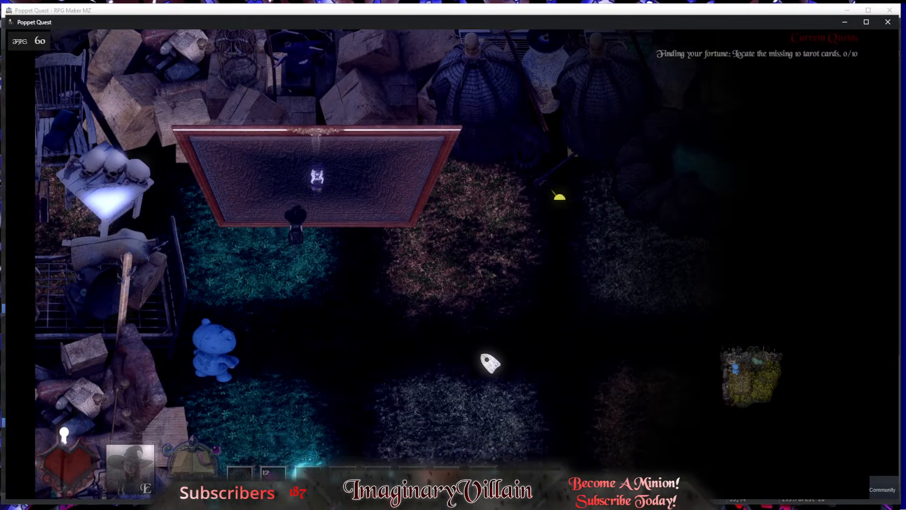
{"action": "left_click", "coordinate": [454, 344]}
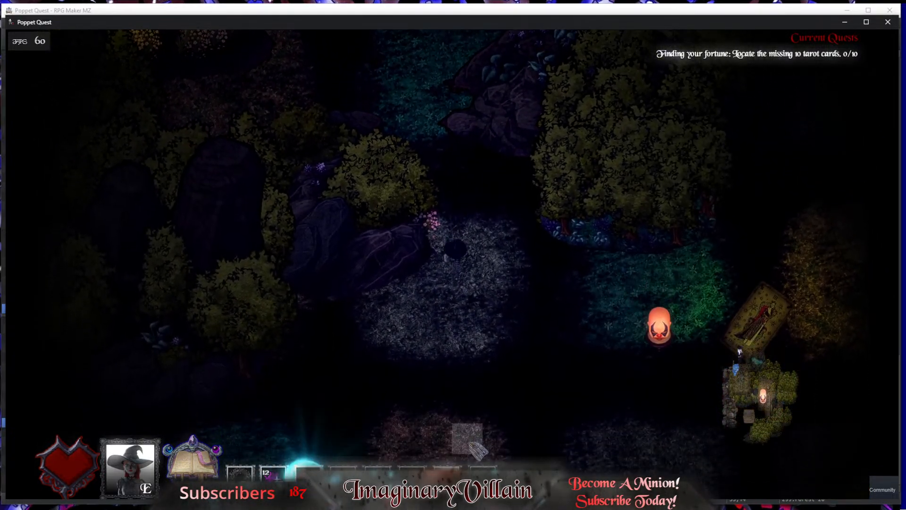
{"action": "key", "text": "F10"}
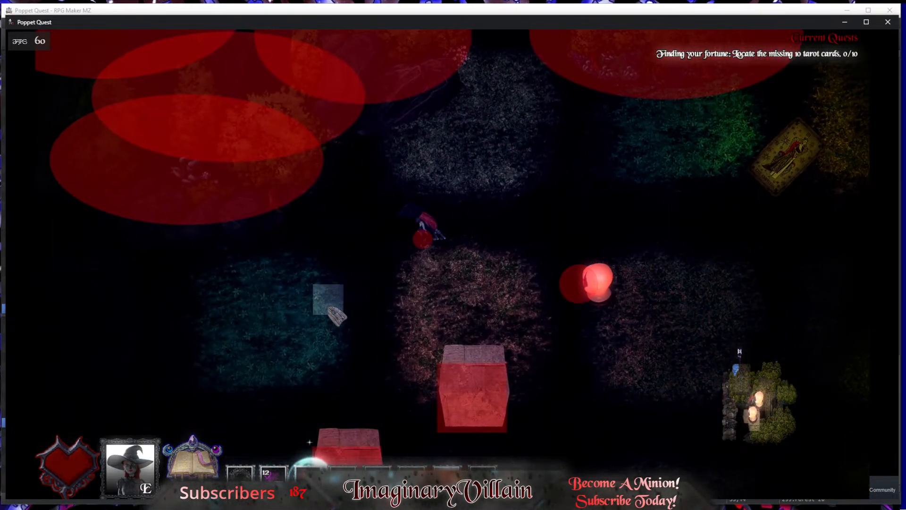
Step: Turn off the collision overlay, close the playtest, and review the ground case in the And Remember Tomorrow copy of iVillain_DM.js in Visual Studio Code
{"action": "key", "text": "F10"}
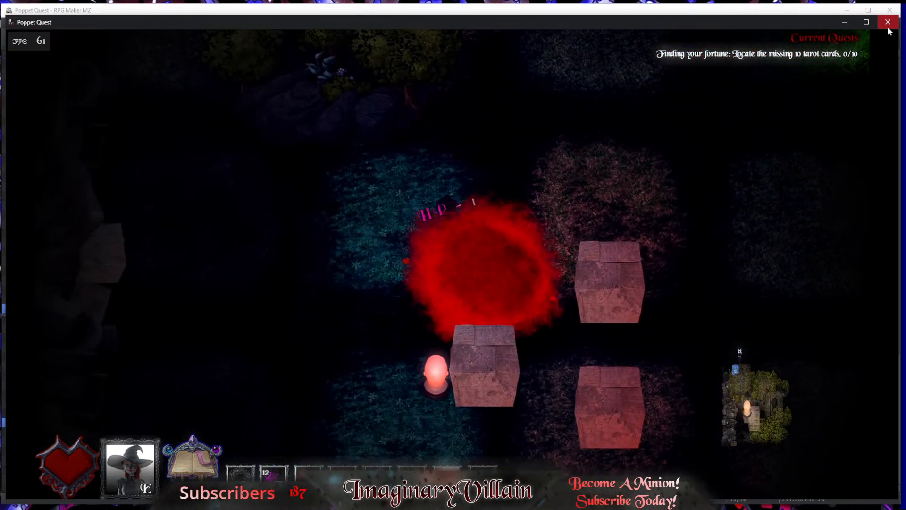
{"action": "left_click", "coordinate": [888, 22]}
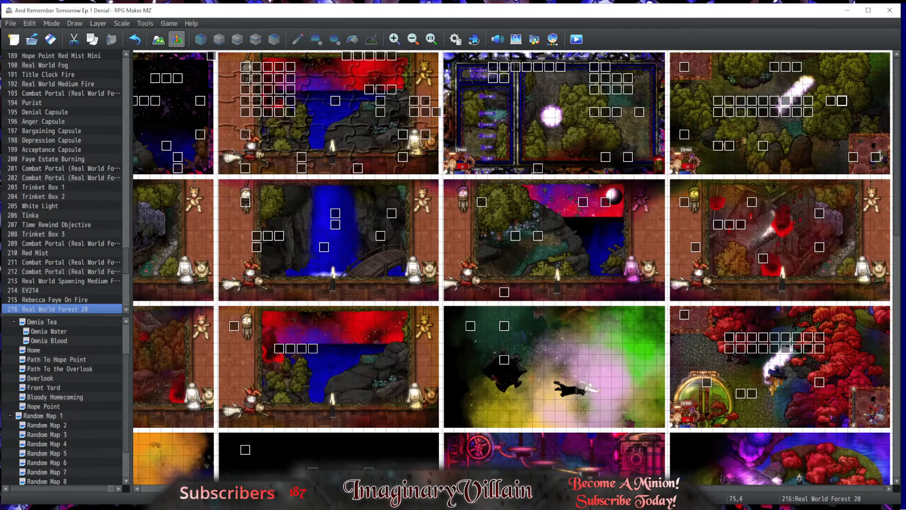
{"action": "key", "text": "alt+Tab"}
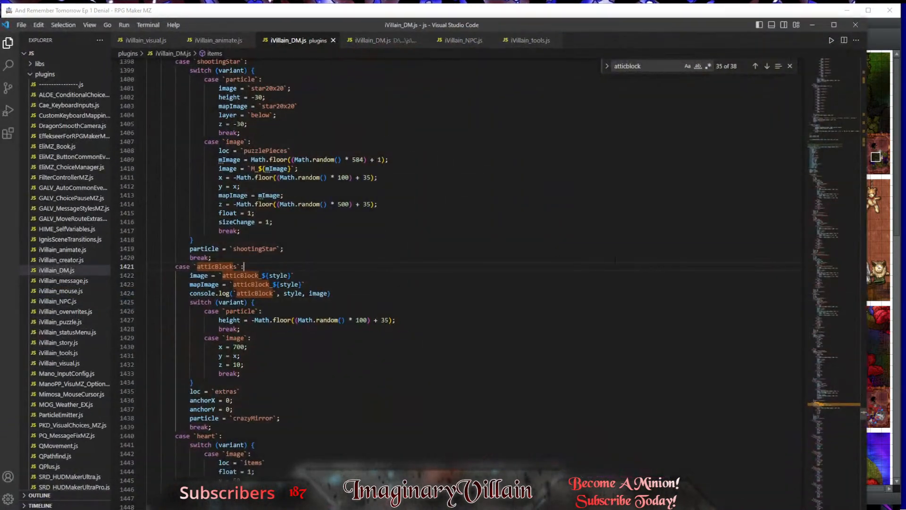
{"action": "left_click", "coordinate": [368, 43]}
{"action": "scroll", "coordinate": [357, 294], "scroll_direction": "down", "scroll_amount": 2}
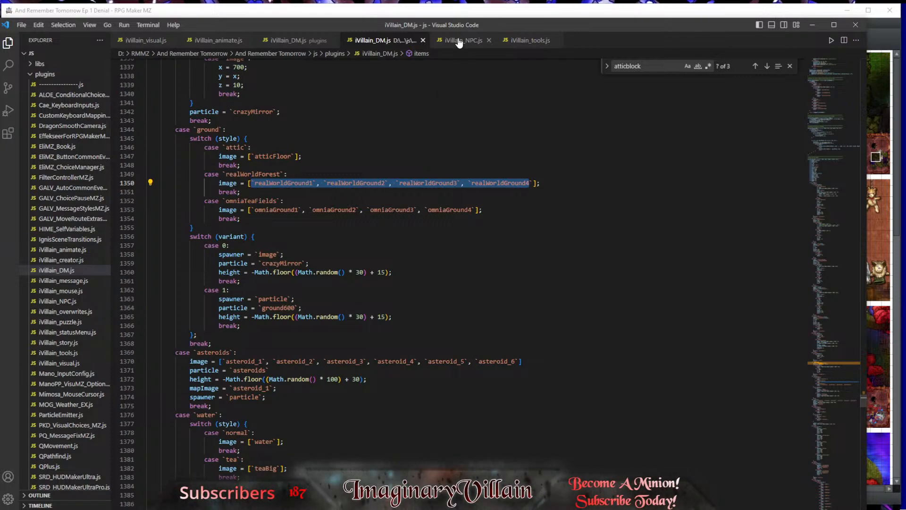
Step: Search the Poppet Quest iVillain_DM.js for "ground" and go to the ground case with its attic styles and variants in the landscape function
{"action": "left_click", "coordinate": [293, 41]}
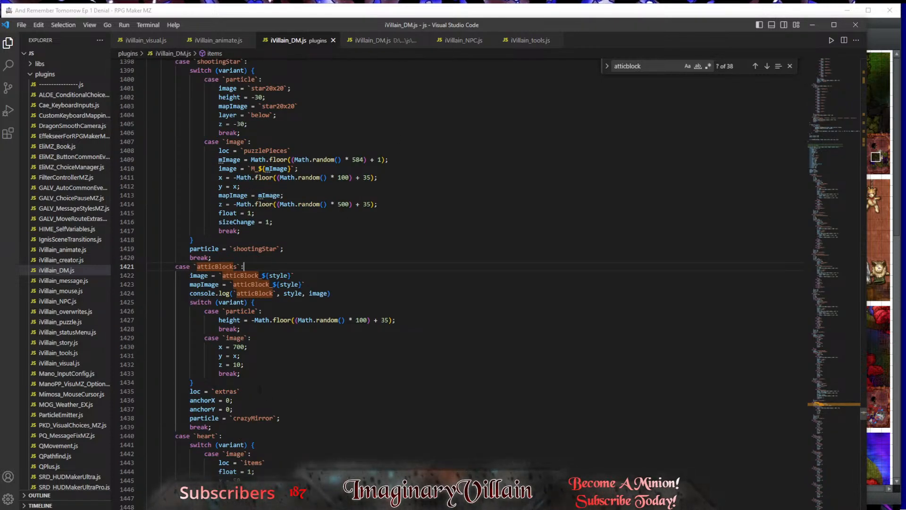
{"action": "scroll", "coordinate": [260, 388], "scroll_direction": "up", "scroll_amount": 13}
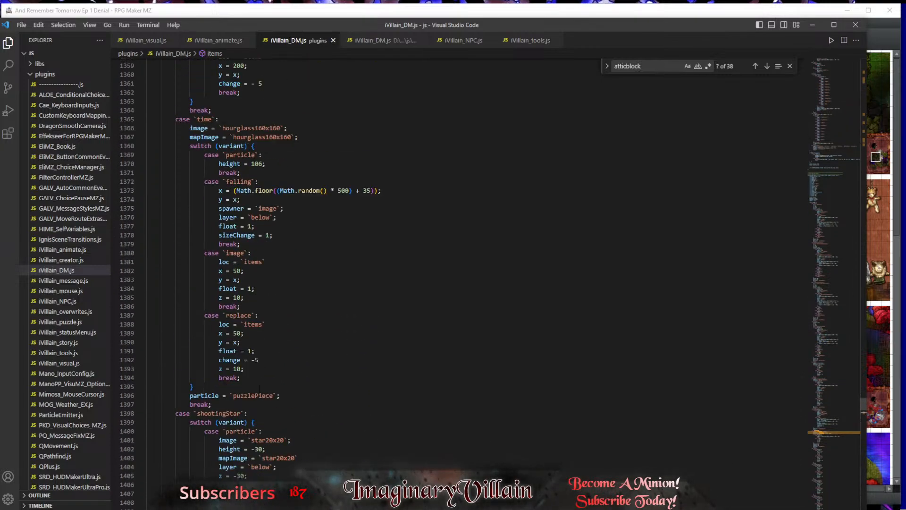
{"action": "scroll", "coordinate": [259, 387], "scroll_direction": "up", "scroll_amount": 20}
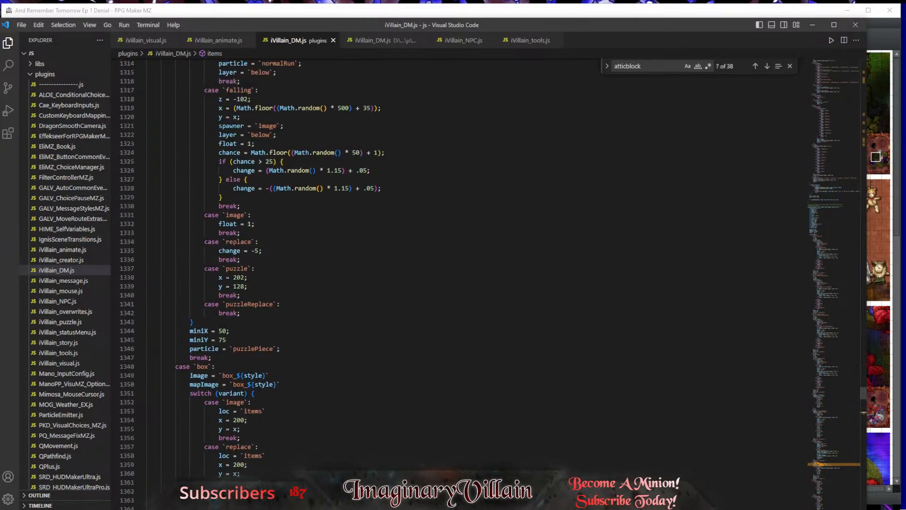
{"action": "scroll", "coordinate": [259, 388], "scroll_direction": "up", "scroll_amount": 4}
{"action": "scroll", "coordinate": [425, 269], "scroll_direction": "up", "scroll_amount": 4}
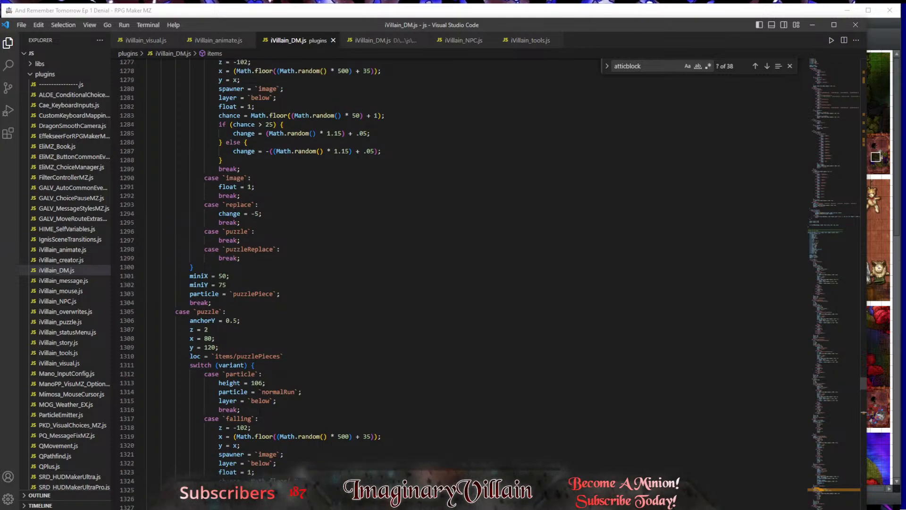
{"action": "key", "text": "ctrl+f"}
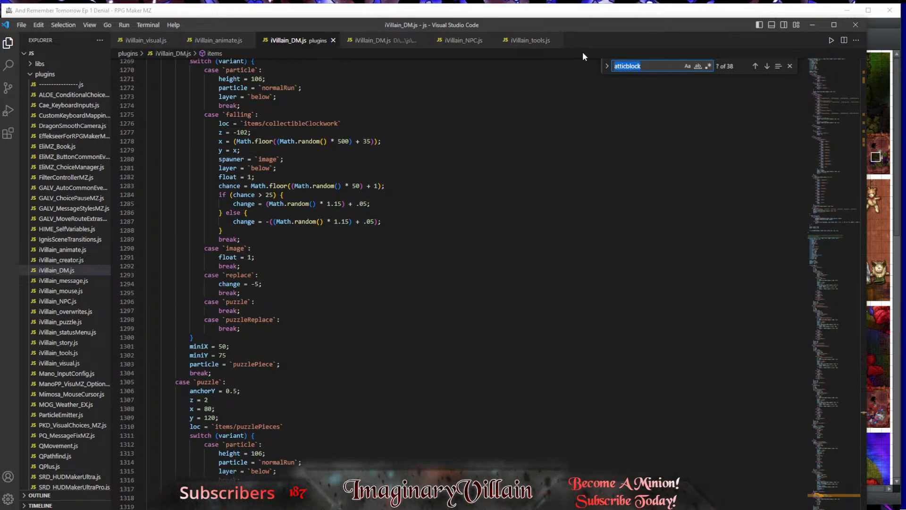
{"action": "type", "text": "ground"}
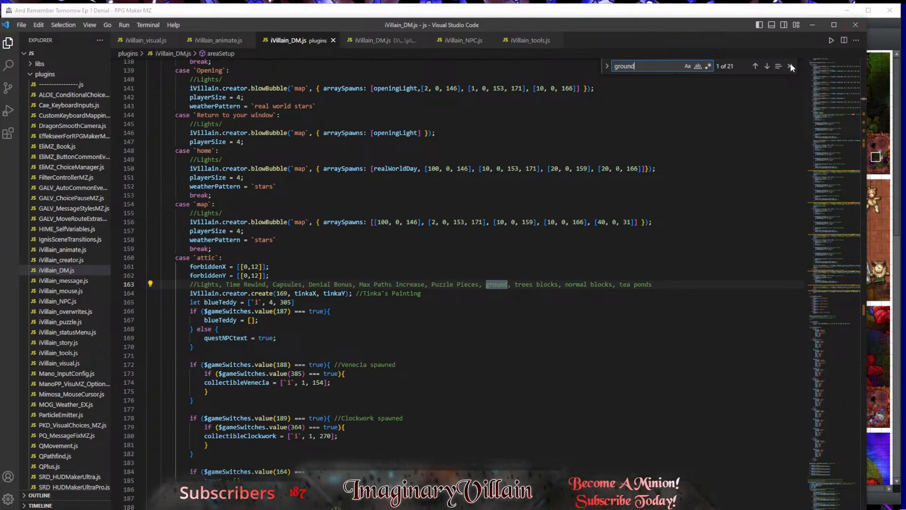
{"action": "left_click", "coordinate": [755, 66]}
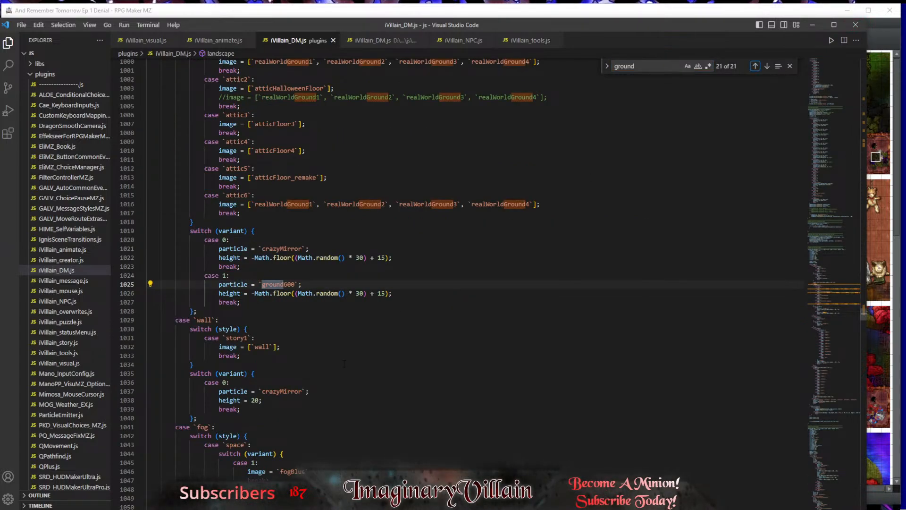
{"action": "scroll", "coordinate": [344, 363], "scroll_direction": "up", "scroll_amount": 3}
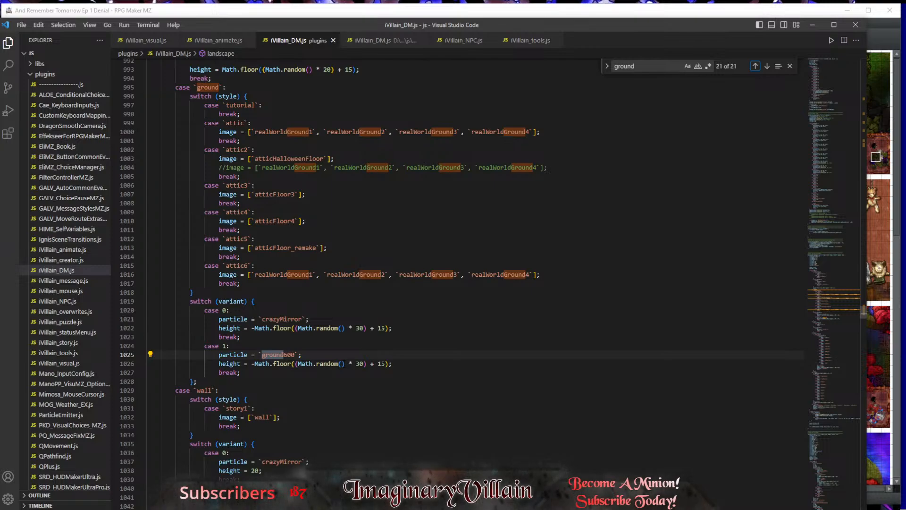
{"action": "scroll", "coordinate": [344, 363], "scroll_direction": "up", "scroll_amount": 3}
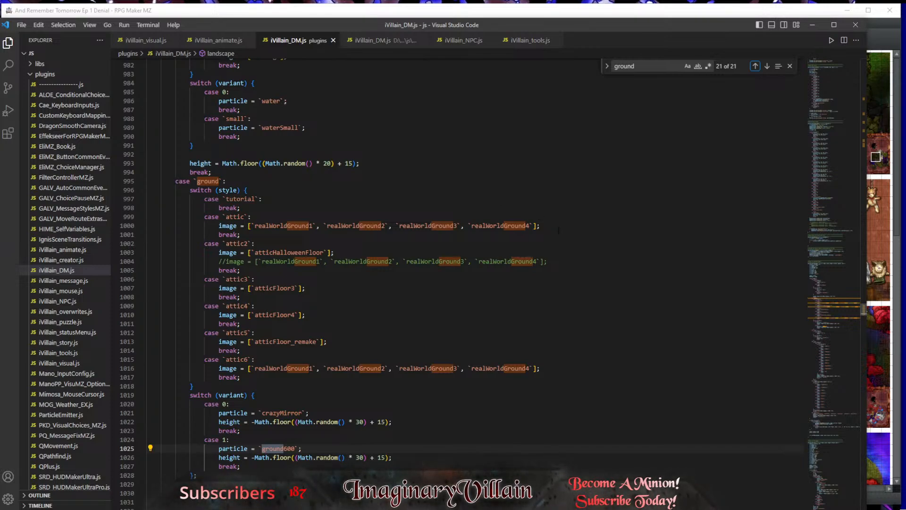
Step: Add the line variant = 1; before the break of the attic style in the ground case, and save the file
{"action": "left_click", "coordinate": [558, 231]}
{"action": "key", "text": "Return"}
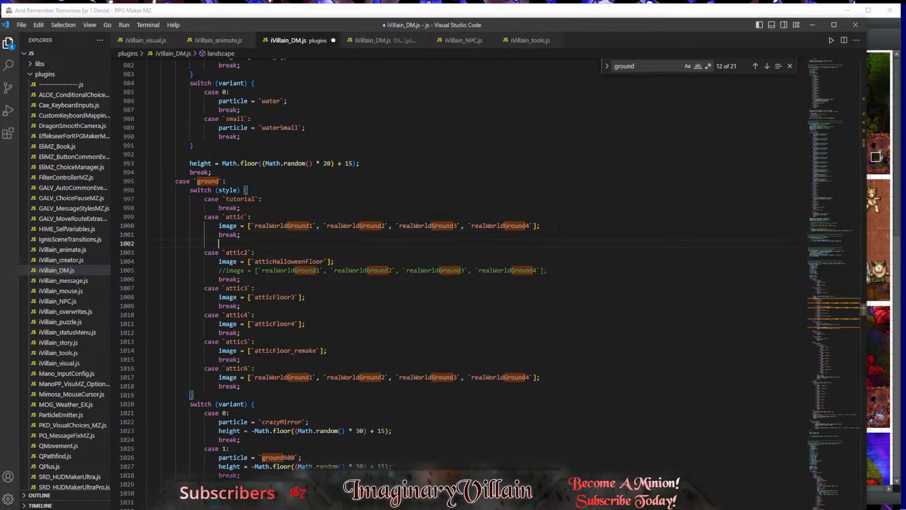
{"action": "type", "text": "variant = "}
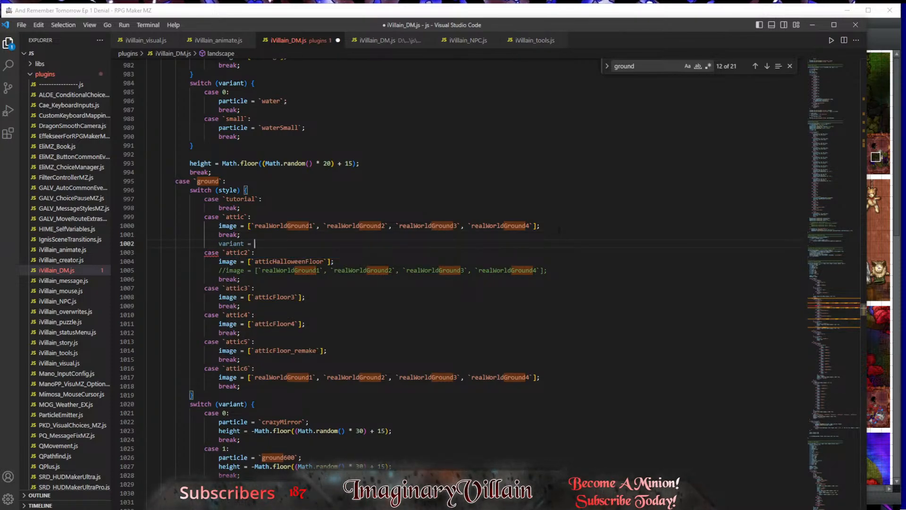
{"action": "type", "text": "1;"}
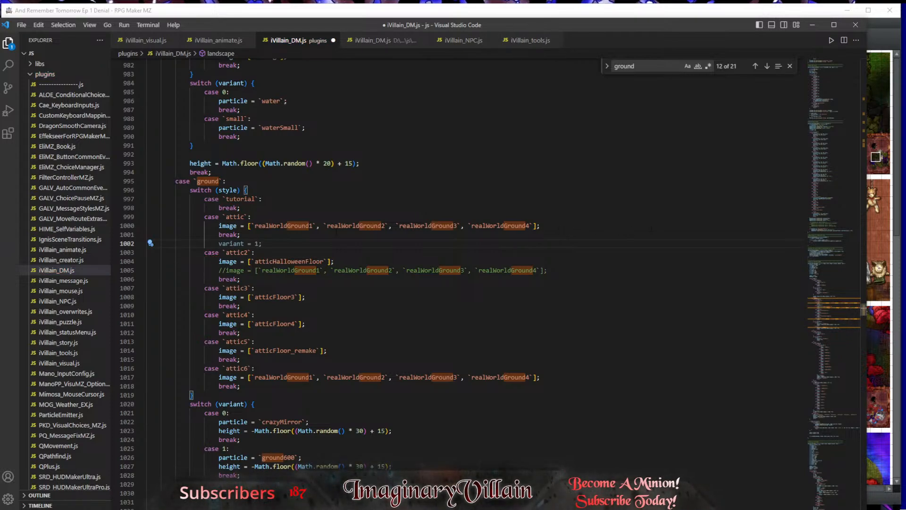
{"action": "left_click_drag", "start_coordinate": [291, 243], "coordinate": [135, 245]}
{"action": "key", "text": "BackSpace"}
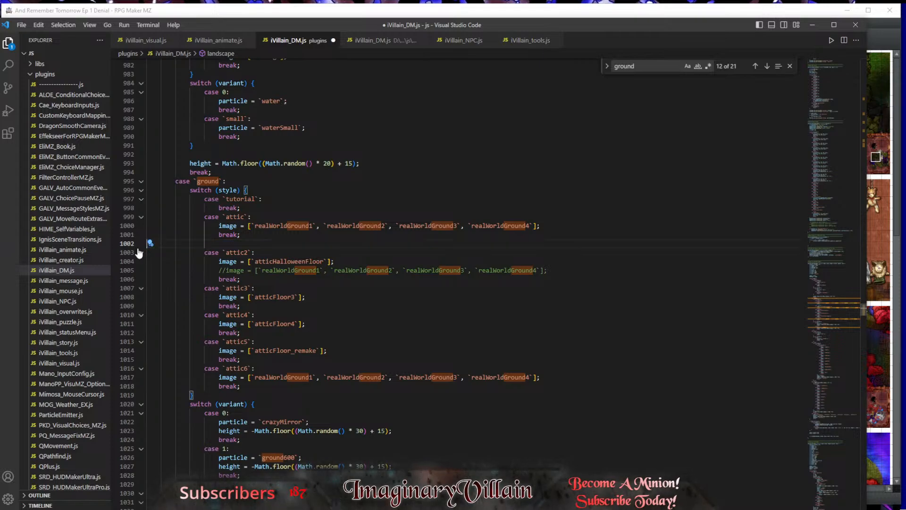
{"action": "key", "text": "BackSpace"}
{"action": "key", "text": "ctrl+z"}
{"action": "key", "text": "ctrl+z"}
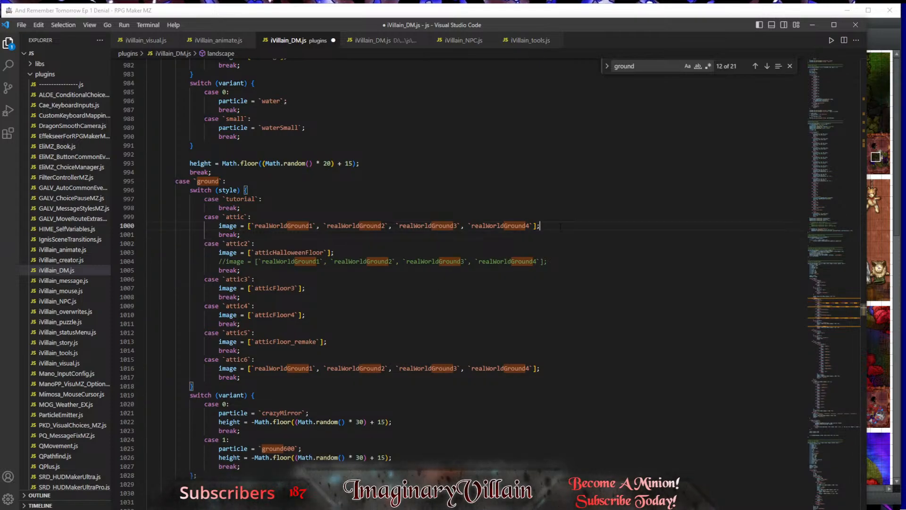
{"action": "key", "text": "ctrl+s"}
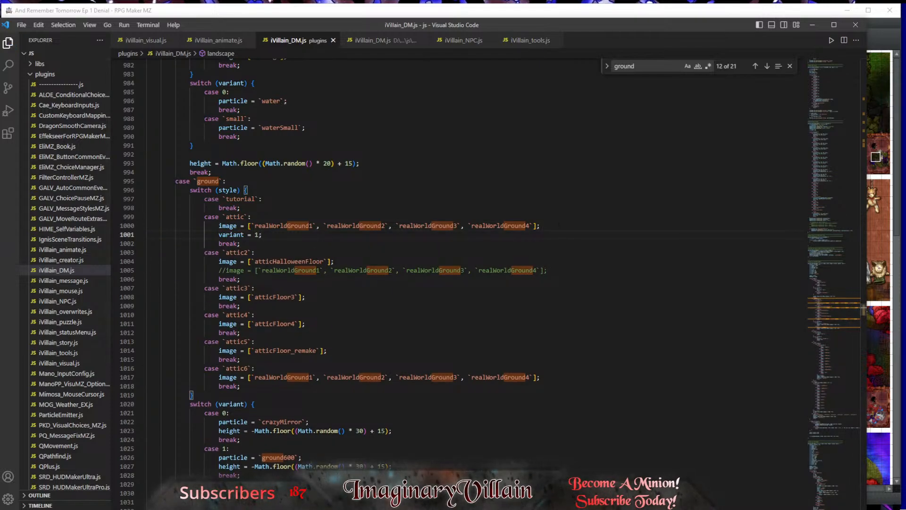
Step: Switch to the Poppet Quest project in RPG Maker MZ, launch a fresh playtest and start a new game
{"action": "key", "text": "alt+Tab"}
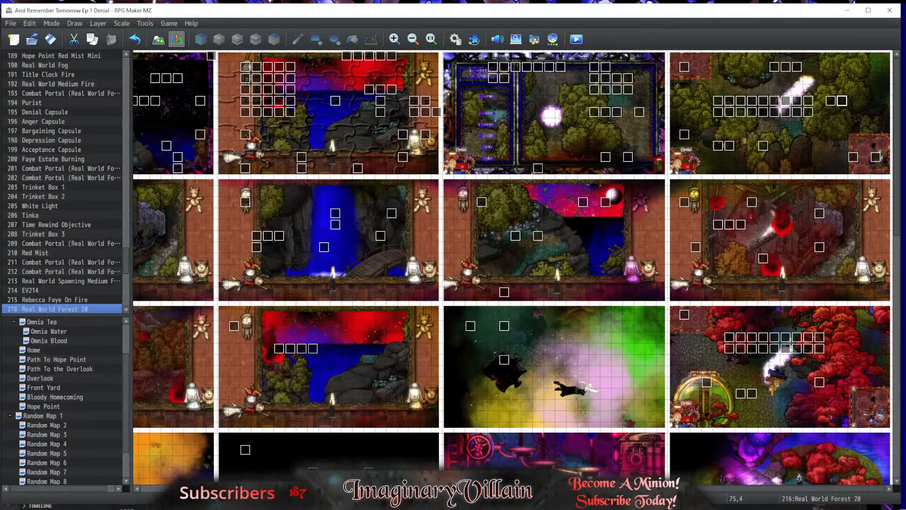
{"action": "key", "text": "alt+Tab"}
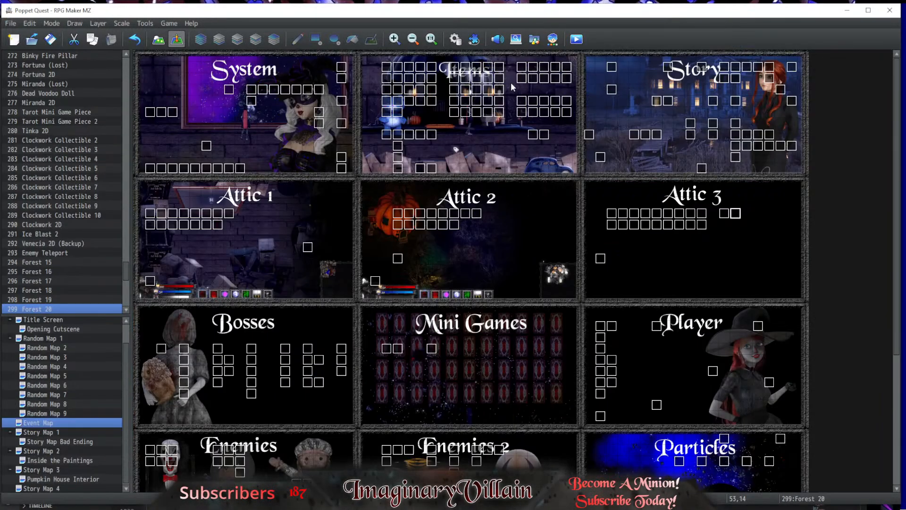
{"action": "left_click", "coordinate": [577, 39]}
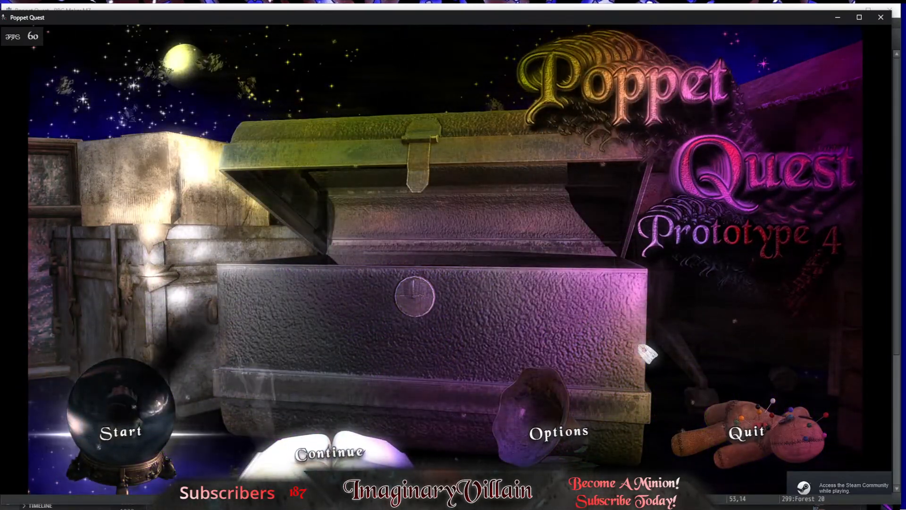
{"action": "key", "text": "Return"}
{"action": "key", "text": "Return"}
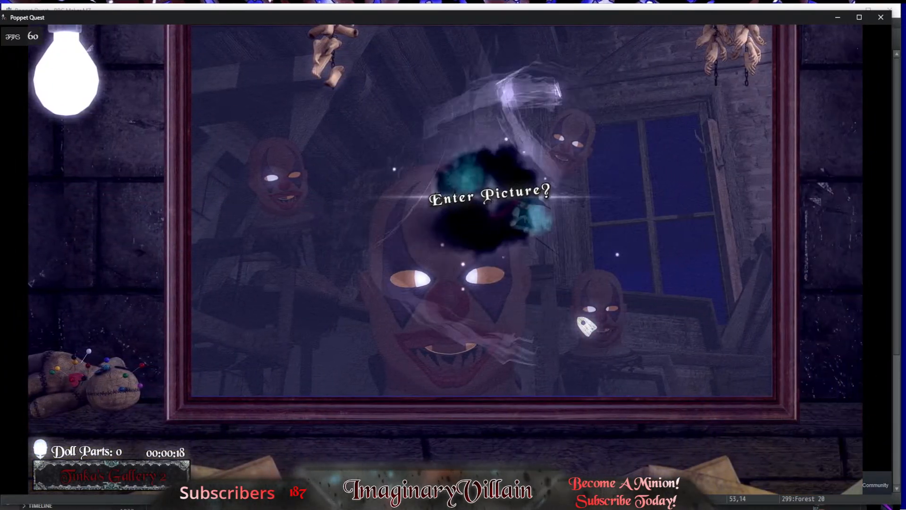
Step: Enter the clown painting to check how the forest ground renders, and close the playtest
{"action": "key", "text": "Return"}
{"action": "key", "text": "Down"}
{"action": "key", "text": "Return"}
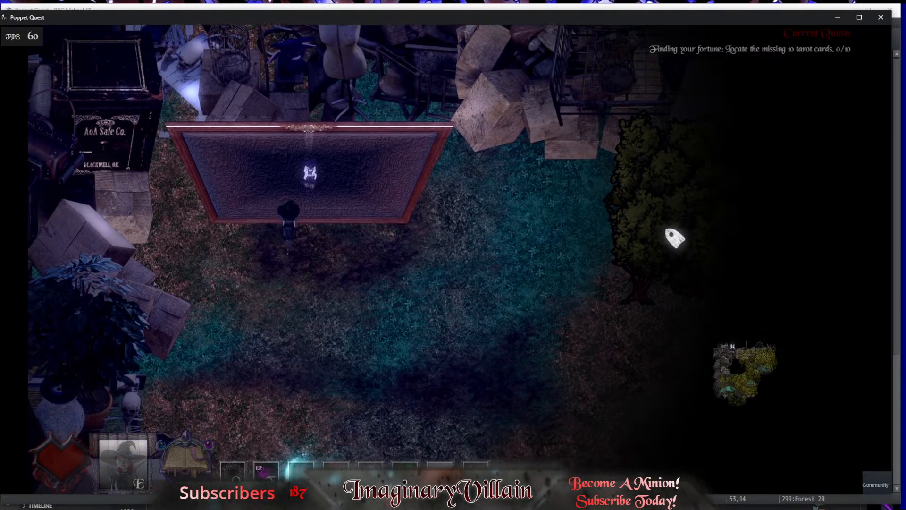
{"action": "left_click", "coordinate": [881, 17]}
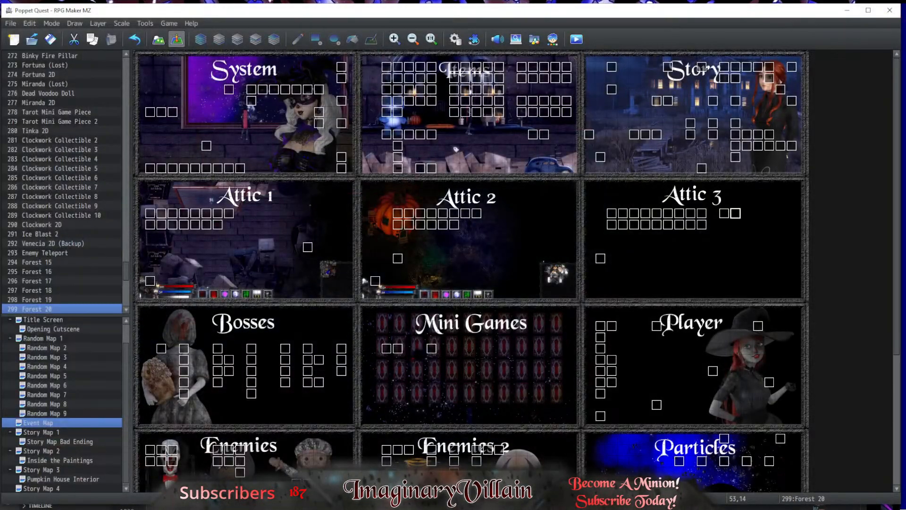
Step: Return to iVillain_DM.js and begin a forestBorder assignment below forestBlocks2 in the default game type of areaSetup
{"action": "key", "text": "alt+Tab"}
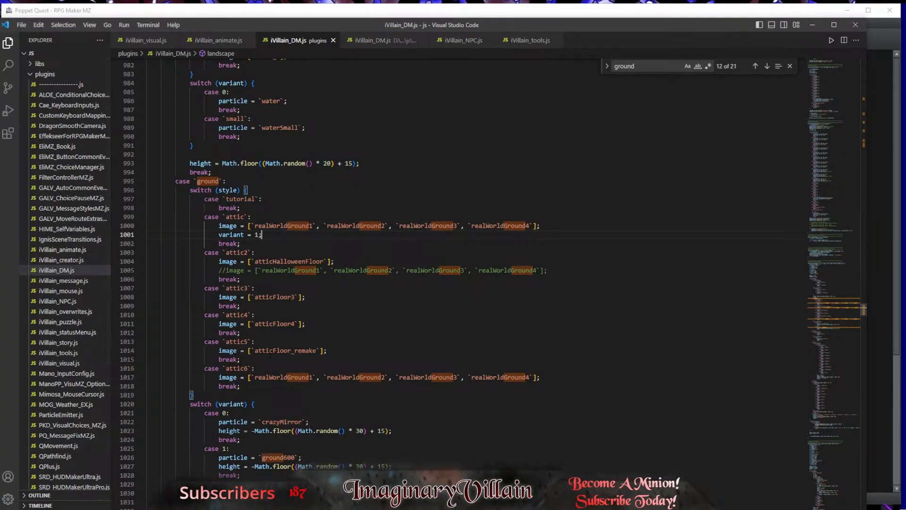
{"action": "scroll", "coordinate": [288, 340], "scroll_direction": "up", "scroll_amount": 5}
{"action": "scroll", "coordinate": [288, 340], "scroll_direction": "up", "scroll_amount": 15}
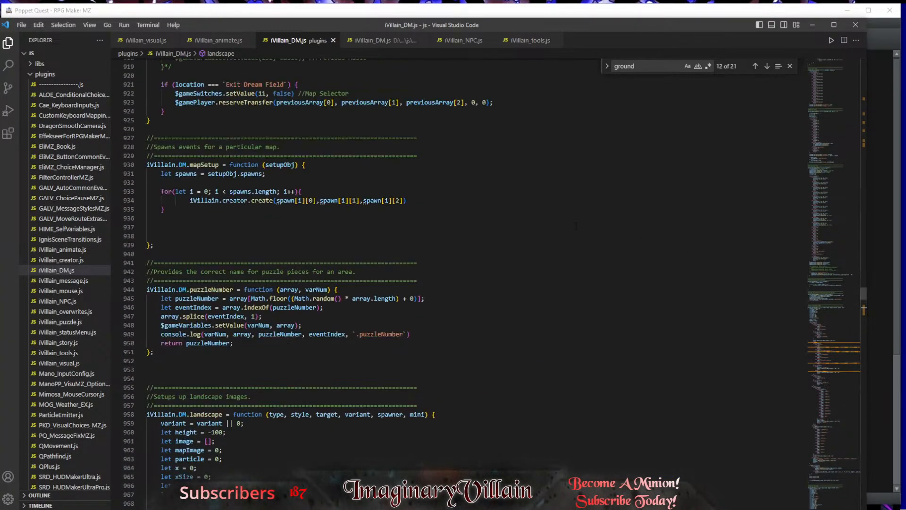
{"action": "left_click_drag", "start_coordinate": [863, 294], "coordinate": [860, 79]}
{"action": "scroll", "coordinate": [394, 360], "scroll_direction": "down", "scroll_amount": 5}
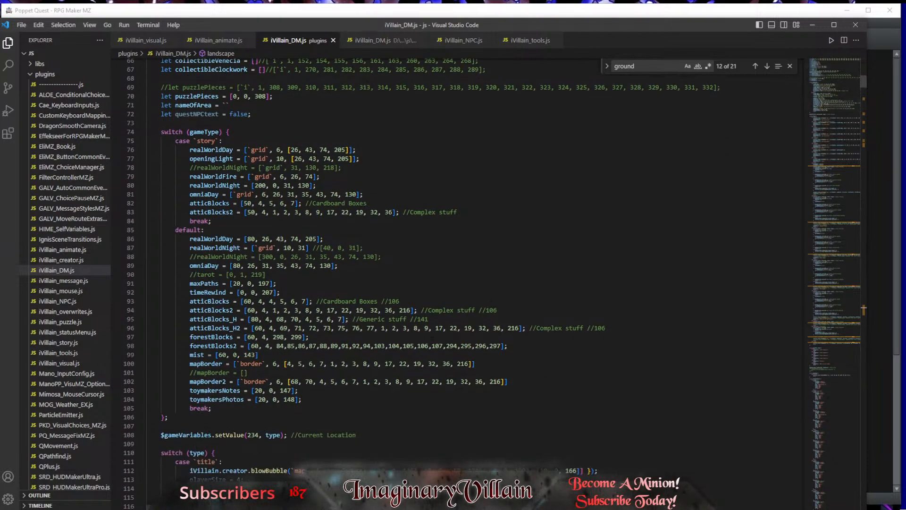
{"action": "scroll", "coordinate": [302, 326], "scroll_direction": "down", "scroll_amount": 2}
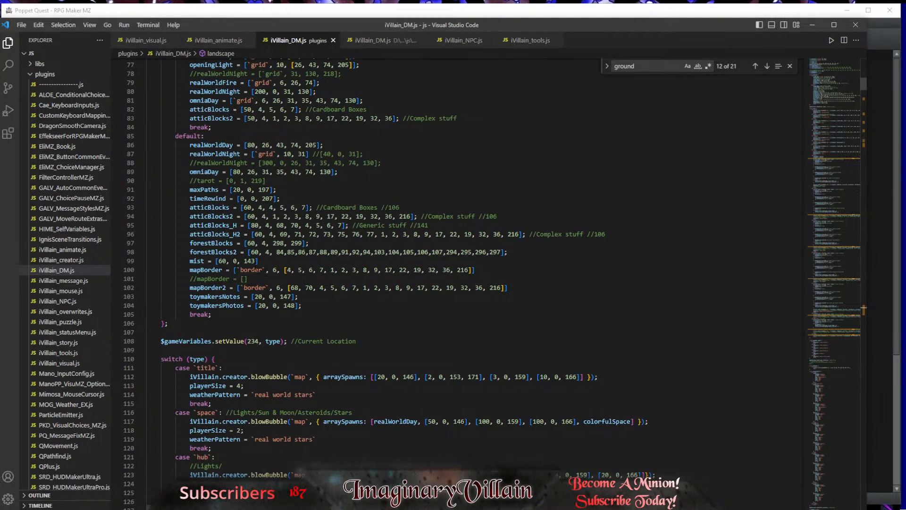
{"action": "left_click", "coordinate": [511, 252]}
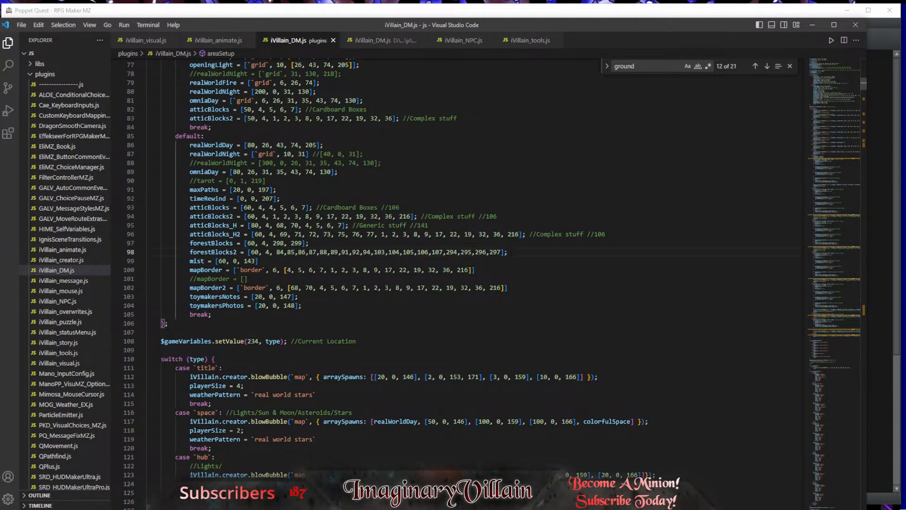
{"action": "key", "text": "Return"}
{"action": "type", "text": "fore"}
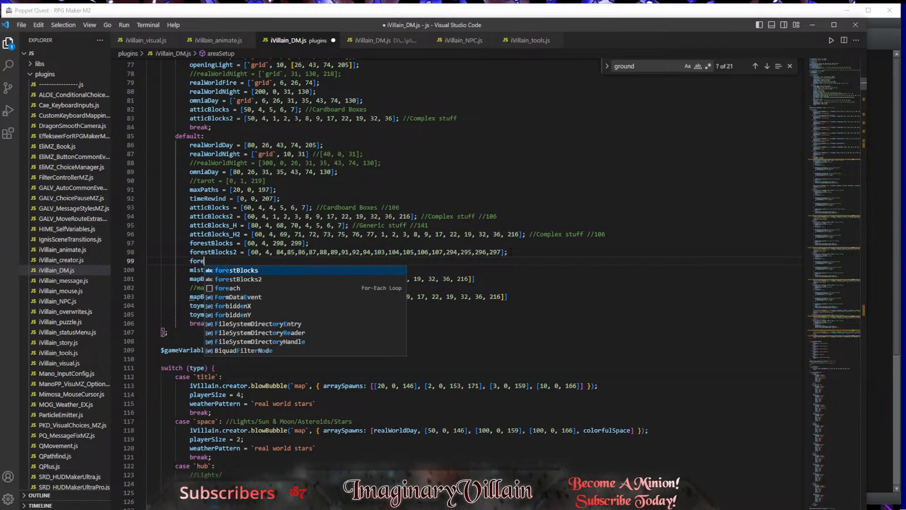
{"action": "type", "text": "stBorder "}
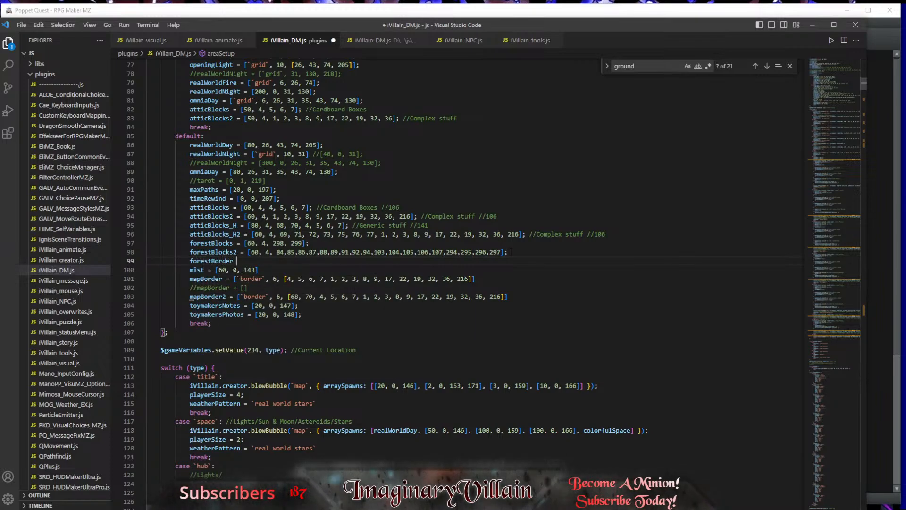
{"action": "type", "text": "="}
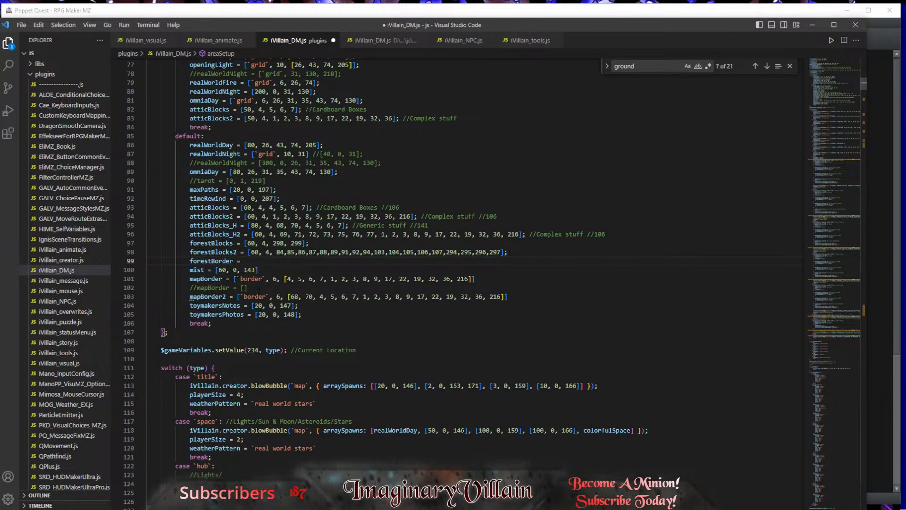
Step: Copy the whole mapBorder array and use it as the value of forestBorder
{"action": "left_click_drag", "start_coordinate": [478, 279], "coordinate": [234, 278]}
{"action": "key", "text": "ctrl+c"}
{"action": "left_click", "coordinate": [245, 261]}
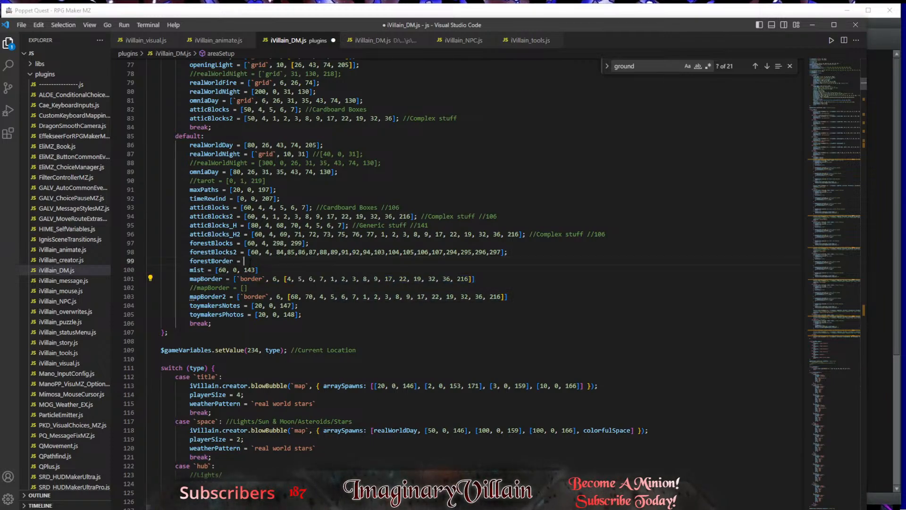
{"action": "key", "text": "ctrl+v"}
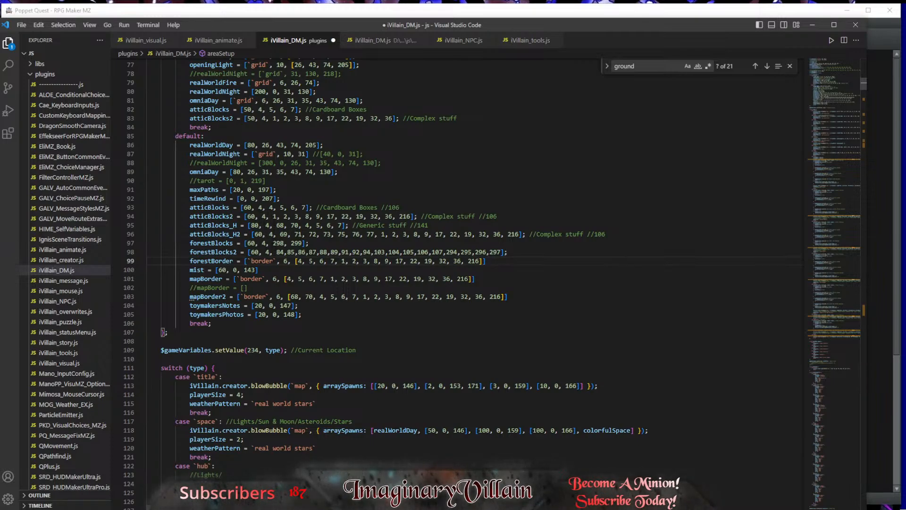
Step: Replace forestBorder's copied image IDs with 298, 299 from forestBlocks, and close the statement with the missing bracket and a semicolon
{"action": "left_click_drag", "start_coordinate": [265, 243], "coordinate": [303, 244]}
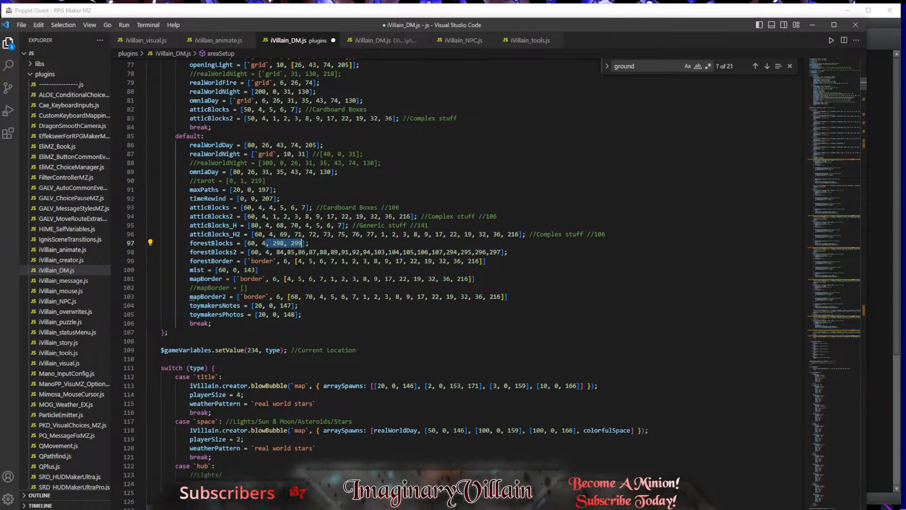
{"action": "left_click_drag", "start_coordinate": [297, 261], "coordinate": [483, 261]}
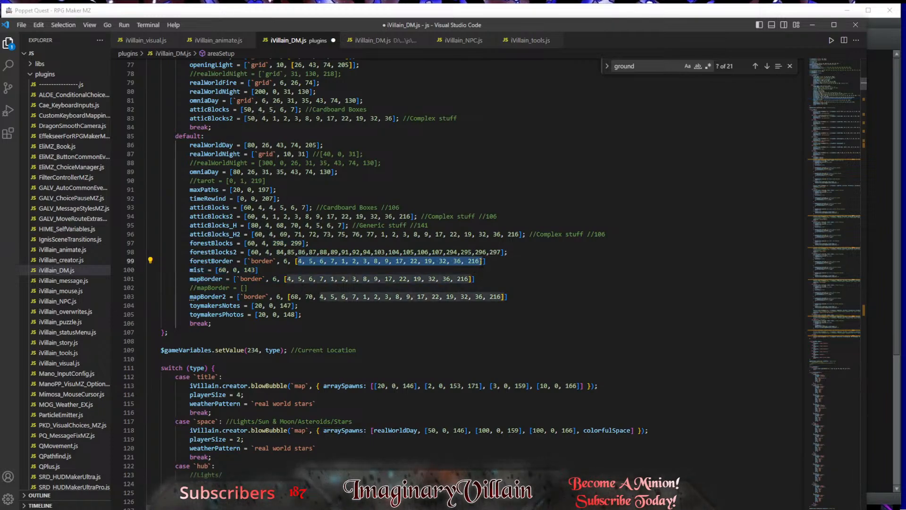
{"action": "key", "text": "ctrl+v"}
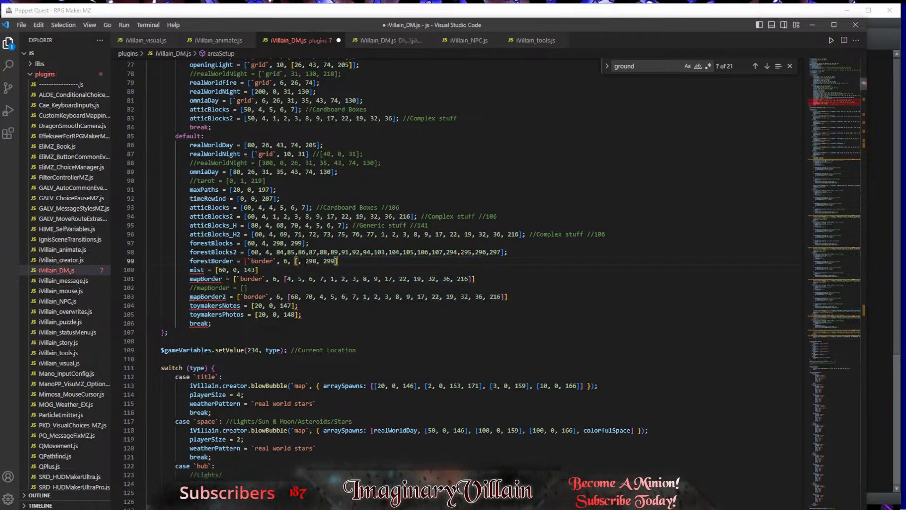
{"action": "left_click_drag", "start_coordinate": [305, 262], "coordinate": [298, 261]}
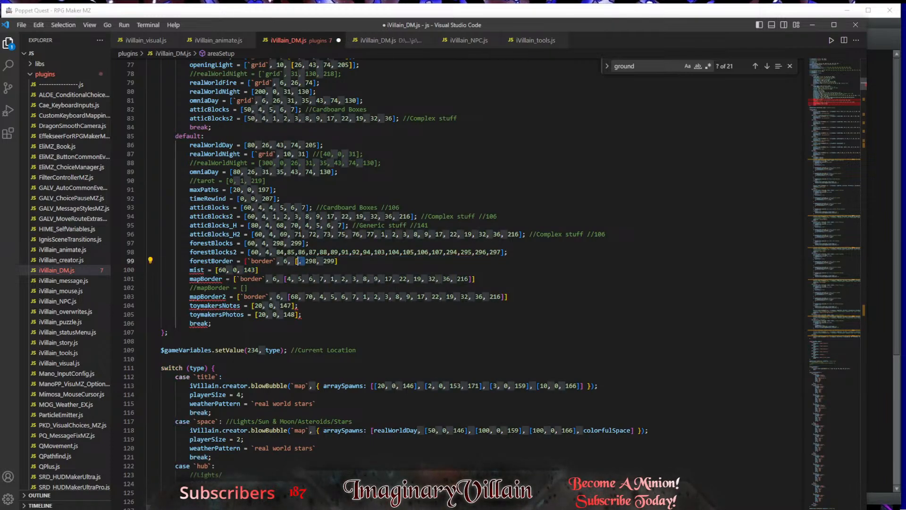
{"action": "key", "text": "BackSpace"}
{"action": "left_click", "coordinate": [349, 262]}
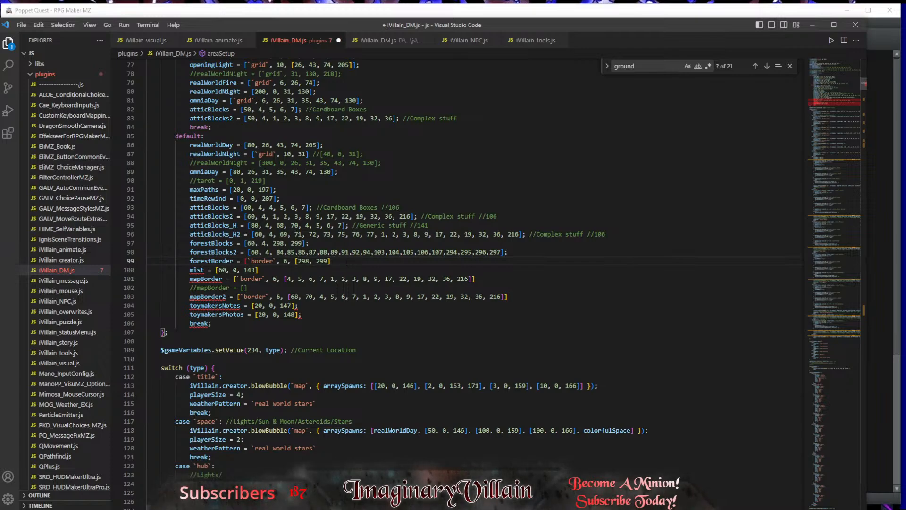
{"action": "key", "text": "ctrl+s"}
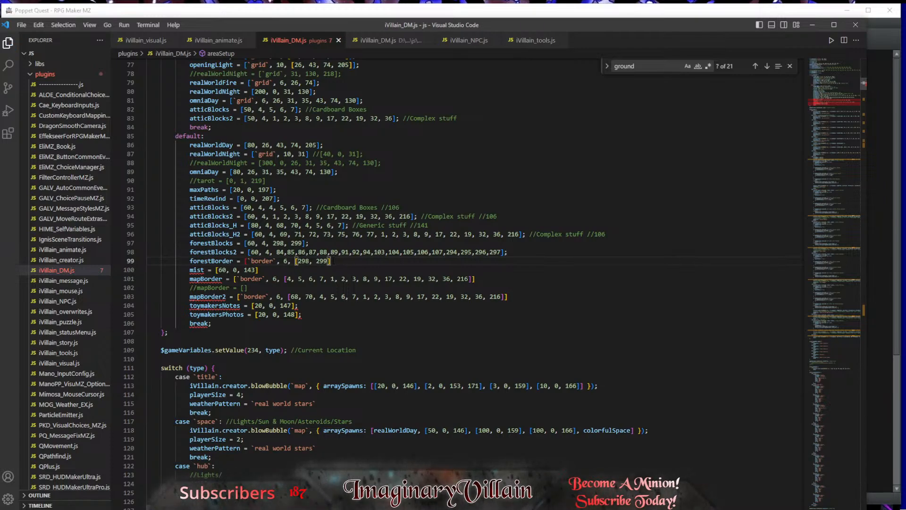
{"action": "type", "text": "]"}
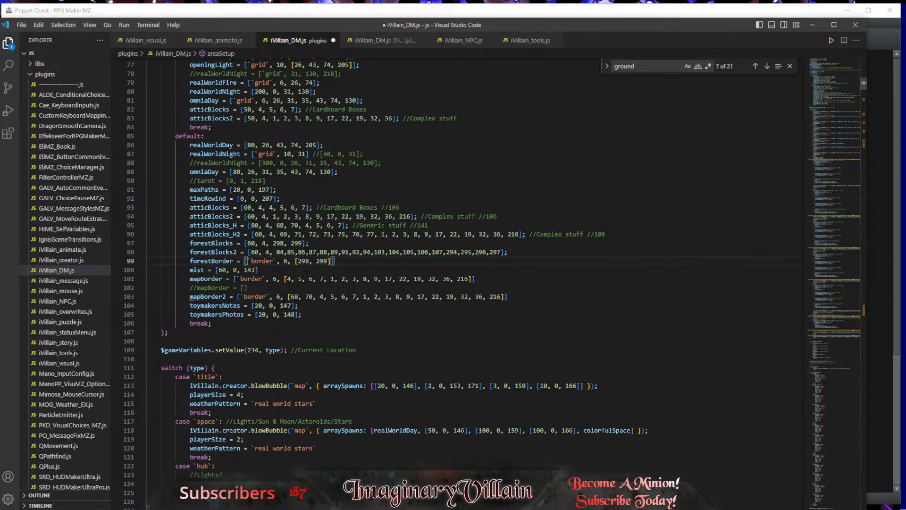
{"action": "type", "text": ";"}
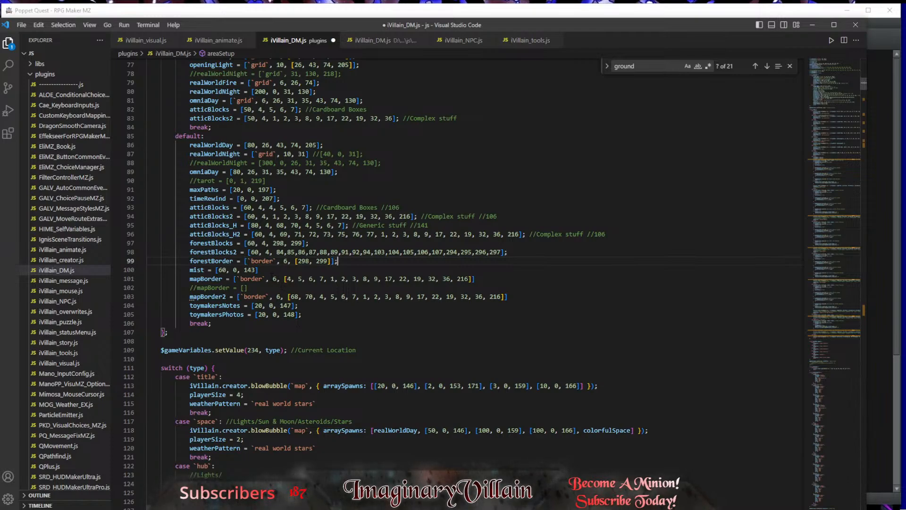
Step: Add the missing semicolons to the mist and mapBorder assignments below forestBorder, and save iVillain_DM.js
{"action": "key", "text": "Down"}
{"action": "type", "text": ";"}
{"action": "left_click", "coordinate": [485, 282]}
{"action": "type", "text": ";"}
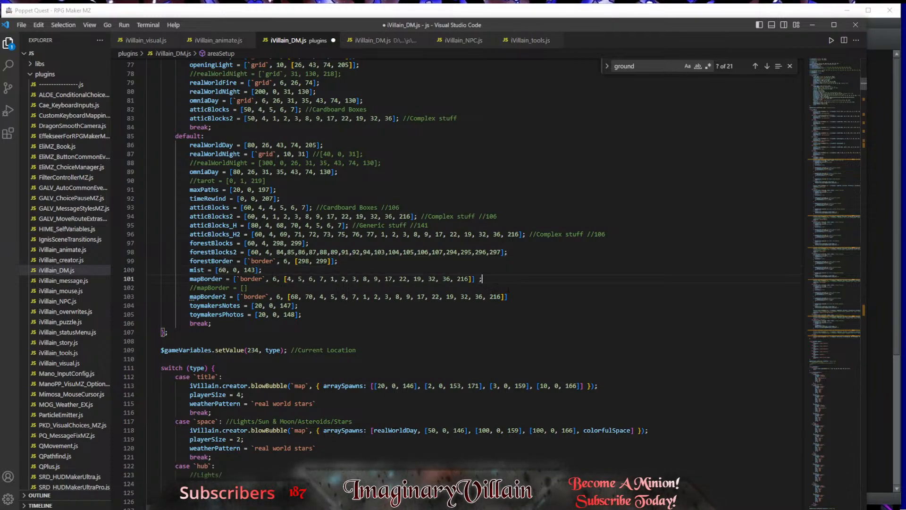
{"action": "key", "text": "BackSpace"}
{"action": "key", "text": "BackSpace"}
{"action": "type", "text": ";"}
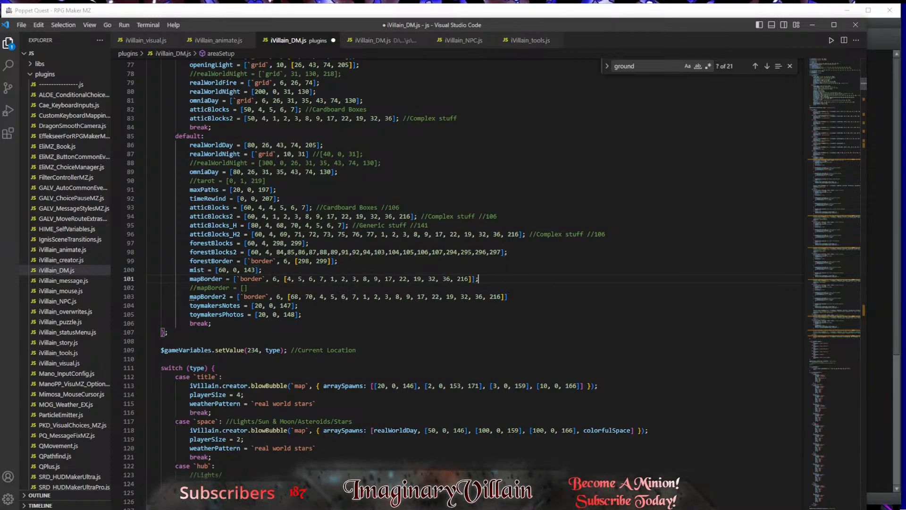
{"action": "key", "text": "ctrl+s"}
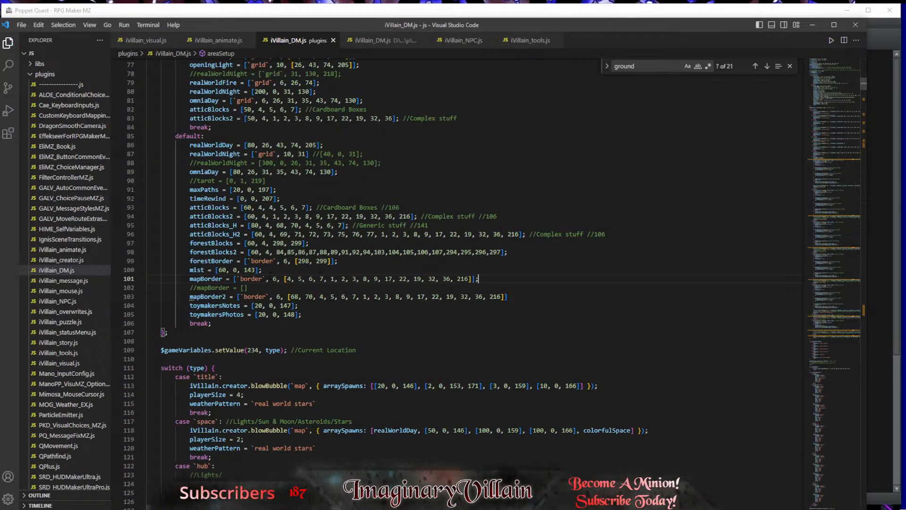
Step: Switch to the Poppet Quest project in RPG Maker MZ, launch a playtest and start a new game
{"action": "key", "text": "alt+Tab"}
{"action": "key", "text": "alt+Tab"}
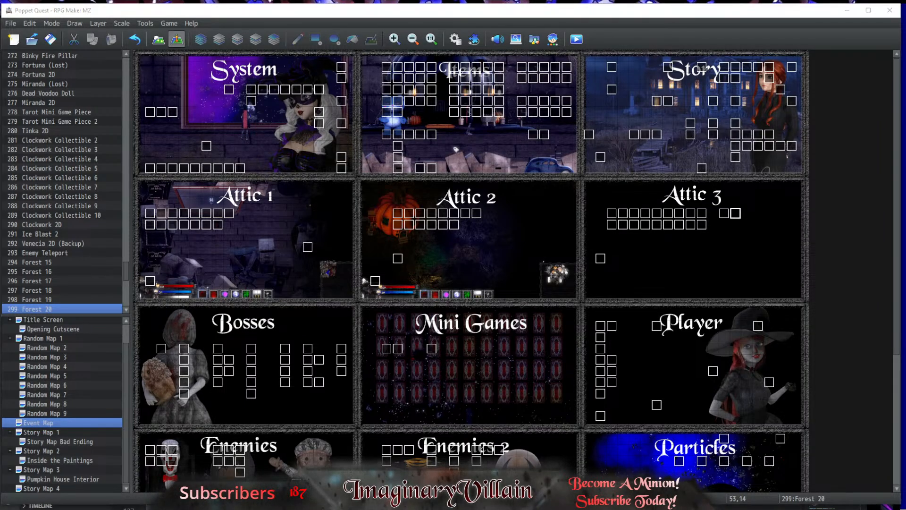
{"action": "key", "text": "ctrl+r"}
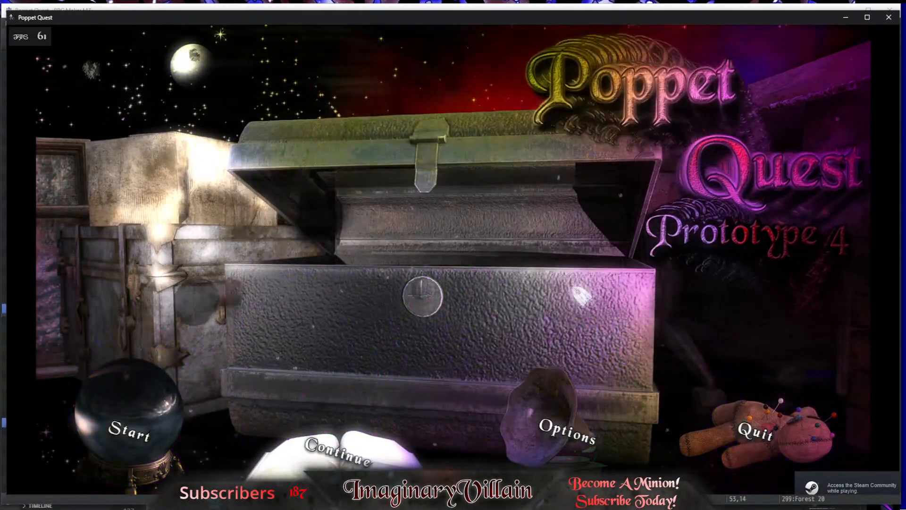
{"action": "key", "text": "Return"}
{"action": "key", "text": "Return"}
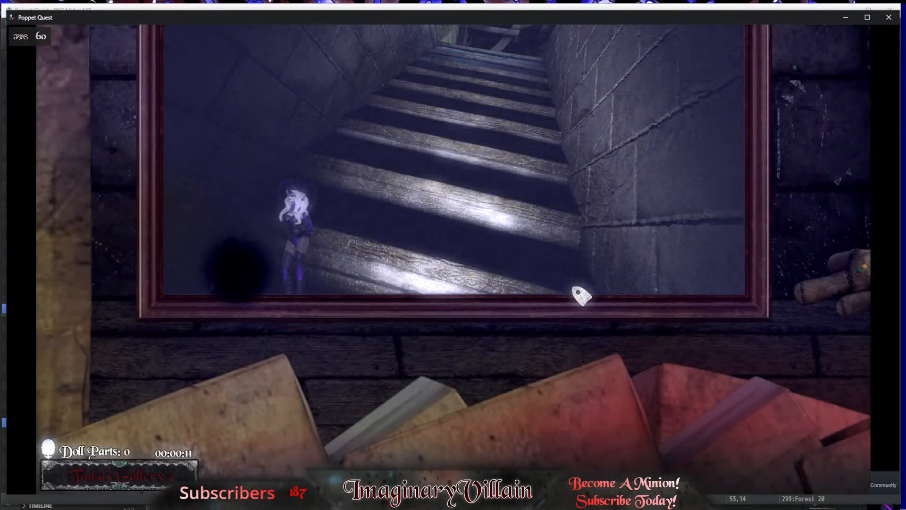
Step: Walk to the clown painting, enter it to check the forest map's border, and close the playtest
{"action": "left_click", "coordinate": [594, 222]}
{"action": "left_click", "coordinate": [722, 128]}
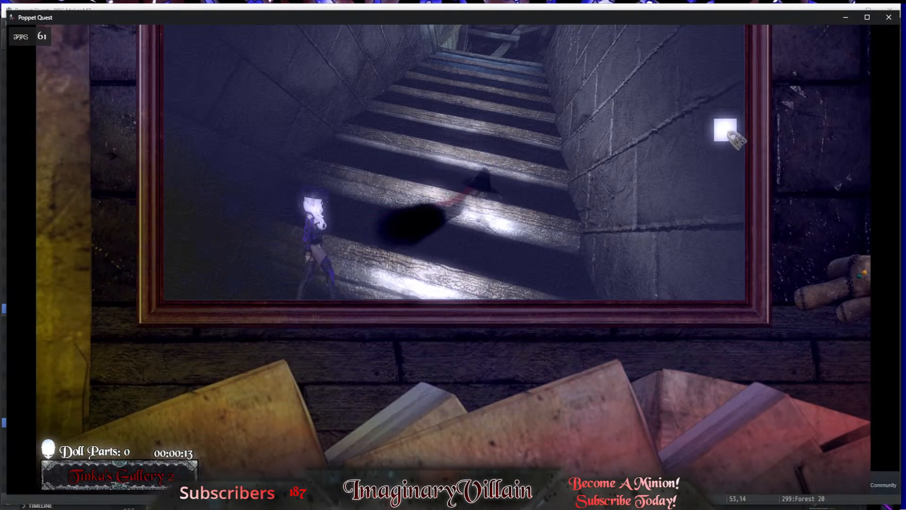
{"action": "left_click_drag", "start_coordinate": [728, 132], "coordinate": [390, 238]}
{"action": "key", "text": "Return"}
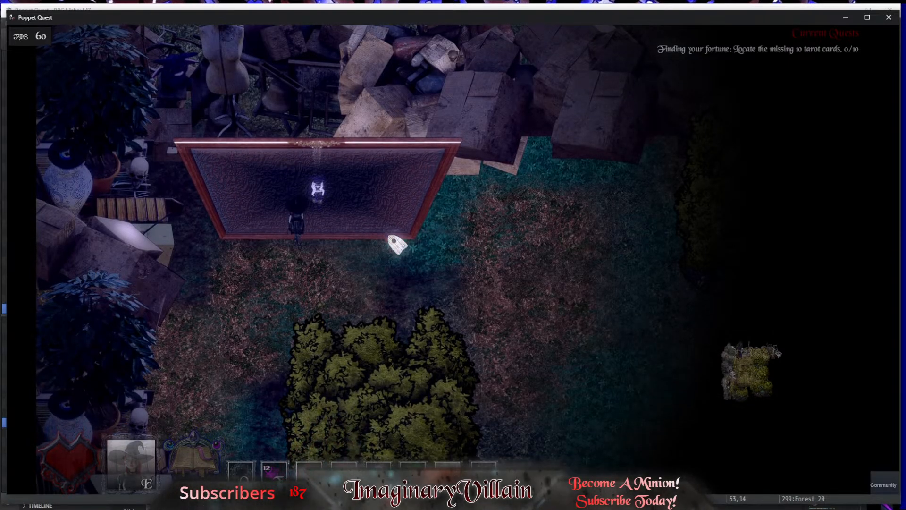
{"action": "left_click", "coordinate": [889, 17]}
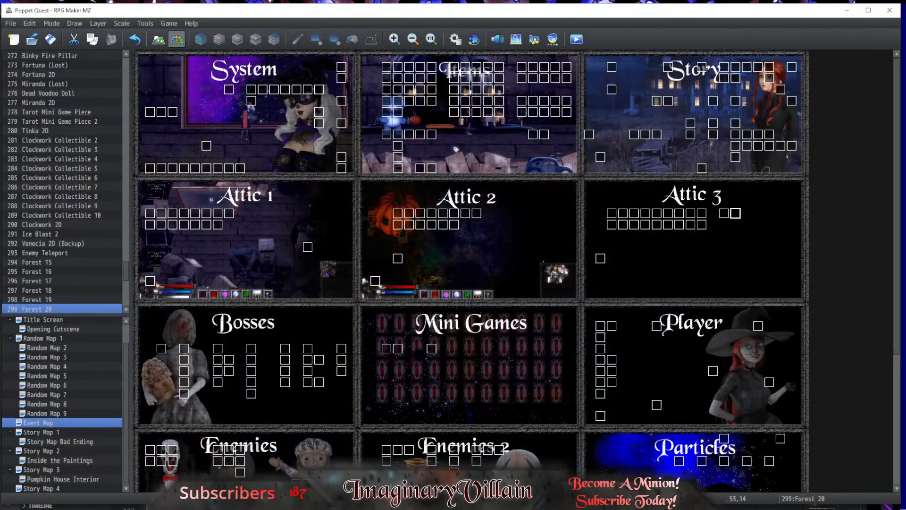
Step: Back in iVillain_DM.js, replace mapBorder with forestBorder in the arraySpawns of the attic case, and save the file
{"action": "key", "text": "alt+Tab"}
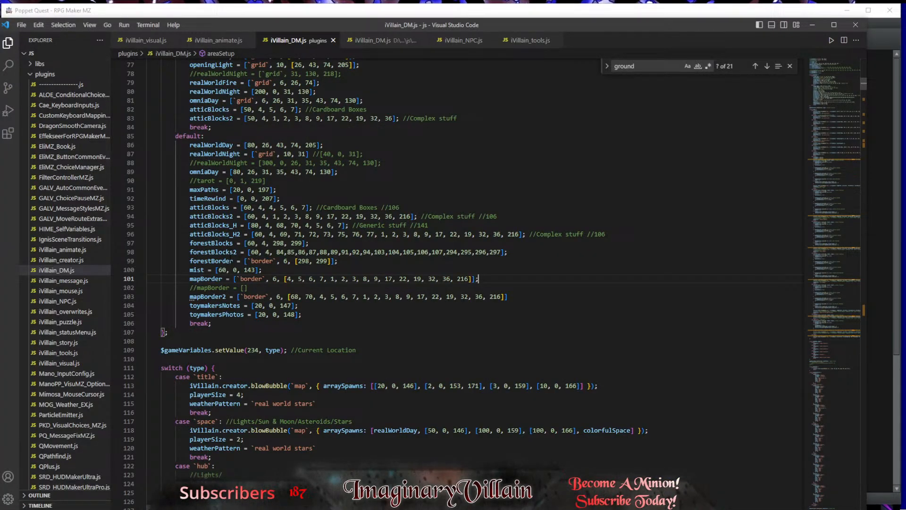
{"action": "left_click_drag", "start_coordinate": [233, 261], "coordinate": [190, 262]}
{"action": "key", "text": "ctrl+c"}
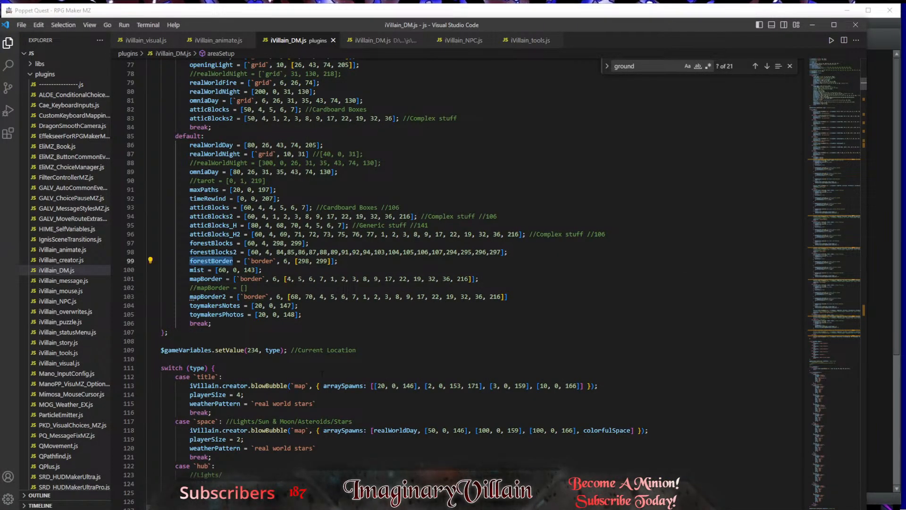
{"action": "scroll", "coordinate": [473, 274], "scroll_direction": "down", "scroll_amount": 20}
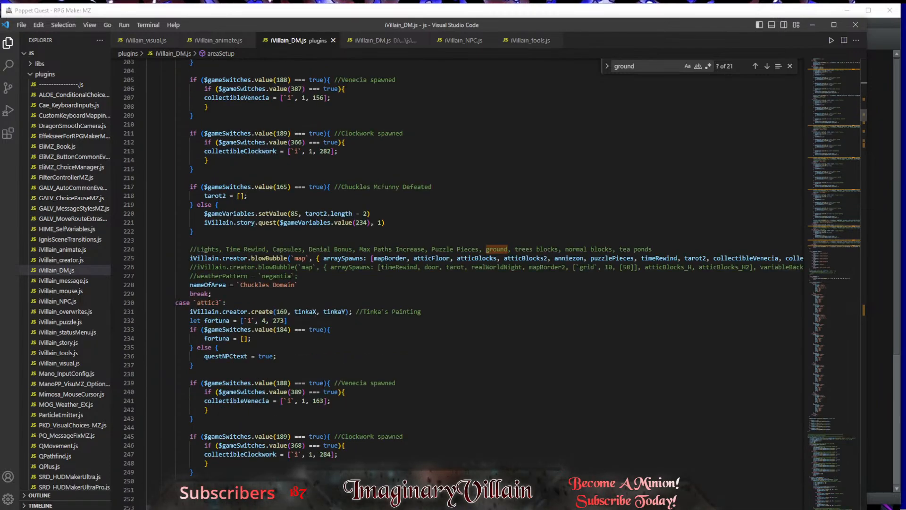
{"action": "scroll", "coordinate": [403, 440], "scroll_direction": "up", "scroll_amount": 17}
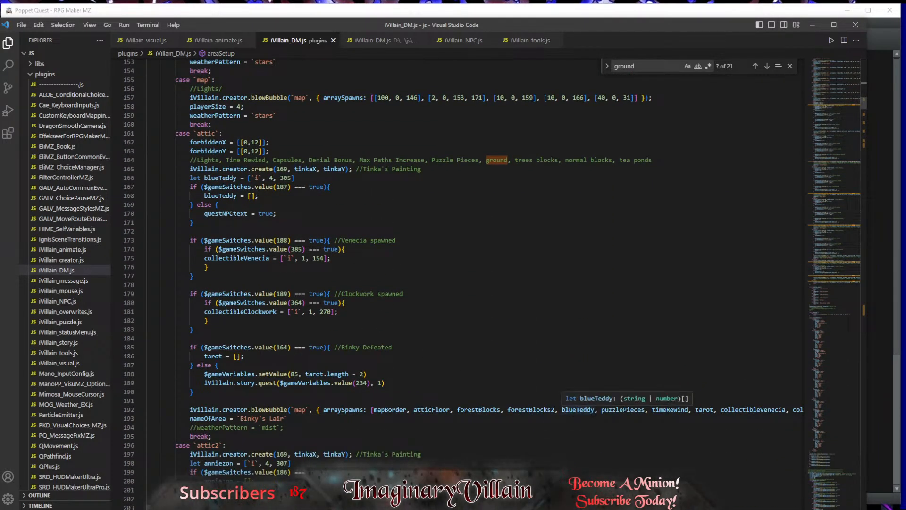
{"action": "left_click", "coordinate": [375, 410]}
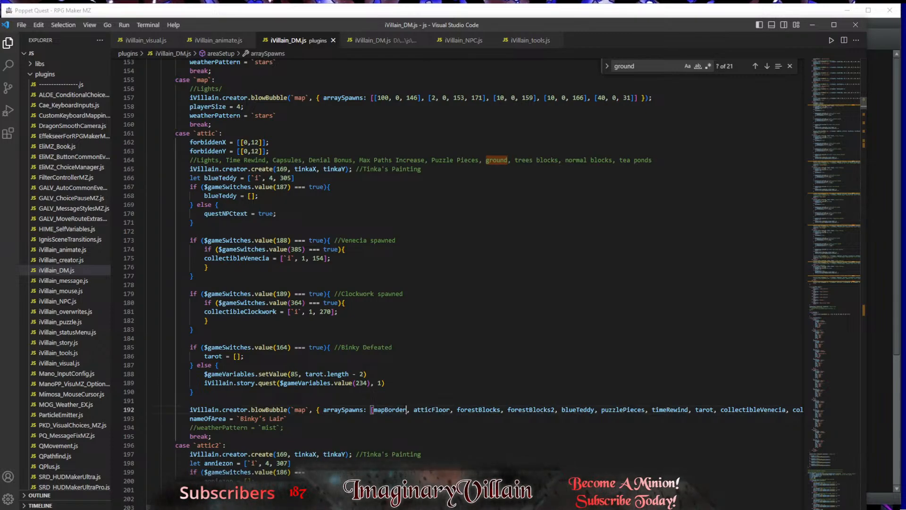
{"action": "key", "text": "ctrl+v"}
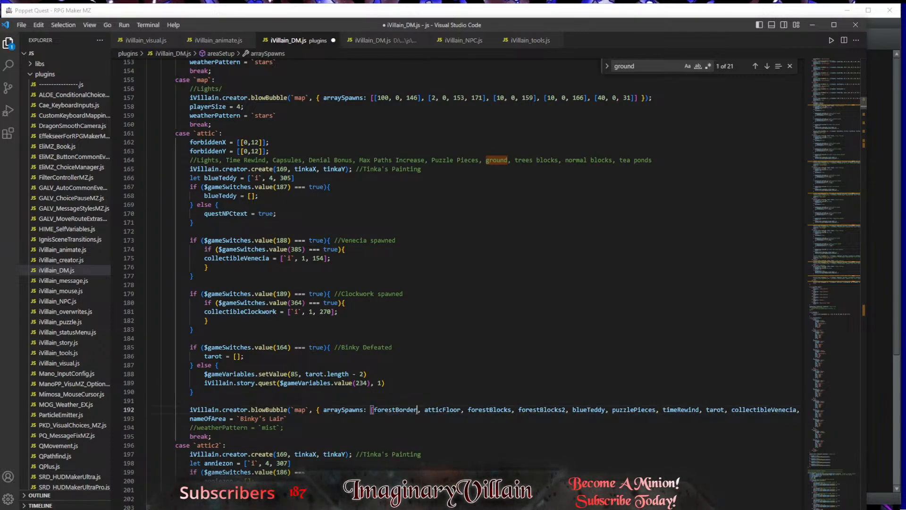
{"action": "key", "text": "ctrl+s"}
Step: Return to the Poppet Quest project in RPG Maker MZ, run a fresh playtest and begin a new game
{"action": "key", "text": "alt+Tab"}
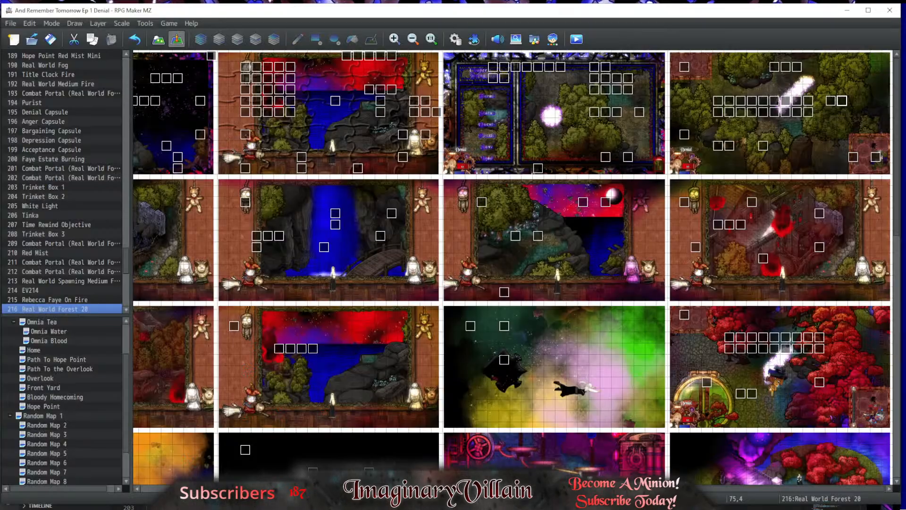
{"action": "key", "text": "alt+Tab"}
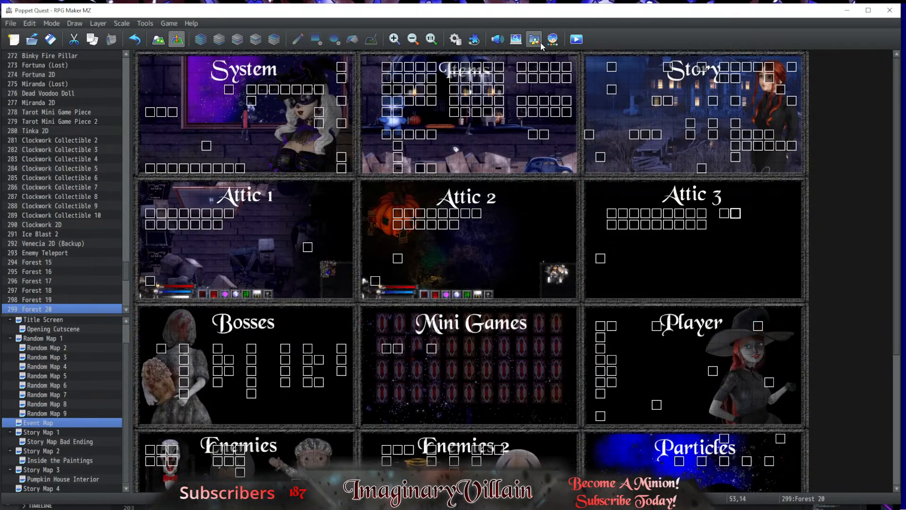
{"action": "left_click", "coordinate": [576, 40]}
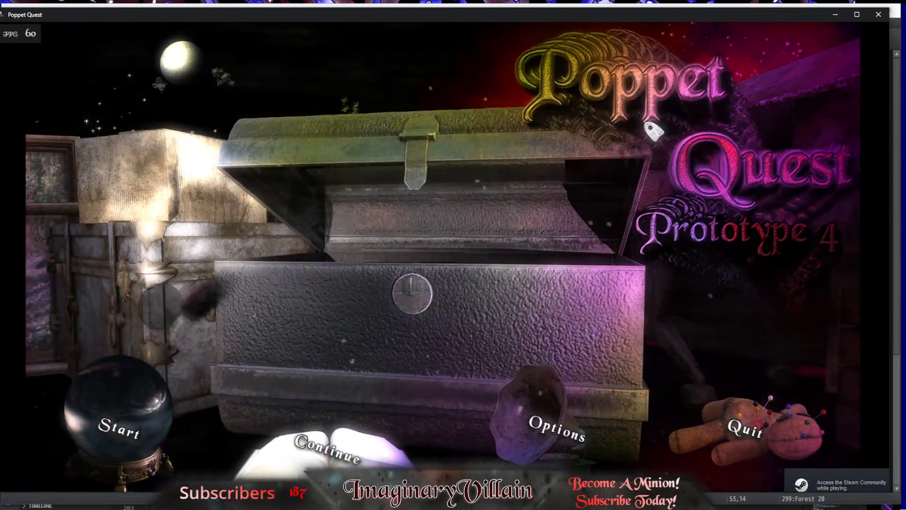
{"action": "key", "text": "Return"}
{"action": "key", "text": "Down"}
{"action": "key", "text": "Return"}
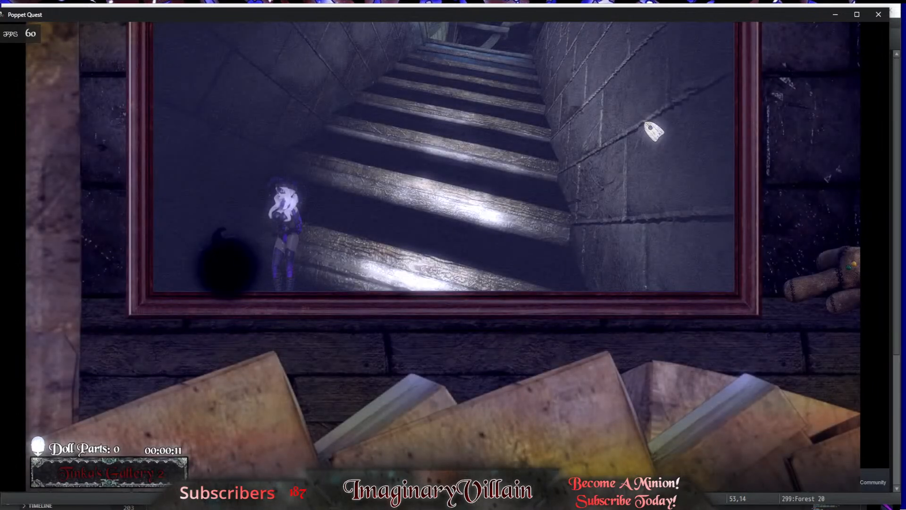
Step: Walk through the gallery to the clown painting and enter its portal to load the forest map
{"action": "key", "text": "Right"}
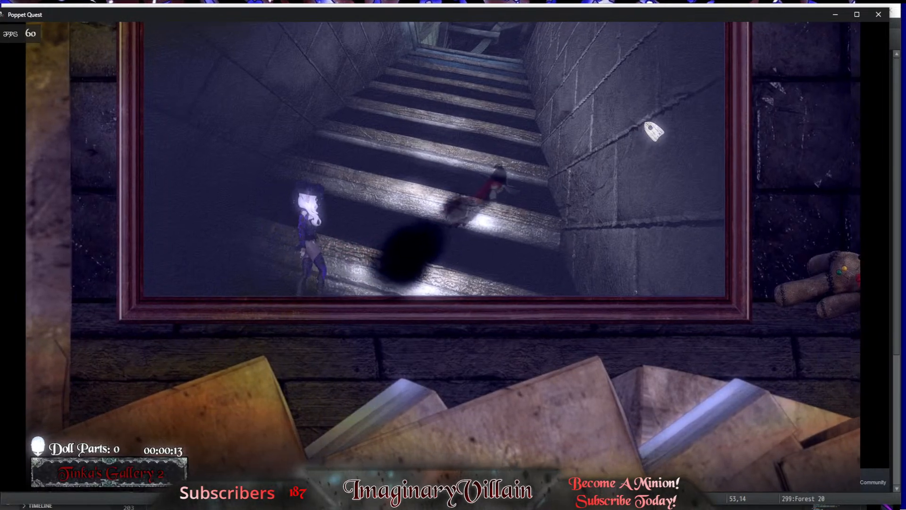
{"action": "key", "text": "Right"}
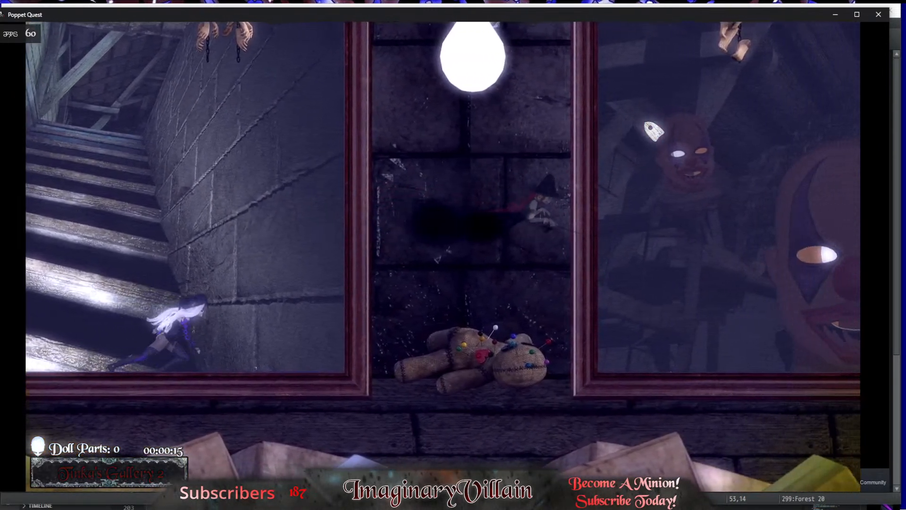
{"action": "key", "text": "Right"}
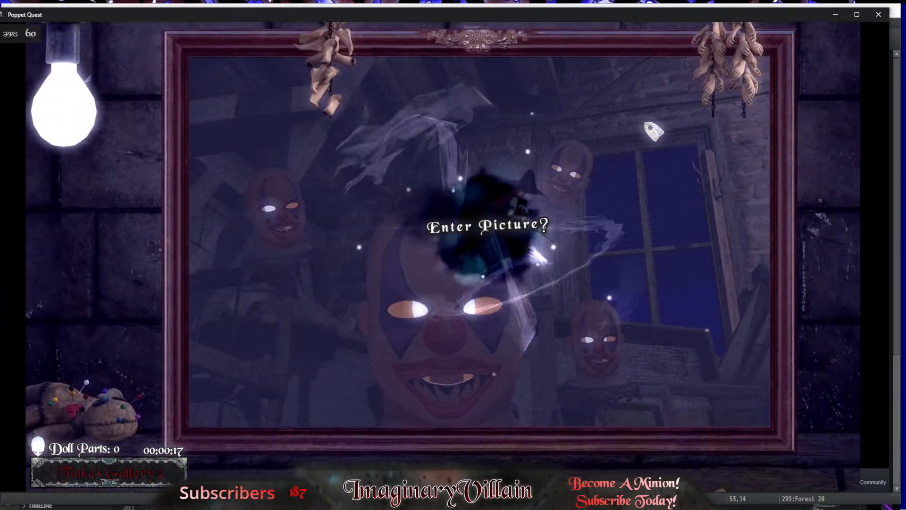
{"action": "key", "text": "Return"}
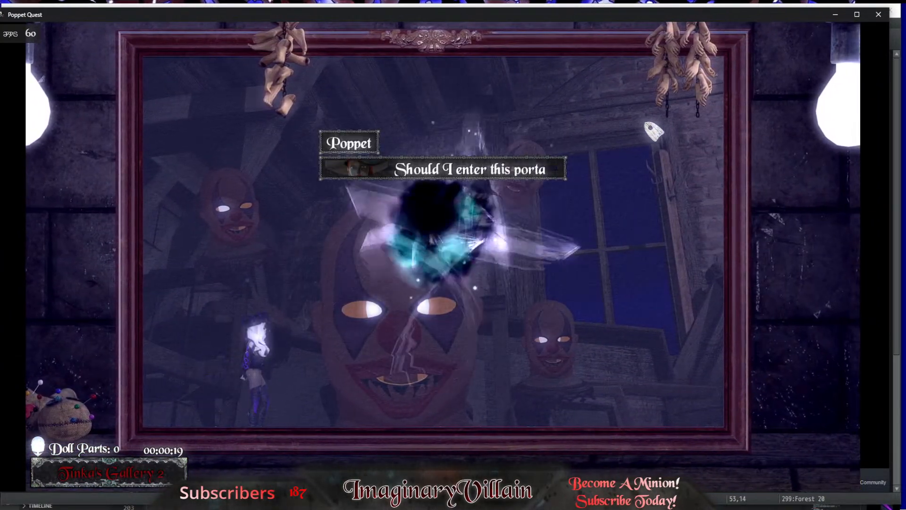
{"action": "key", "text": "Return"}
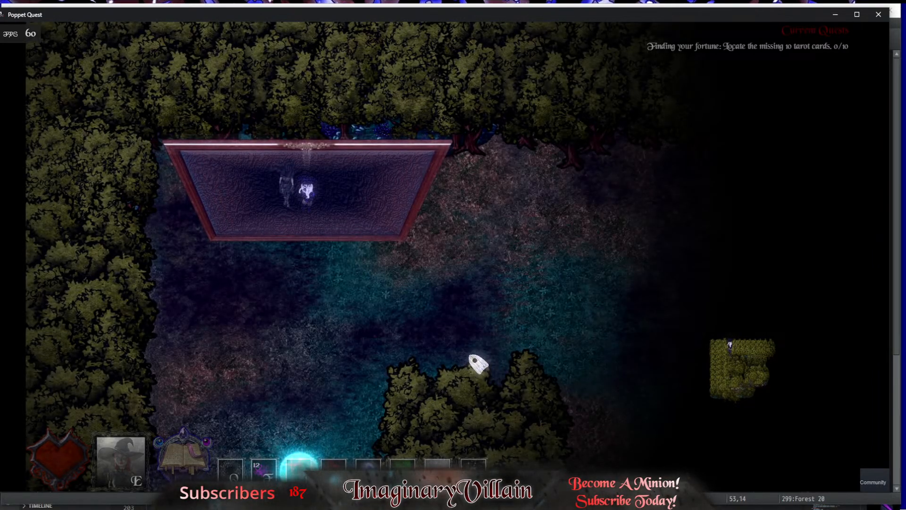
Step: Walk from the painting frame through the forest map to the pond, checking the tree blocks and ground variants along the way
{"action": "key", "text": "Down"}
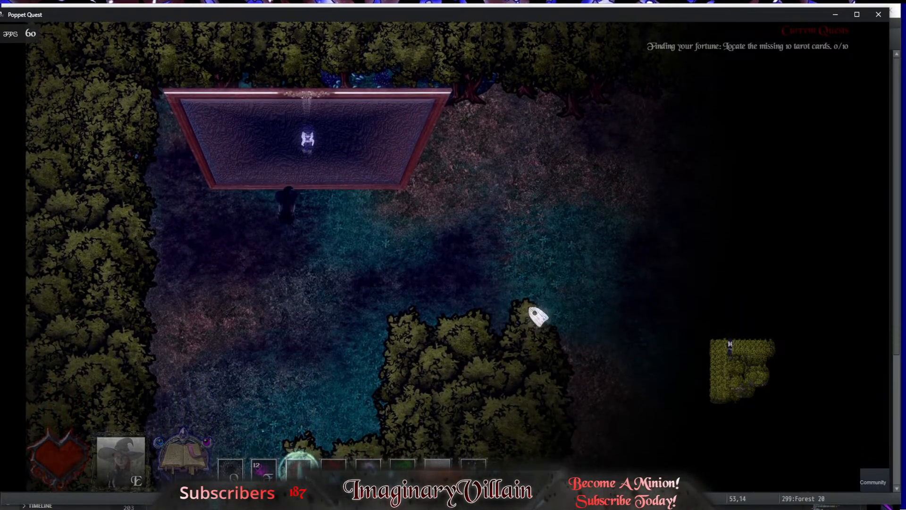
{"action": "key", "text": "d"}
{"action": "key", "text": "s"}
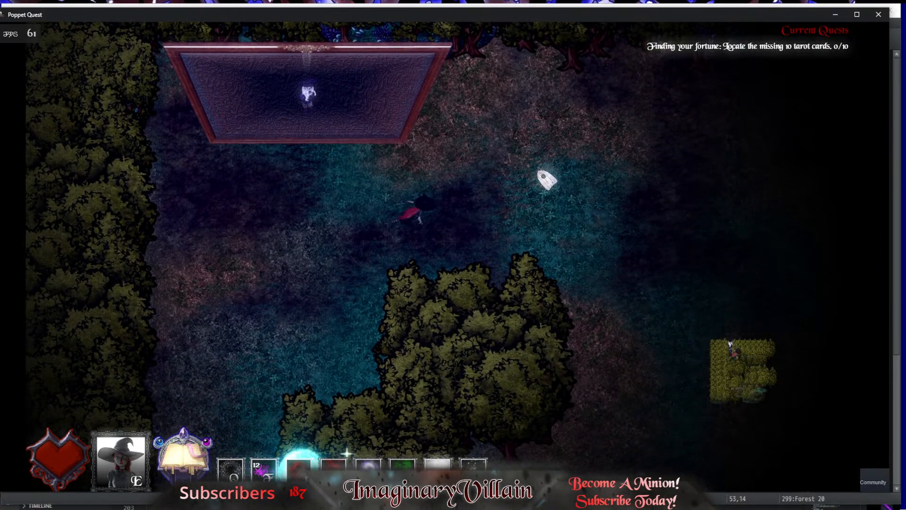
{"action": "key", "text": "d"}
{"action": "key", "text": "s"}
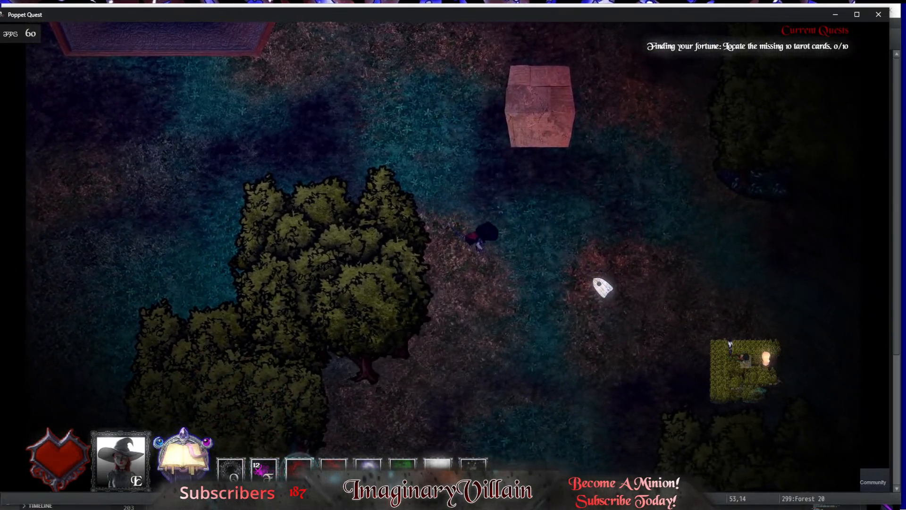
{"action": "key", "text": "d"}
{"action": "key", "text": "s"}
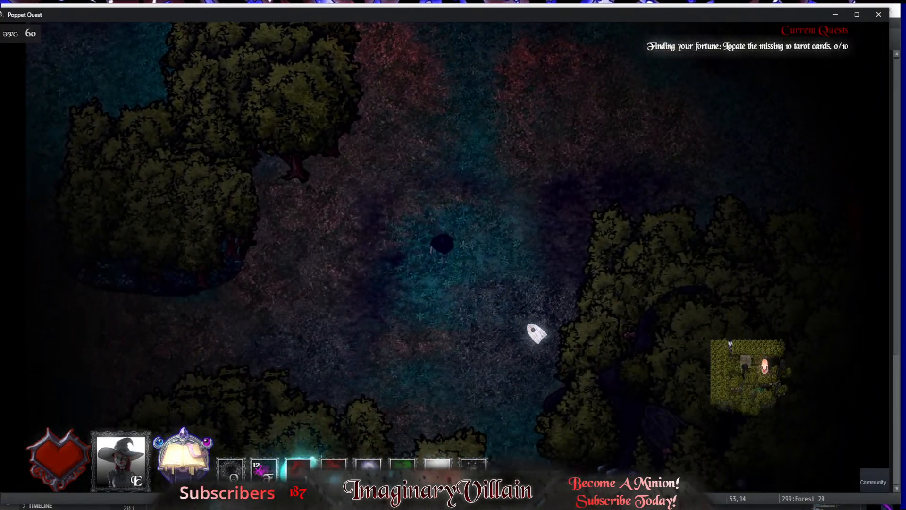
{"action": "key", "text": "d"}
{"action": "key", "text": "s"}
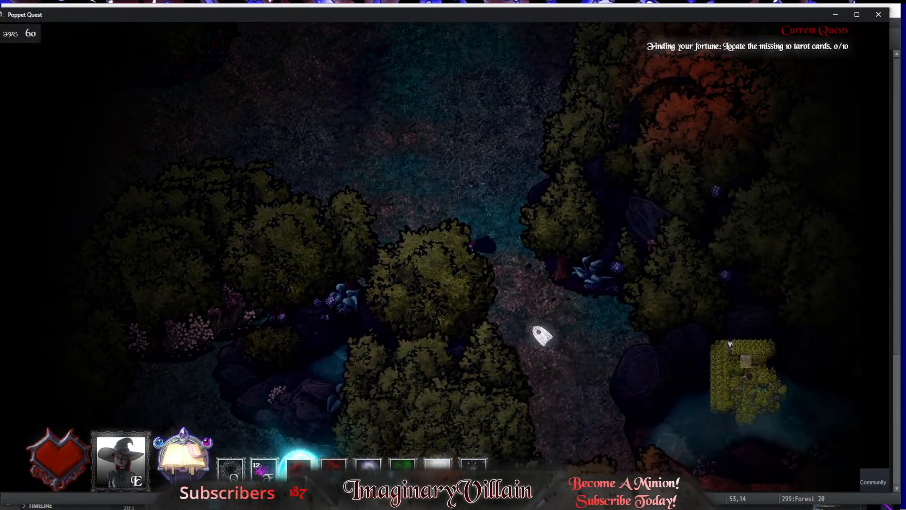
{"action": "key", "text": "d"}
{"action": "key", "text": "s"}
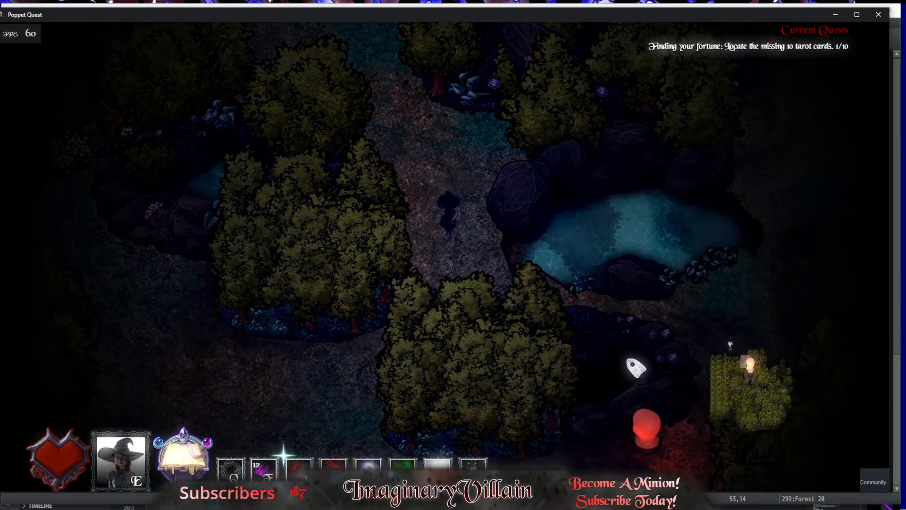
Step: Display the collision overlay beside the pond to examine the colliders of the surrounding tree blocks, and hide it again
{"action": "key", "text": "F10"}
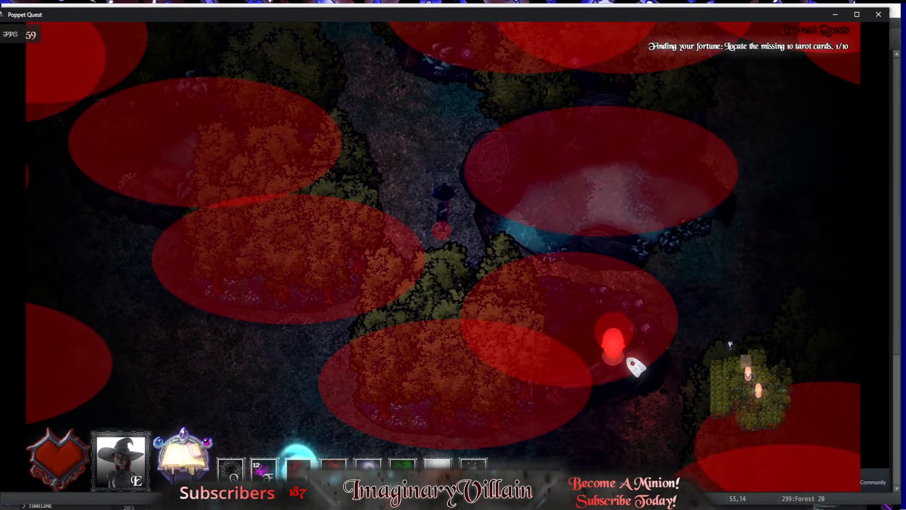
{"action": "key", "text": "w"}
{"action": "key", "text": "a"}
{"action": "key", "text": "F10"}
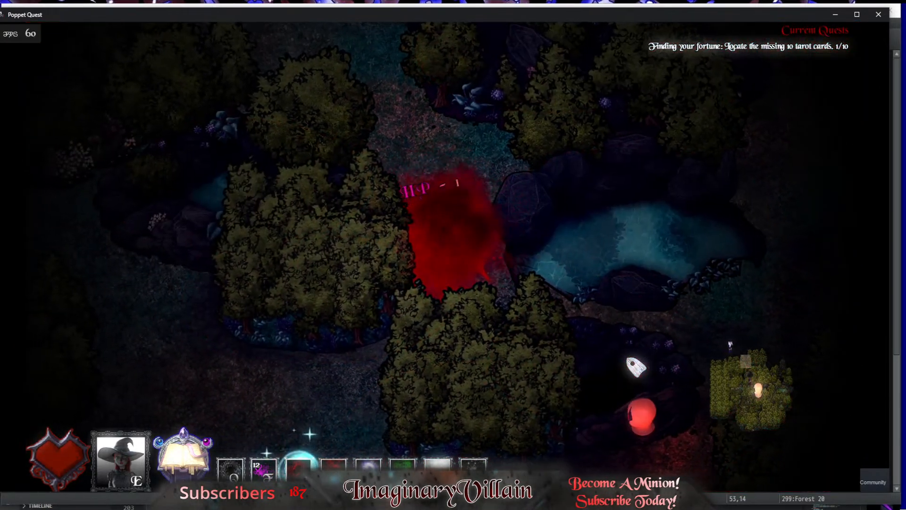
Step: Walk on past the safe, show the collision overlay to check the tree clumps' colliders, and close the playtest
{"action": "key", "text": "s"}
{"action": "key", "text": "a"}
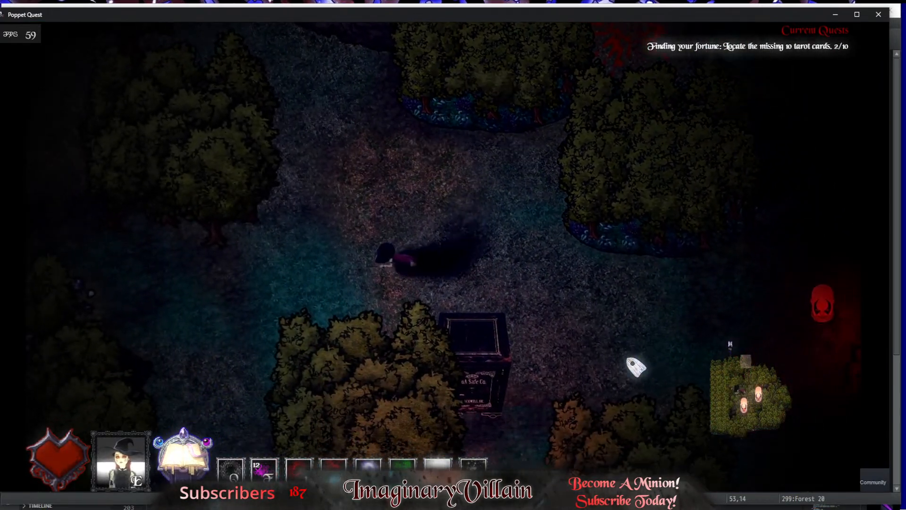
{"action": "key", "text": "s"}
{"action": "key", "text": "a"}
{"action": "key", "text": "d"}
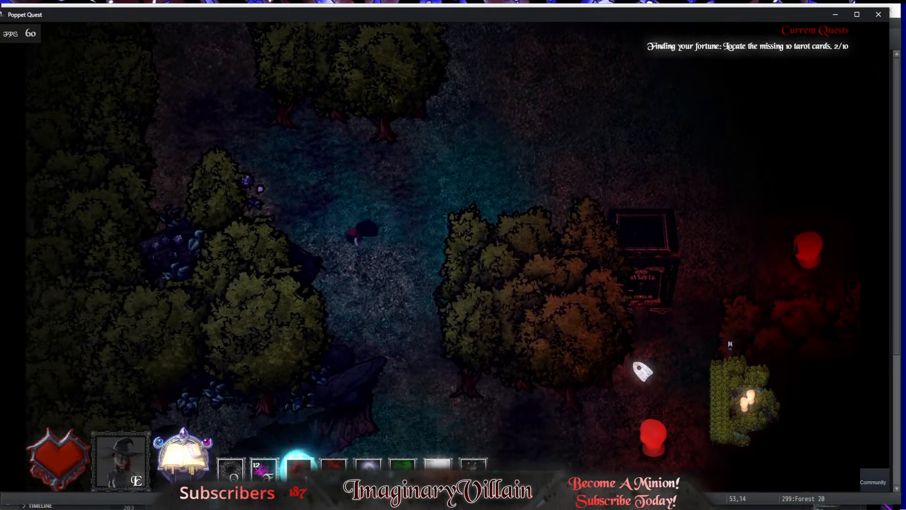
{"action": "key", "text": "s"}
{"action": "key", "text": "s"}
{"action": "key", "text": "F10"}
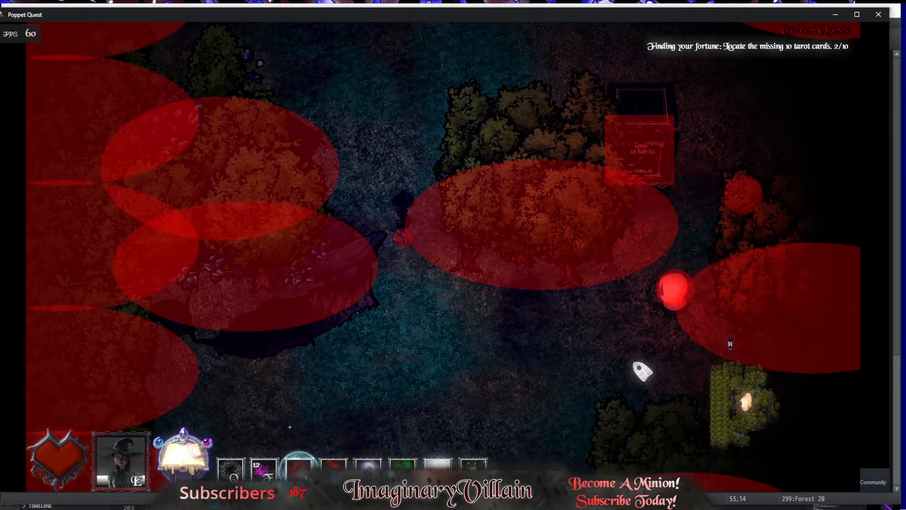
{"action": "key", "text": "w"}
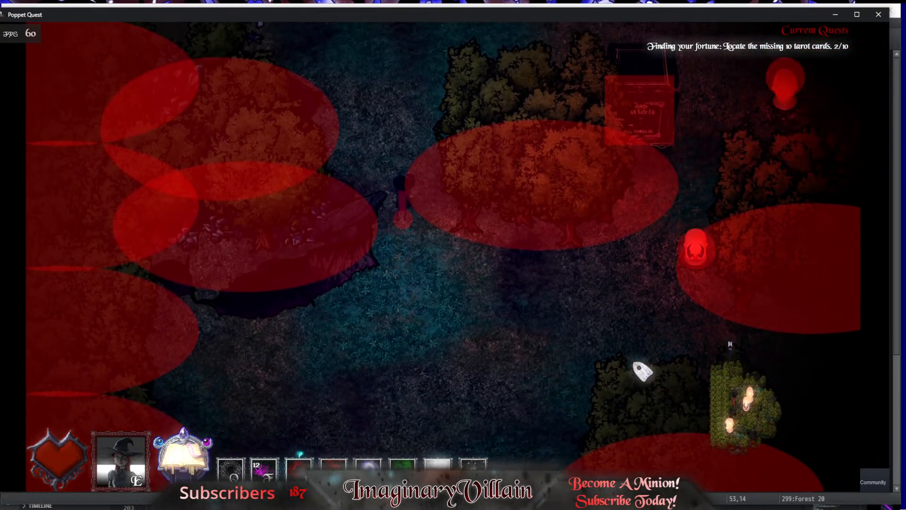
{"action": "key", "text": "w"}
{"action": "key", "text": "d"}
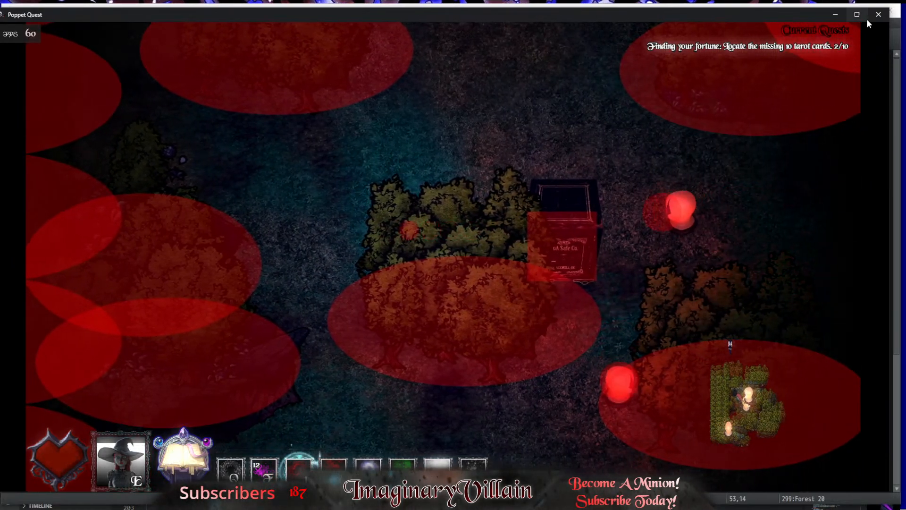
{"action": "left_click", "coordinate": [879, 14]}
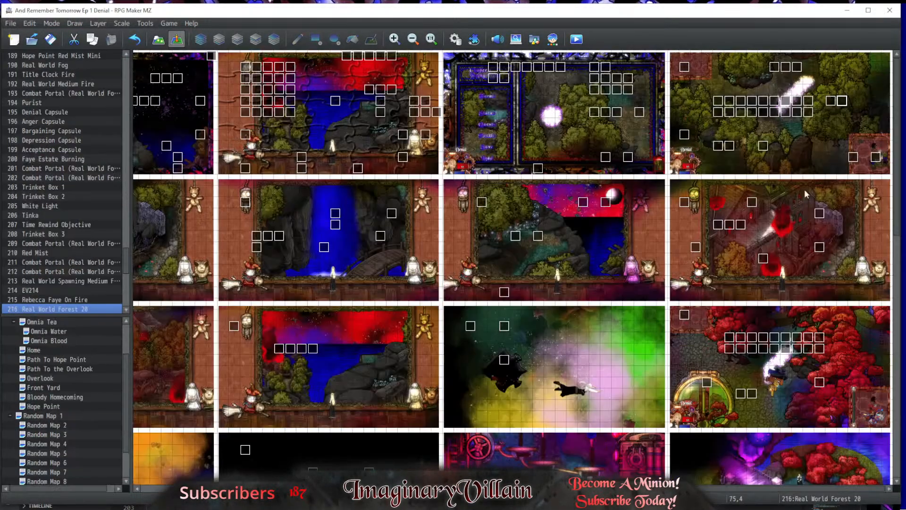
Step: Replace the collider comment on page 2 of Forest 19 with Real World Forest 19's from And Remember Tomorrow: circle,440,300,-200,-50
{"action": "double_click", "coordinate": [831, 101]}
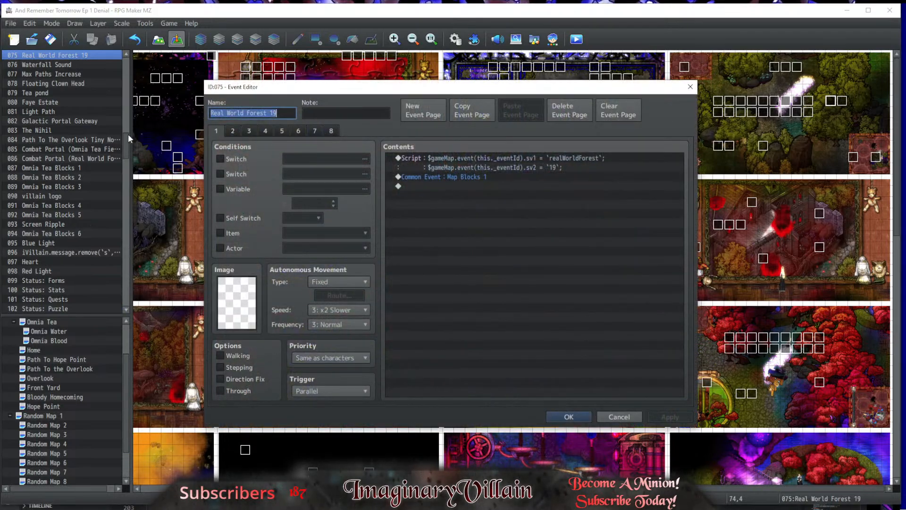
{"action": "left_click", "coordinate": [435, 158]}
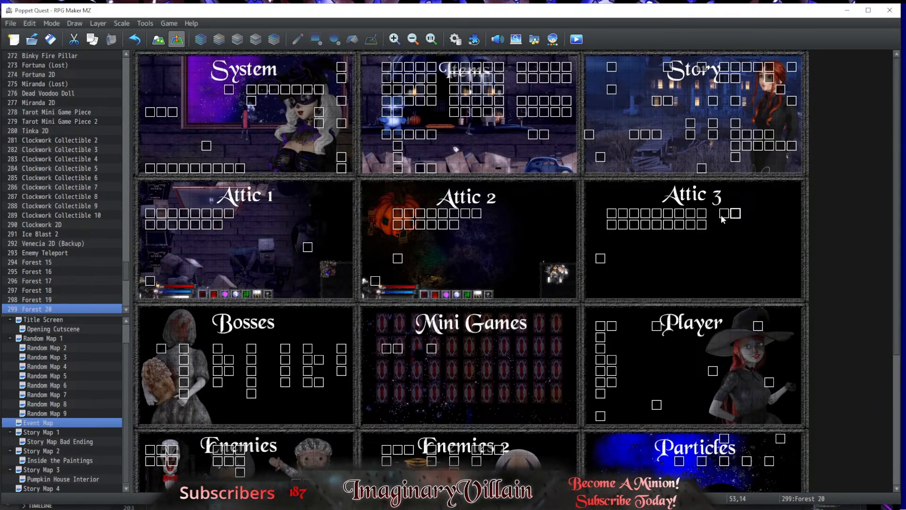
{"action": "double_click", "coordinate": [723, 215]}
{"action": "left_click", "coordinate": [239, 132]}
{"action": "left_click", "coordinate": [449, 161]}
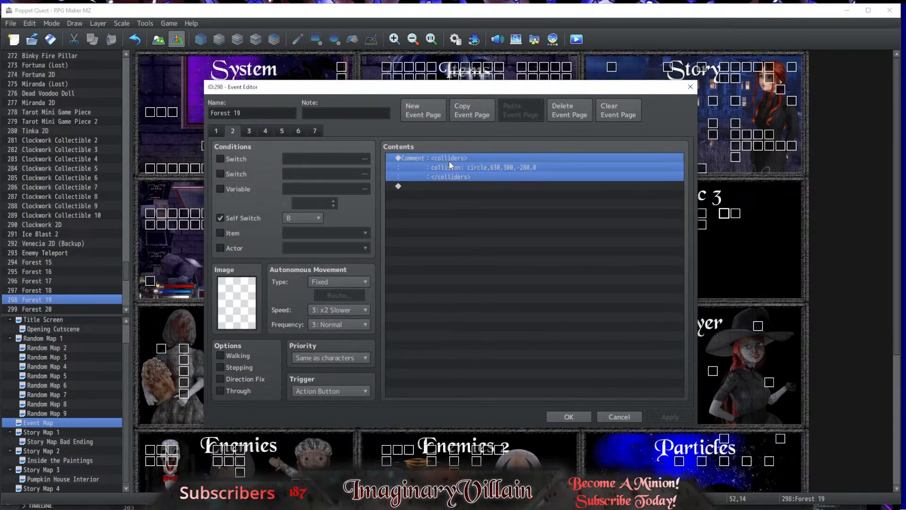
{"action": "key", "text": "Delete"}
{"action": "key", "text": "ctrl+v"}
{"action": "left_click", "coordinate": [559, 417]}
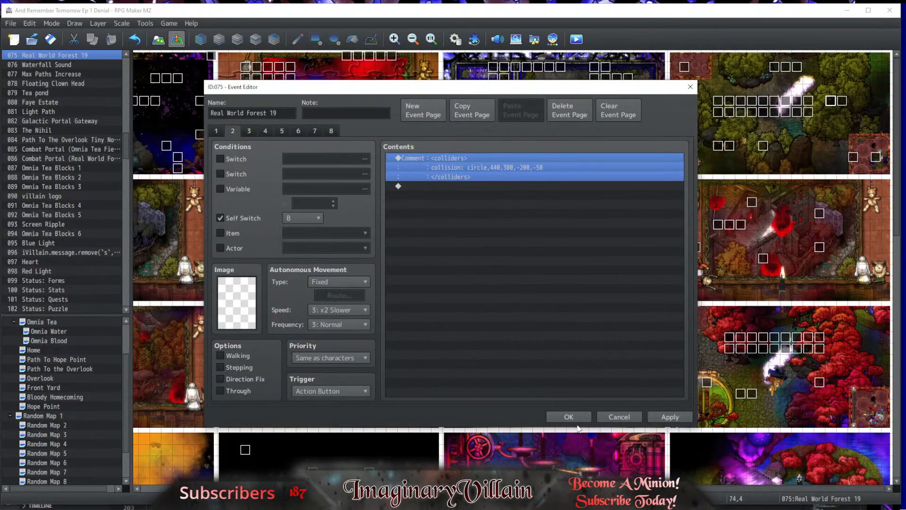
{"action": "left_click", "coordinate": [571, 418]}
Step: Copy the collider comment circle,440,300,-200,-50 from Real World Forest 20 and replace the one on page 2 of Poppet Quest's Forest 20 event
{"action": "double_click", "coordinate": [842, 101]}
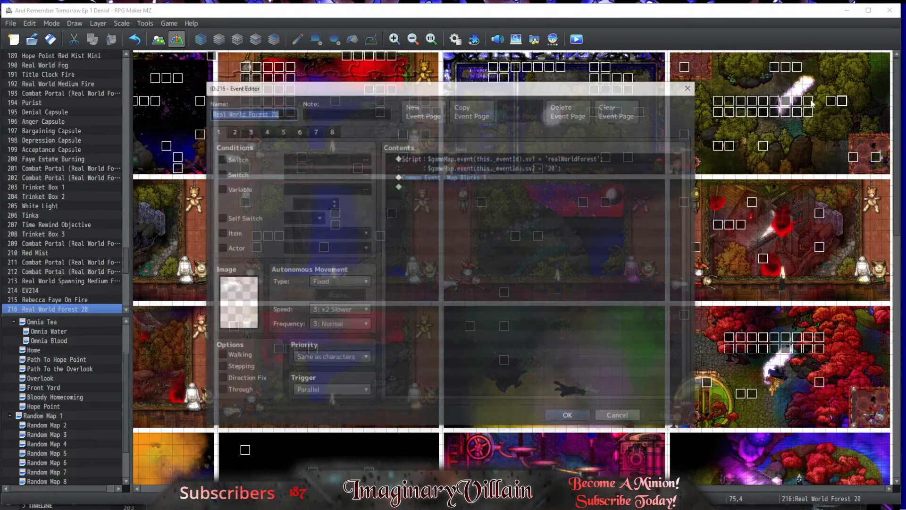
{"action": "left_click", "coordinate": [446, 156]}
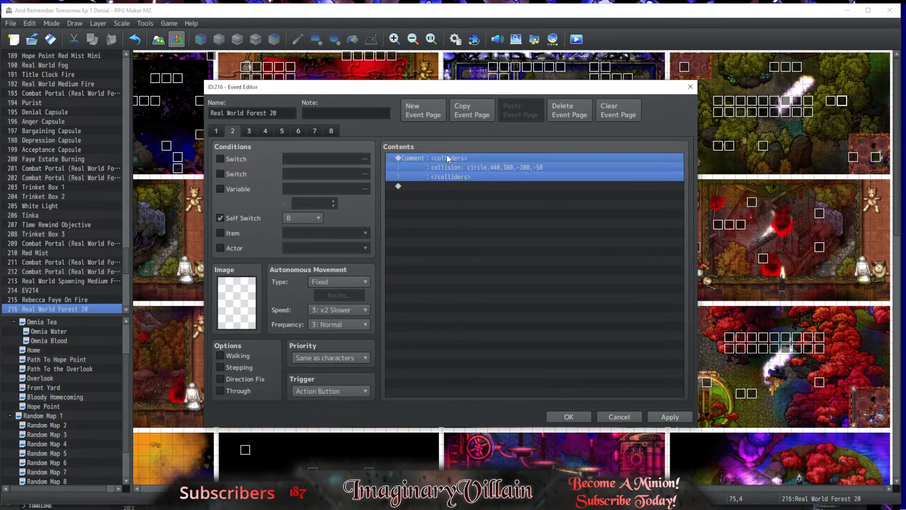
{"action": "left_click", "coordinate": [568, 417]}
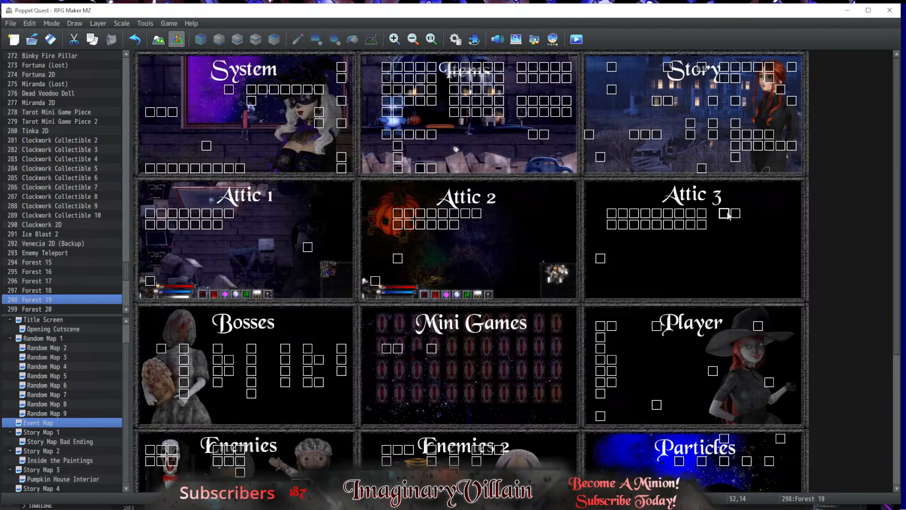
{"action": "double_click", "coordinate": [727, 214]}
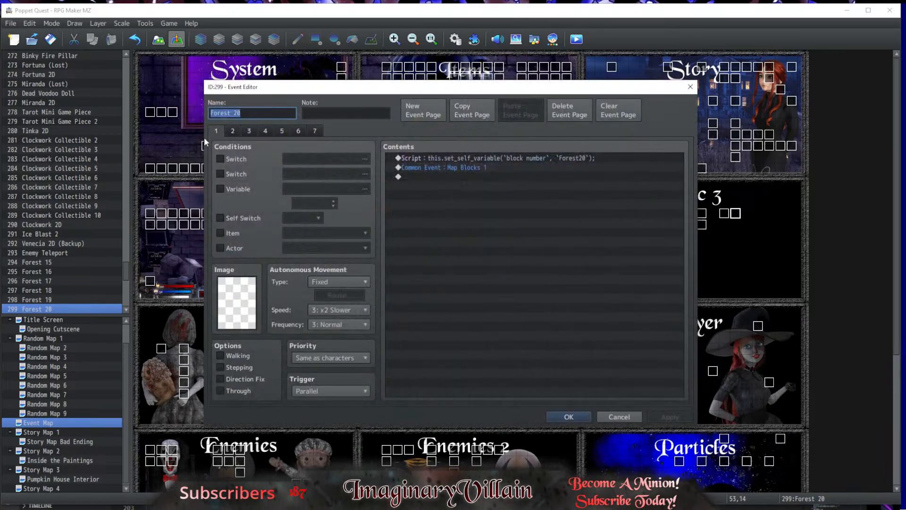
{"action": "left_click", "coordinate": [456, 157]}
{"action": "key", "text": "Delete"}
{"action": "key", "text": "ctrl+v"}
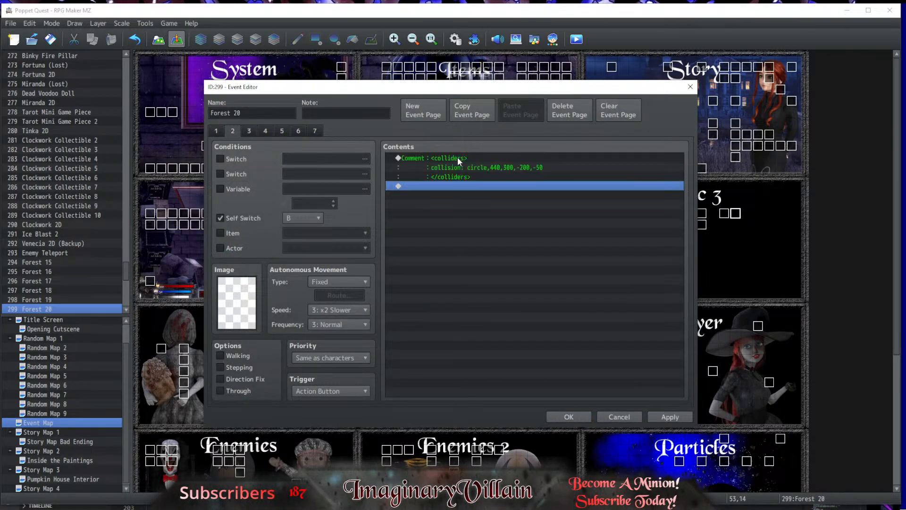
{"action": "left_click", "coordinate": [579, 416]}
Step: Save the game changes while launching a fresh playtest, begin a new game, and enter the clown painting's portal
{"action": "left_click", "coordinate": [577, 40]}
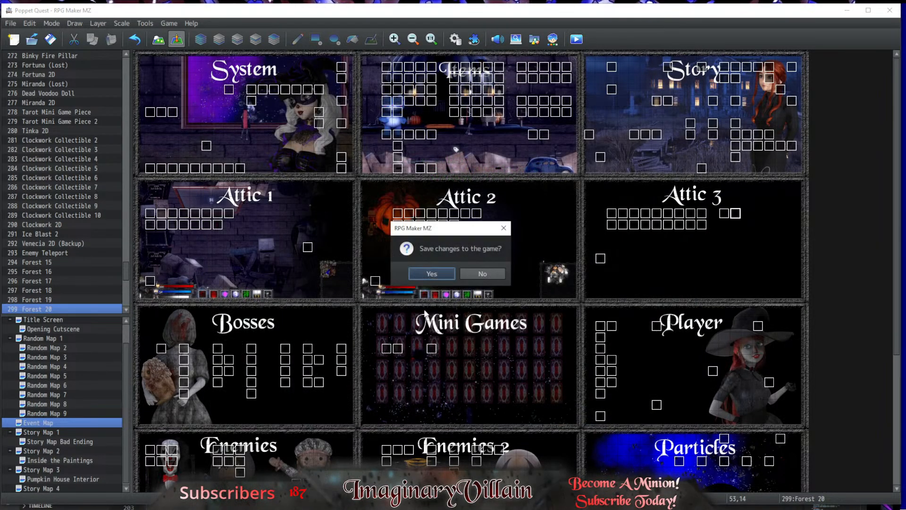
{"action": "left_click", "coordinate": [436, 276]}
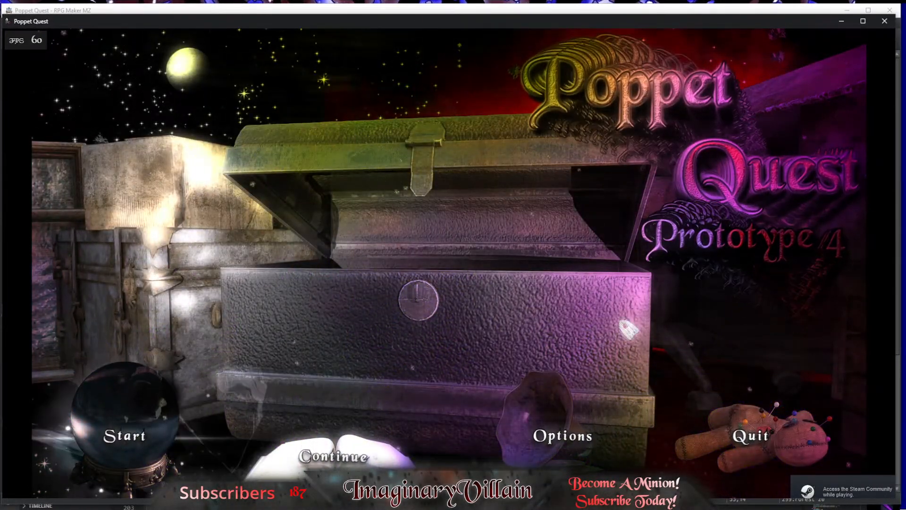
{"action": "key", "text": "Return"}
{"action": "key", "text": "Down"}
{"action": "key", "text": "Return"}
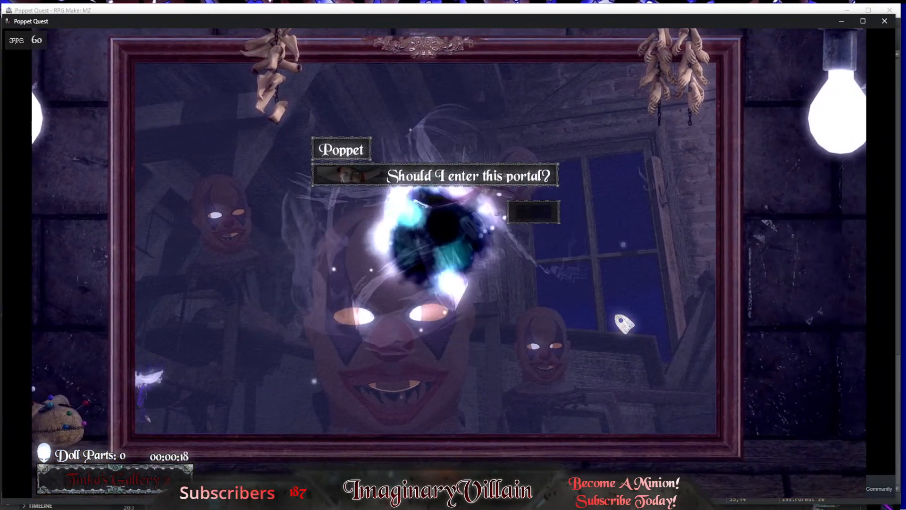
{"action": "key", "text": "Return"}
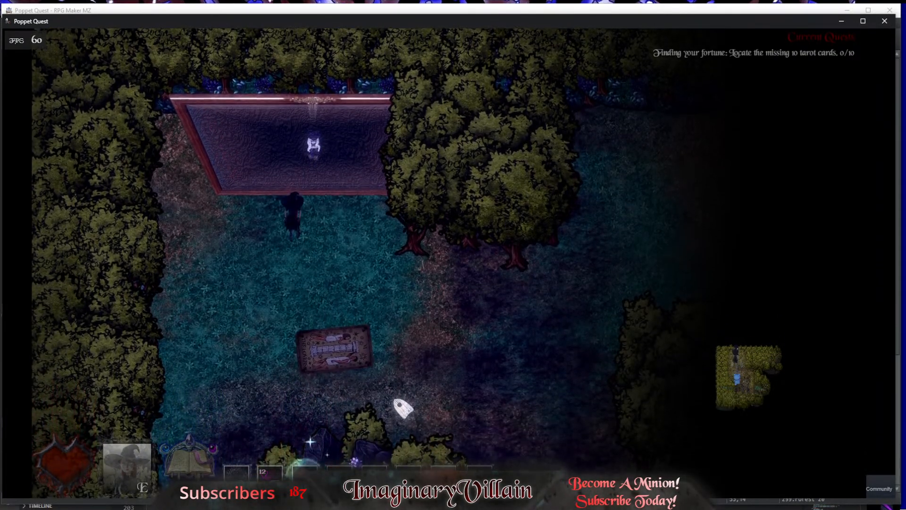
Step: Walk down from the painting frame to the blue bear and go through its dialogue in the forest map
{"action": "left_click", "coordinate": [344, 394]}
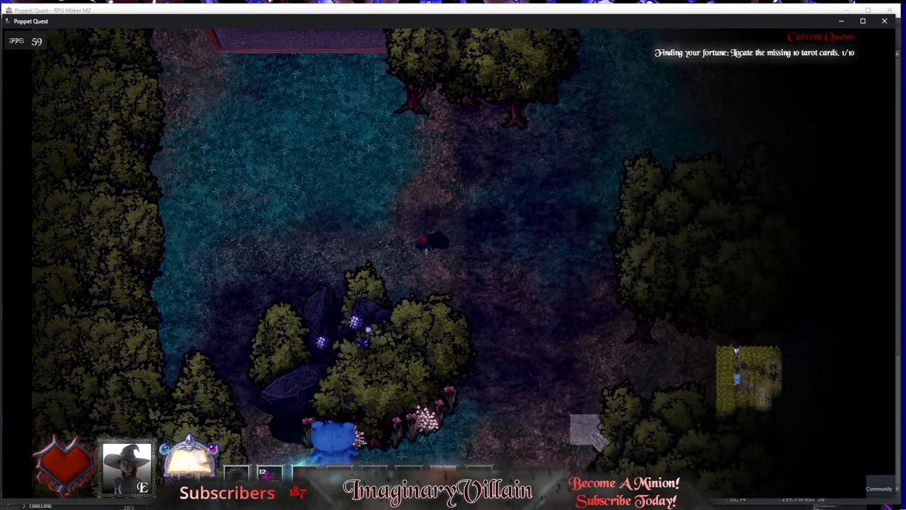
{"action": "left_click_drag", "start_coordinate": [596, 439], "coordinate": [572, 463]}
{"action": "left_click", "coordinate": [402, 432]}
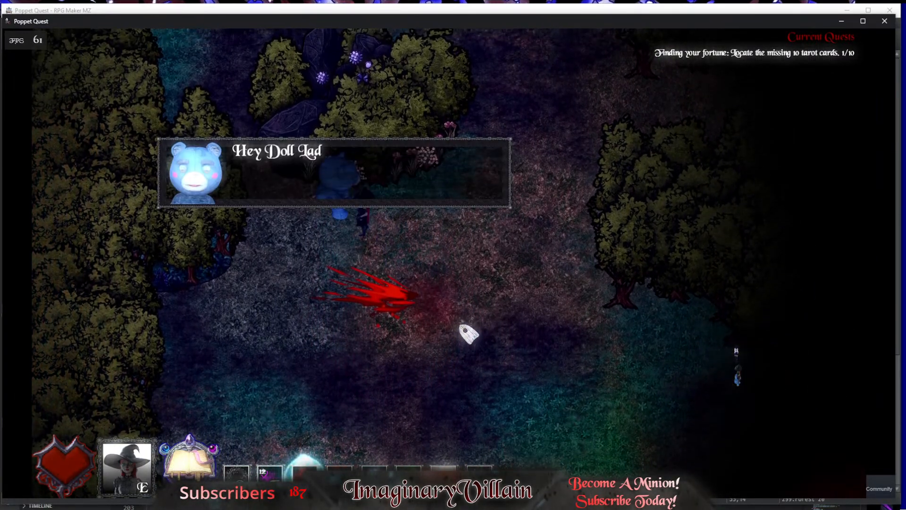
{"action": "left_click", "coordinate": [460, 325]}
{"action": "key", "text": "d"}
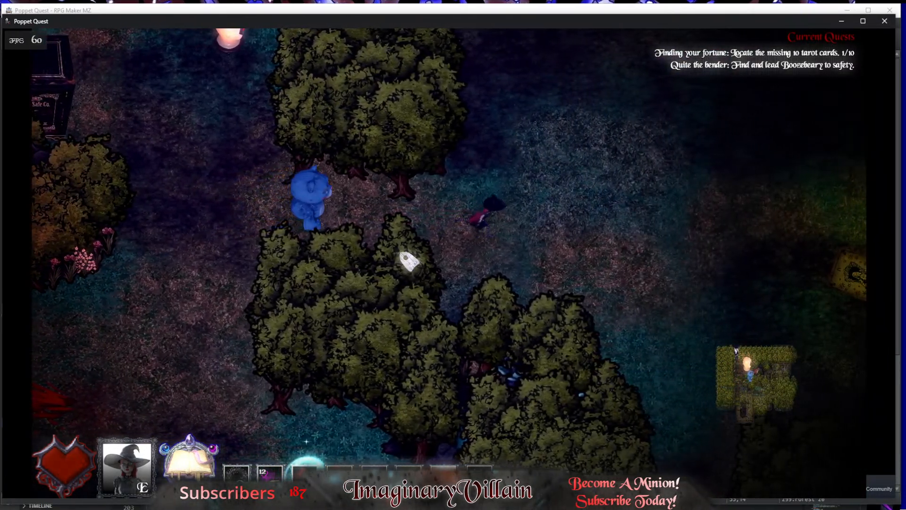
Step: Show the collision overlay and walk around the tree clumps toward the house to check the replaced tree colliders
{"action": "key", "text": "s"}
{"action": "key", "text": "d"}
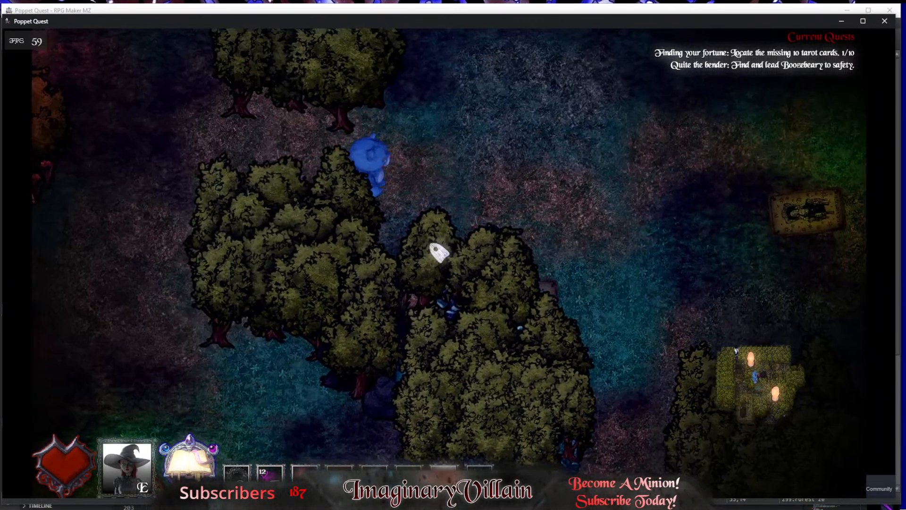
{"action": "key", "text": "s"}
{"action": "key", "text": "F10"}
{"action": "key", "text": "d"}
{"action": "key", "text": "s"}
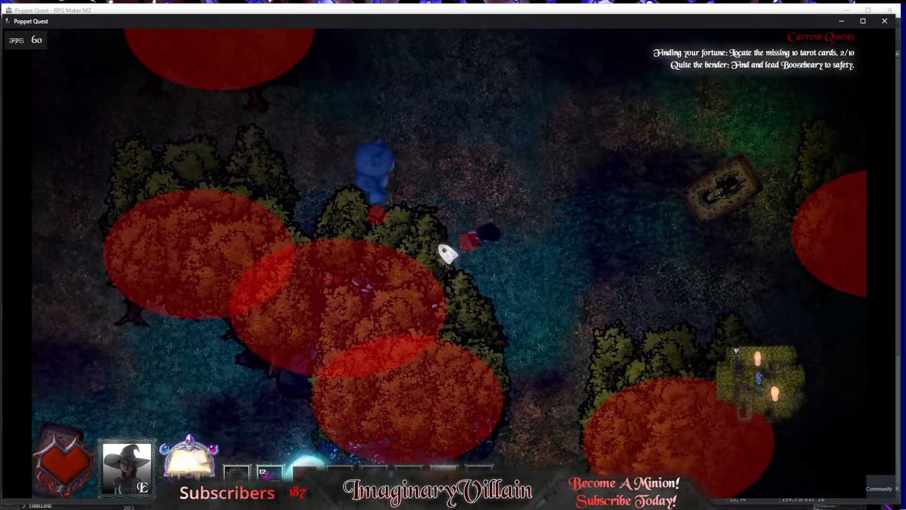
{"action": "key", "text": "d"}
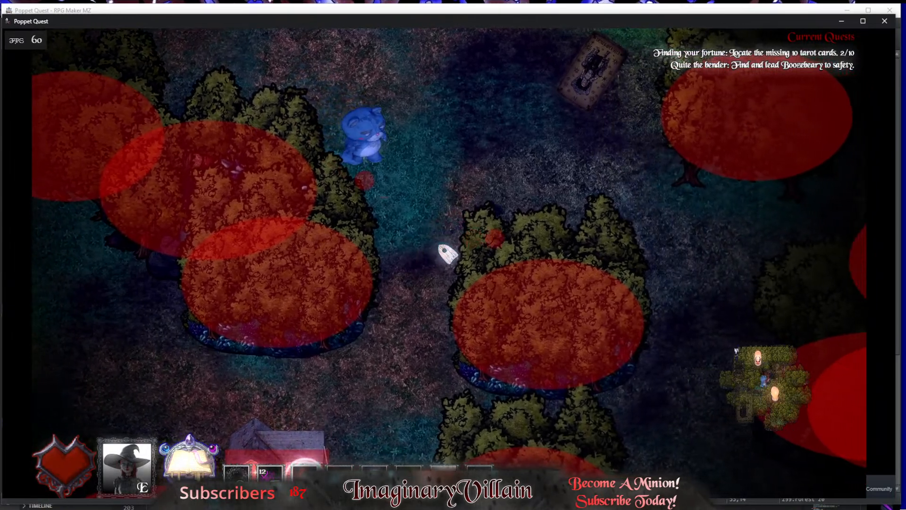
{"action": "key", "text": "s"}
{"action": "key", "text": "a"}
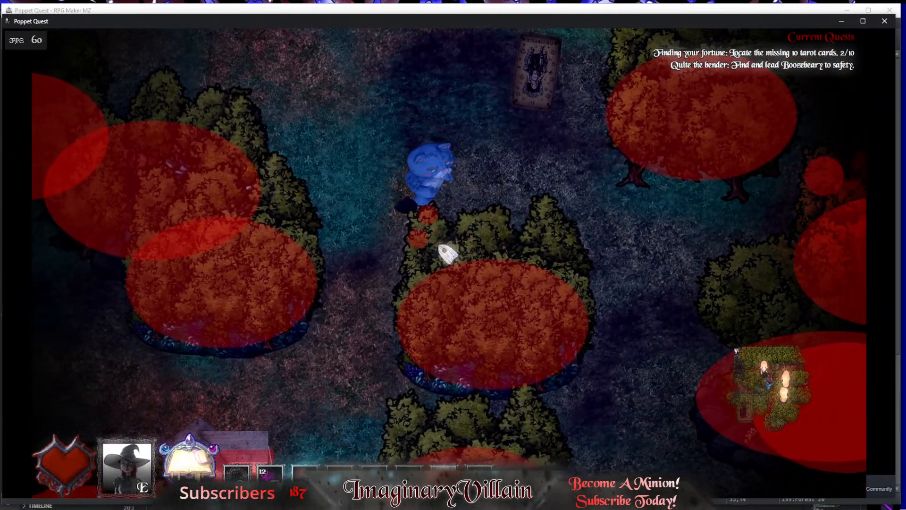
{"action": "key", "text": "s"}
{"action": "key", "text": "a"}
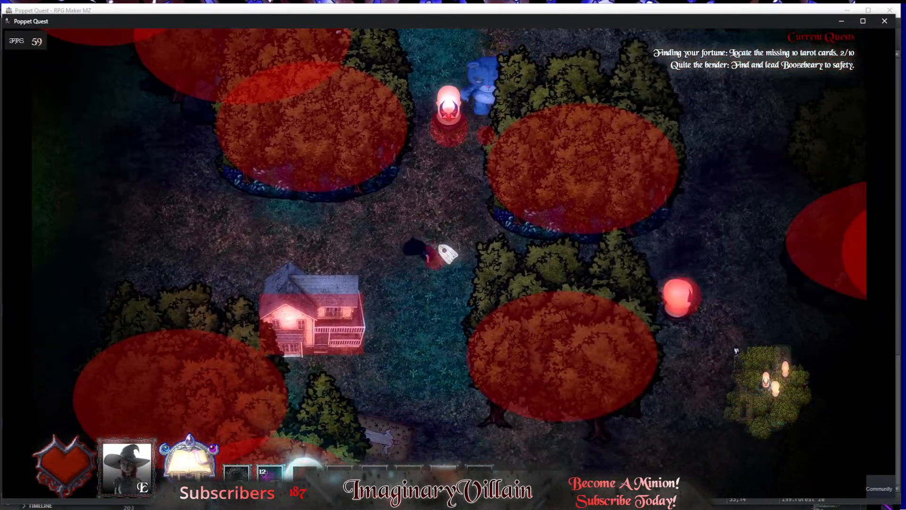
Step: Walk west past the house and the bear to collect the tarot card beside the glowing head light
{"action": "key", "text": "a"}
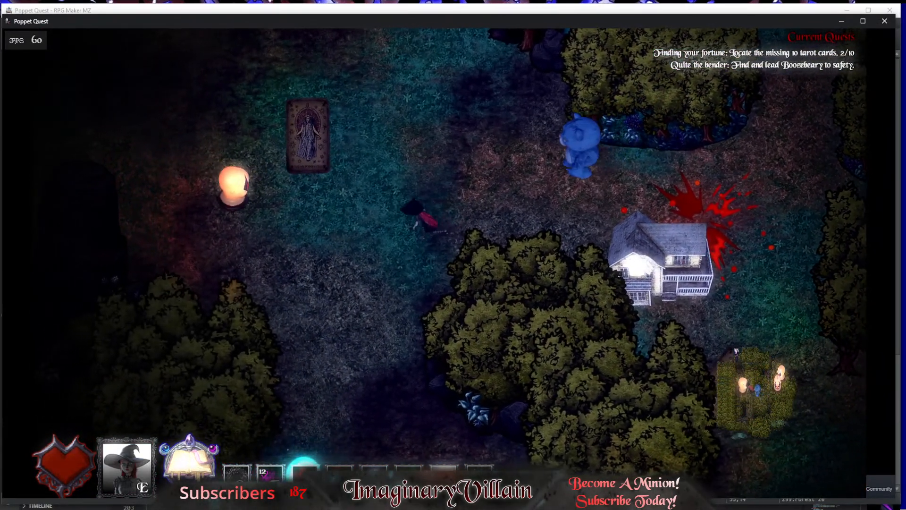
{"action": "key", "text": "s"}
{"action": "key", "text": "a"}
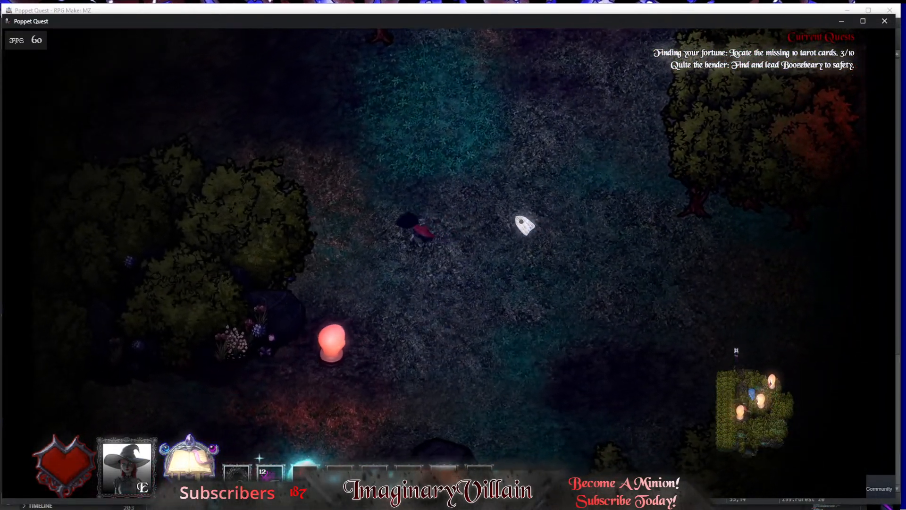
Step: Walk along the western tree border and its nearby tree clumps to check collisions
{"action": "key", "text": "w"}
{"action": "key", "text": "a"}
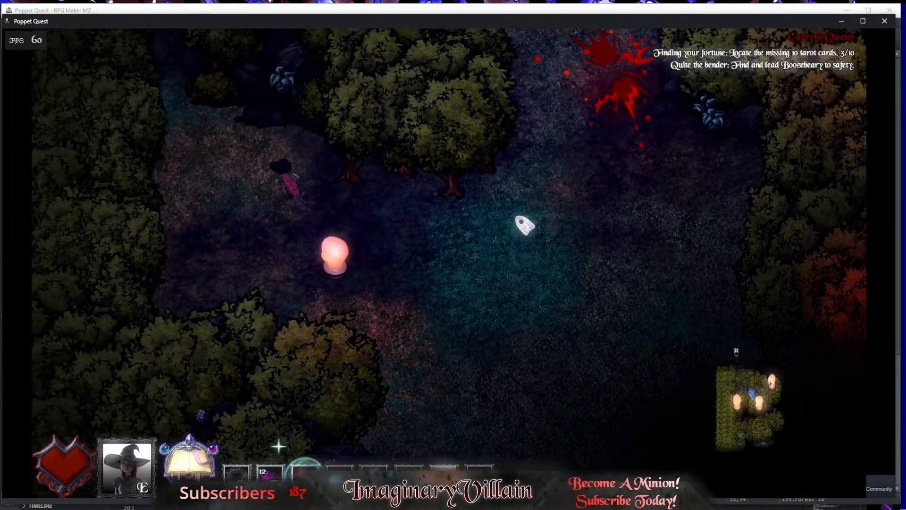
{"action": "key", "text": "s"}
{"action": "key", "text": "d"}
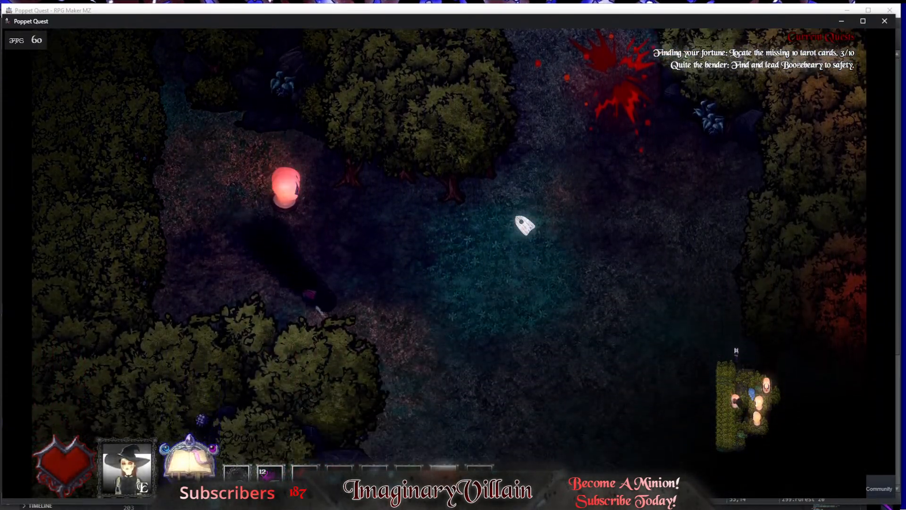
{"action": "key", "text": "w"}
{"action": "key", "text": "a"}
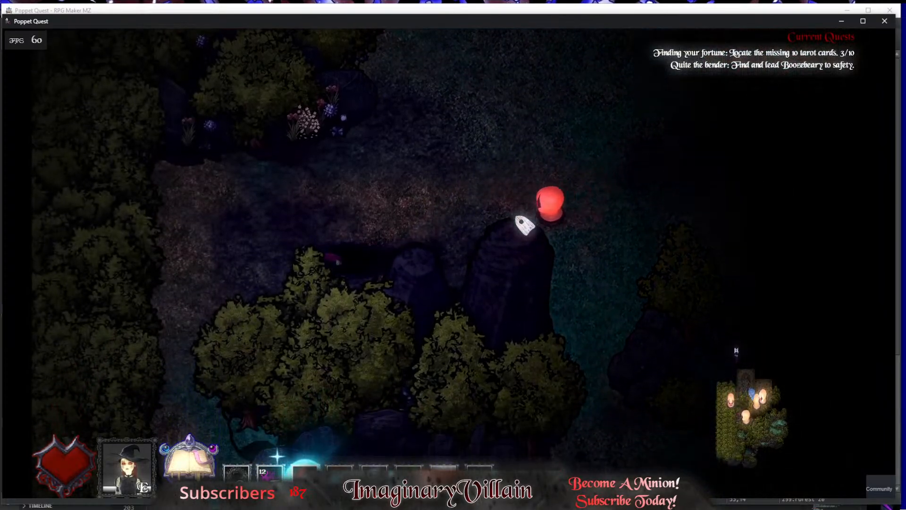
{"action": "key", "text": "s"}
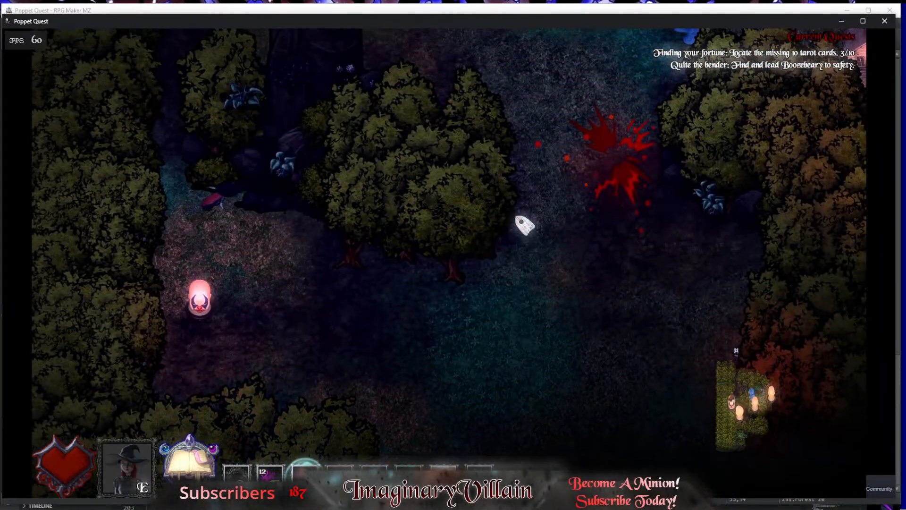
{"action": "key", "text": "d"}
{"action": "key", "text": "s"}
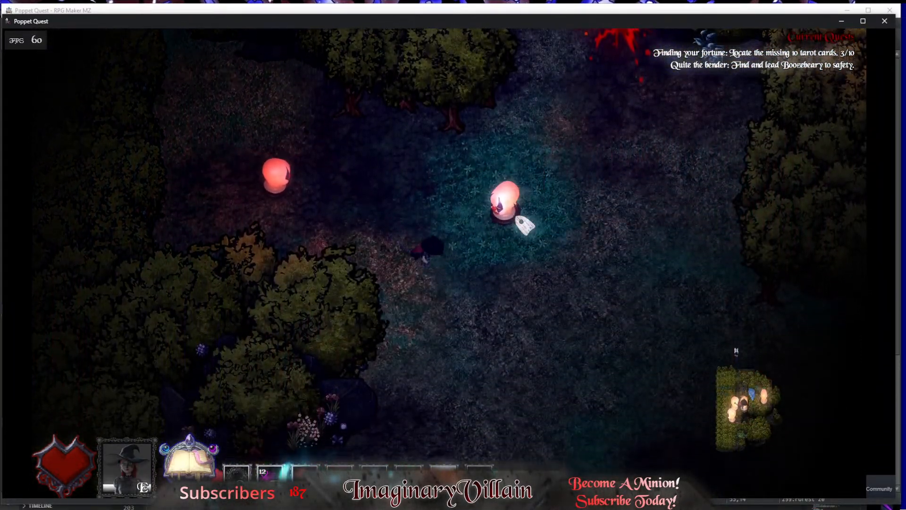
Step: Walk south past the rocks and ponds to the southern tree border, checking the forest blocks on the way
{"action": "key", "text": "s"}
{"action": "key", "text": "d"}
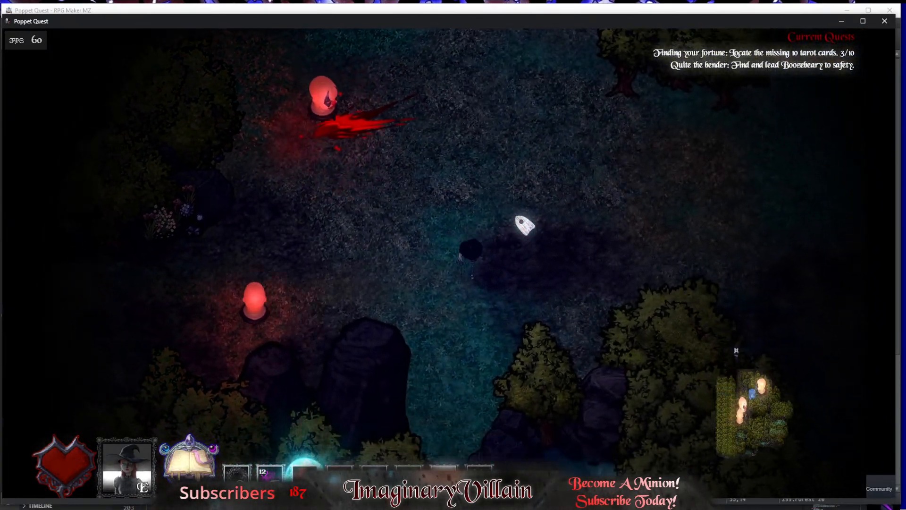
{"action": "key", "text": "s"}
{"action": "key", "text": "d"}
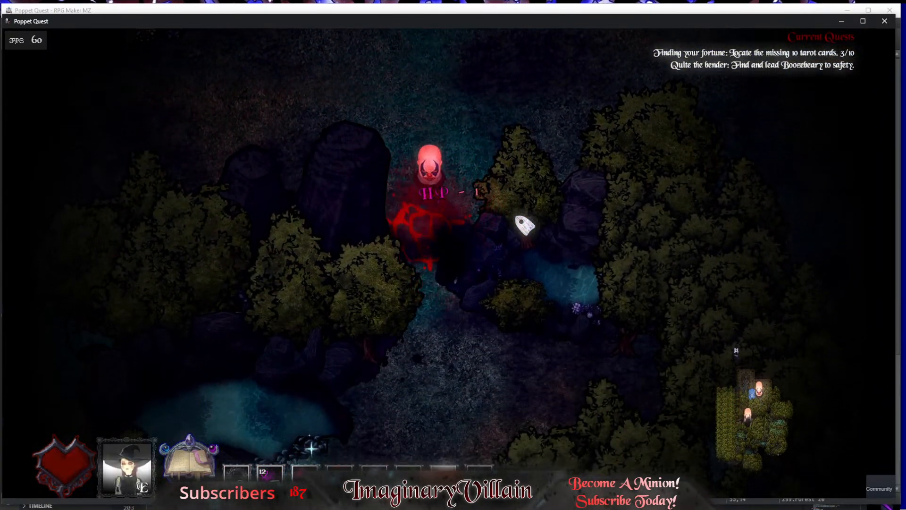
{"action": "key", "text": "s"}
{"action": "key", "text": "a"}
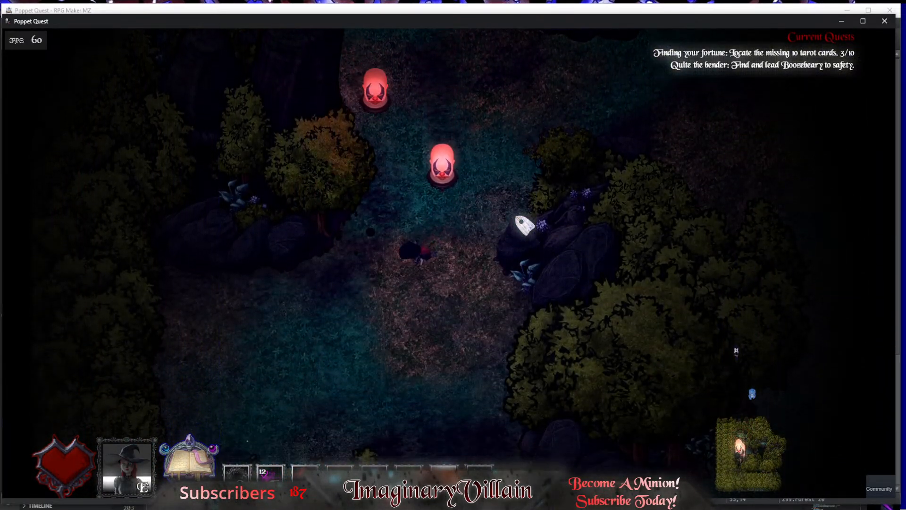
{"action": "key", "text": "s"}
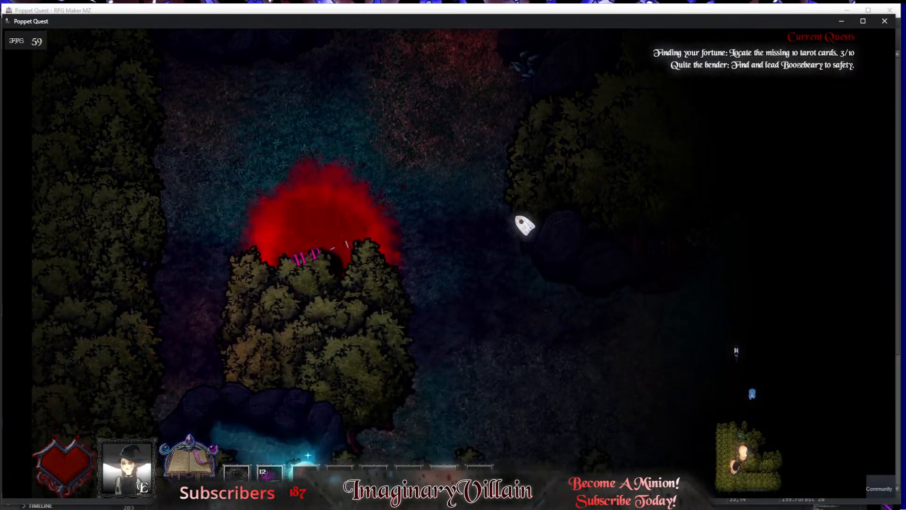
{"action": "key", "text": "d"}
{"action": "key", "text": "s"}
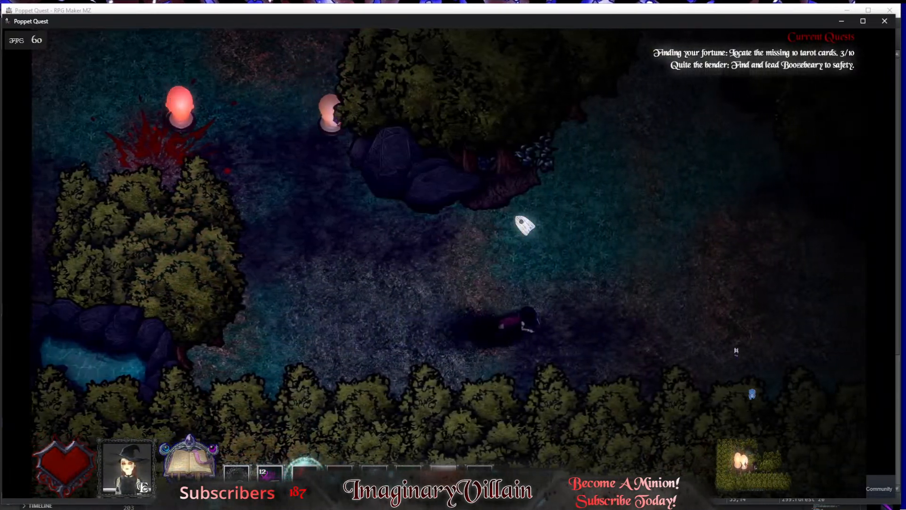
Step: Walk from the southern tree border northeast between the tree clumps to the small pond grove
{"action": "key", "text": "w"}
{"action": "key", "text": "a"}
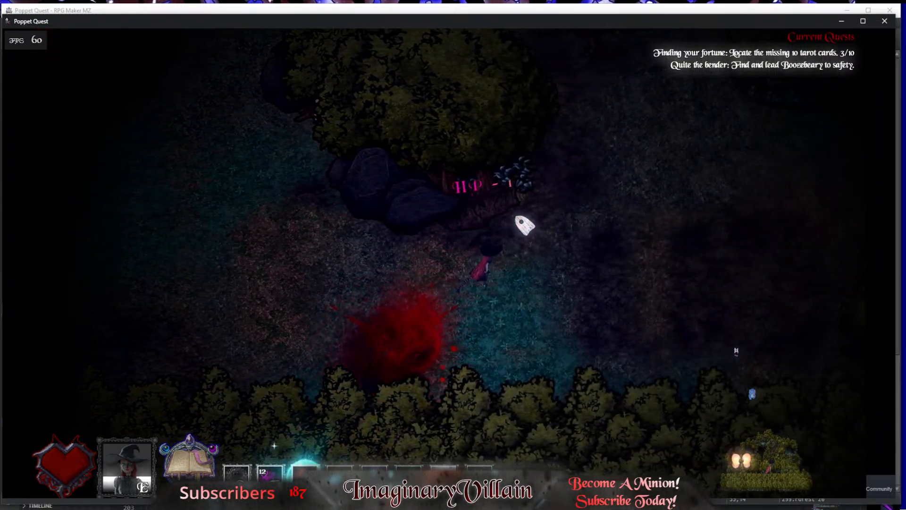
{"action": "key", "text": "w"}
{"action": "key", "text": "d"}
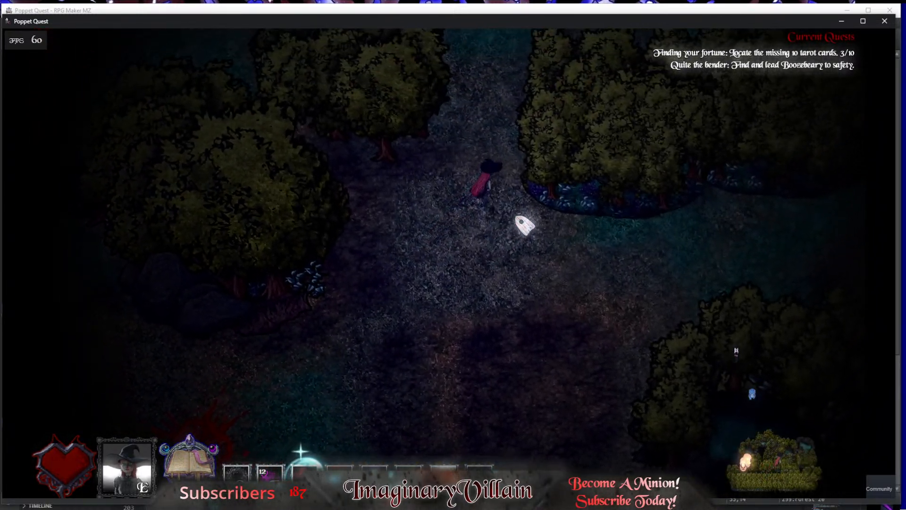
{"action": "key", "text": "w"}
{"action": "key", "text": "d"}
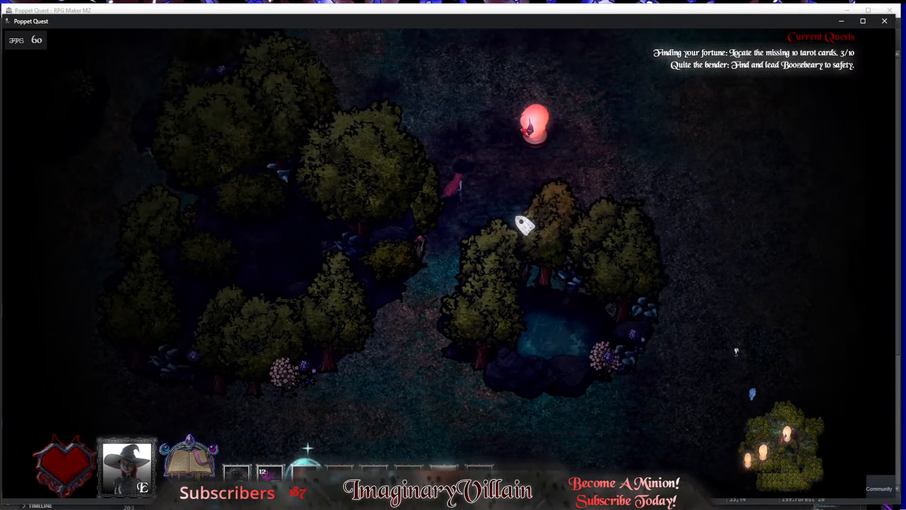
Step: Walk north from the pond grove past the rocky ponds into the open clearing to check the tree colliders
{"action": "key", "text": "a"}
{"action": "key", "text": "w"}
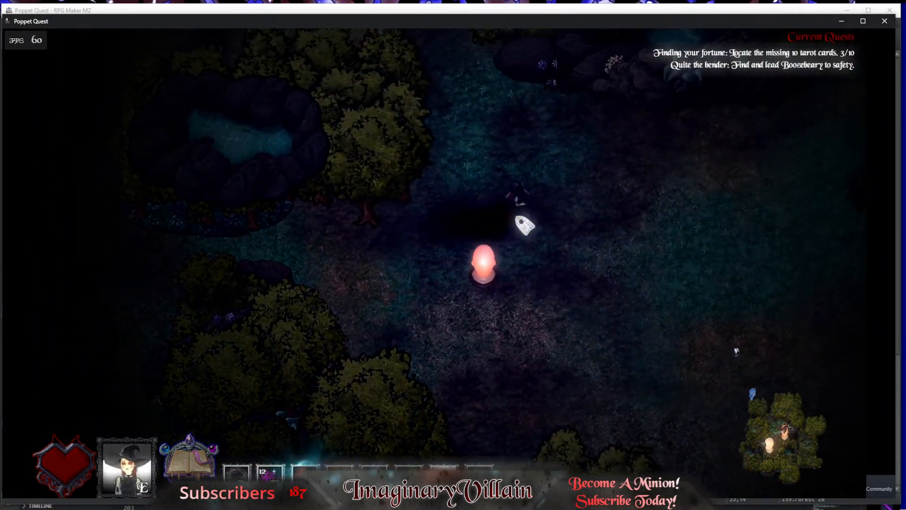
{"action": "key", "text": "w"}
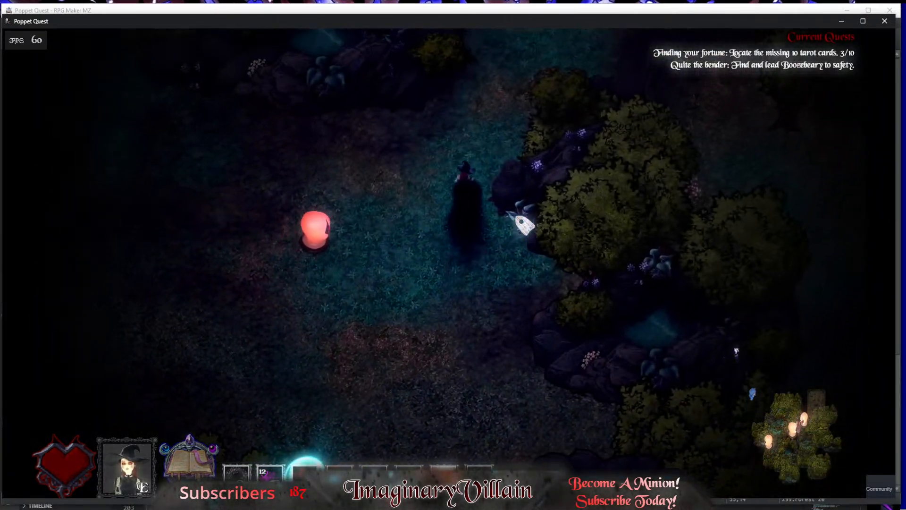
{"action": "key", "text": "w"}
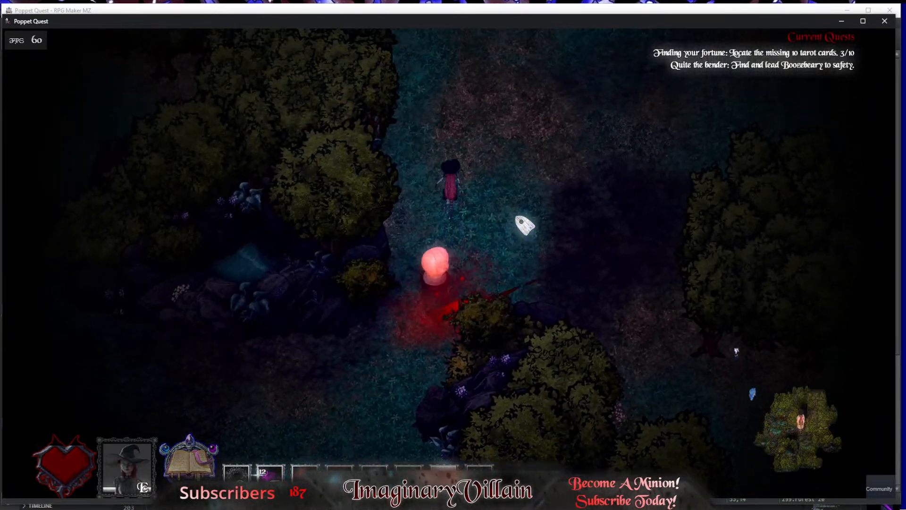
{"action": "key", "text": "w"}
{"action": "key", "text": "a"}
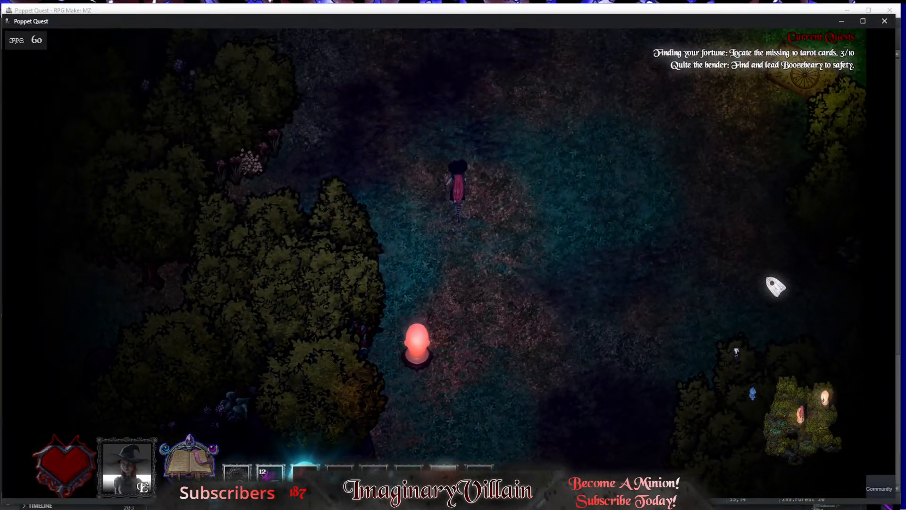
{"action": "key", "text": "w"}
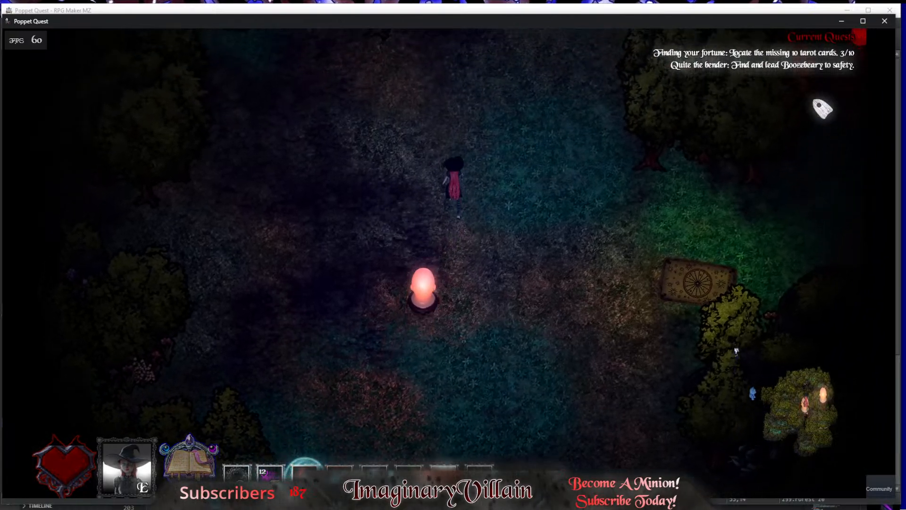
{"action": "key", "text": "a"}
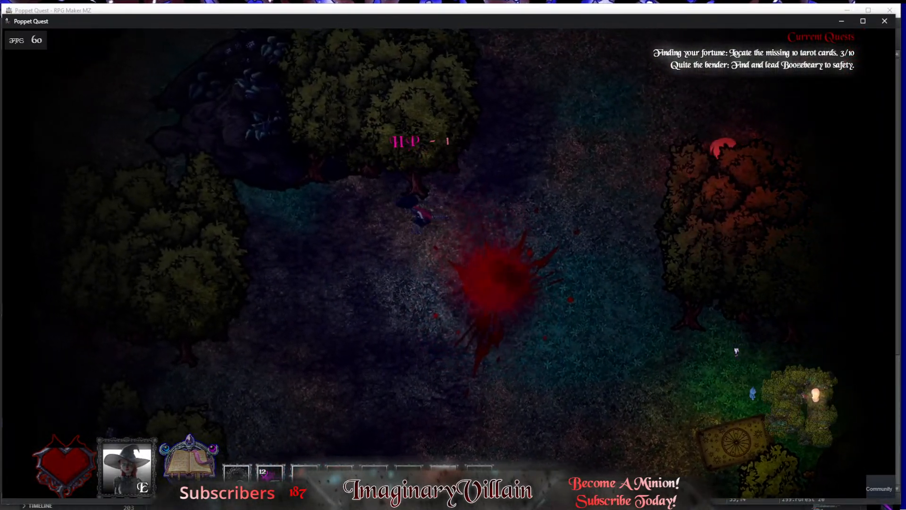
Step: Walk southeast across the clearing and collect the wheel tarot card beside the trees
{"action": "key", "text": "d"}
{"action": "key", "text": "d"}
{"action": "key", "text": "s"}
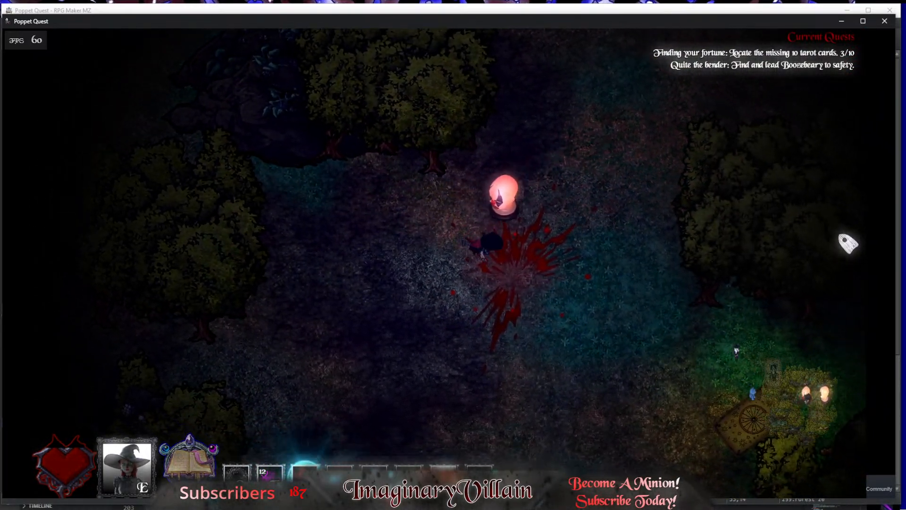
{"action": "key", "text": "s"}
{"action": "key", "text": "d"}
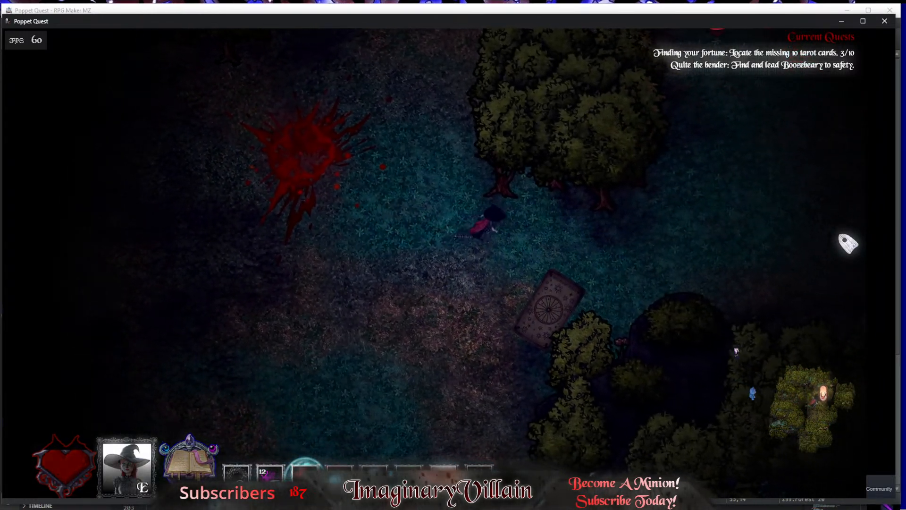
{"action": "key", "text": "d"}
{"action": "key", "text": "s"}
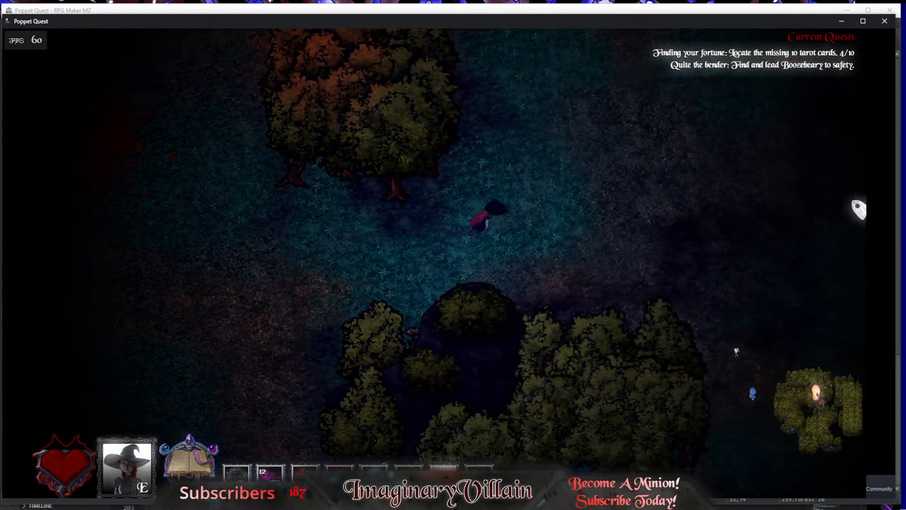
Step: Check the tree clumps toward the eastern tree border and end the playtest
{"action": "key", "text": "d"}
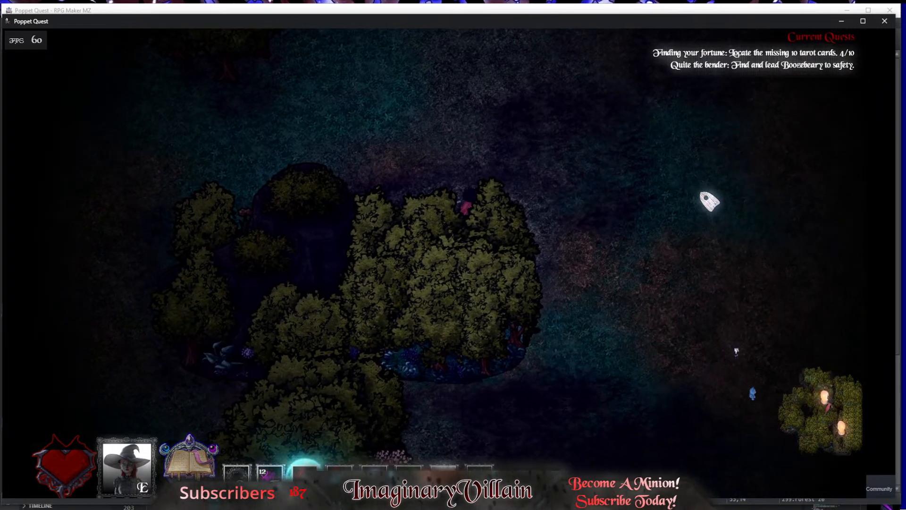
{"action": "key", "text": "s"}
{"action": "key", "text": "d"}
{"action": "key", "text": "s"}
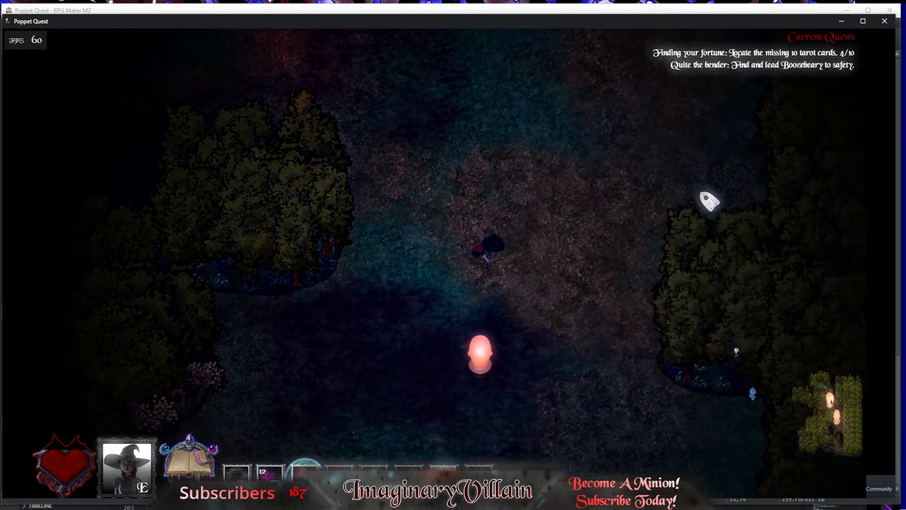
{"action": "key", "text": "s"}
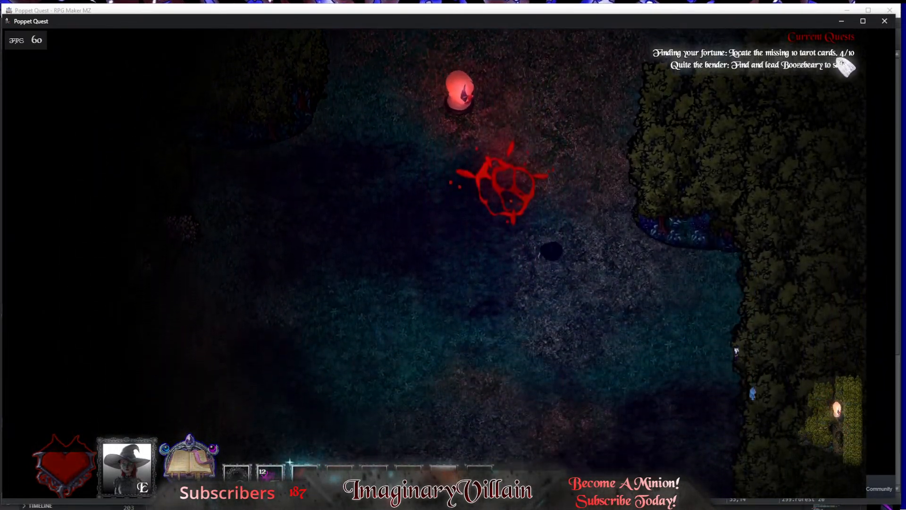
{"action": "left_click", "coordinate": [884, 21]}
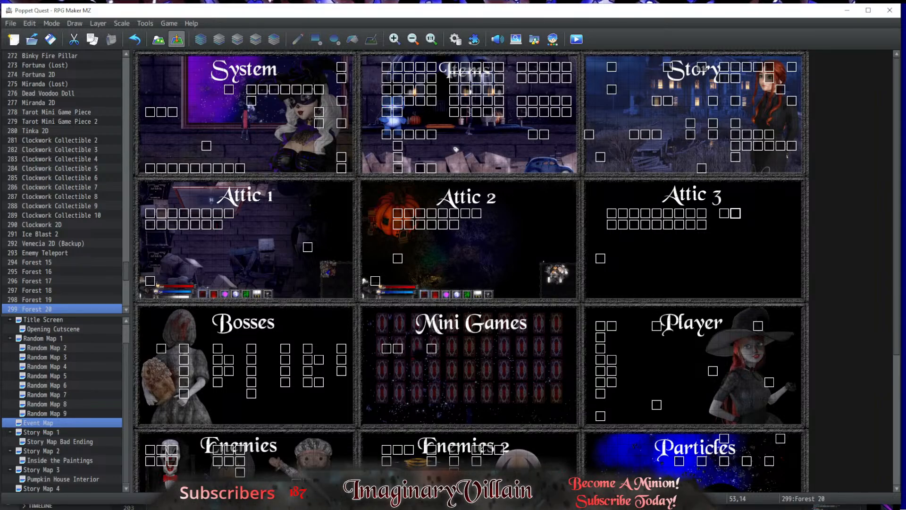
Step: Switch to Visual Studio Code and set nameOfArea for map ID case 3 in iVillain_DM.js to Attic
{"action": "key", "text": "alt+Tab"}
{"action": "scroll", "coordinate": [532, 259], "scroll_direction": "up", "scroll_amount": 3}
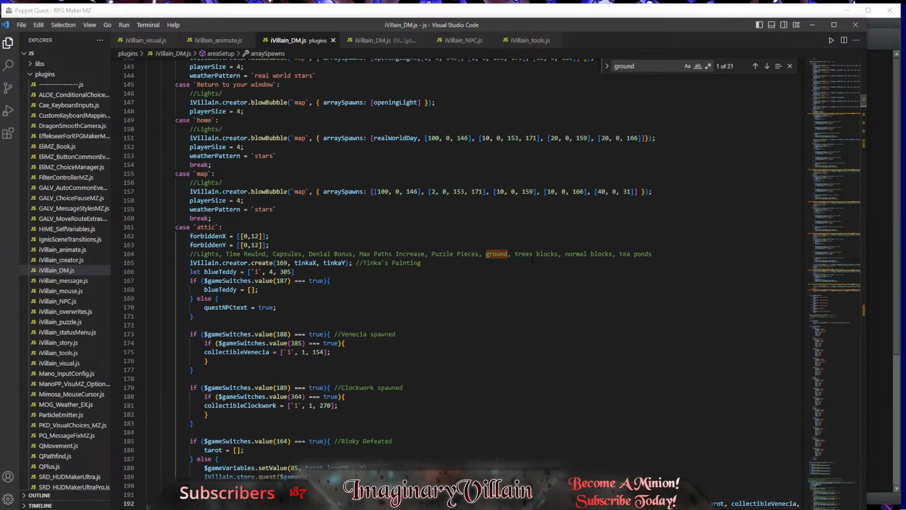
{"action": "scroll", "coordinate": [533, 259], "scroll_direction": "down", "scroll_amount": 20}
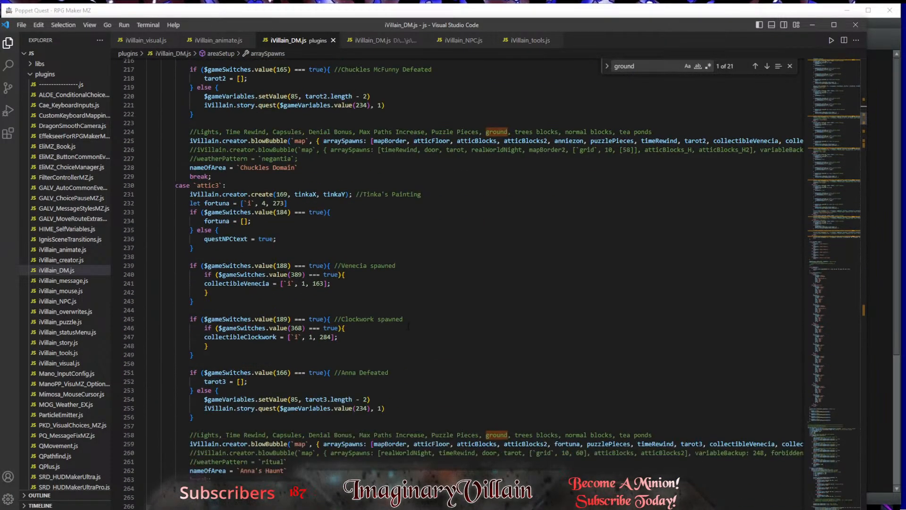
{"action": "scroll", "coordinate": [408, 326], "scroll_direction": "down", "scroll_amount": 20}
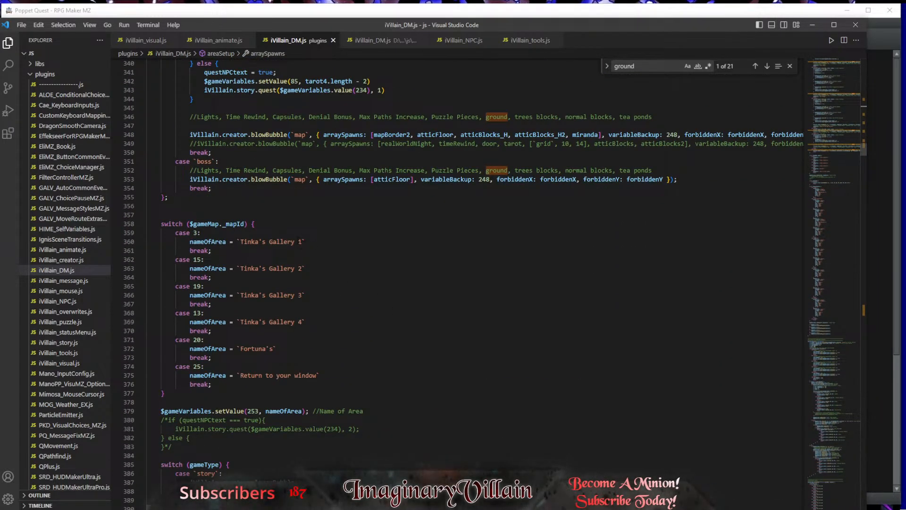
{"action": "left_click_drag", "start_coordinate": [304, 242], "coordinate": [241, 242]}
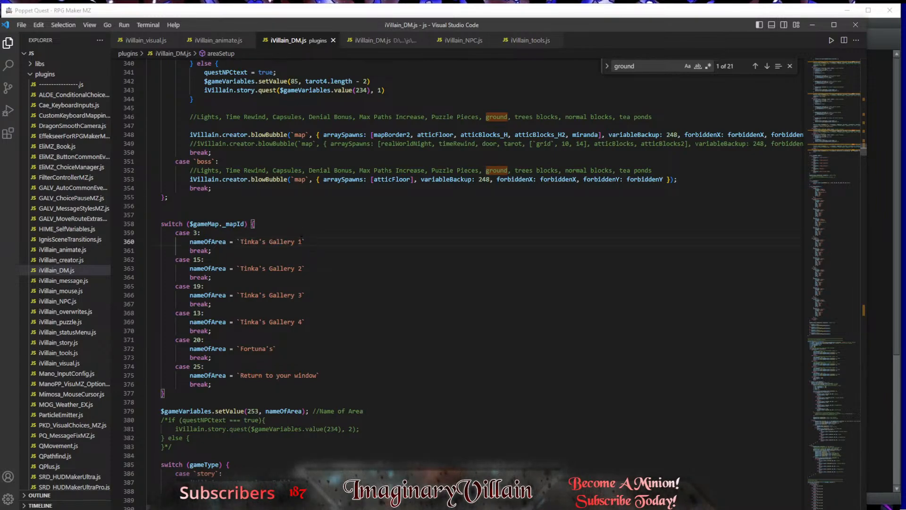
{"action": "left_click_drag", "start_coordinate": [302, 241], "coordinate": [240, 242]}
{"action": "type", "text": "Attic"}
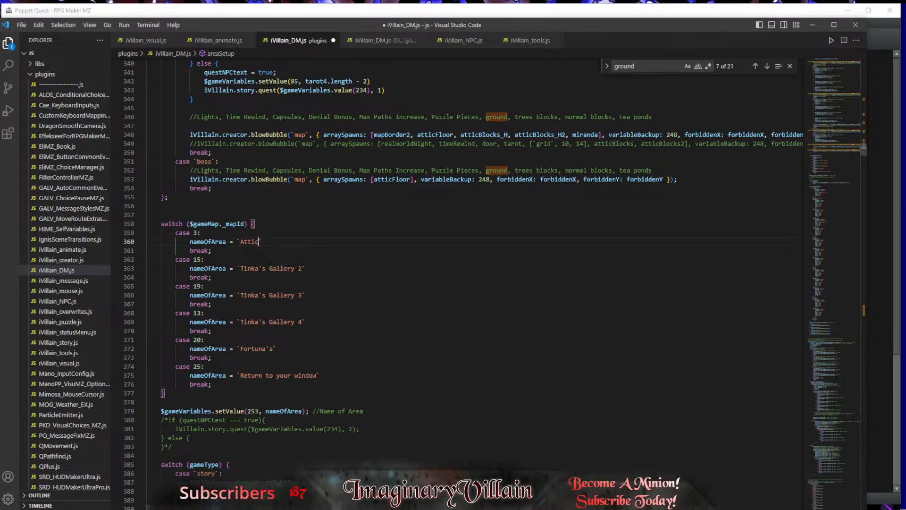
Step: Remove the trailing number from the case 15 area name so it reads Tinka's Gallery
{"action": "left_click", "coordinate": [302, 268]}
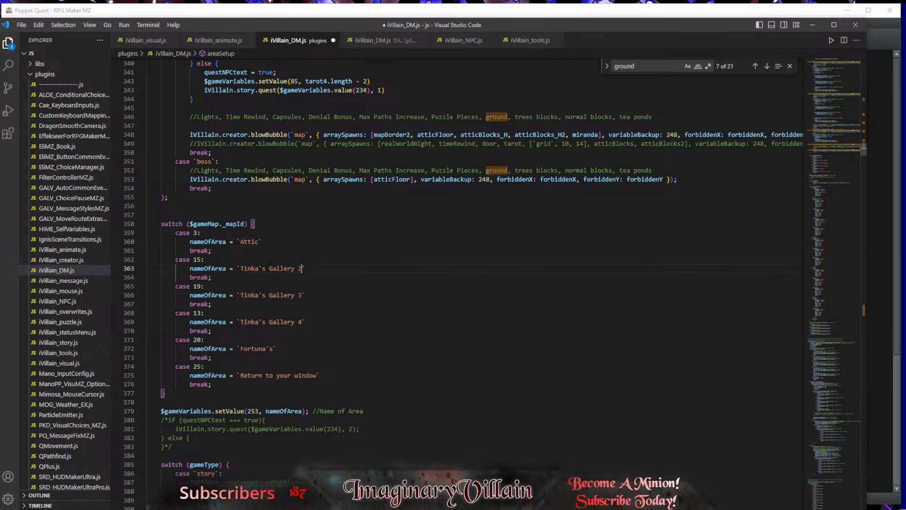
{"action": "key", "text": "BackSpace"}
{"action": "key", "text": "BackSpace"}
{"action": "key", "text": "BackSpace"}
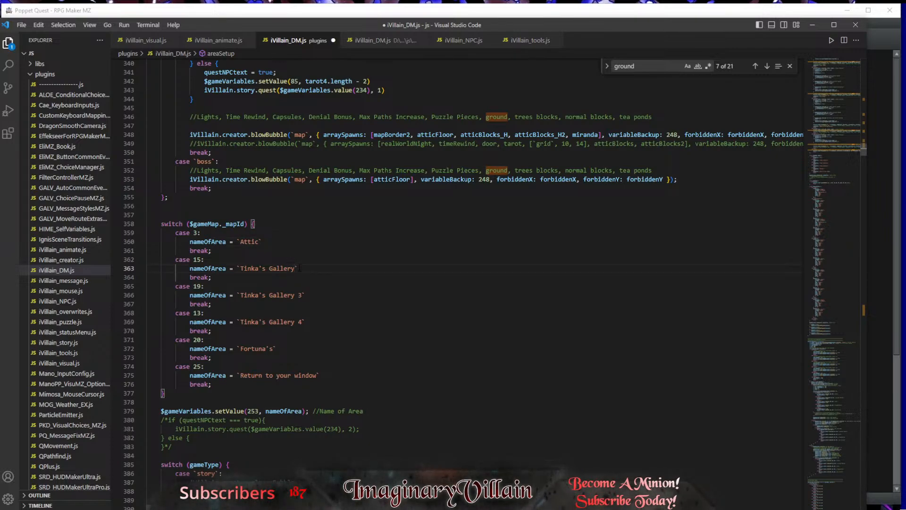
Step: Set the case 19 area name to Tinka's Gallery 2 and case 13 to Tinka's Gallery 3, and save the file
{"action": "left_click", "coordinate": [303, 294]}
{"action": "key", "text": "BackSpace"}
{"action": "type", "text": "2"}
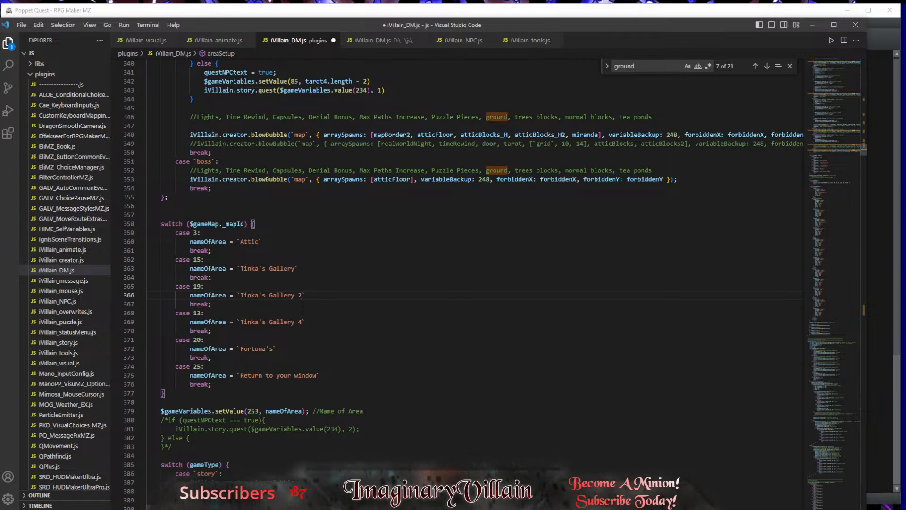
{"action": "left_click", "coordinate": [303, 322]}
{"action": "key", "text": "BackSpace"}
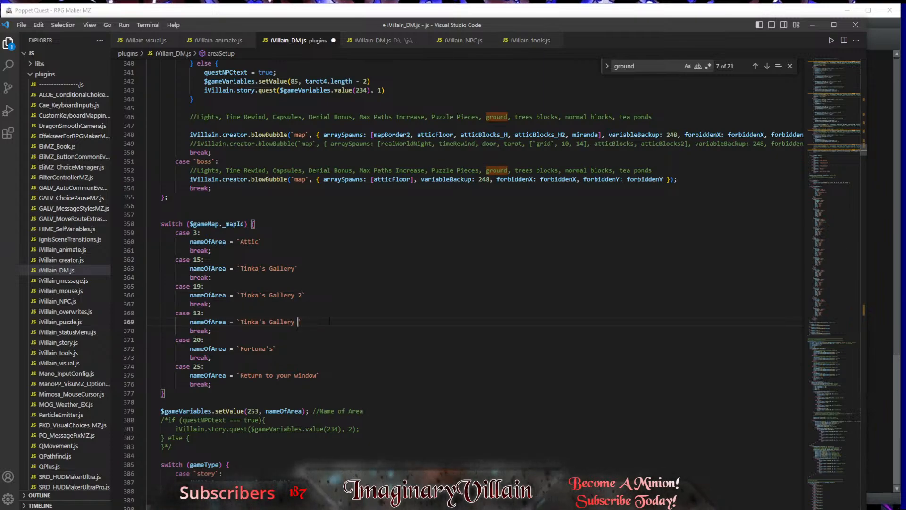
{"action": "type", "text": "3"}
{"action": "left_click", "coordinate": [326, 375]}
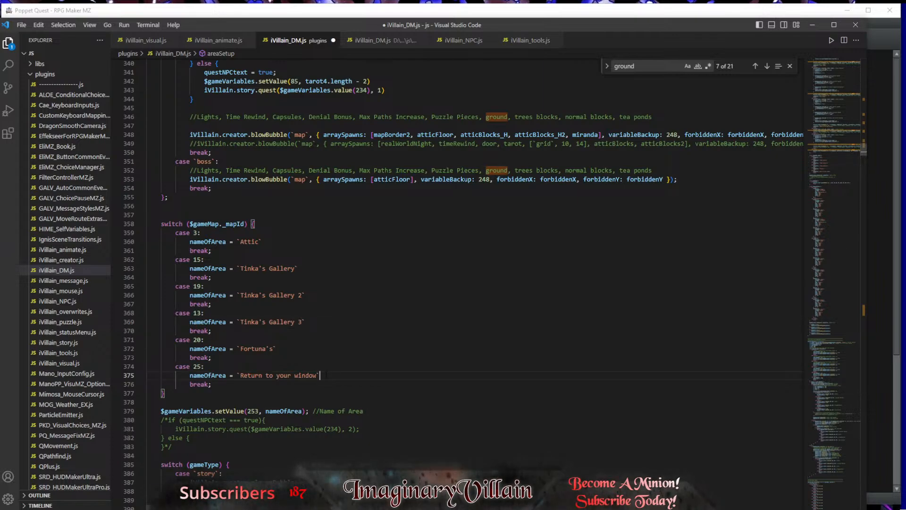
{"action": "key", "text": "ctrl+s"}
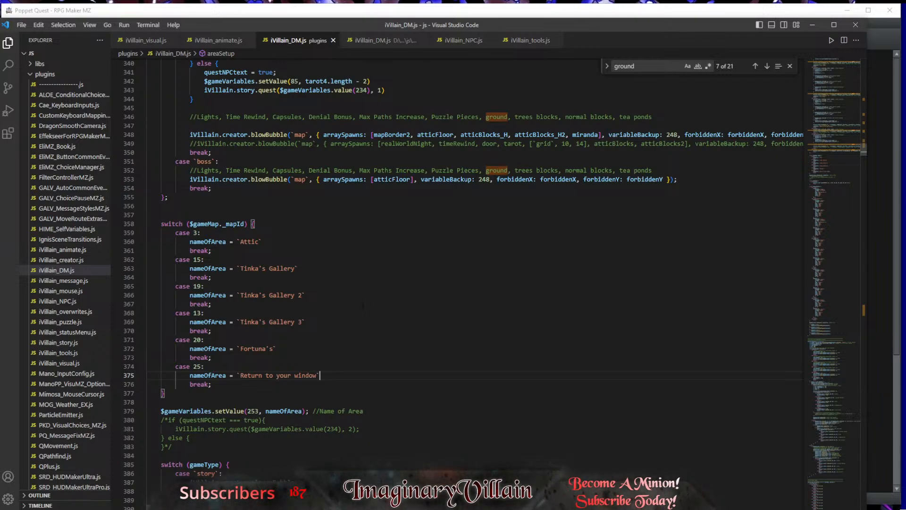
{"action": "left_click", "coordinate": [305, 268]}
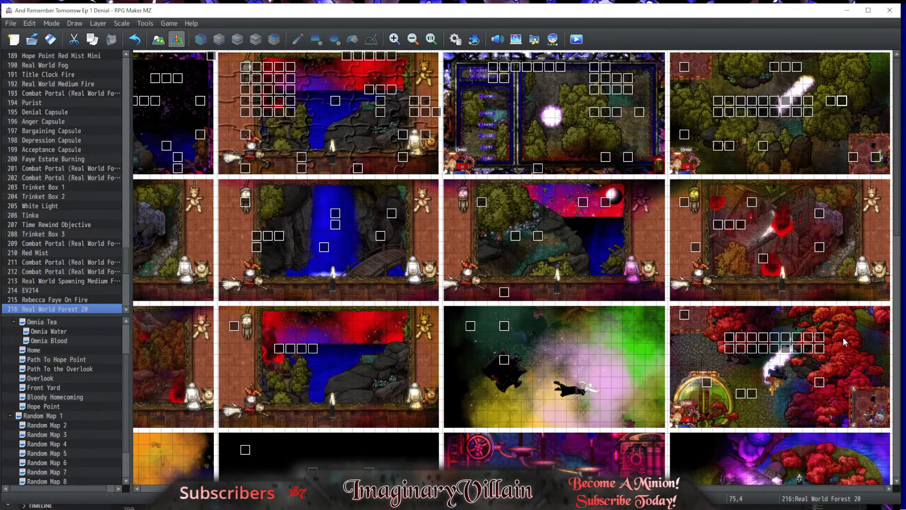
Step: Look through the And Remember Tomorrow event map in RPG Maker MZ and view the contents of the Attic Blocks 1 event
{"action": "scroll", "coordinate": [633, 326], "scroll_direction": "down", "scroll_amount": 3}
{"action": "scroll", "coordinate": [633, 326], "scroll_direction": "up", "scroll_amount": 3}
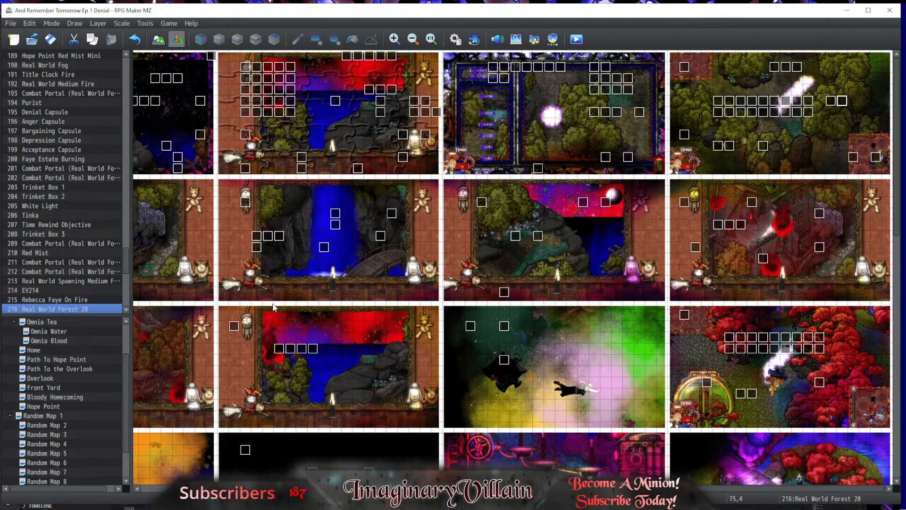
{"action": "scroll", "coordinate": [612, 439], "scroll_direction": "down", "scroll_amount": 9}
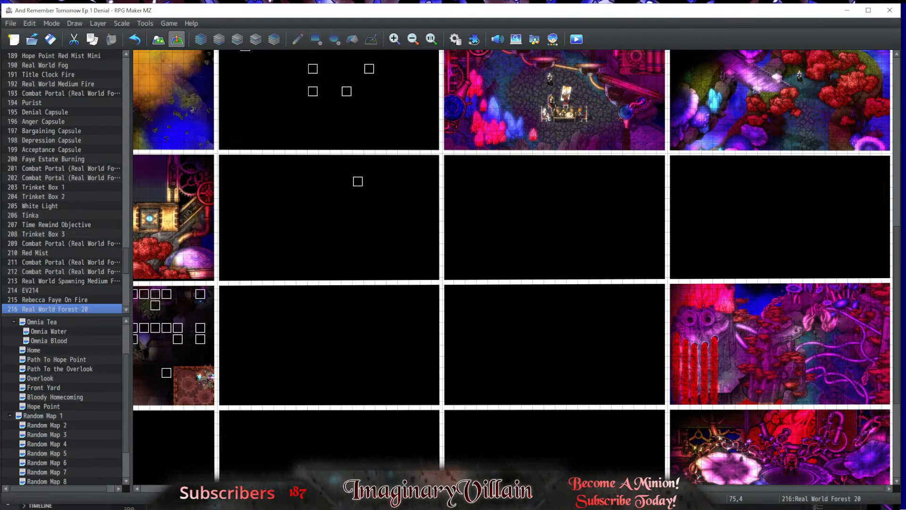
{"action": "scroll", "coordinate": [610, 434], "scroll_direction": "left", "scroll_amount": 3, "text": "shift"}
{"action": "left_click", "coordinate": [176, 333]}
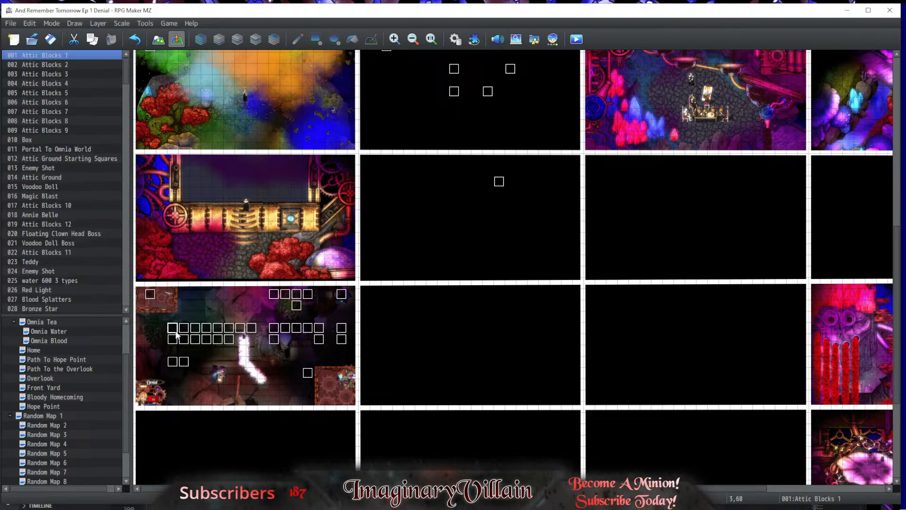
{"action": "double_click", "coordinate": [176, 333]}
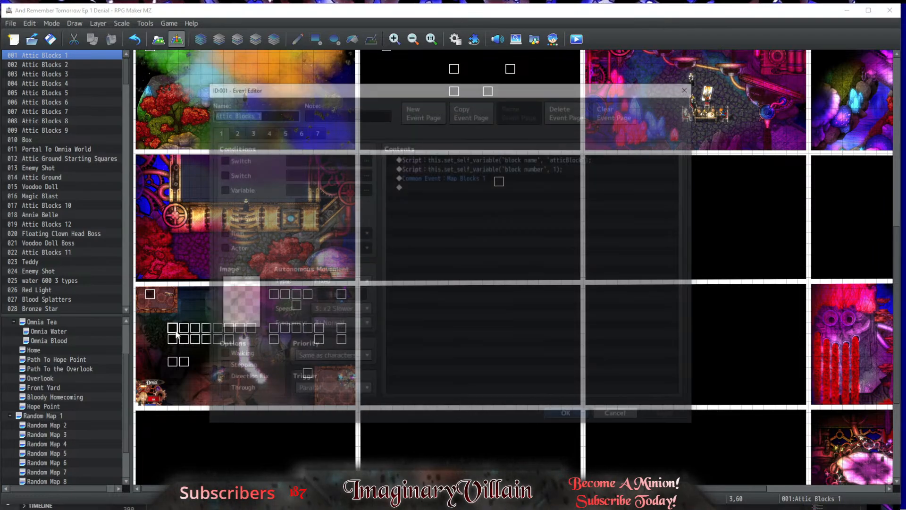
{"action": "left_click", "coordinate": [588, 414]}
Step: Examine the remaining panels of the And Remember Tomorrow event map, including the Puzzle Piece events, and put the project window away
{"action": "scroll", "coordinate": [622, 399], "scroll_direction": "down", "scroll_amount": 4}
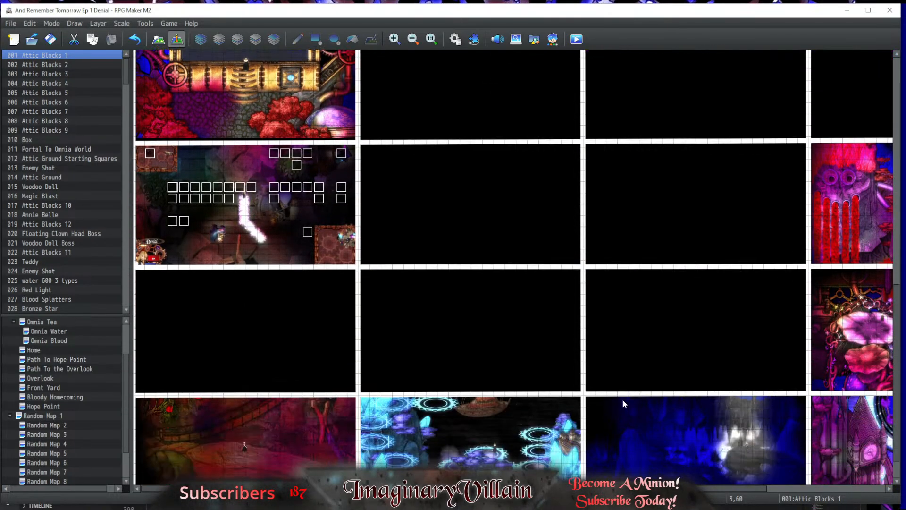
{"action": "scroll", "coordinate": [651, 378], "scroll_direction": "right", "scroll_amount": 3}
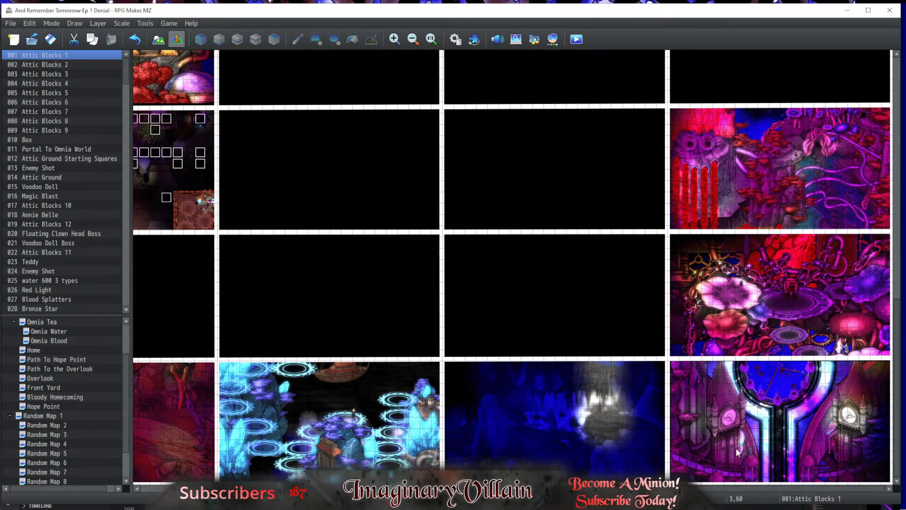
{"action": "scroll", "coordinate": [651, 379], "scroll_direction": "up", "scroll_amount": 5}
{"action": "scroll", "coordinate": [650, 378], "scroll_direction": "up", "scroll_amount": 7}
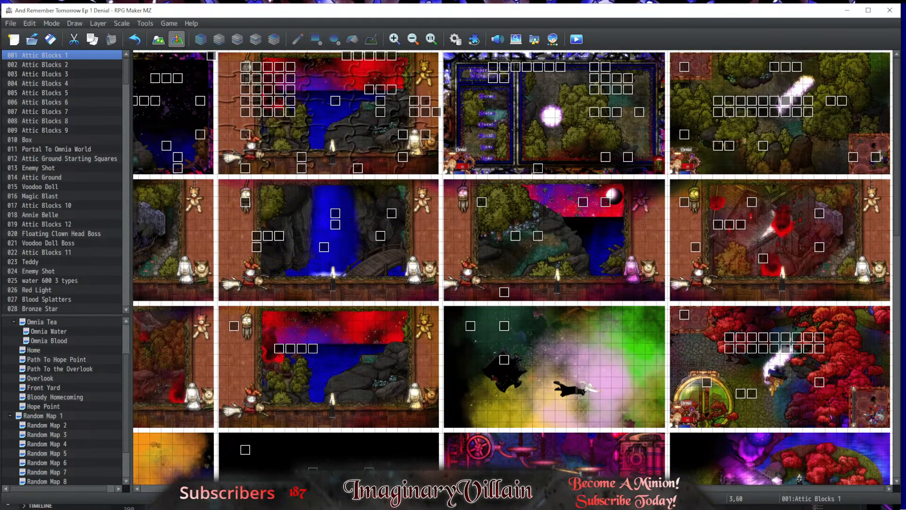
{"action": "scroll", "coordinate": [651, 379], "scroll_direction": "left", "scroll_amount": 3}
{"action": "scroll", "coordinate": [764, 482], "scroll_direction": "right", "scroll_amount": 3}
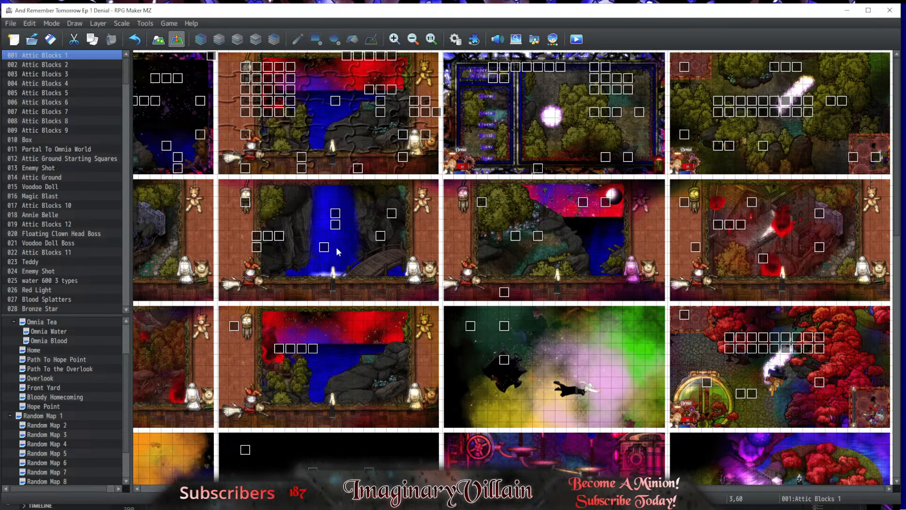
{"action": "left_click", "coordinate": [273, 83]}
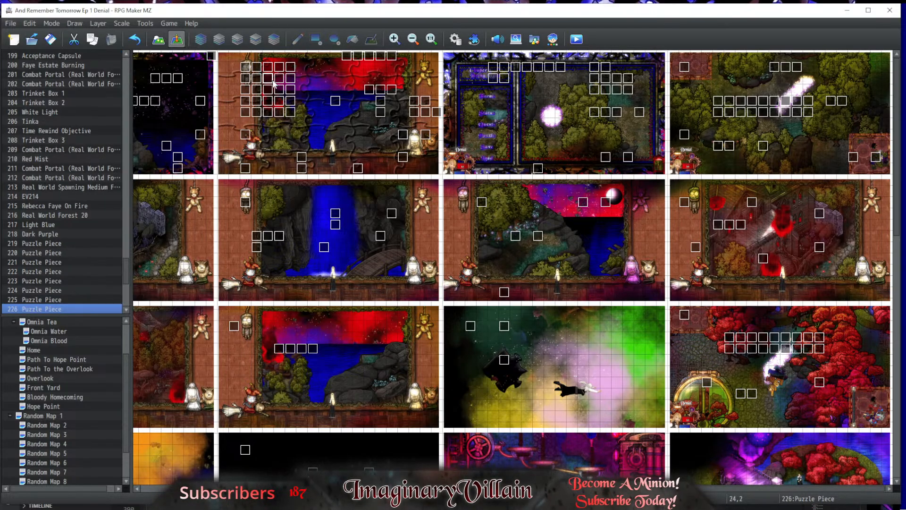
{"action": "left_click", "coordinate": [847, 10]}
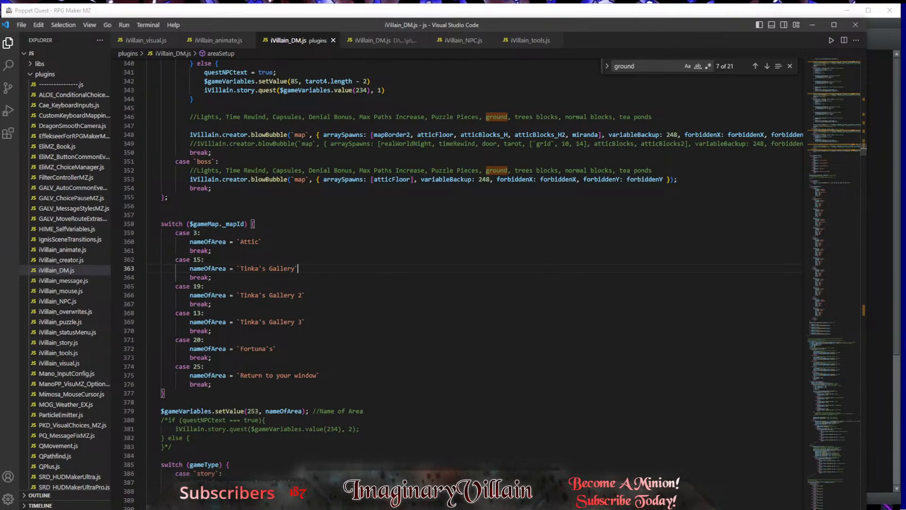
Step: Switch to the Poppet Quest project in RPG Maker MZ and locate the Way to area 2 event on Story Map 1
{"action": "key", "text": "alt+Tab"}
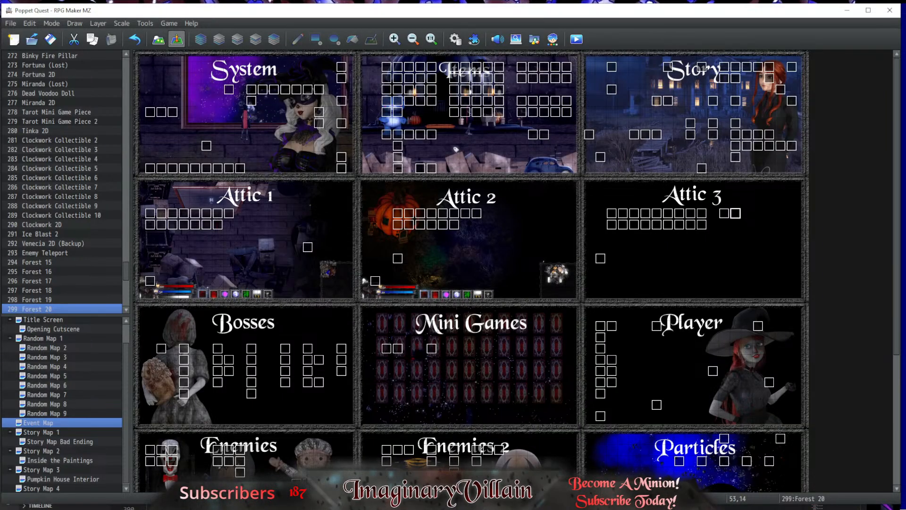
{"action": "key", "text": "alt+Tab"}
{"action": "key", "text": "alt+Tab"}
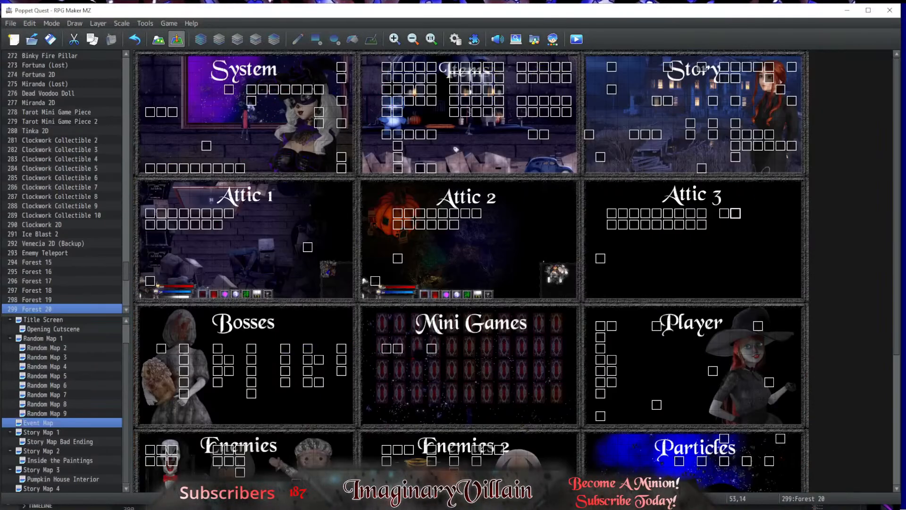
{"action": "left_click", "coordinate": [56, 432]}
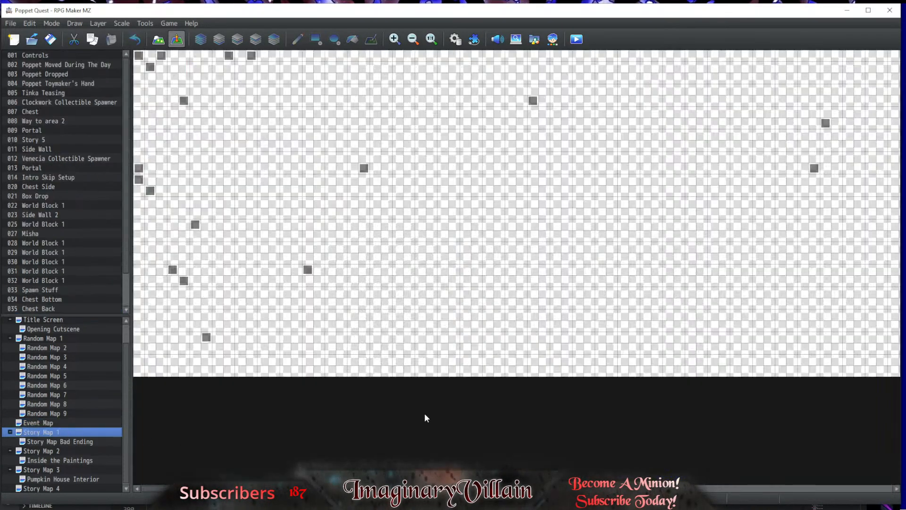
{"action": "left_click_drag", "start_coordinate": [330, 489], "coordinate": [903, 499]}
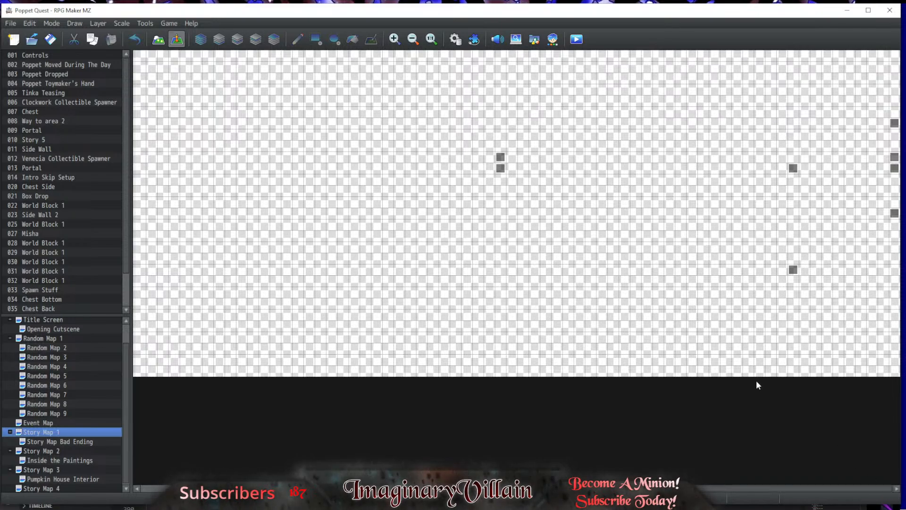
{"action": "left_click", "coordinate": [501, 168]}
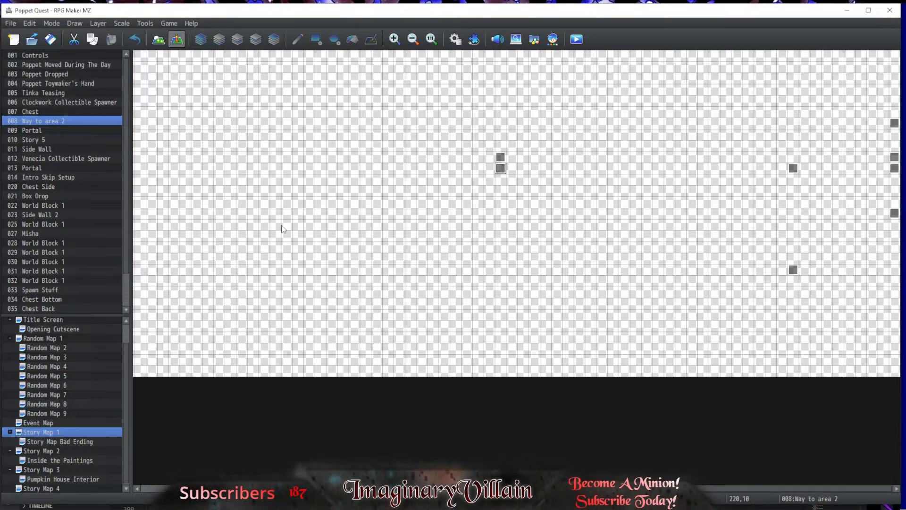
Step: Return to Visual Studio Code and examine the whole attic case of areaSetup in iVillain_DM.js, from its forbidden coordinates to its break
{"action": "key", "text": "alt+Tab"}
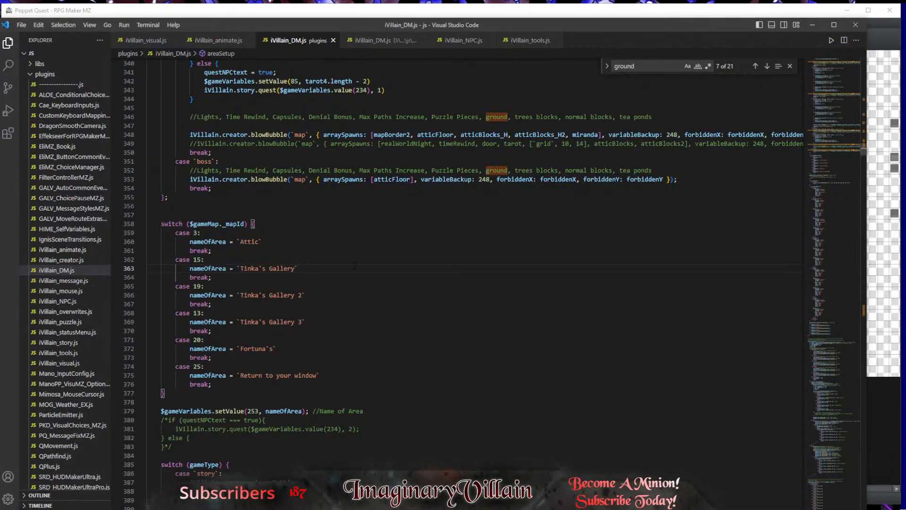
{"action": "scroll", "coordinate": [145, 320], "scroll_direction": "up", "scroll_amount": 20}
{"action": "scroll", "coordinate": [354, 266], "scroll_direction": "up", "scroll_amount": 20}
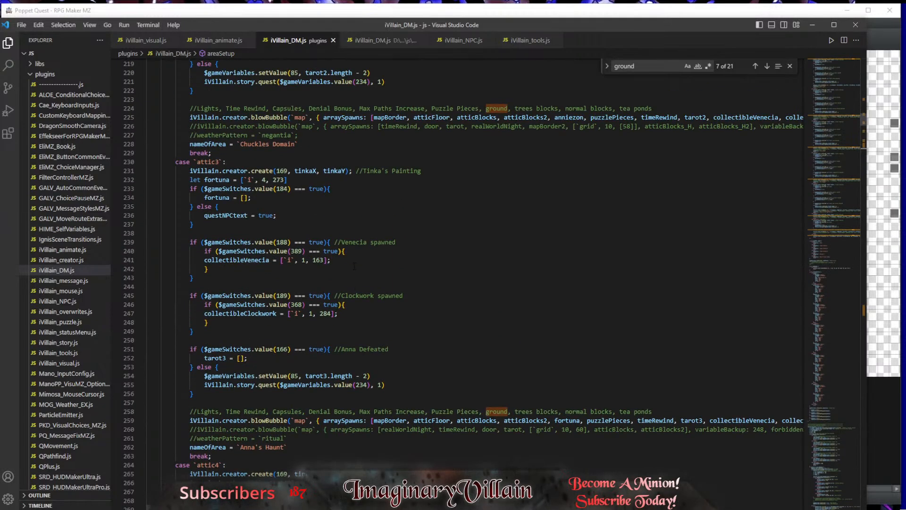
{"action": "scroll", "coordinate": [354, 266], "scroll_direction": "up", "scroll_amount": 10}
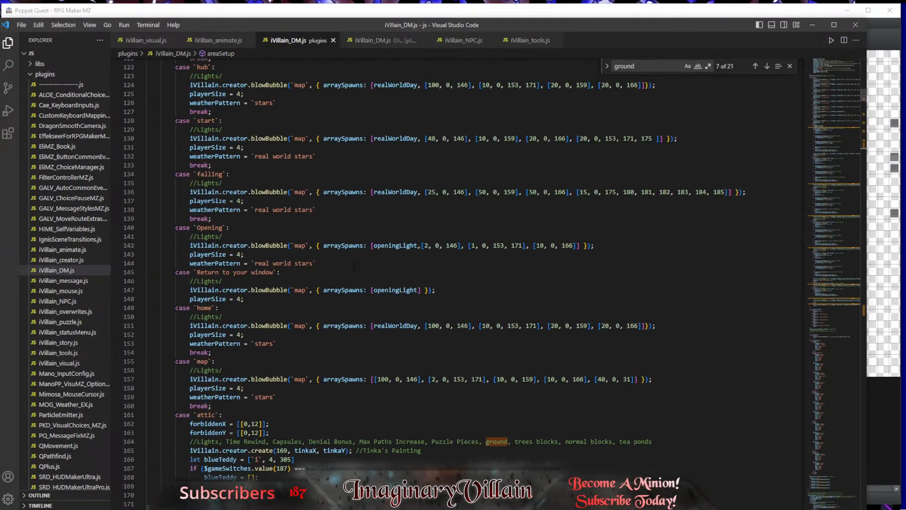
{"action": "scroll", "coordinate": [354, 266], "scroll_direction": "down", "scroll_amount": 13}
{"action": "scroll", "coordinate": [354, 266], "scroll_direction": "down", "scroll_amount": 4}
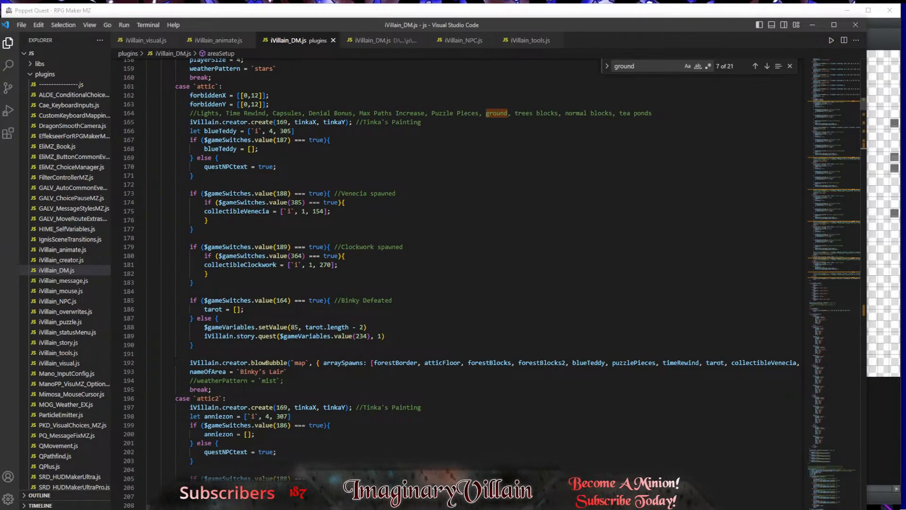
{"action": "scroll", "coordinate": [175, 361], "scroll_direction": "down", "scroll_amount": 10}
{"action": "scroll", "coordinate": [175, 362], "scroll_direction": "up", "scroll_amount": 14}
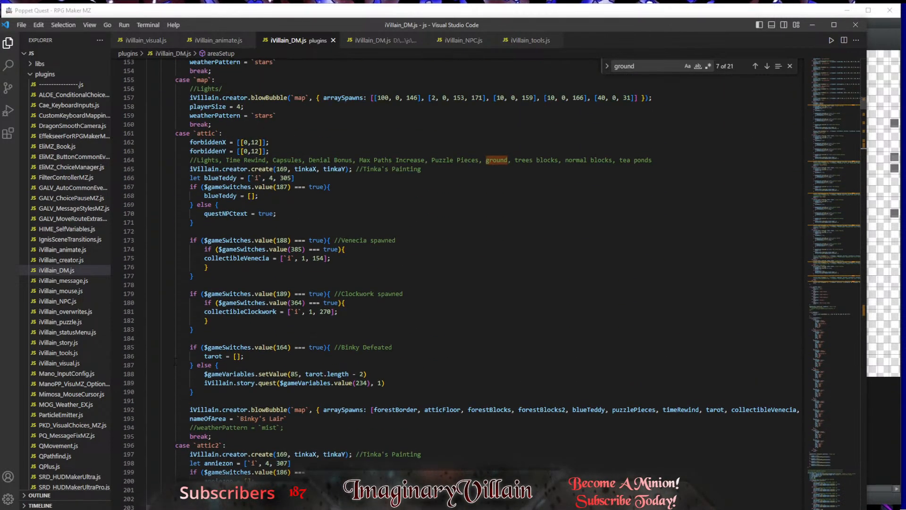
{"action": "scroll", "coordinate": [176, 362], "scroll_direction": "up", "scroll_amount": 1}
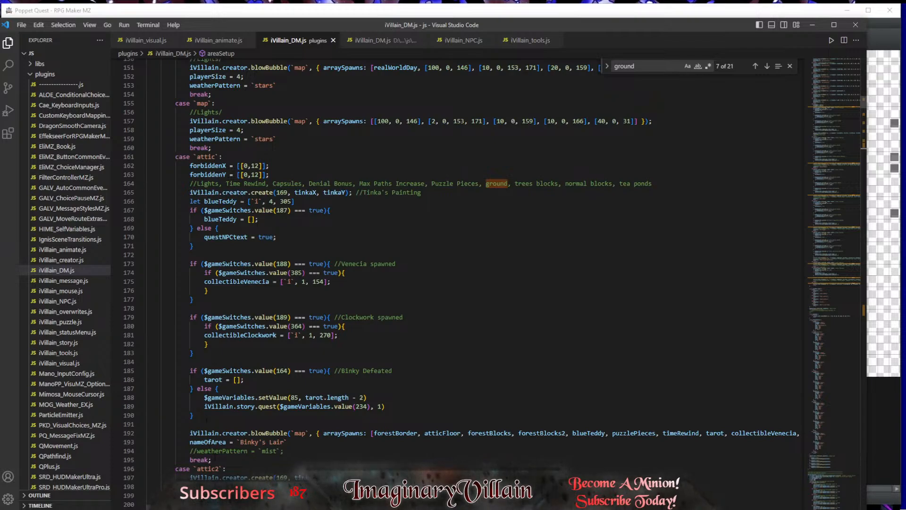
{"action": "left_click_drag", "start_coordinate": [218, 460], "coordinate": [176, 157]}
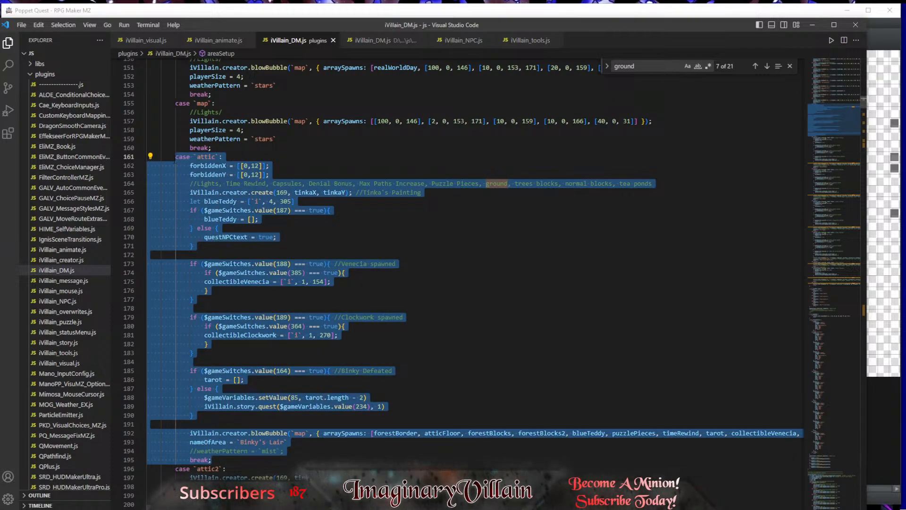
{"action": "left_click", "coordinate": [233, 460]}
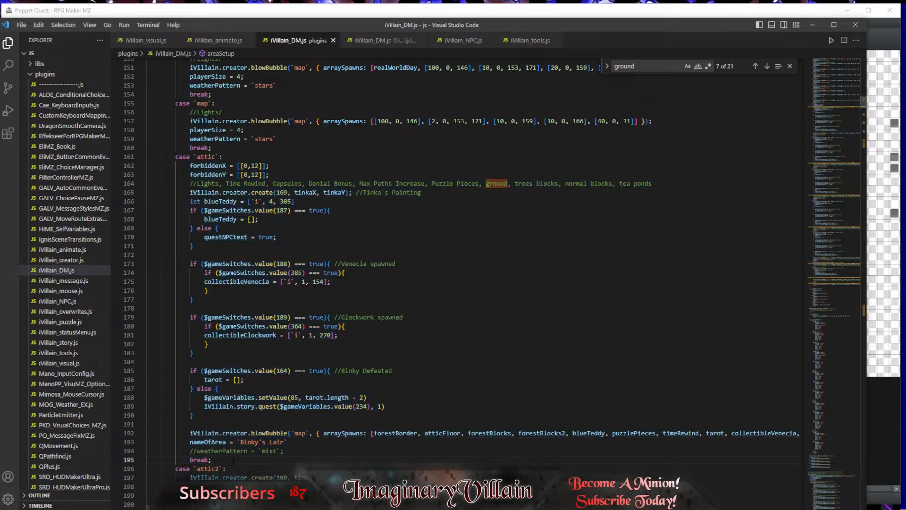